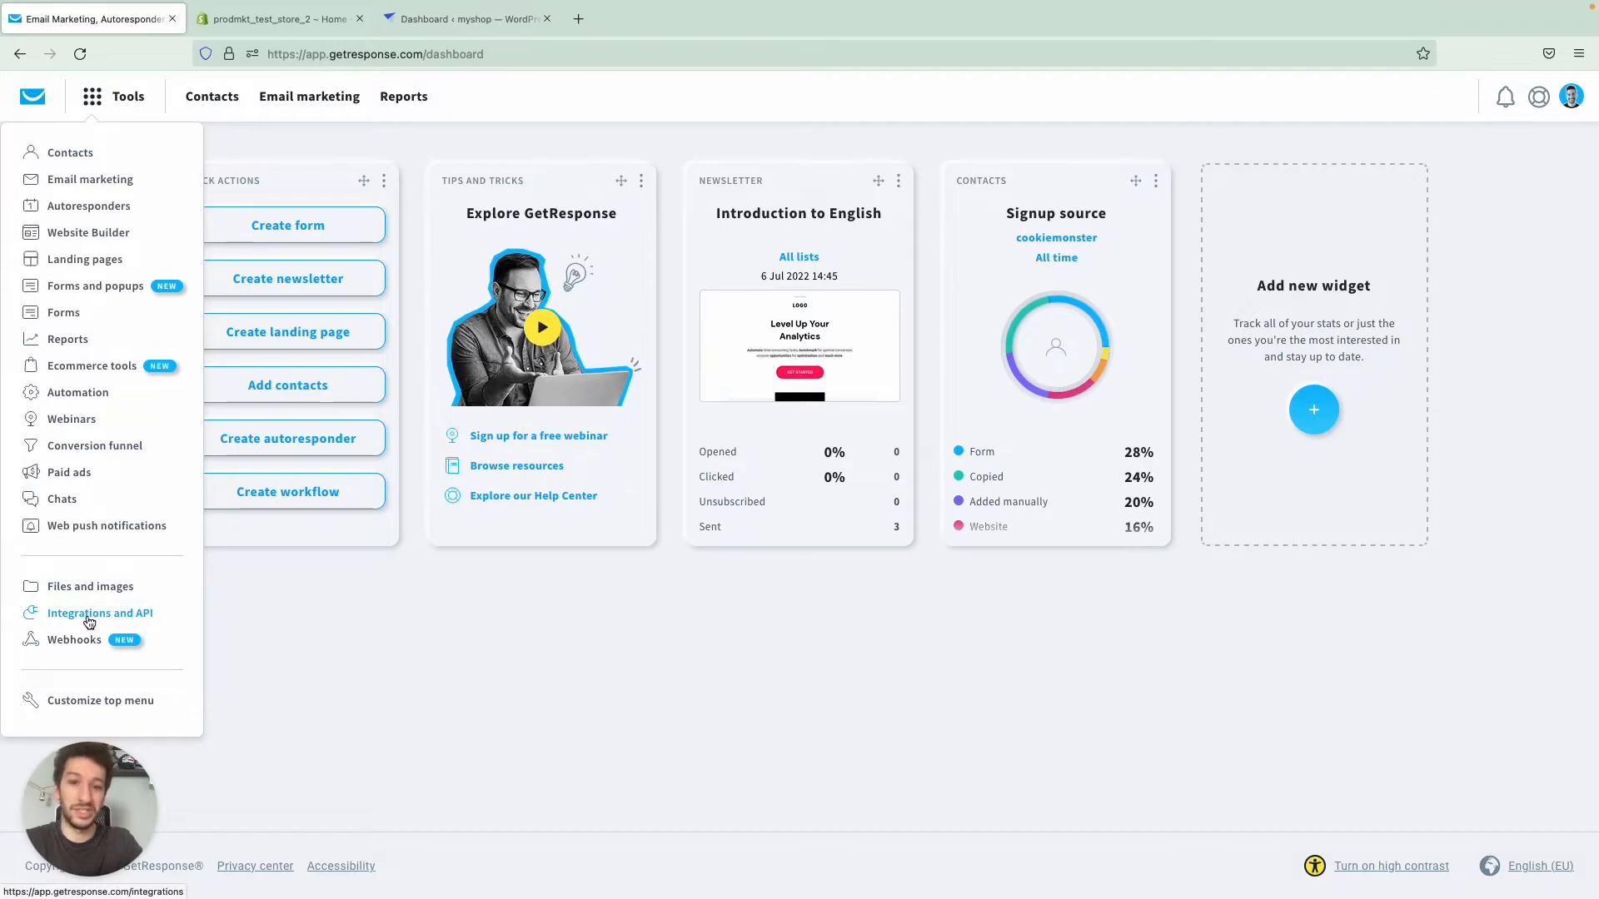
- Go to Integrations and API and open the details of the Shopify integration
{"action": "left_click", "coordinate": [90, 618]}
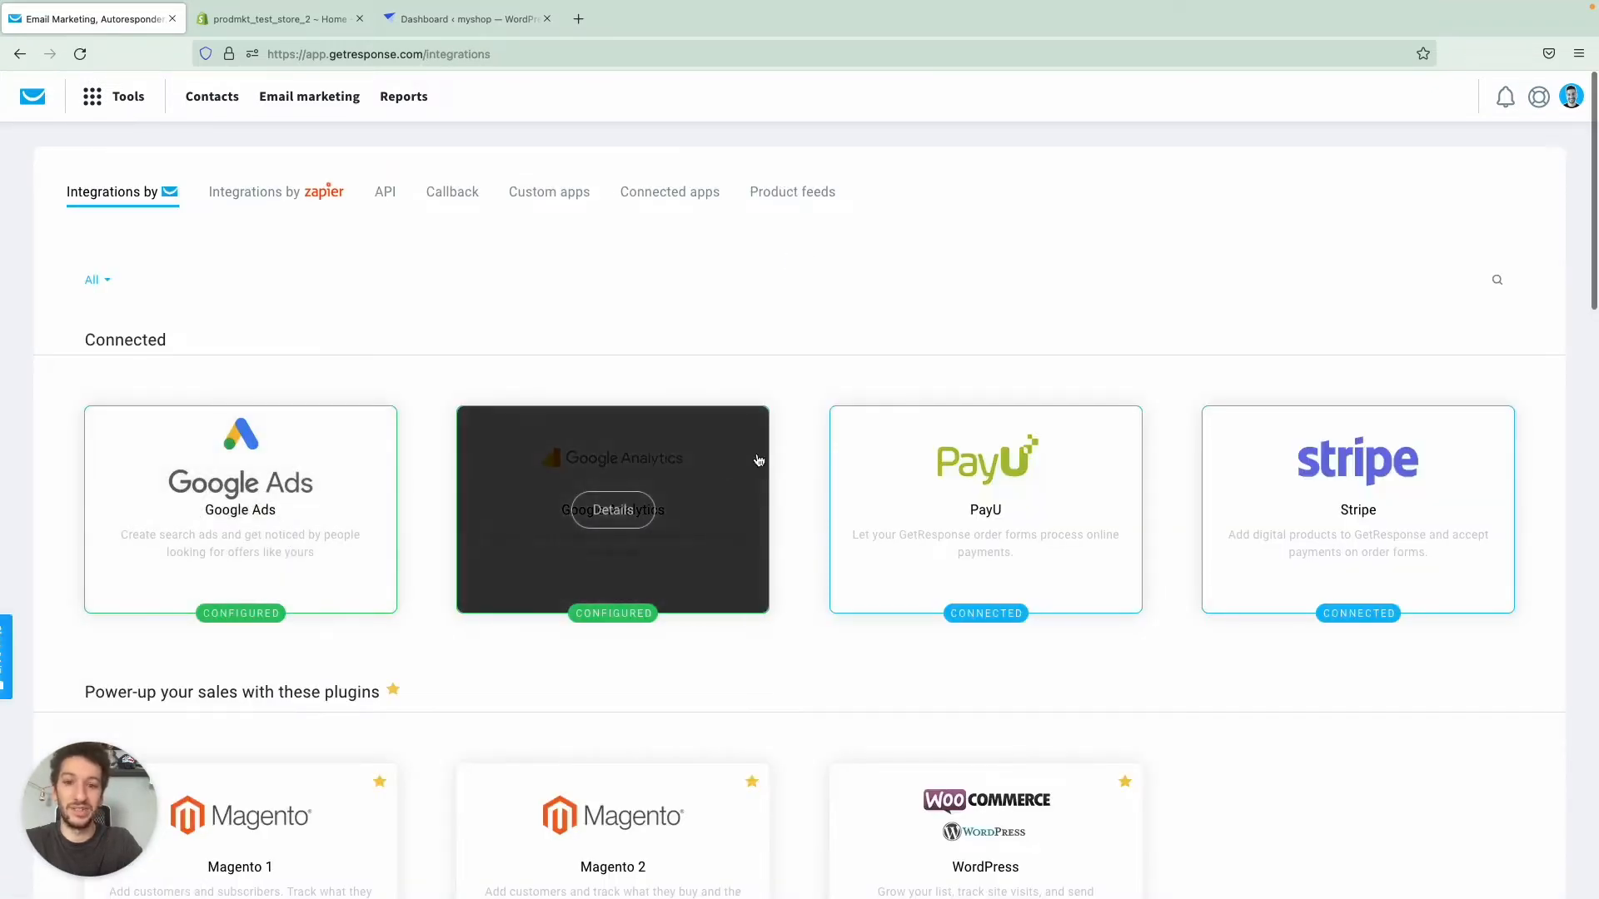
{"action": "scroll", "coordinate": [829, 384], "scroll_direction": "down", "scroll_amount": 2}
{"action": "scroll", "coordinate": [829, 383], "scroll_direction": "down", "scroll_amount": 15}
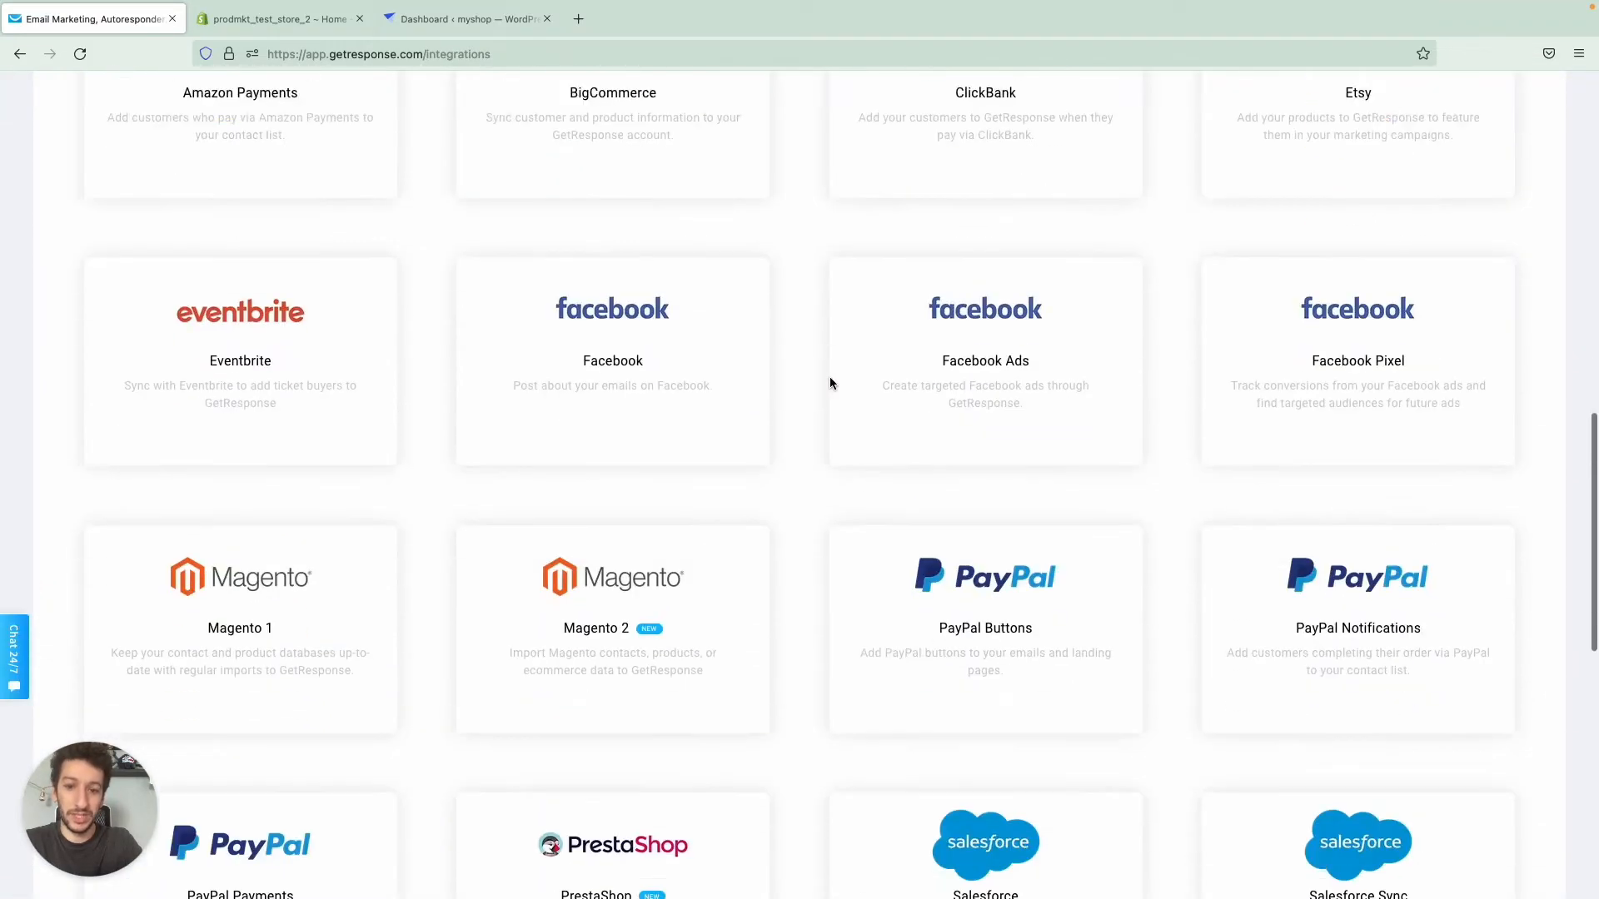
{"action": "scroll", "coordinate": [830, 383], "scroll_direction": "down", "scroll_amount": 13}
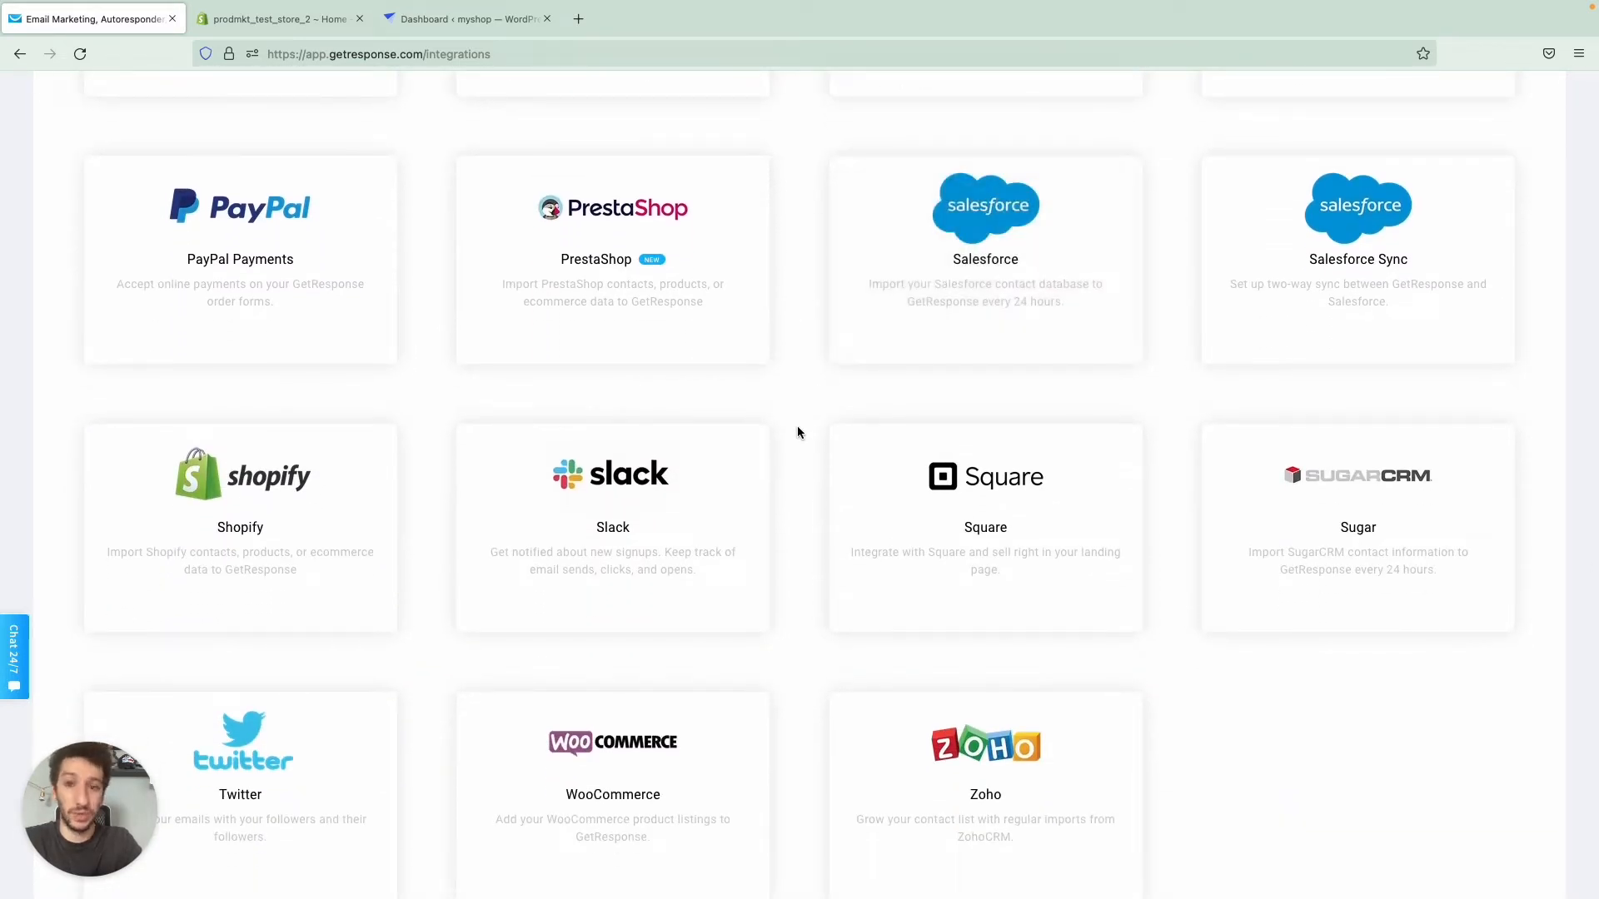
{"action": "scroll", "coordinate": [796, 432], "scroll_direction": "up", "scroll_amount": 2}
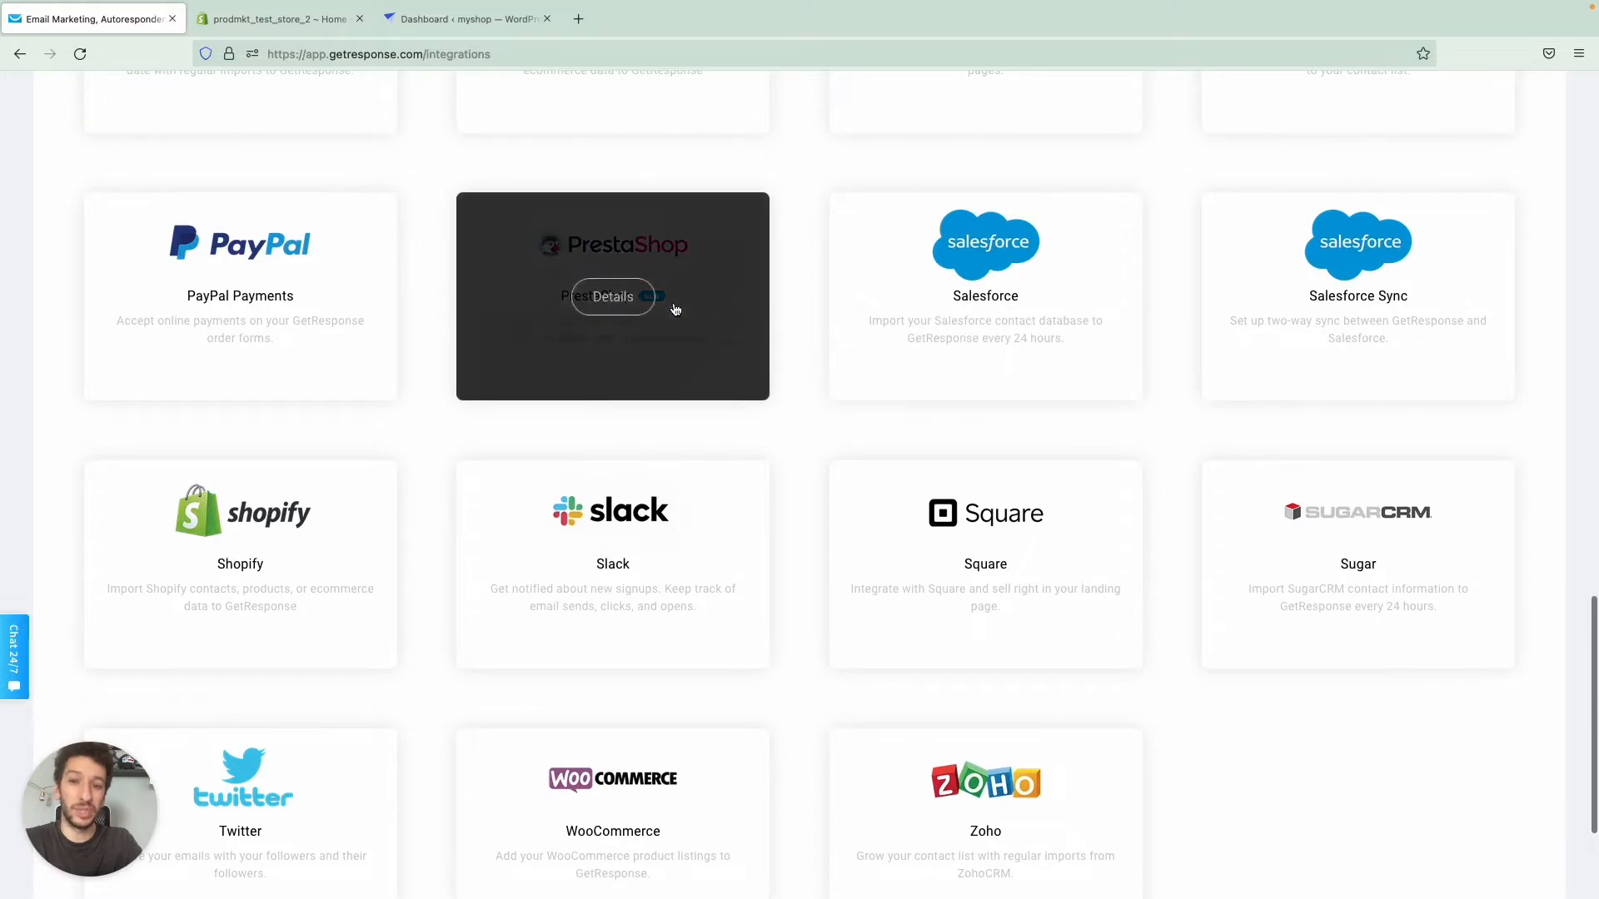
{"action": "scroll", "coordinate": [807, 319], "scroll_direction": "up", "scroll_amount": 10}
{"action": "mouse_move", "coordinate": [685, 506]}
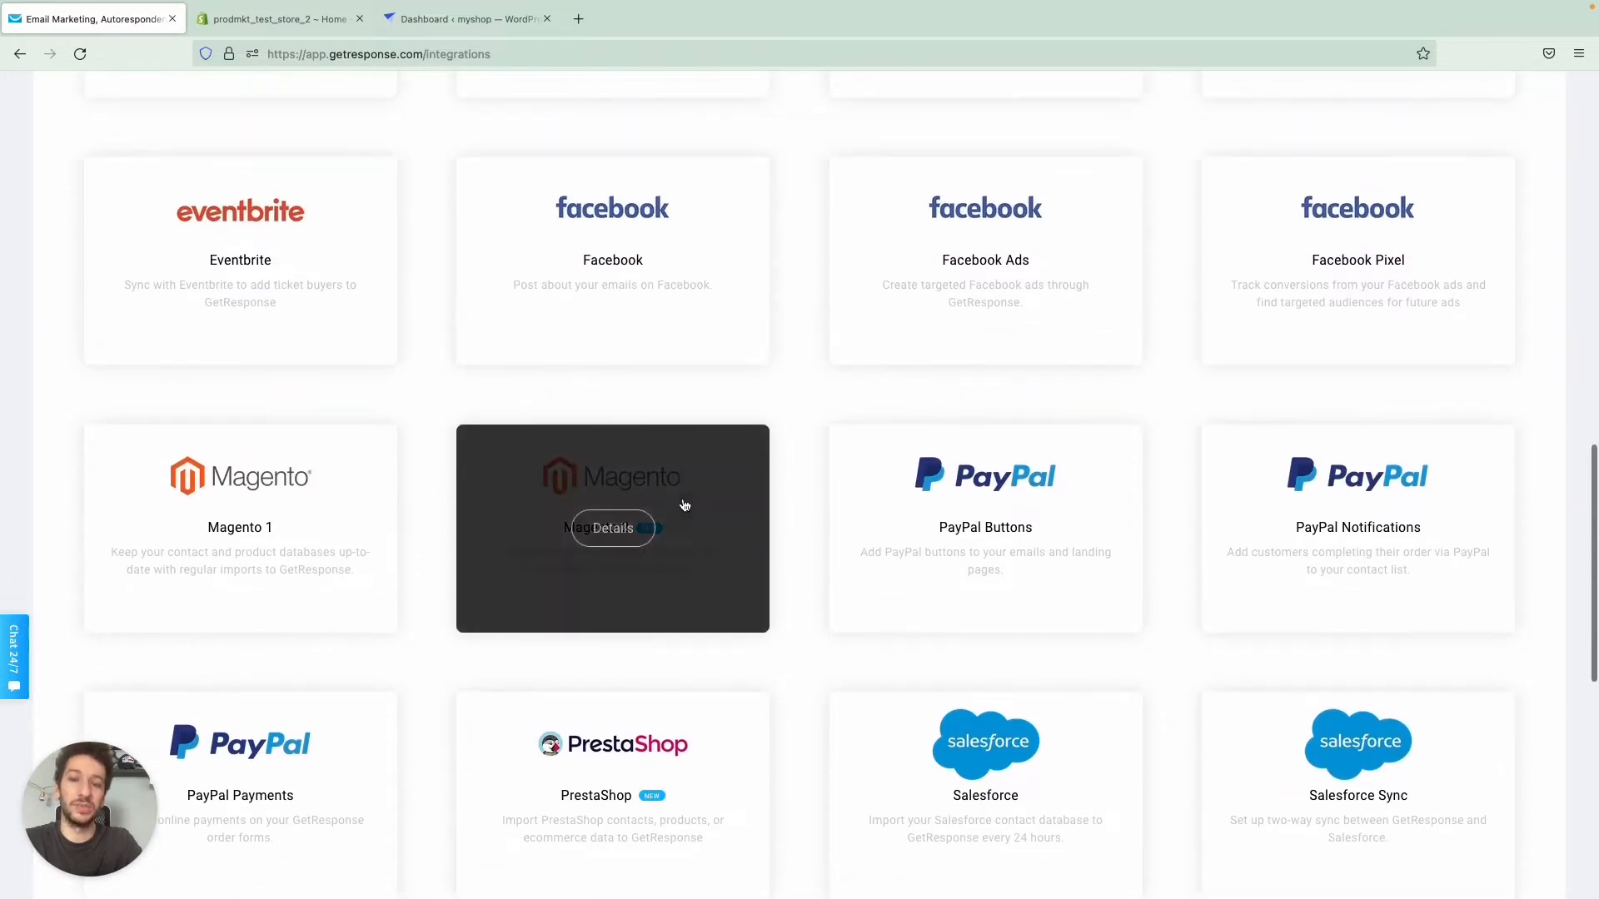
{"action": "scroll", "coordinate": [782, 485], "scroll_direction": "down", "scroll_amount": 12}
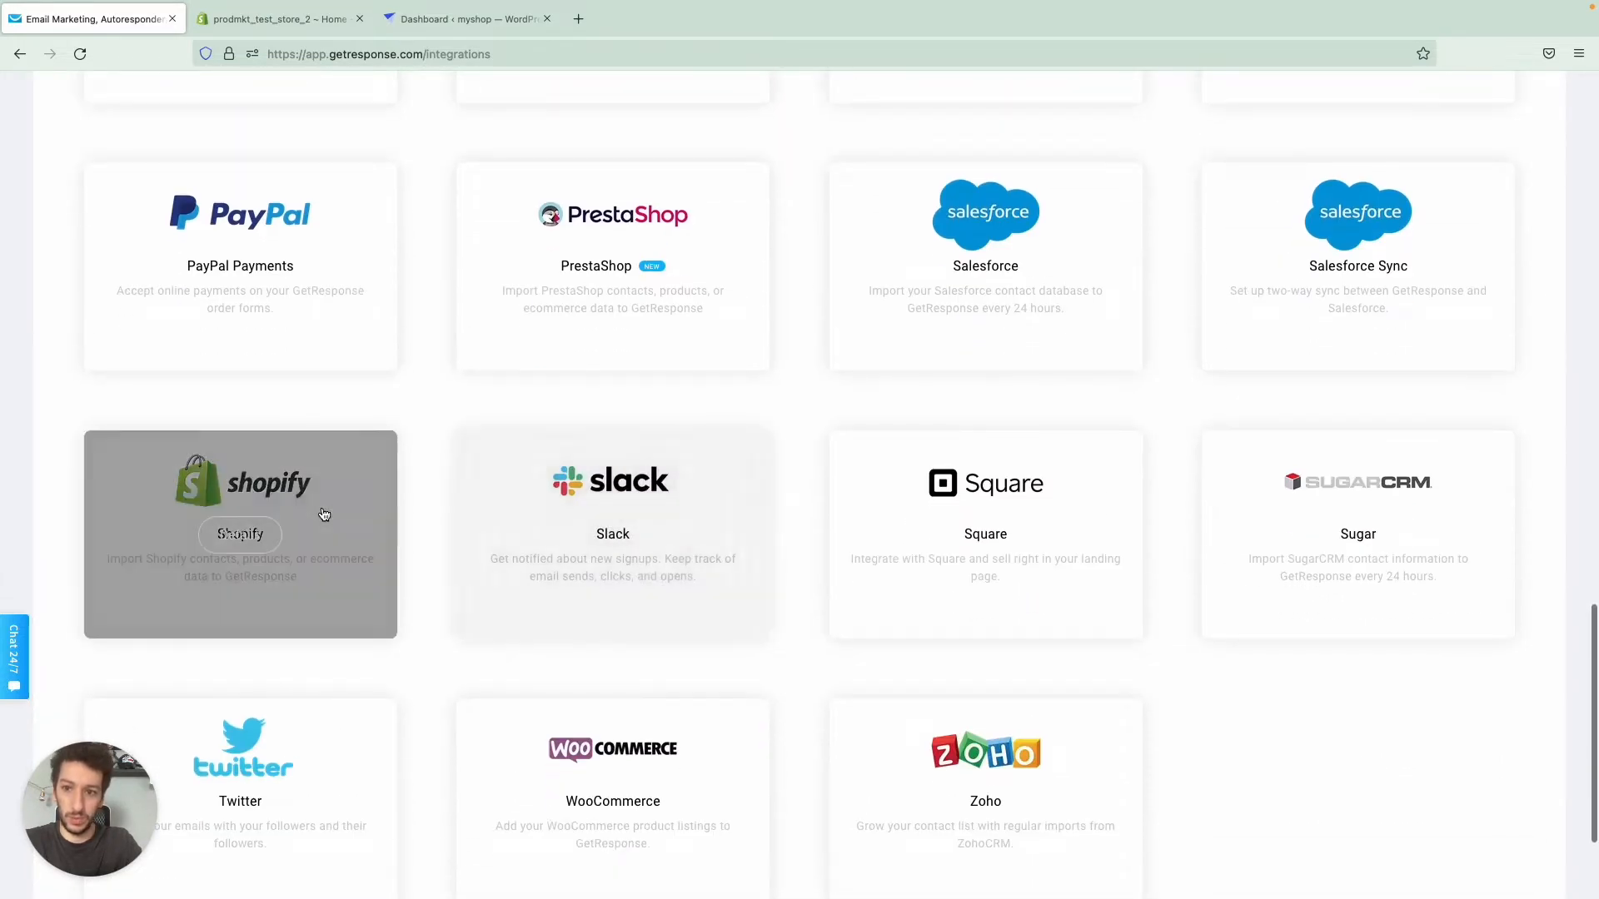
{"action": "left_click", "coordinate": [260, 525]}
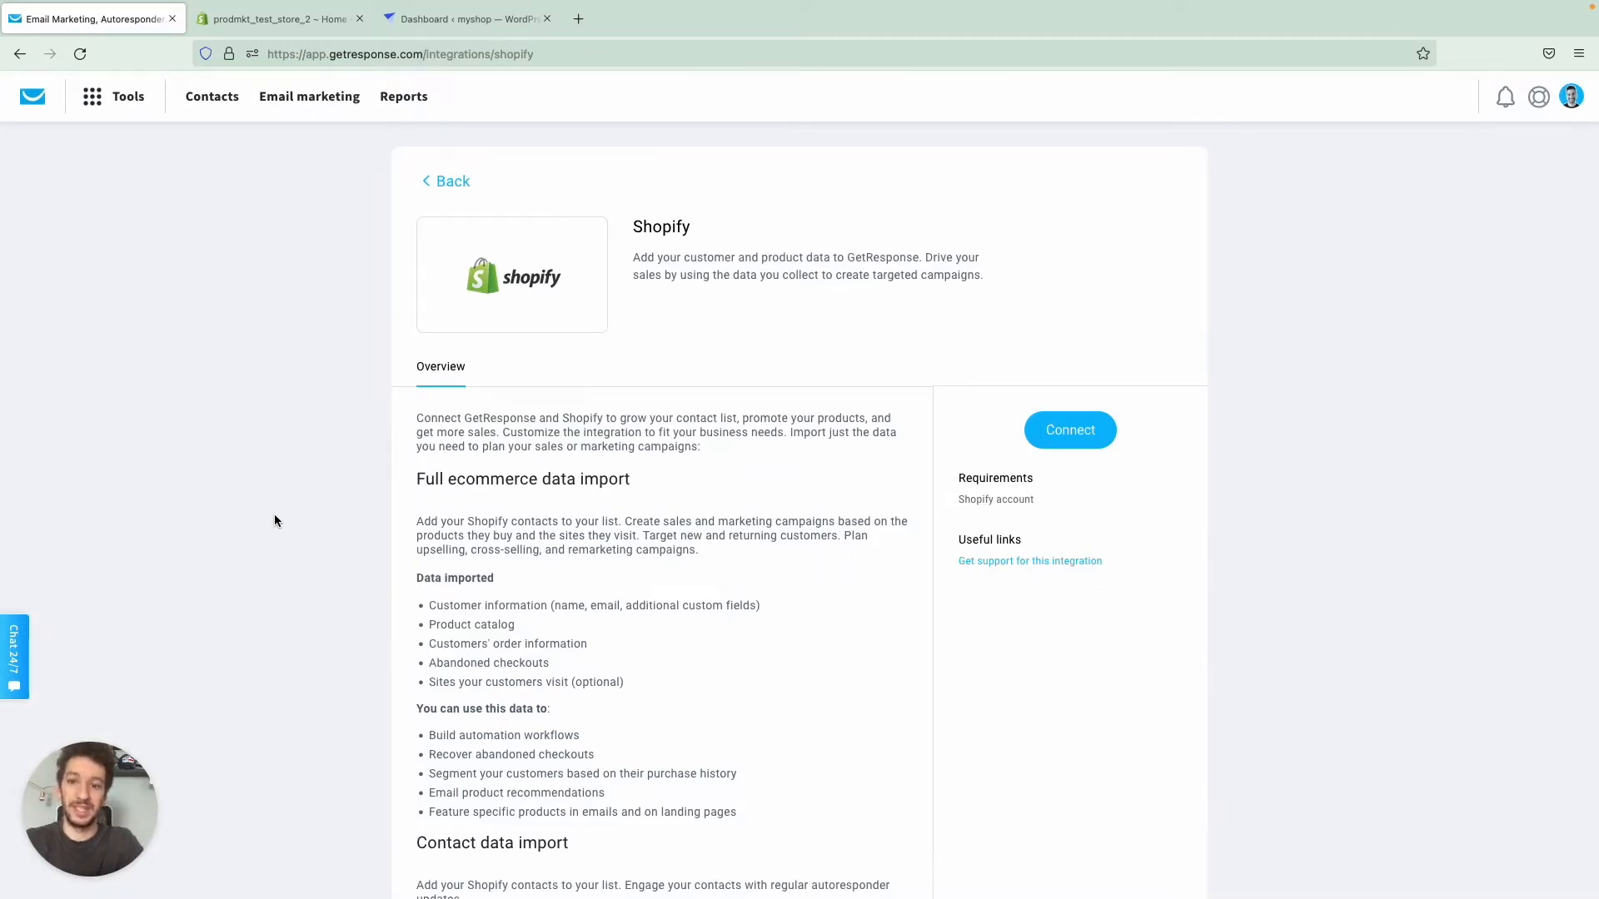
- Start the Shopify connection using the store URL prodmkt-test-store-2.myshopify.com
{"action": "scroll", "coordinate": [716, 436], "scroll_direction": "down", "scroll_amount": 1}
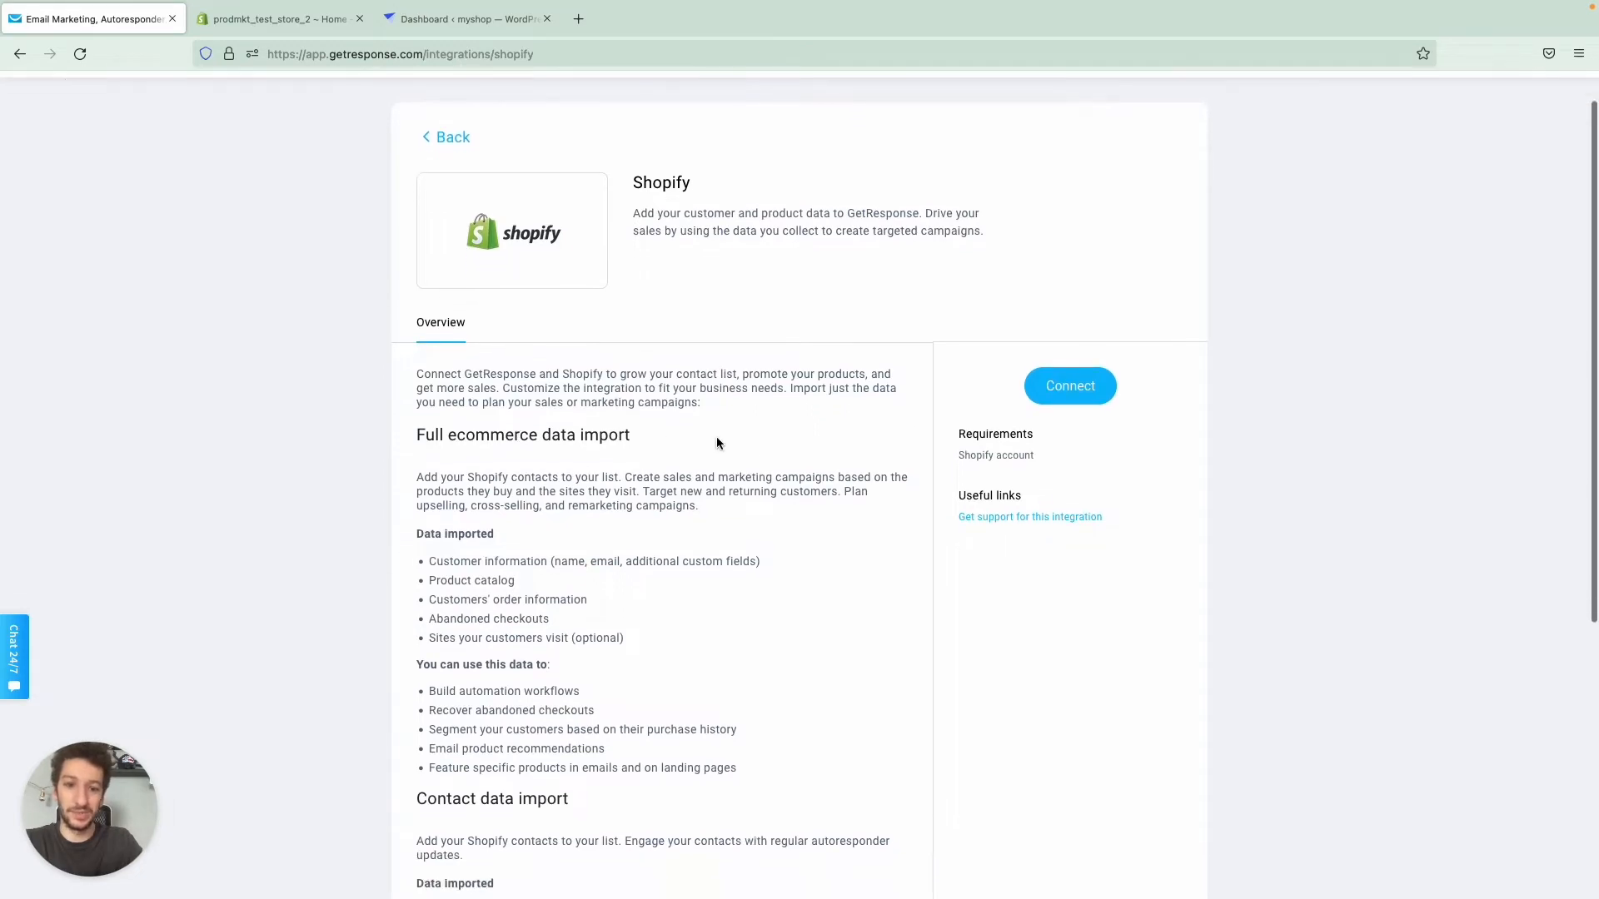
{"action": "left_click", "coordinate": [1087, 377]}
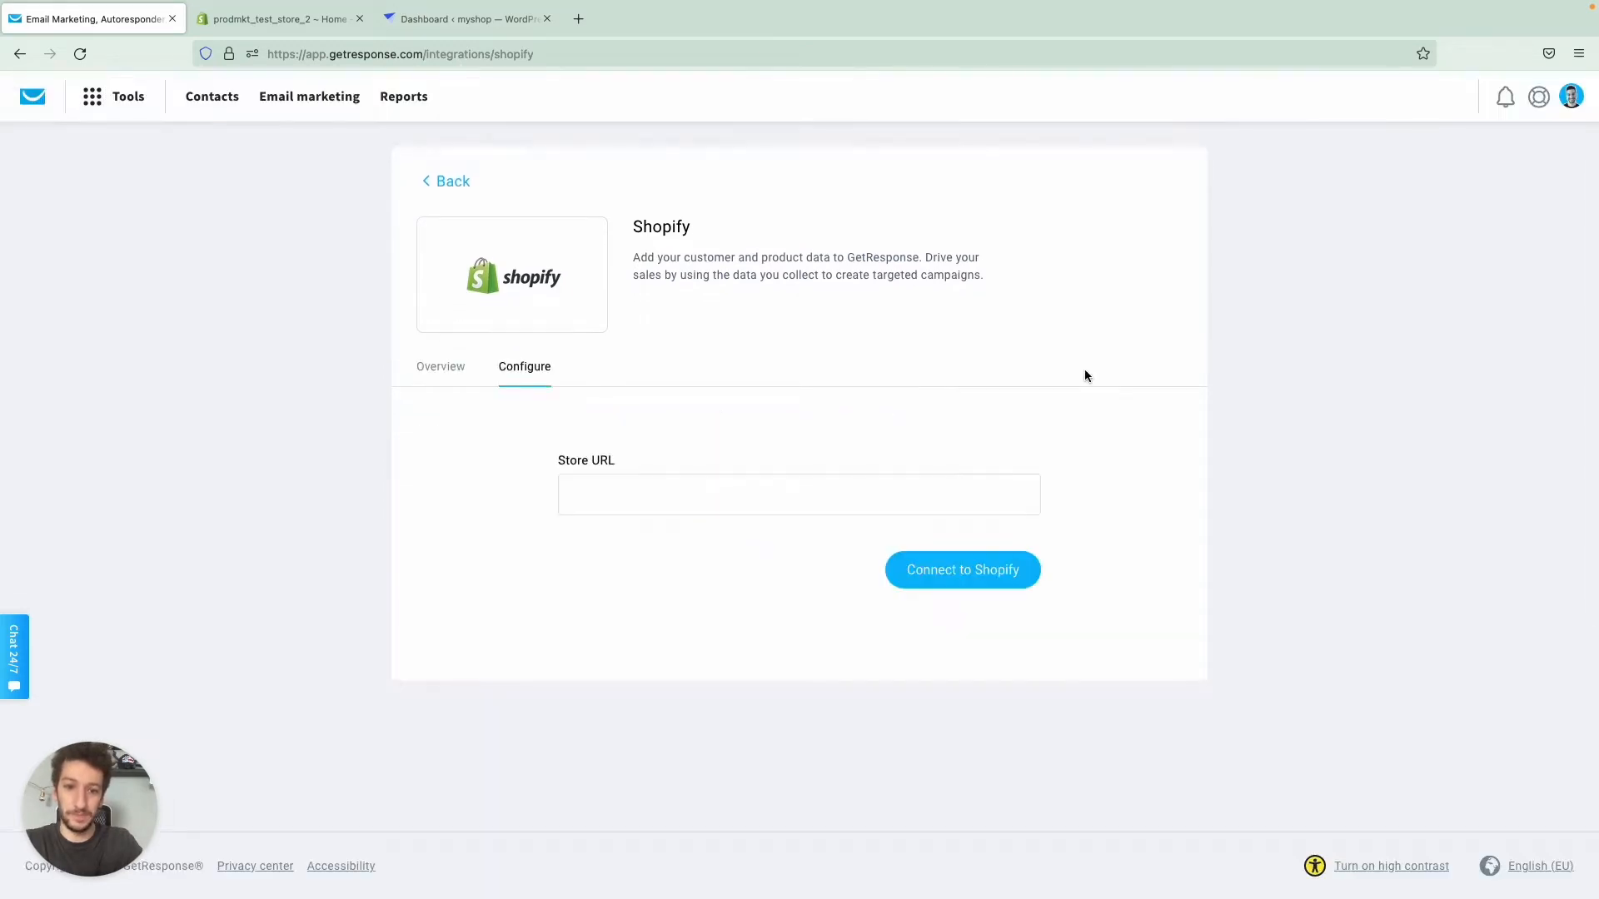
{"action": "left_click", "coordinate": [883, 490]}
{"action": "type", "text": "https://prodmkt-test-store-2.myshopify.com/"}
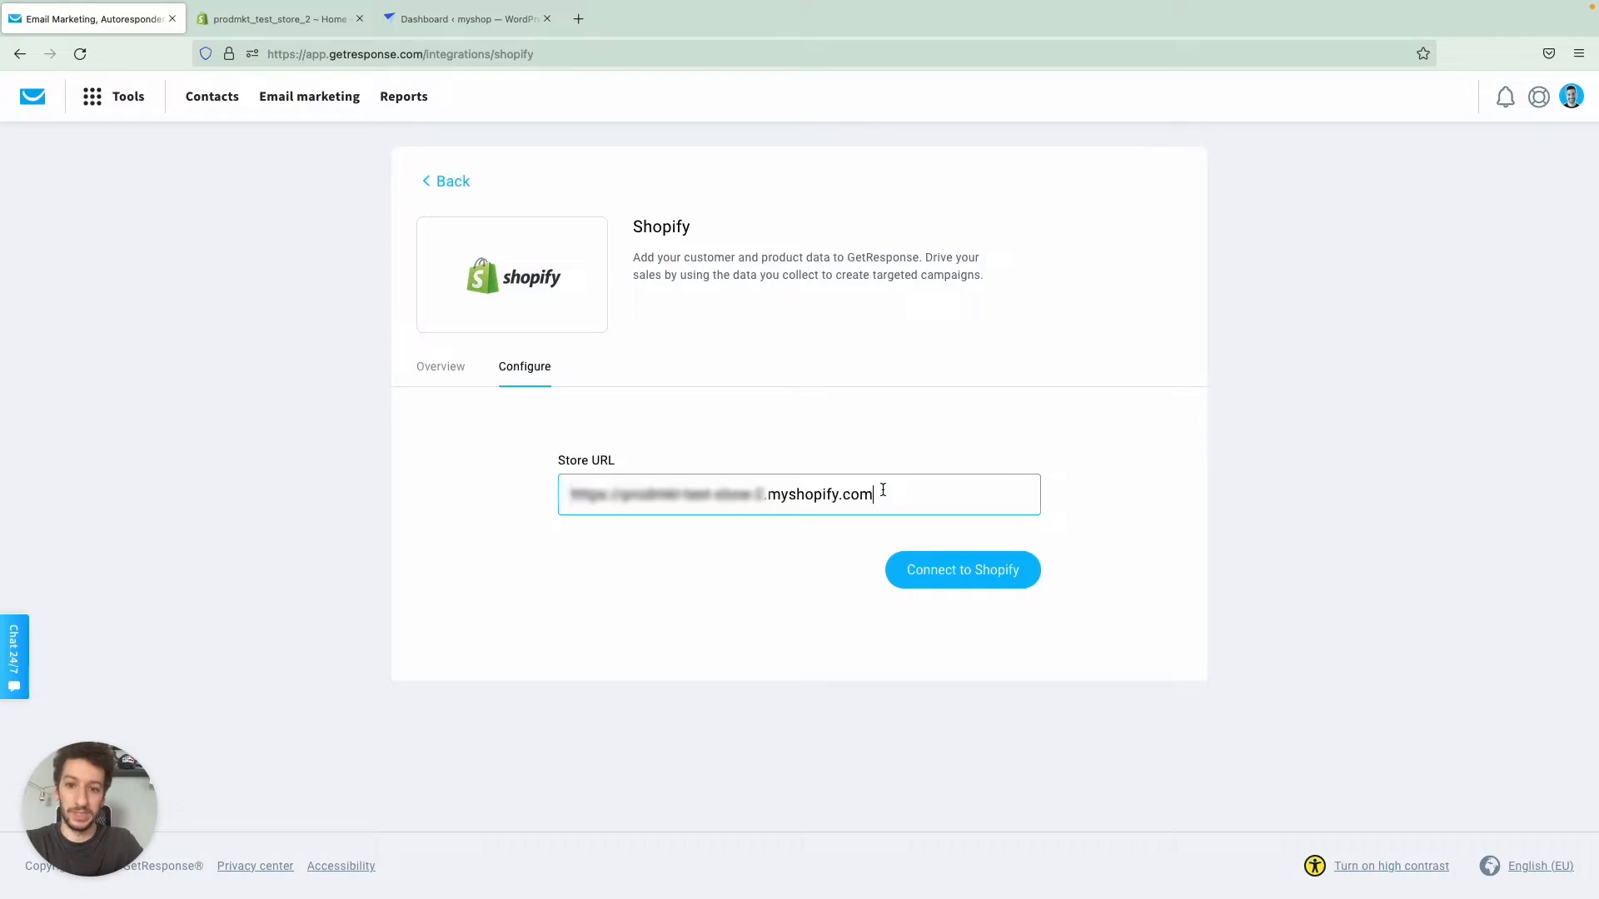
{"action": "key", "text": "BackSpace"}
{"action": "left_click", "coordinate": [947, 567]}
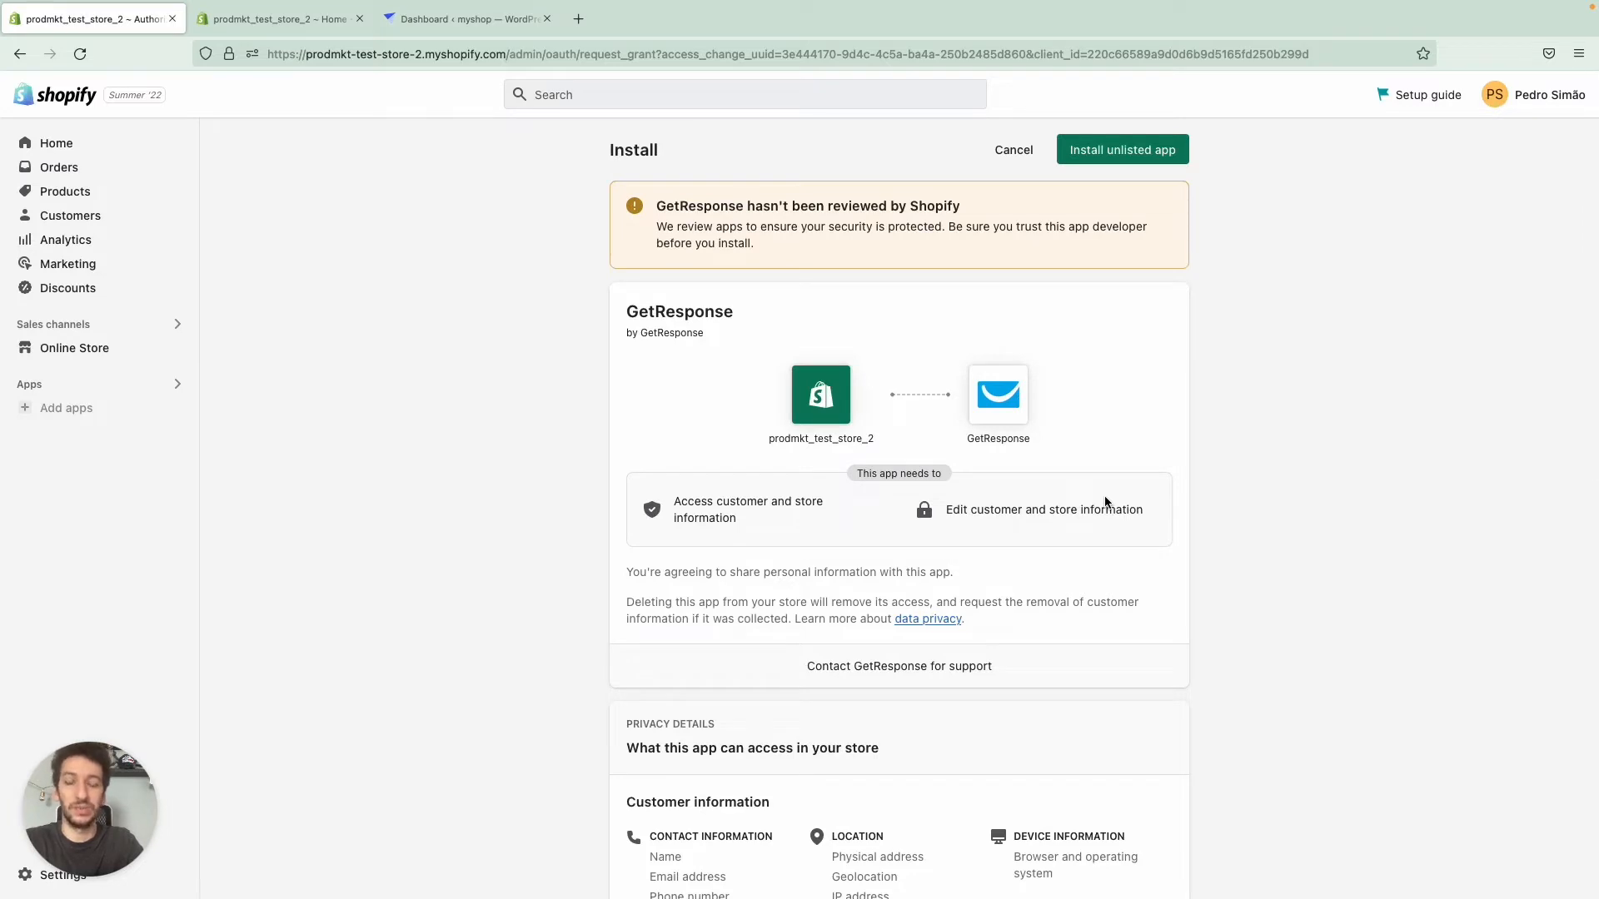
- Review the access GetResponse requests for the Shopify store and install it as an unlisted app
{"action": "scroll", "coordinate": [1106, 501], "scroll_direction": "down", "scroll_amount": 3}
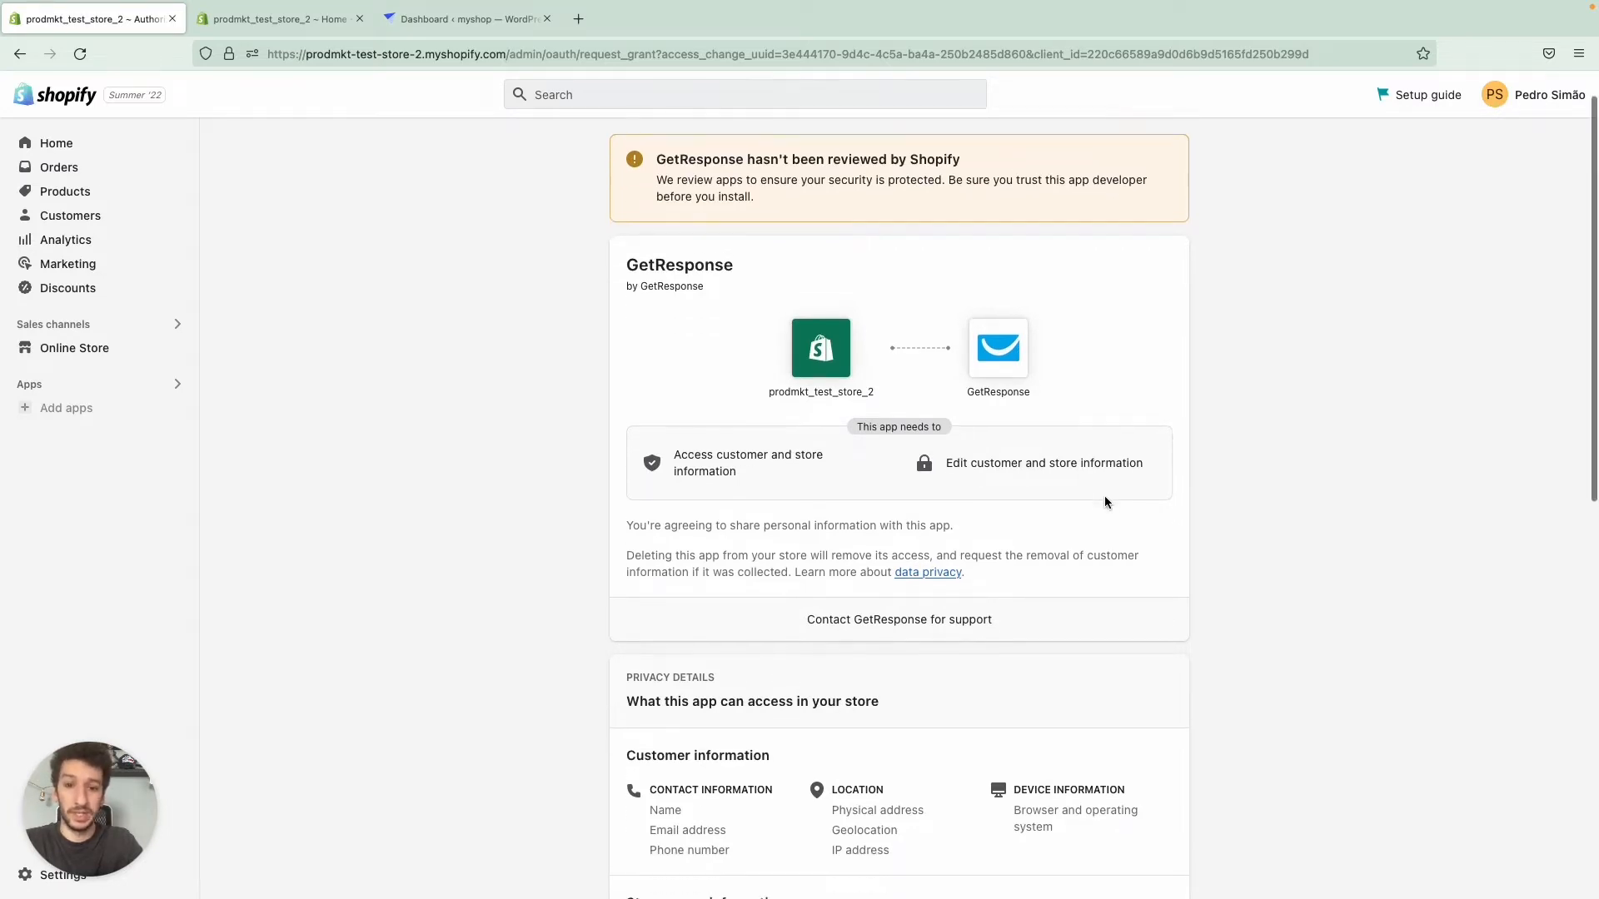
{"action": "scroll", "coordinate": [1106, 500], "scroll_direction": "down", "scroll_amount": 2}
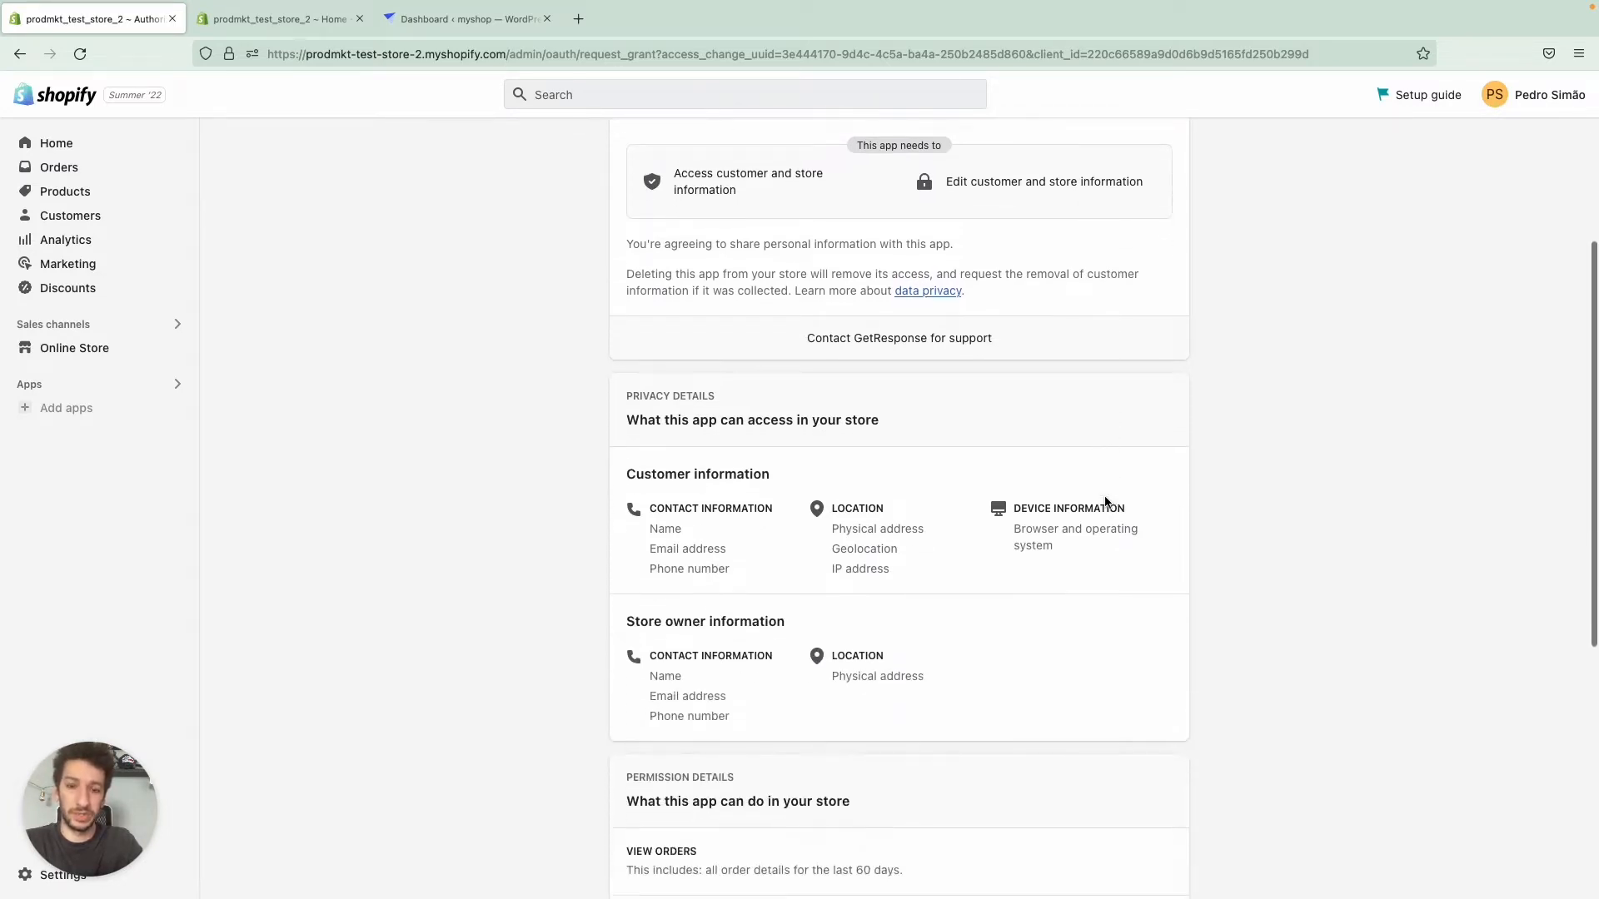
{"action": "scroll", "coordinate": [1104, 497], "scroll_direction": "up", "scroll_amount": 5}
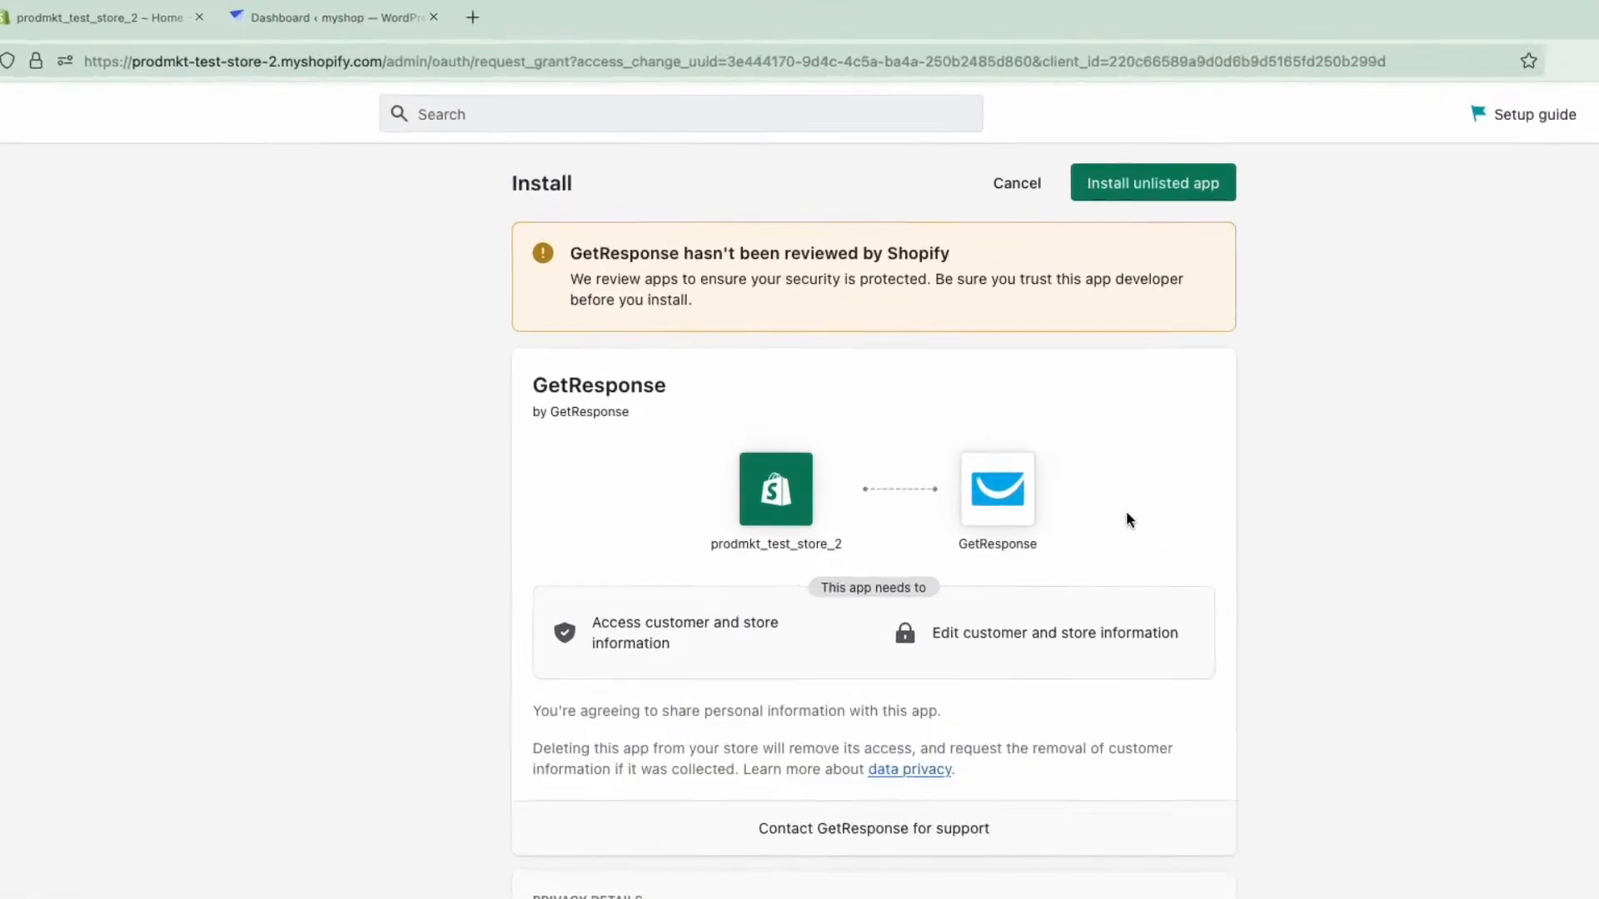
{"action": "left_click", "coordinate": [1176, 230]}
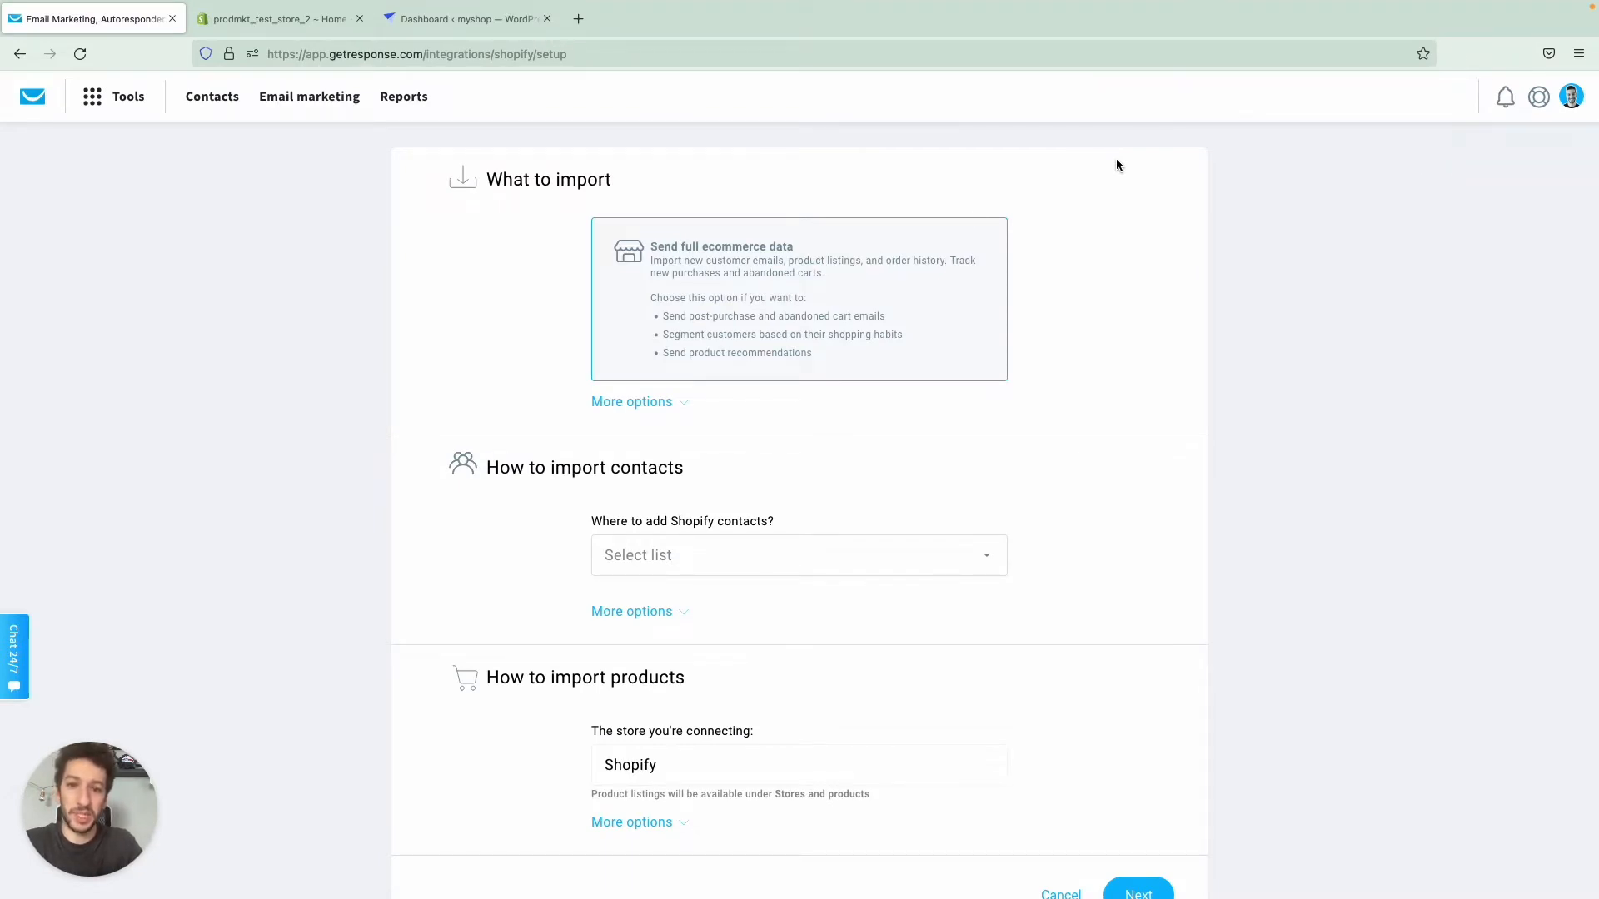
- Expand the import type options, keep full ecommerce data with one-way sync, and choose Chat prospects as the list for Shopify contacts
{"action": "left_click", "coordinate": [650, 403]}
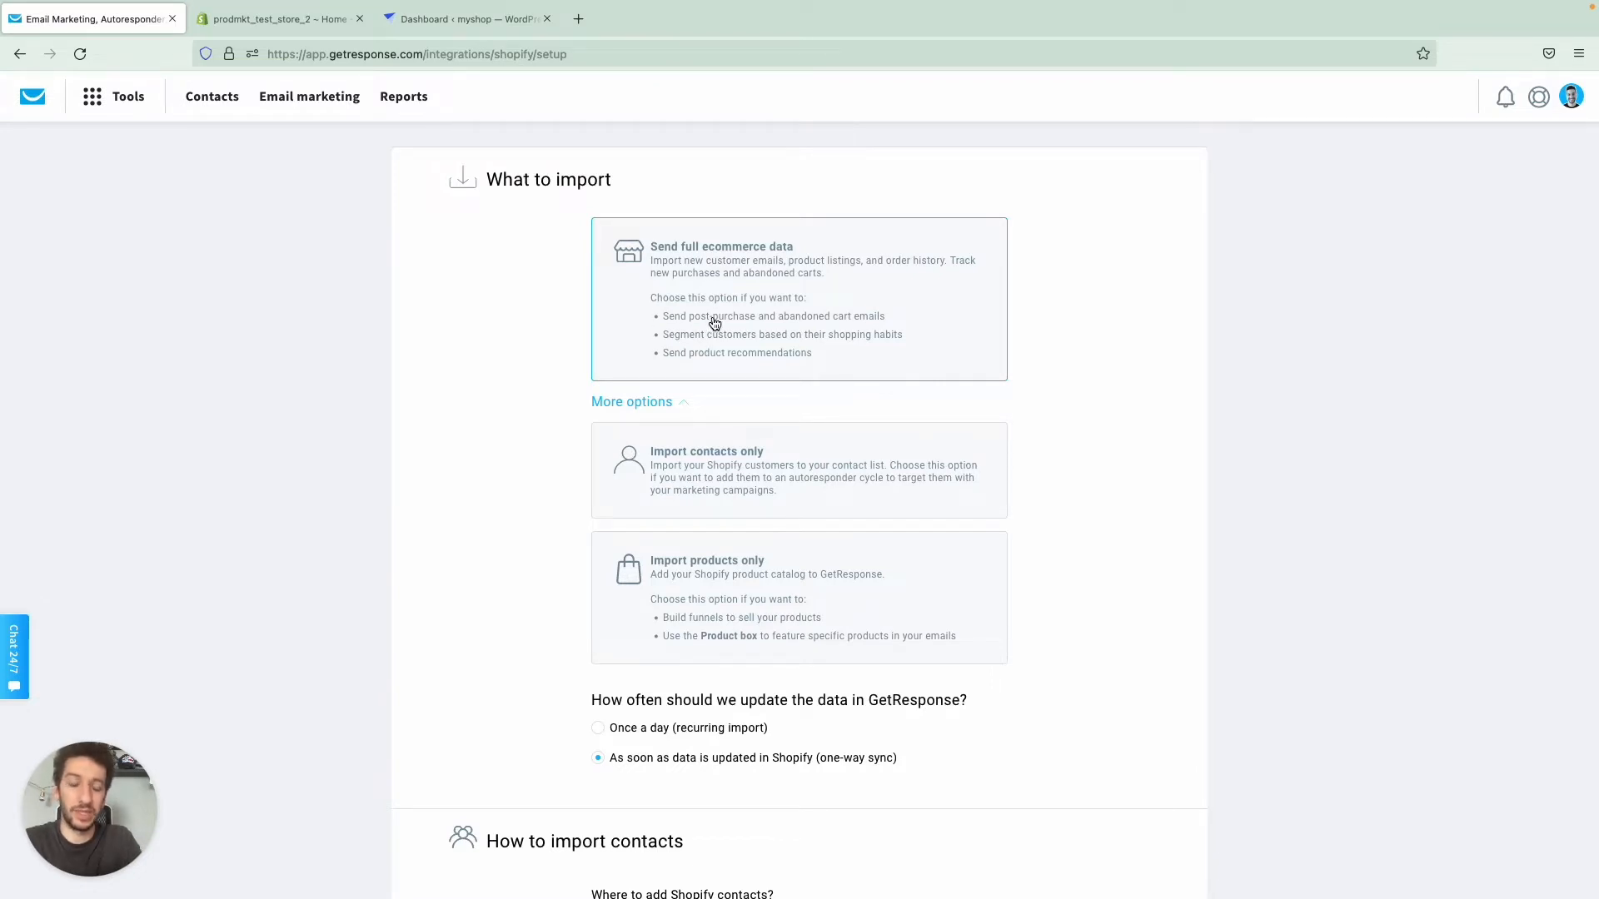
{"action": "scroll", "coordinate": [942, 266], "scroll_direction": "down", "scroll_amount": 1}
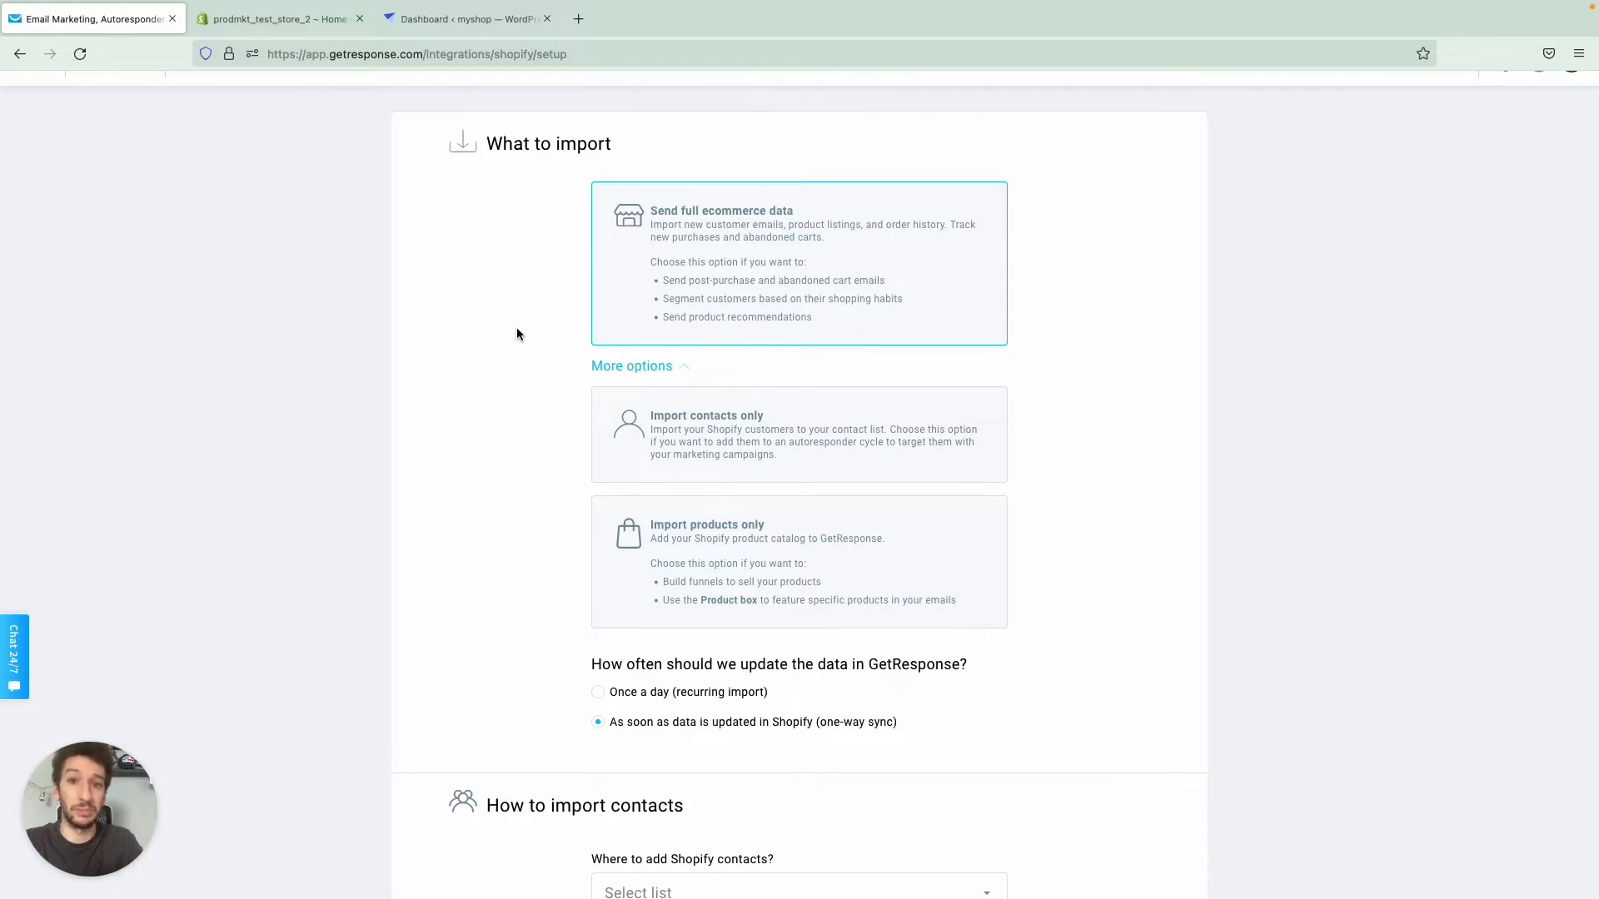
{"action": "scroll", "coordinate": [517, 334], "scroll_direction": "down", "scroll_amount": 3}
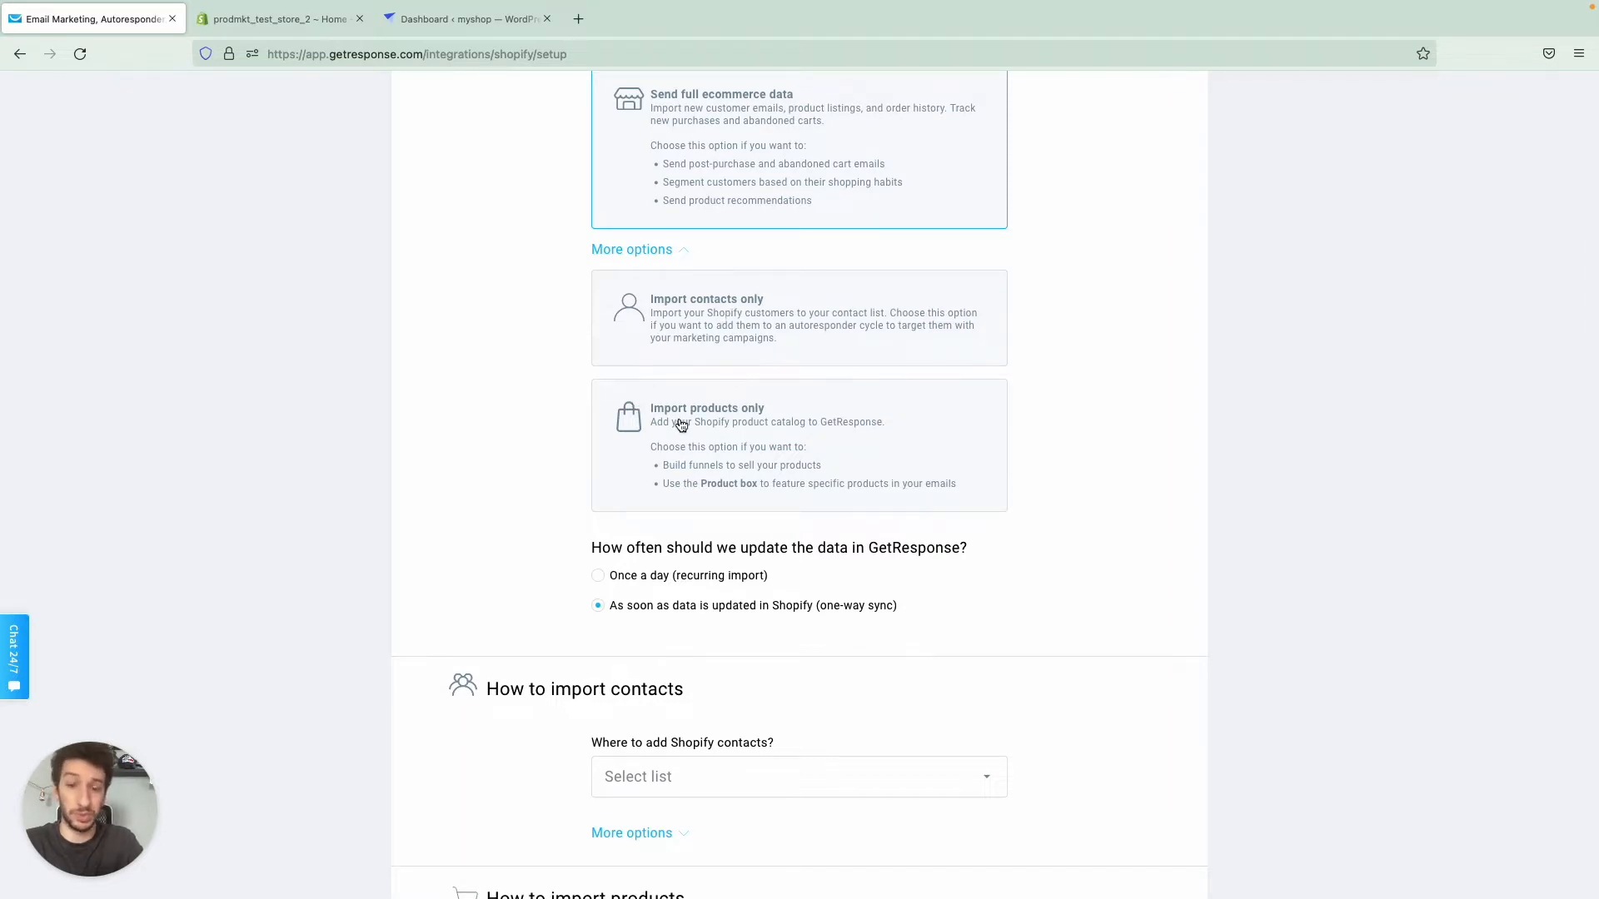
{"action": "scroll", "coordinate": [681, 424], "scroll_direction": "up", "scroll_amount": 1}
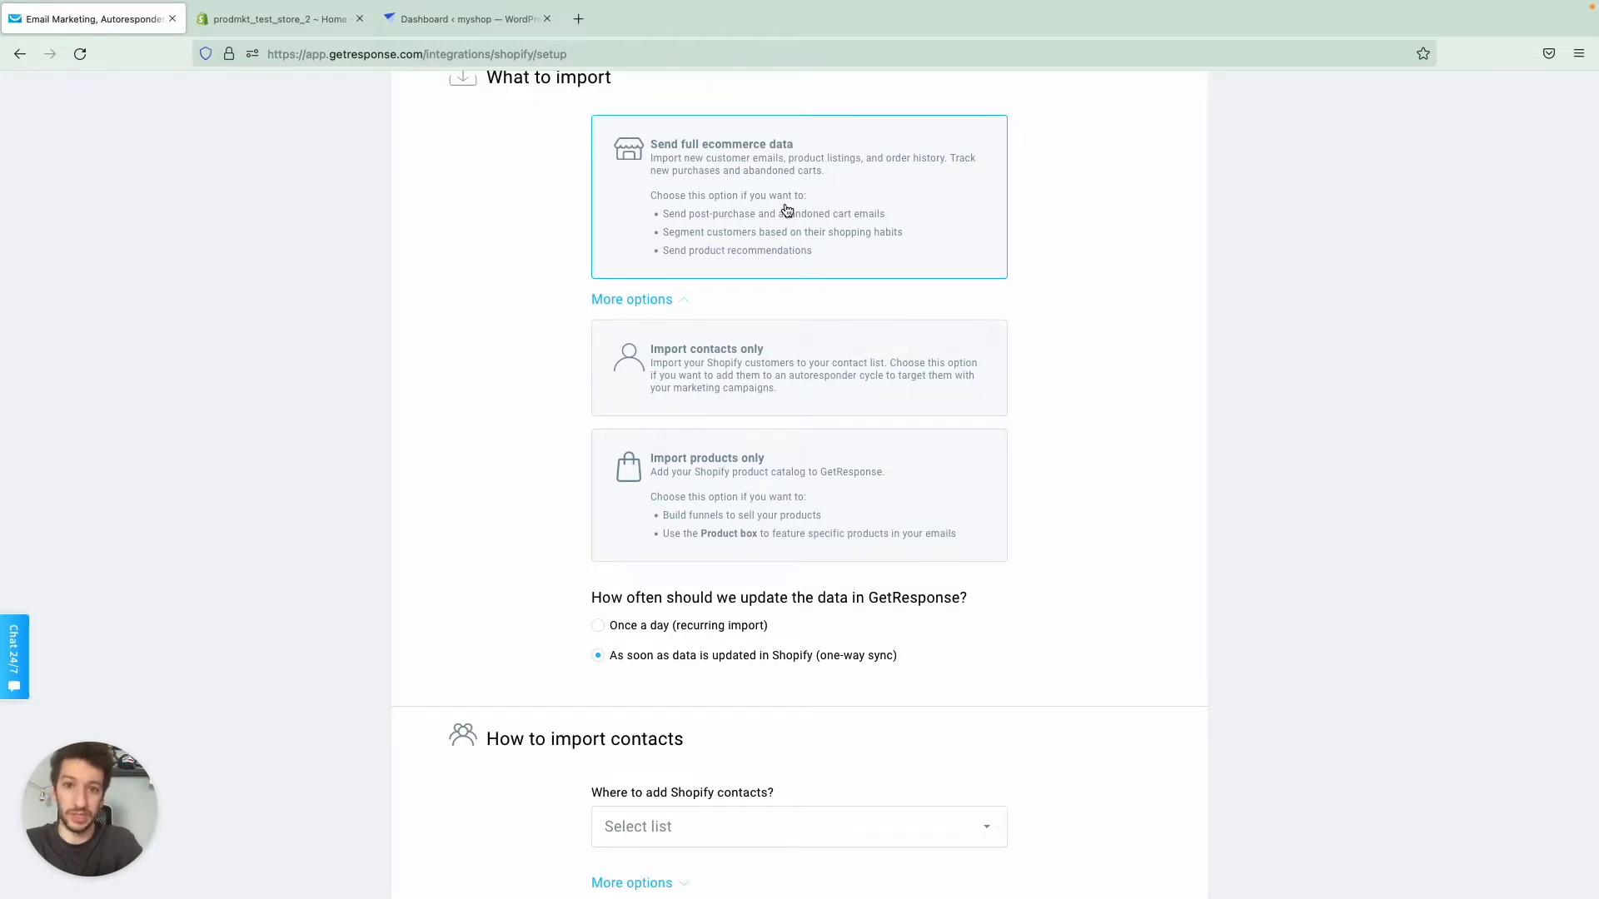
{"action": "scroll", "coordinate": [786, 210], "scroll_direction": "down", "scroll_amount": 5}
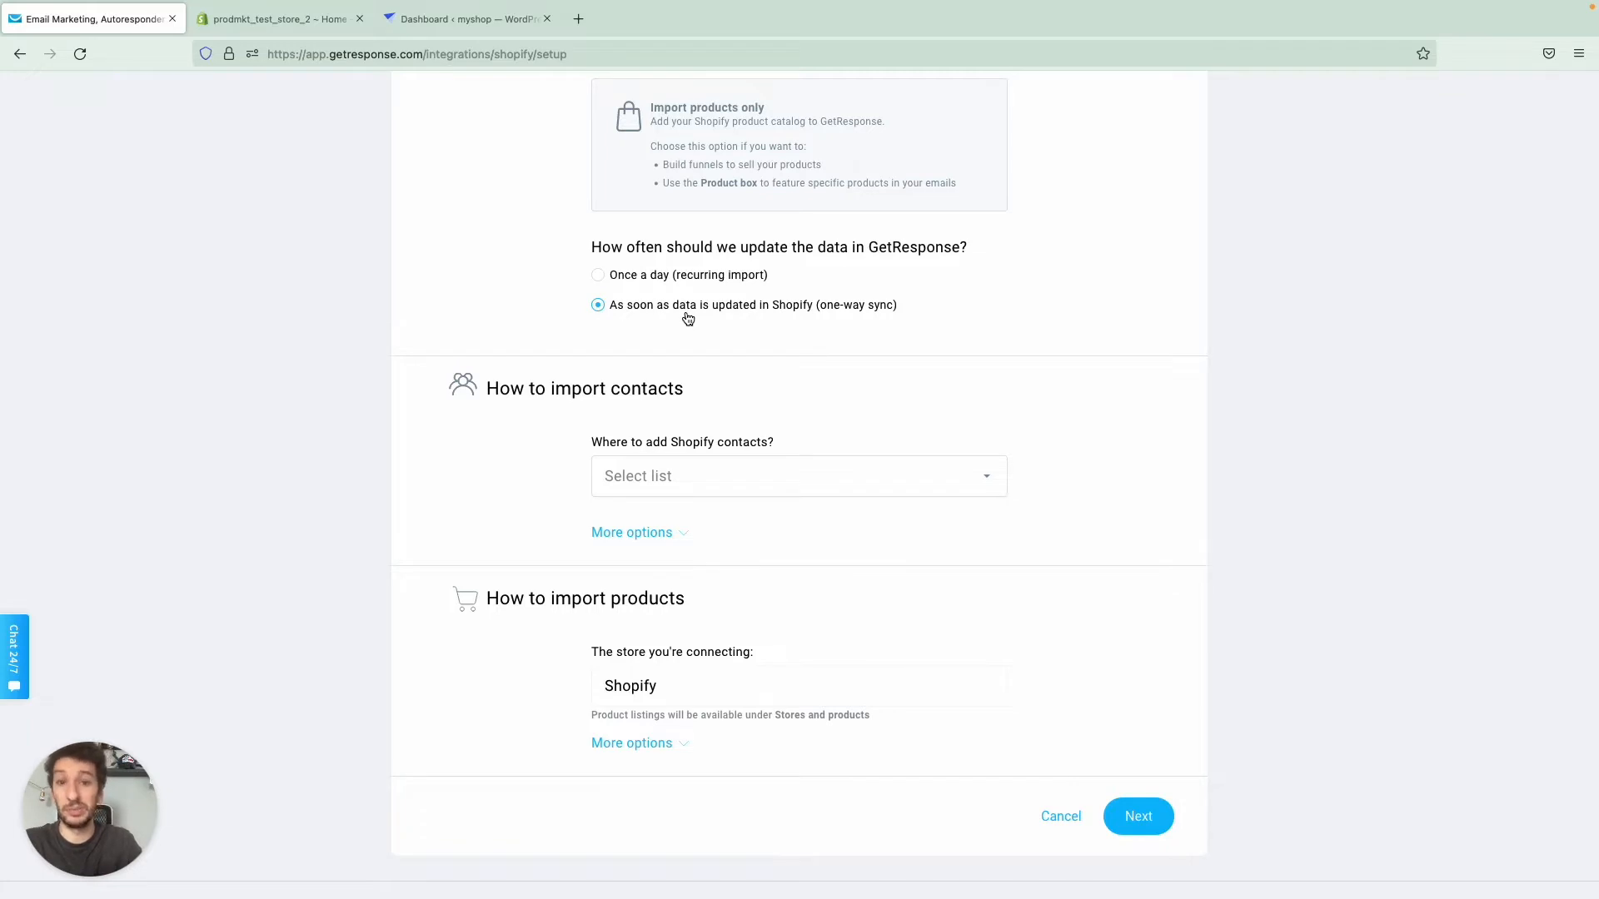
{"action": "scroll", "coordinate": [688, 319], "scroll_direction": "down", "scroll_amount": 1}
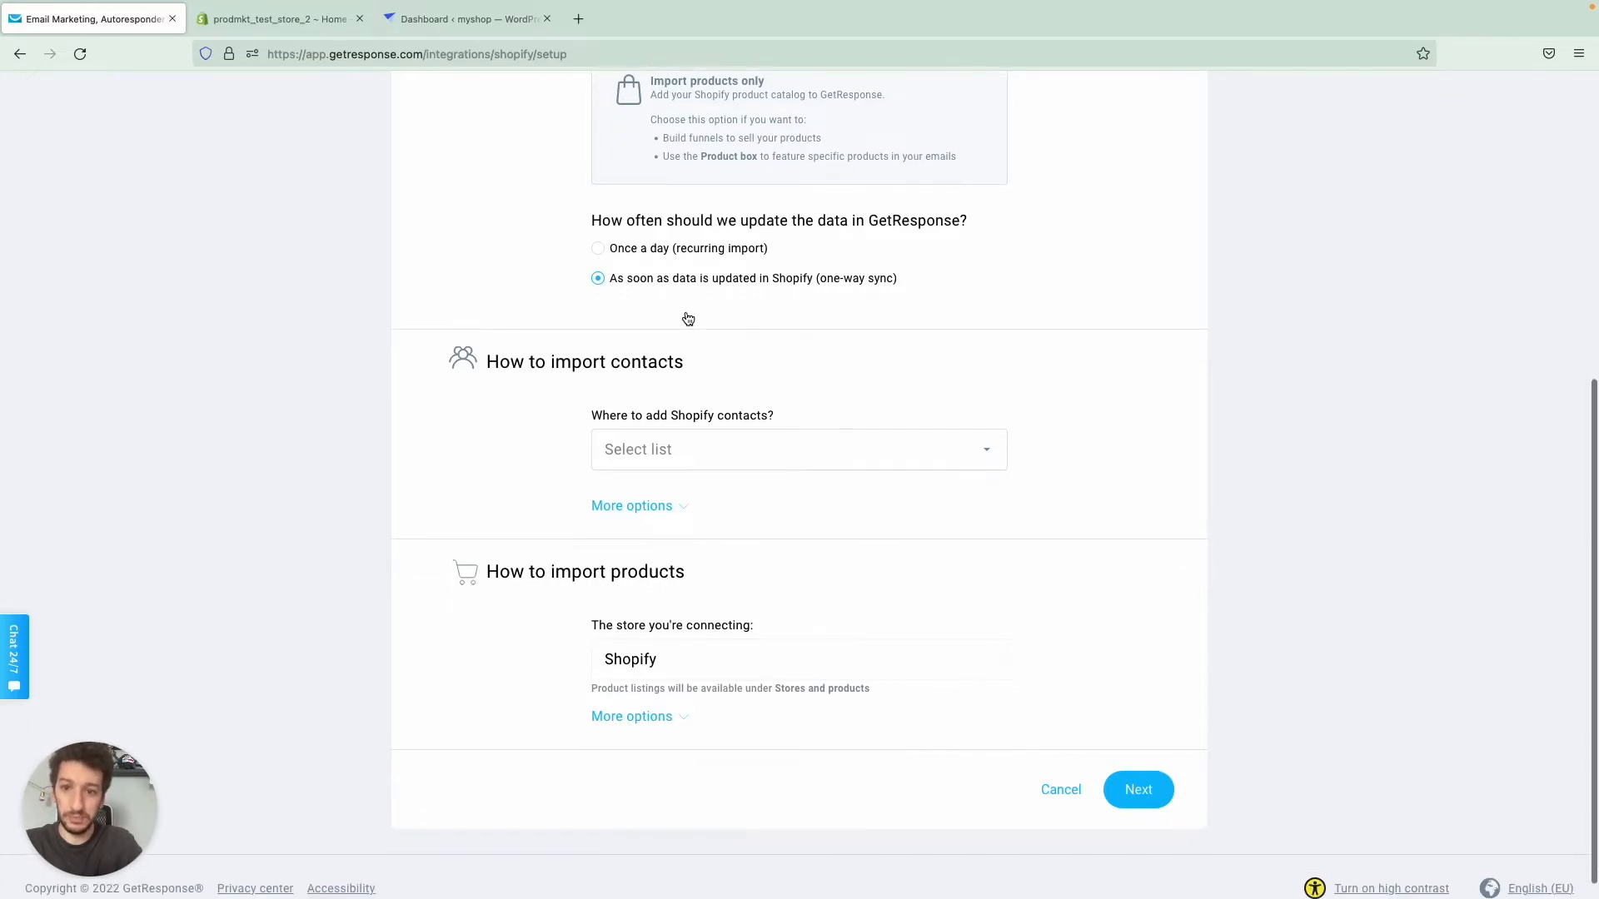
{"action": "left_click", "coordinate": [655, 427]}
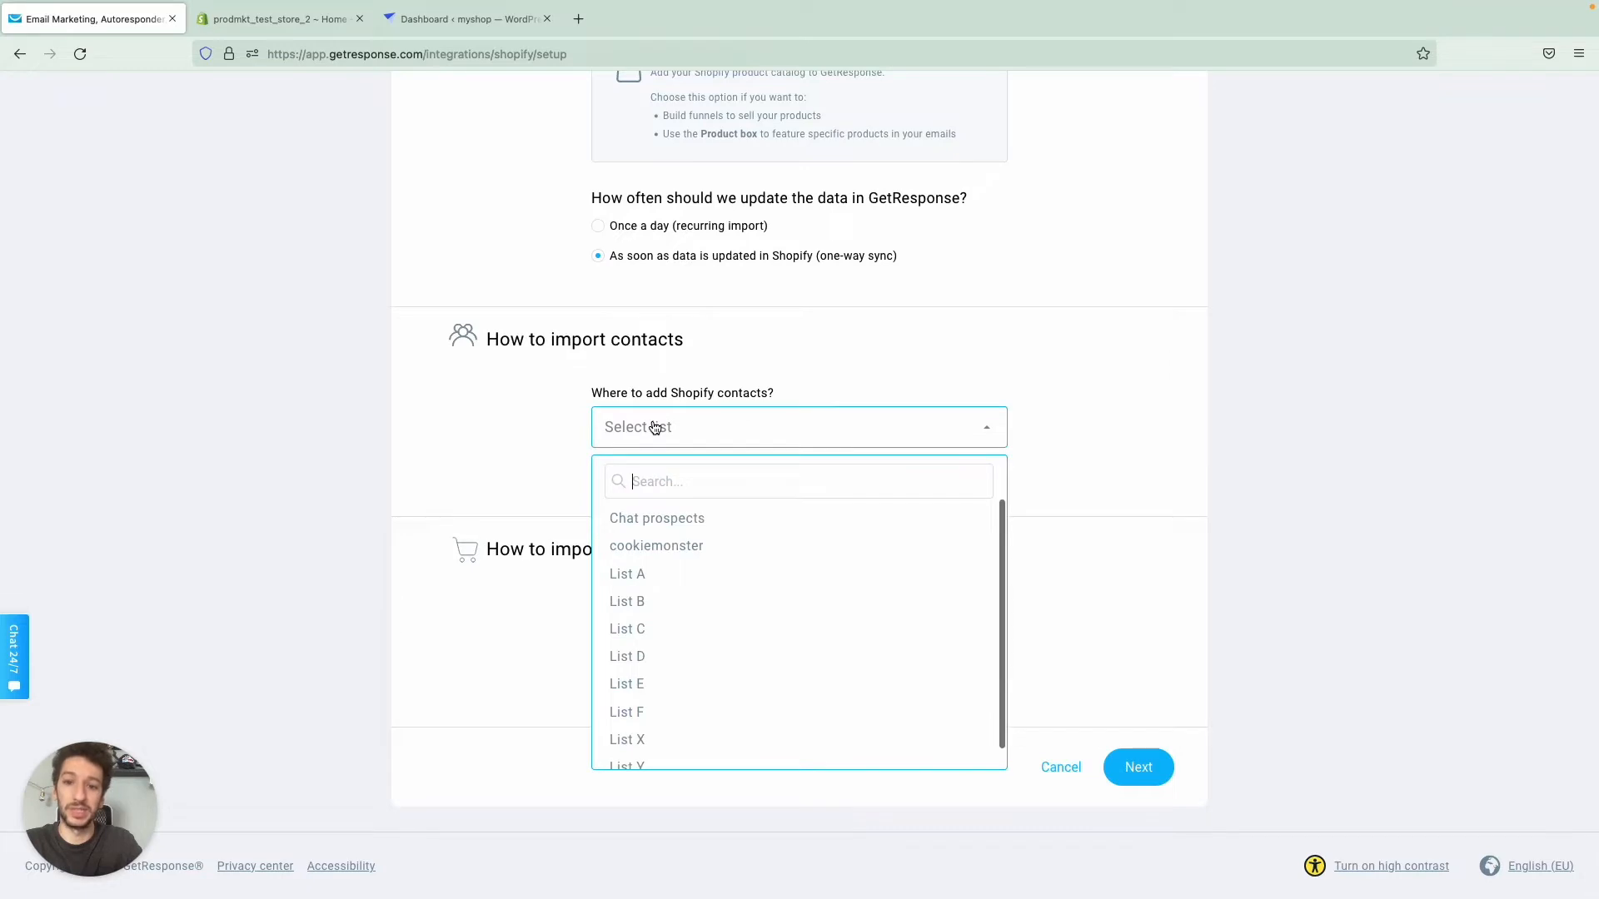
{"action": "left_click", "coordinate": [666, 519]}
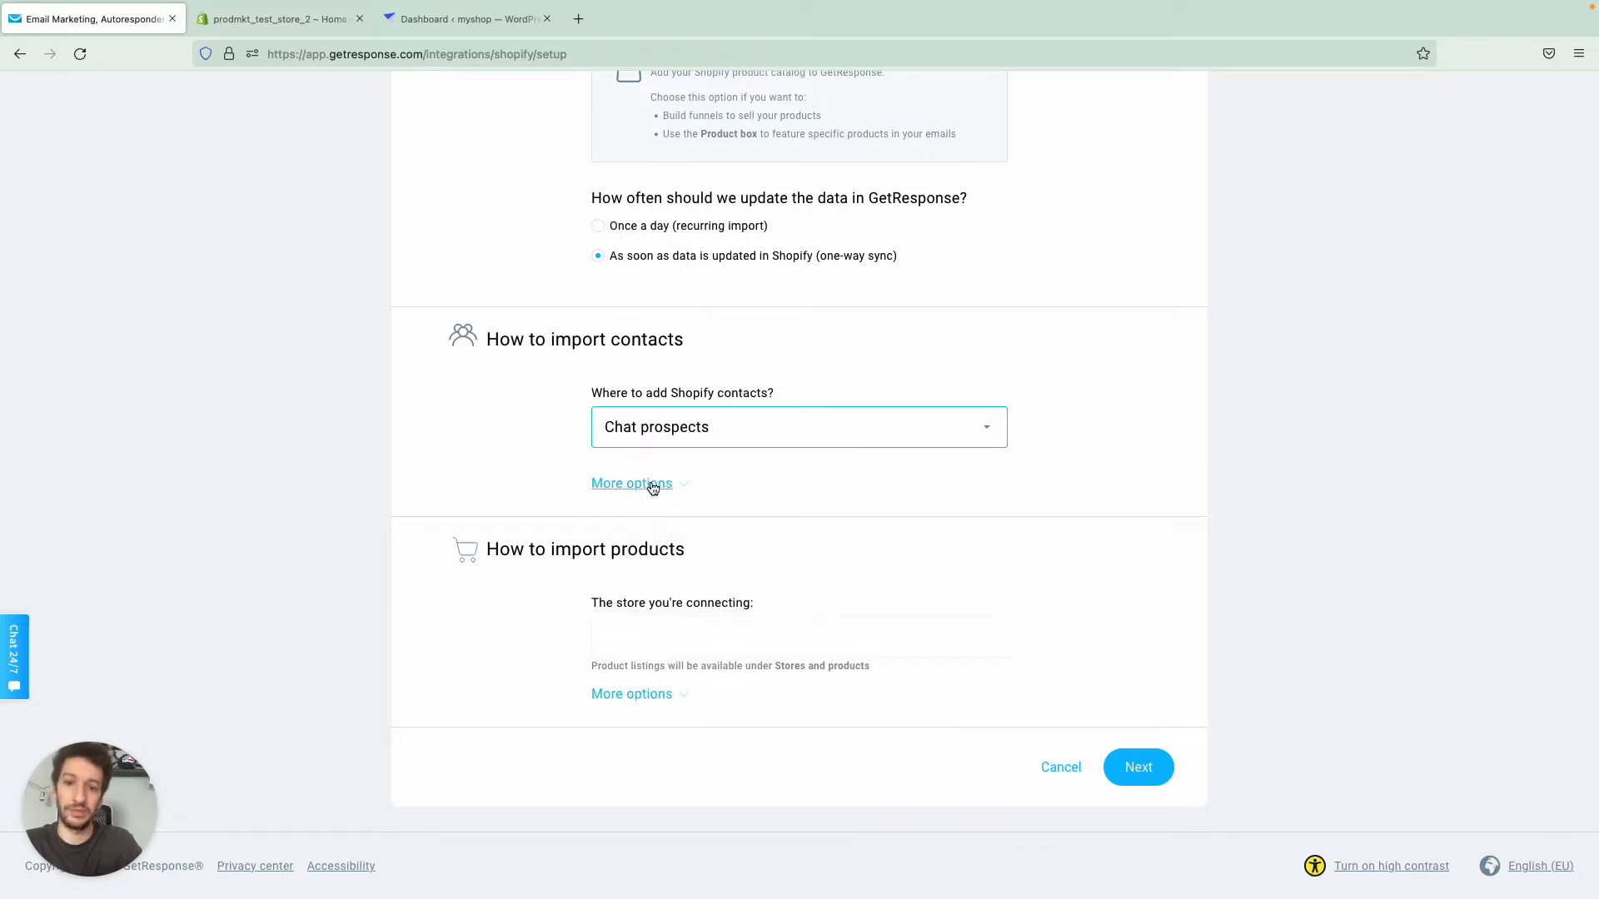
- Expand the additional contact and product import options, keep their default settings, and continue to custom field assignment
{"action": "left_click", "coordinate": [653, 484]}
{"action": "scroll", "coordinate": [653, 488], "scroll_direction": "down", "scroll_amount": 1}
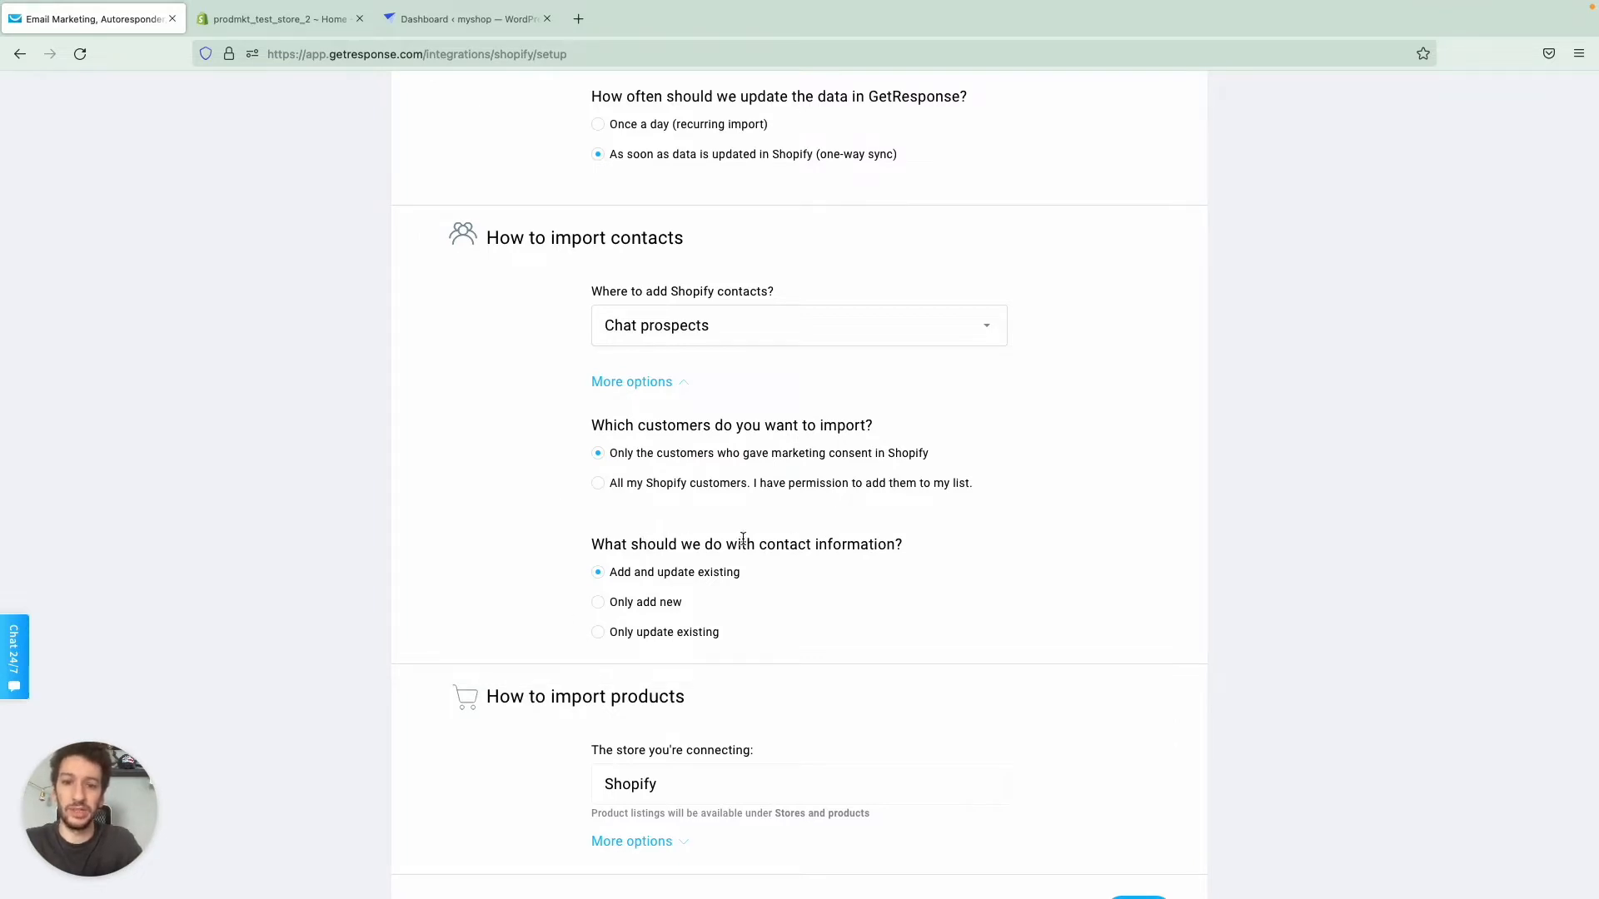
{"action": "scroll", "coordinate": [859, 535], "scroll_direction": "down", "scroll_amount": 1}
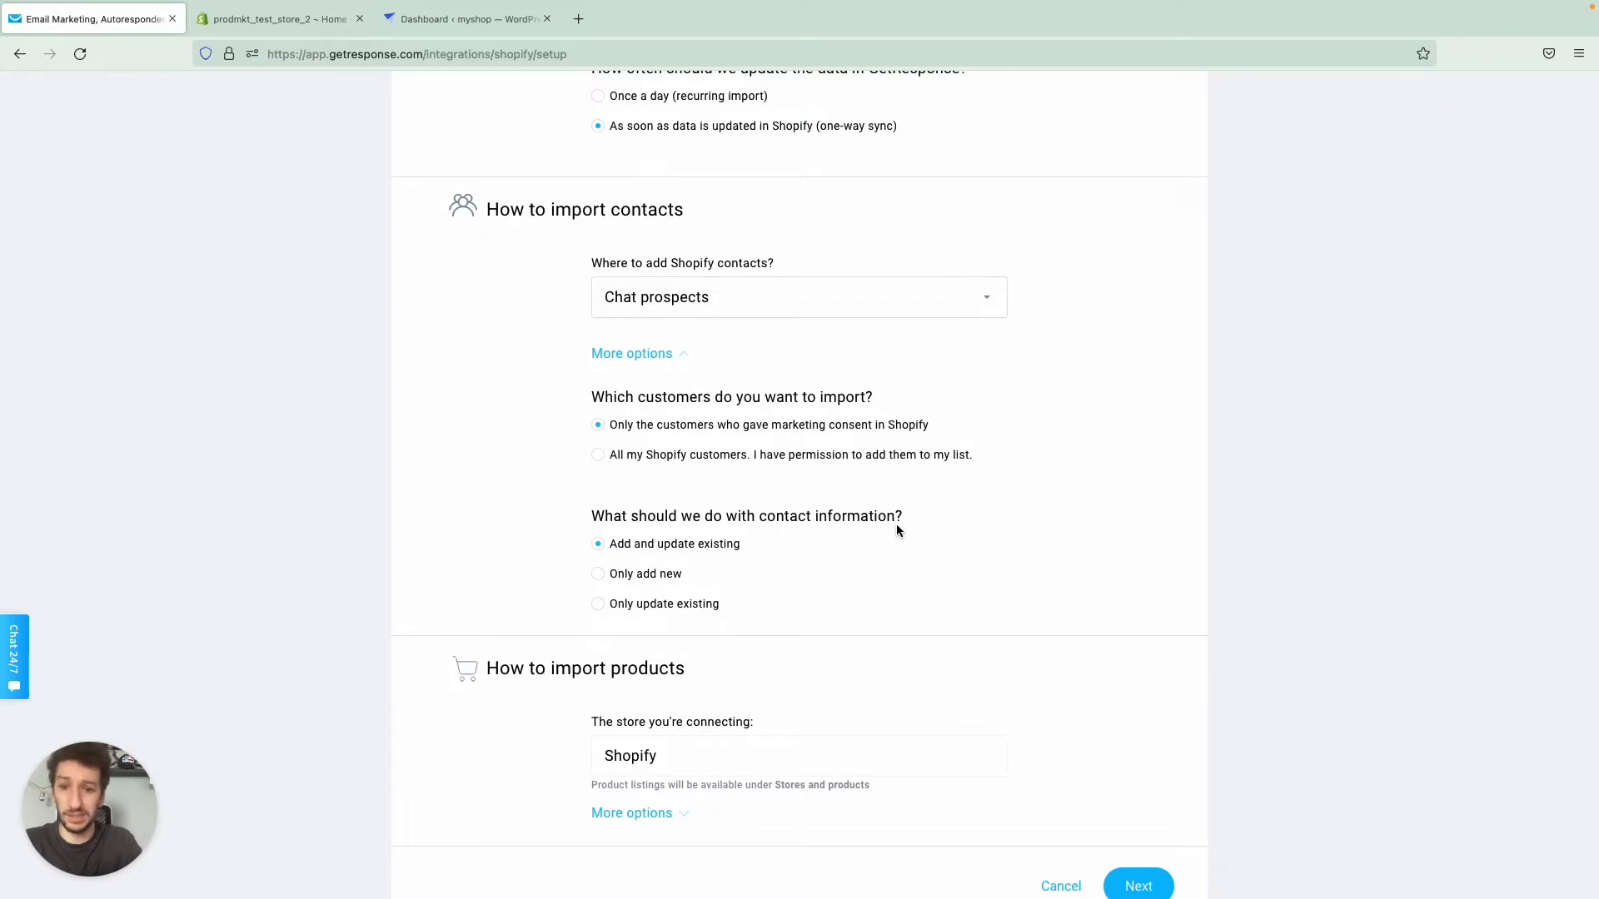
{"action": "scroll", "coordinate": [897, 530], "scroll_direction": "down", "scroll_amount": 1}
{"action": "scroll", "coordinate": [857, 504], "scroll_direction": "down", "scroll_amount": 3}
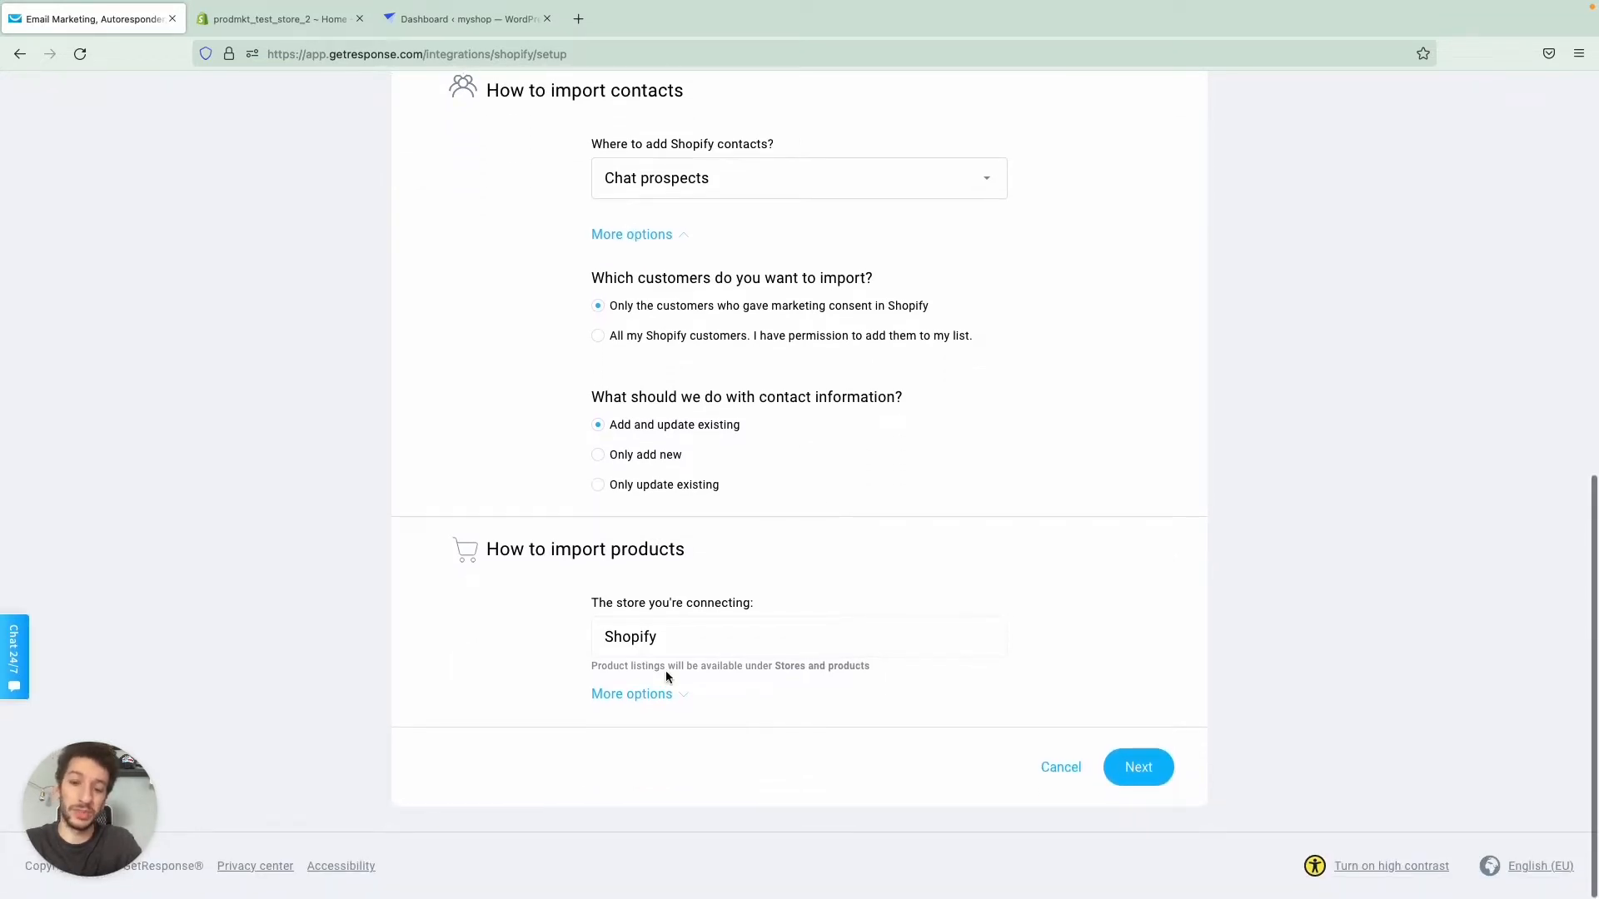
{"action": "left_click", "coordinate": [637, 693]}
{"action": "scroll", "coordinate": [748, 608], "scroll_direction": "down", "scroll_amount": 2}
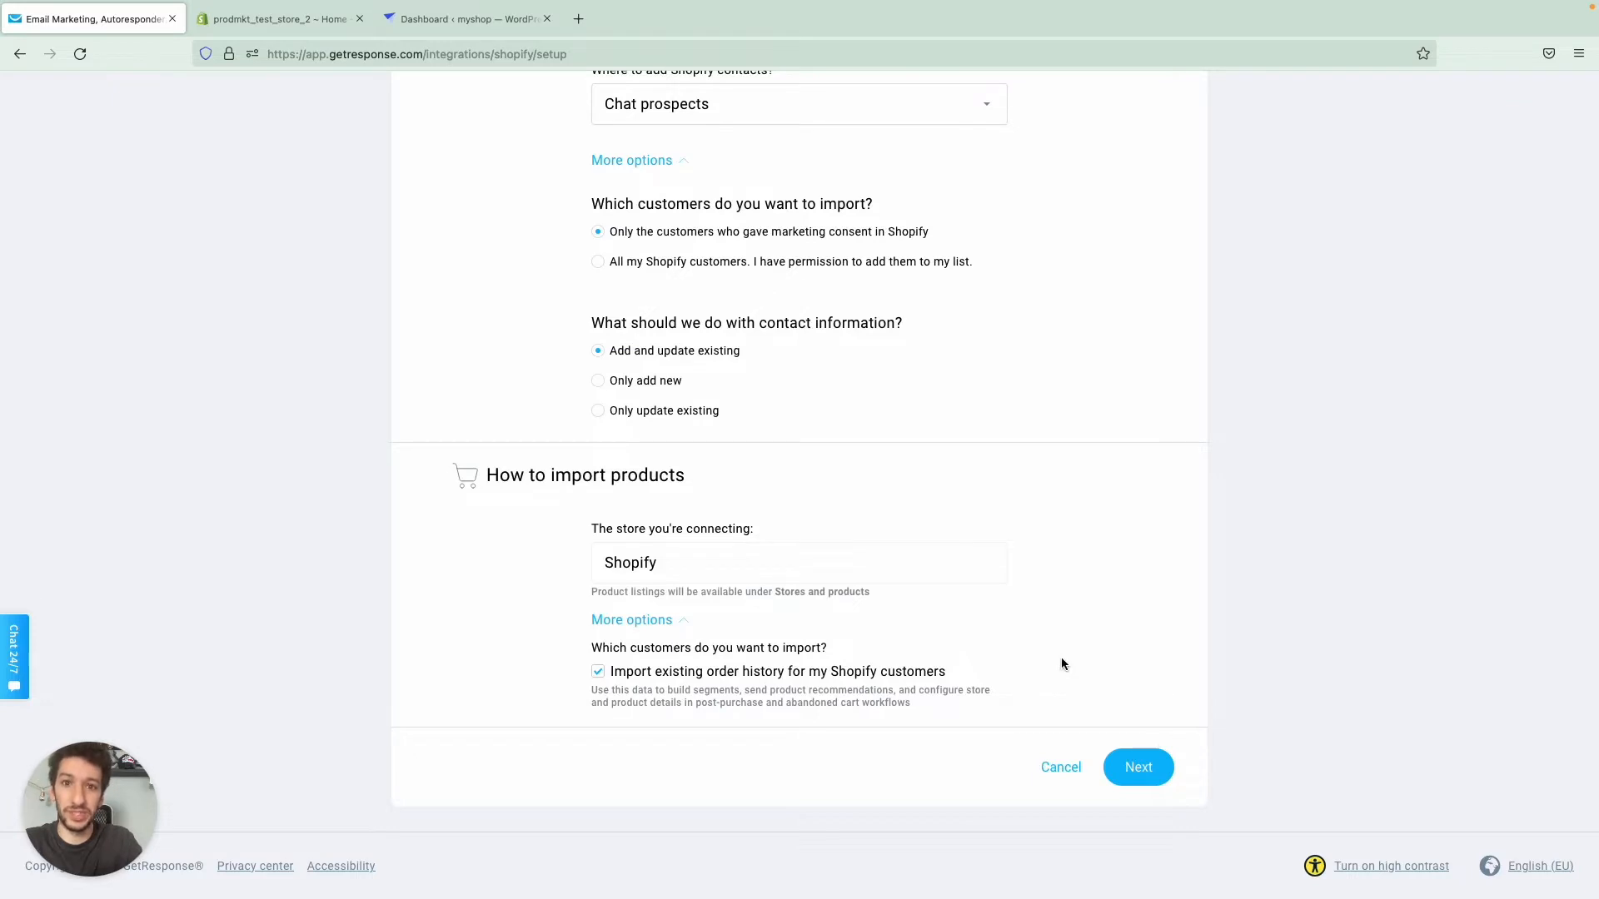
{"action": "left_click", "coordinate": [1138, 767]}
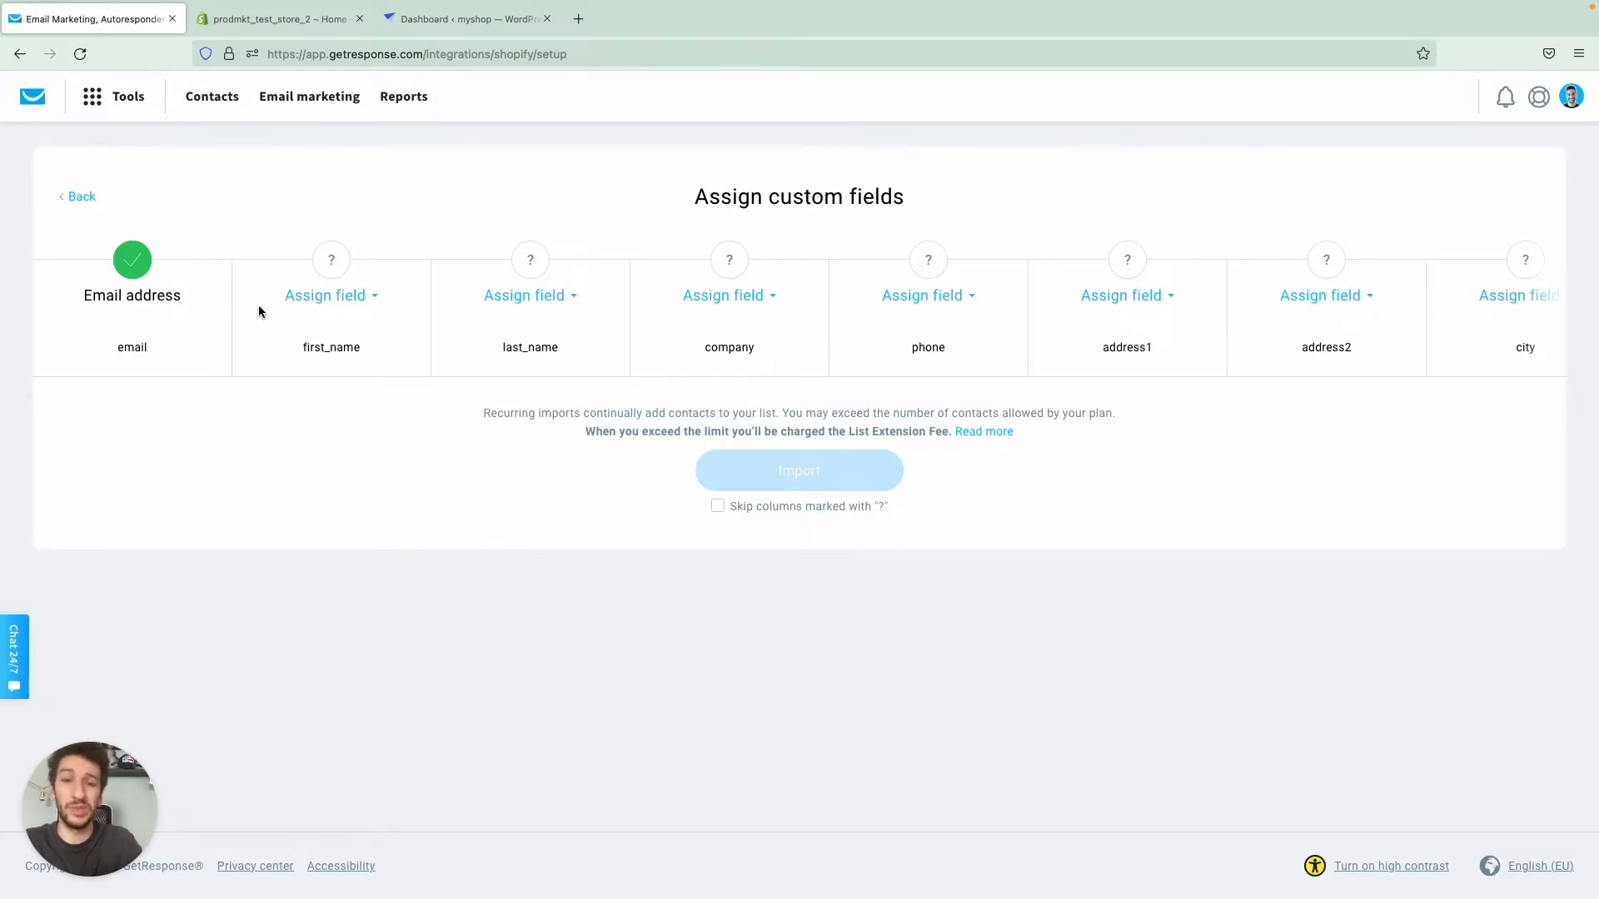
- Leave the custom fields unassigned, skip the columns marked with "?", and import the Shopify data
{"action": "left_click", "coordinate": [370, 304]}
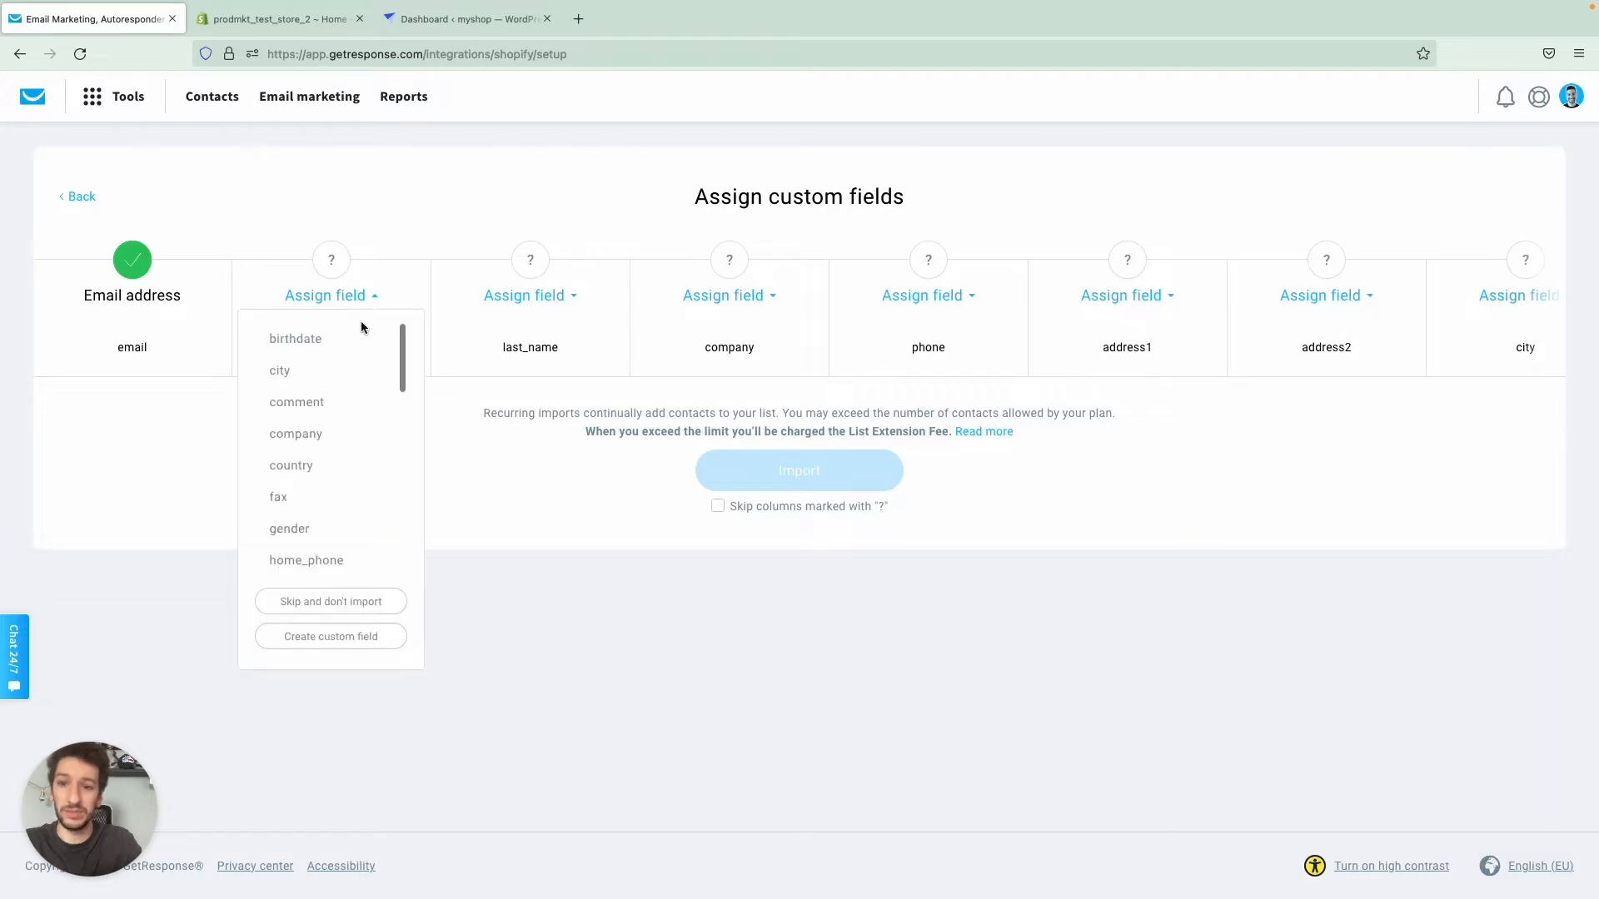
{"action": "left_click", "coordinate": [543, 416]}
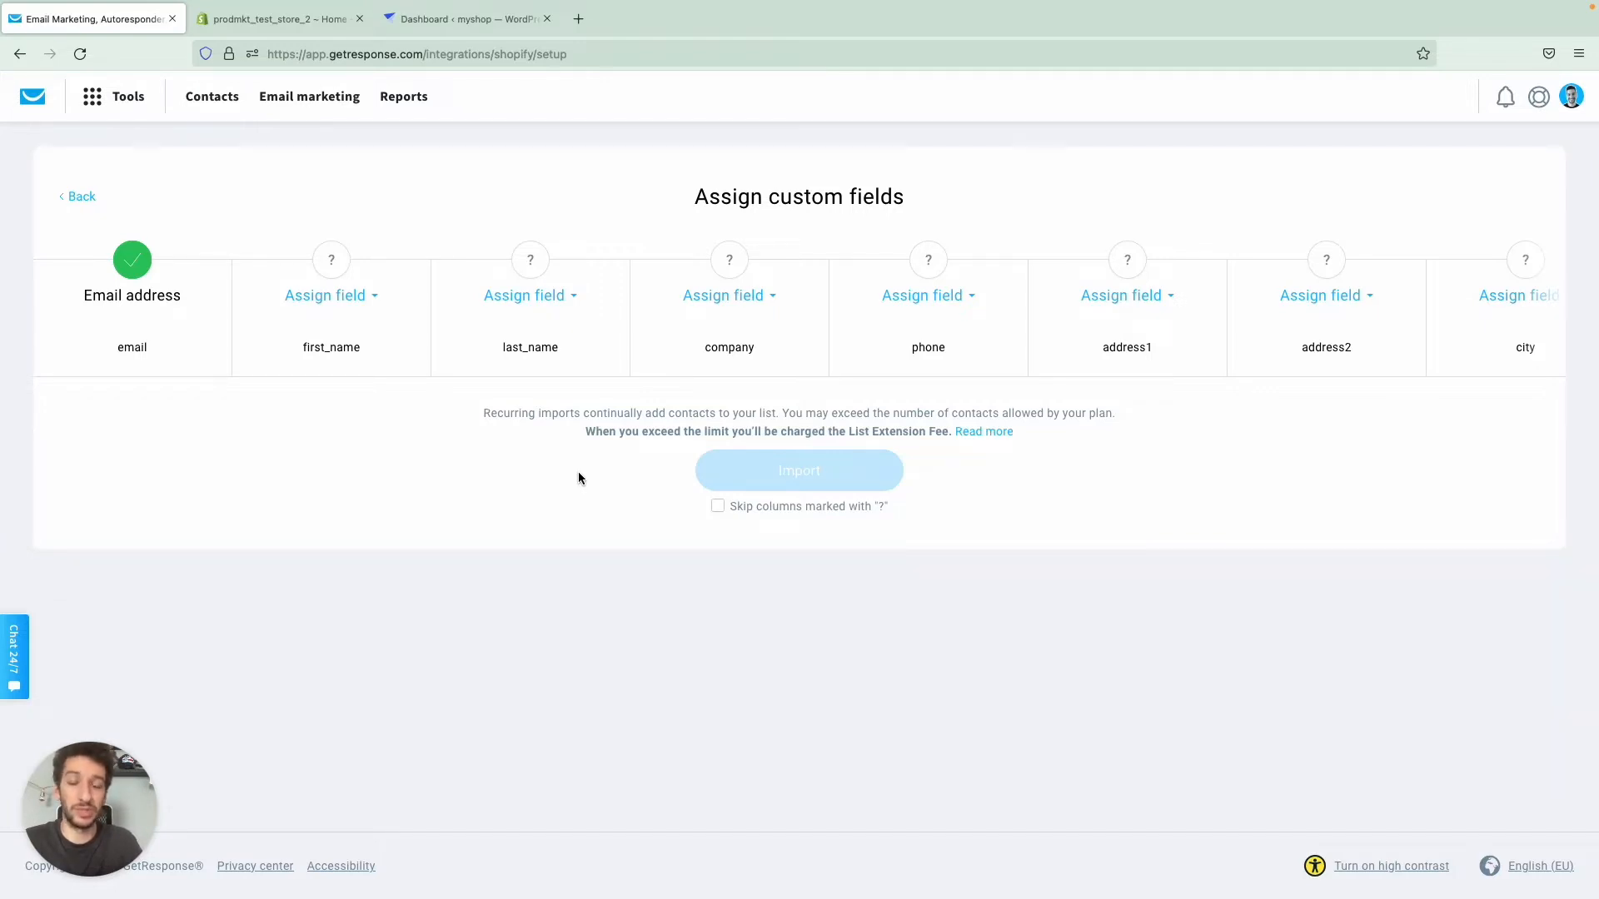
{"action": "left_click", "coordinate": [718, 507]}
{"action": "left_click", "coordinate": [783, 473]}
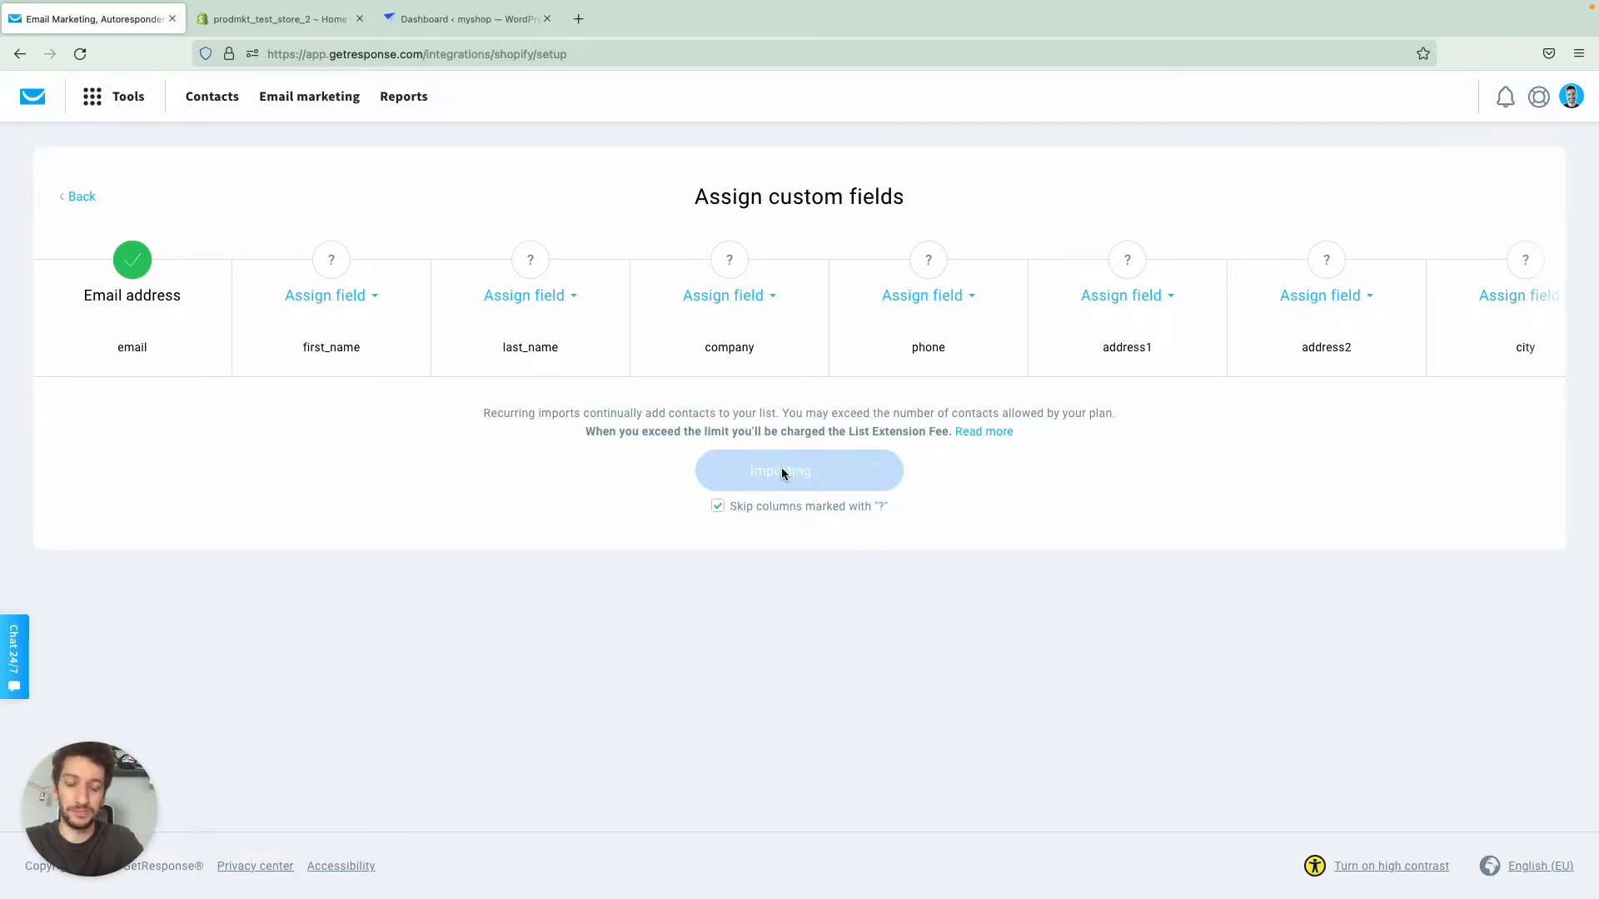
{"action": "left_click", "coordinate": [948, 385]}
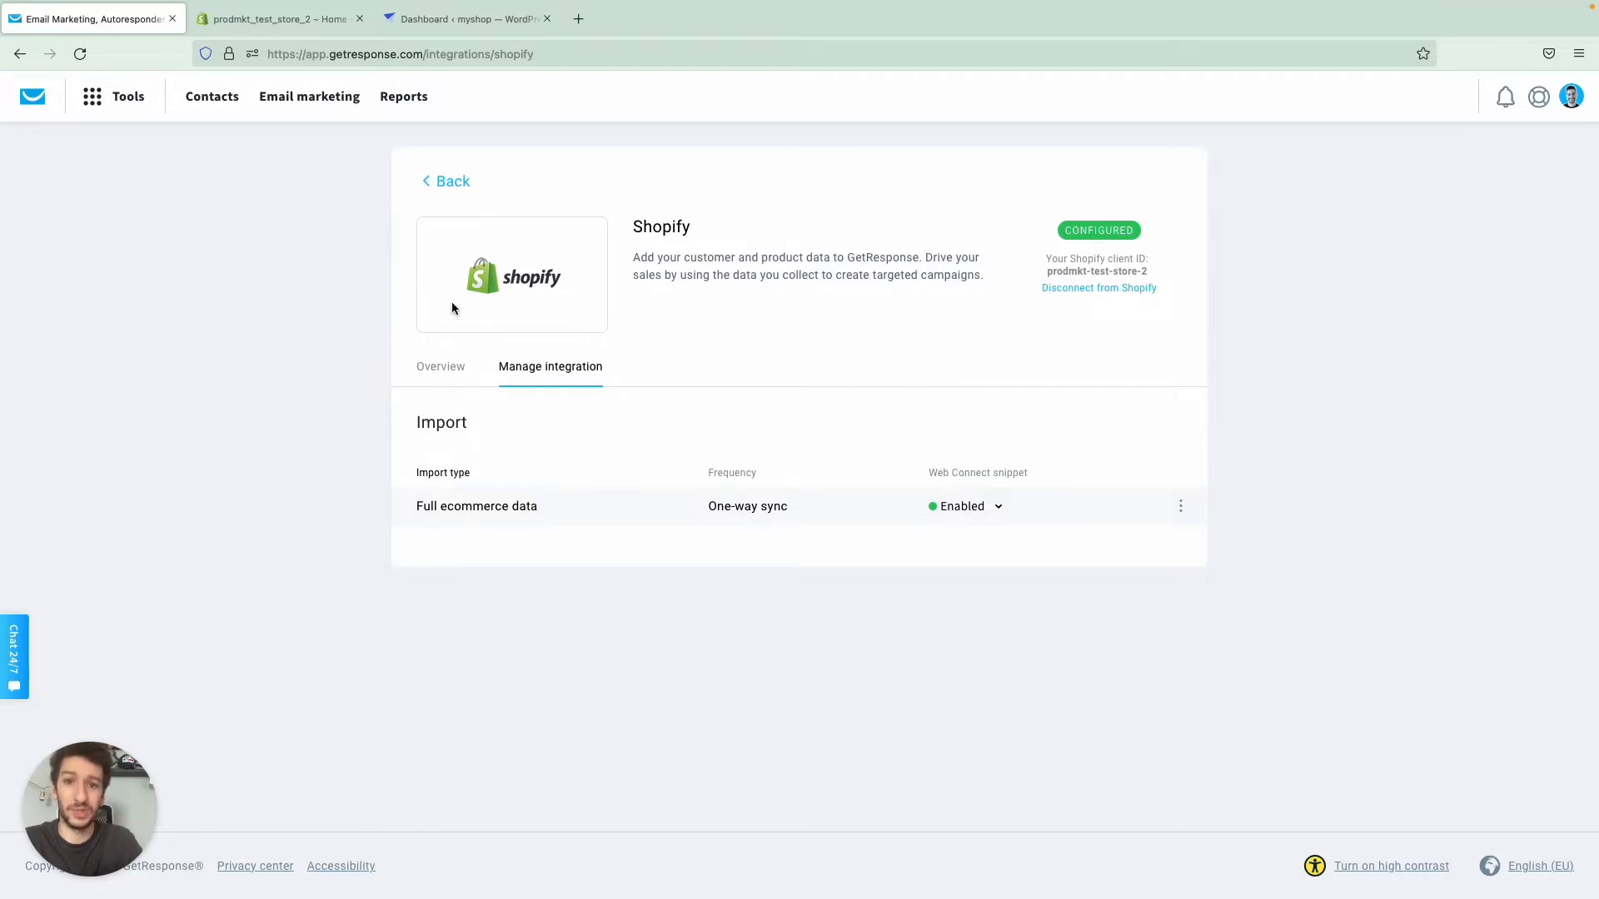
- Check the store's ecommerce widget on the dashboard, and reopen the configured Shopify integration from the list of connected integrations
{"action": "left_click", "coordinate": [40, 96]}
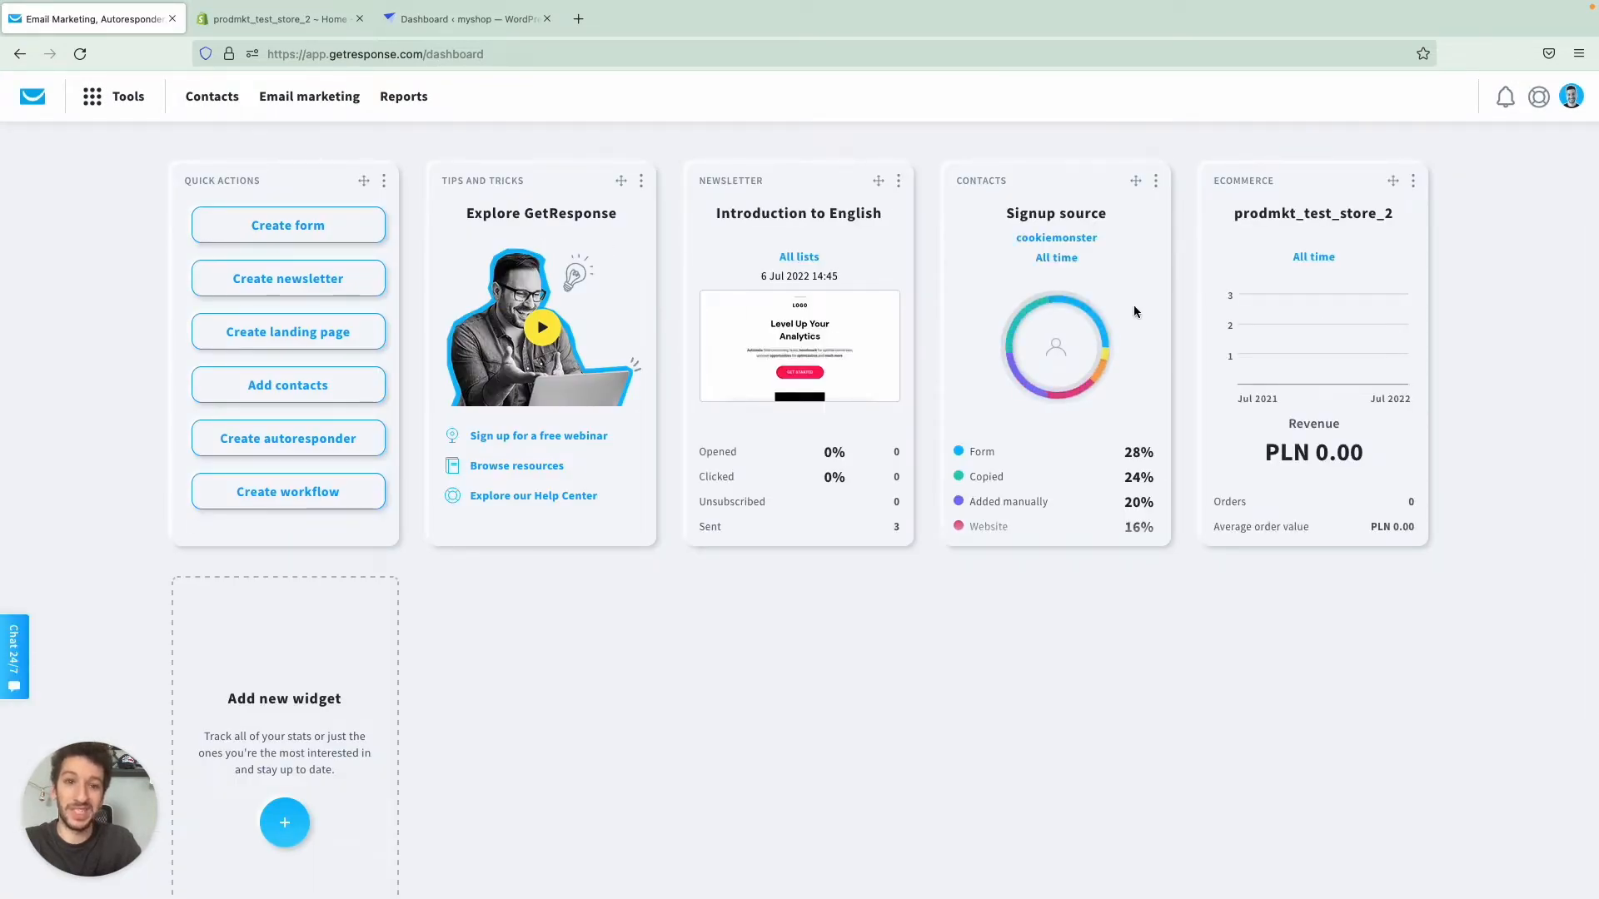
{"action": "mouse_move", "coordinate": [1297, 344]}
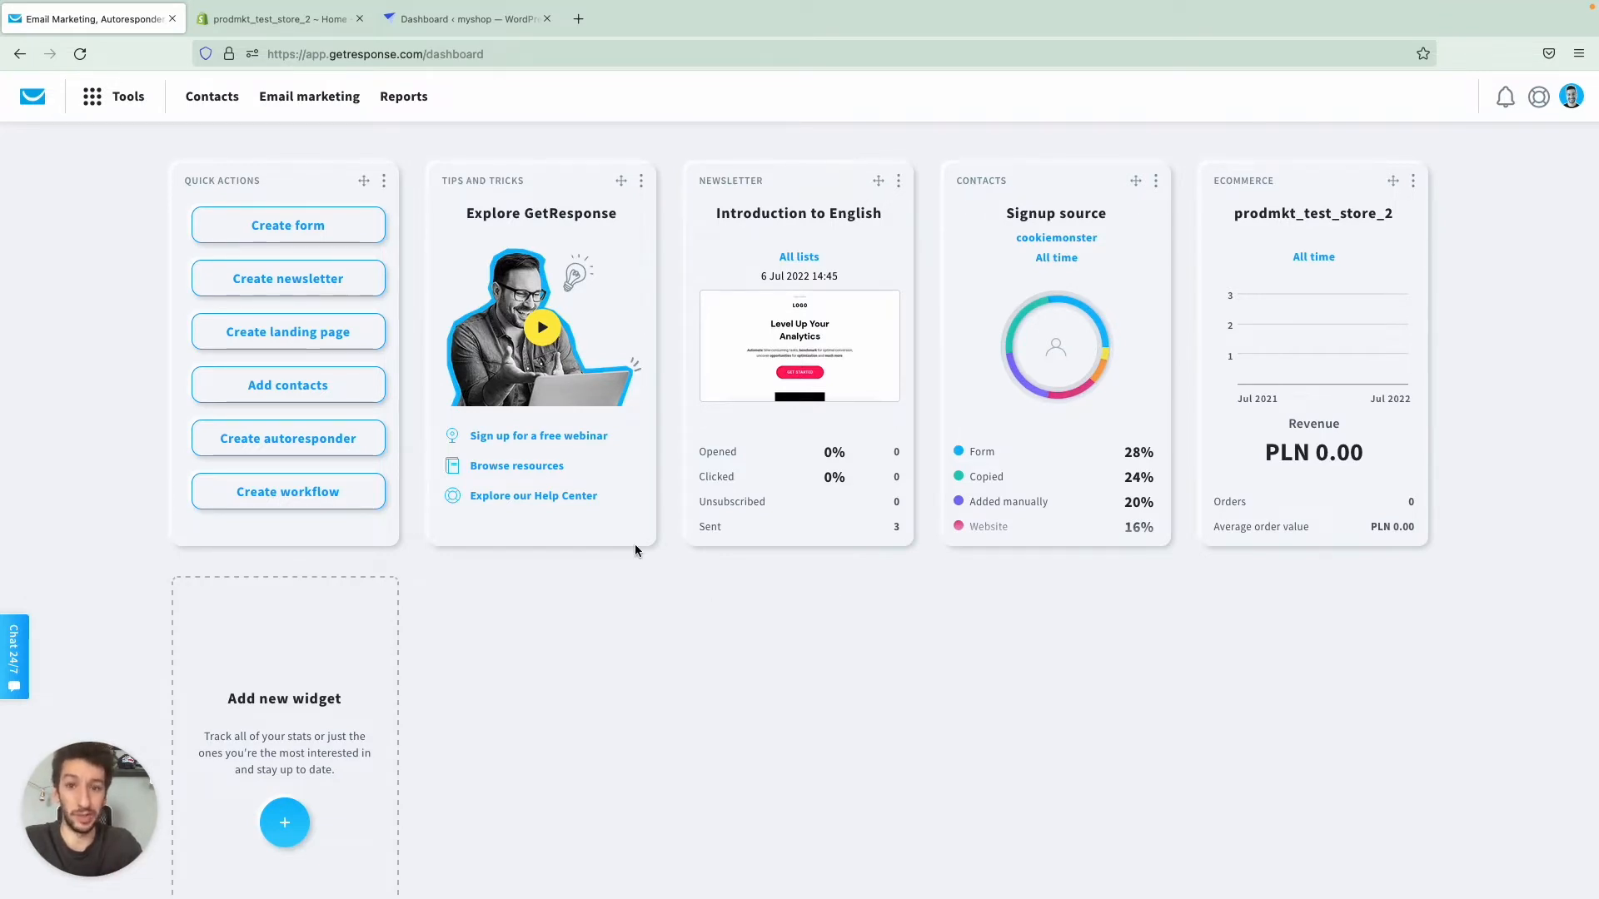
{"action": "left_click", "coordinate": [125, 96]}
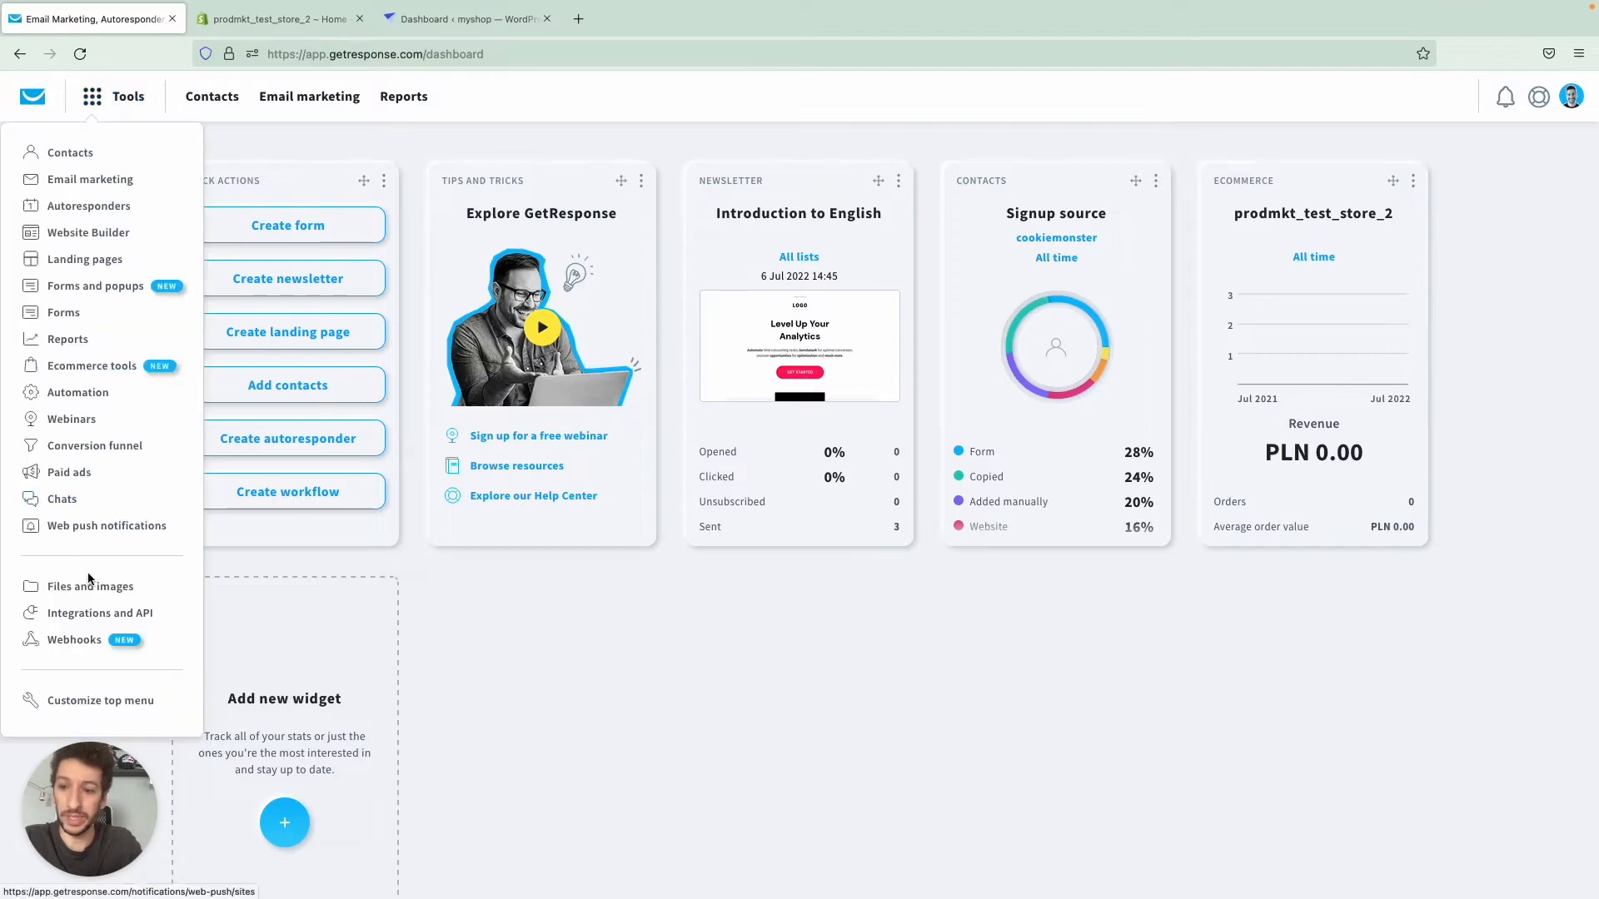
{"action": "left_click", "coordinate": [105, 613]}
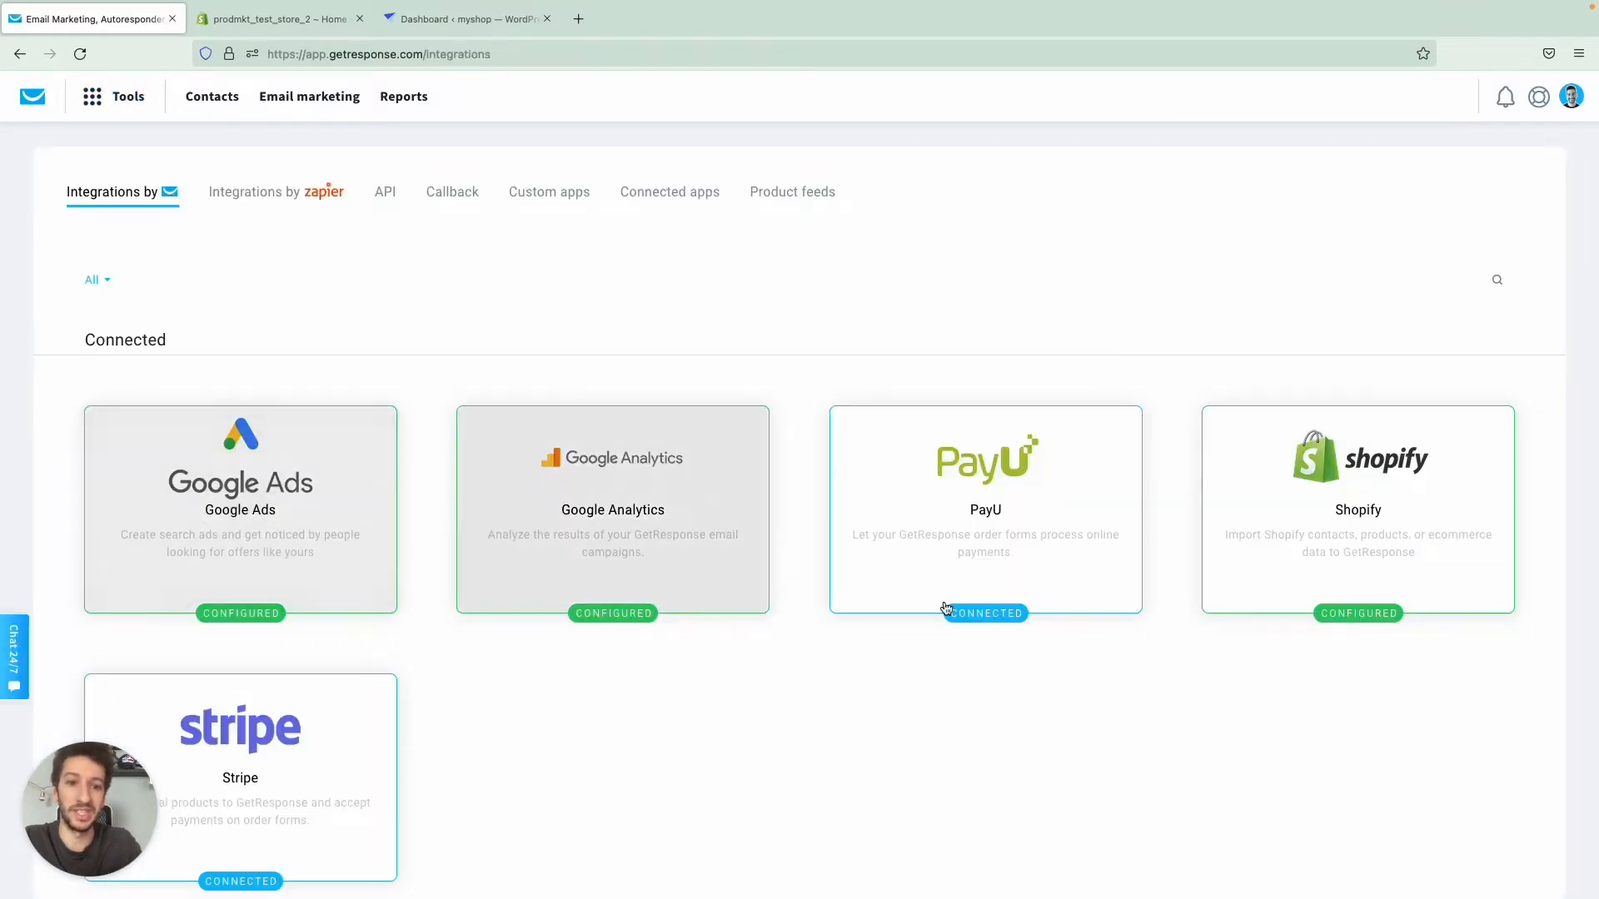
{"action": "left_click", "coordinate": [1349, 511]}
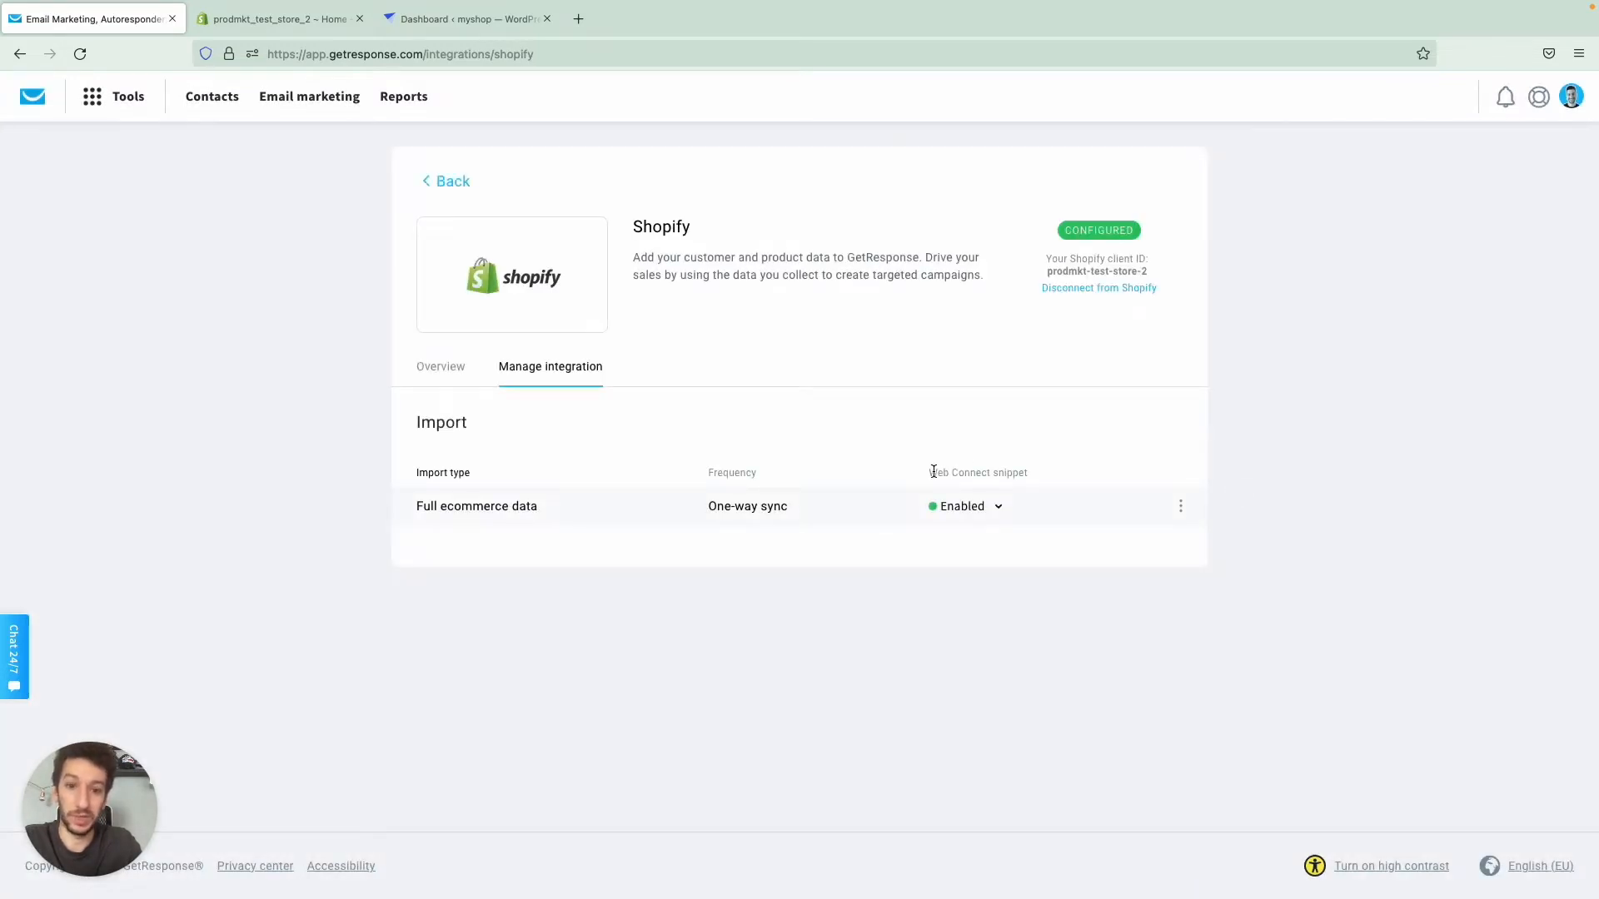
- Expand the Web Connect settings of the full ecommerce data import and open the GetResponse app embed in the Shopify theme editor
{"action": "left_click_drag", "start_coordinate": [934, 472], "coordinate": [1009, 472]}
{"action": "left_click", "coordinate": [1040, 458]}
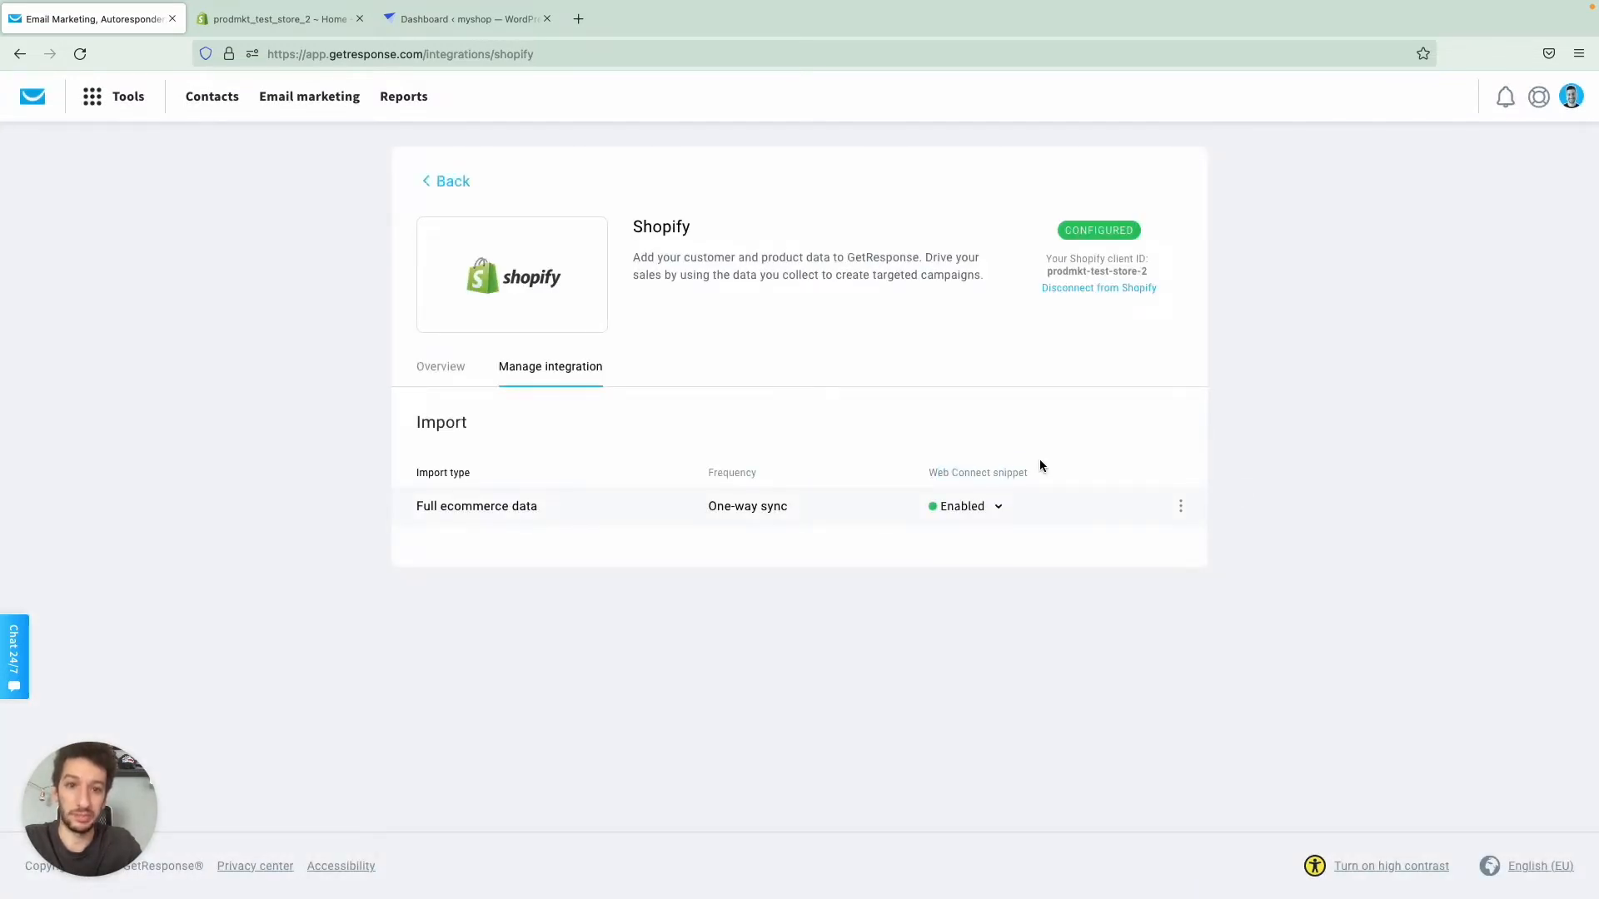
{"action": "left_click", "coordinate": [998, 508]}
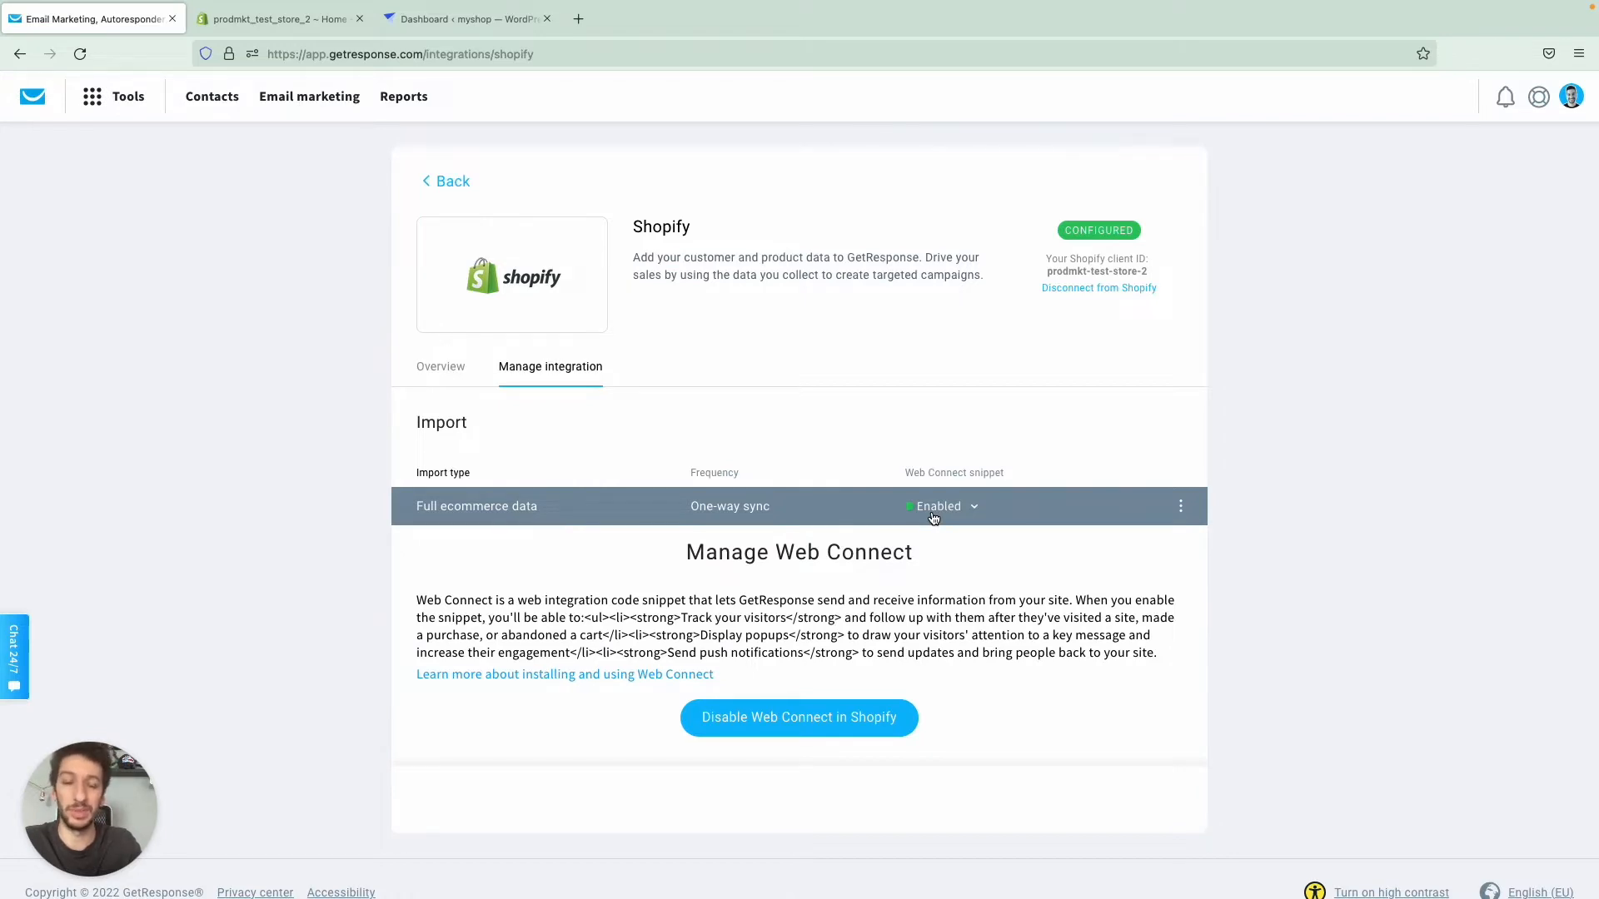
{"action": "left_click", "coordinate": [823, 720]}
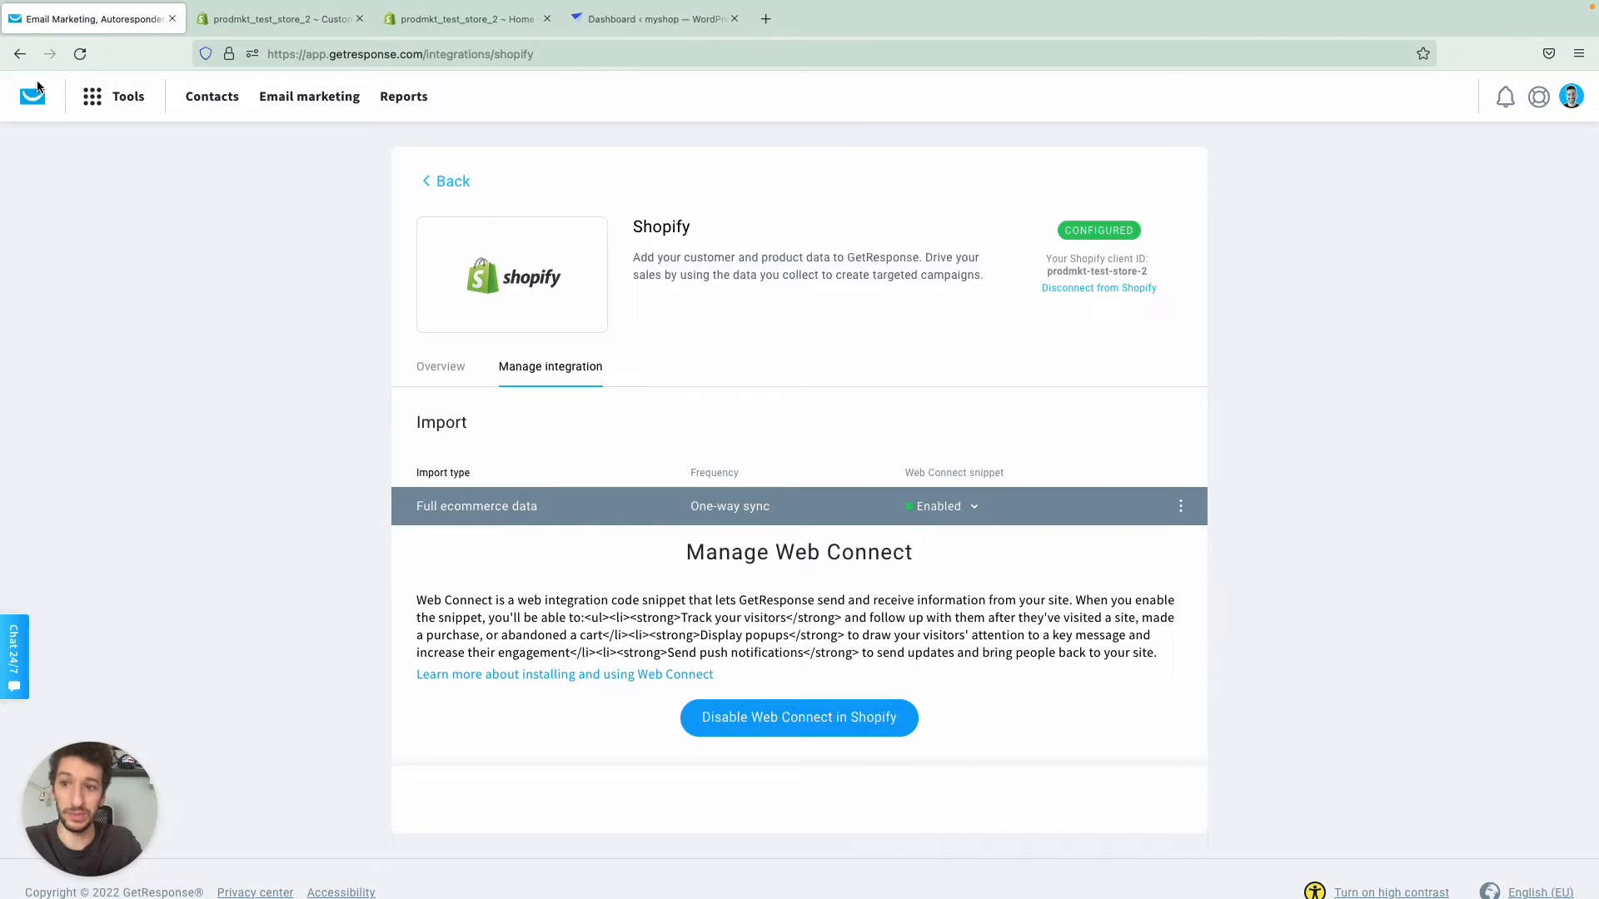
- Open the ecommerce tools from the GetResponse dashboard and review the products imported into prodmkt_test_store_2
{"action": "left_click", "coordinate": [37, 103]}
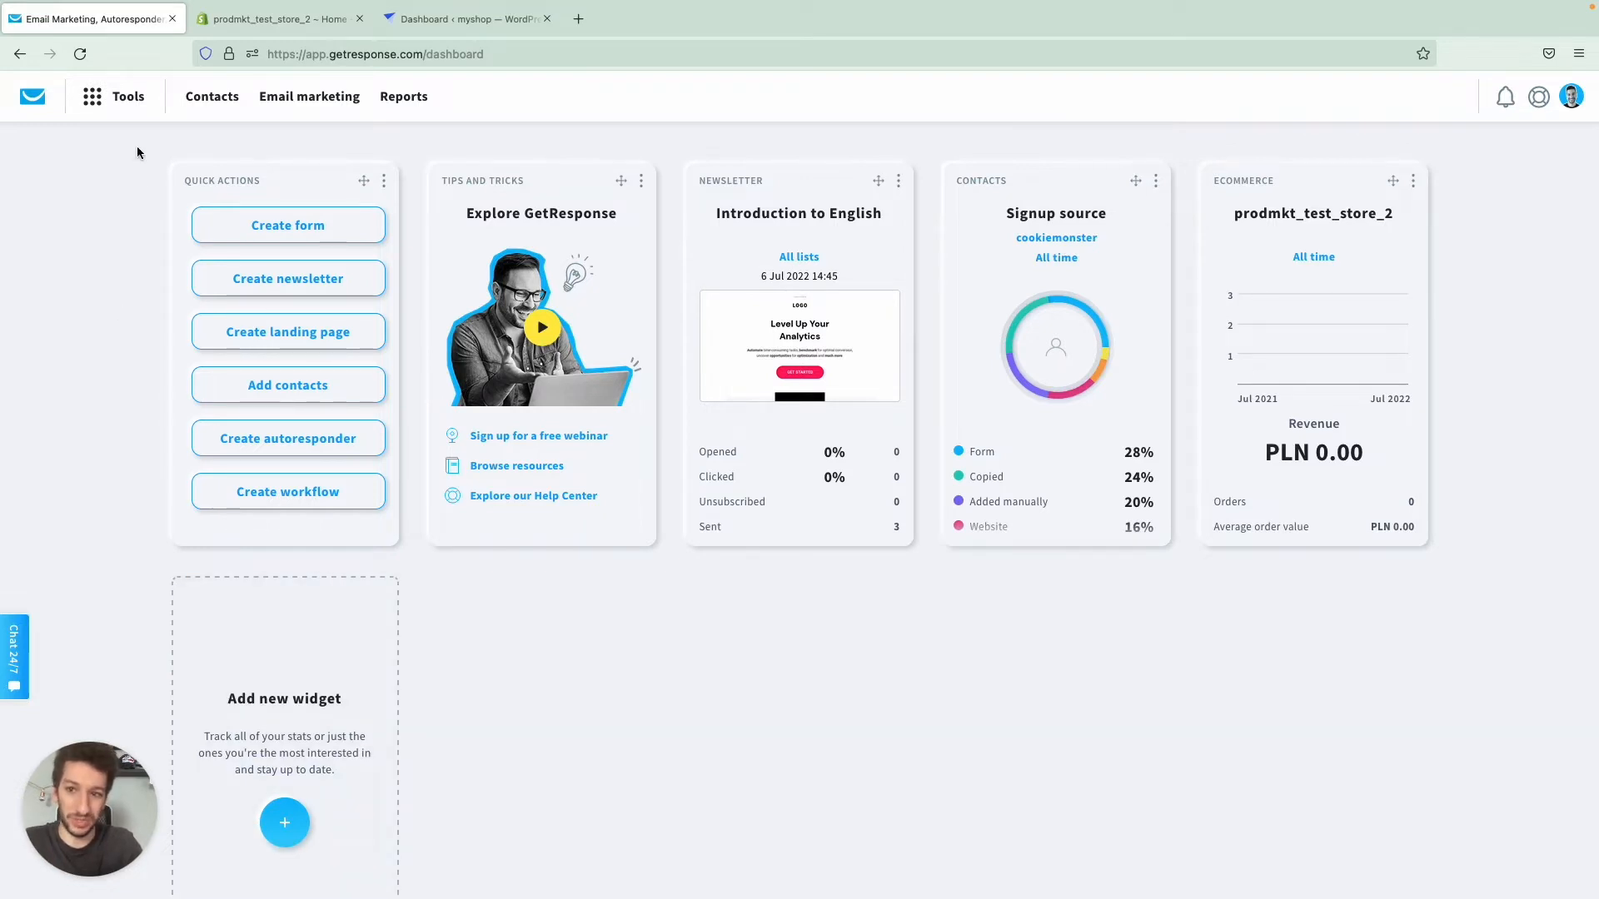
{"action": "left_click", "coordinate": [117, 99]}
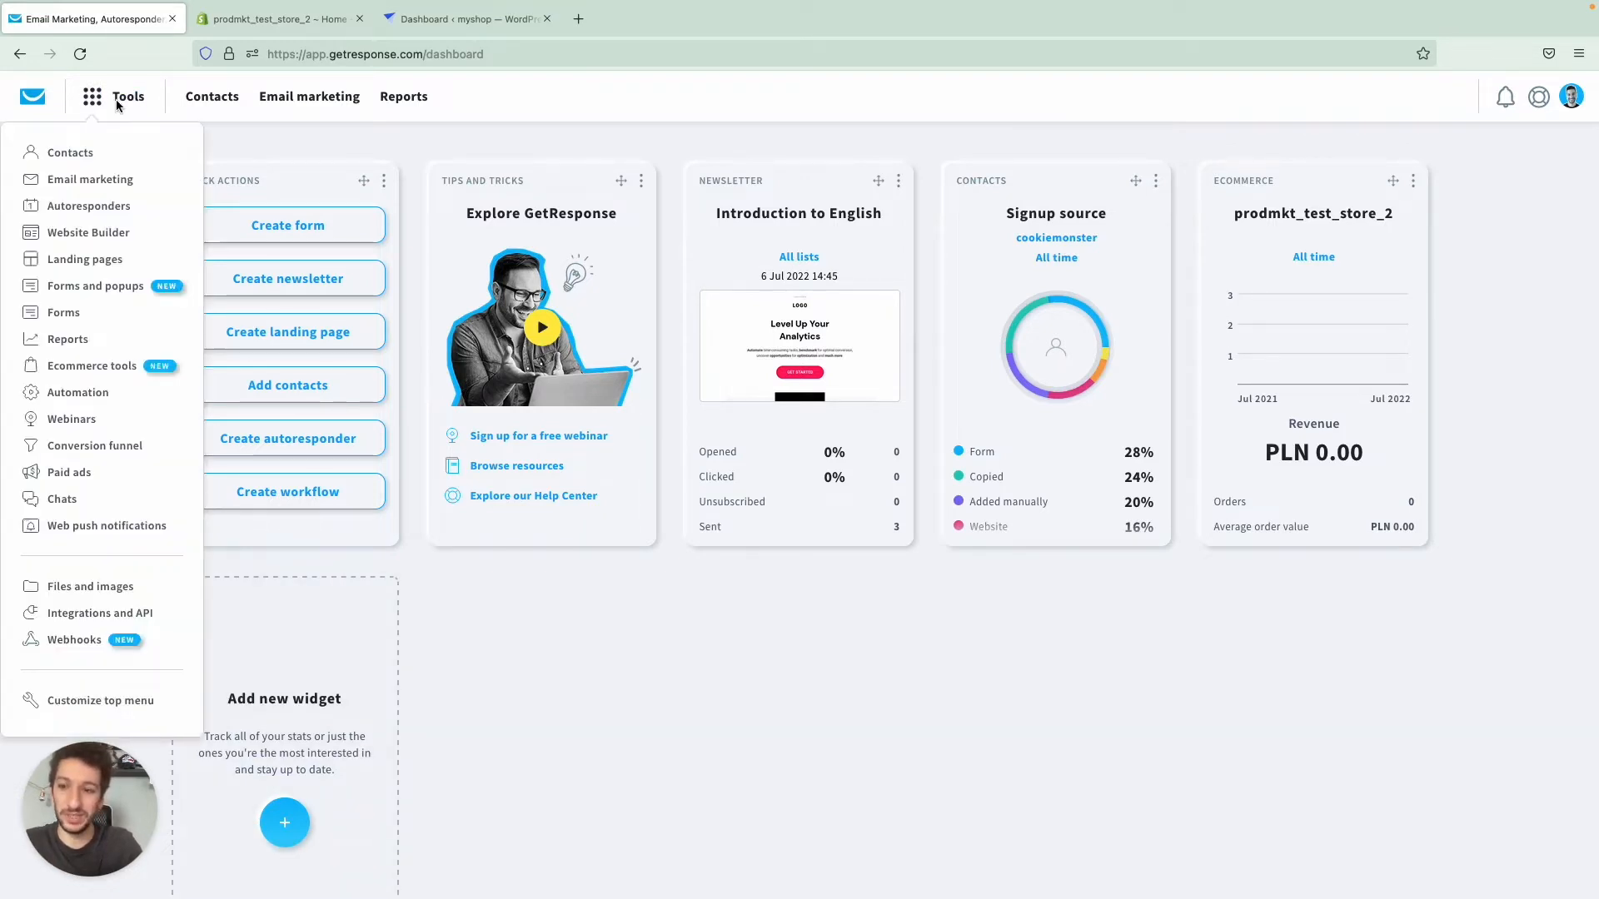
{"action": "left_click", "coordinate": [124, 365]}
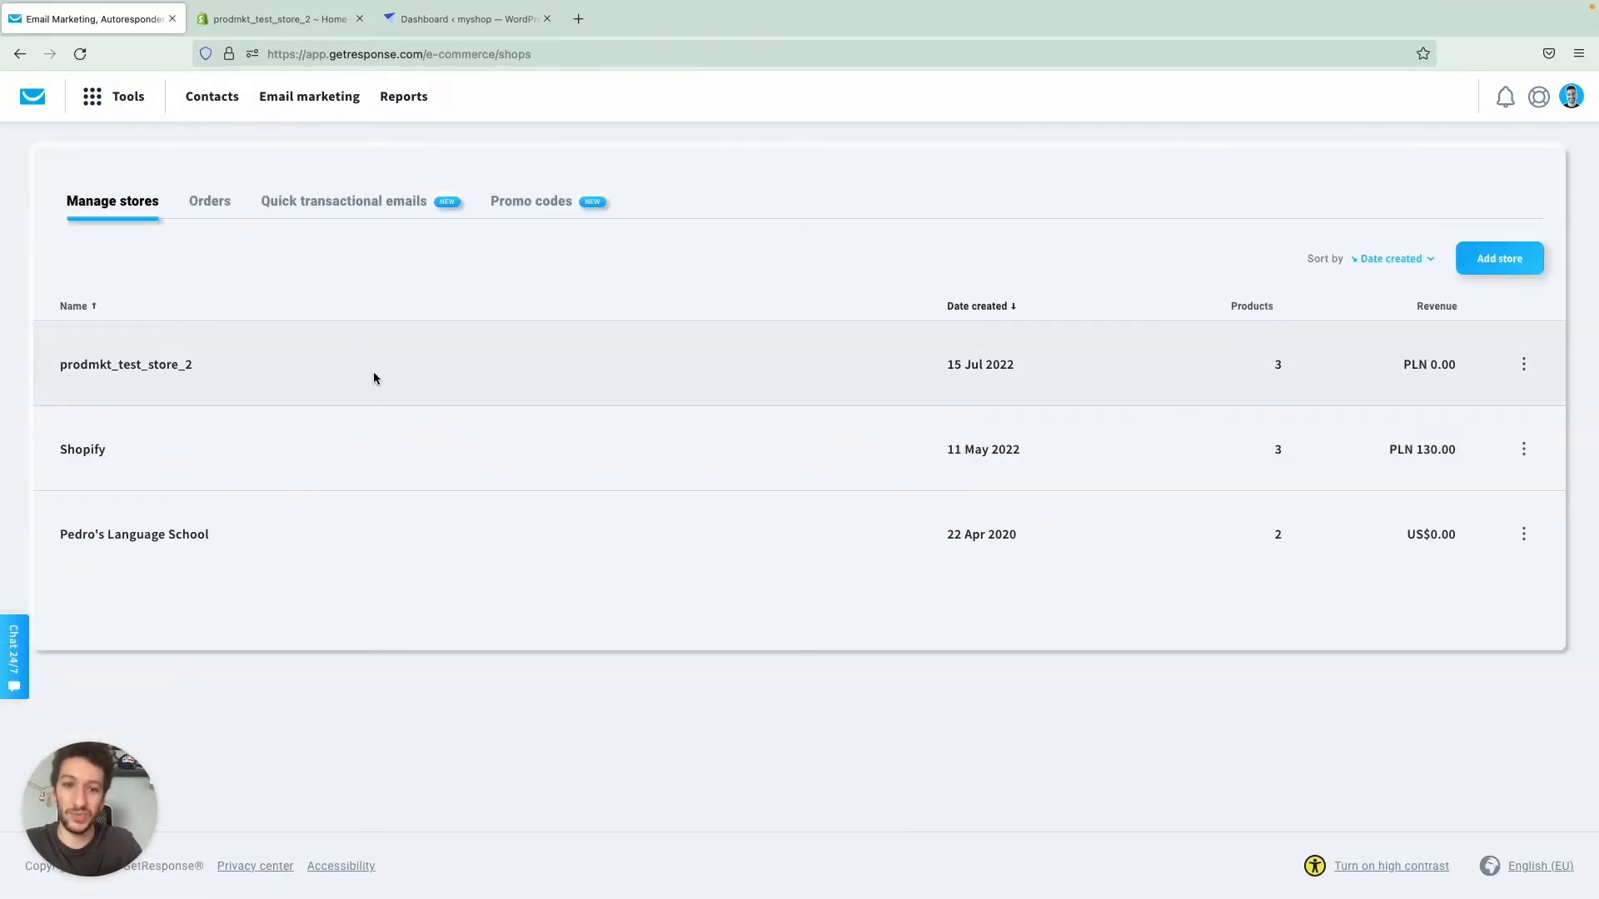
{"action": "left_click", "coordinate": [192, 364]}
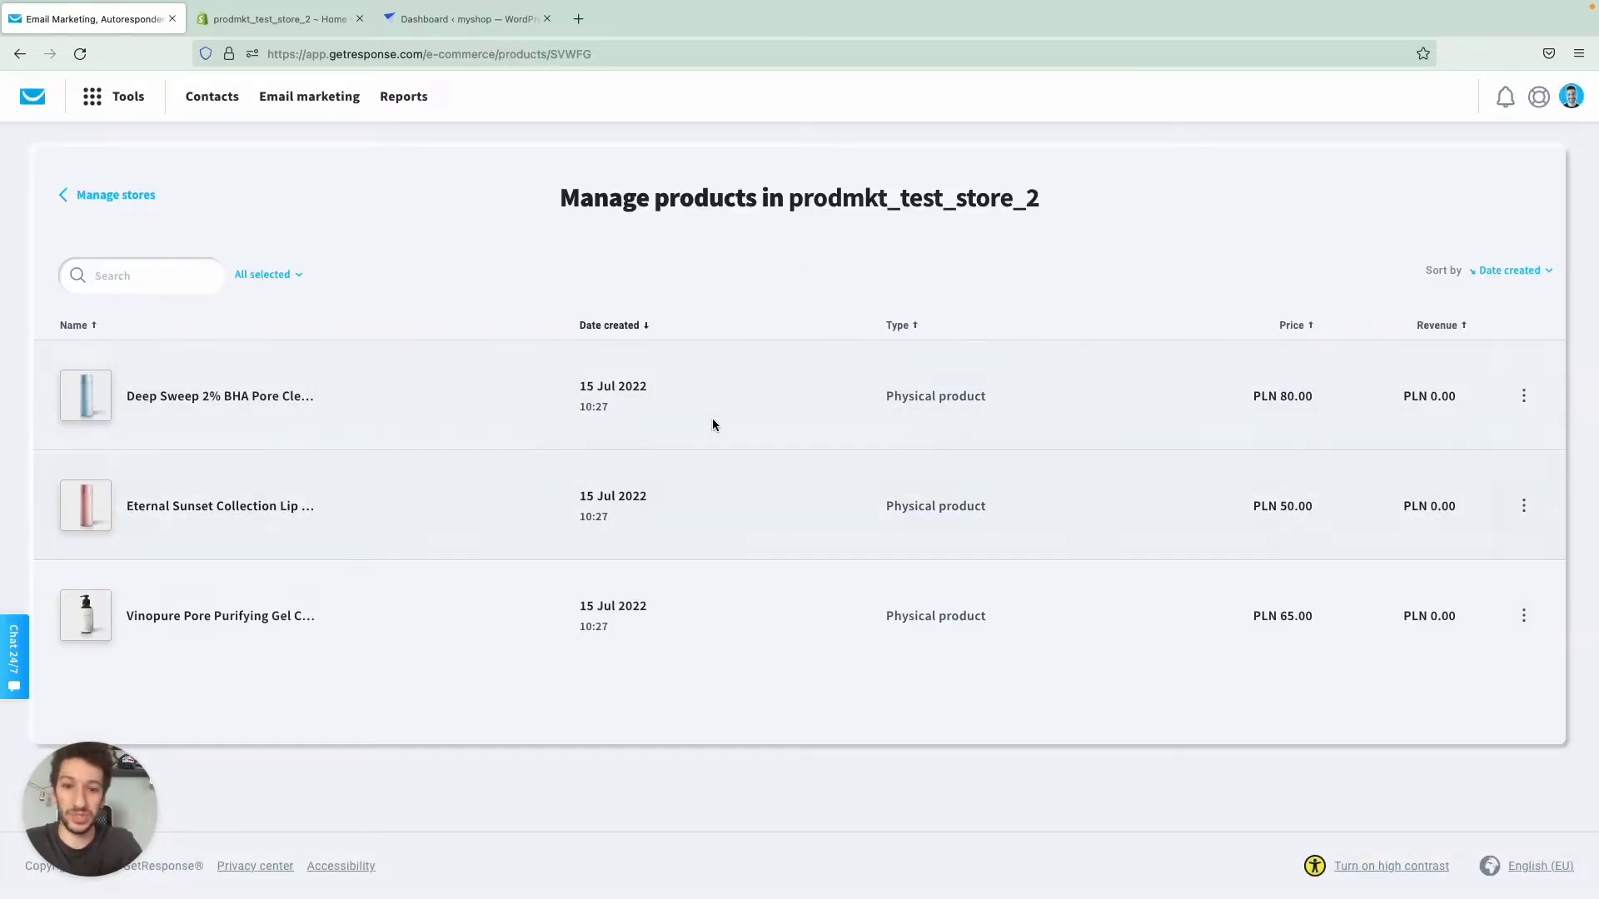
{"action": "left_click", "coordinate": [106, 198]}
- Review the list of orders recorded across the connected stores
{"action": "left_click", "coordinate": [202, 211]}
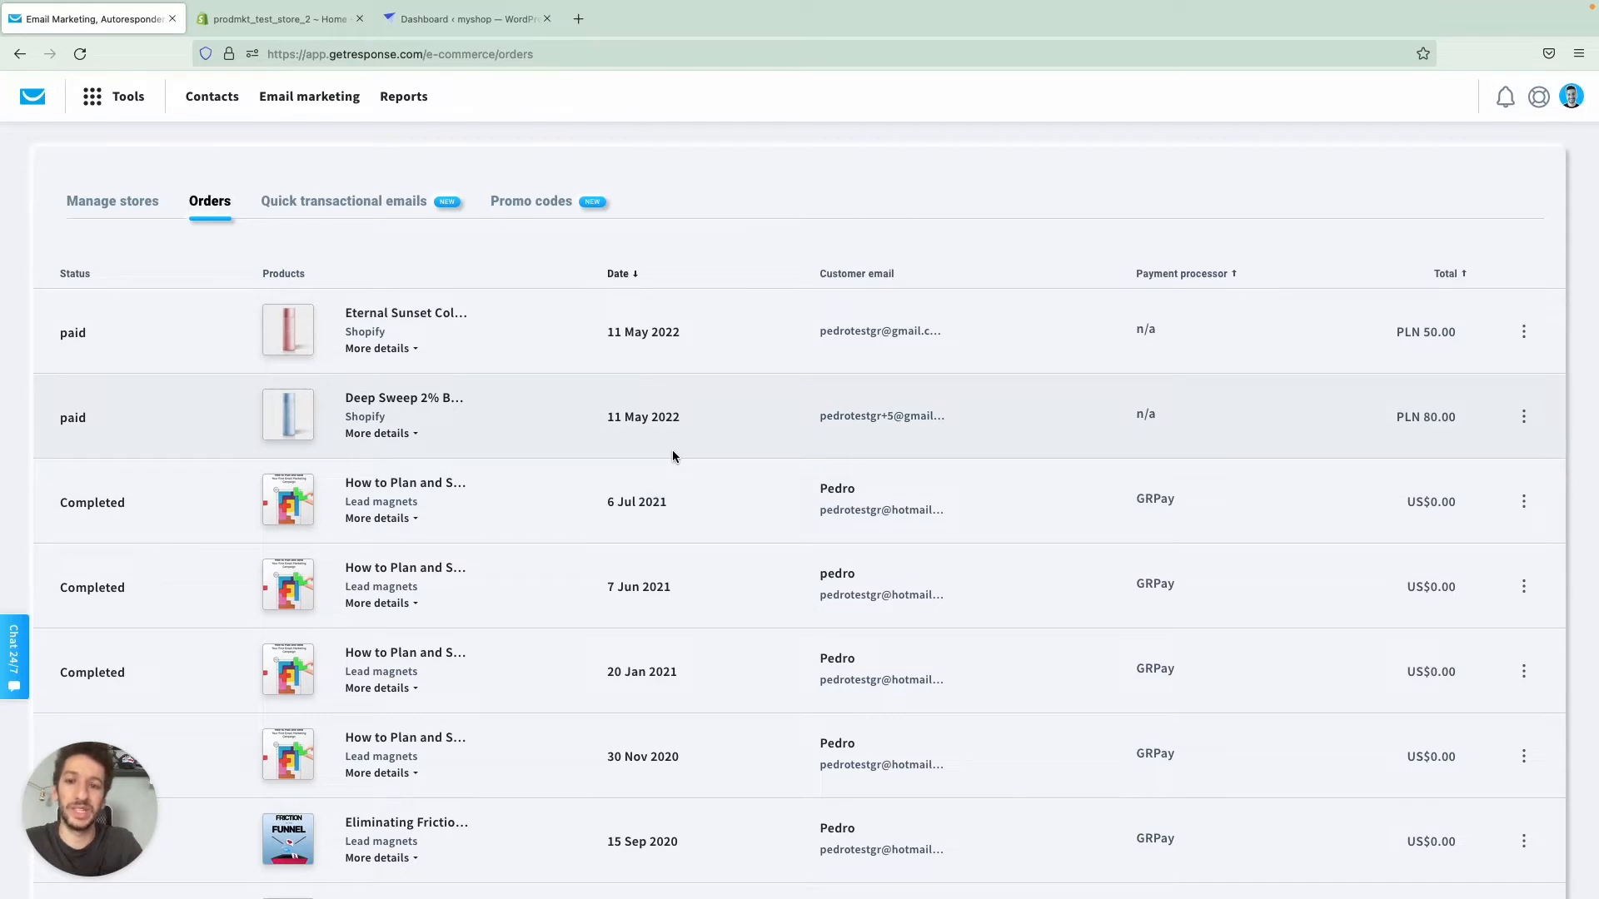
{"action": "scroll", "coordinate": [673, 450], "scroll_direction": "down", "scroll_amount": 2}
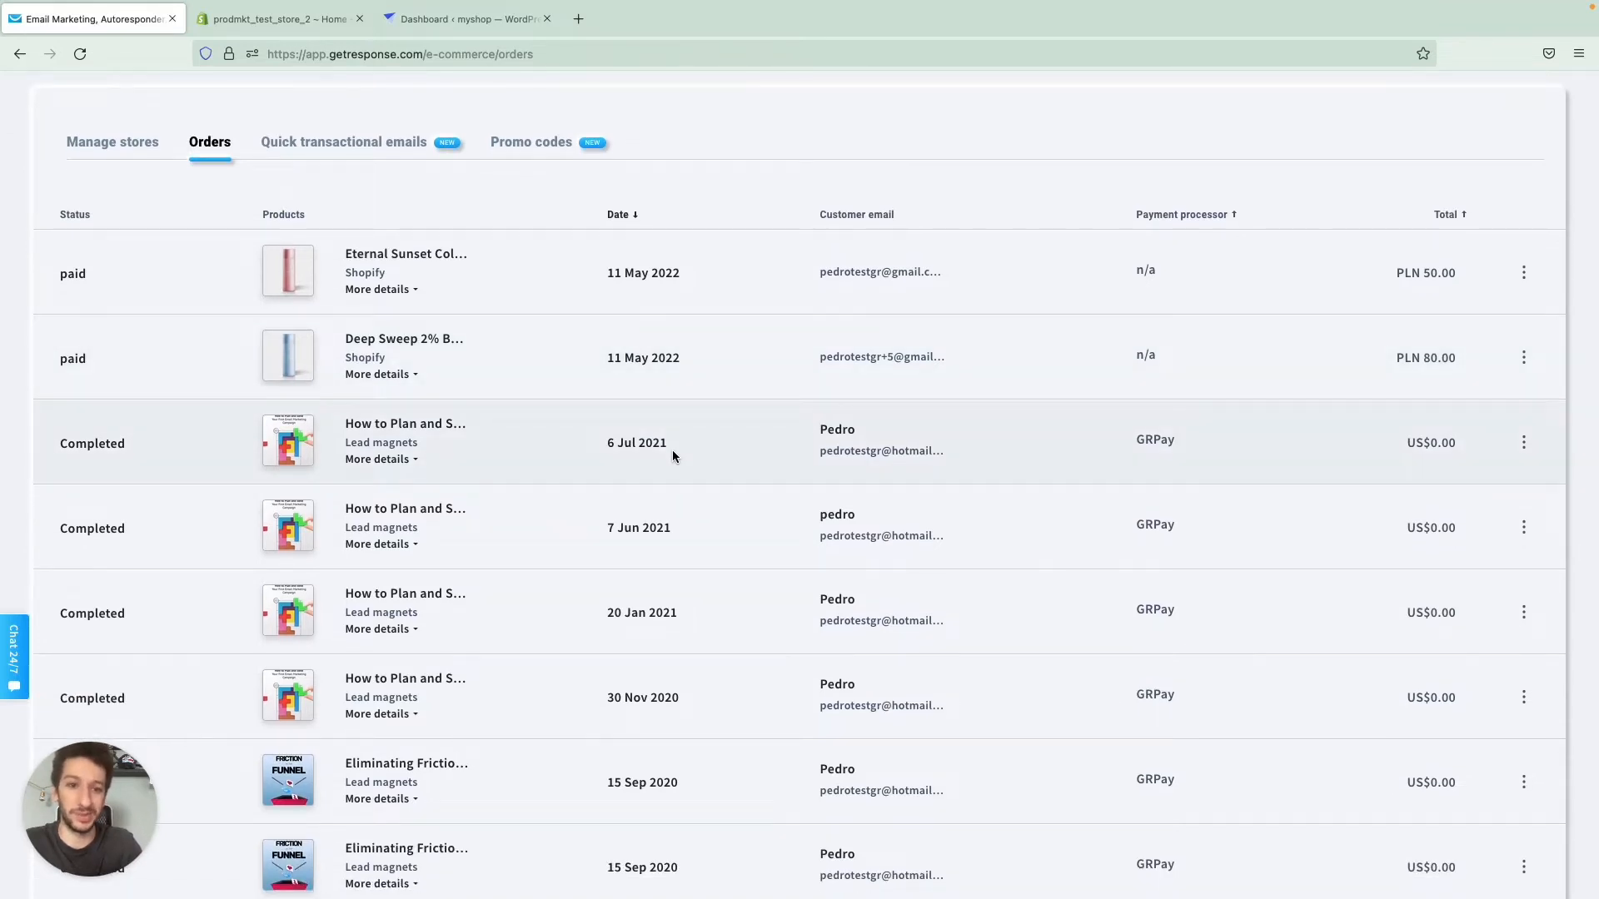
{"action": "scroll", "coordinate": [623, 427], "scroll_direction": "up", "scroll_amount": 2}
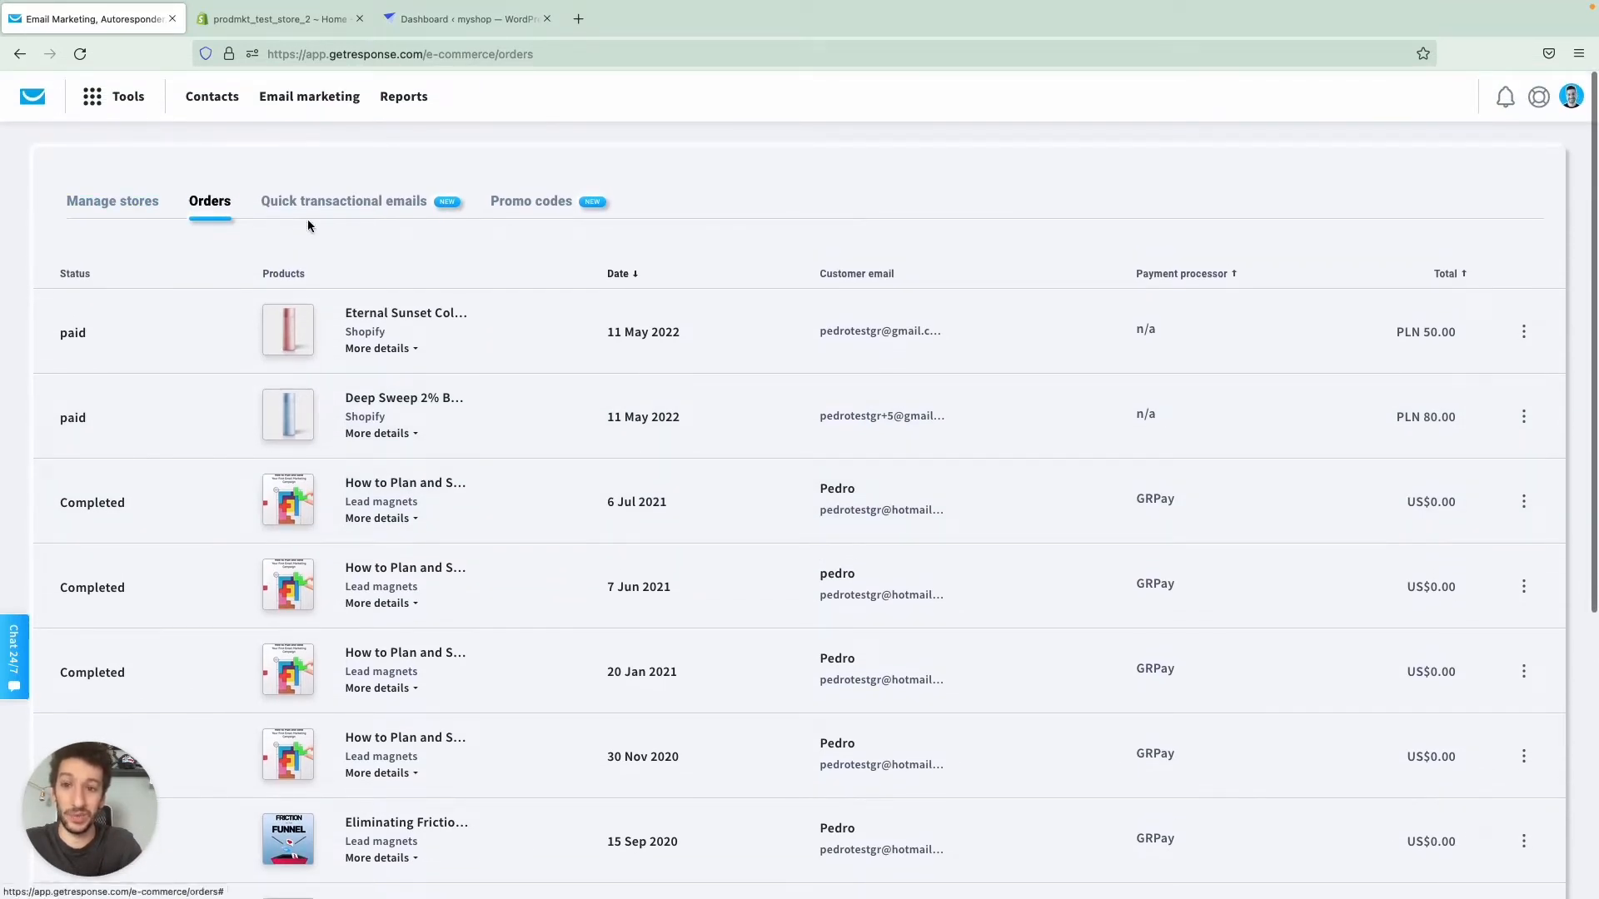
- Create a quick transactional email of the abandoned cart type and continue to the email creator
{"action": "left_click", "coordinate": [319, 204]}
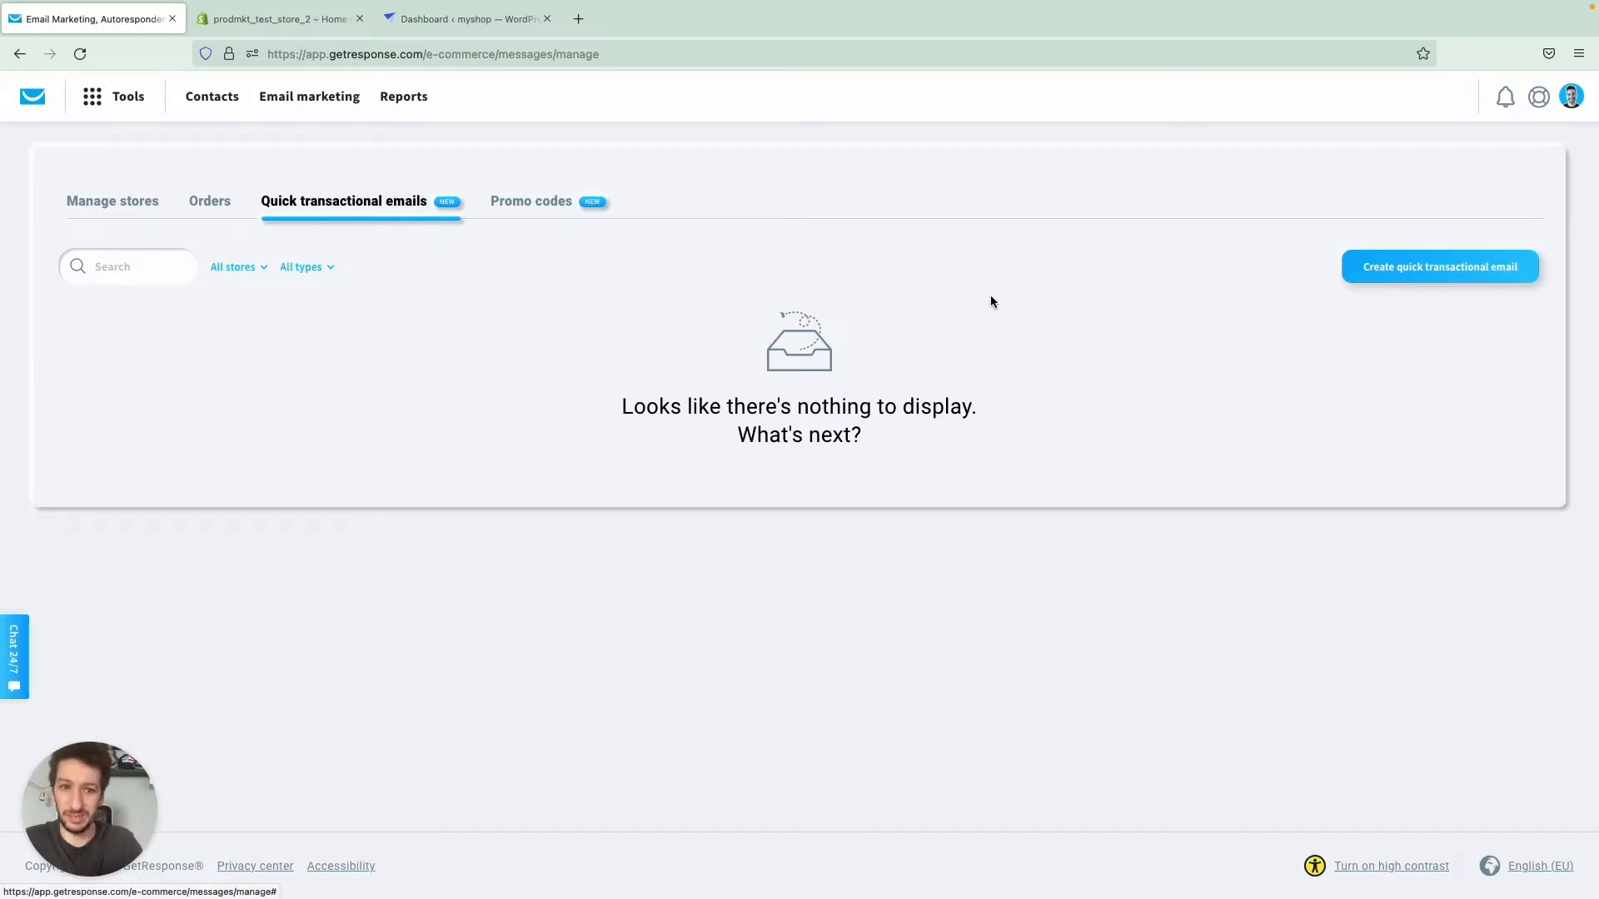
{"action": "left_click", "coordinate": [1367, 275]}
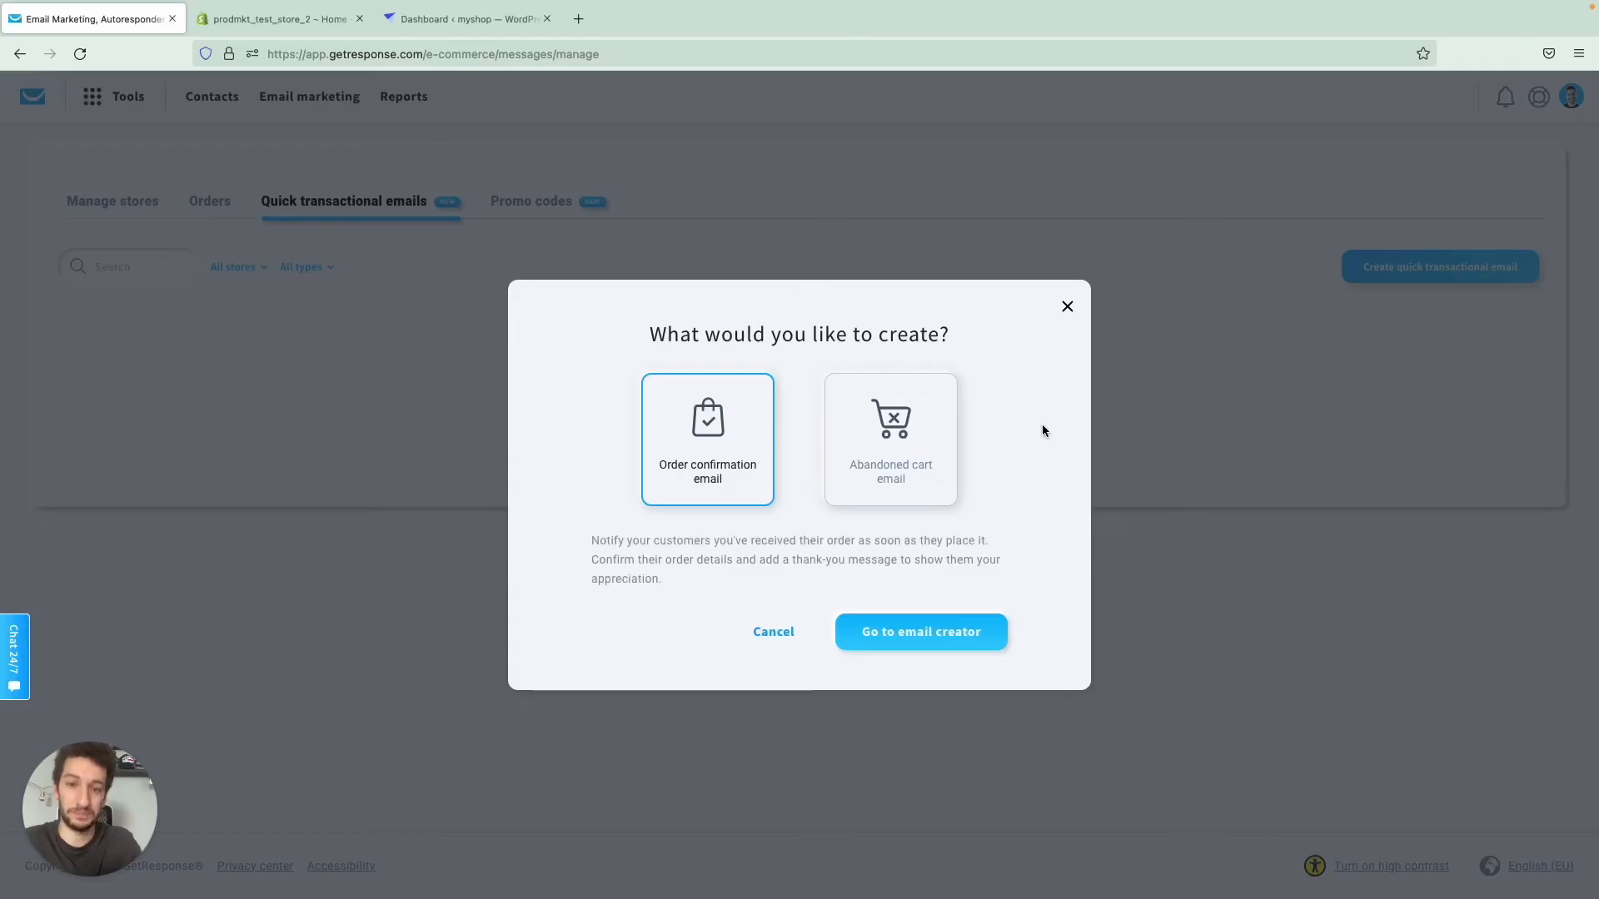
{"action": "left_click", "coordinate": [899, 486]}
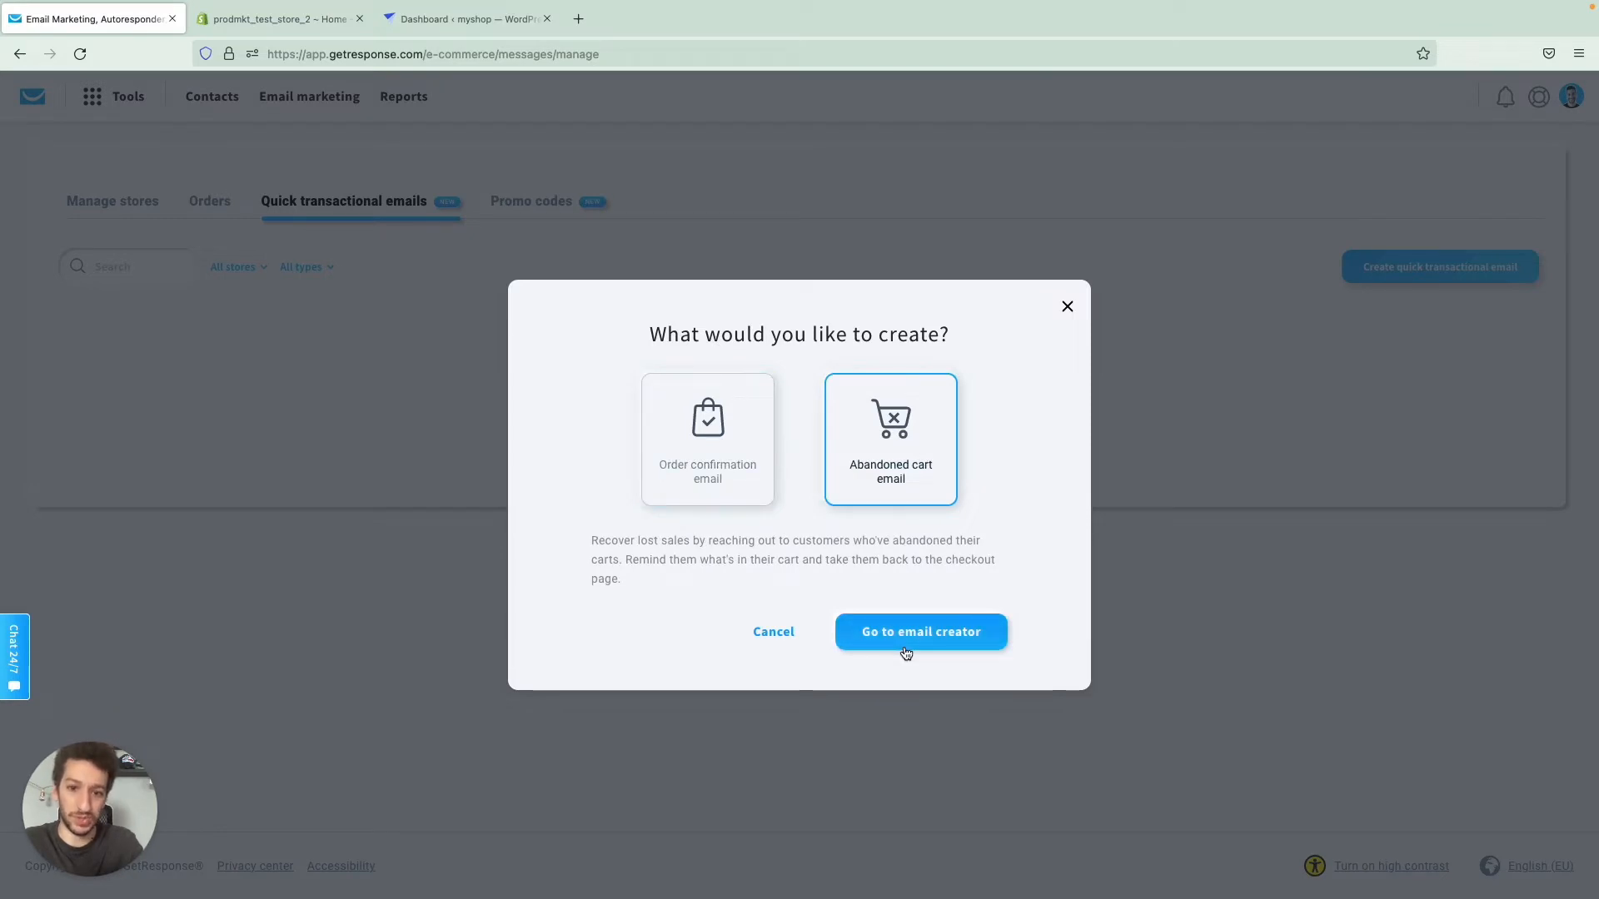
{"action": "left_click", "coordinate": [938, 645]}
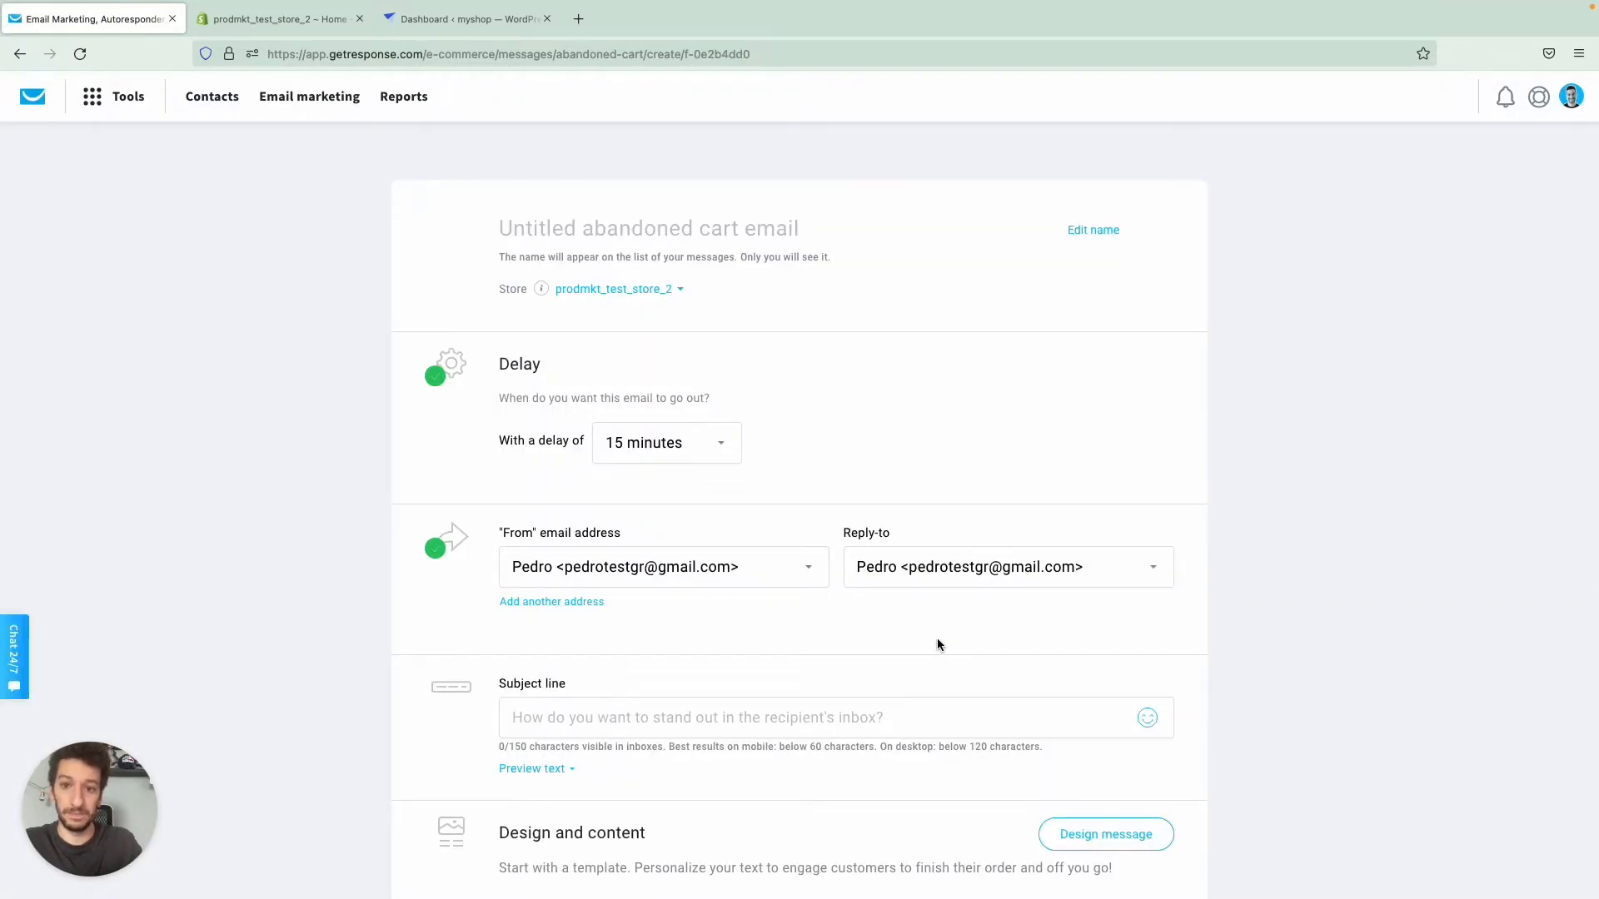
- Name the message "Abandoned cart email" and set its sending delay to 12 hours
{"action": "type", "text": "Abandoned"}
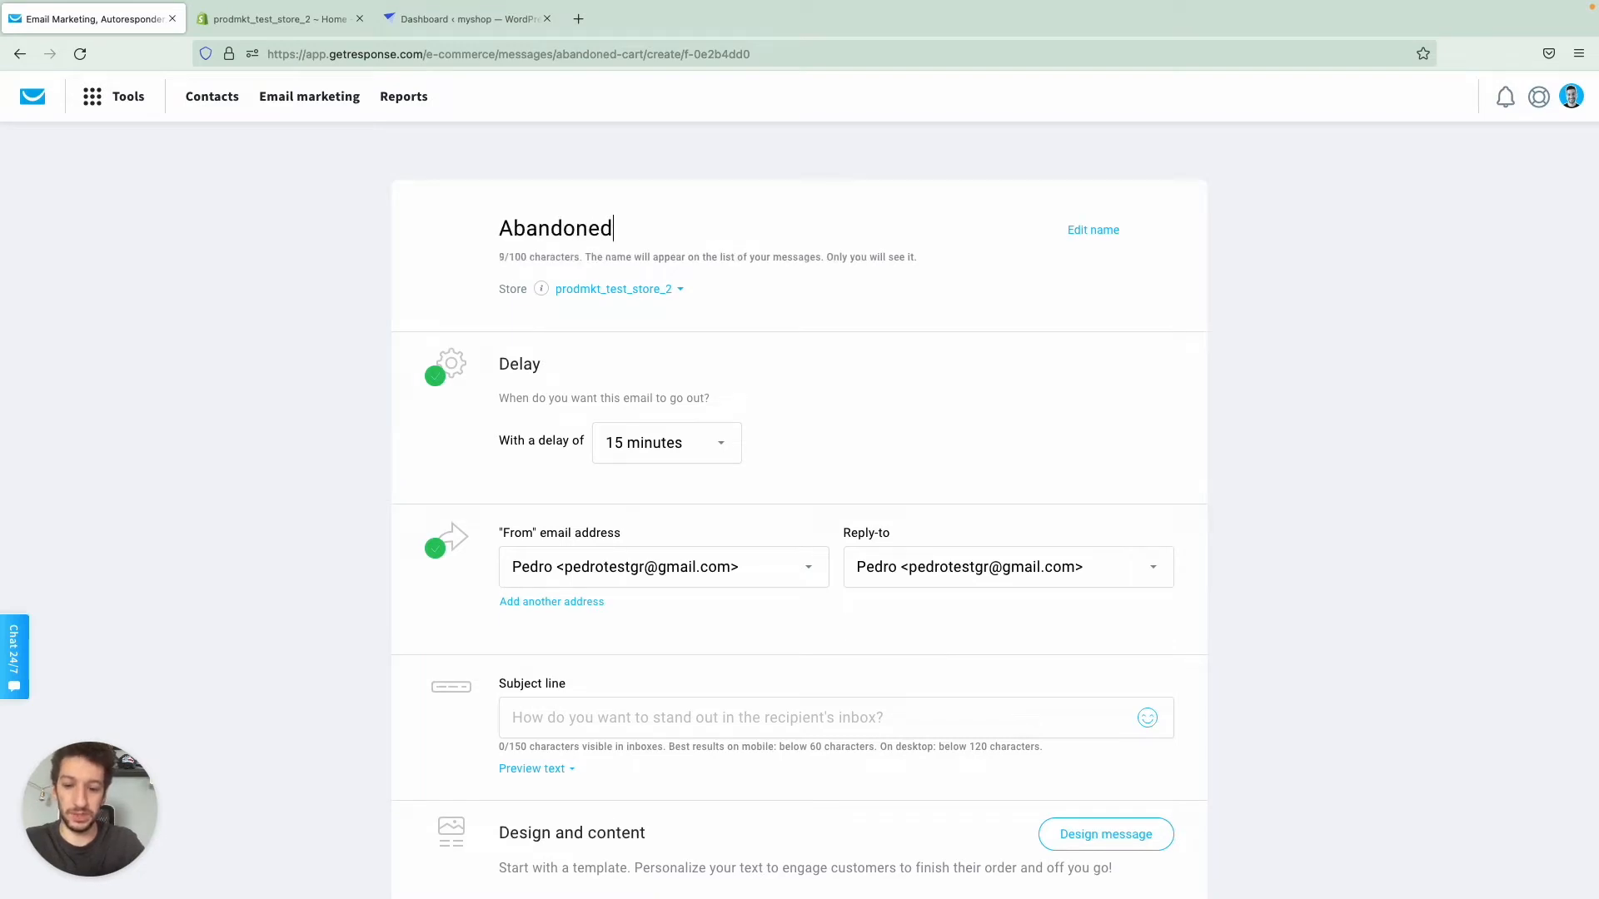
{"action": "type", "text": " cart email"}
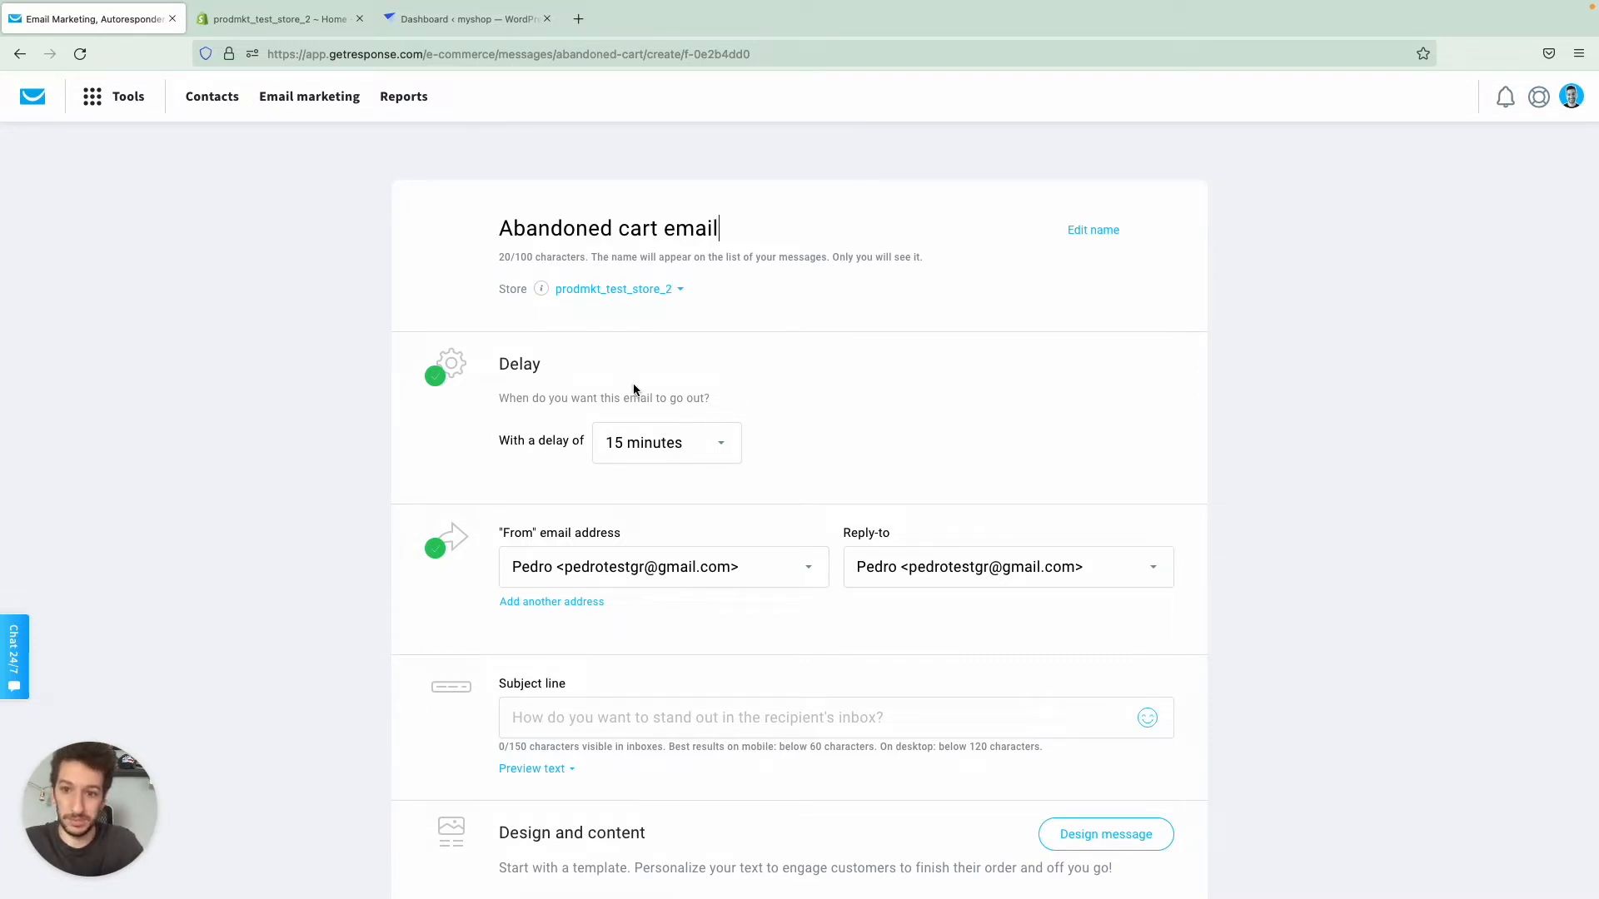
{"action": "left_click", "coordinate": [652, 428]}
{"action": "scroll", "coordinate": [649, 618], "scroll_direction": "down", "scroll_amount": 1}
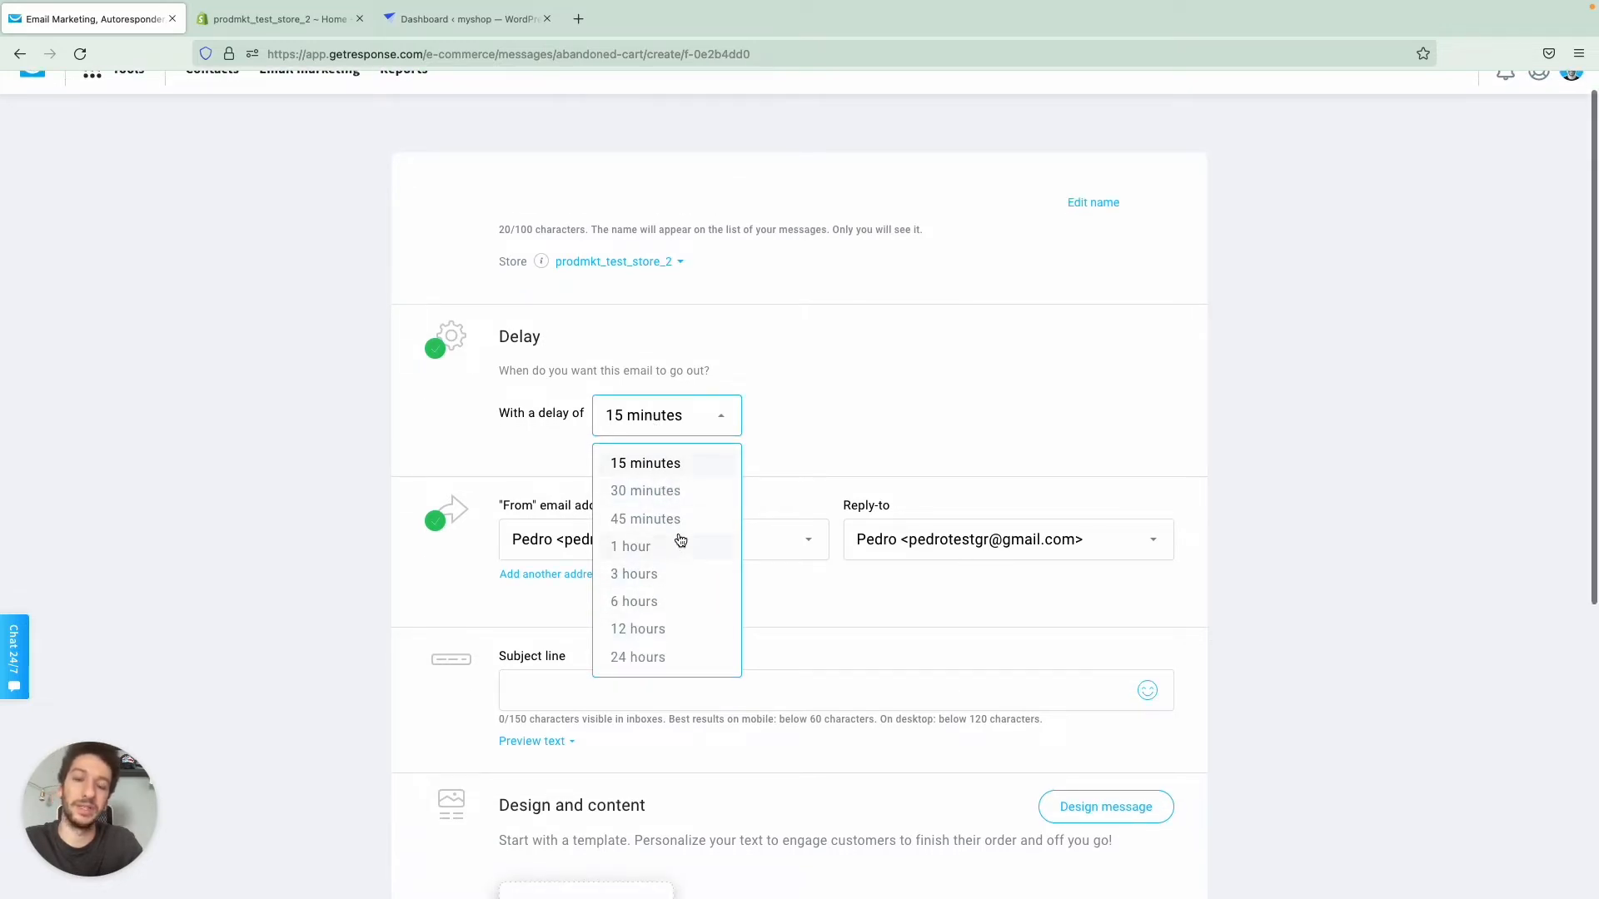
{"action": "left_click", "coordinate": [653, 630]}
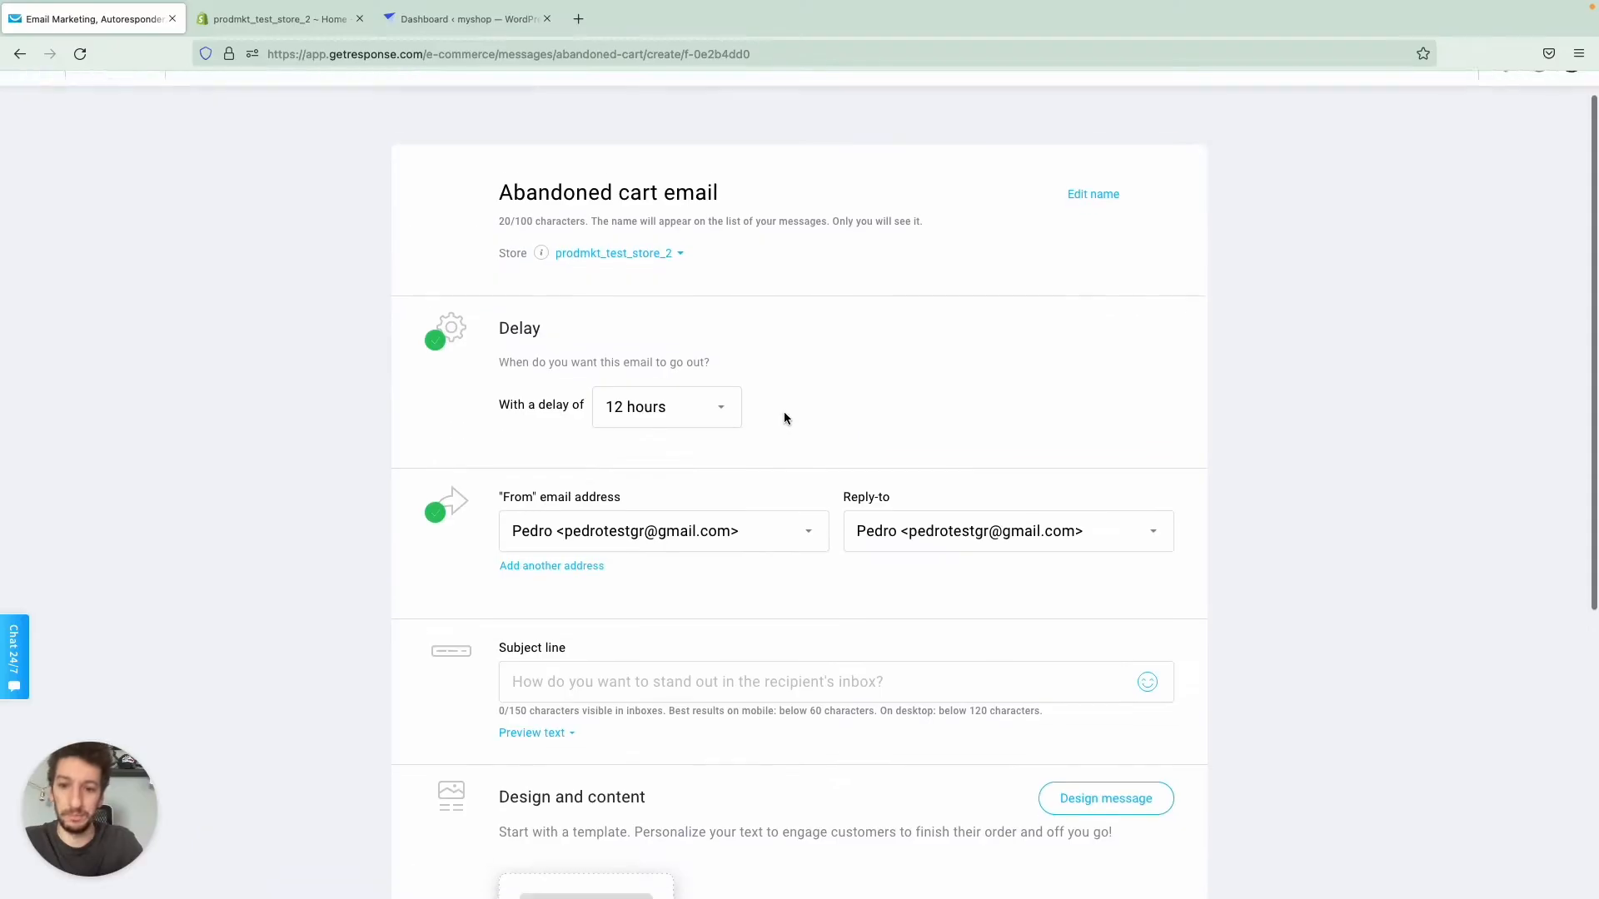
- Keep the sender and reply-to addresses, and set the subject line to "Looks like you left something behind" followed by the eyes emoji
{"action": "scroll", "coordinate": [798, 516], "scroll_direction": "down", "scroll_amount": 1}
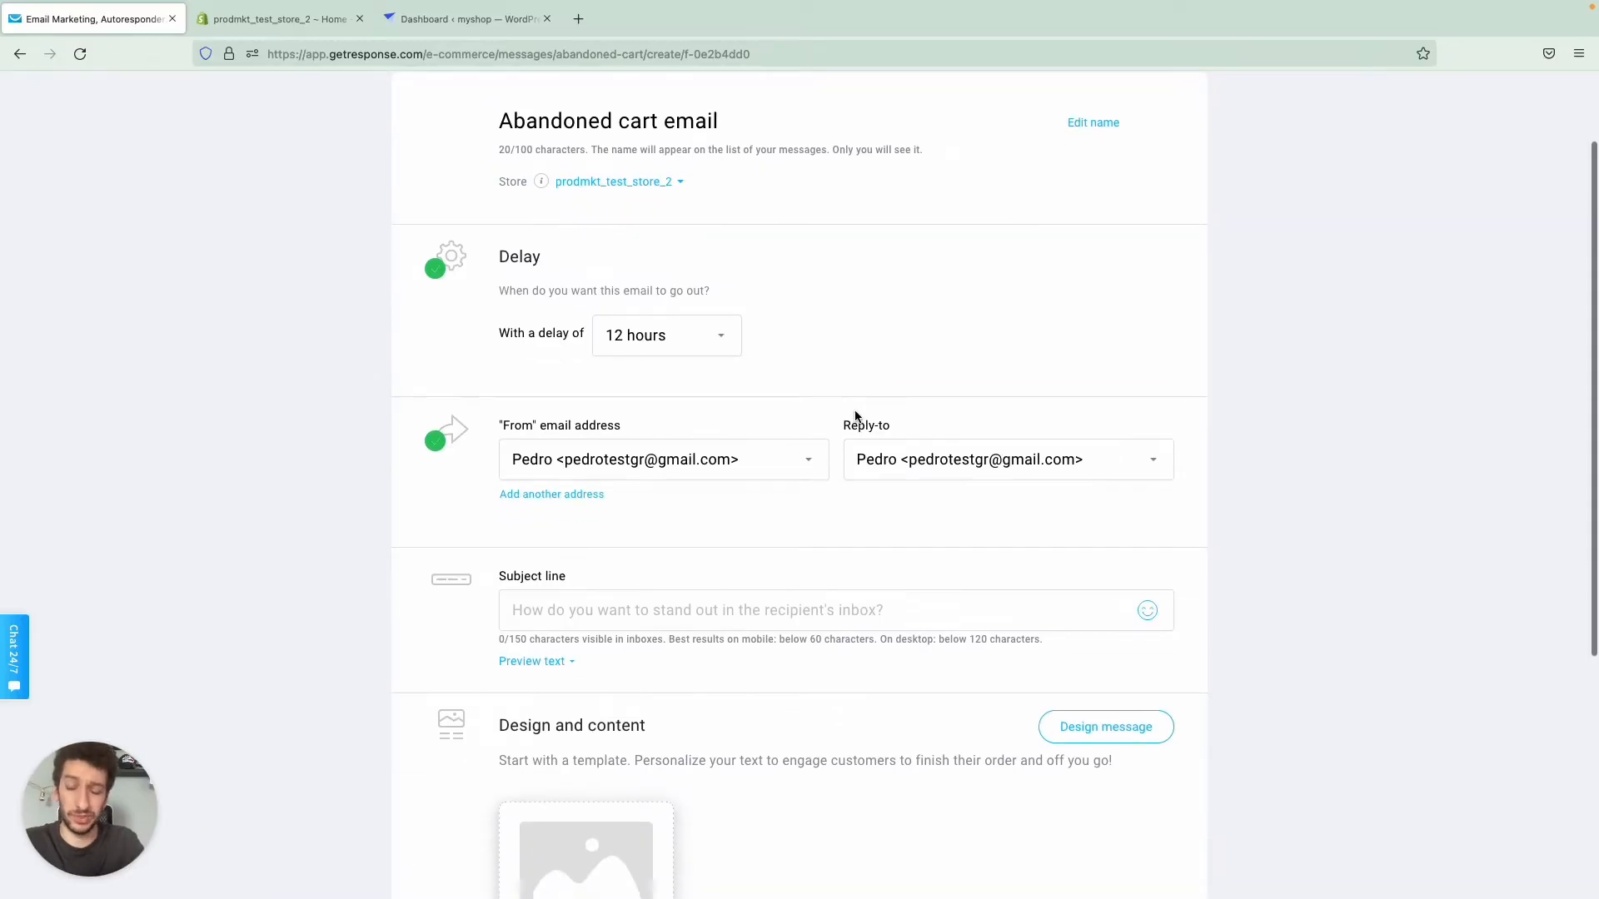
{"action": "scroll", "coordinate": [855, 417], "scroll_direction": "down", "scroll_amount": 1}
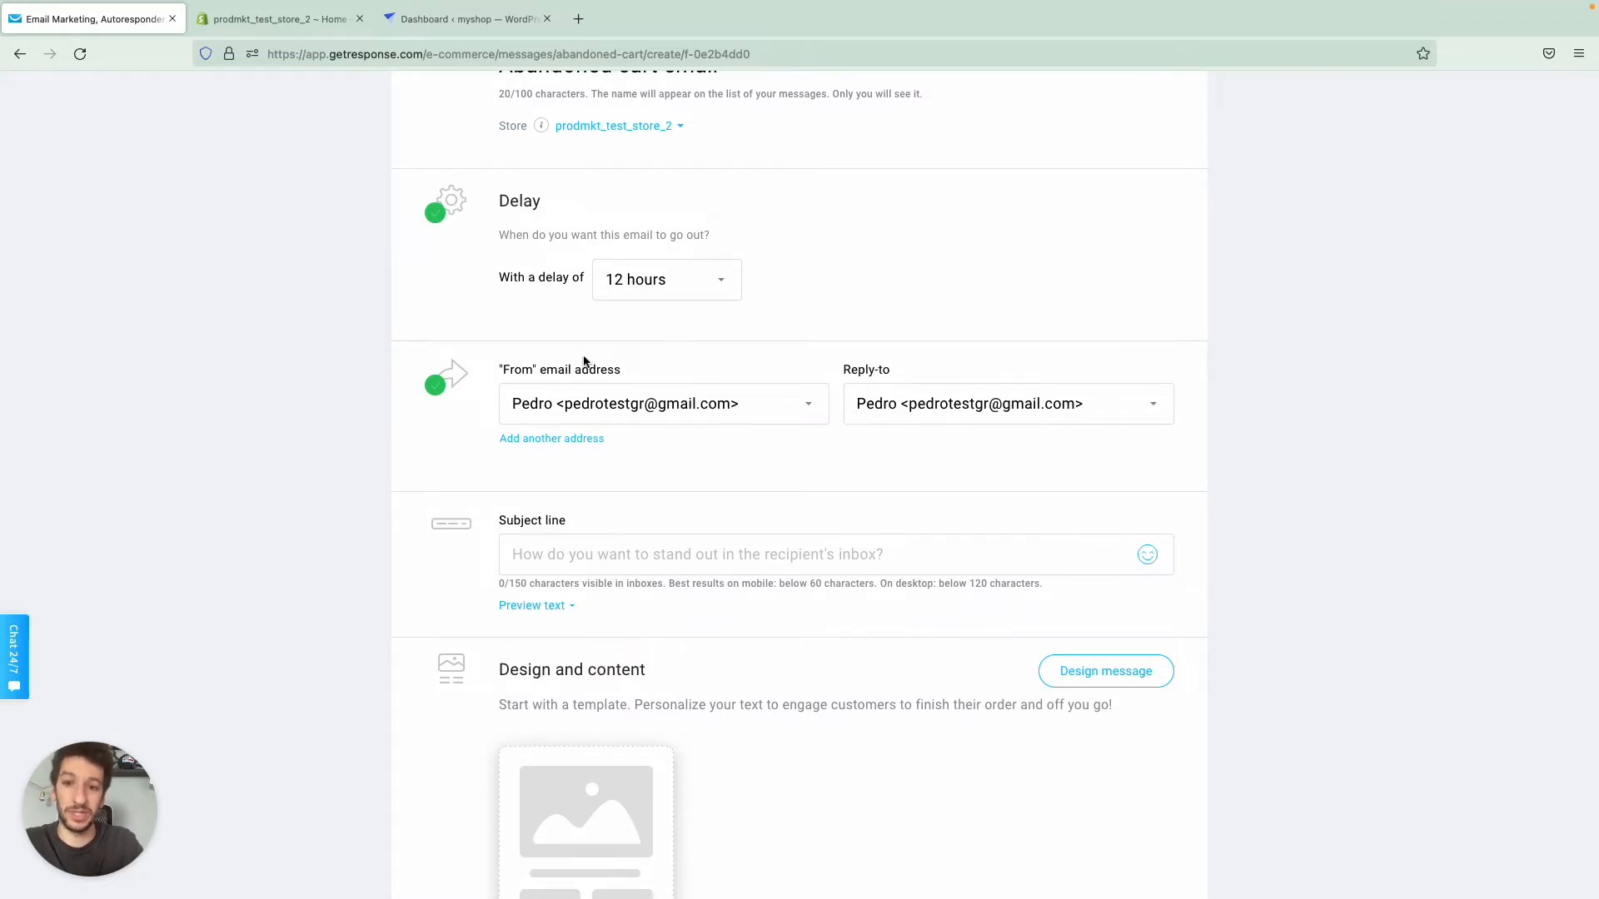
{"action": "scroll", "coordinate": [968, 350], "scroll_direction": "down", "scroll_amount": 4}
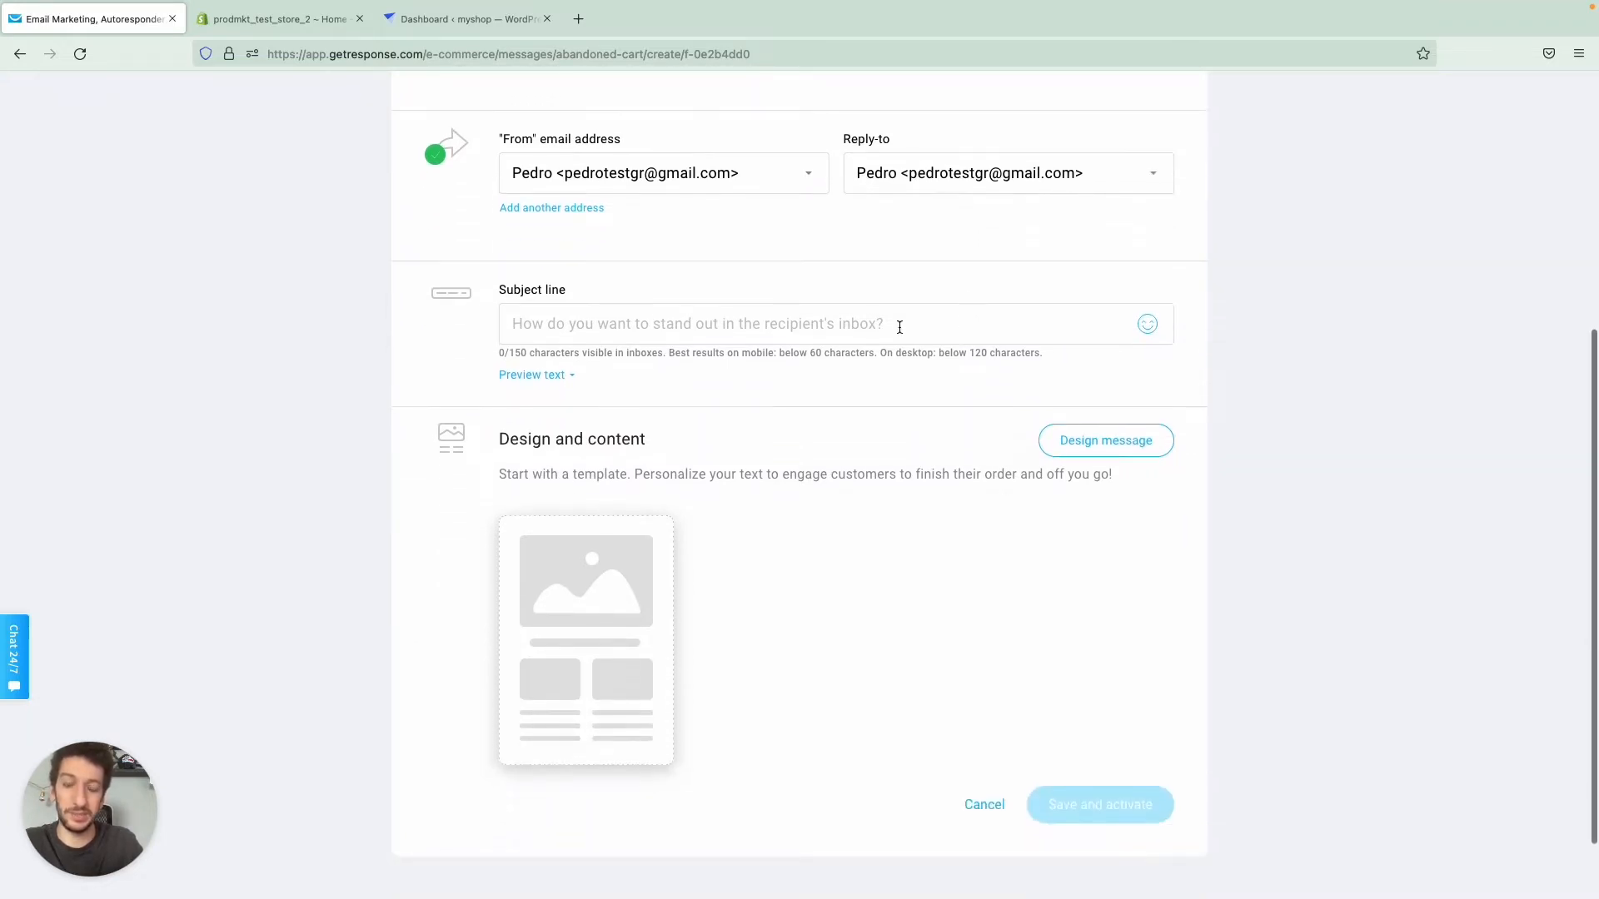
{"action": "left_click", "coordinate": [569, 330]}
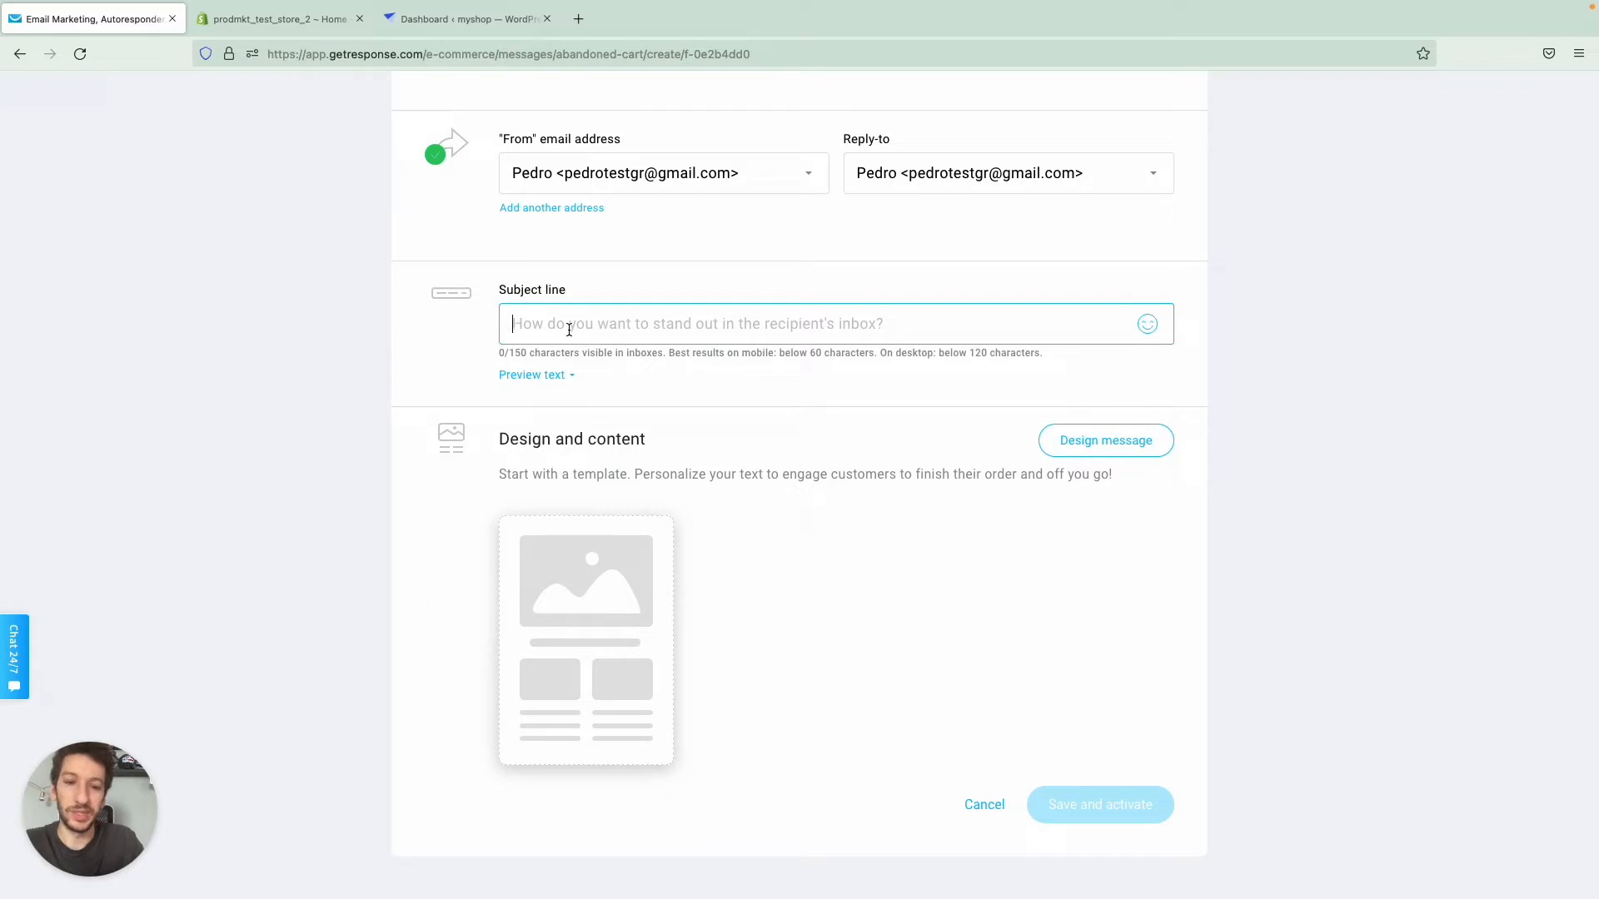
{"action": "type", "text": "Looks like you left something behind."}
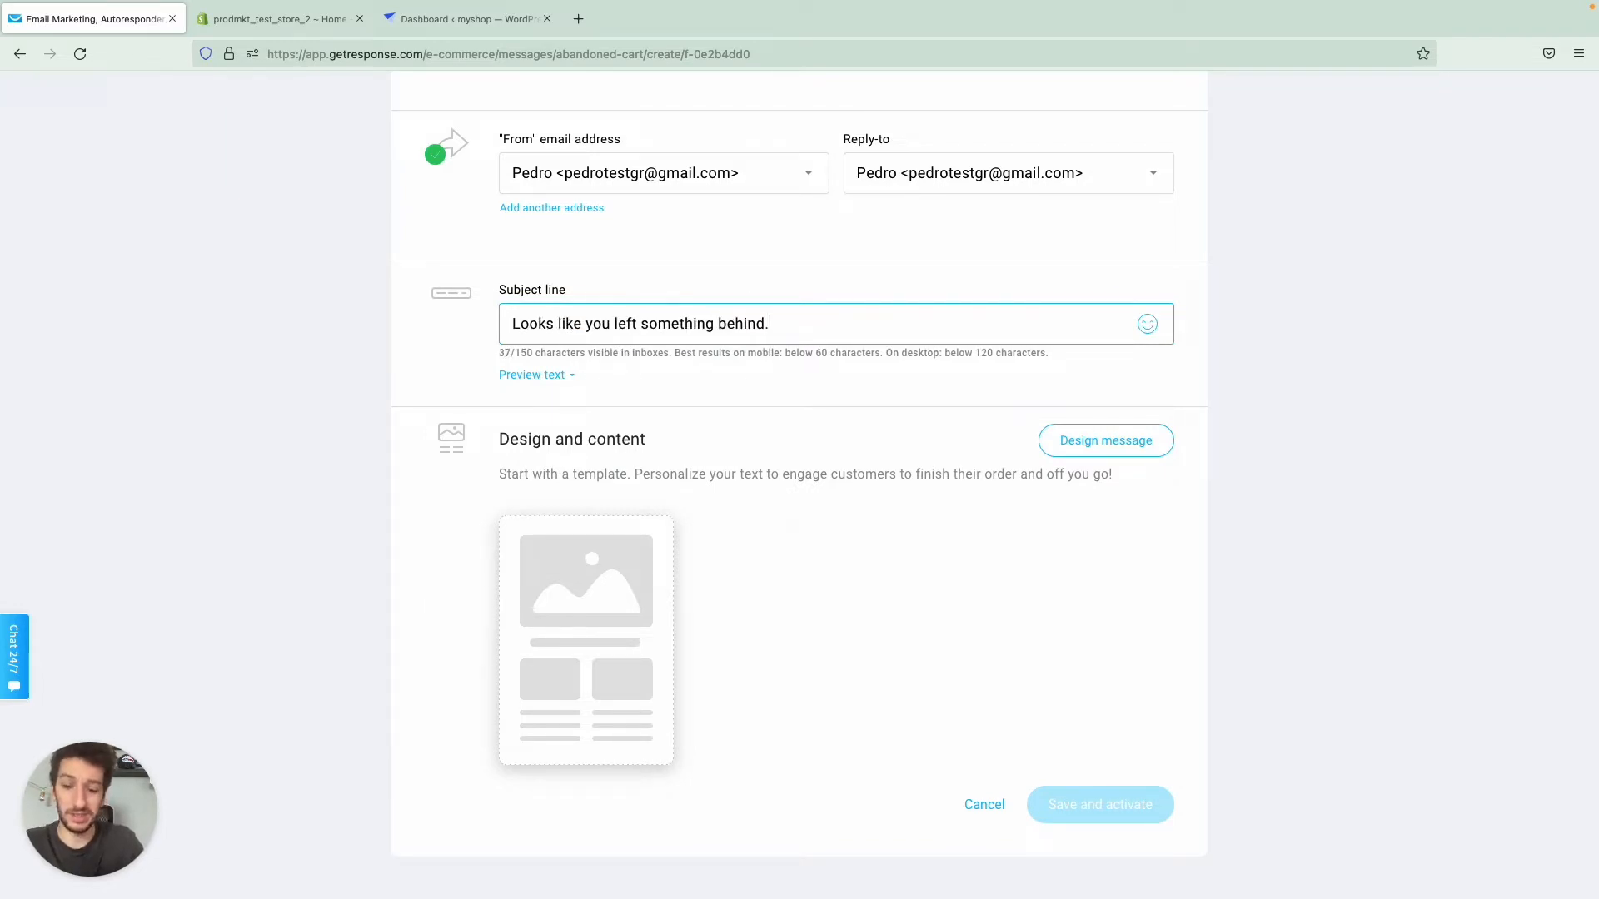
{"action": "key", "text": "ctrl+super+space"}
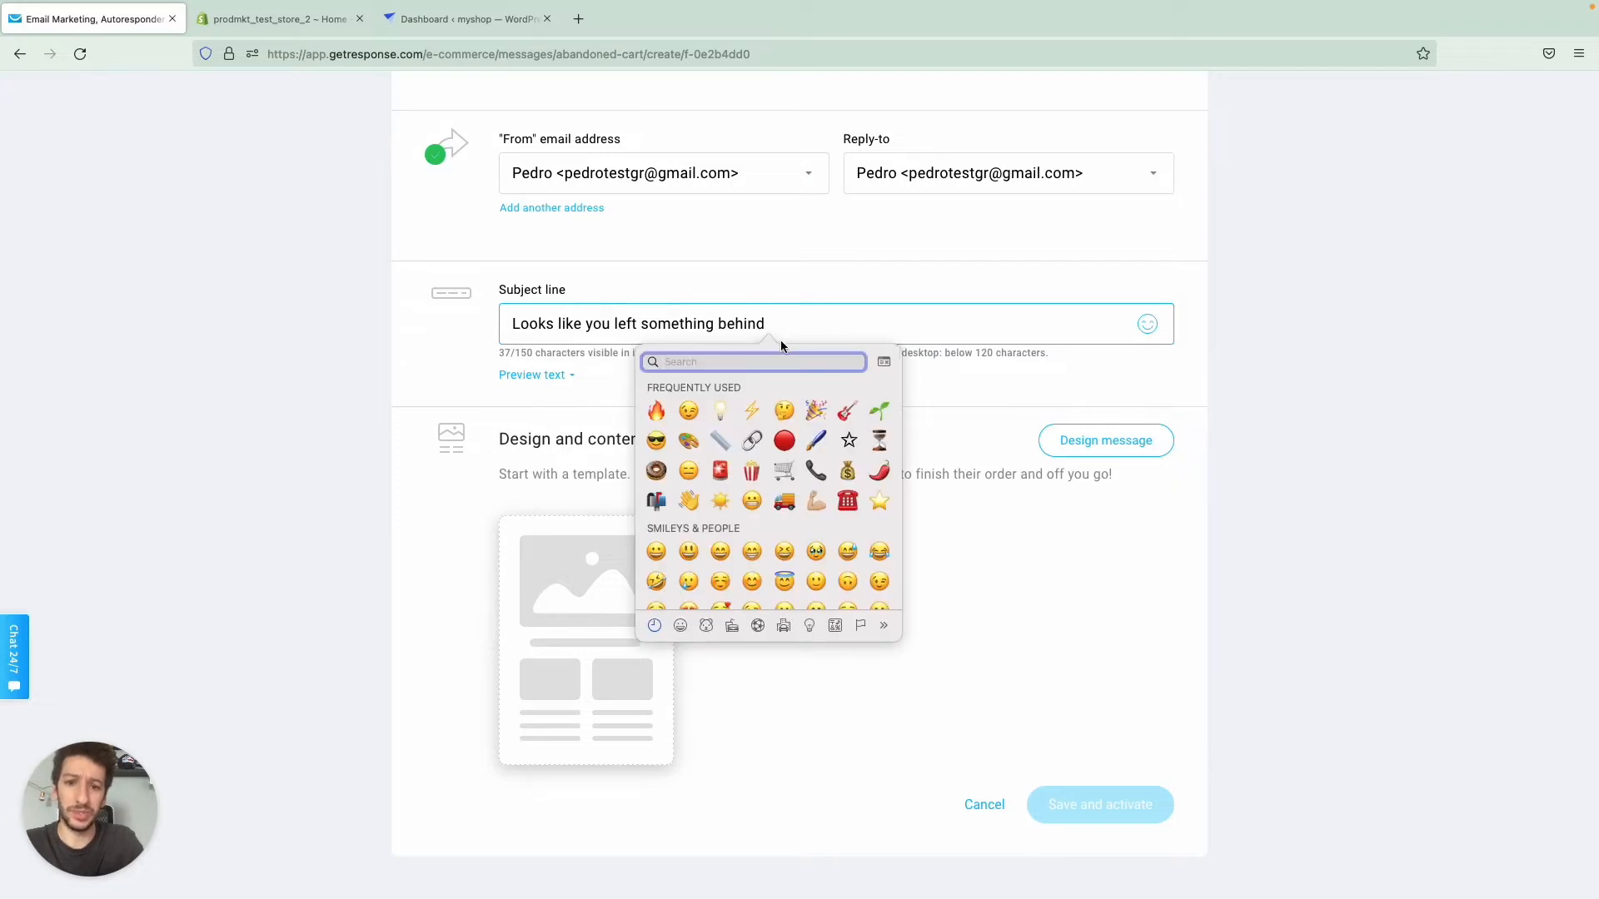
{"action": "type", "text": "eyes"}
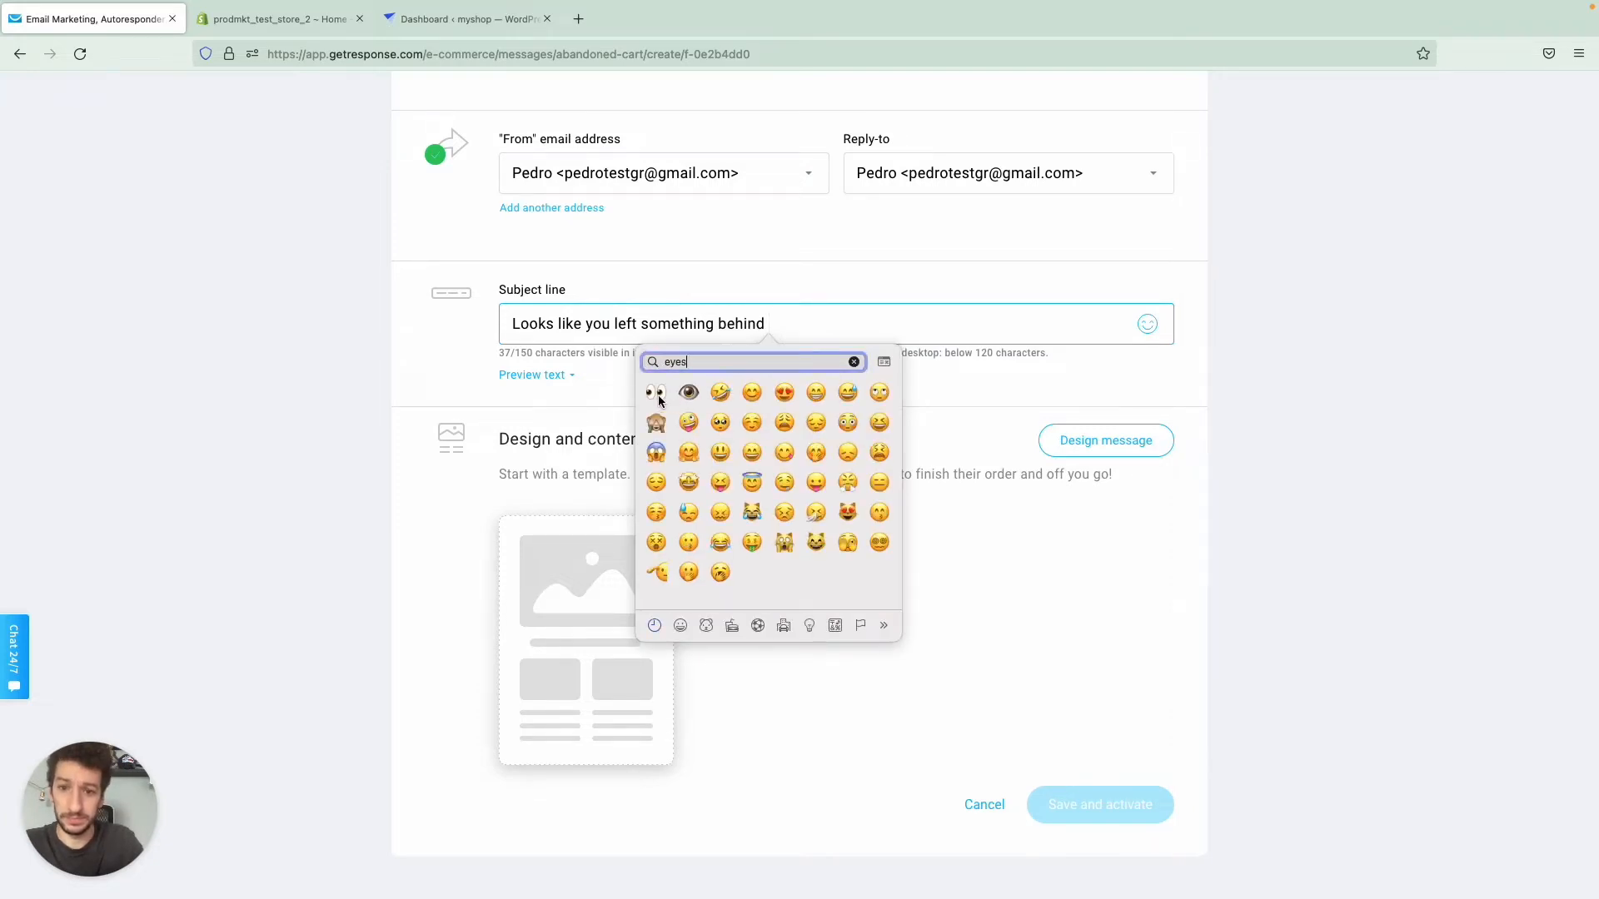
{"action": "left_click", "coordinate": [655, 393]}
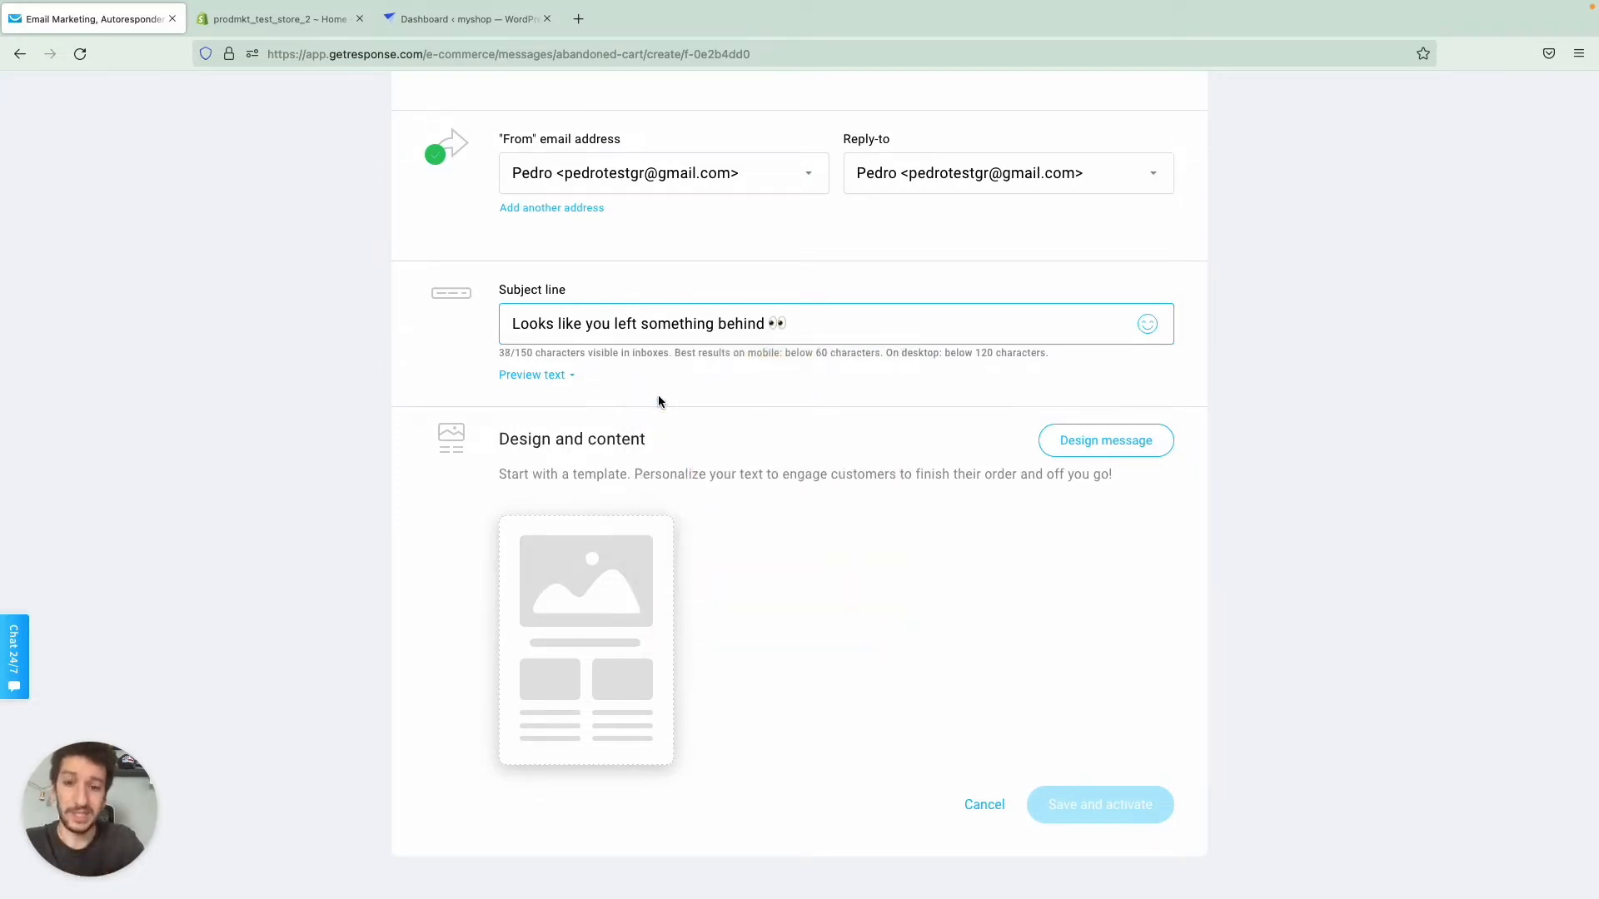
- Start the message design from the predesigned template "Abandoned cart email 3"
{"action": "scroll", "coordinate": [583, 387], "scroll_direction": "down", "scroll_amount": 1}
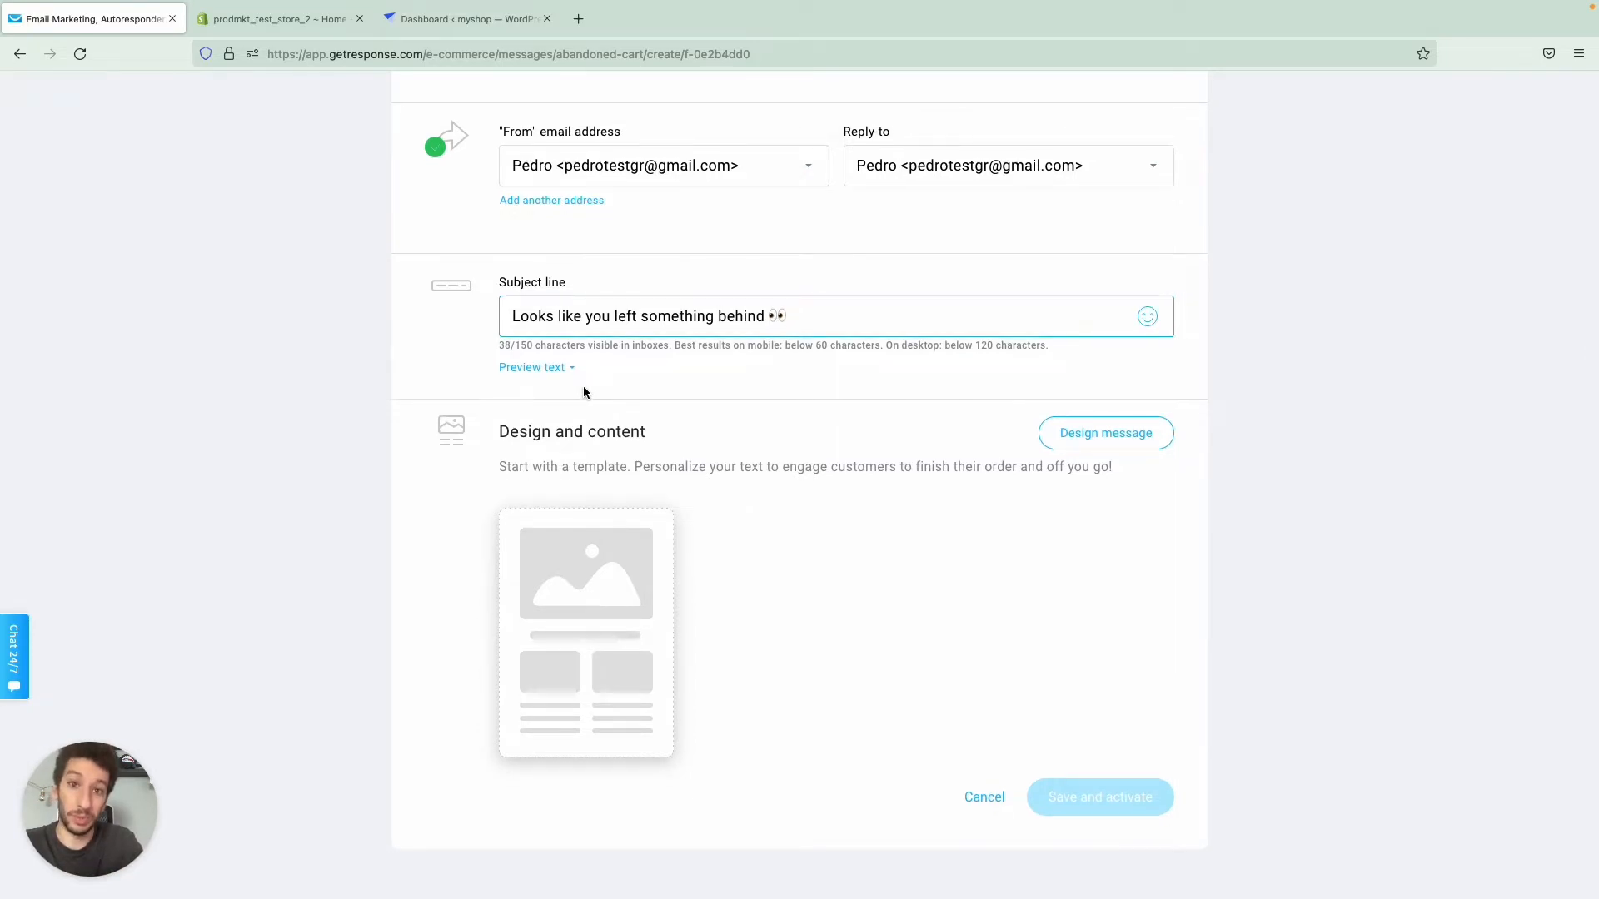
{"action": "scroll", "coordinate": [704, 353], "scroll_direction": "down", "scroll_amount": 1}
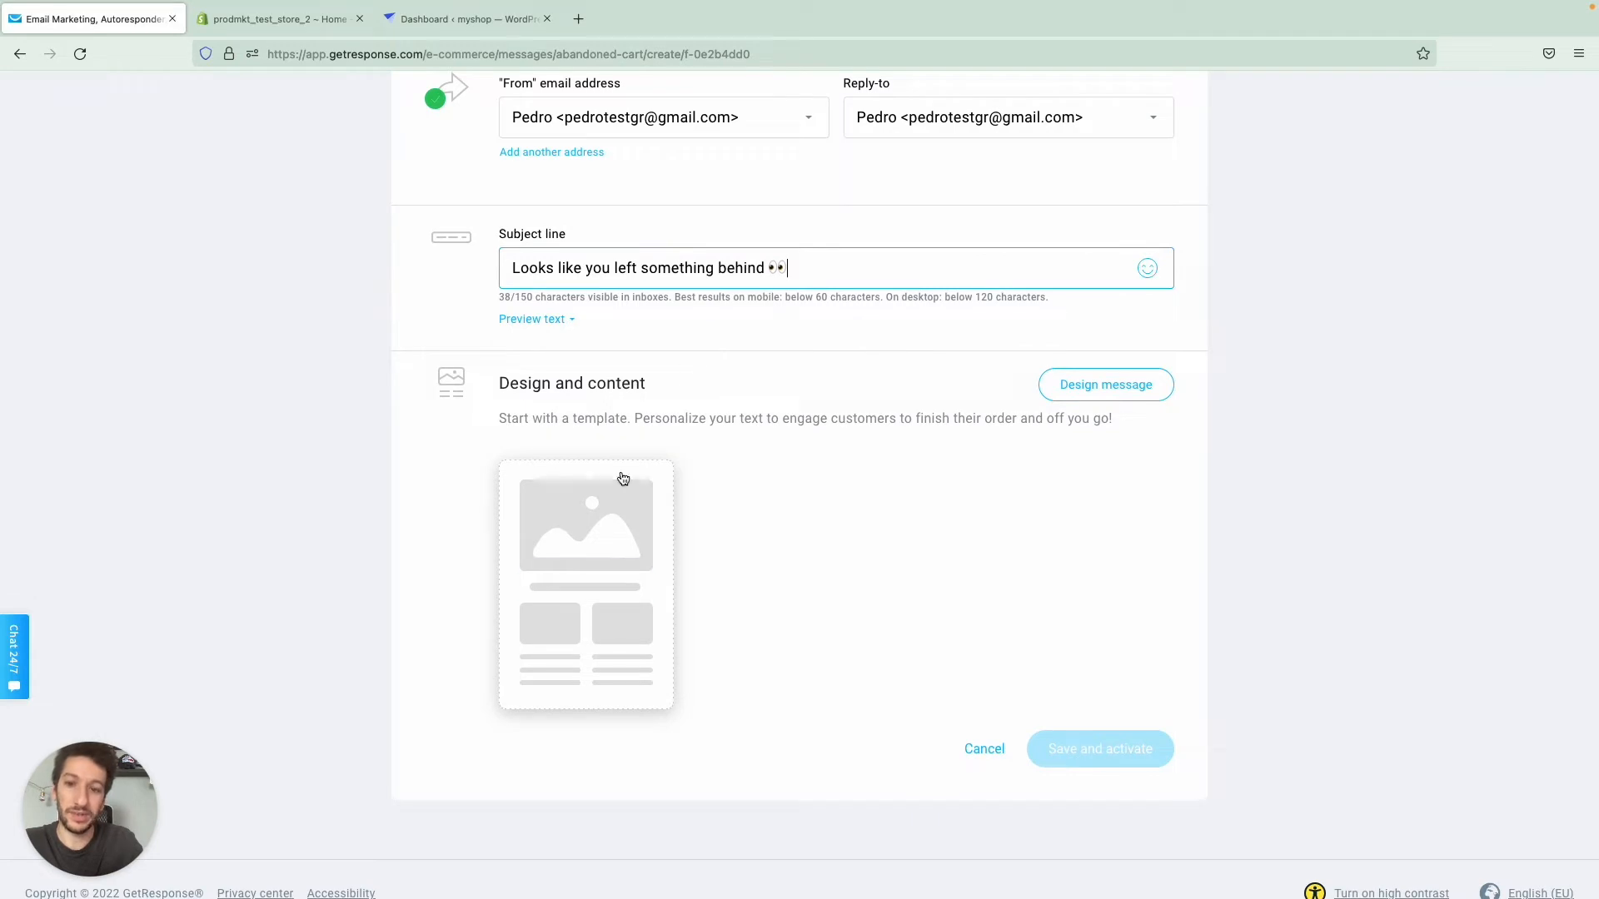
{"action": "left_click", "coordinate": [585, 588]}
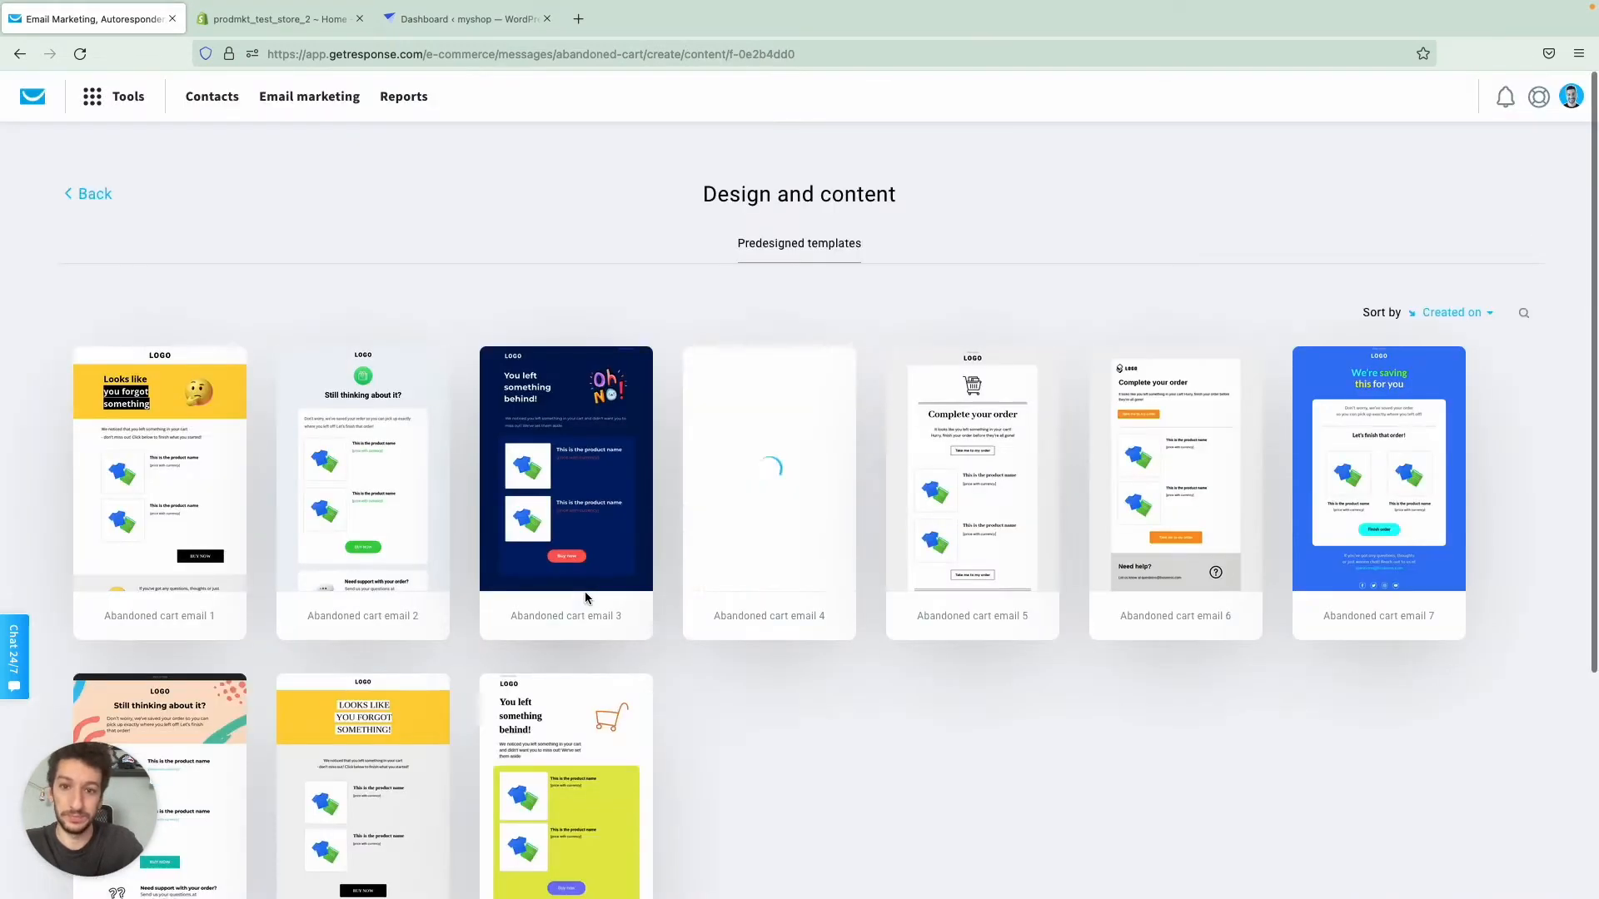
{"action": "mouse_move", "coordinate": [739, 397]}
{"action": "scroll", "coordinate": [739, 397], "scroll_direction": "down", "scroll_amount": 2}
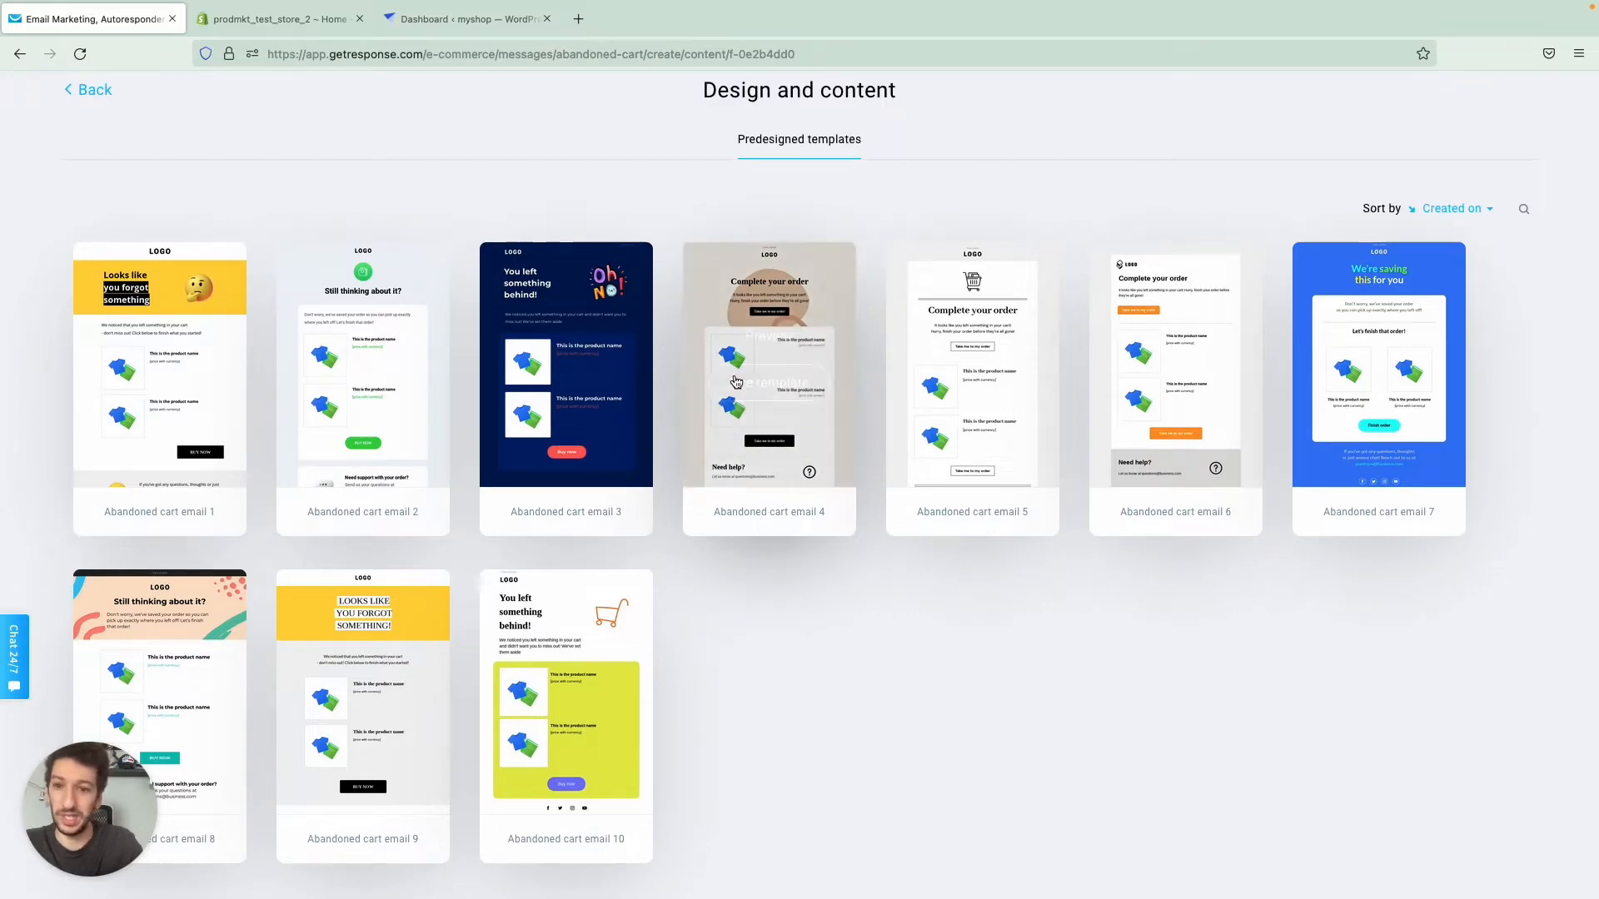
{"action": "left_click", "coordinate": [572, 388]}
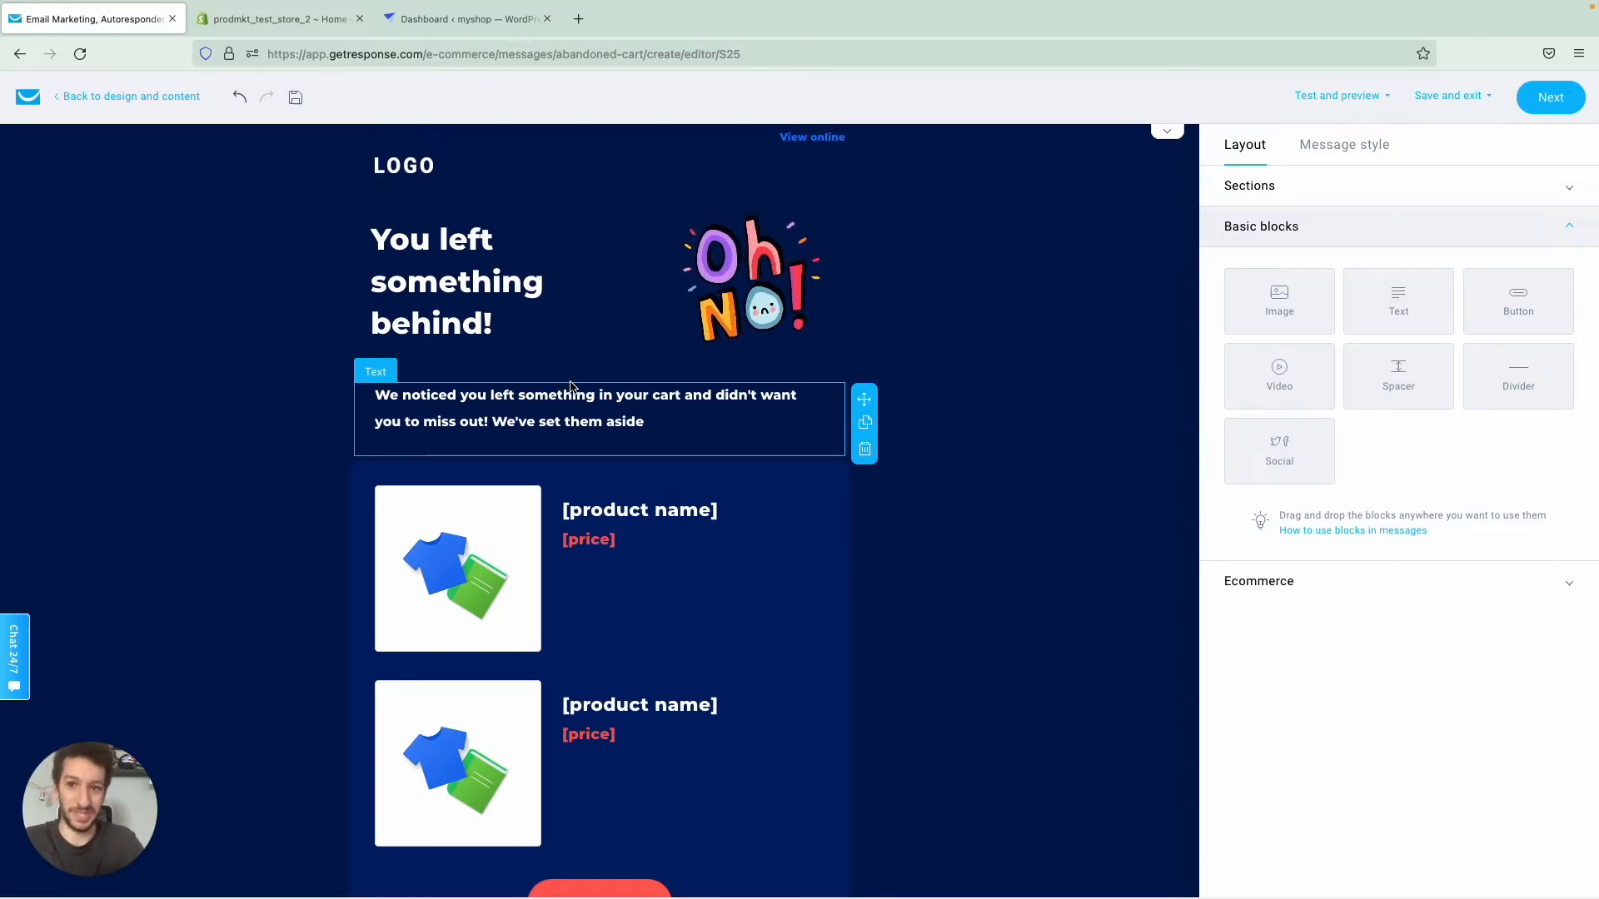
- Insert a promo code block above the "We noticed you left something in your cart" text and assign the code 55OFF to it
{"action": "scroll", "coordinate": [791, 329], "scroll_direction": "down", "scroll_amount": 1}
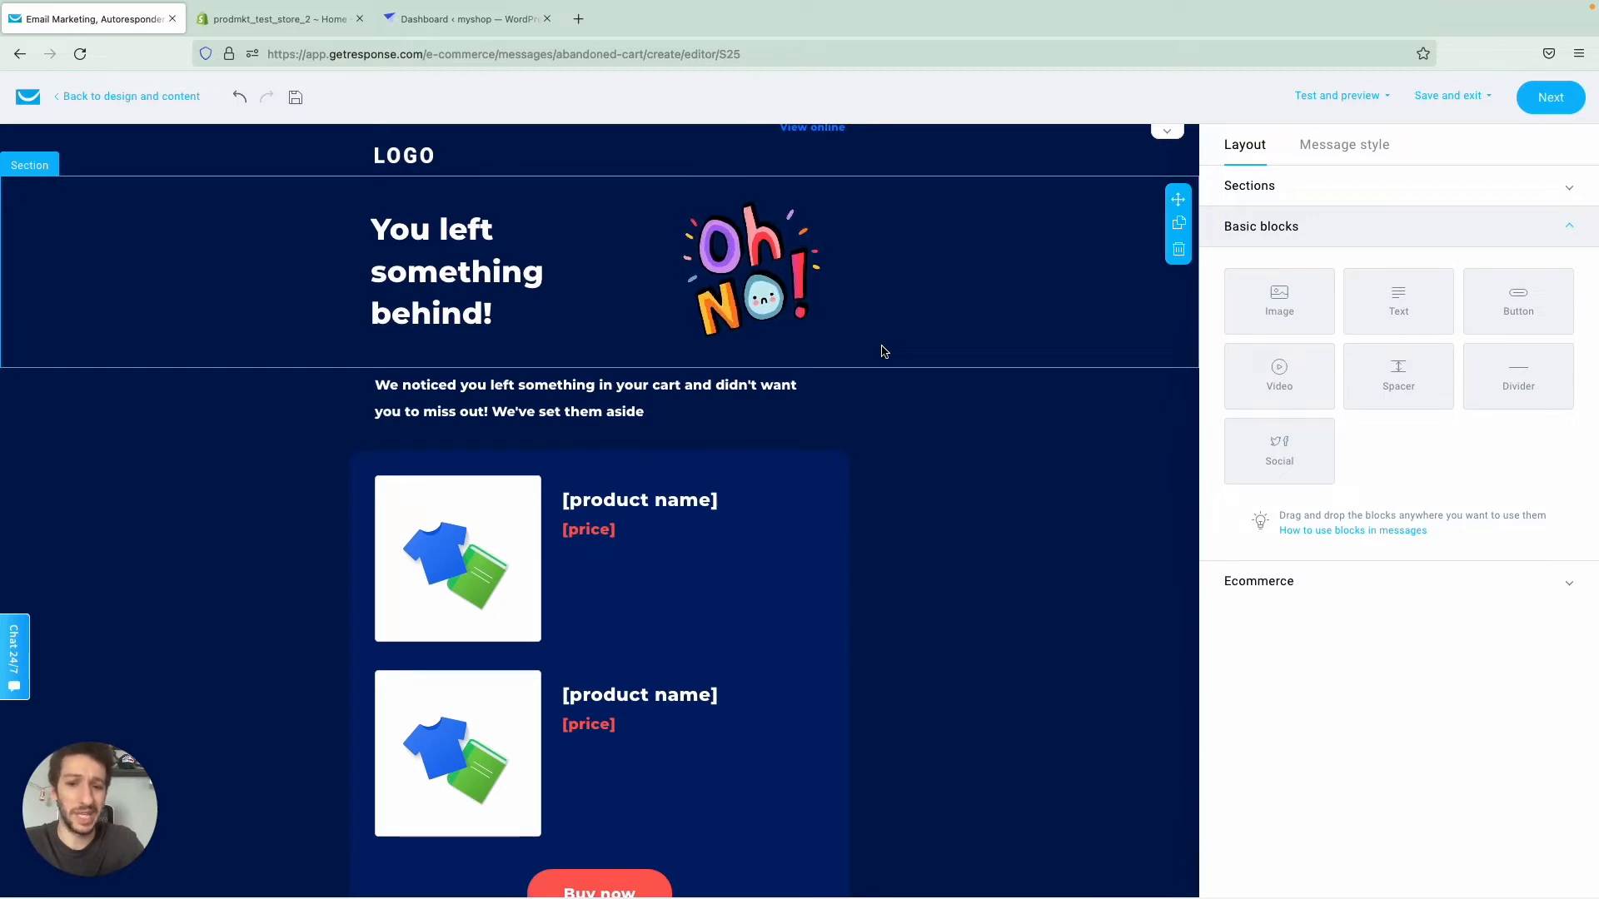
{"action": "scroll", "coordinate": [885, 351], "scroll_direction": "down", "scroll_amount": 2}
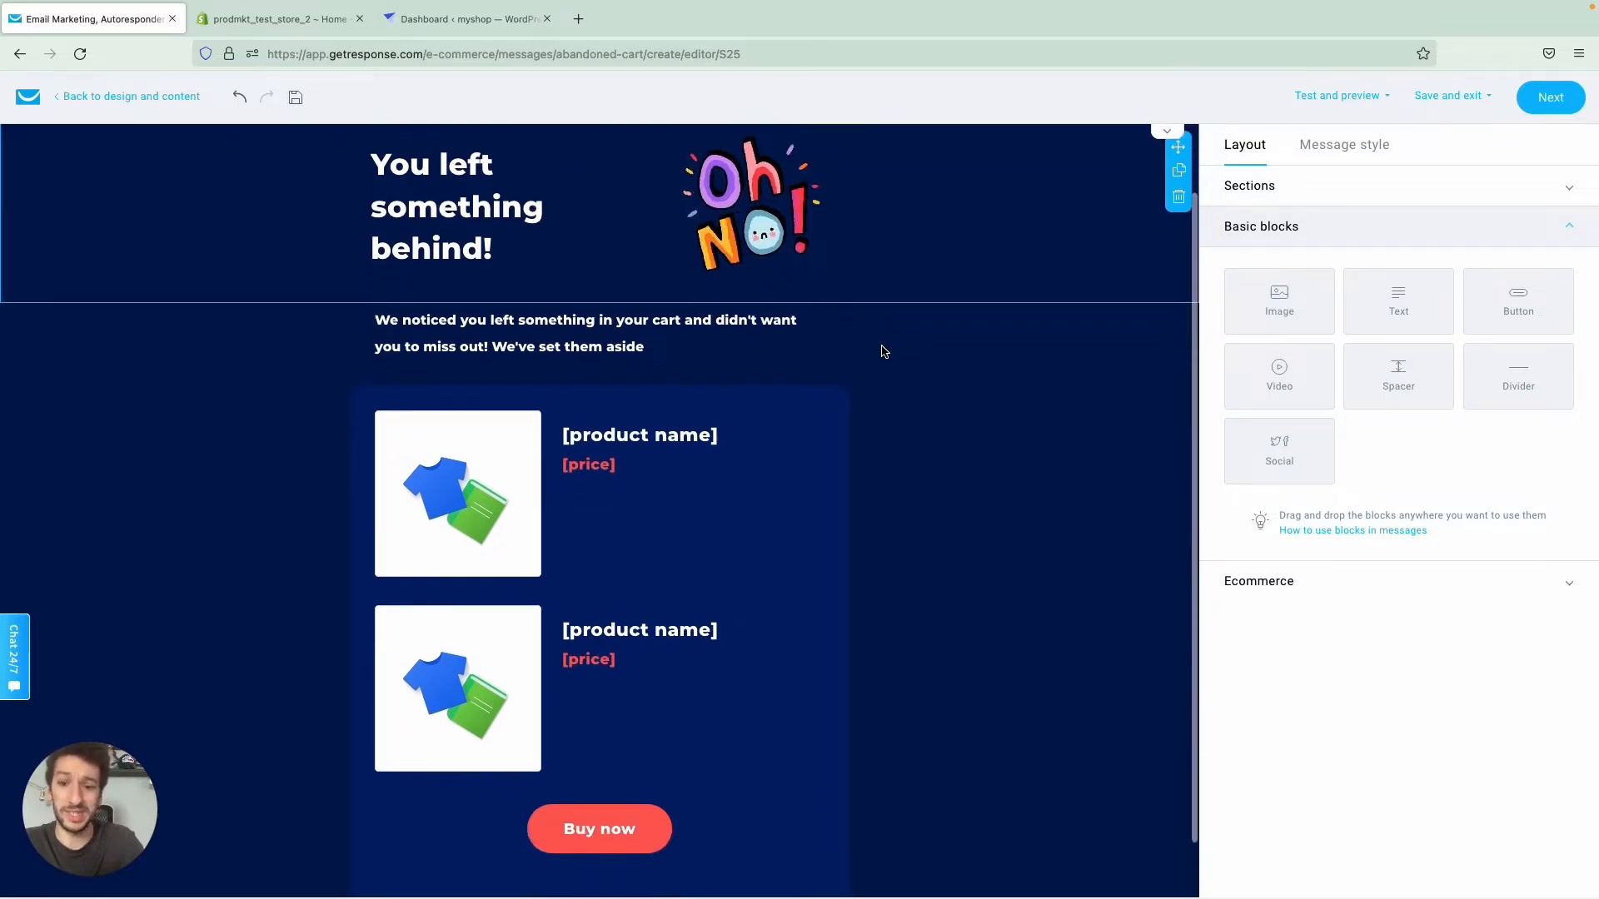
{"action": "scroll", "coordinate": [885, 351], "scroll_direction": "up", "scroll_amount": 1}
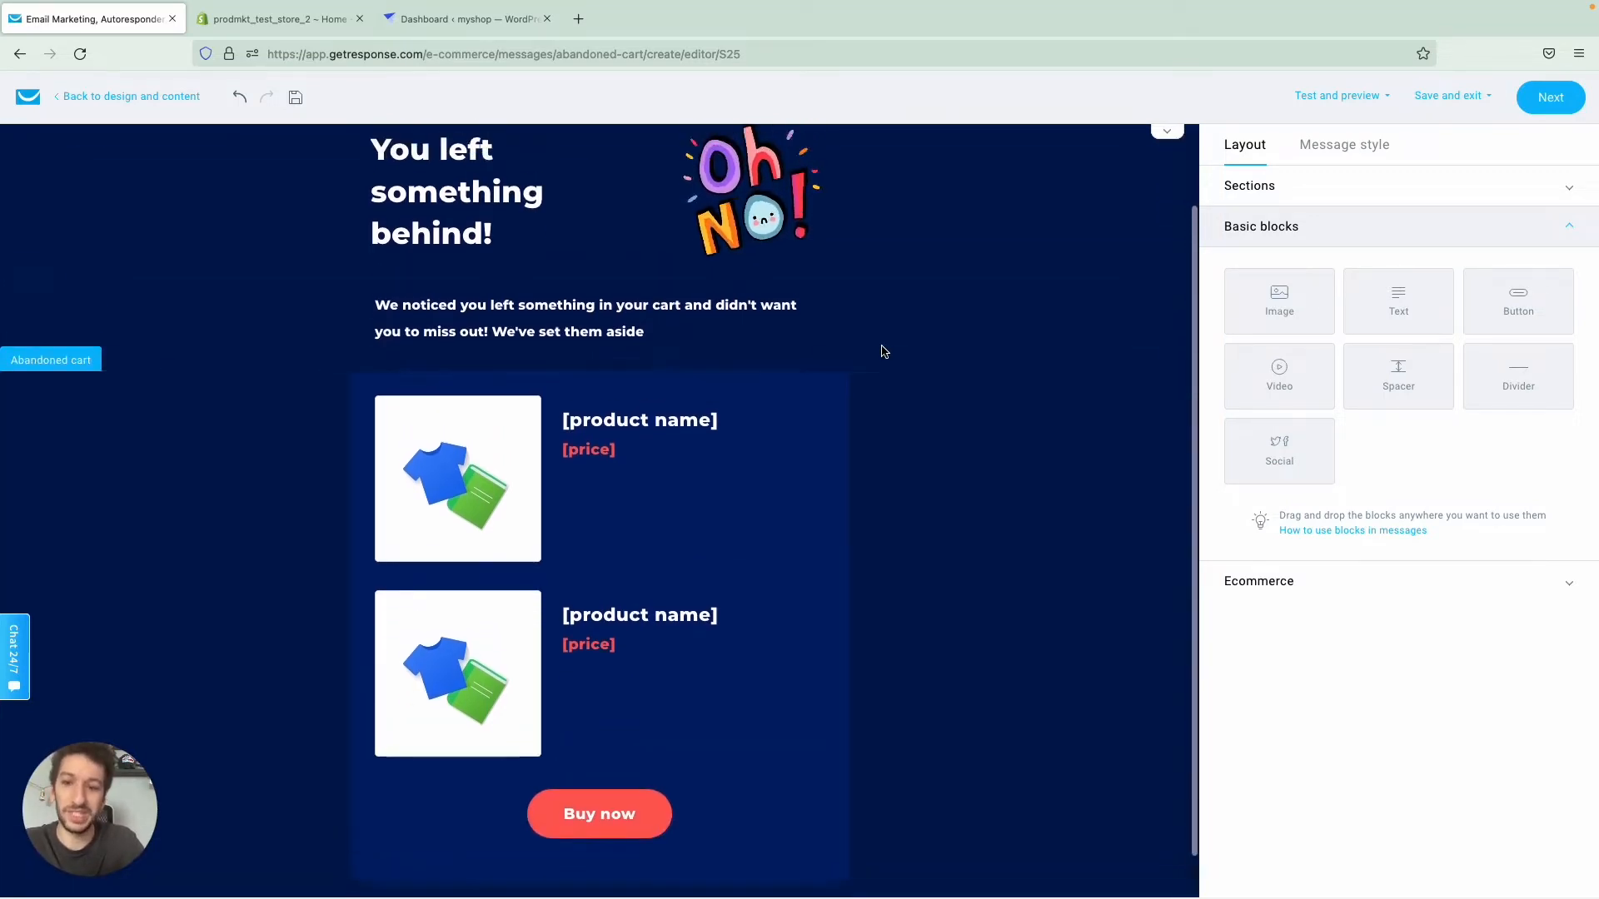
{"action": "left_click", "coordinate": [1258, 581]}
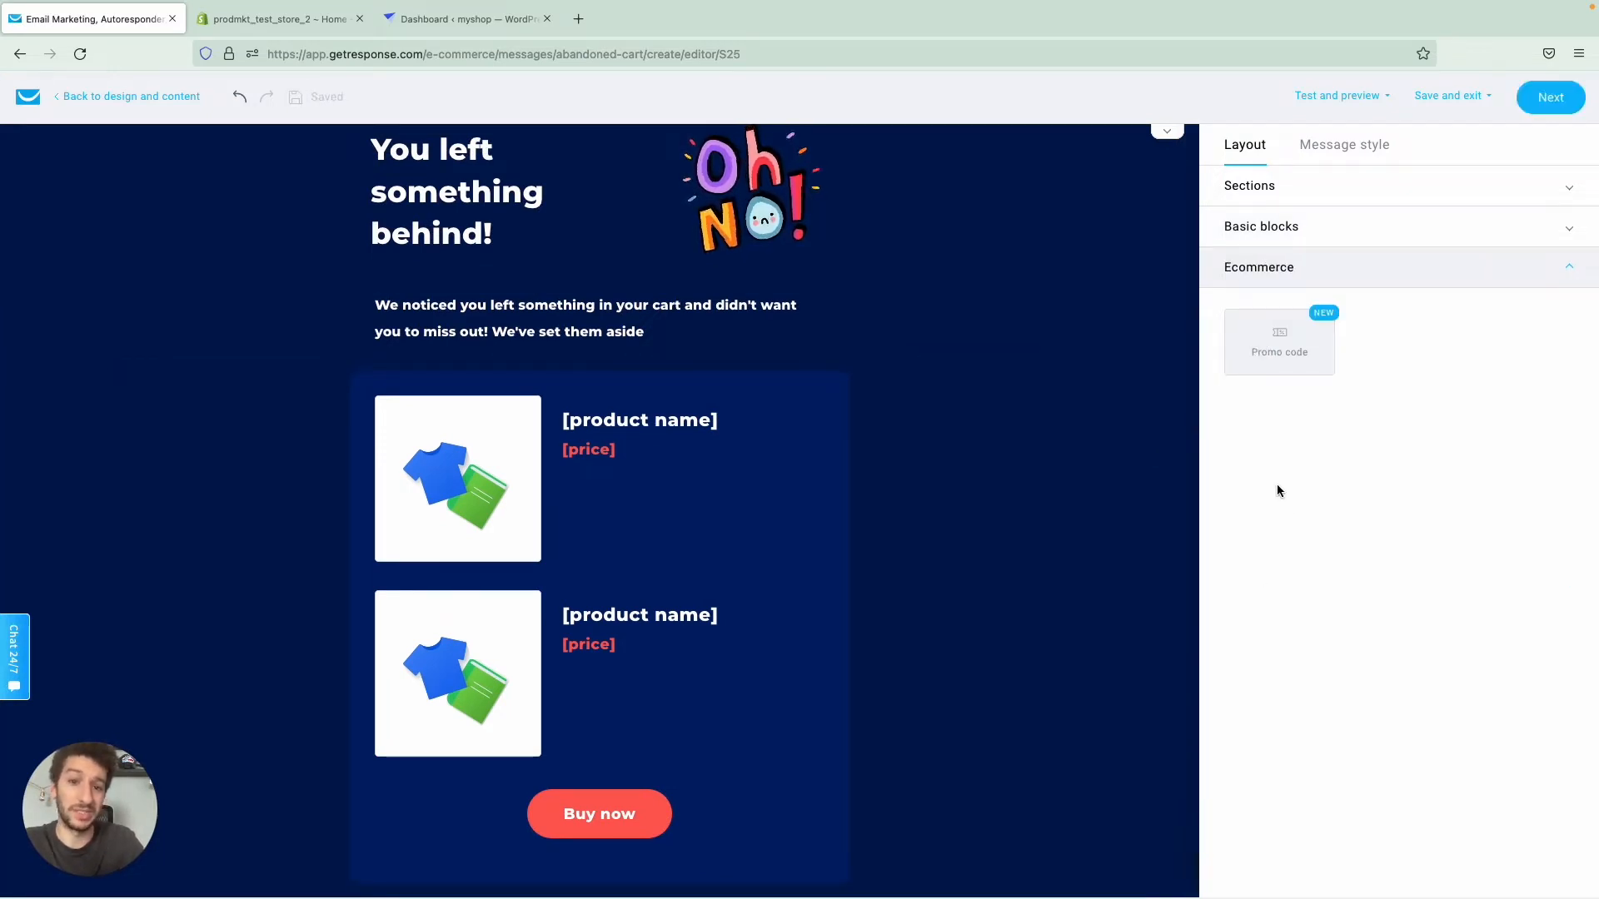
{"action": "scroll", "coordinate": [1149, 450], "scroll_direction": "down", "scroll_amount": 1}
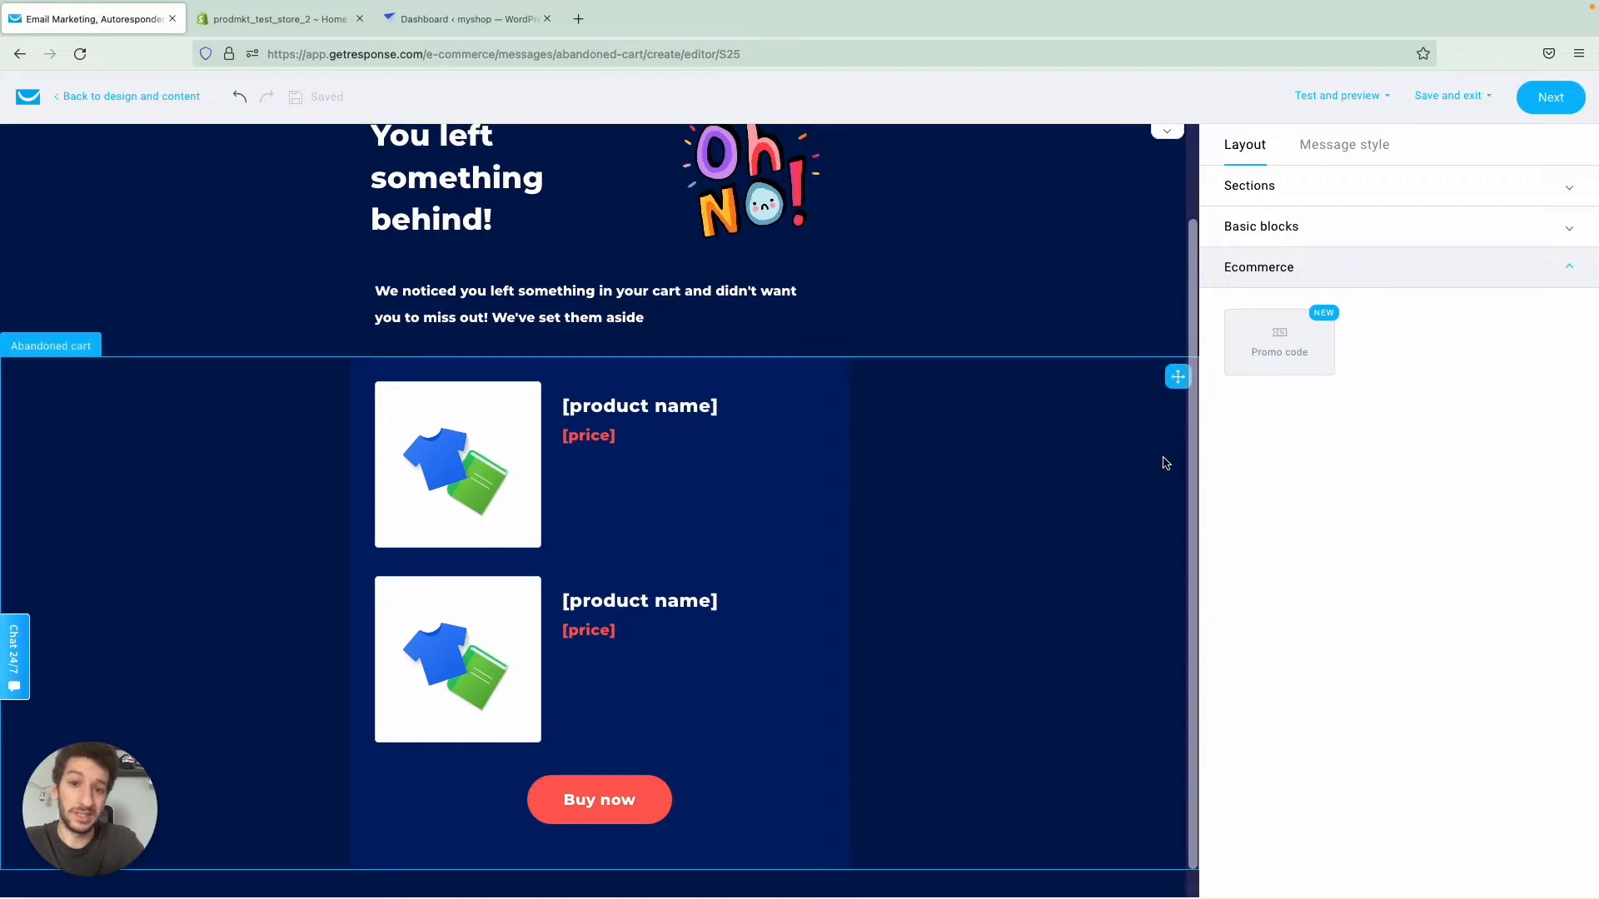
{"action": "scroll", "coordinate": [1165, 464], "scroll_direction": "up", "scroll_amount": 3}
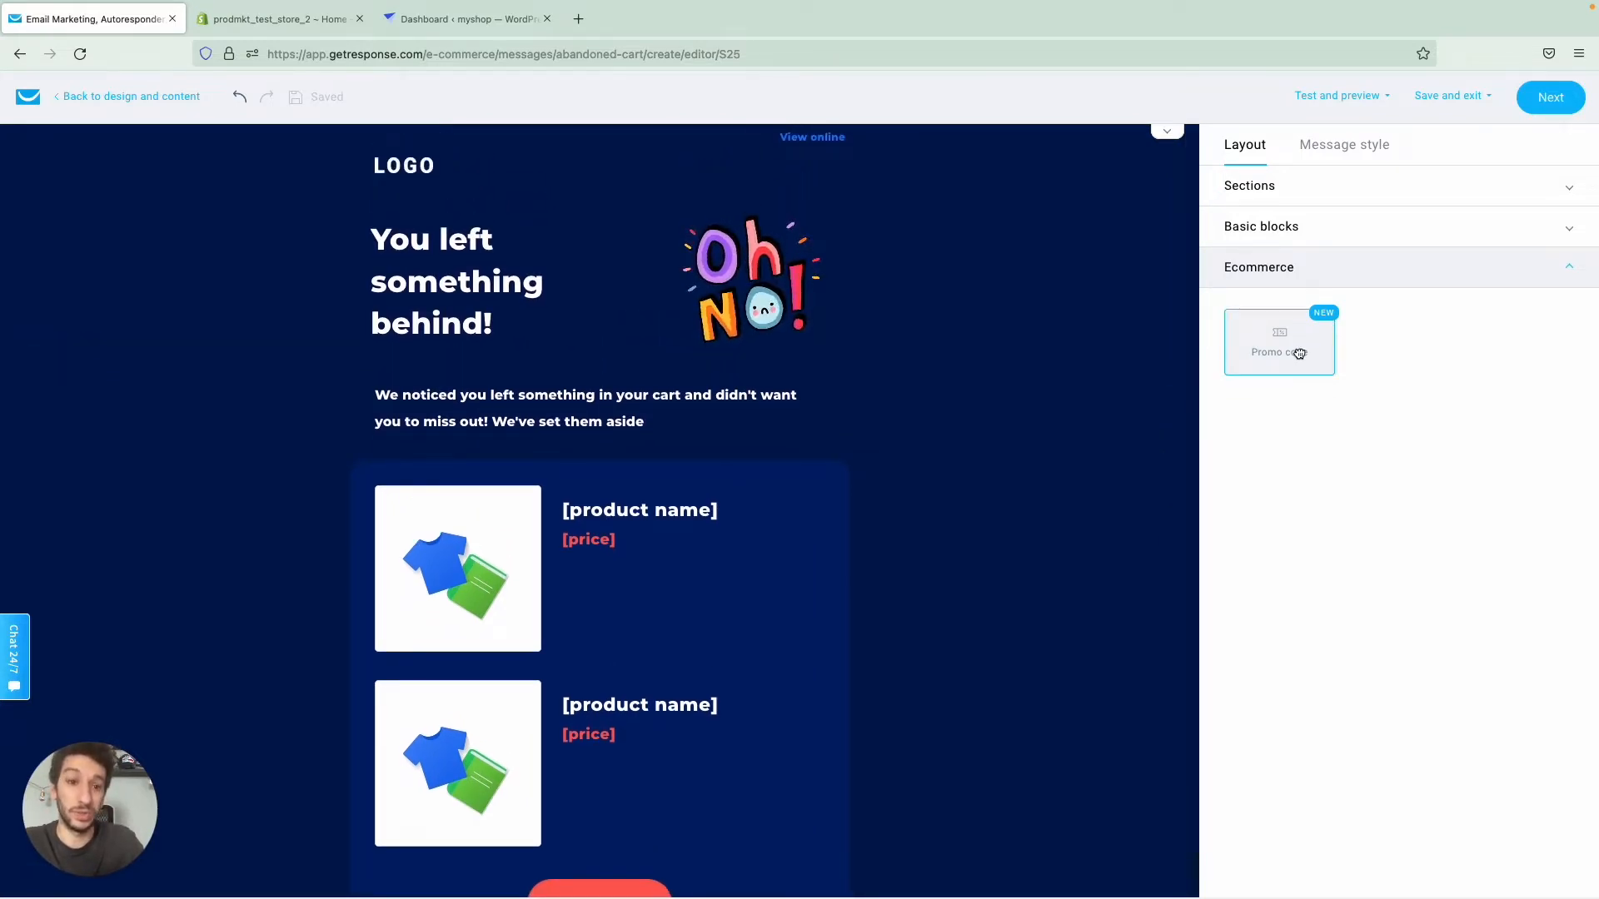
{"action": "left_click_drag", "start_coordinate": [1299, 353], "coordinate": [667, 435]}
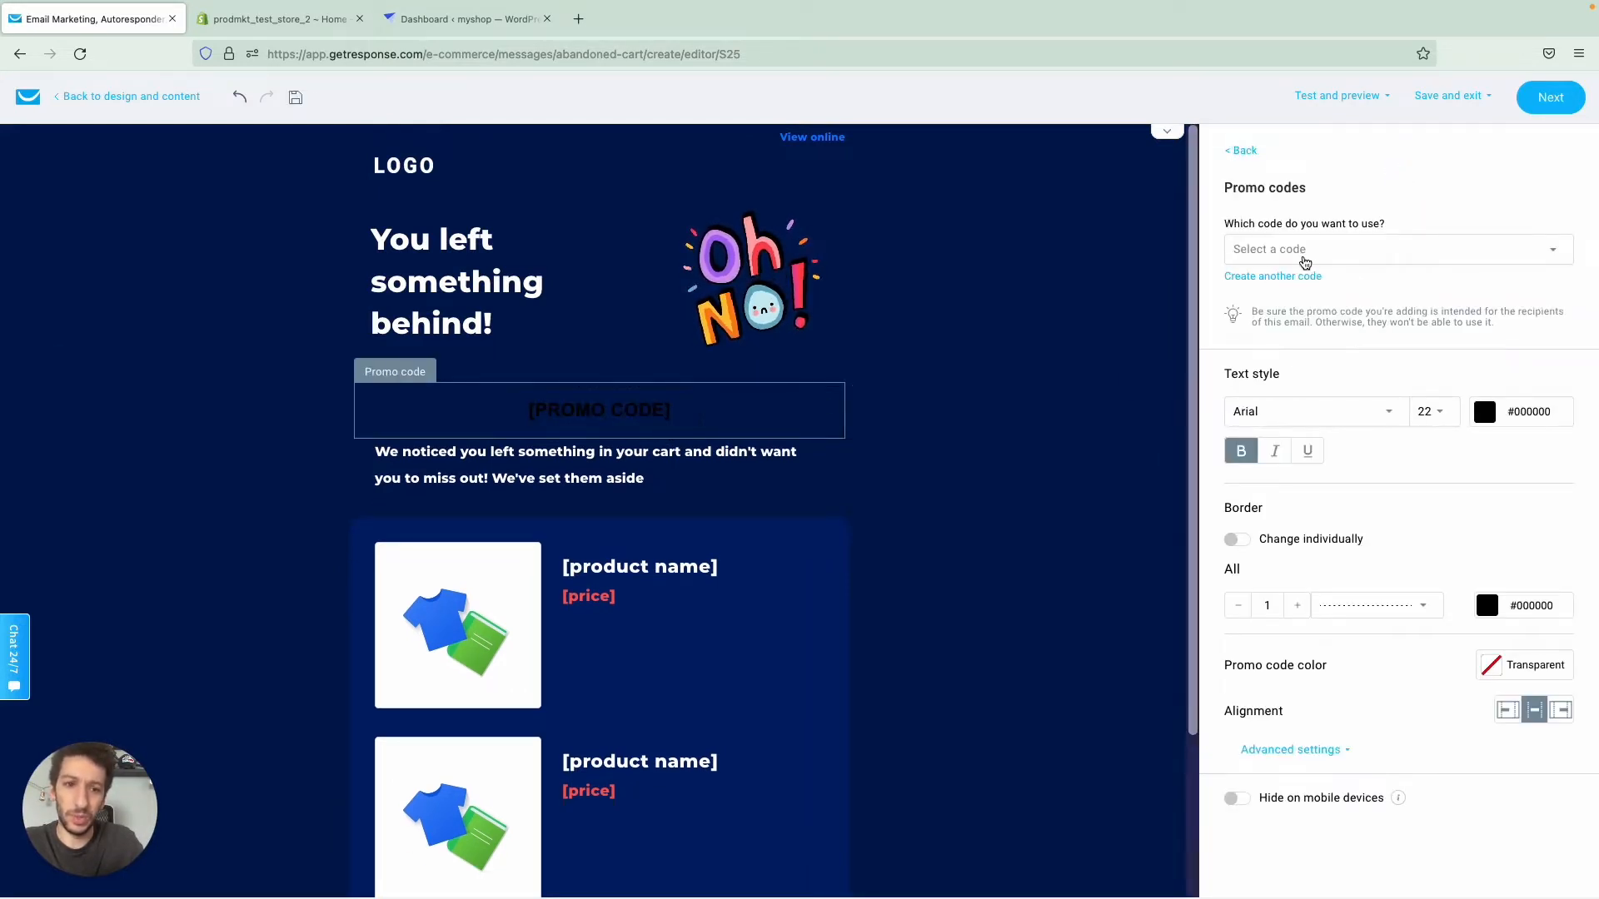
{"action": "left_click", "coordinate": [1305, 263]}
{"action": "left_click", "coordinate": [1296, 305]}
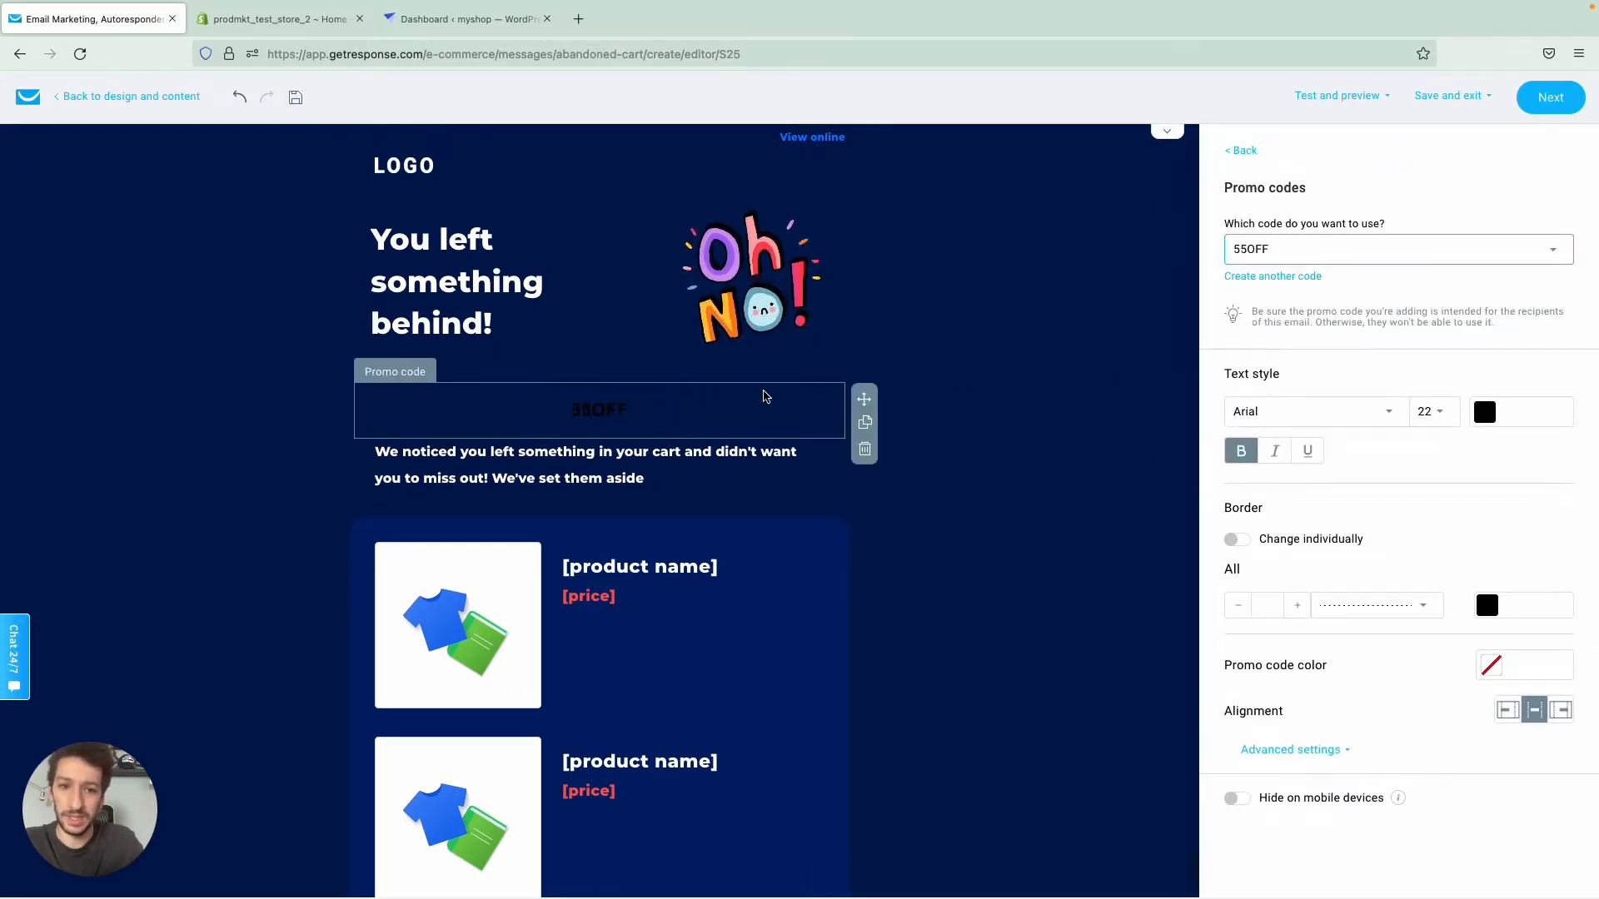
- Set the promo code's text color and border color to white (#FFFFFF), keeping 55OFF as the selected code
{"action": "left_click", "coordinate": [1499, 413]}
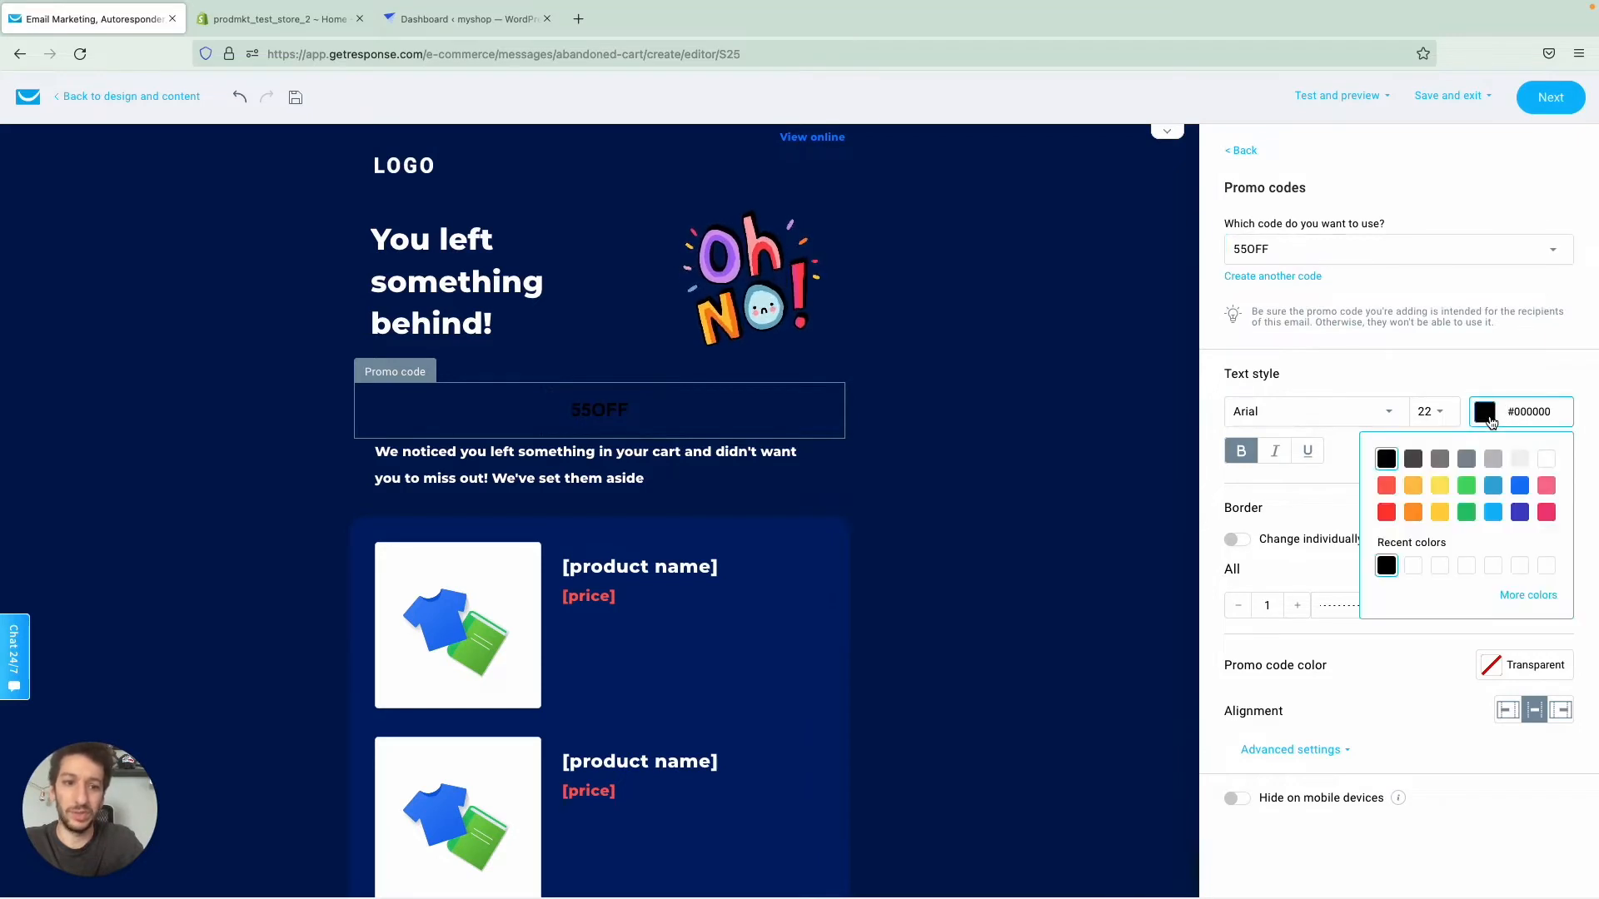
{"action": "left_click", "coordinate": [1547, 460]}
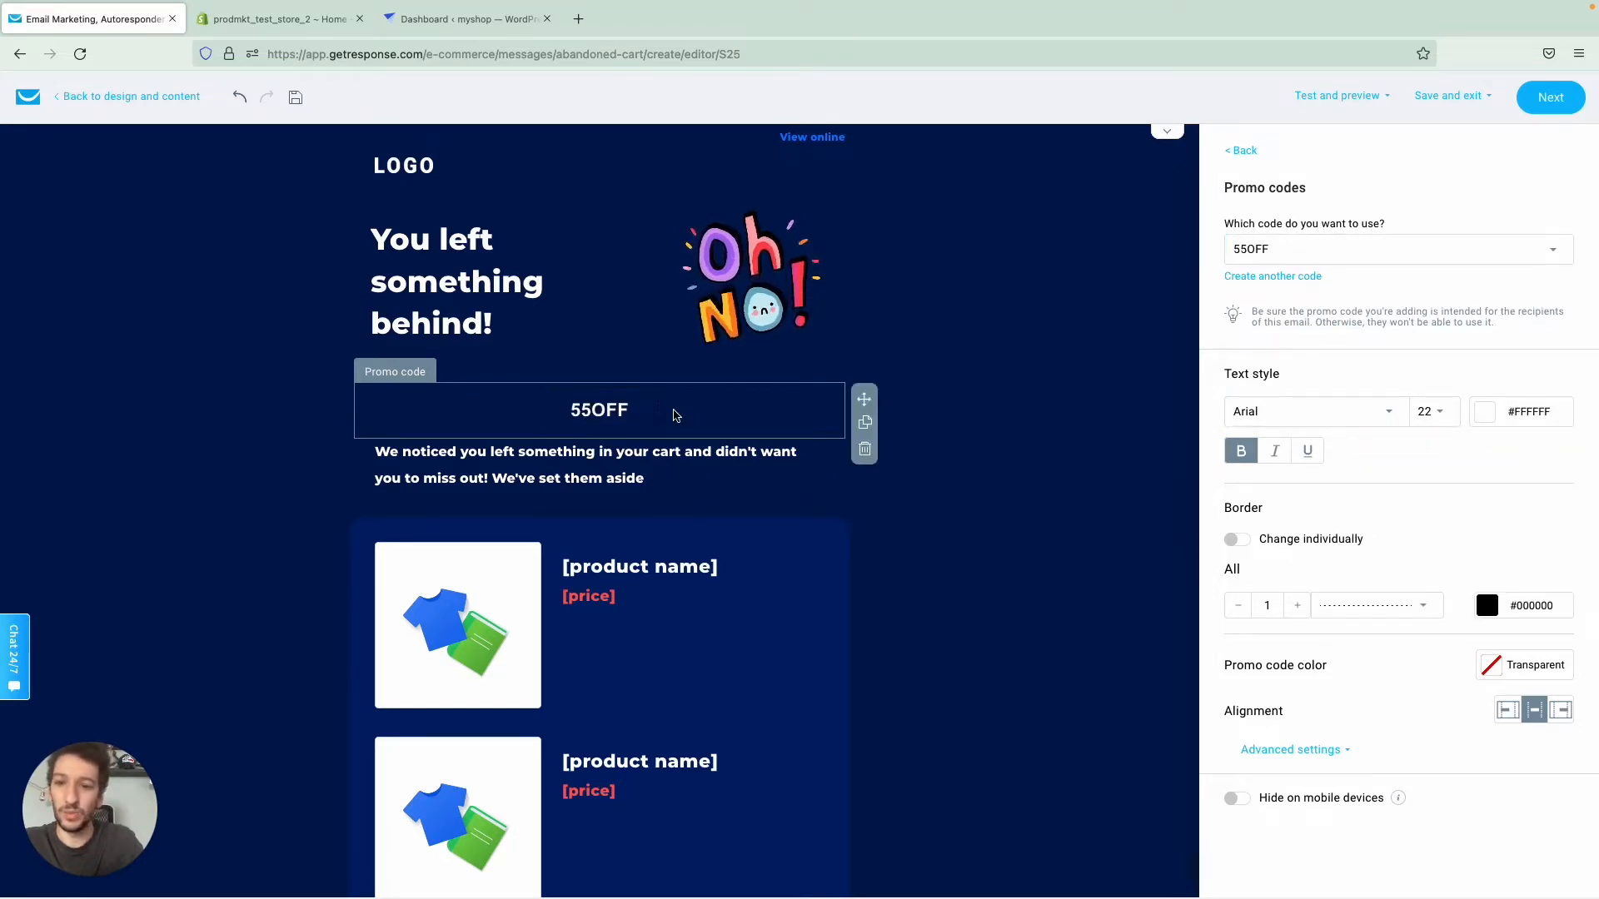
{"action": "left_click", "coordinate": [1489, 609]}
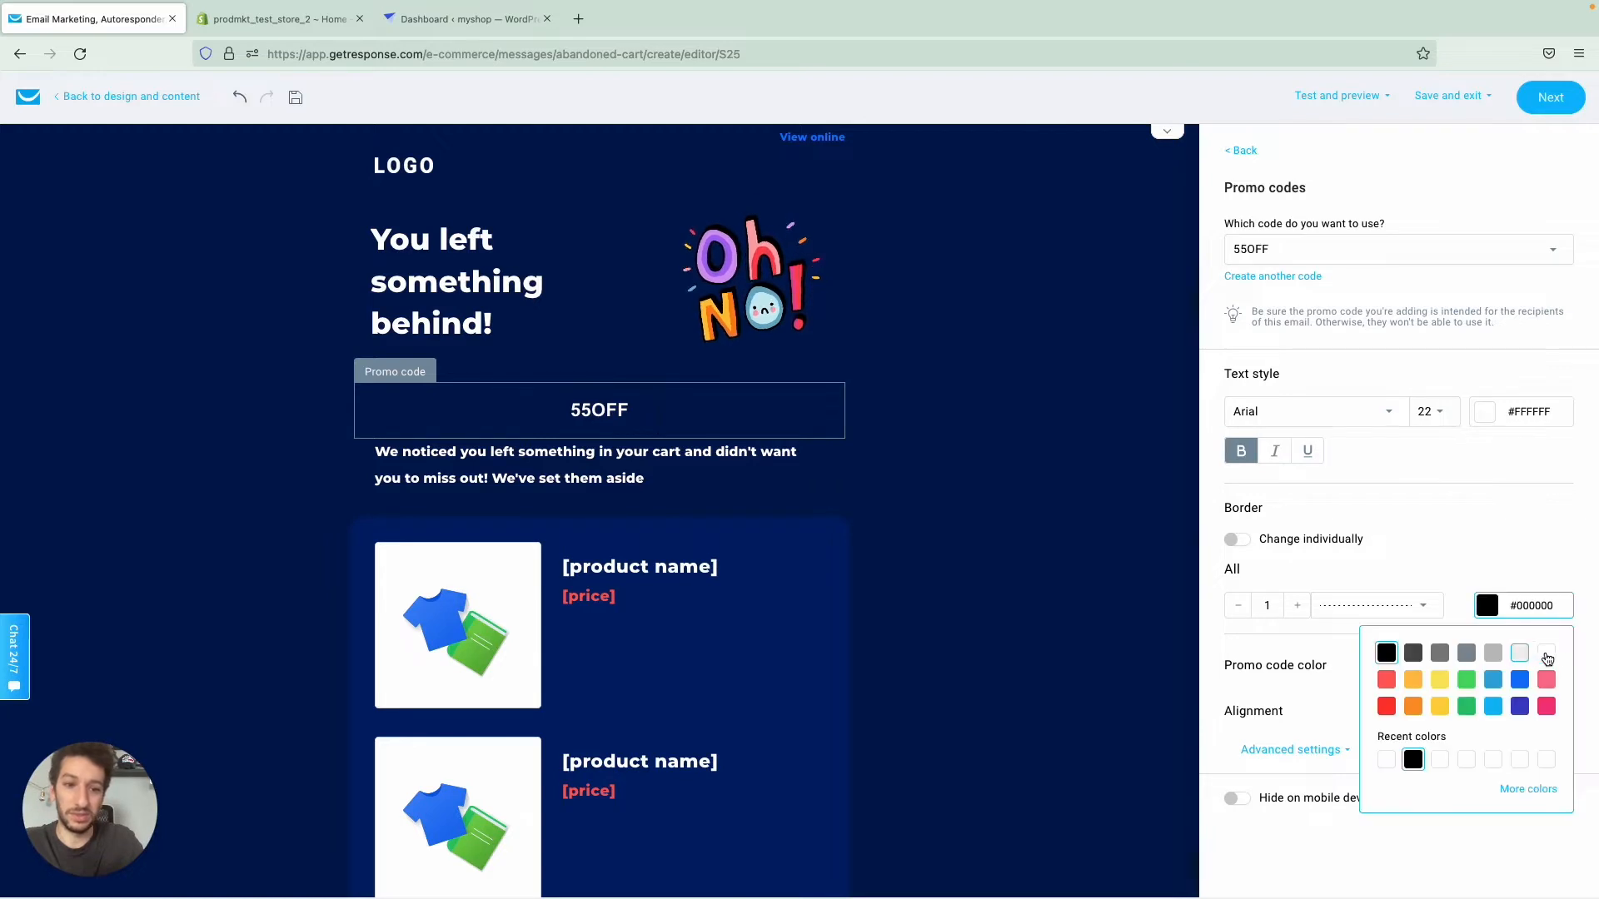
{"action": "left_click", "coordinate": [1547, 653]}
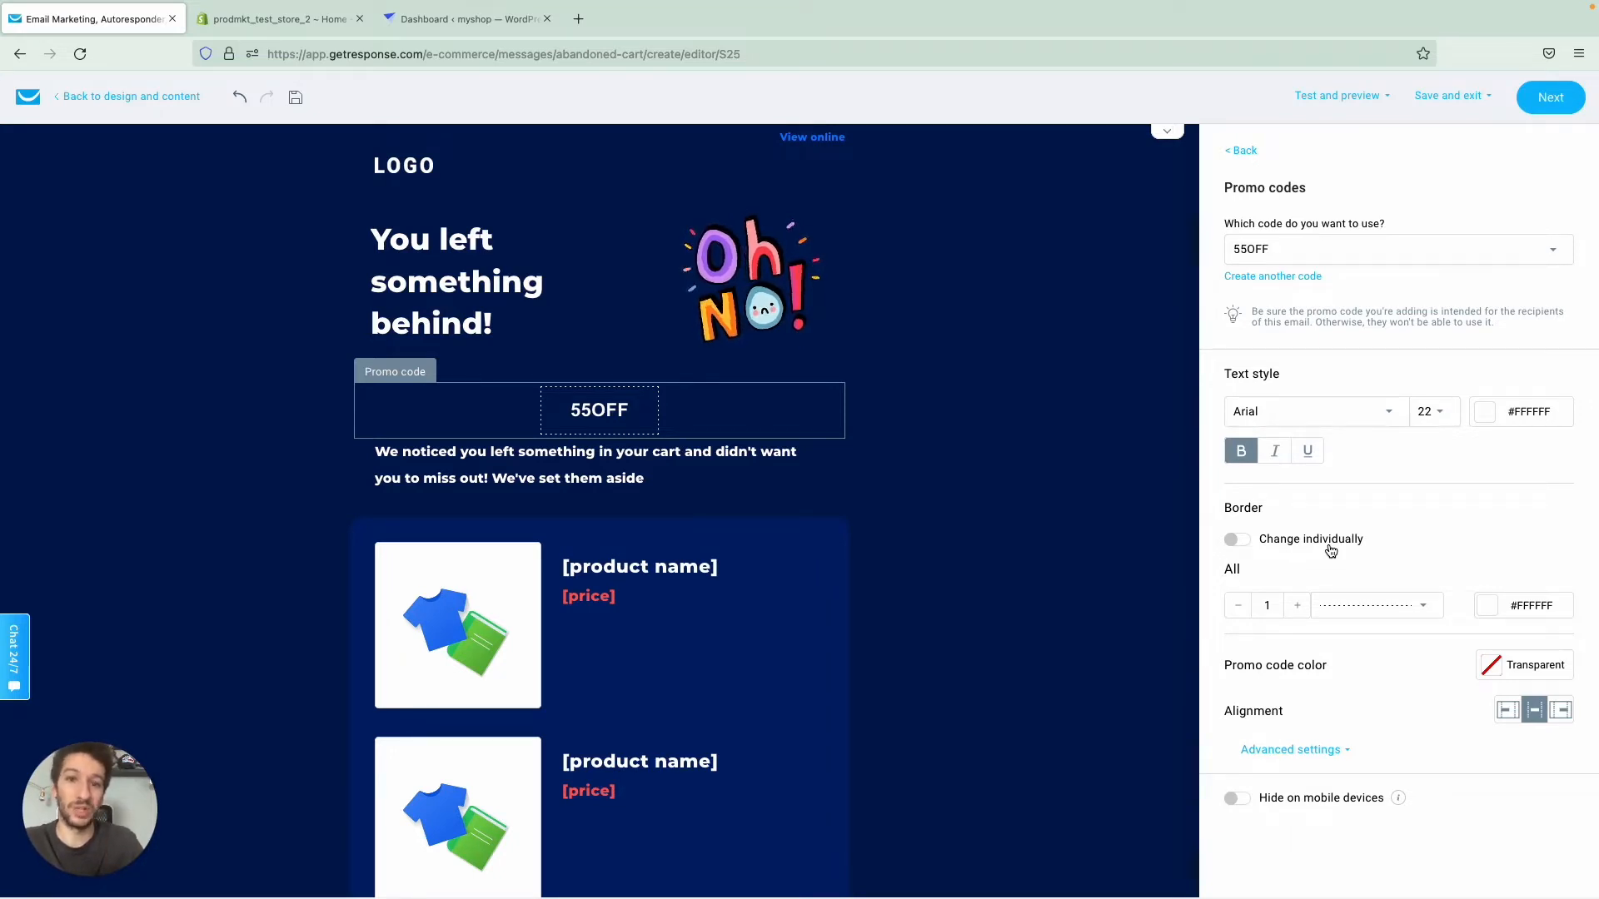
{"action": "left_click", "coordinate": [1316, 249]}
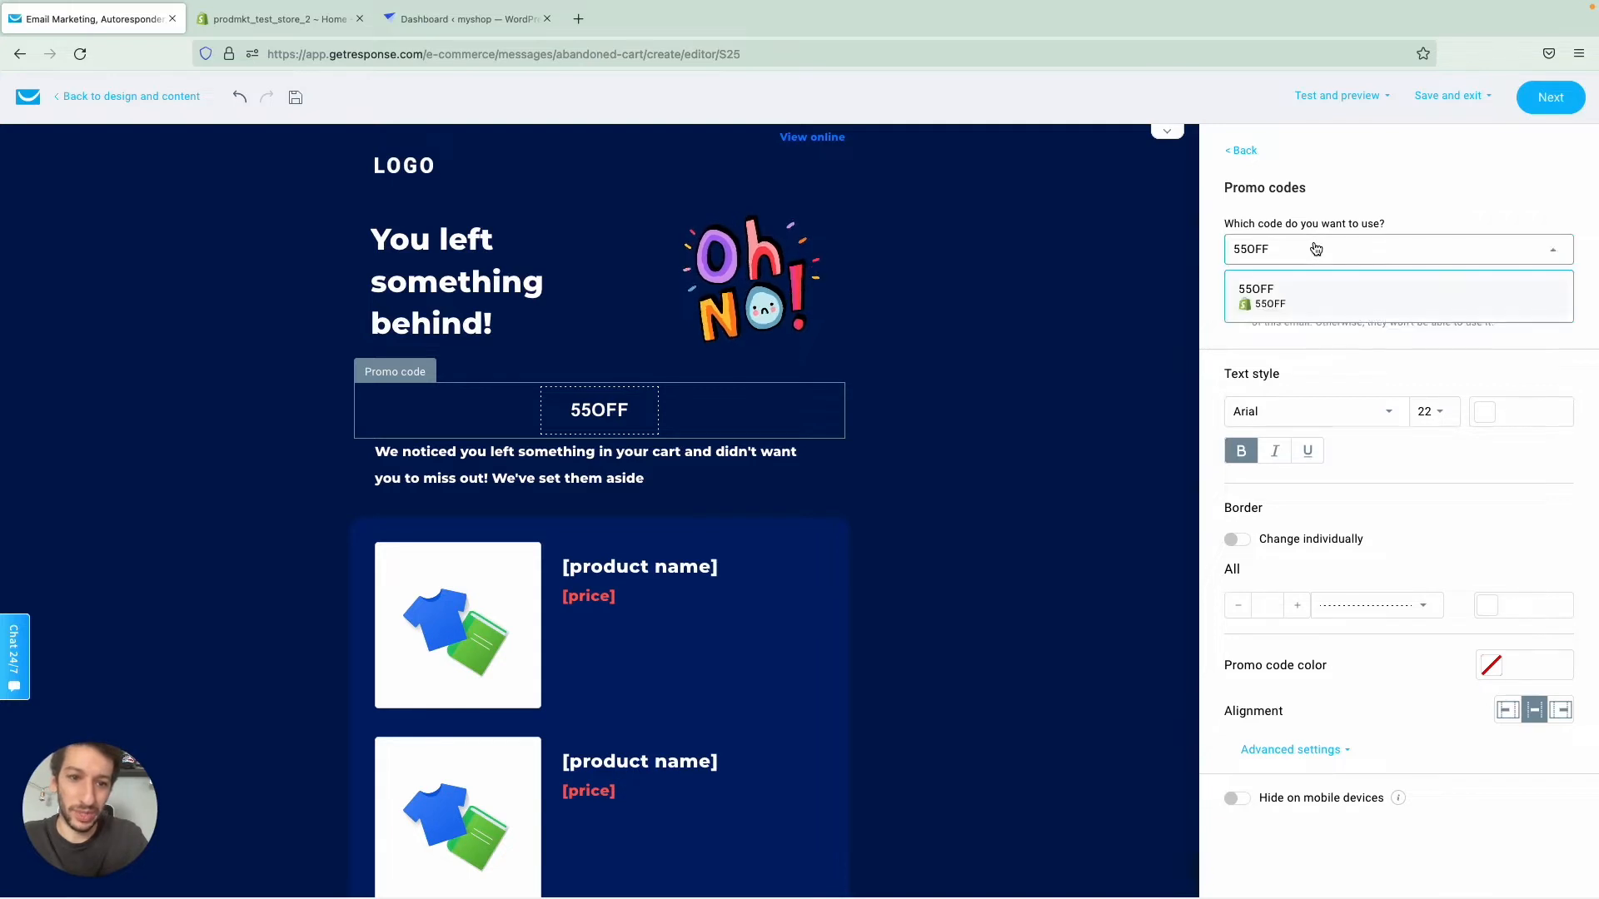
{"action": "left_click", "coordinate": [1316, 249]}
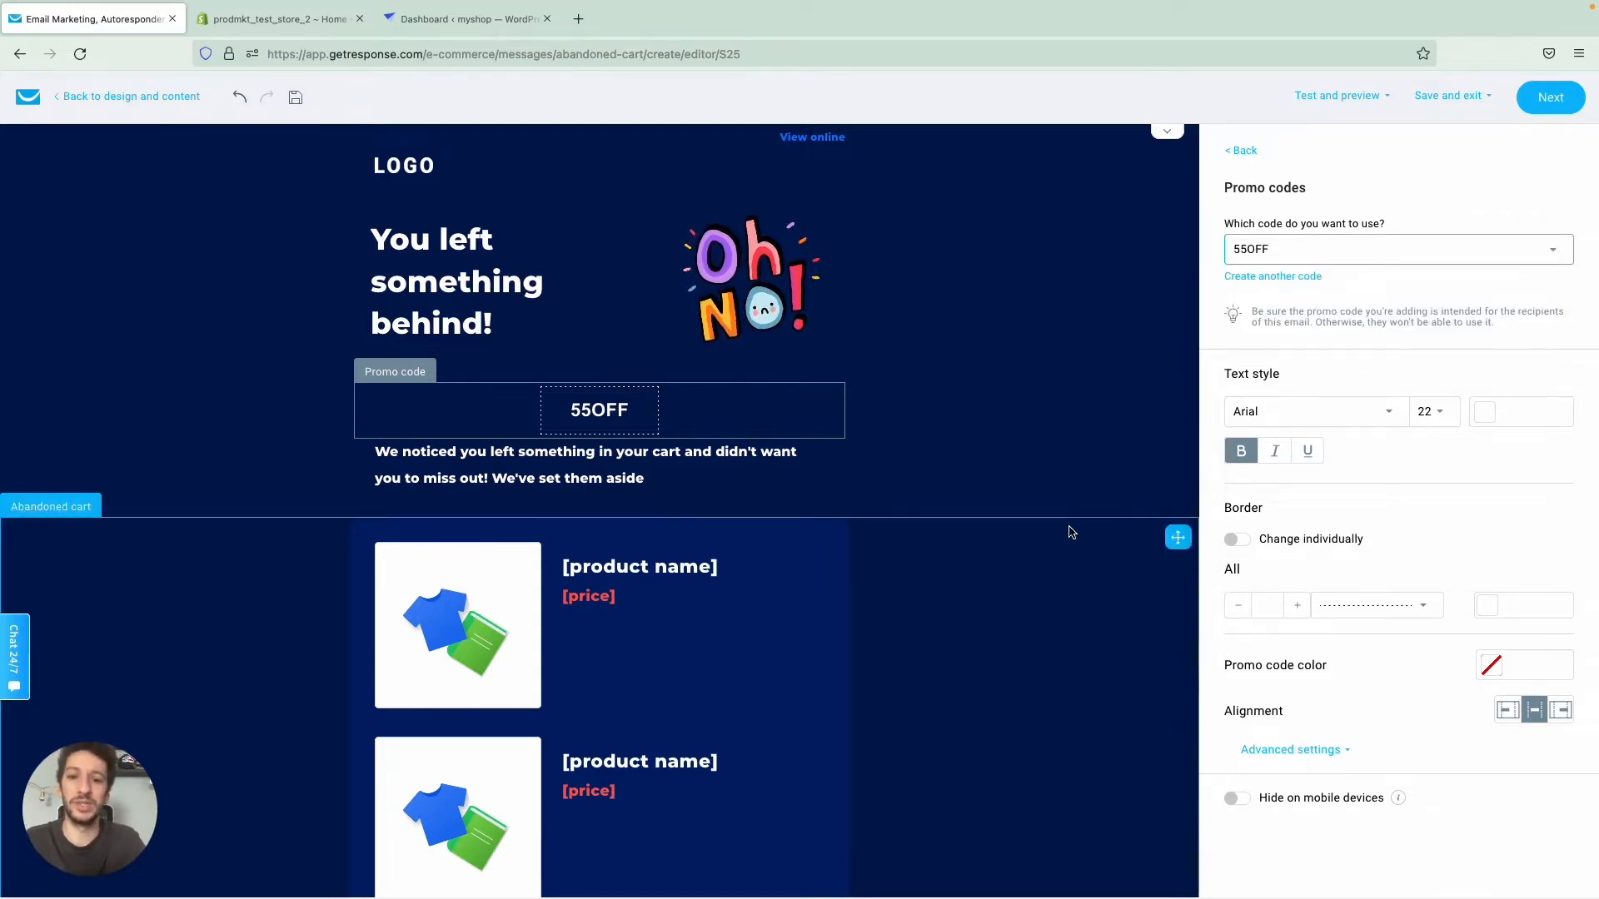
- Change the abandoned cart block's layout to the grid that places the two products side by side
{"action": "scroll", "coordinate": [1071, 533], "scroll_direction": "down", "scroll_amount": 1}
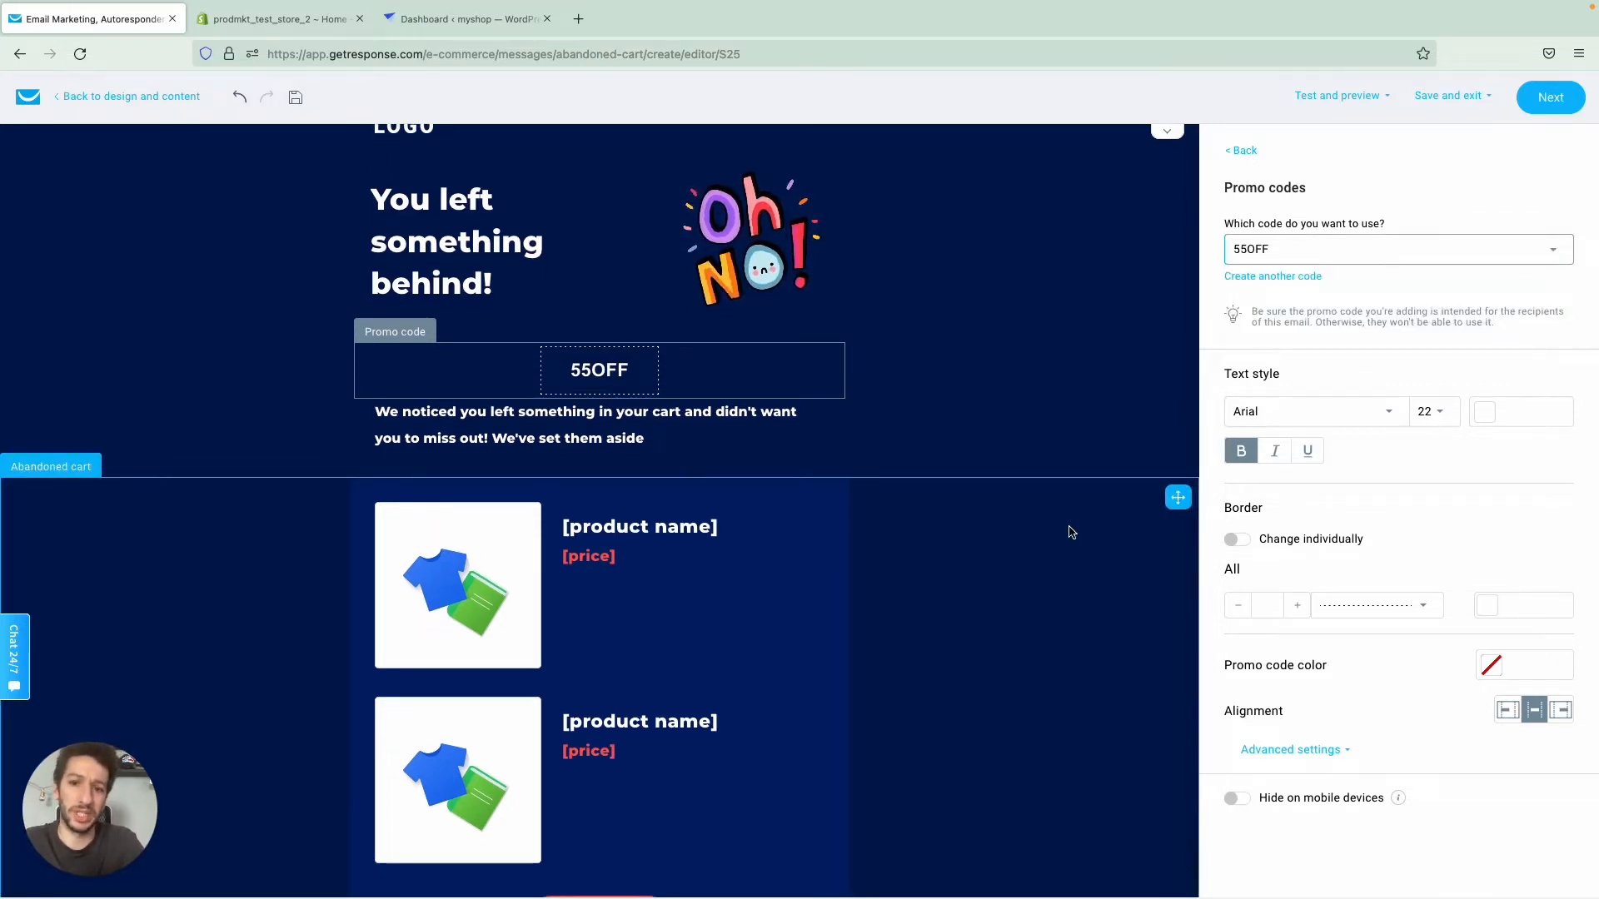
{"action": "scroll", "coordinate": [1070, 531], "scroll_direction": "down", "scroll_amount": 4}
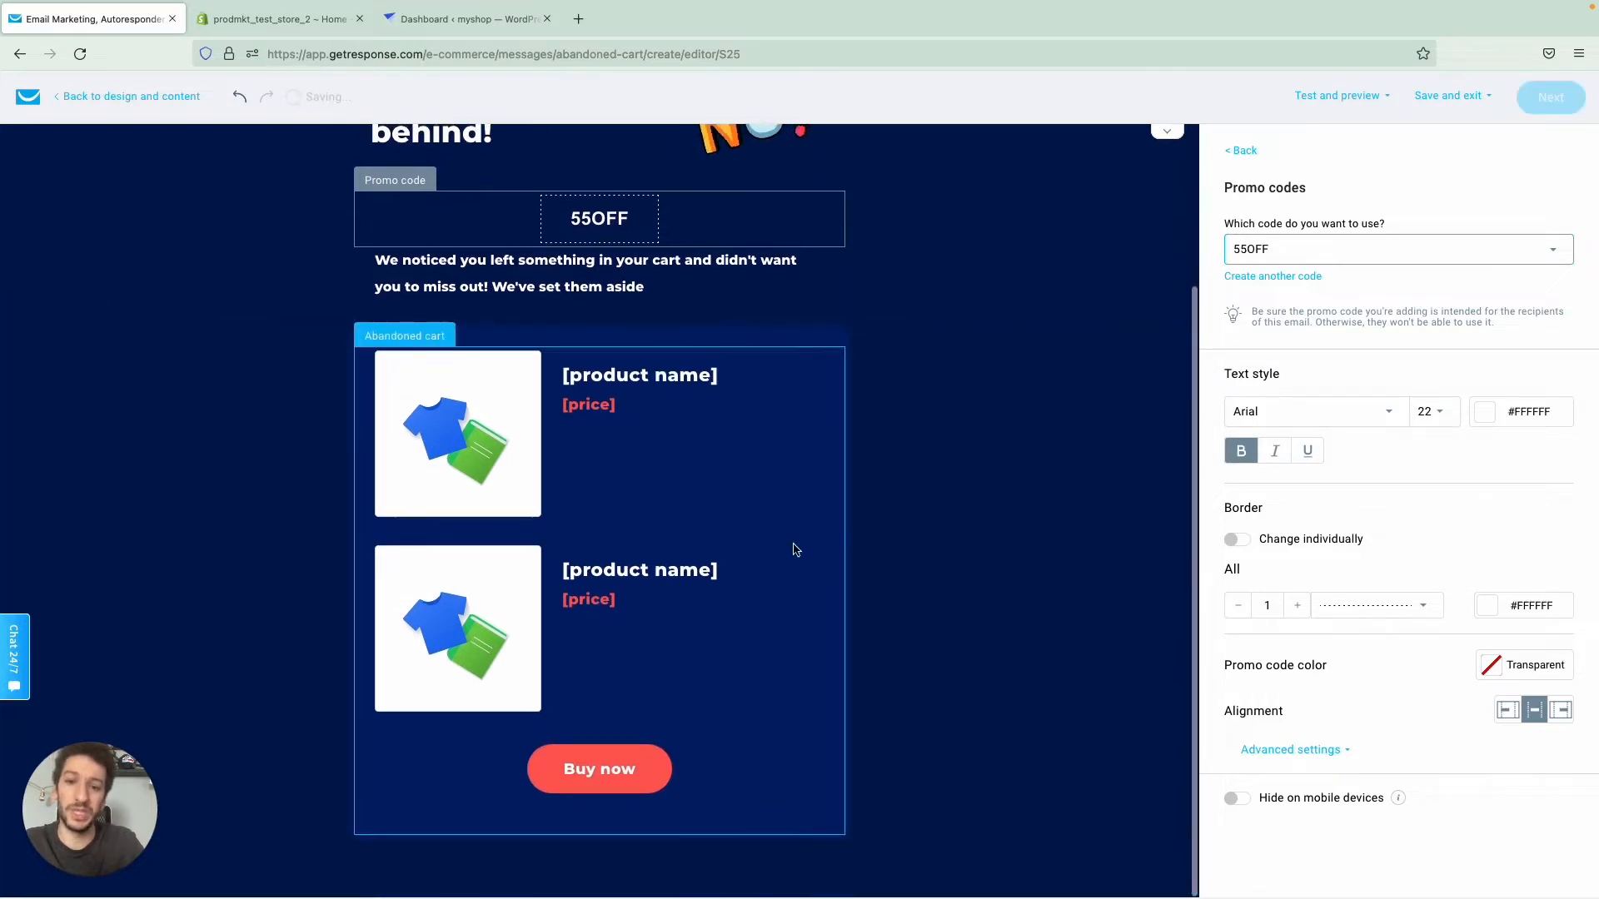
{"action": "left_click", "coordinate": [696, 429]}
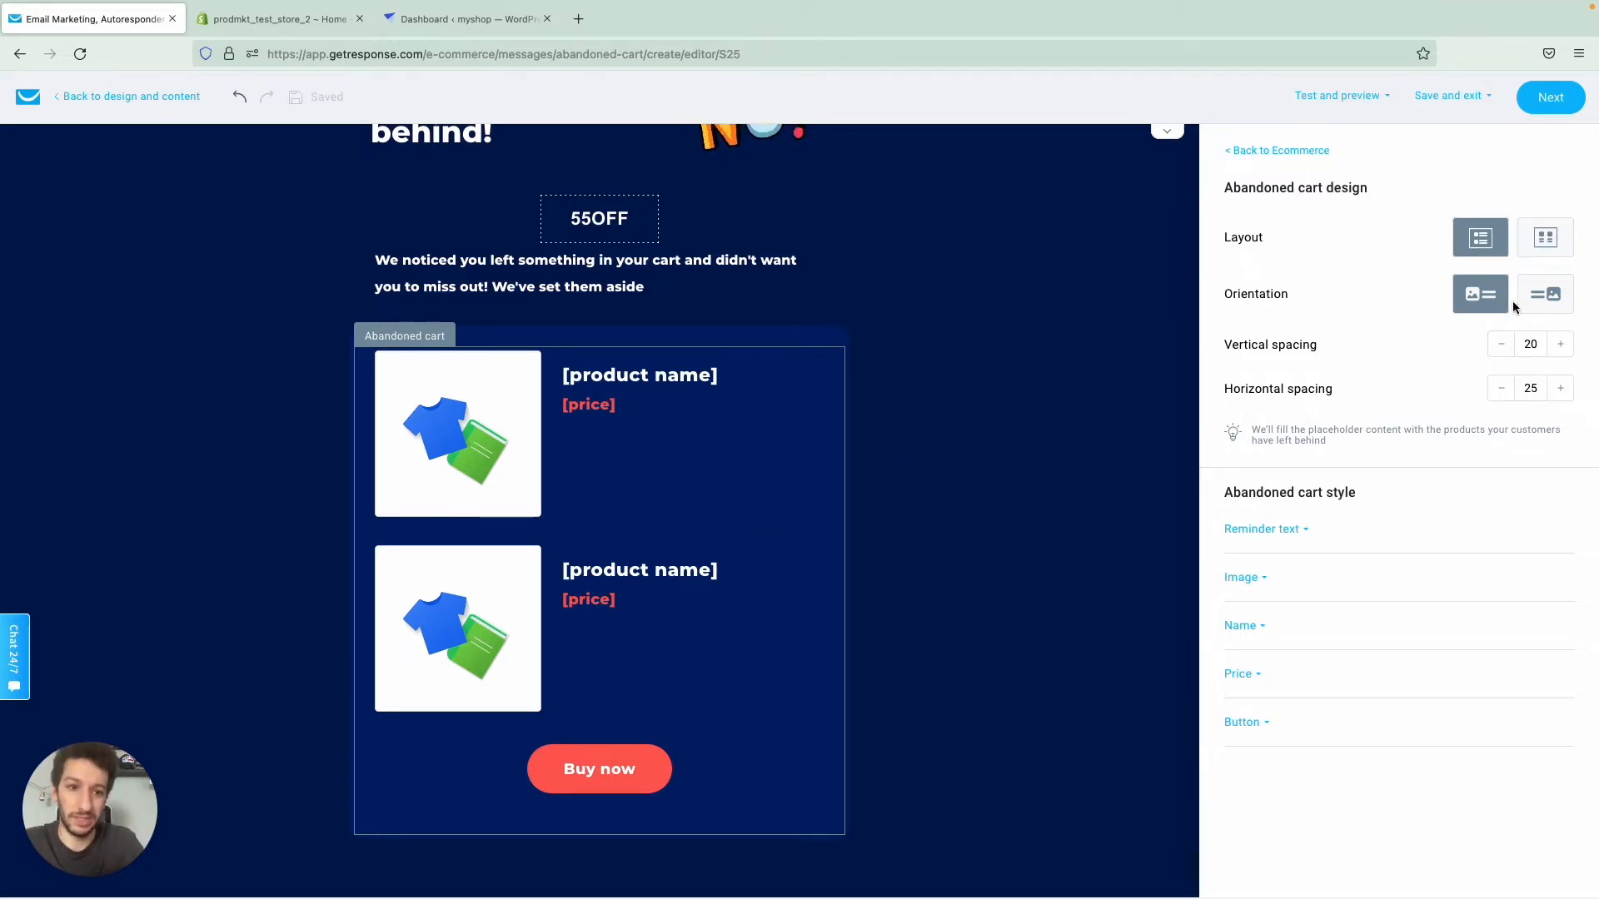
{"action": "left_click", "coordinate": [1543, 242]}
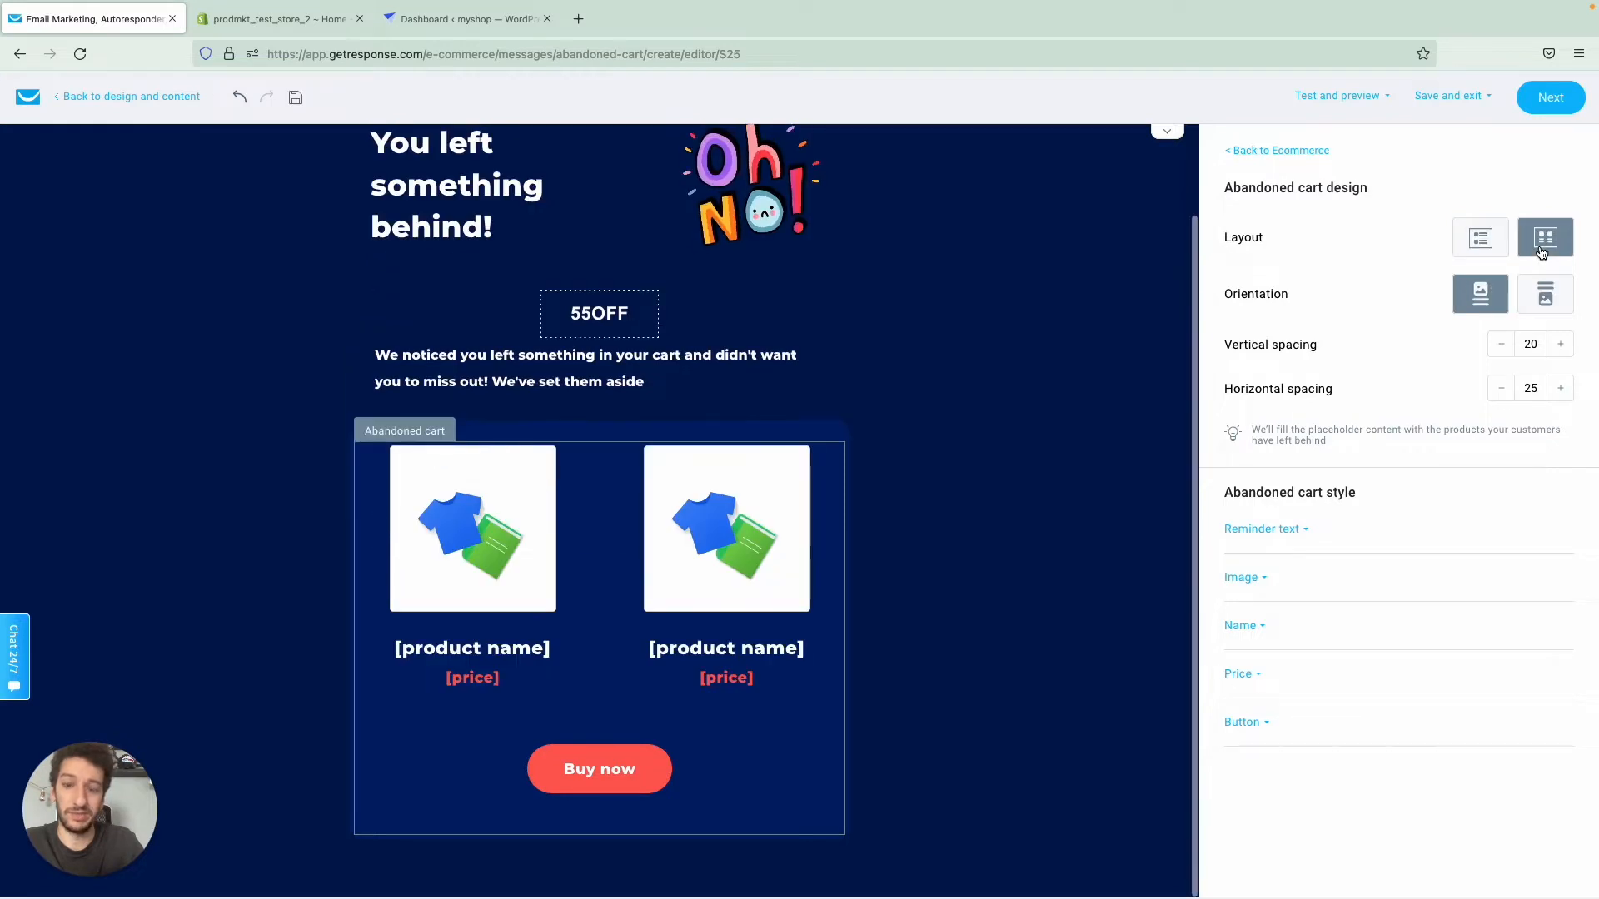
{"action": "scroll", "coordinate": [1006, 496], "scroll_direction": "up", "scroll_amount": 2}
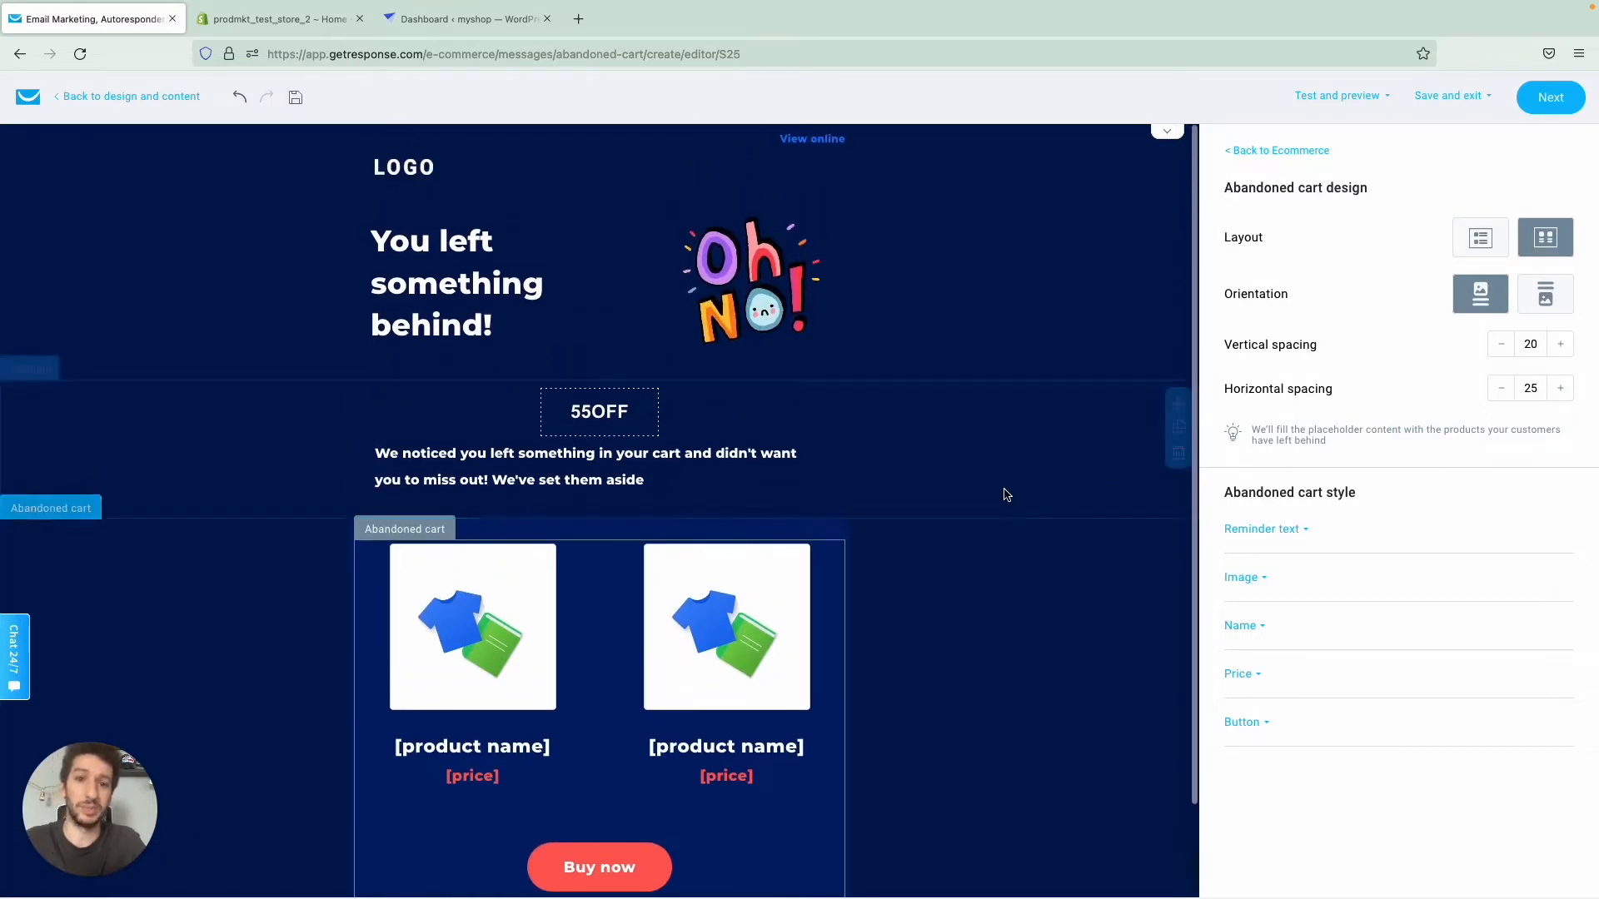
- Look through the available sections and basic blocks, and try an image block below the promo code before deleting it
{"action": "left_click", "coordinate": [1277, 151]}
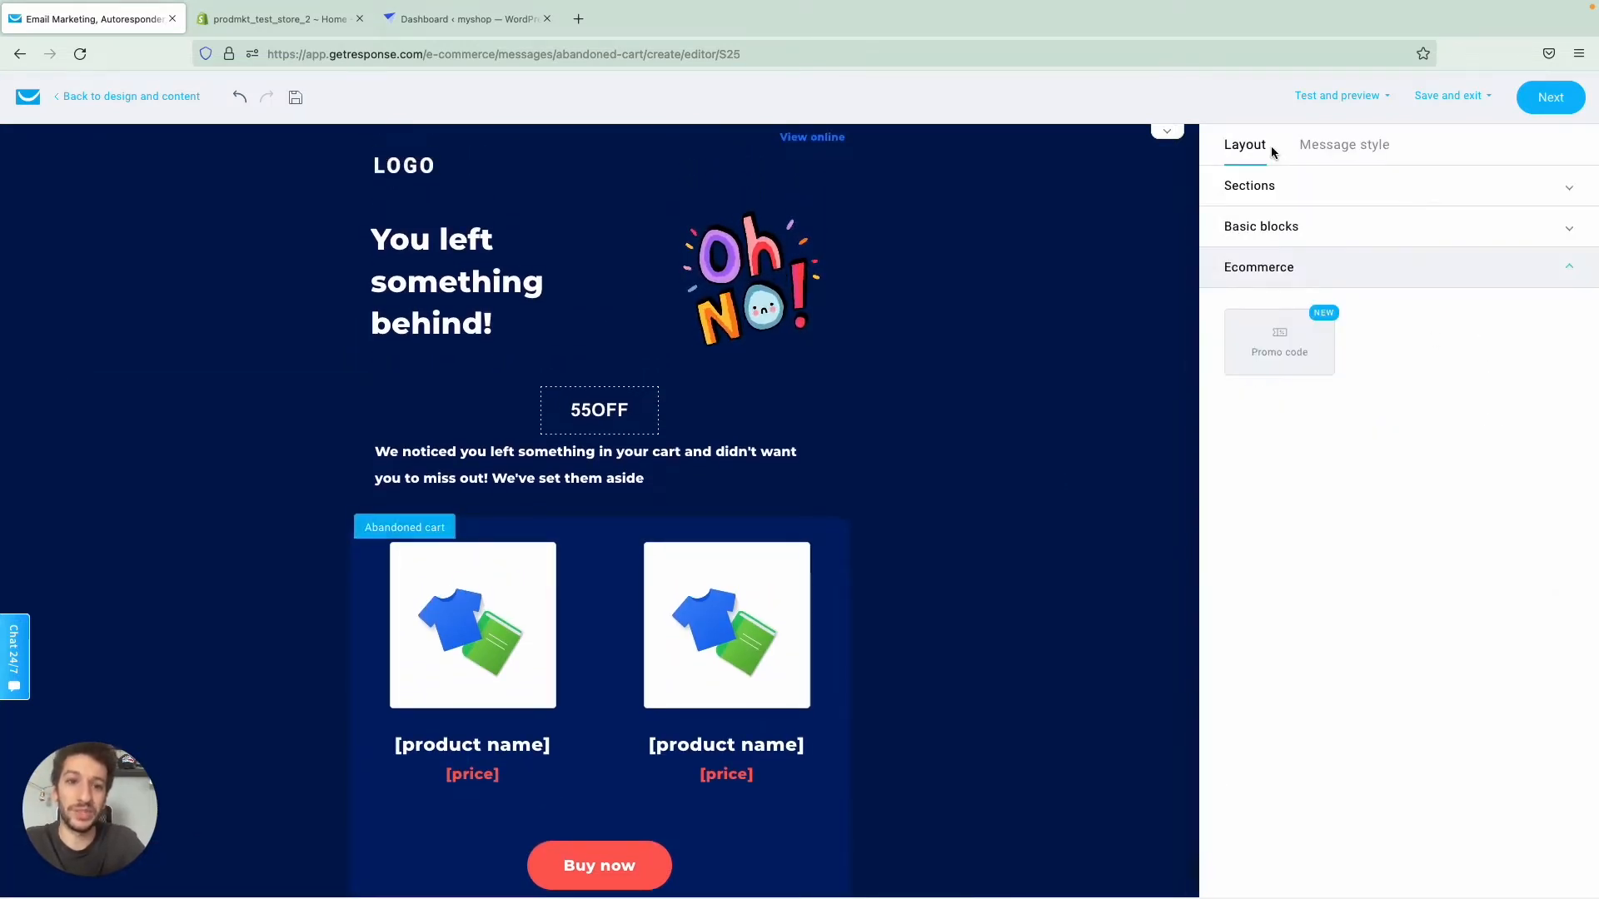
{"action": "left_click", "coordinate": [1251, 185]}
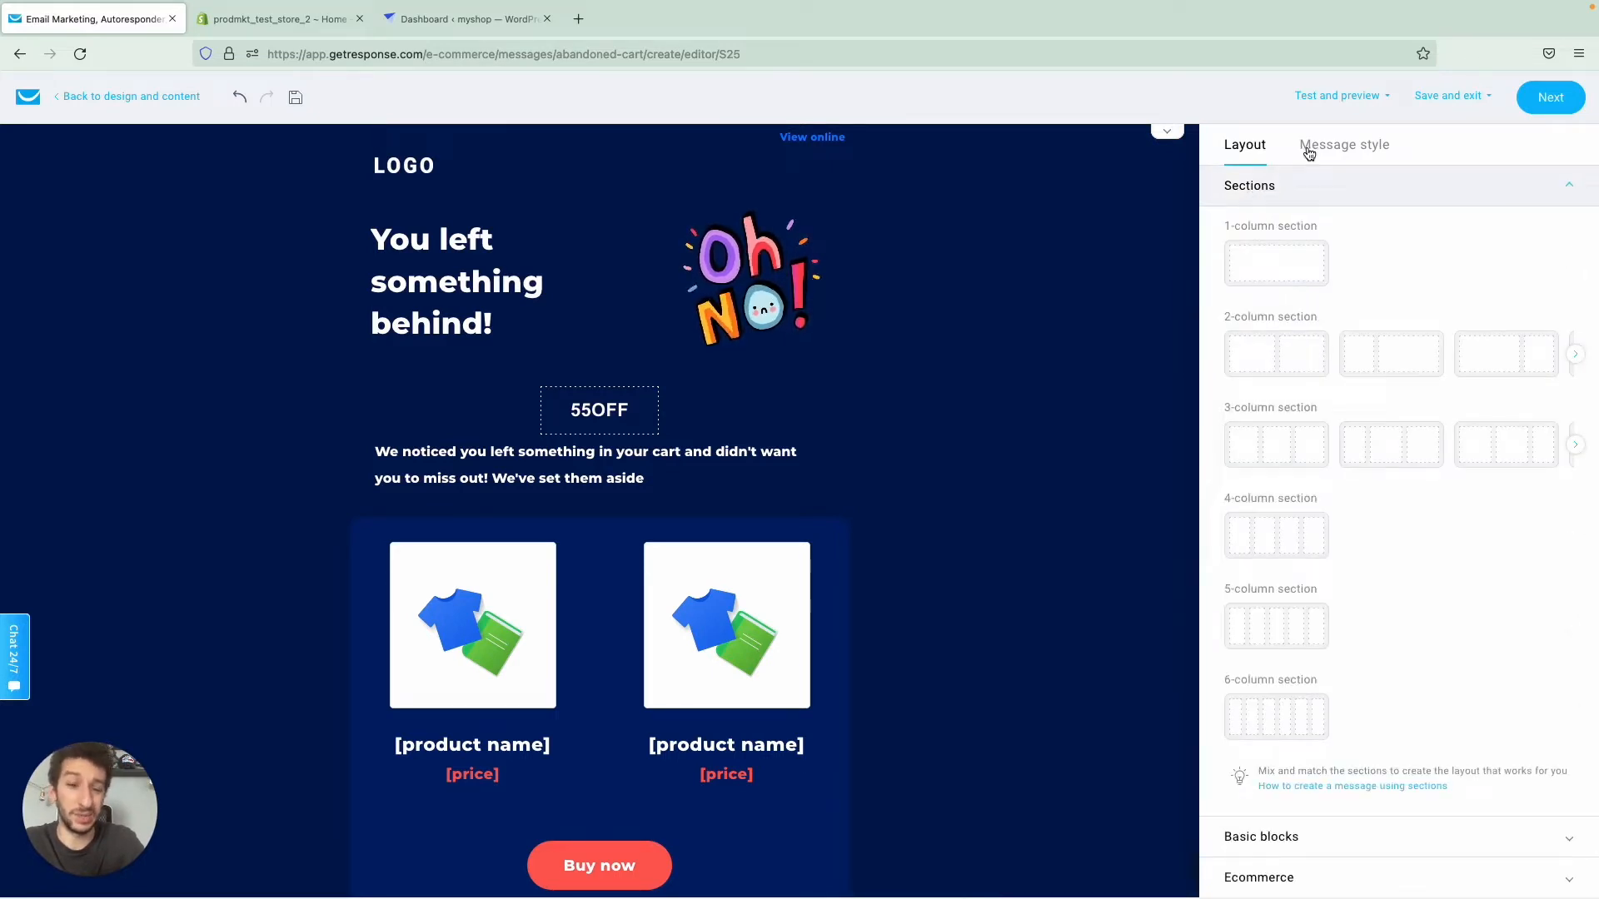
{"action": "scroll", "coordinate": [1290, 433], "scroll_direction": "down", "scroll_amount": 1}
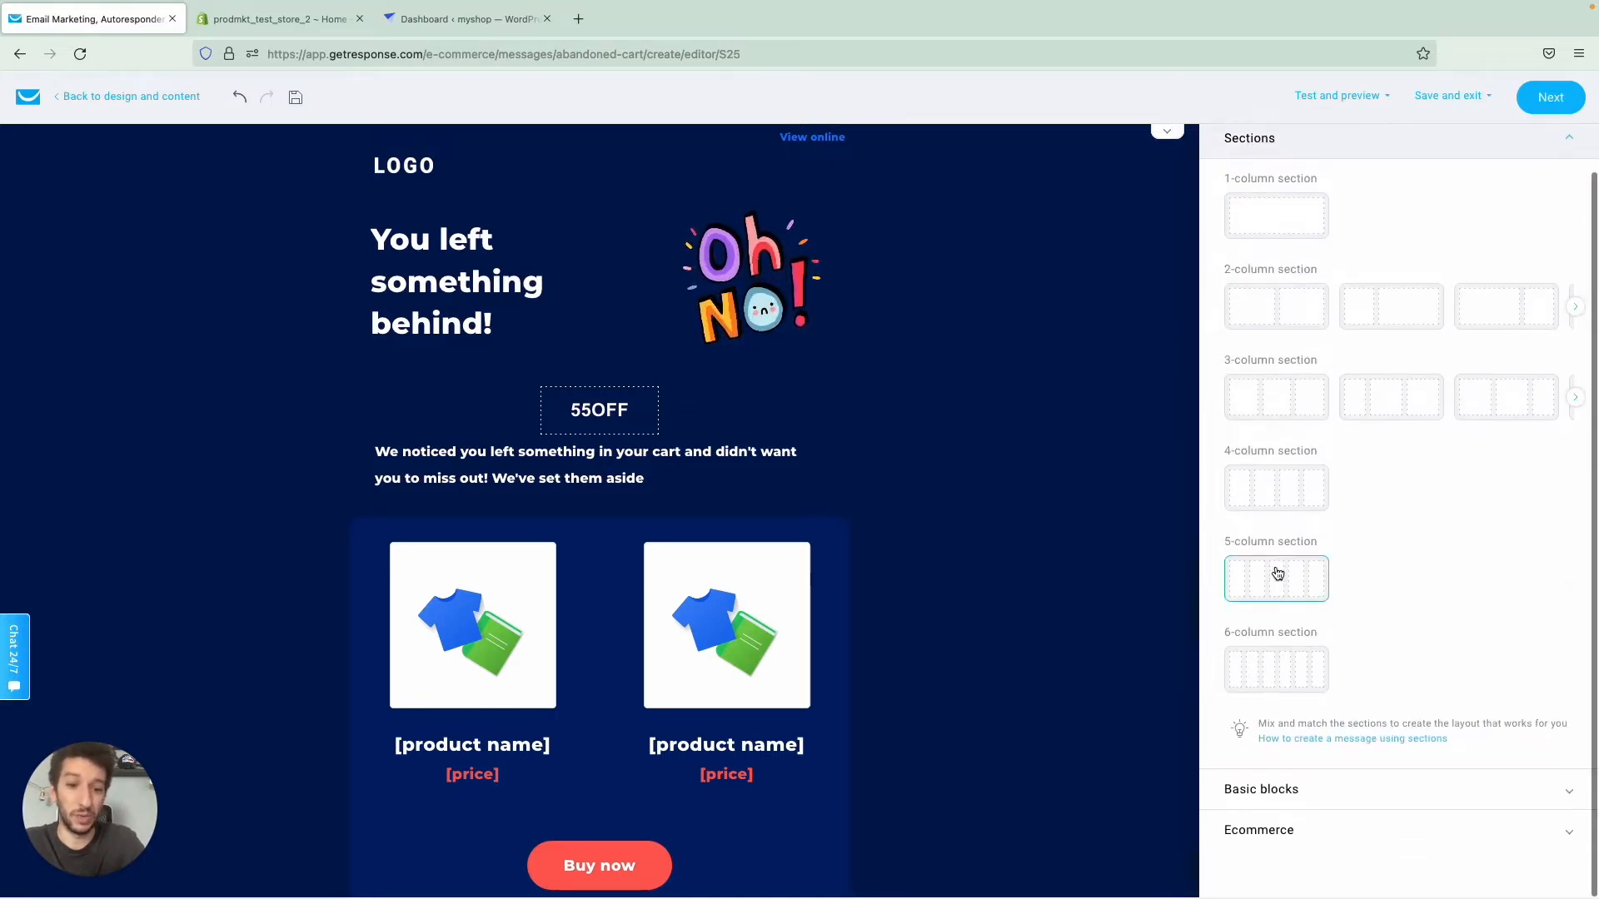
{"action": "left_click", "coordinate": [1242, 787]}
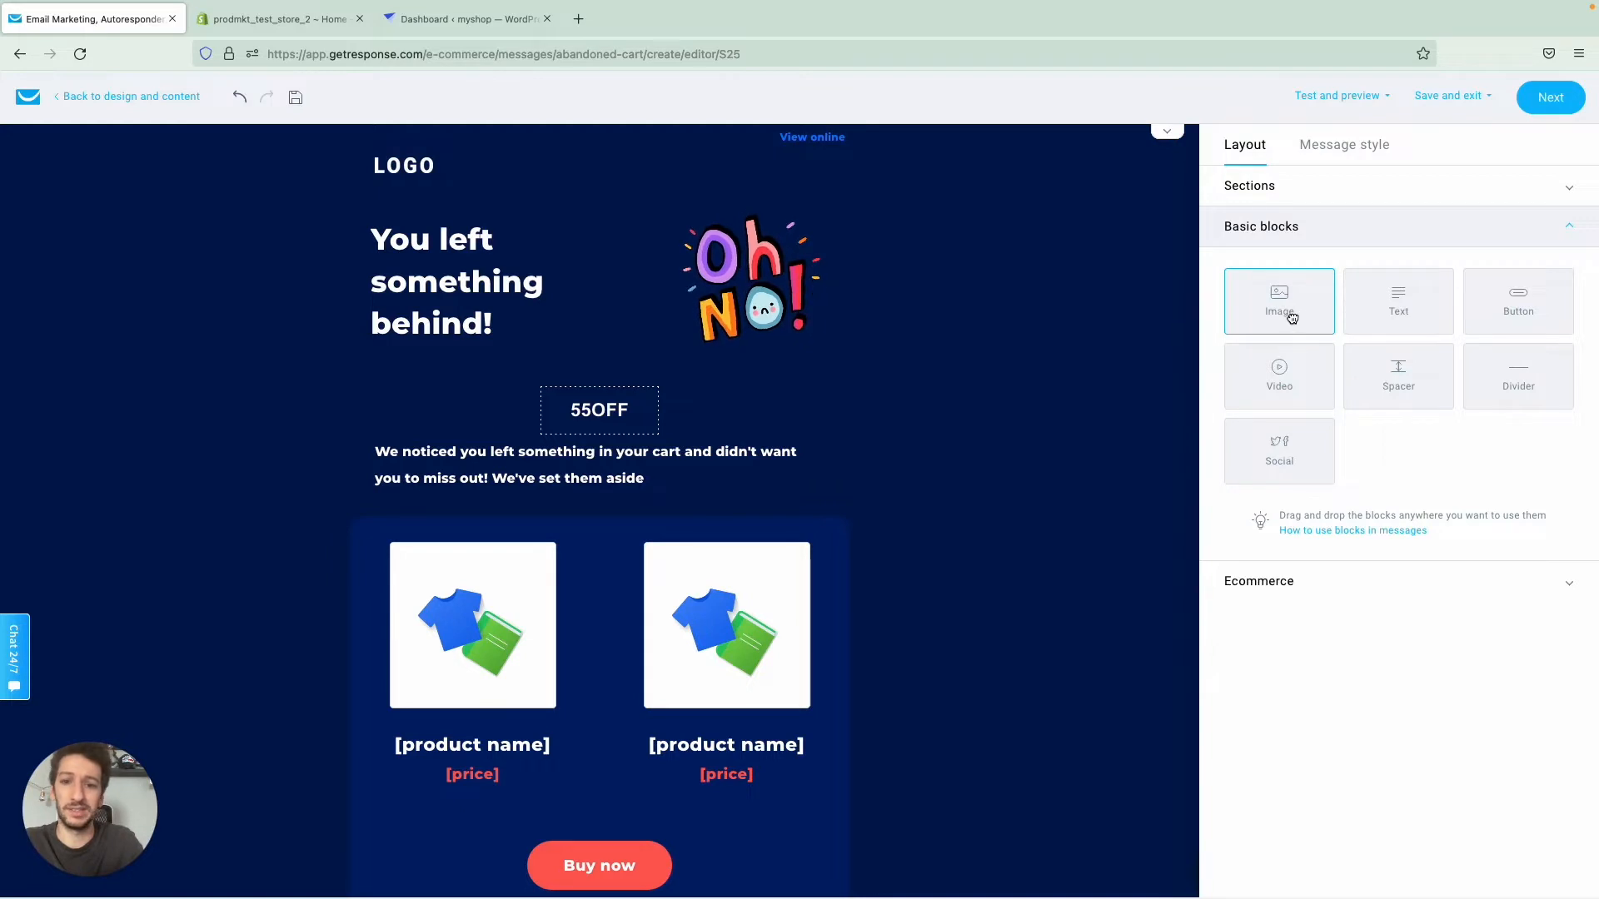
{"action": "left_click_drag", "start_coordinate": [1295, 315], "coordinate": [784, 439]}
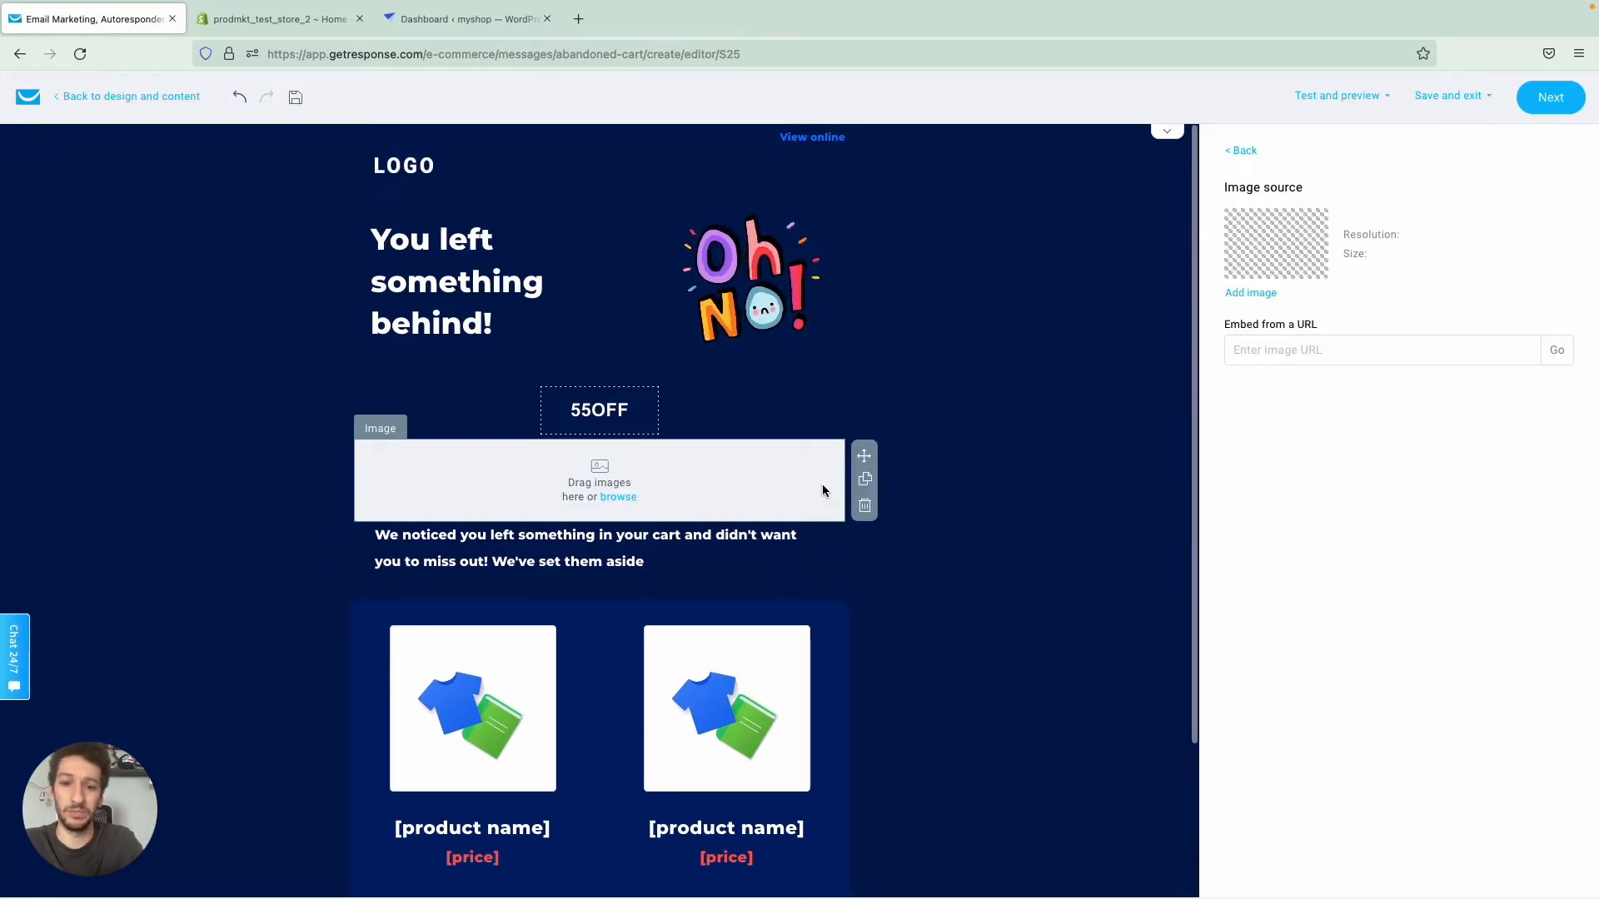
{"action": "left_click", "coordinate": [864, 508]}
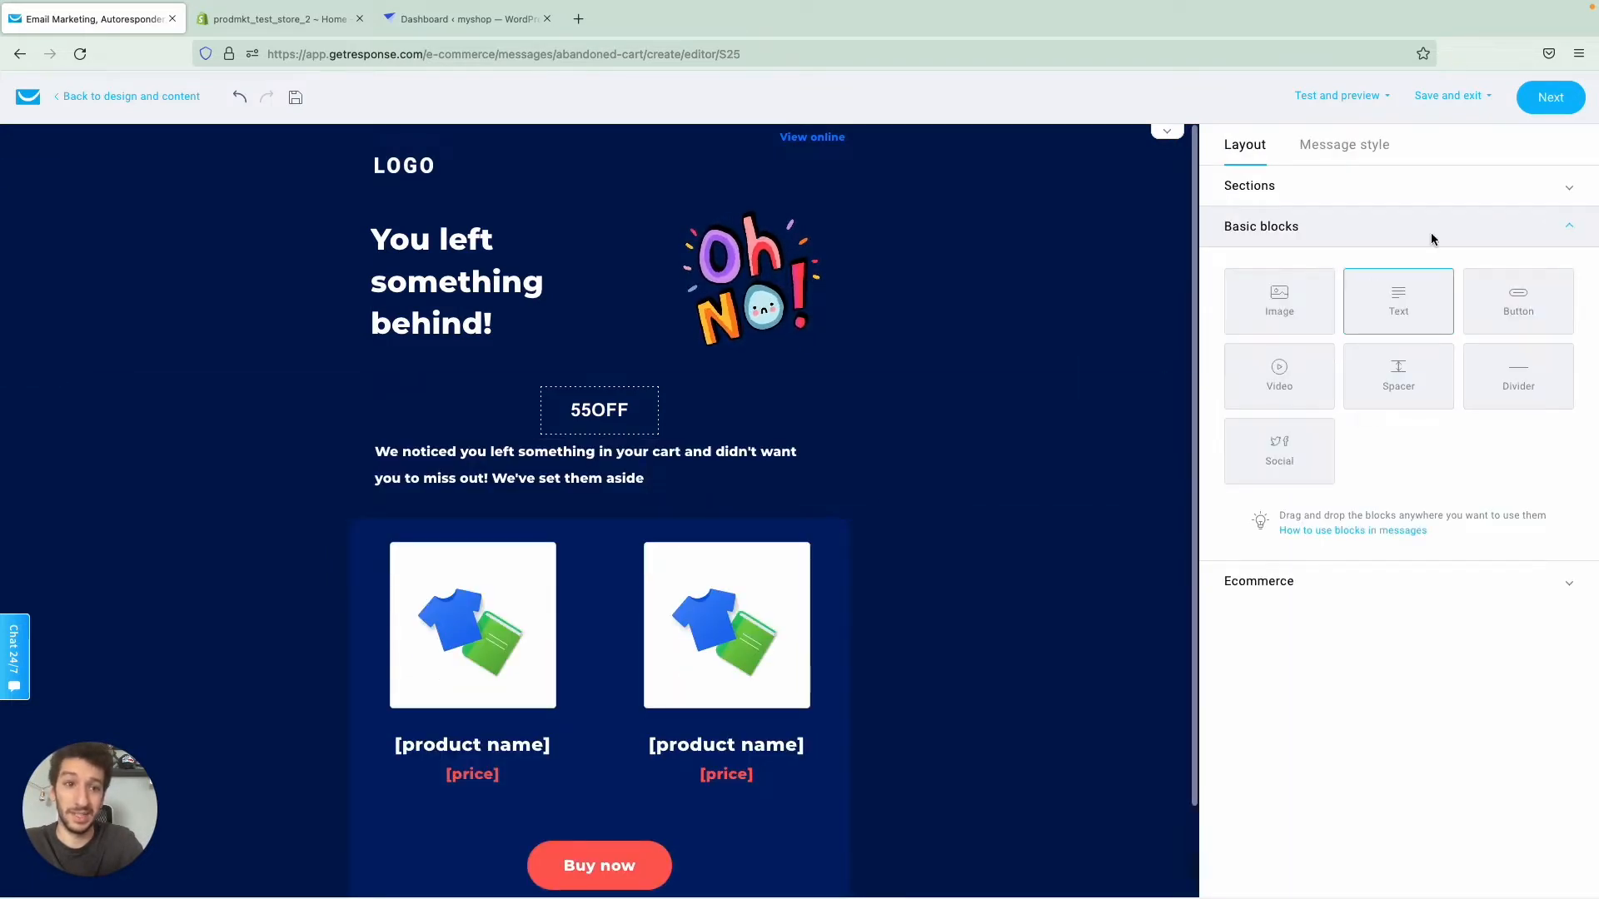
- Finish the message design, save the abandoned cart email, and confirm its activation for prodmkt_test_store_2
{"action": "left_click", "coordinate": [1562, 95]}
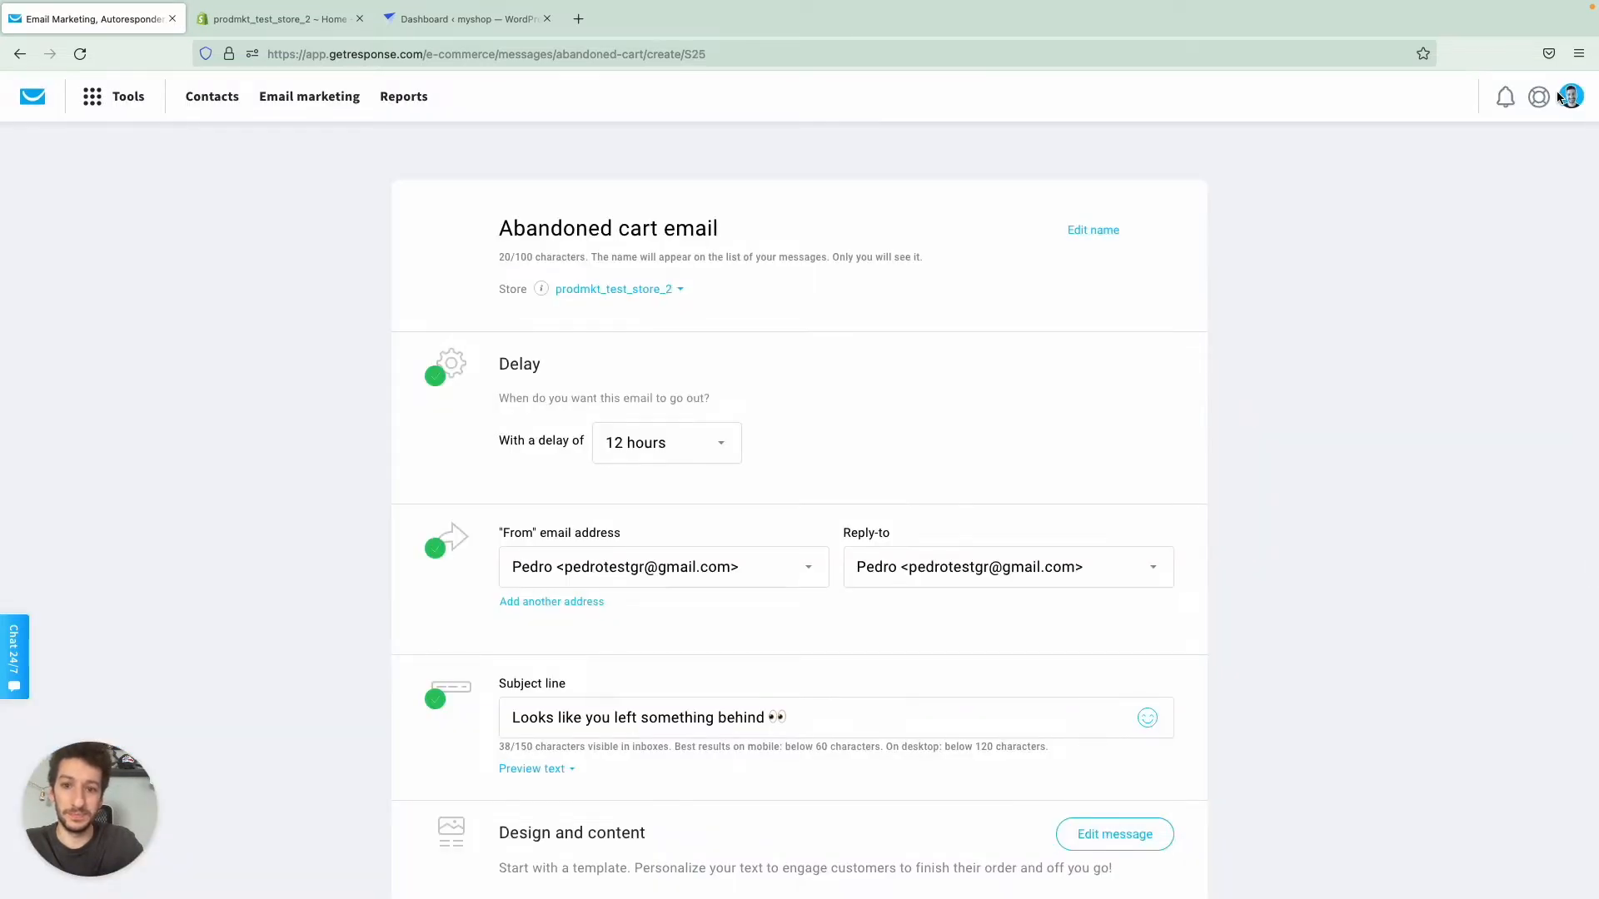
{"action": "scroll", "coordinate": [1121, 342], "scroll_direction": "down", "scroll_amount": 1}
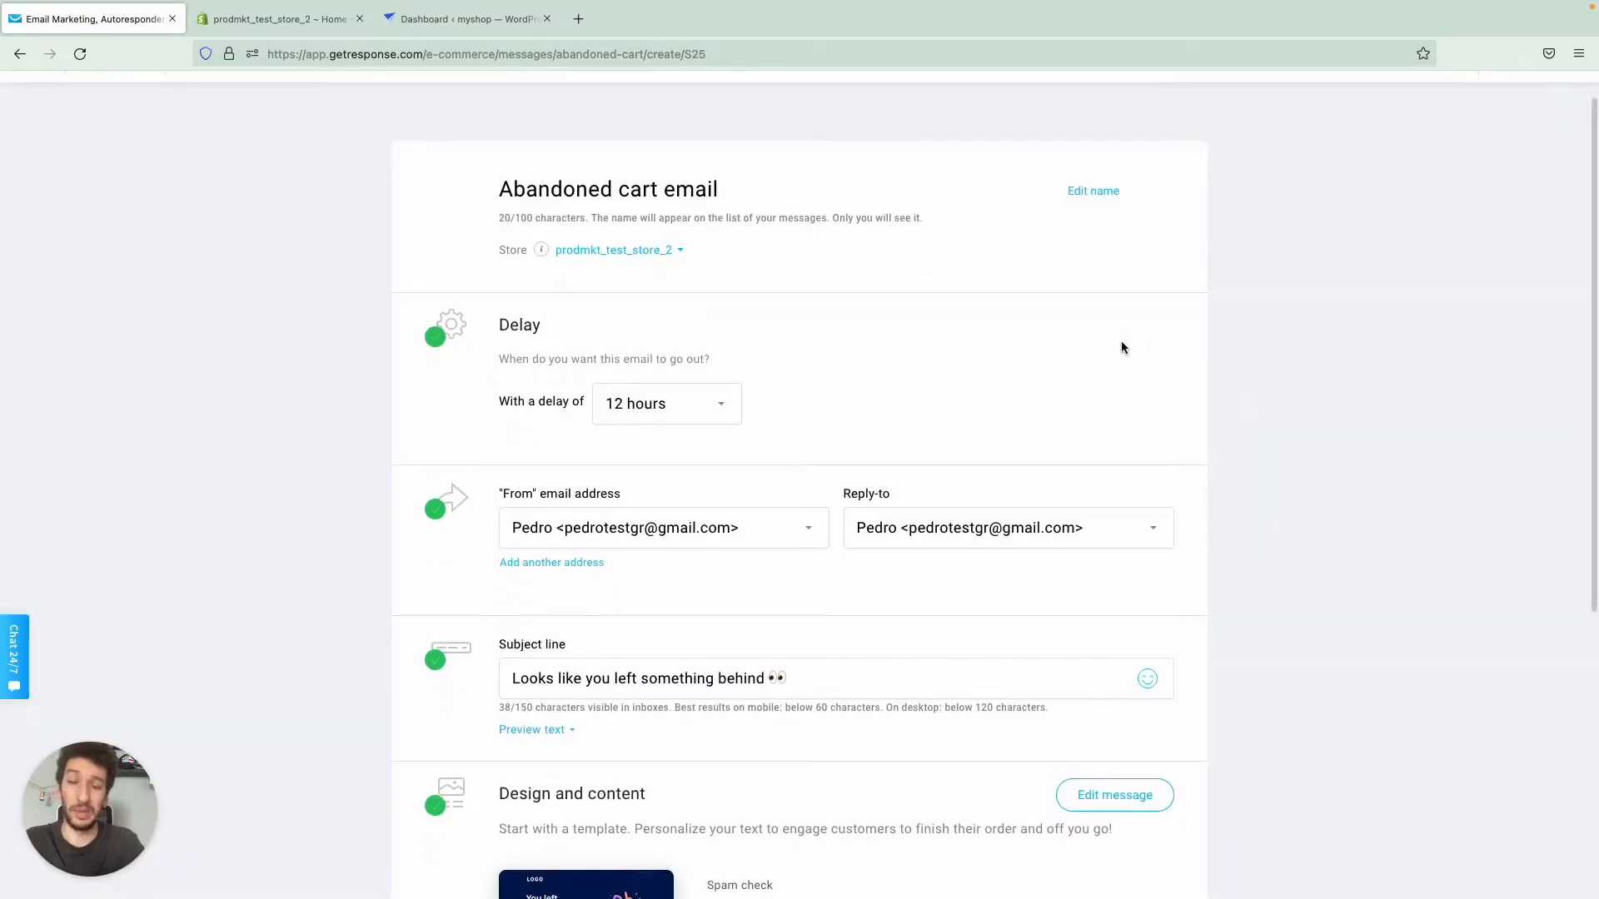
{"action": "scroll", "coordinate": [1121, 347], "scroll_direction": "down", "scroll_amount": 5}
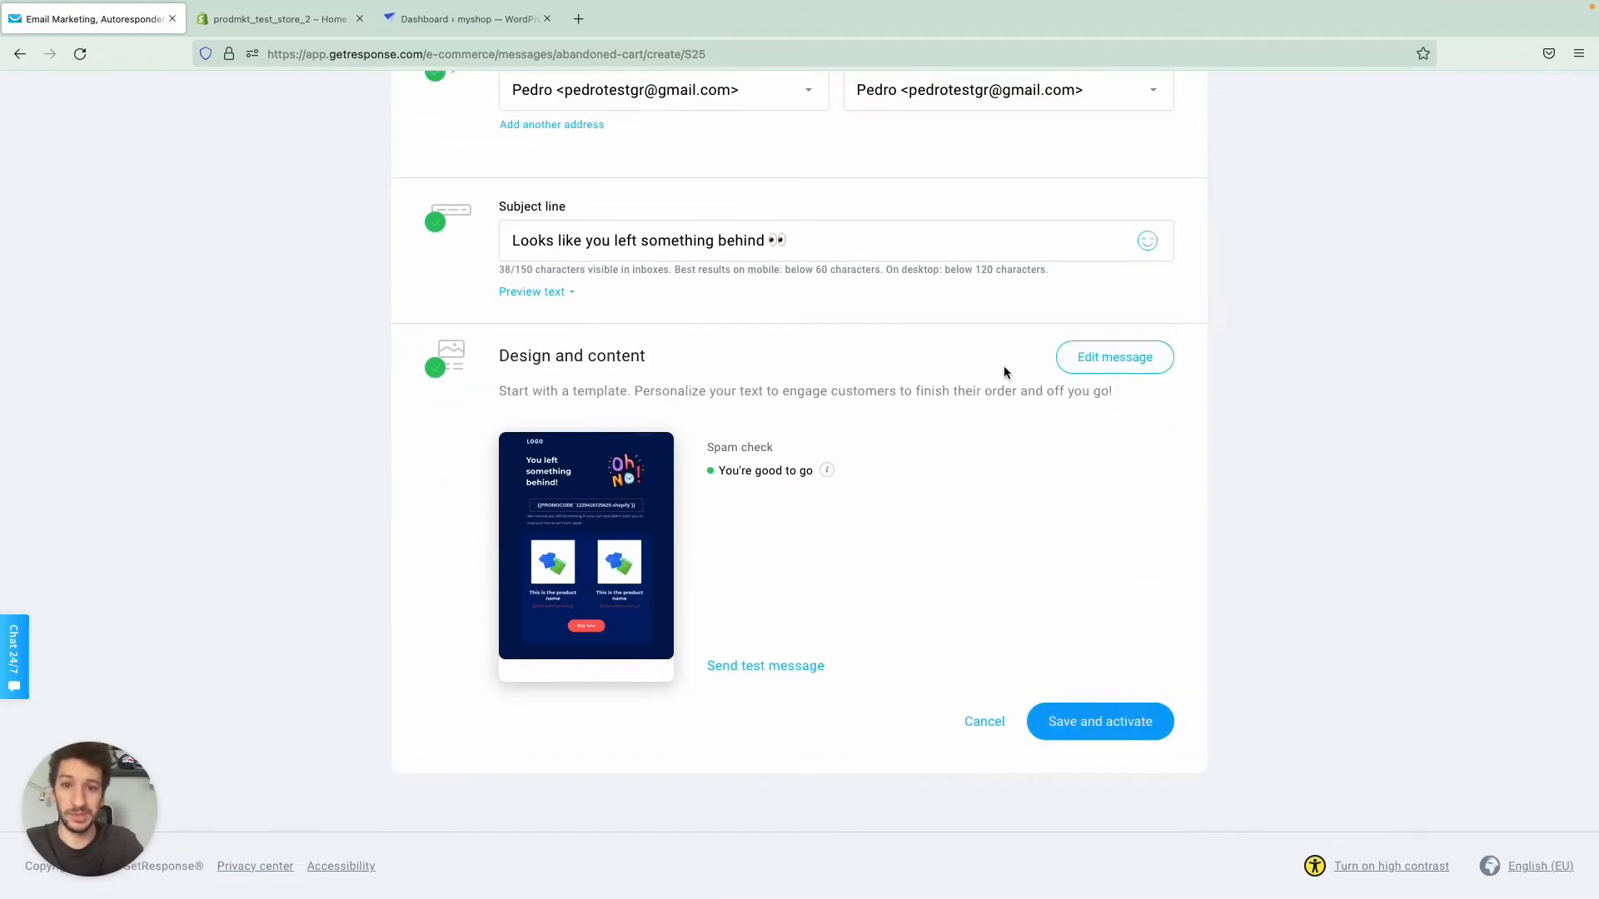
{"action": "left_click", "coordinate": [1107, 737]}
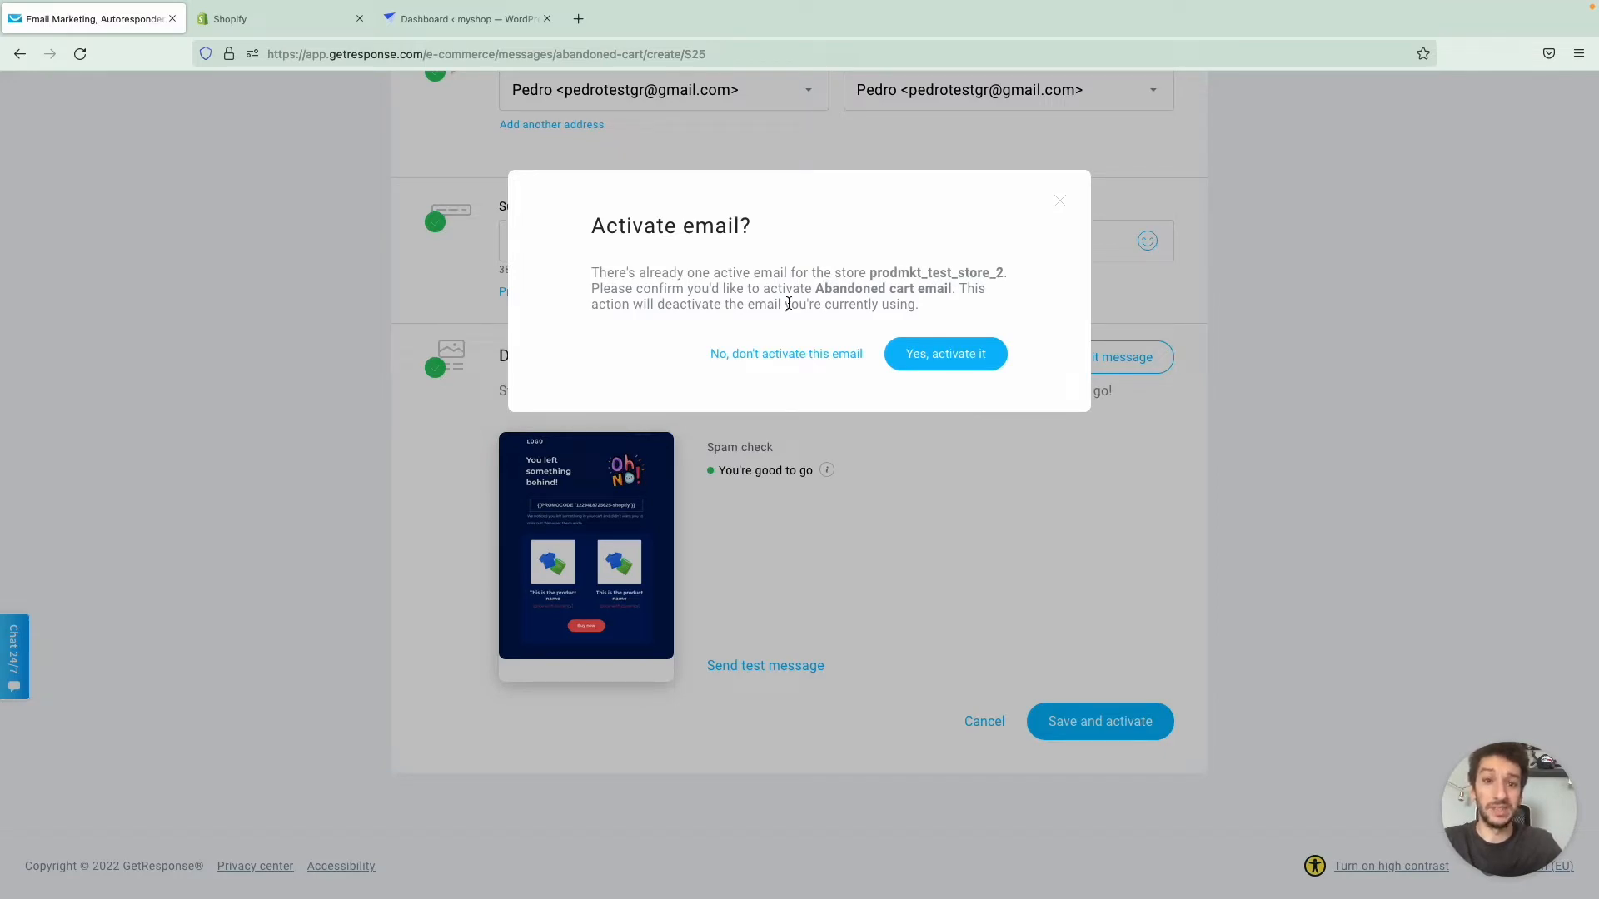
{"action": "left_click", "coordinate": [940, 355]}
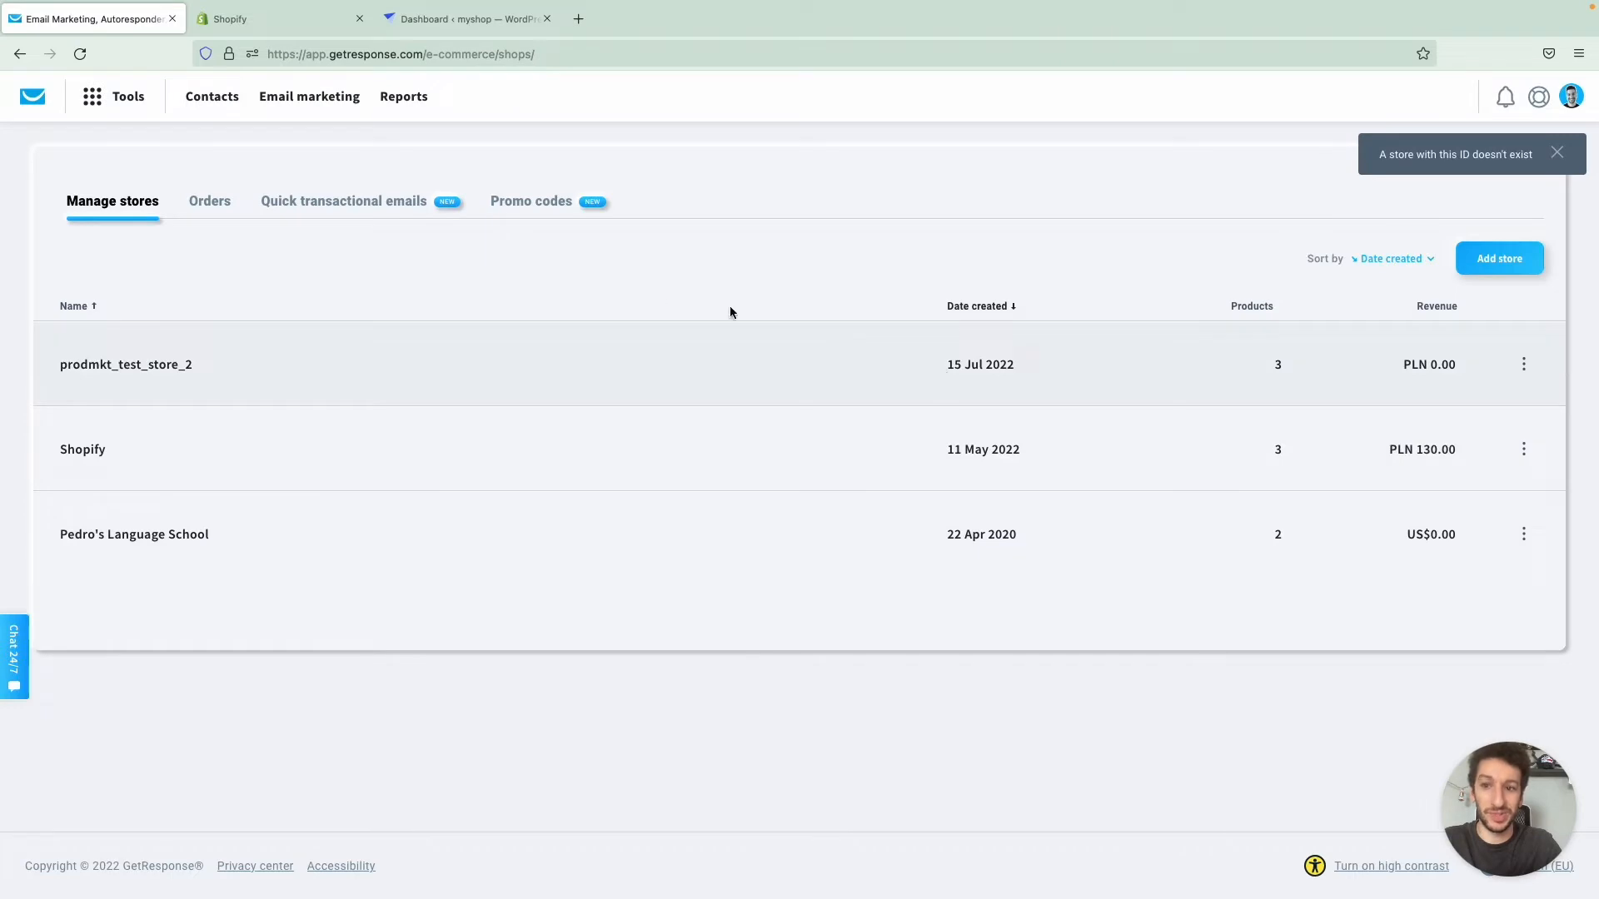
- View the quick transactional emails list, open the abandoned cart email for editing, and dismiss the deactivation dialog to keep it active
{"action": "left_click", "coordinate": [399, 201]}
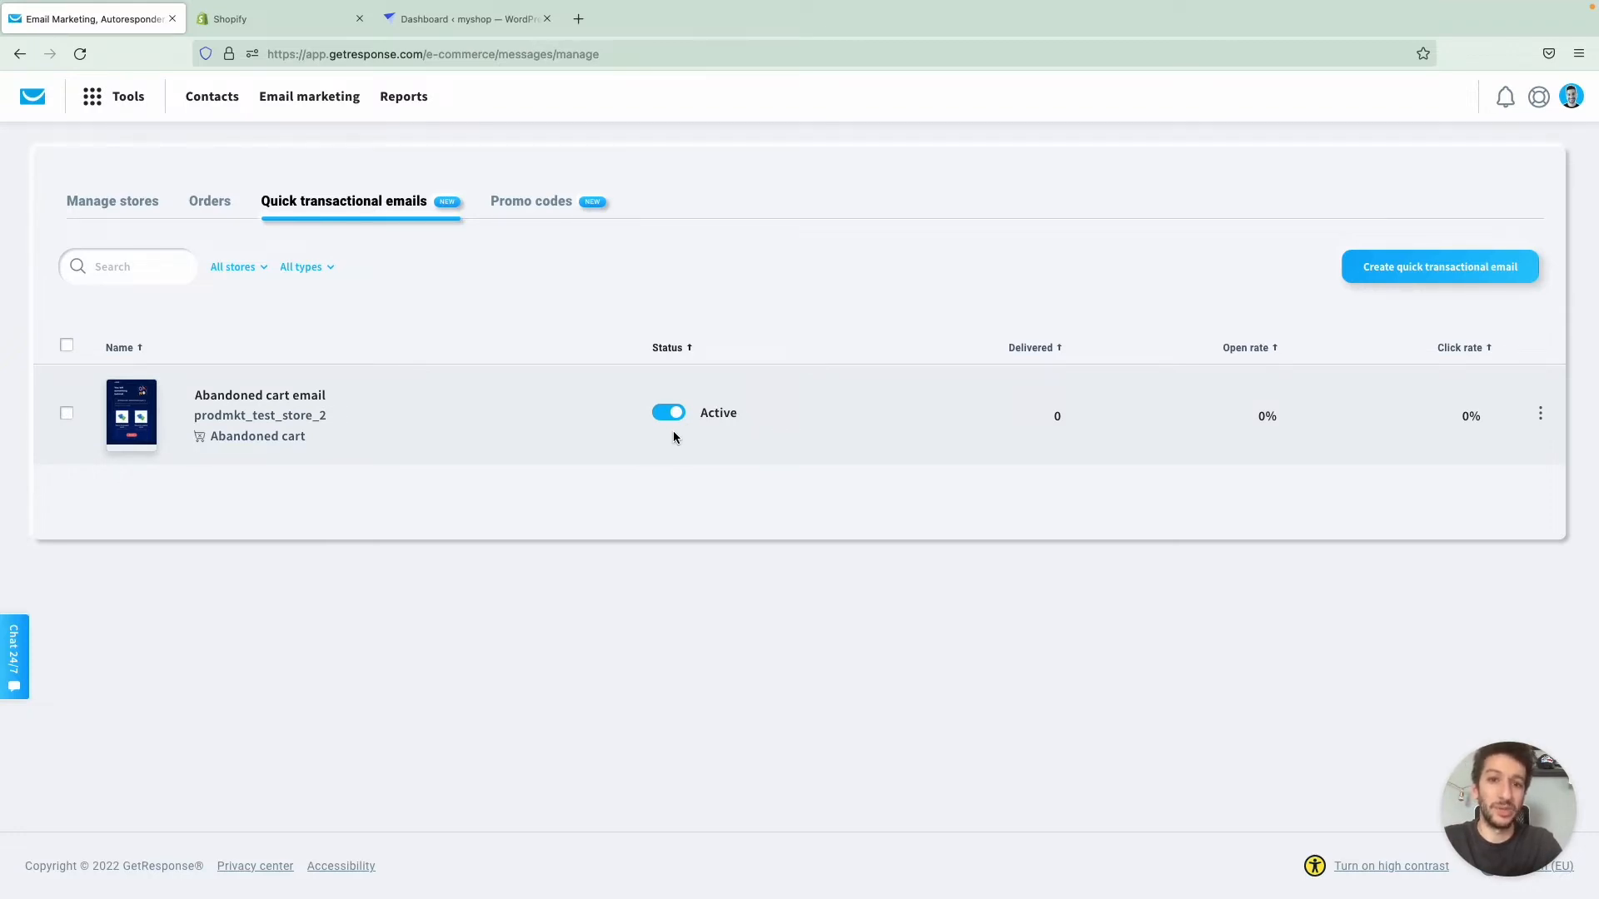
{"action": "left_click", "coordinate": [310, 405]}
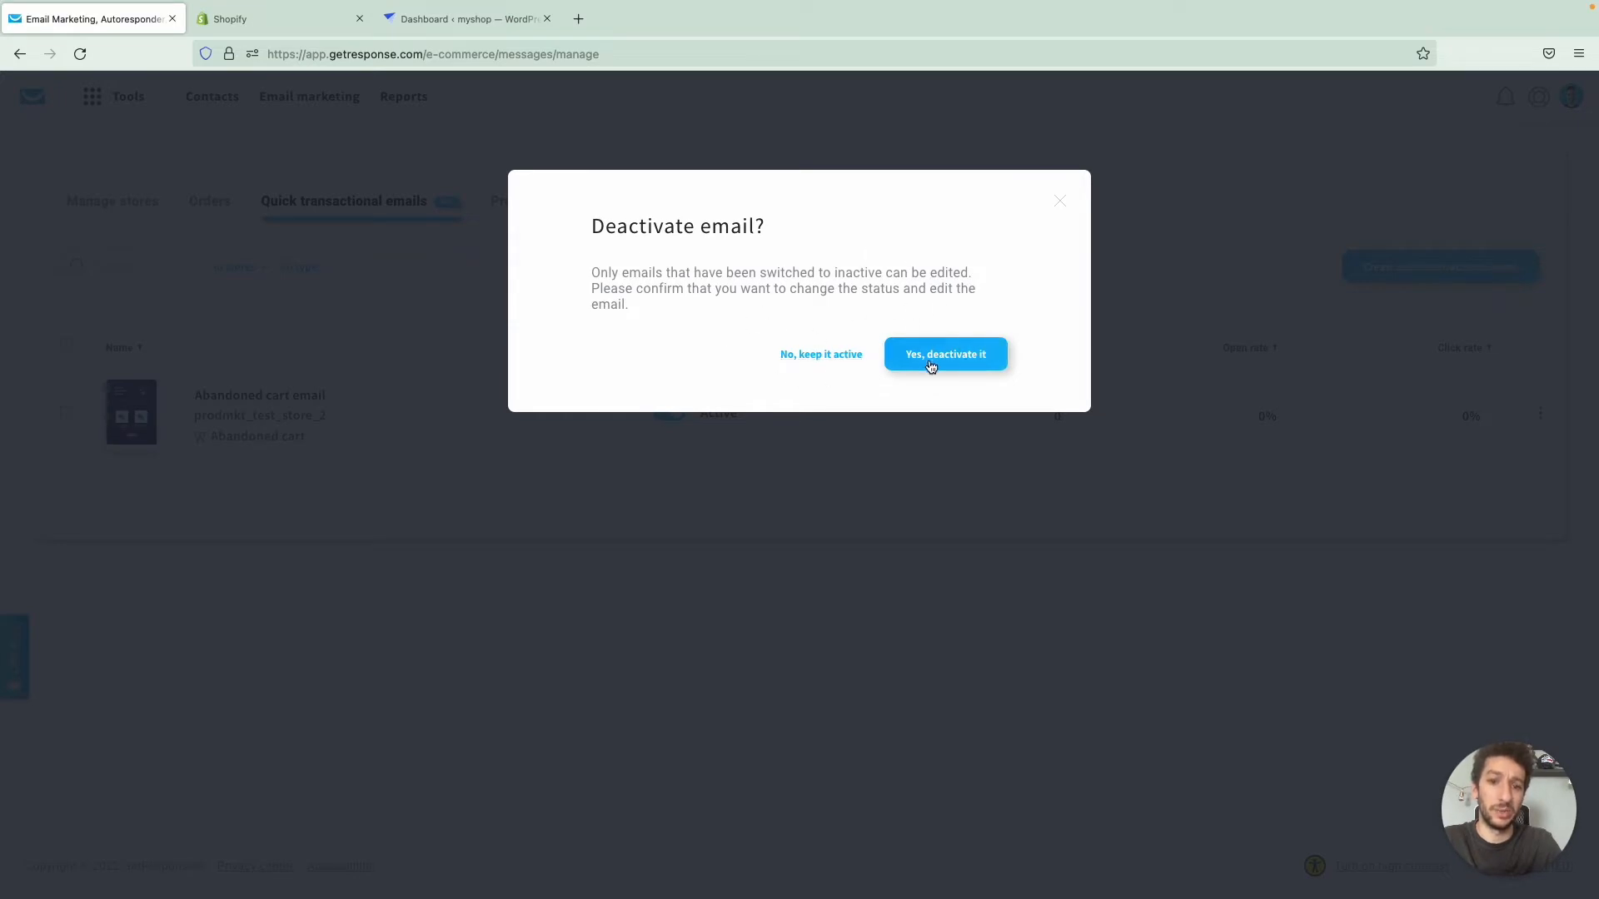
{"action": "left_click", "coordinate": [1060, 204]}
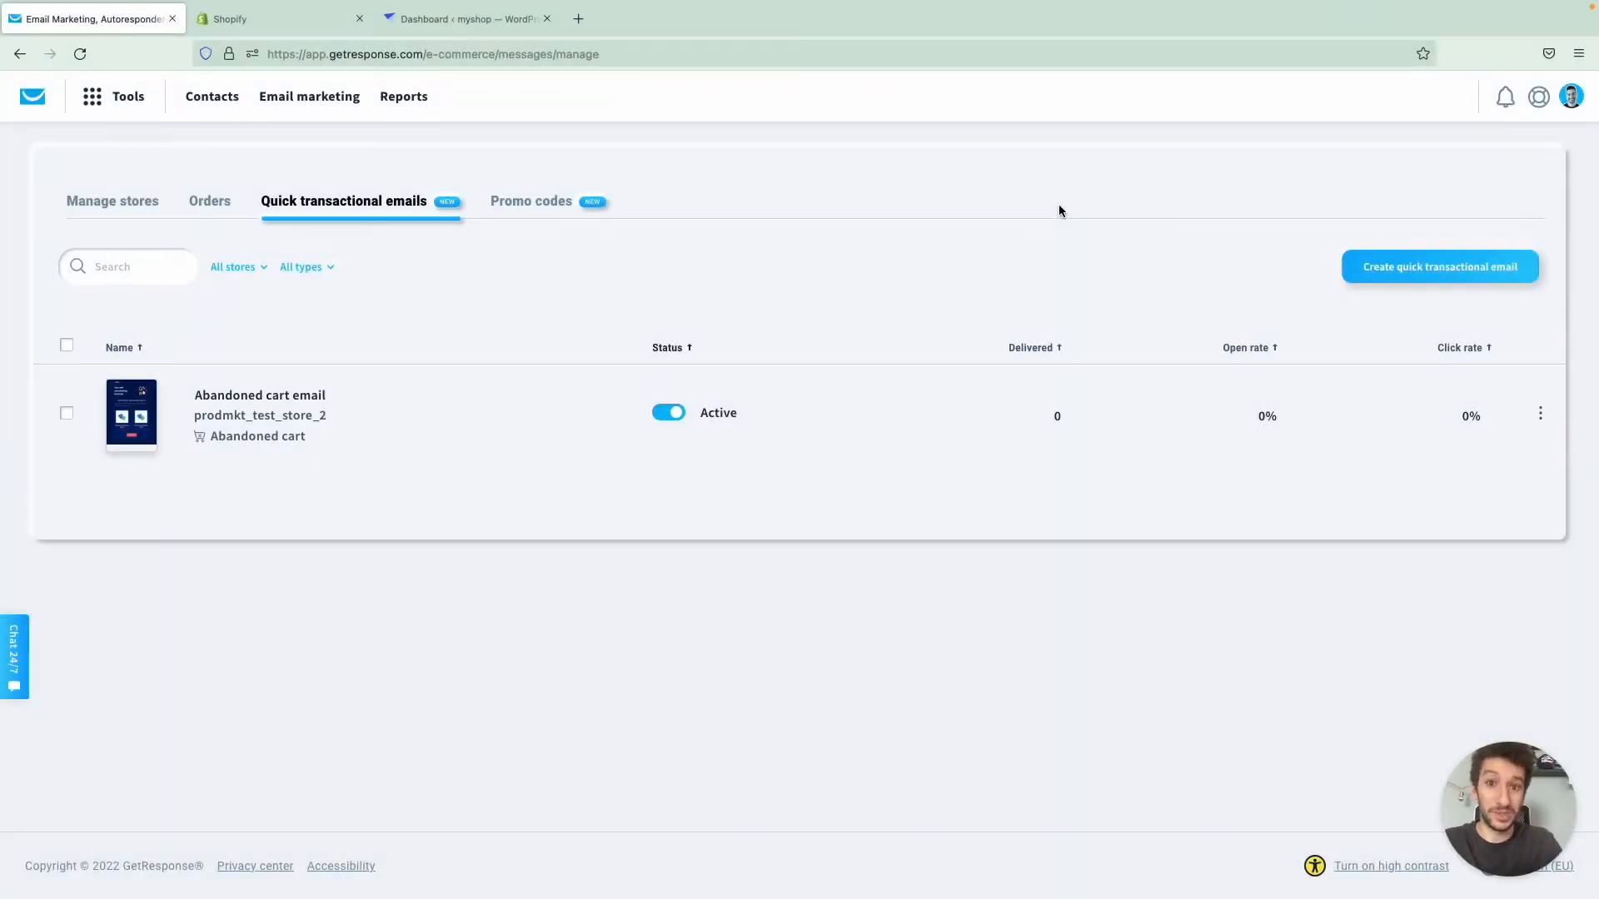
- Switch to the Shopify admin and look through the customer notifications in the store's notification settings
{"action": "key", "text": "ctrl+Tab"}
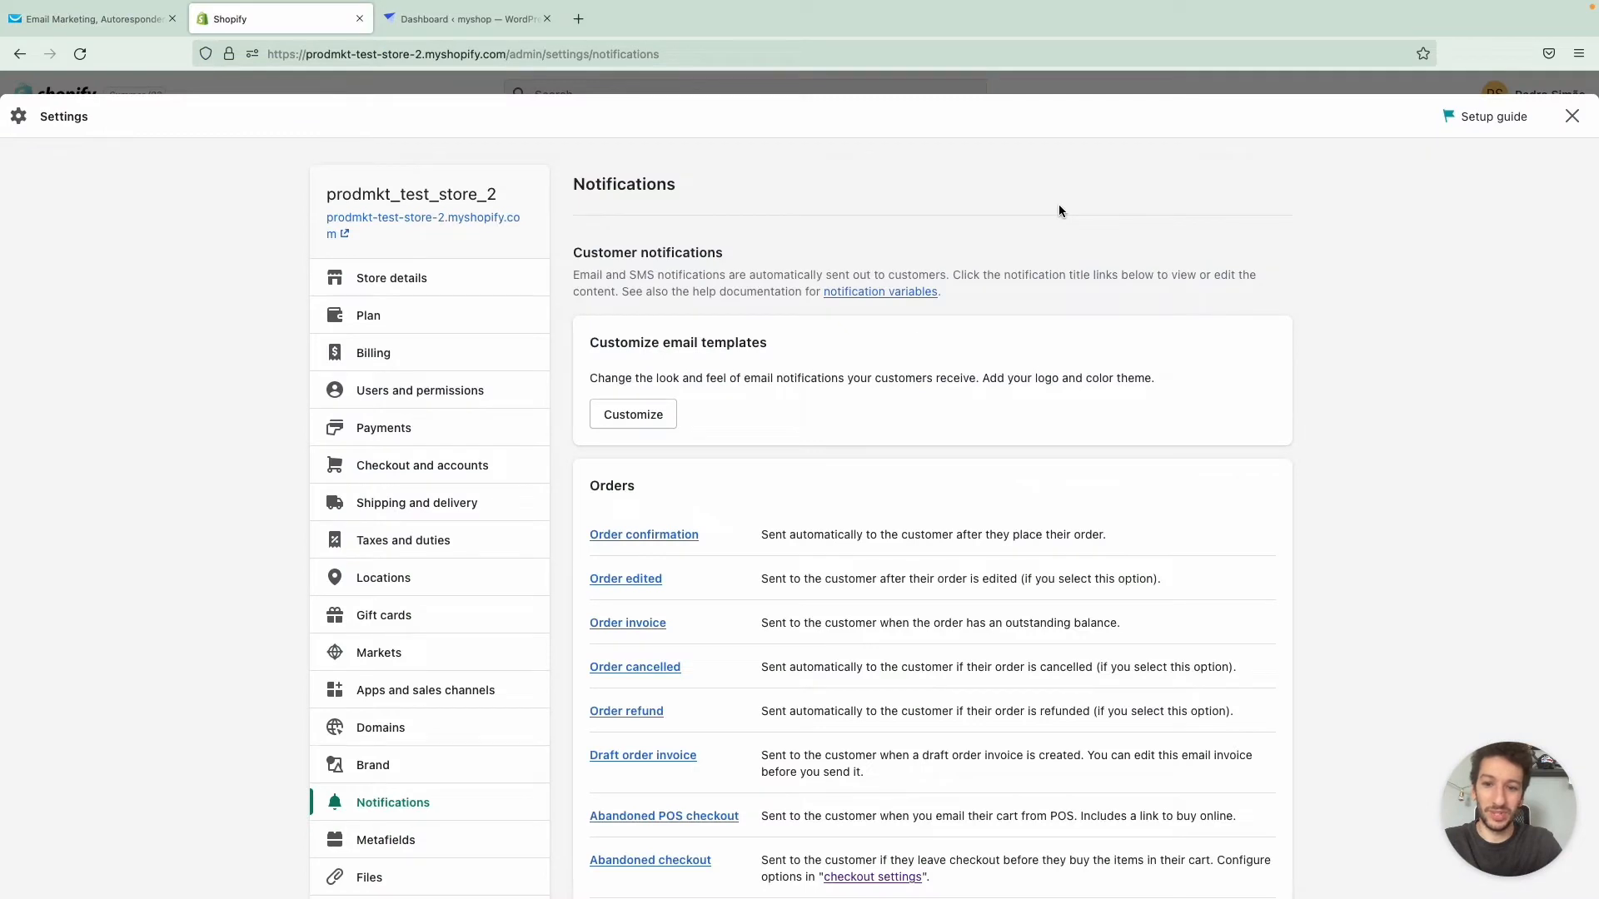
{"action": "left_click", "coordinate": [1571, 117]}
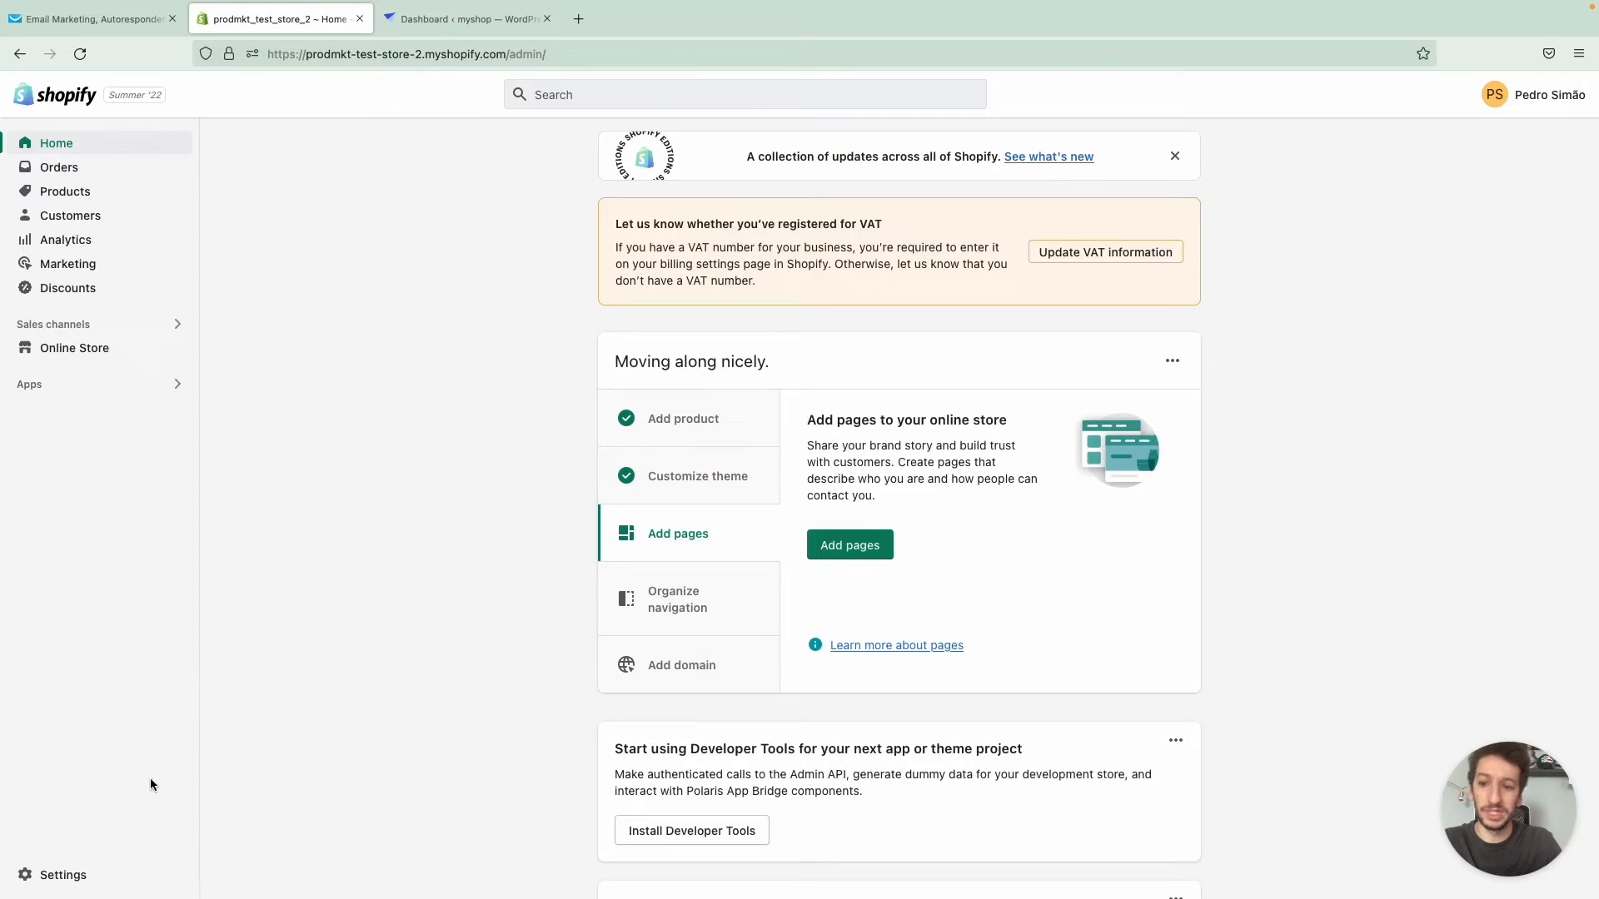
{"action": "left_click", "coordinate": [95, 876]}
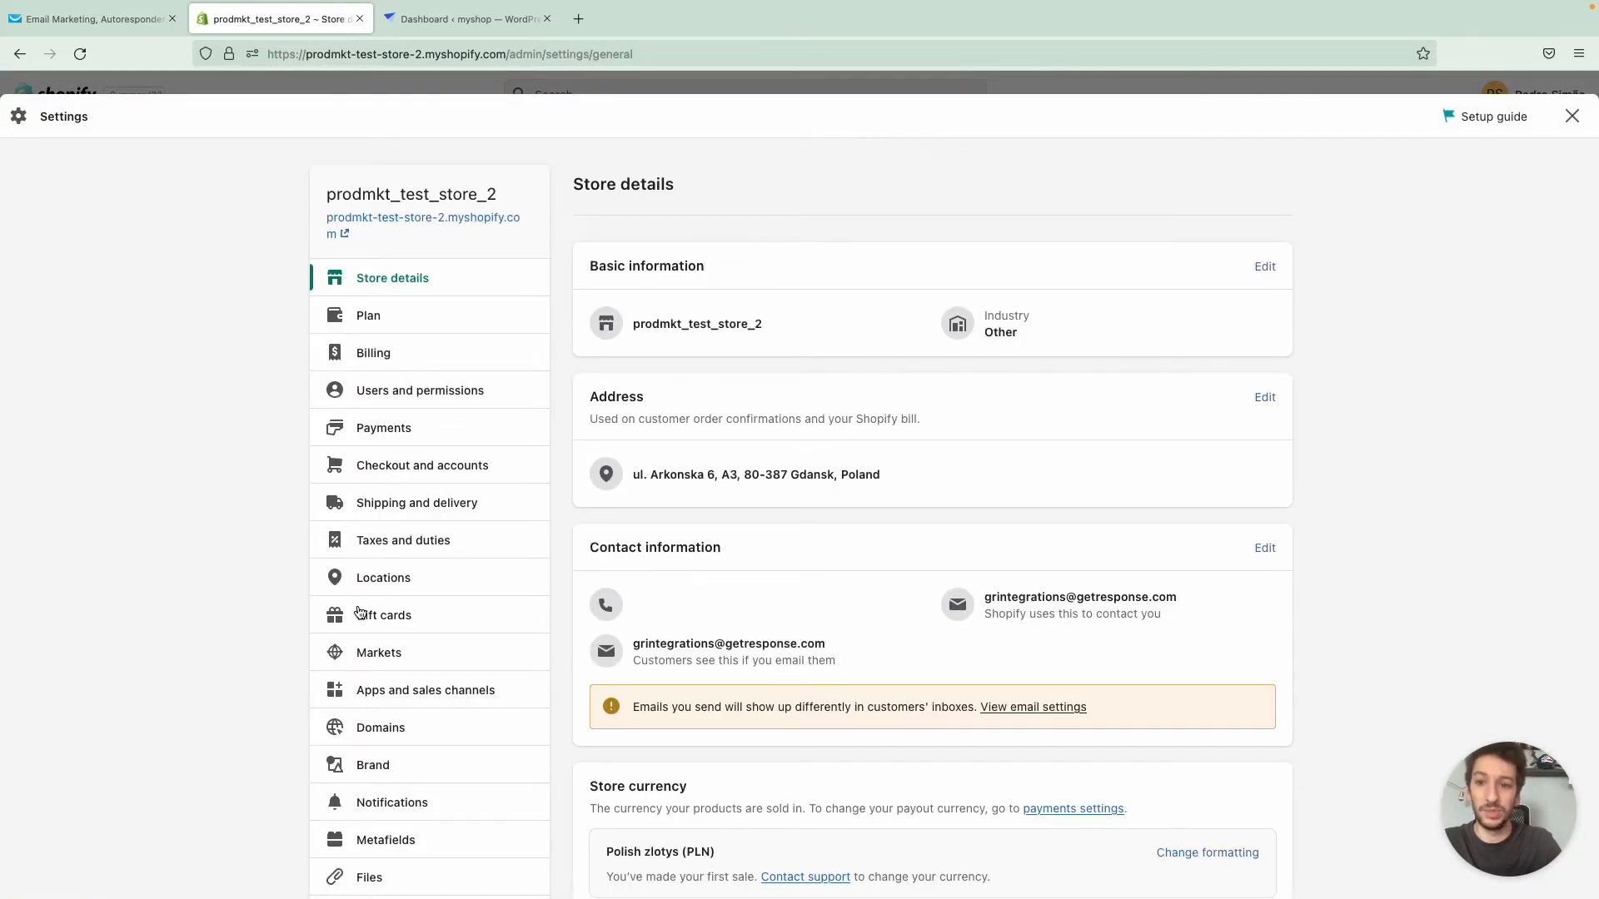
{"action": "scroll", "coordinate": [360, 612], "scroll_direction": "down", "scroll_amount": 3}
{"action": "left_click", "coordinate": [393, 618]}
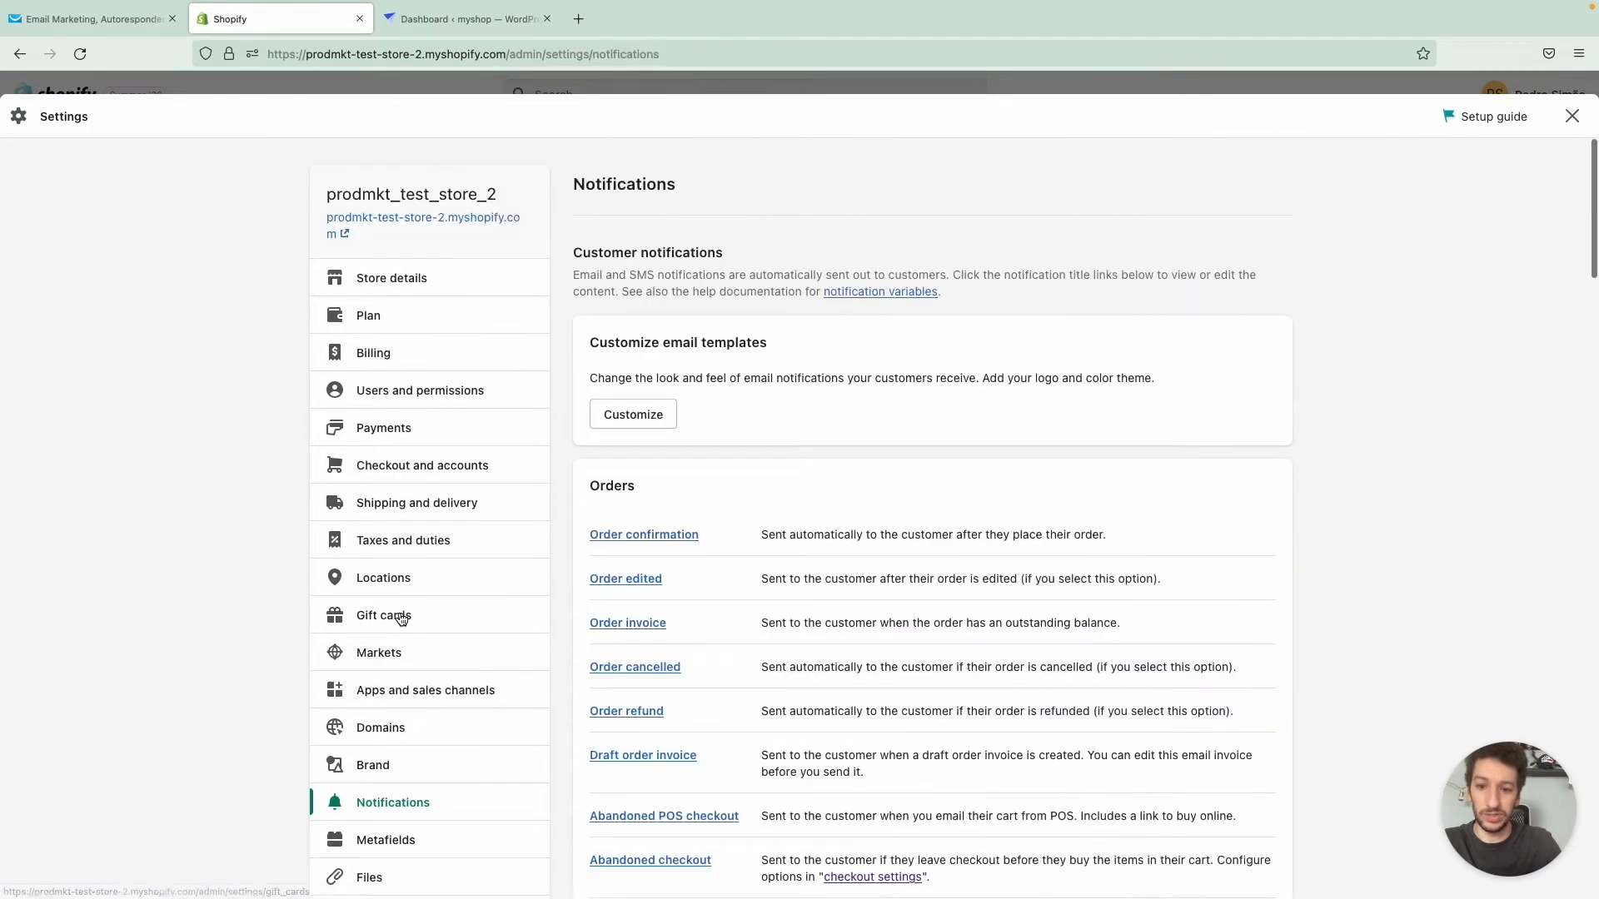
{"action": "scroll", "coordinate": [820, 533], "scroll_direction": "down", "scroll_amount": 2}
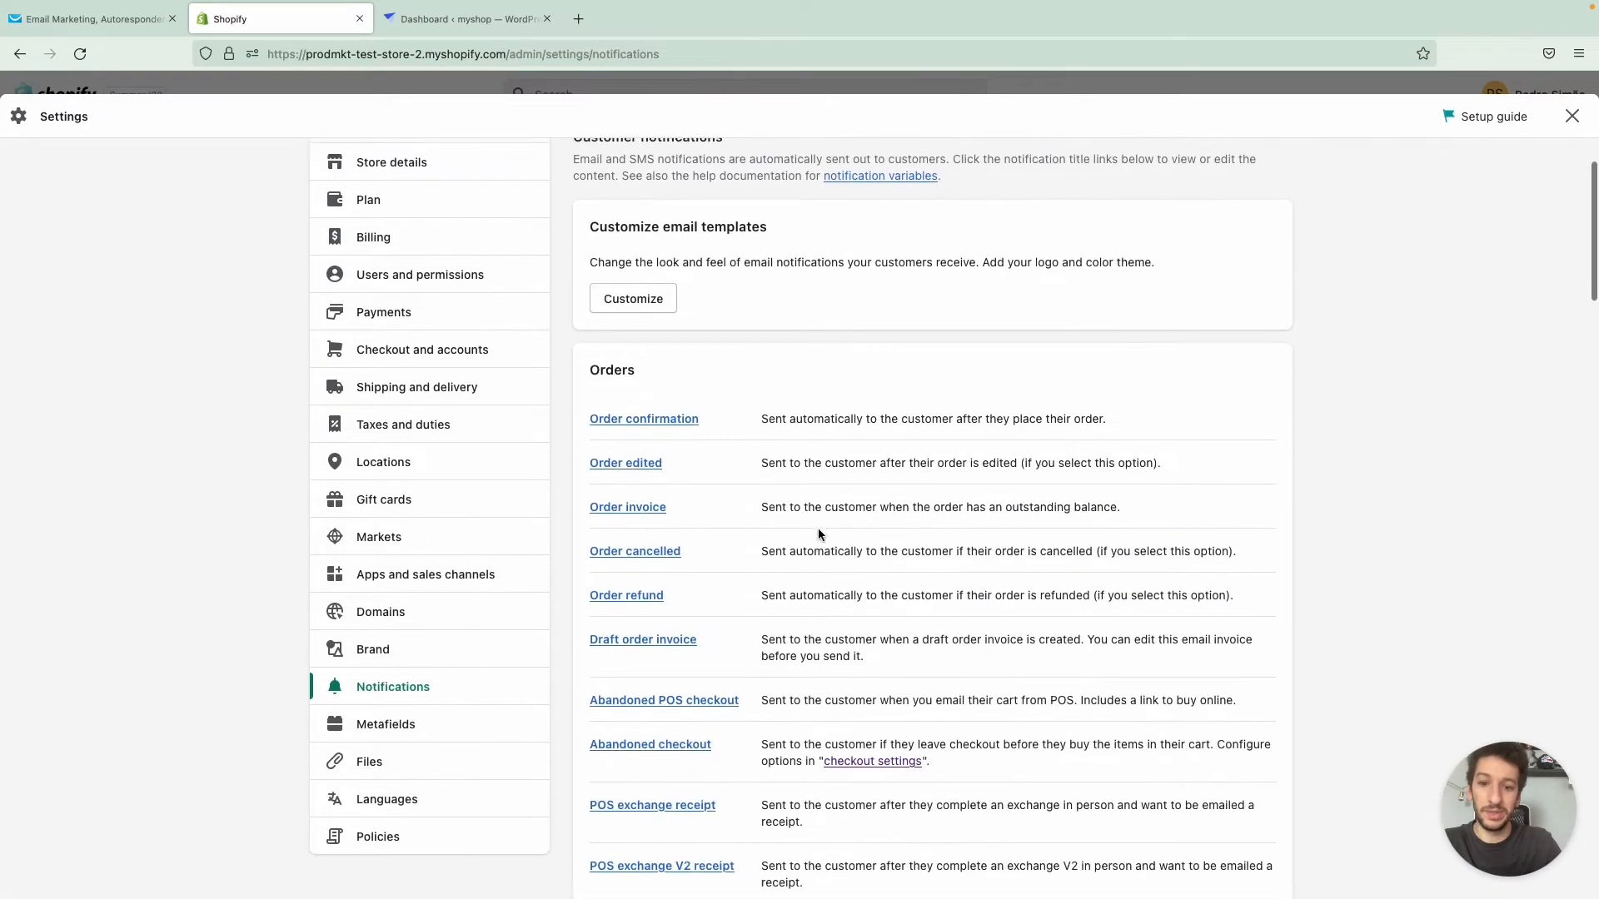
{"action": "scroll", "coordinate": [792, 571], "scroll_direction": "down", "scroll_amount": 1}
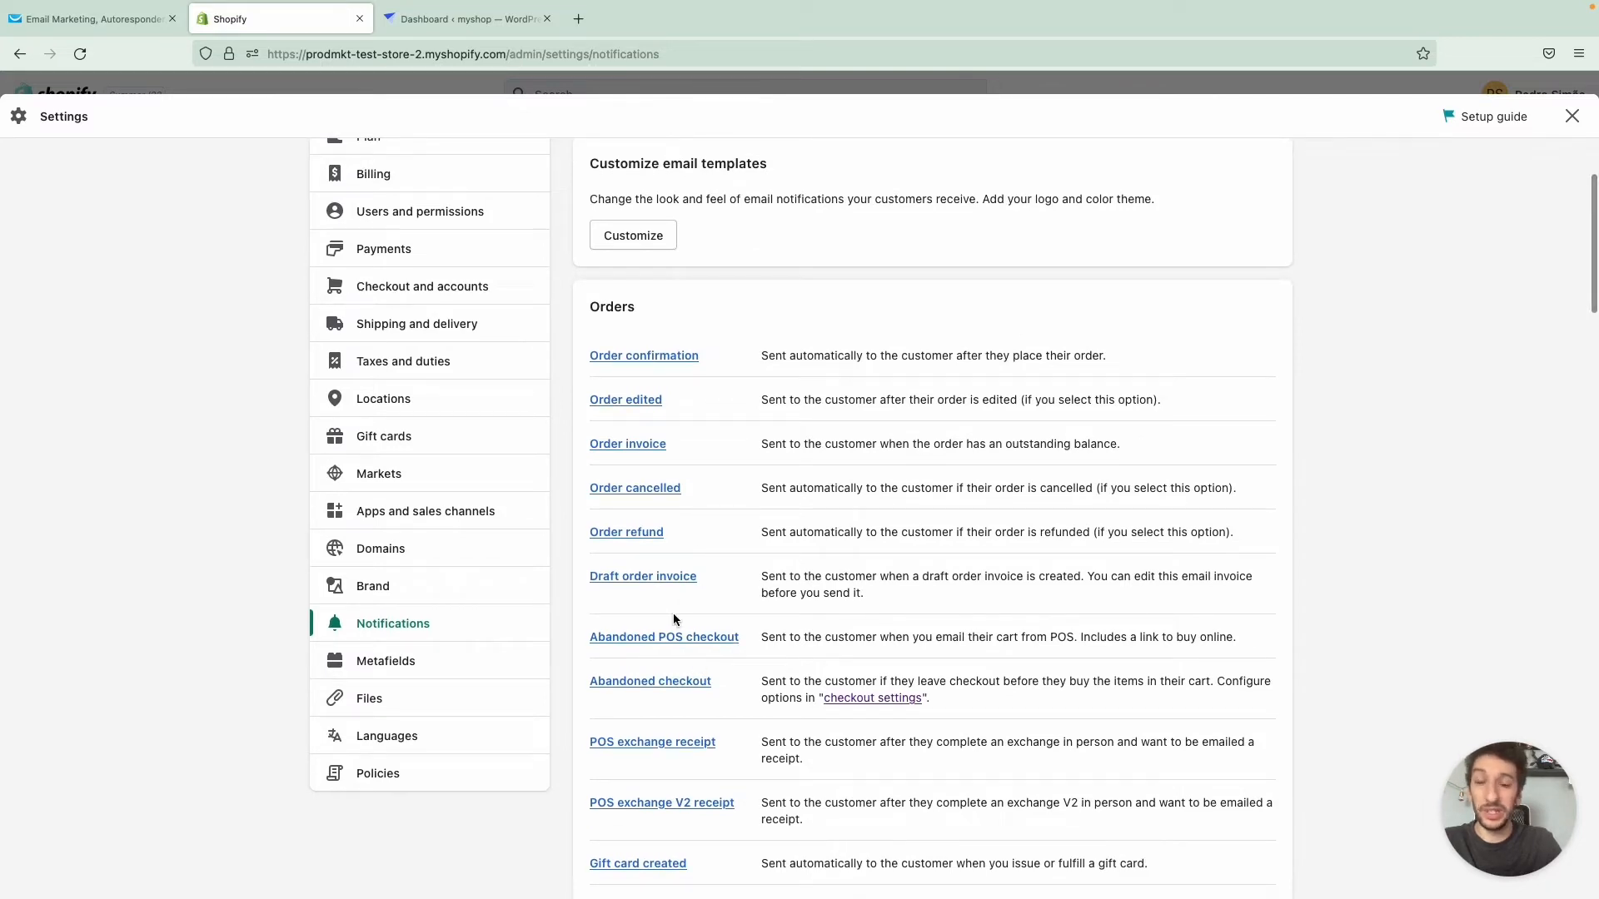
- Open the Order confirmation notification template and examine its HTML email body
{"action": "left_click", "coordinate": [646, 360]}
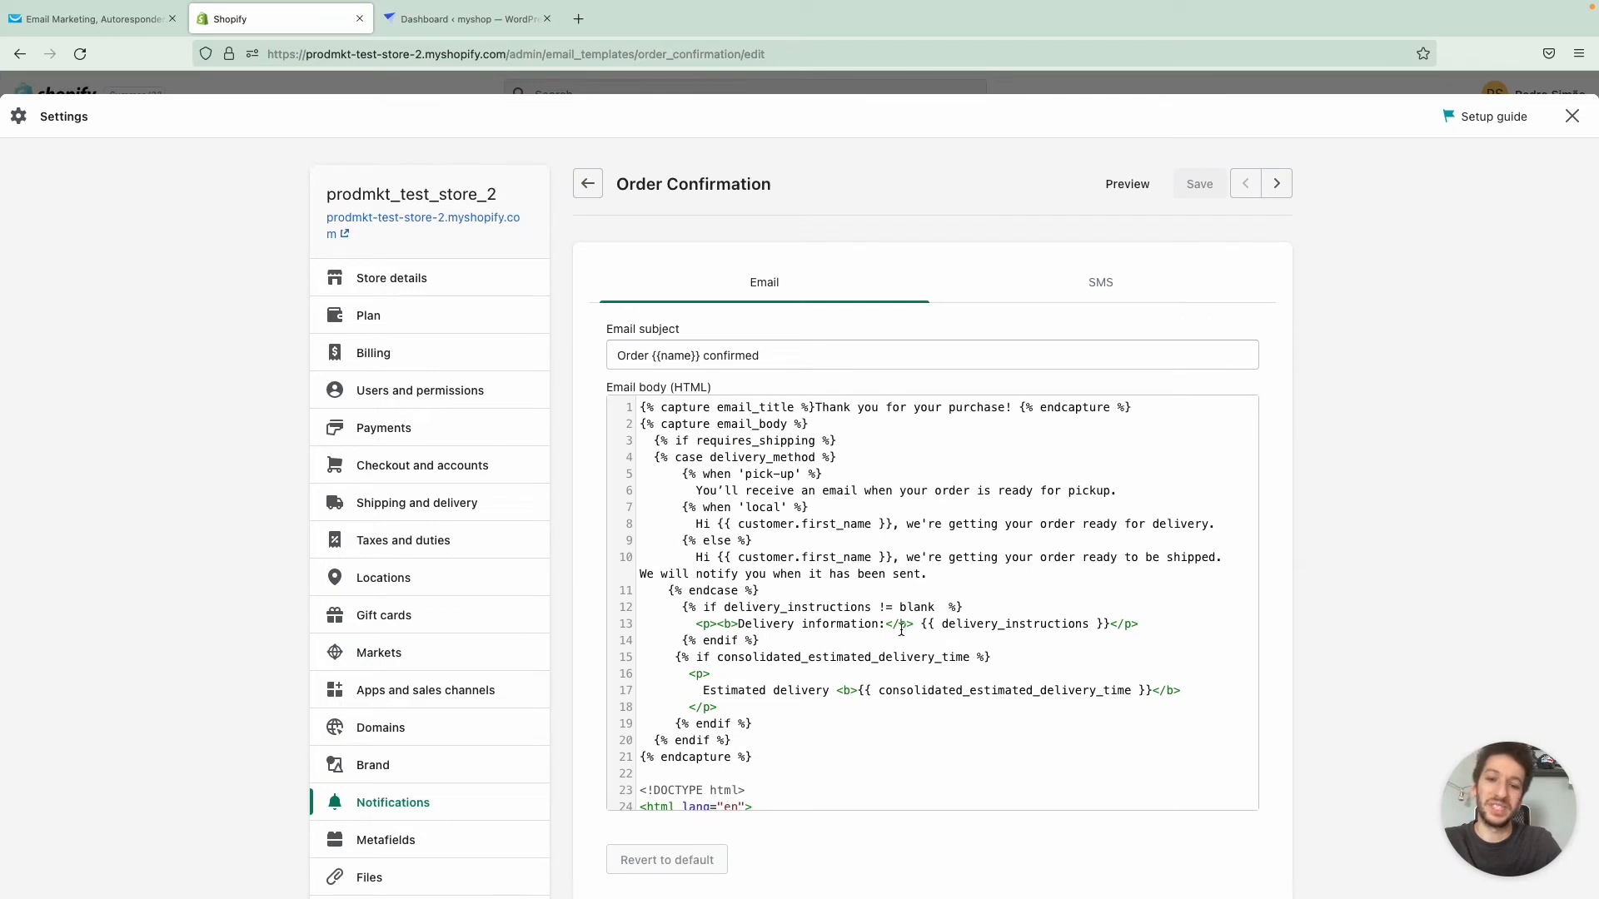
{"action": "scroll", "coordinate": [901, 631], "scroll_direction": "down", "scroll_amount": 7}
{"action": "scroll", "coordinate": [901, 630], "scroll_direction": "up", "scroll_amount": 5}
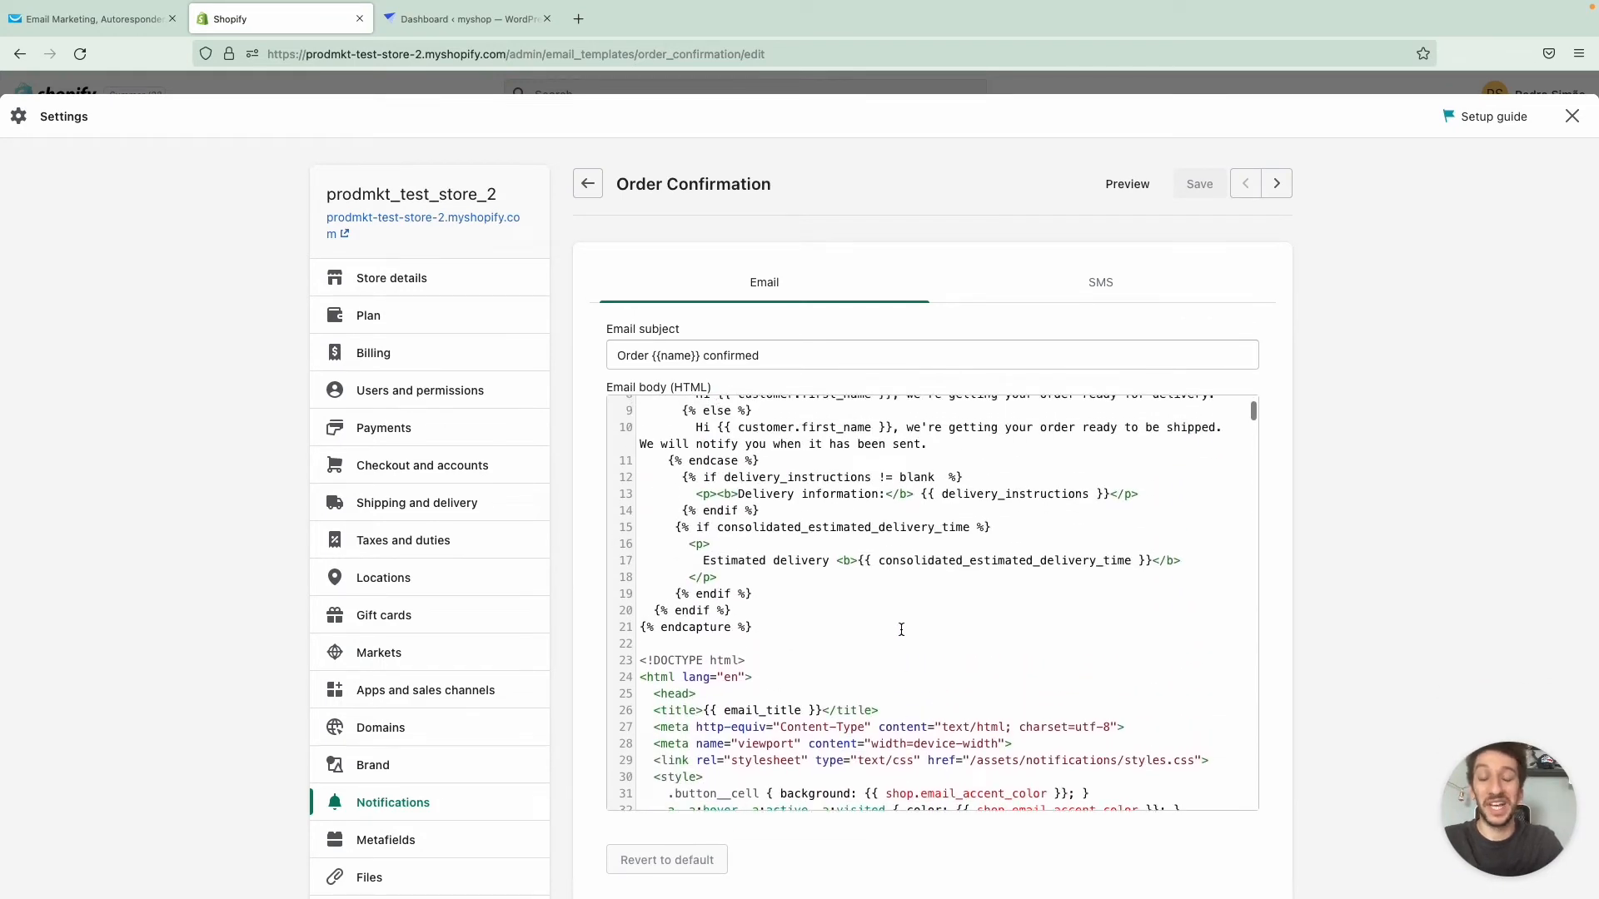
{"action": "scroll", "coordinate": [901, 630], "scroll_direction": "up", "scroll_amount": 3}
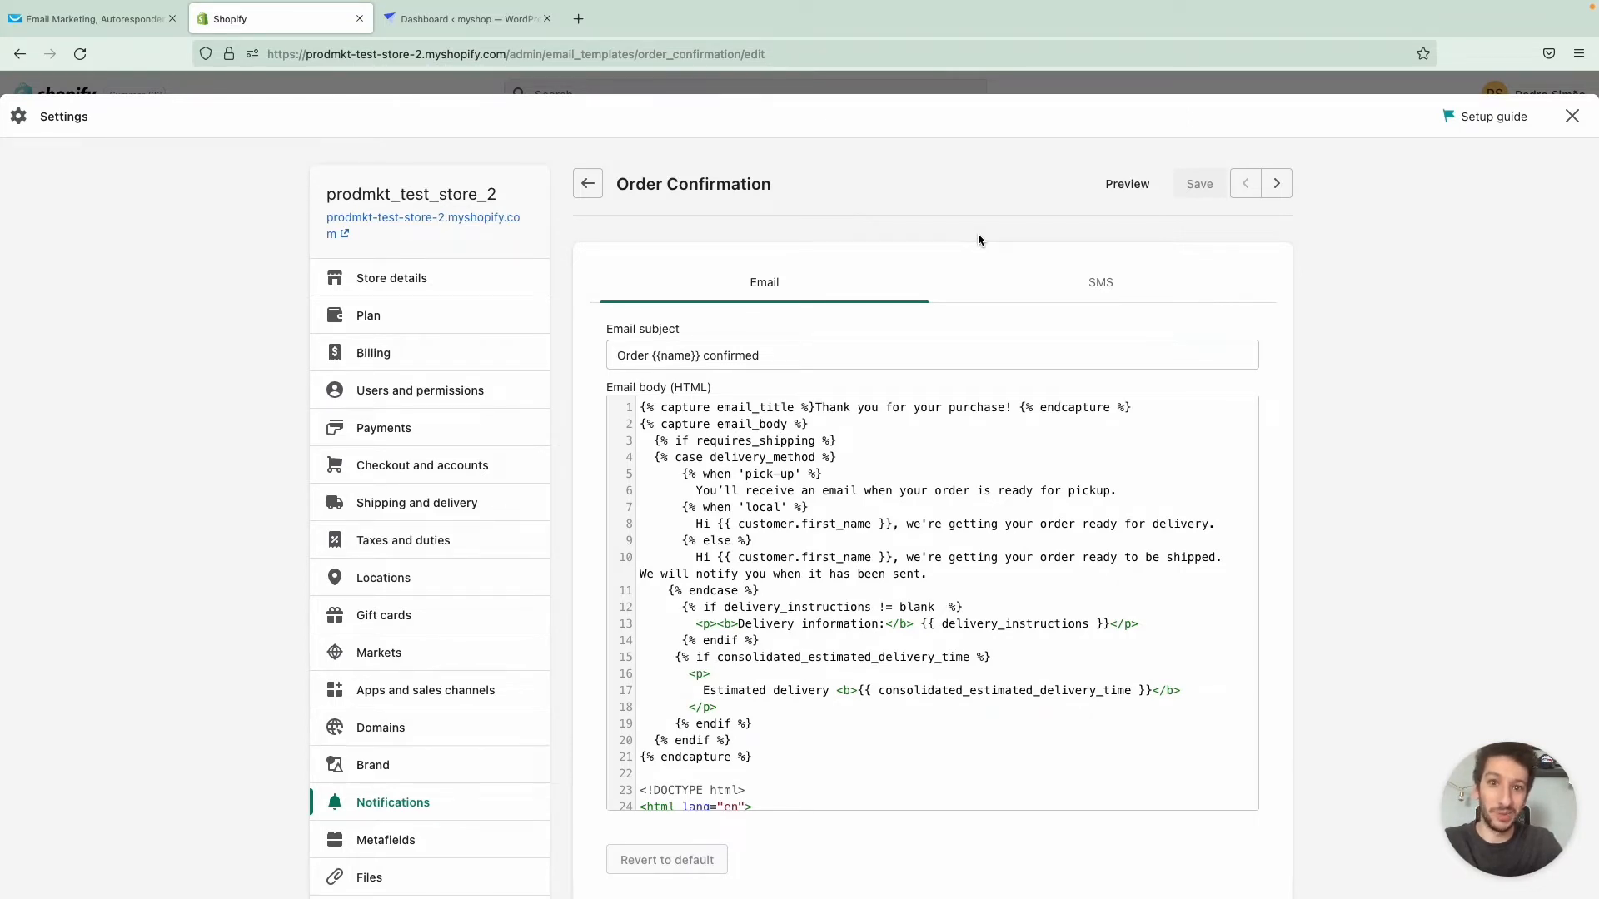
- Switch back to GetResponse and start a new promo code named FREE SHIPPING with the code FREE50
{"action": "key", "text": "ctrl+shift+Tab"}
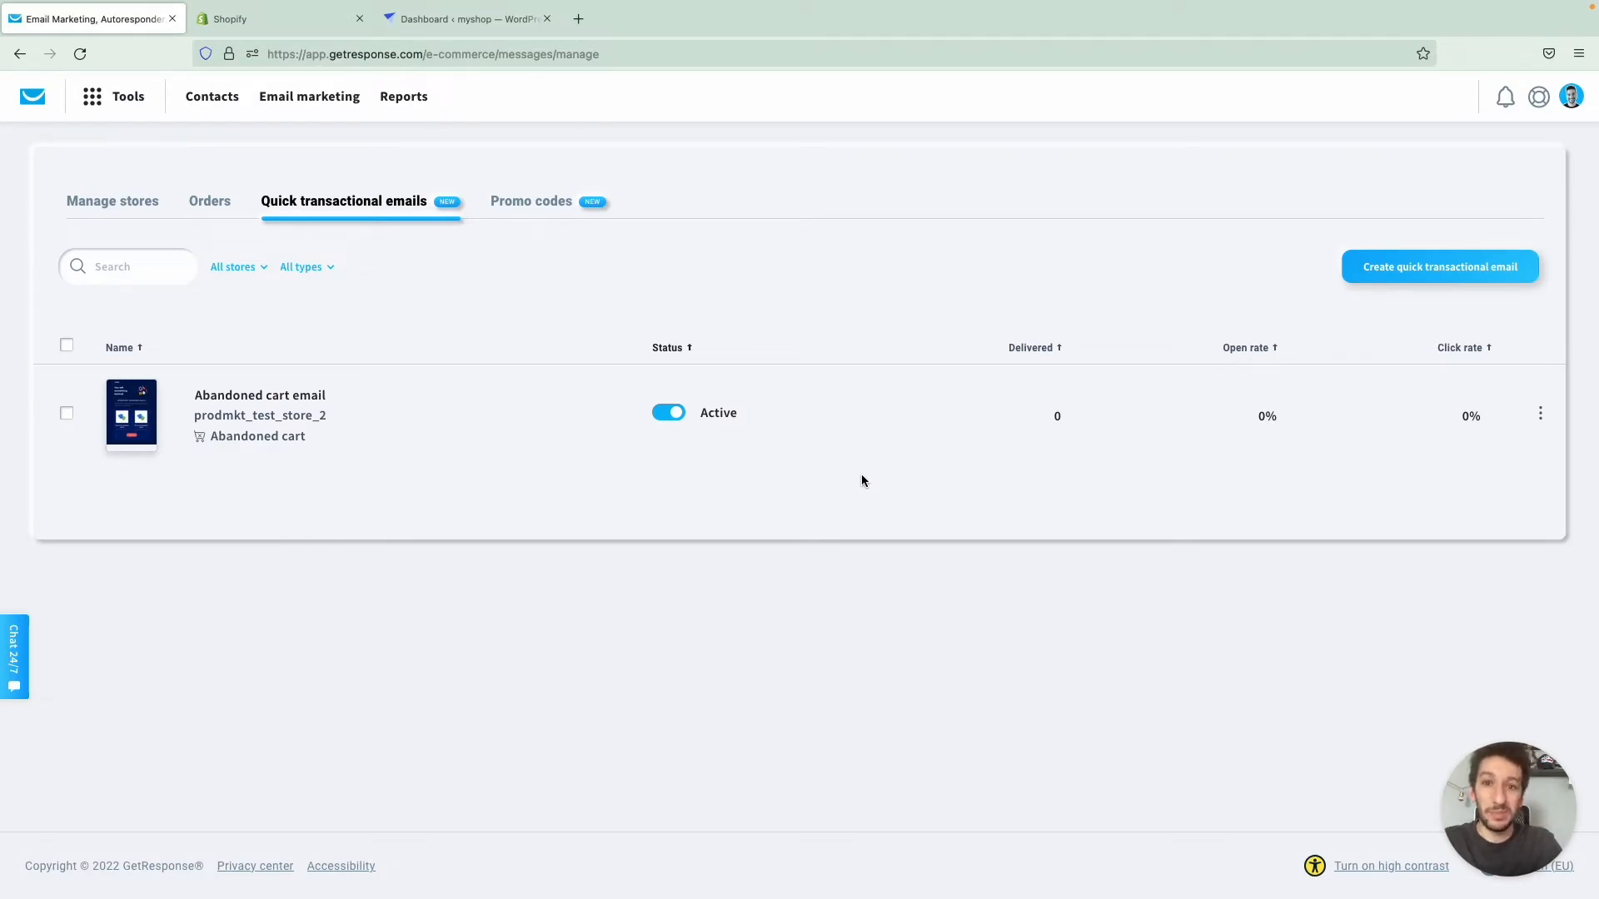
{"action": "left_click", "coordinate": [534, 211]}
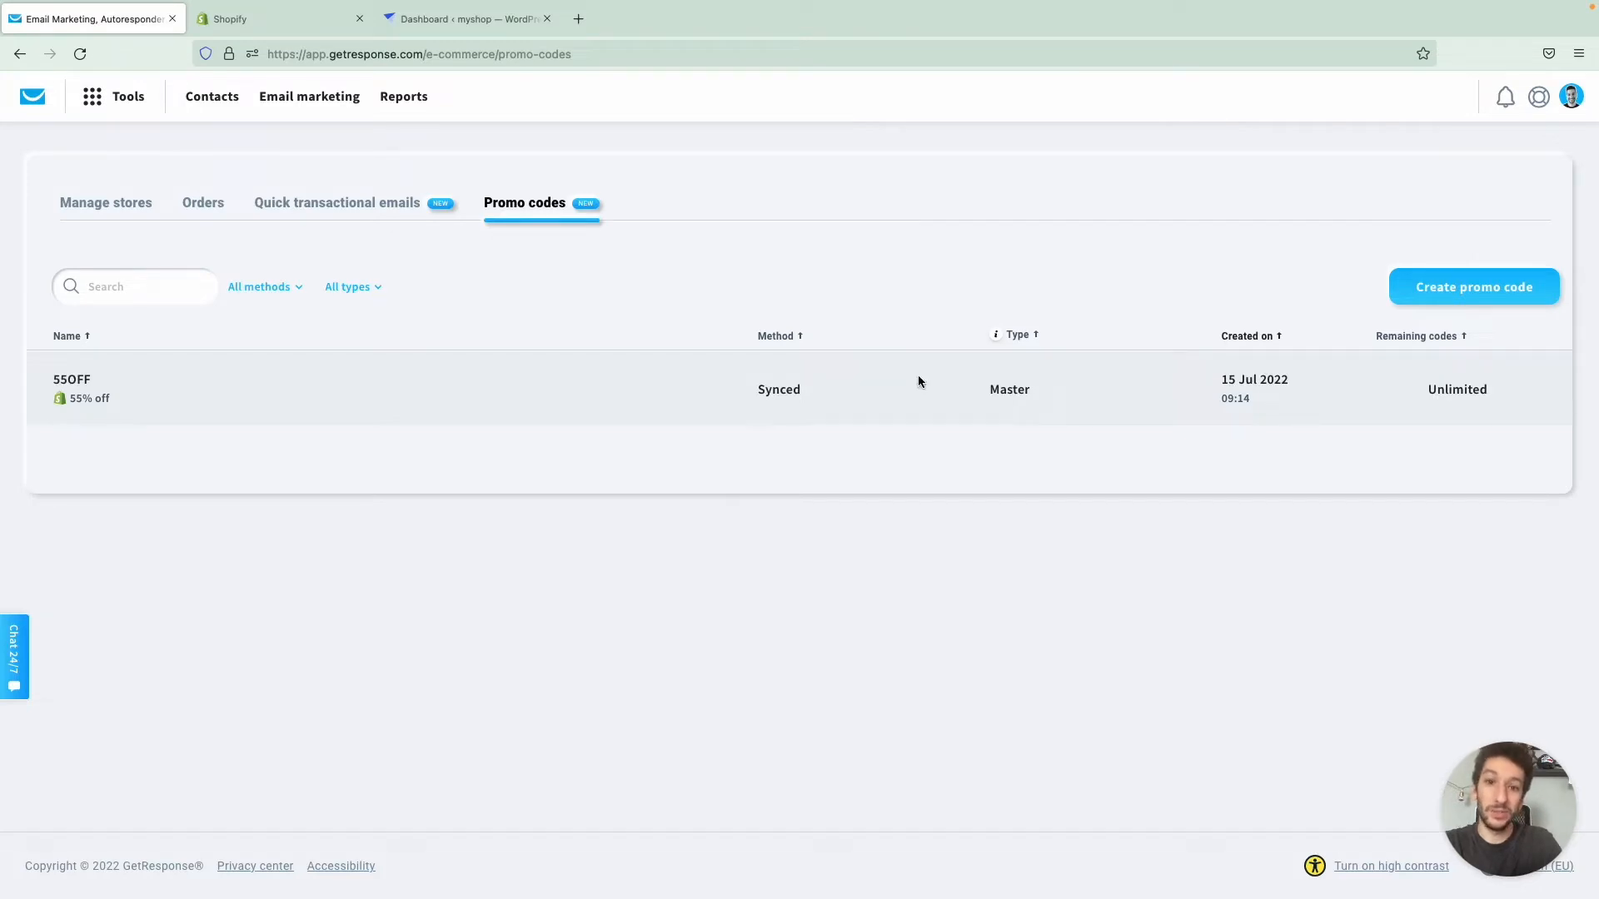
{"action": "left_click", "coordinate": [1451, 288]}
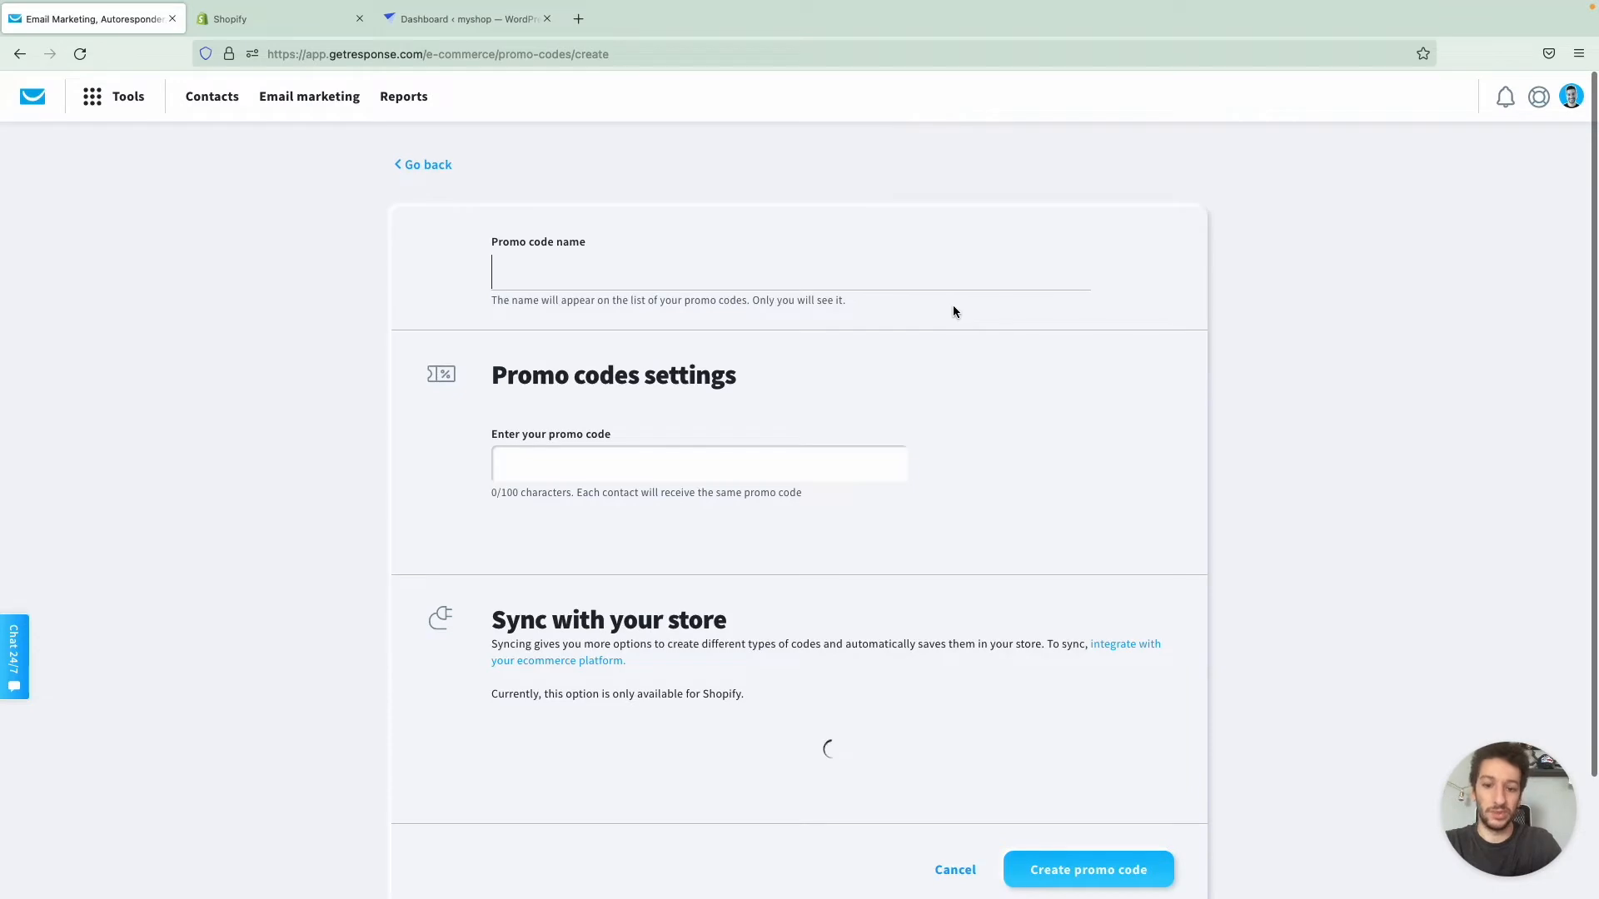
{"action": "type", "text": "FRE"}
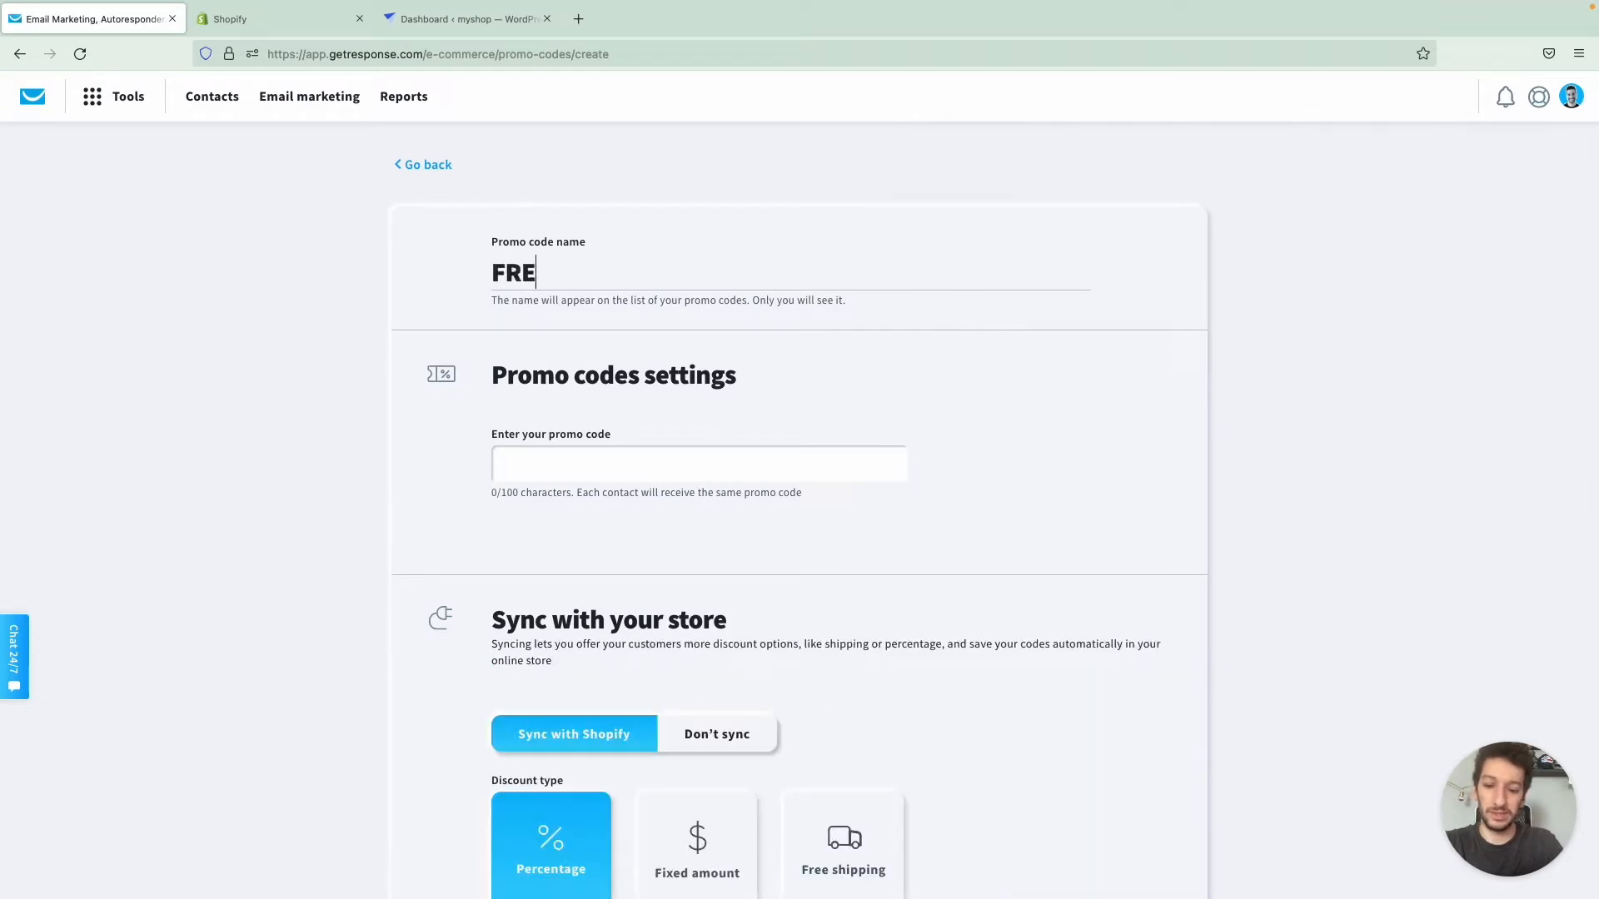
{"action": "type", "text": "E SHIPPING"}
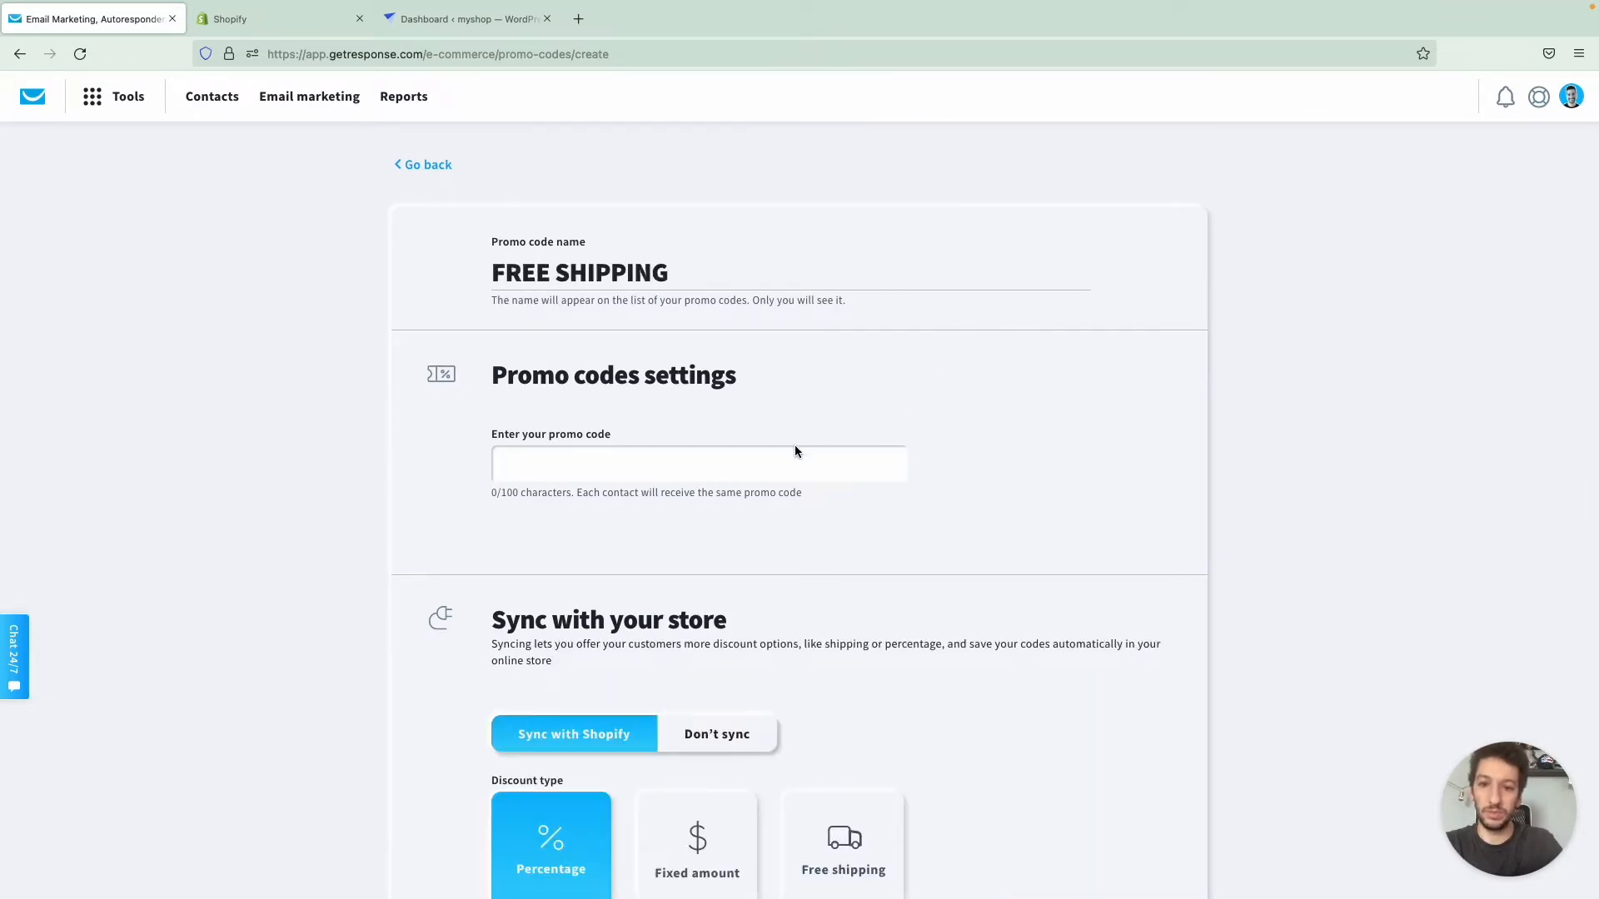
{"action": "left_click", "coordinate": [795, 452]}
{"action": "type", "text": "FREE"}
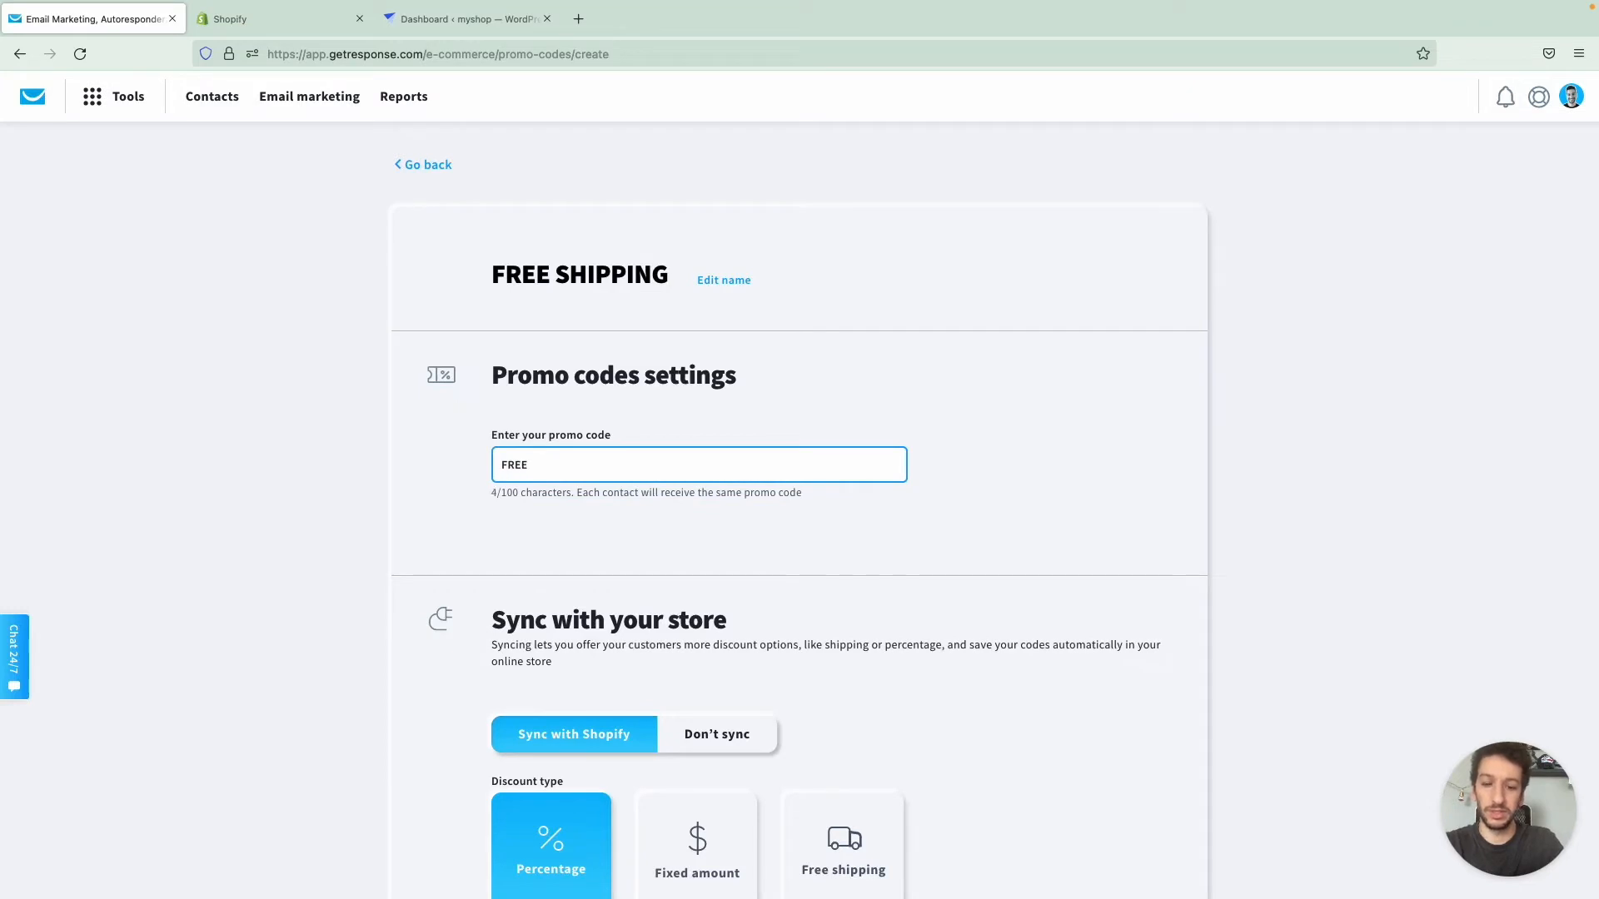
{"action": "type", "text": "50"}
{"action": "scroll", "coordinate": [709, 498], "scroll_direction": "down", "scroll_amount": 1}
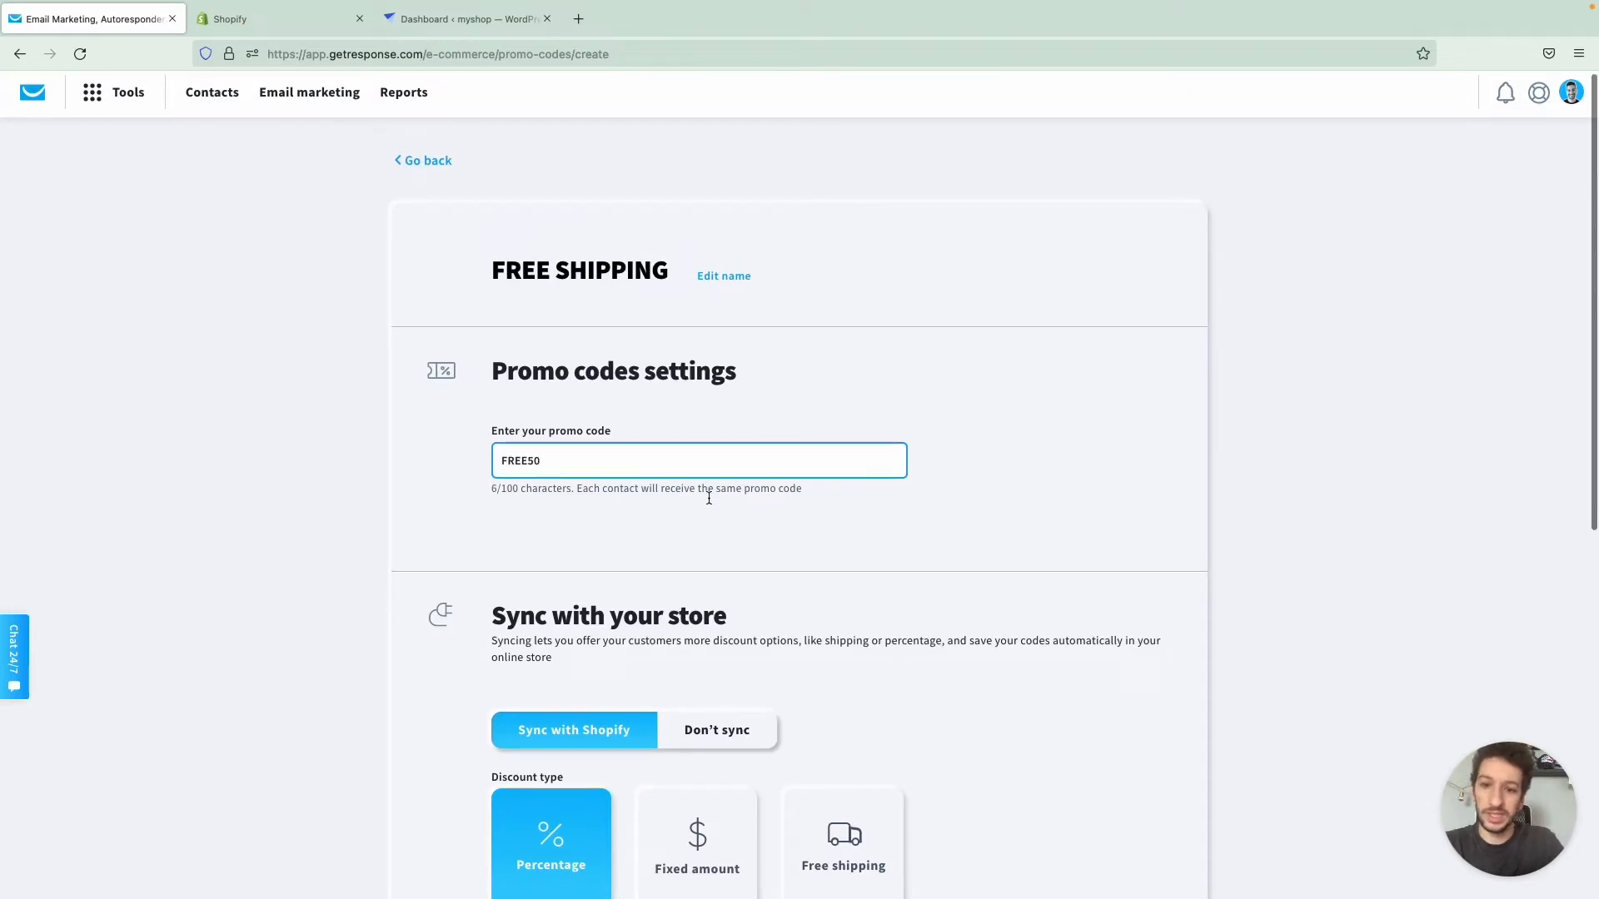
{"action": "left_click_drag", "start_coordinate": [552, 460], "coordinate": [496, 460]}
{"action": "left_click", "coordinate": [567, 460]}
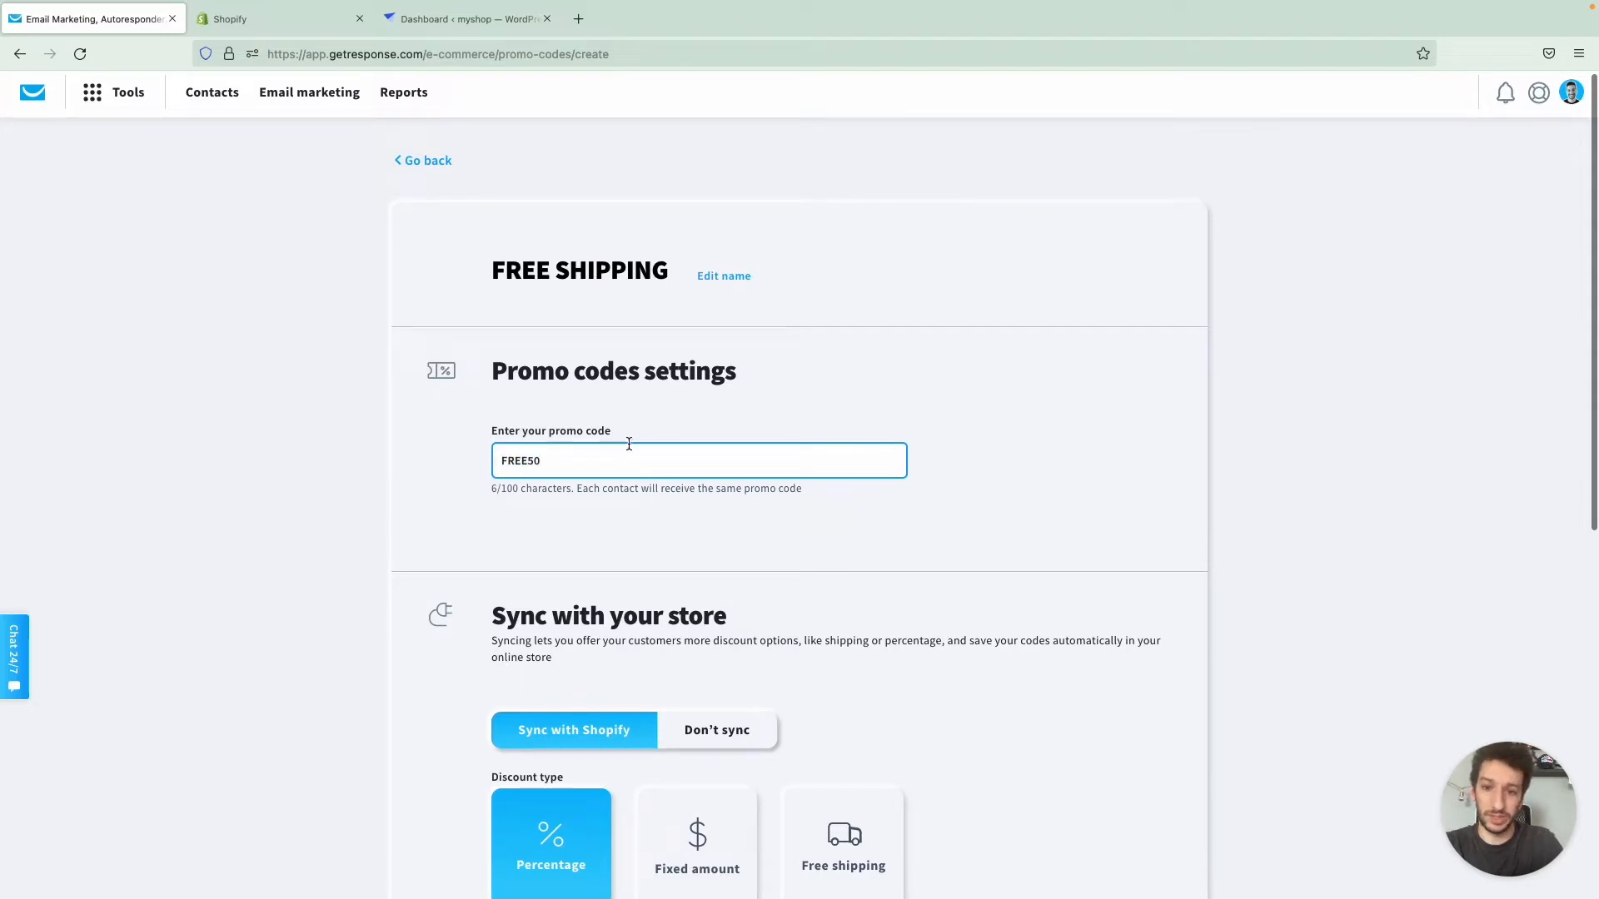
- Set the Shopify-synced discount type to Free shipping and review the minimum requirement options, keeping None
{"action": "scroll", "coordinate": [629, 444], "scroll_direction": "down", "scroll_amount": 1}
{"action": "scroll", "coordinate": [629, 444], "scroll_direction": "down", "scroll_amount": 5}
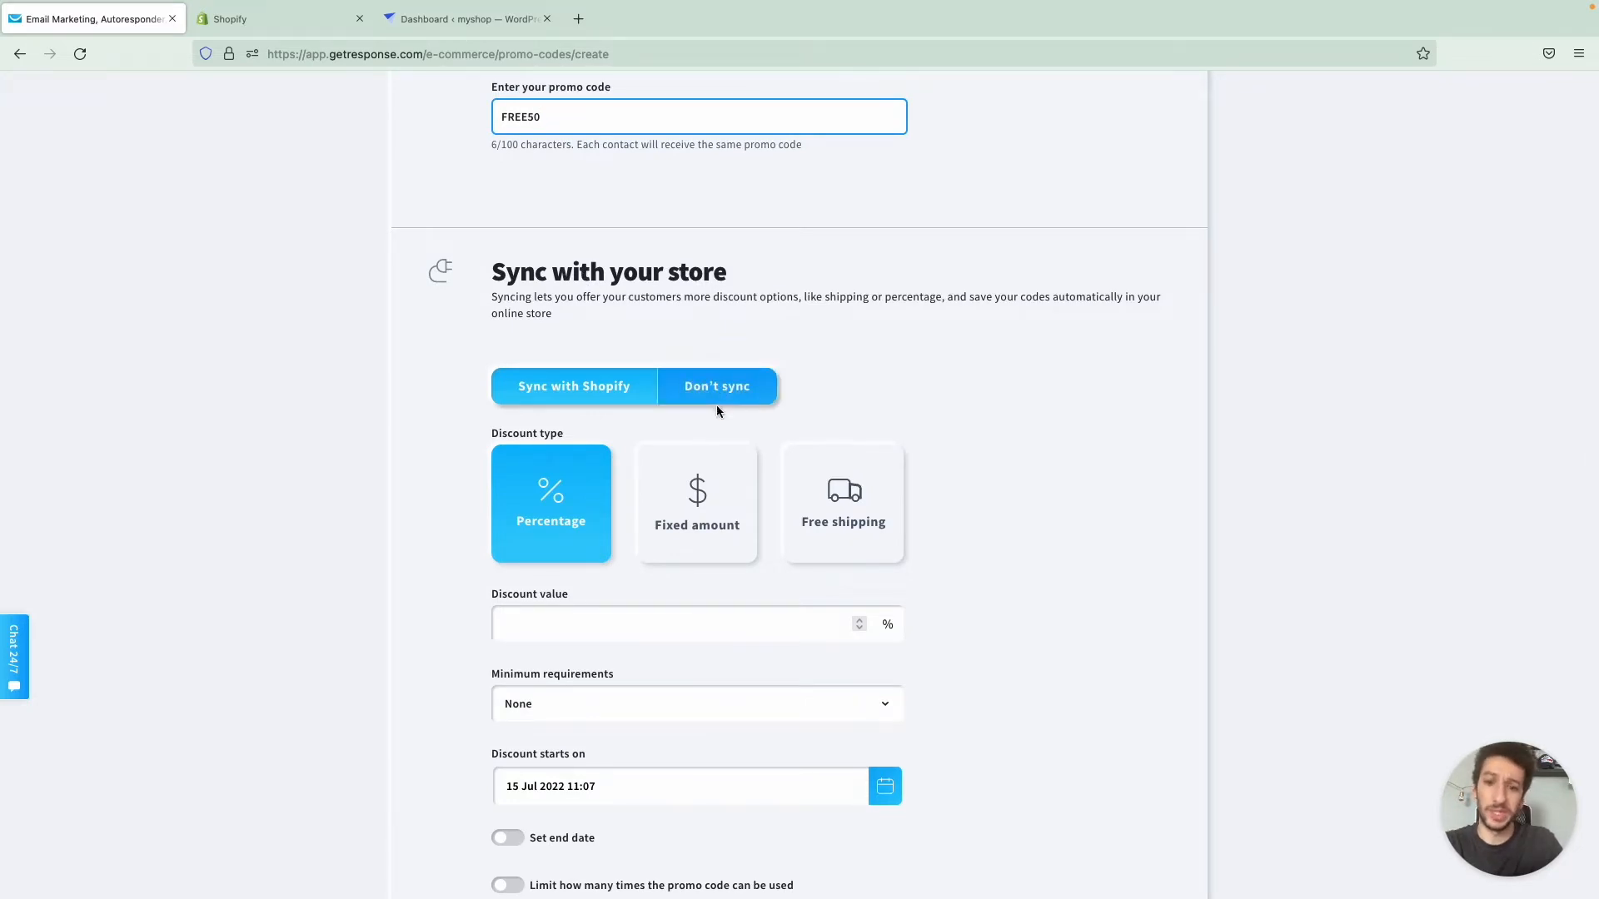
{"action": "left_click", "coordinate": [874, 521]}
{"action": "scroll", "coordinate": [694, 596], "scroll_direction": "down", "scroll_amount": 1}
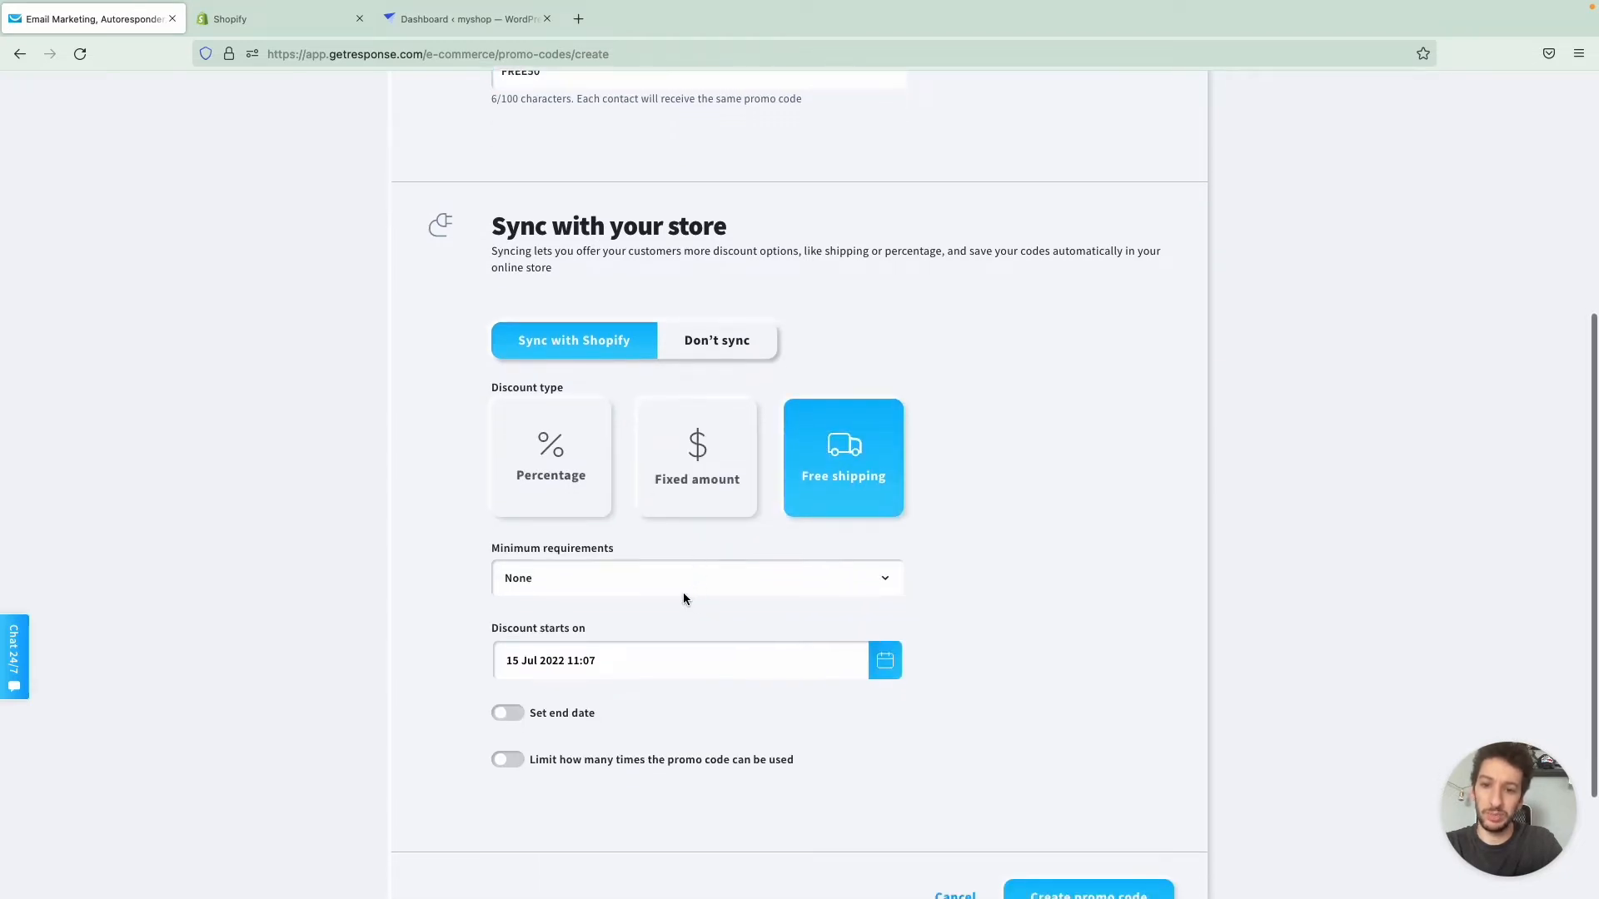
{"action": "left_click", "coordinate": [678, 585]}
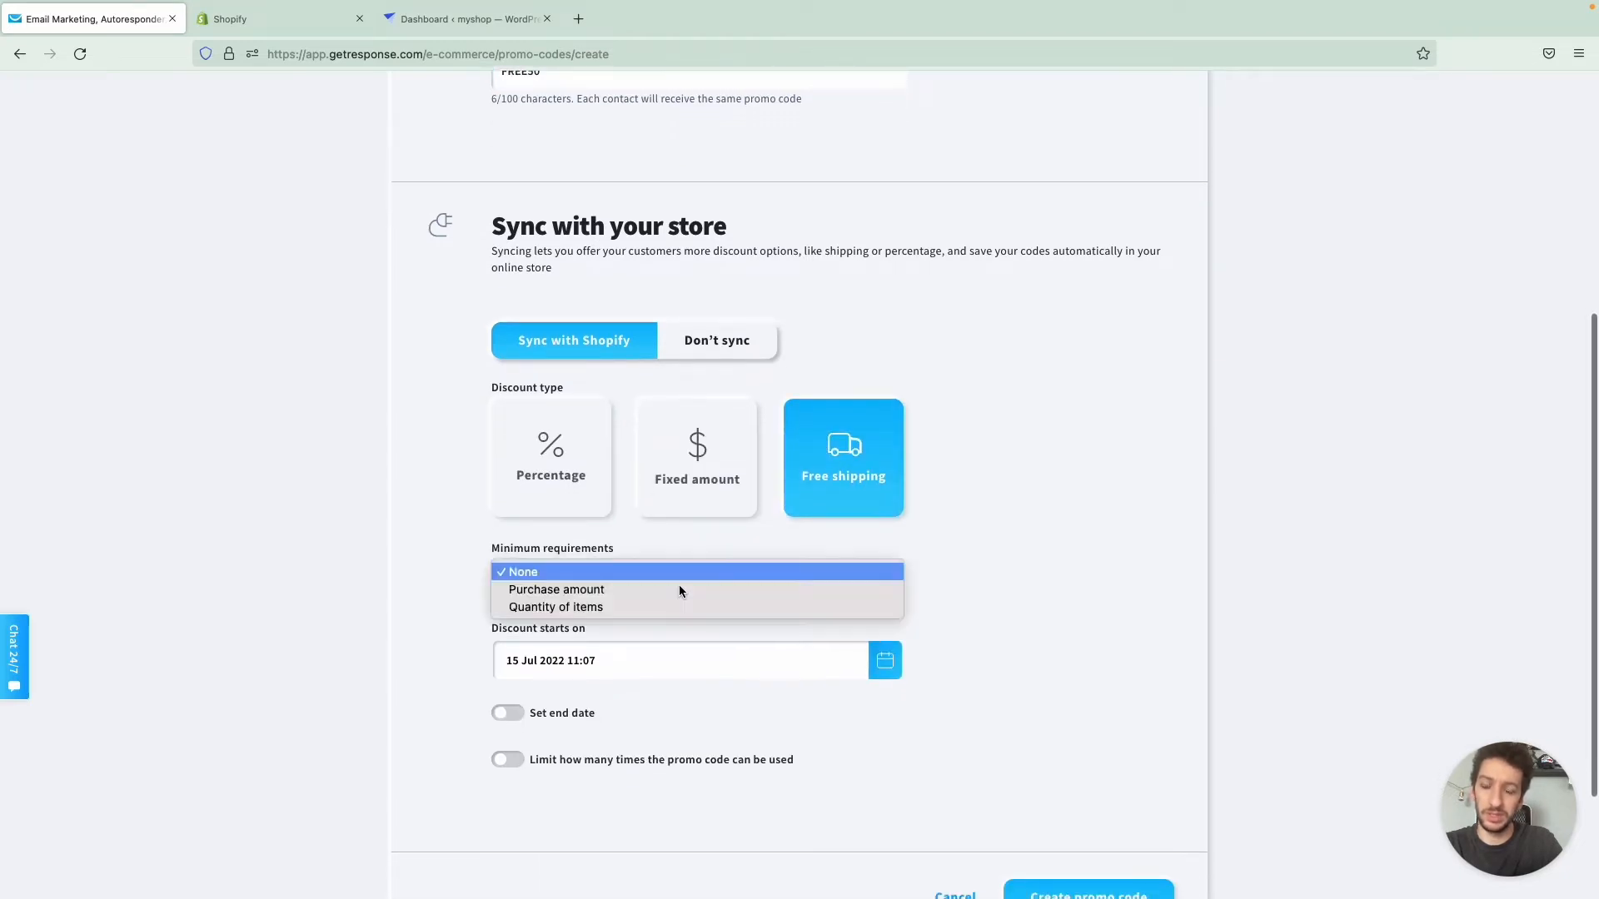
{"action": "left_click", "coordinate": [458, 533]}
{"action": "scroll", "coordinate": [471, 633], "scroll_direction": "down", "scroll_amount": 1}
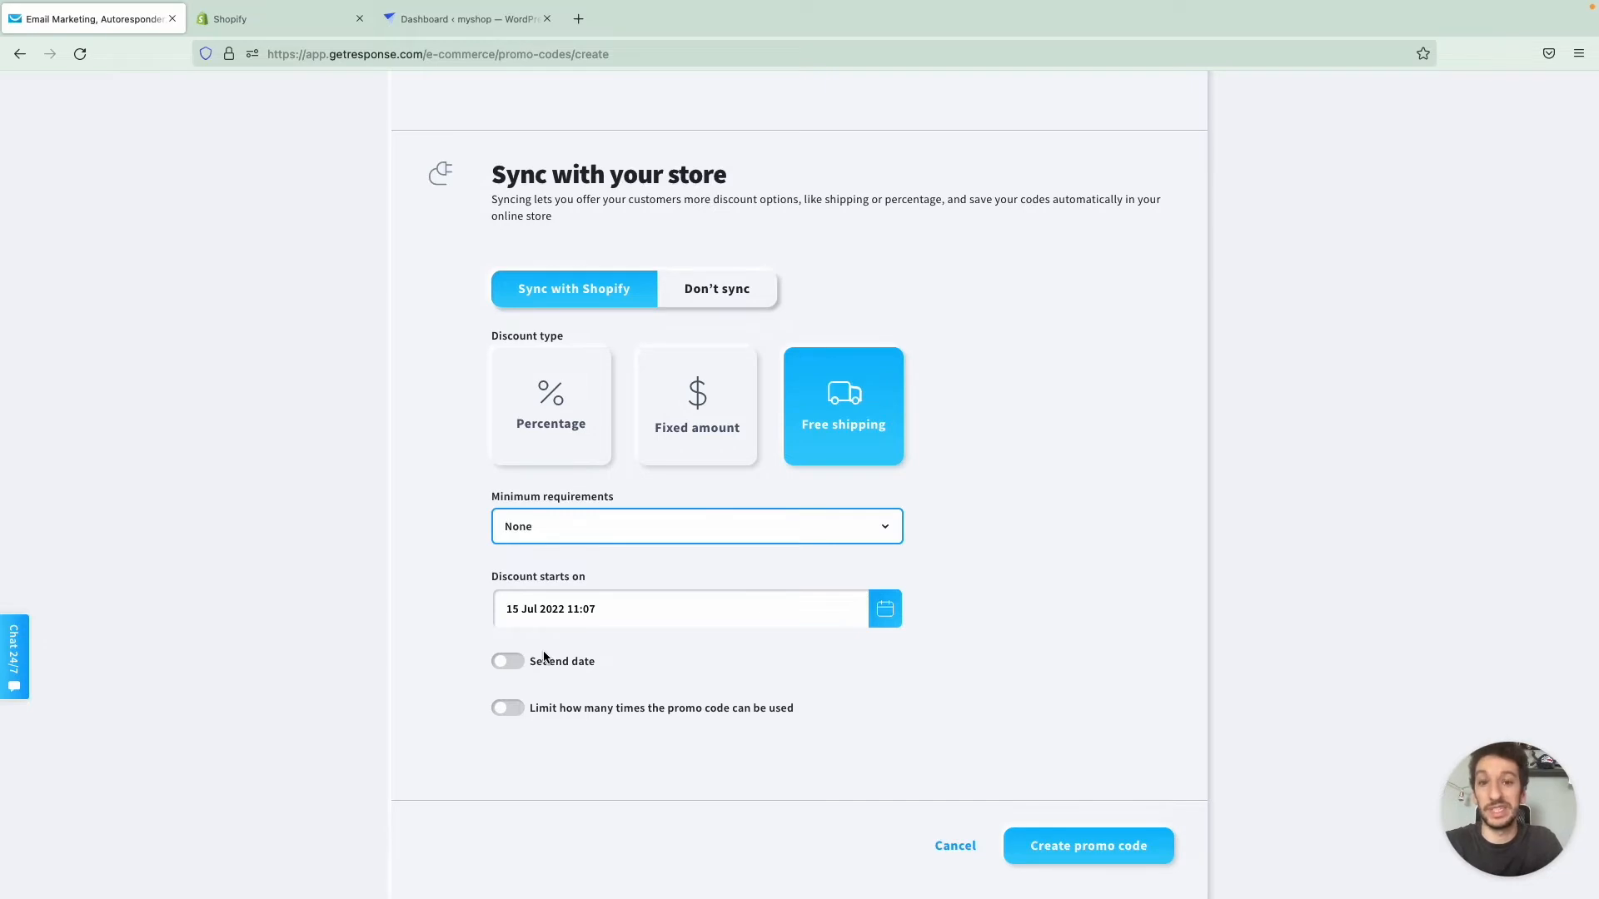
- Try the end date option and turn it off again, and limit the promo code's usage to 1
{"action": "left_click", "coordinate": [509, 661]}
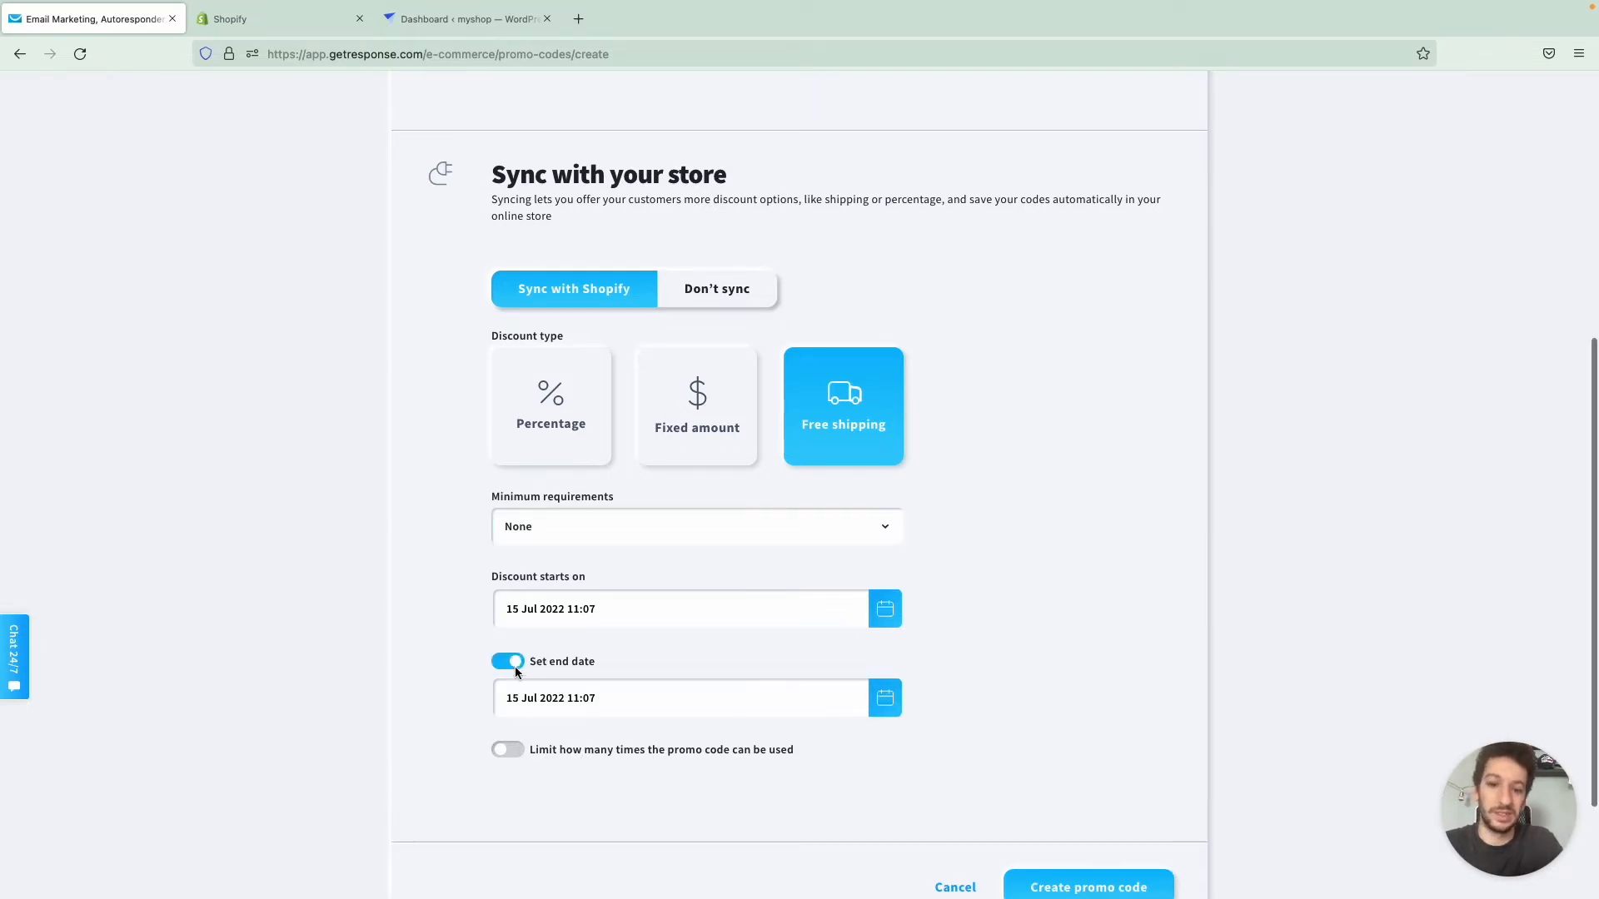
{"action": "left_click", "coordinate": [512, 665]}
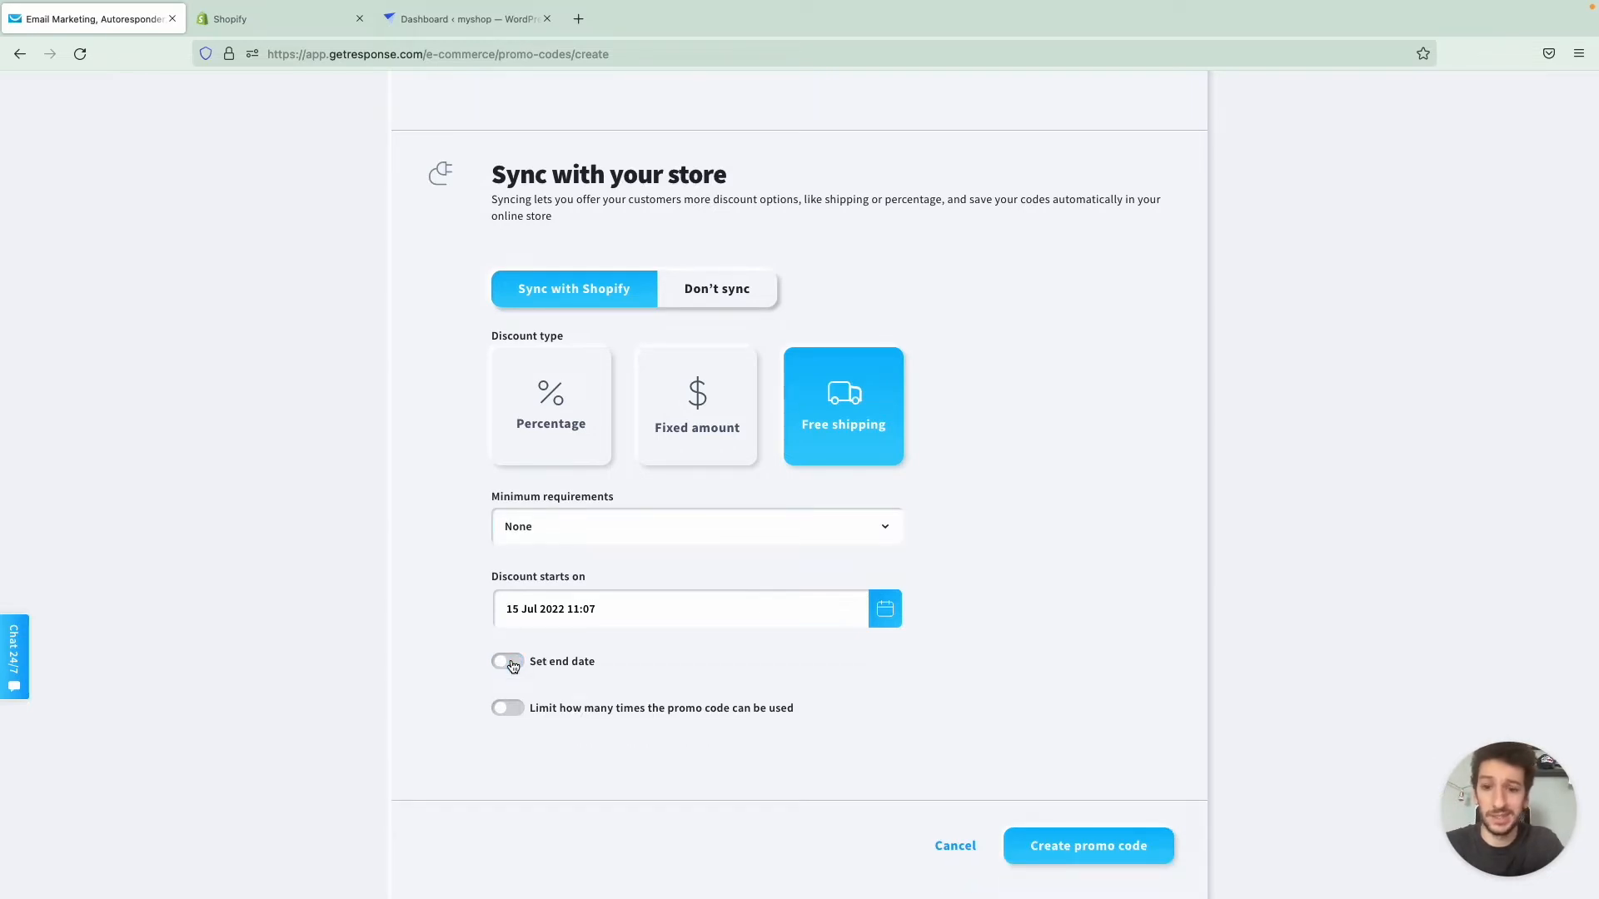
{"action": "left_click", "coordinate": [507, 708]}
{"action": "scroll", "coordinate": [507, 721], "scroll_direction": "down", "scroll_amount": 1}
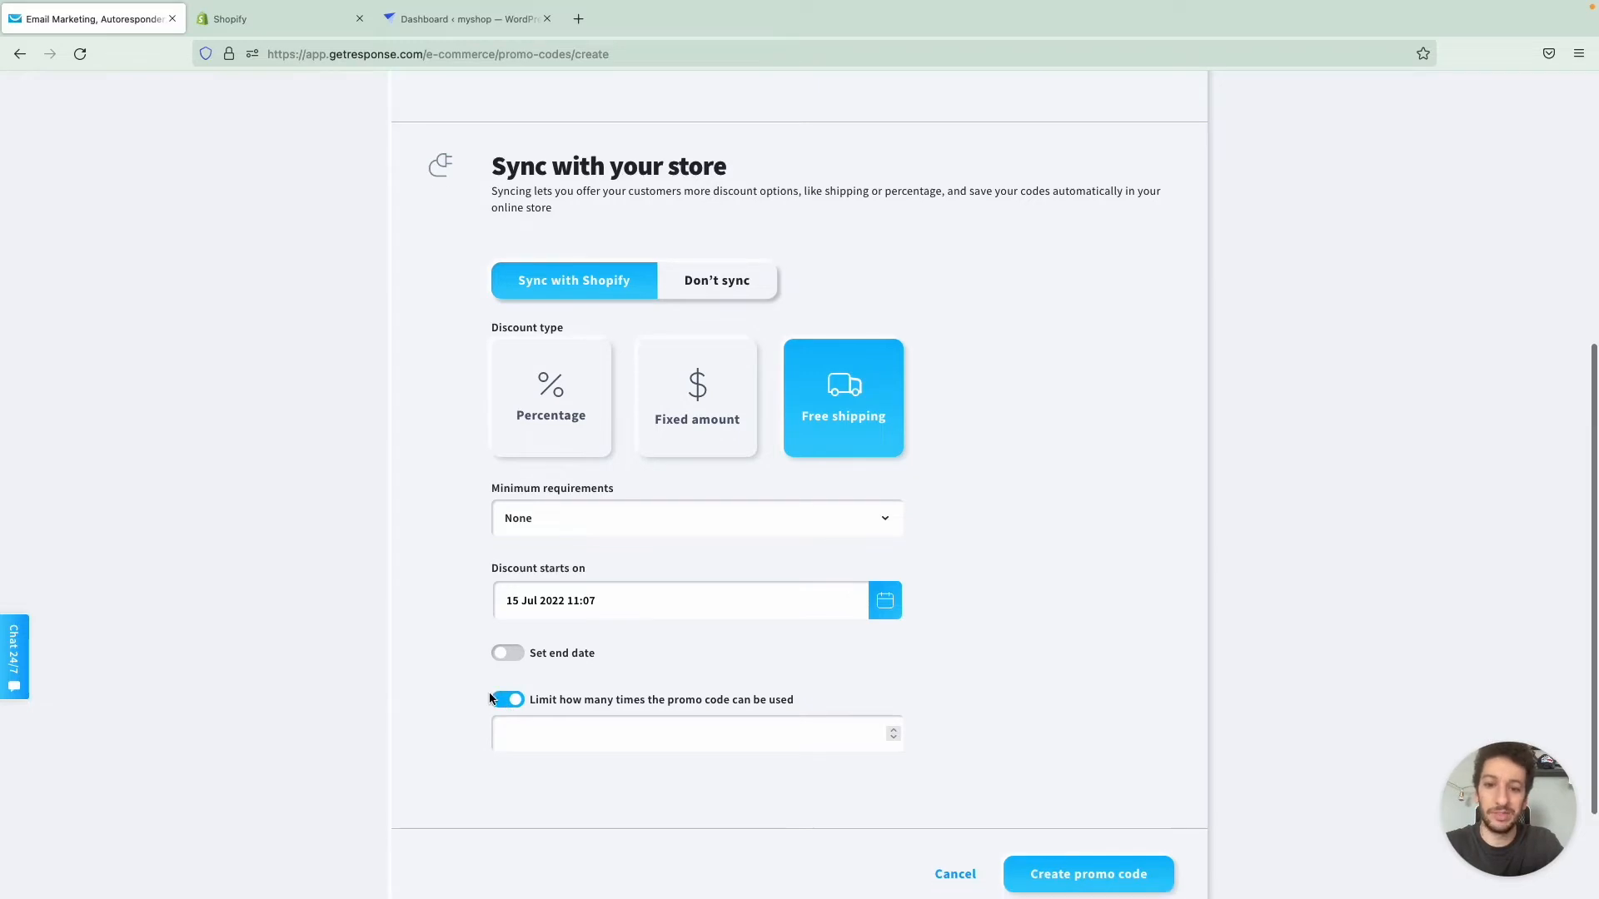
{"action": "left_click", "coordinate": [551, 720]}
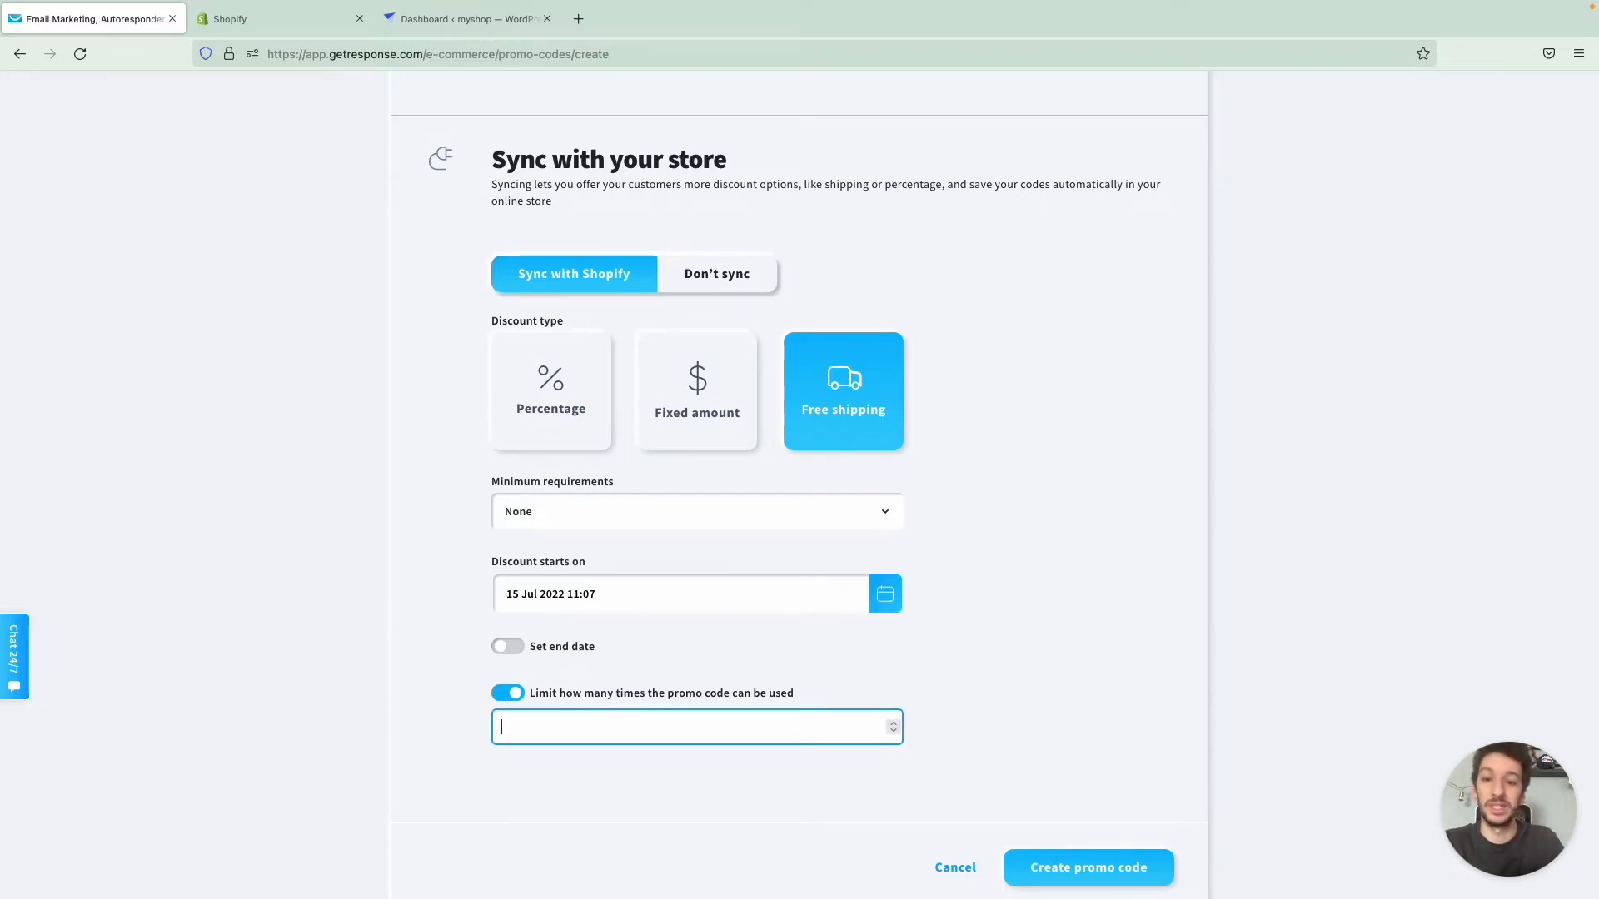
{"action": "type", "text": "1"}
{"action": "left_click", "coordinate": [415, 683]}
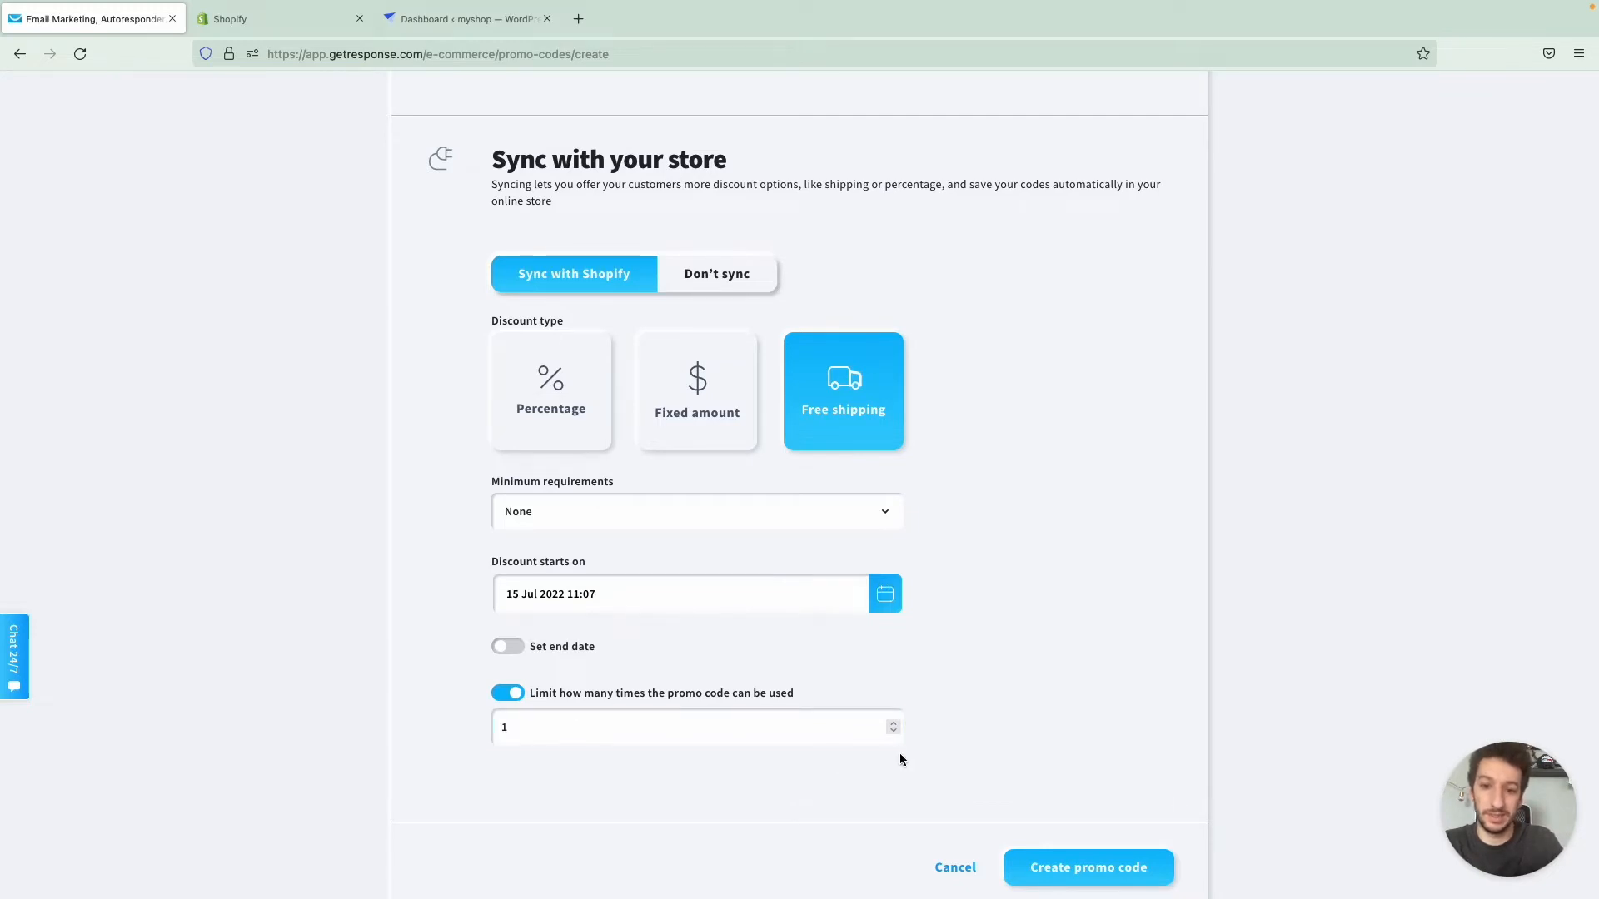
- Set the discount's end date to 22 Jul 2022, create the promo code, and refresh the promo codes list
{"action": "left_click", "coordinate": [512, 647]}
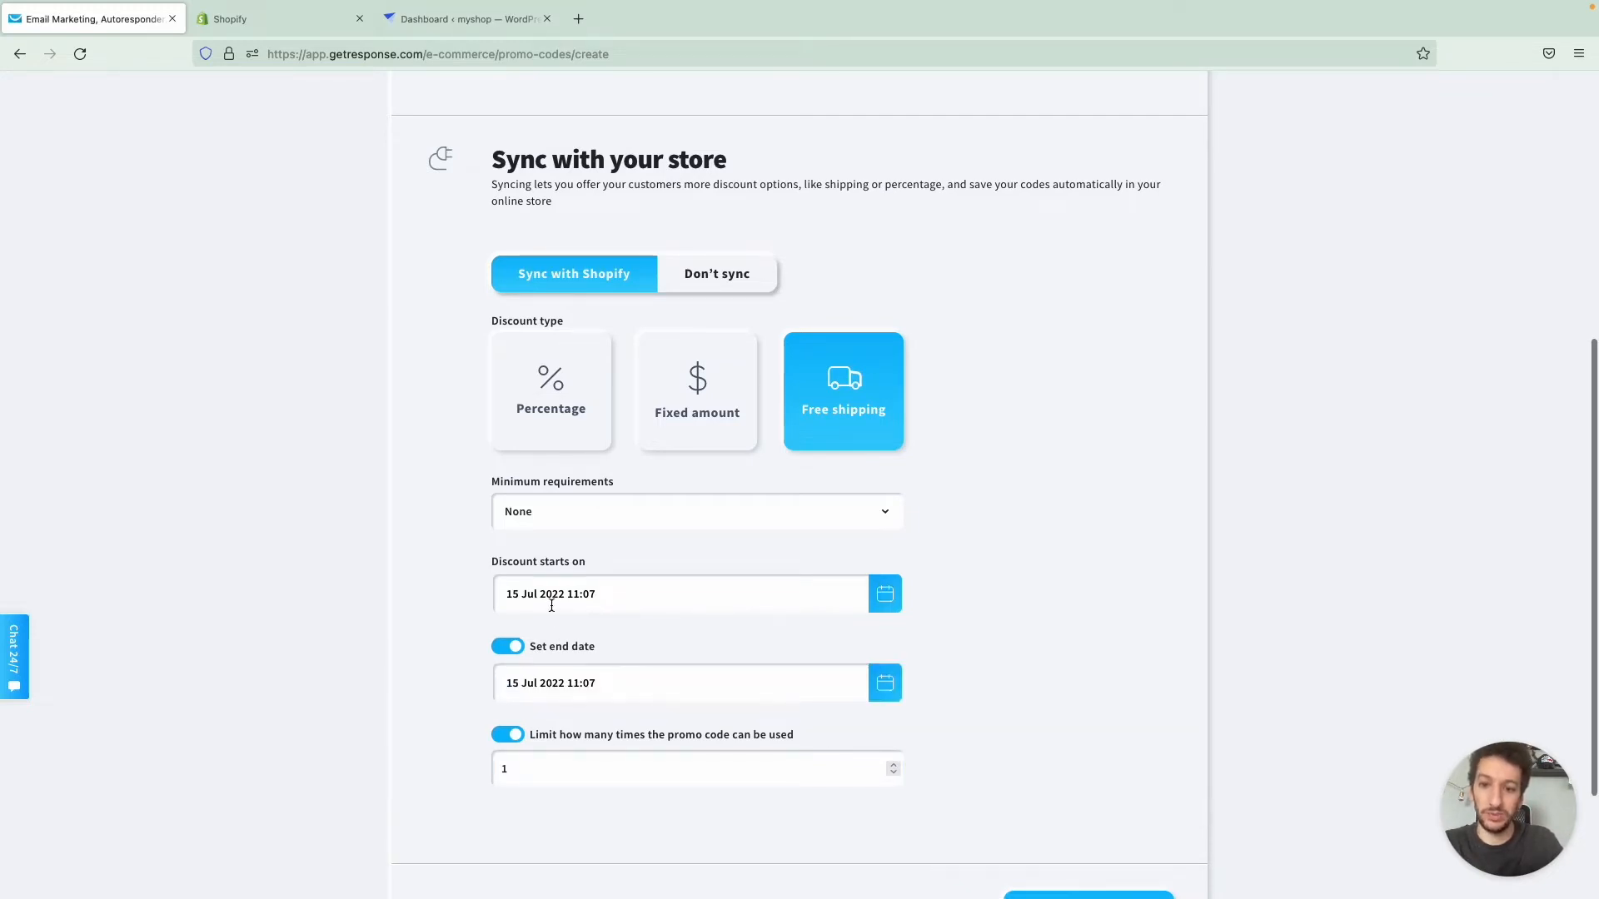
{"action": "left_click", "coordinate": [884, 690]}
{"action": "scroll", "coordinate": [708, 773], "scroll_direction": "down", "scroll_amount": 1}
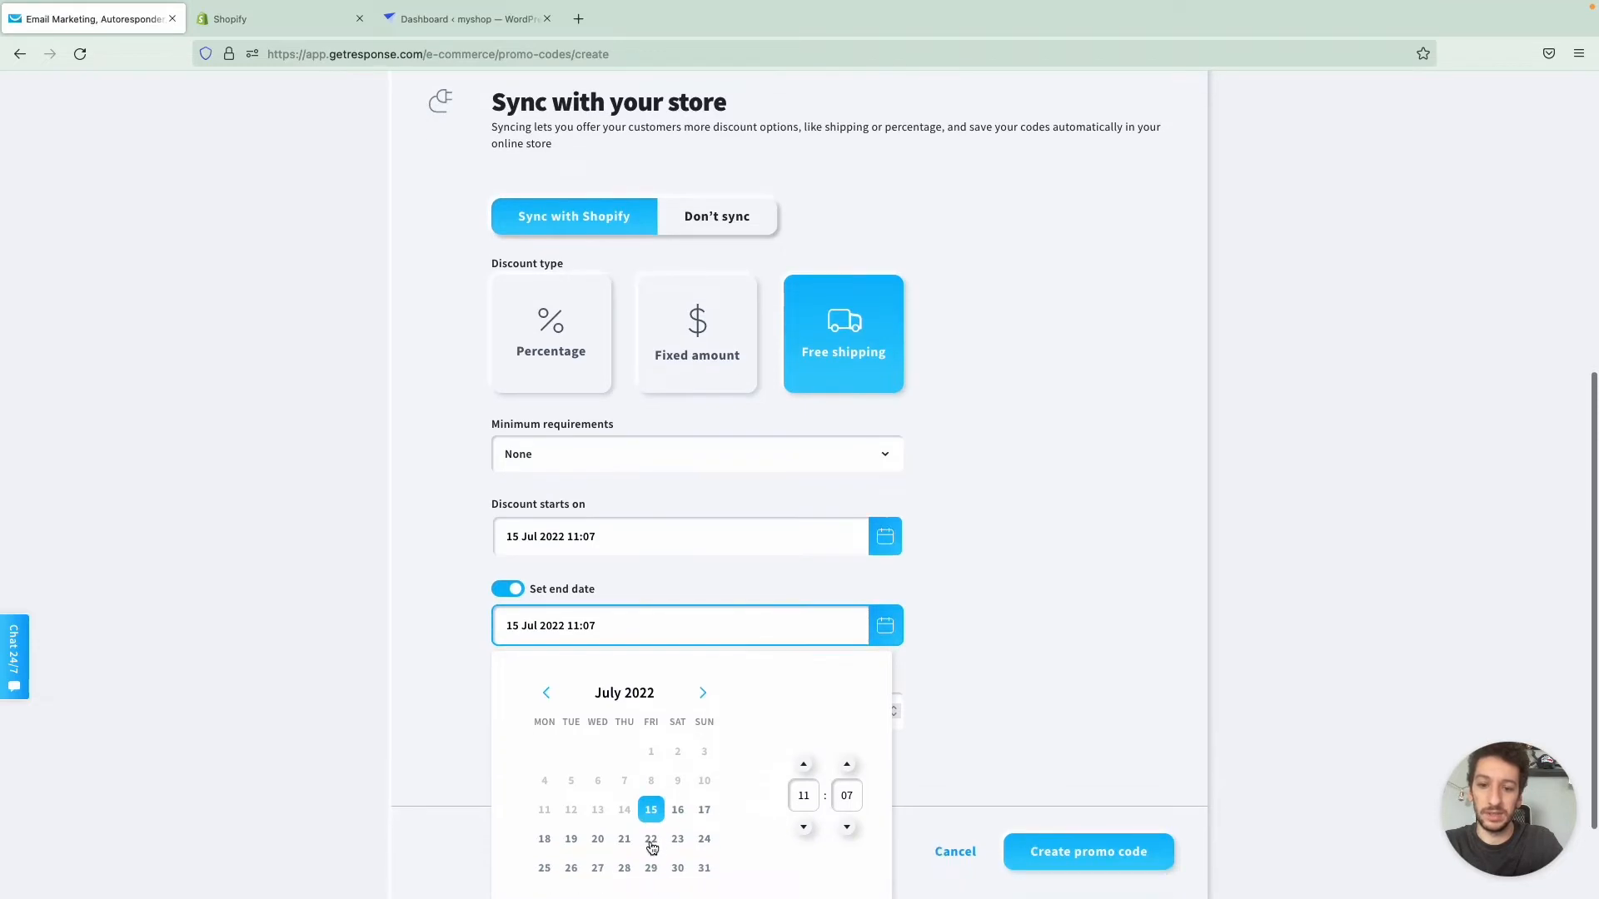
{"action": "left_click", "coordinate": [651, 843]}
{"action": "scroll", "coordinate": [932, 748], "scroll_direction": "down", "scroll_amount": 1}
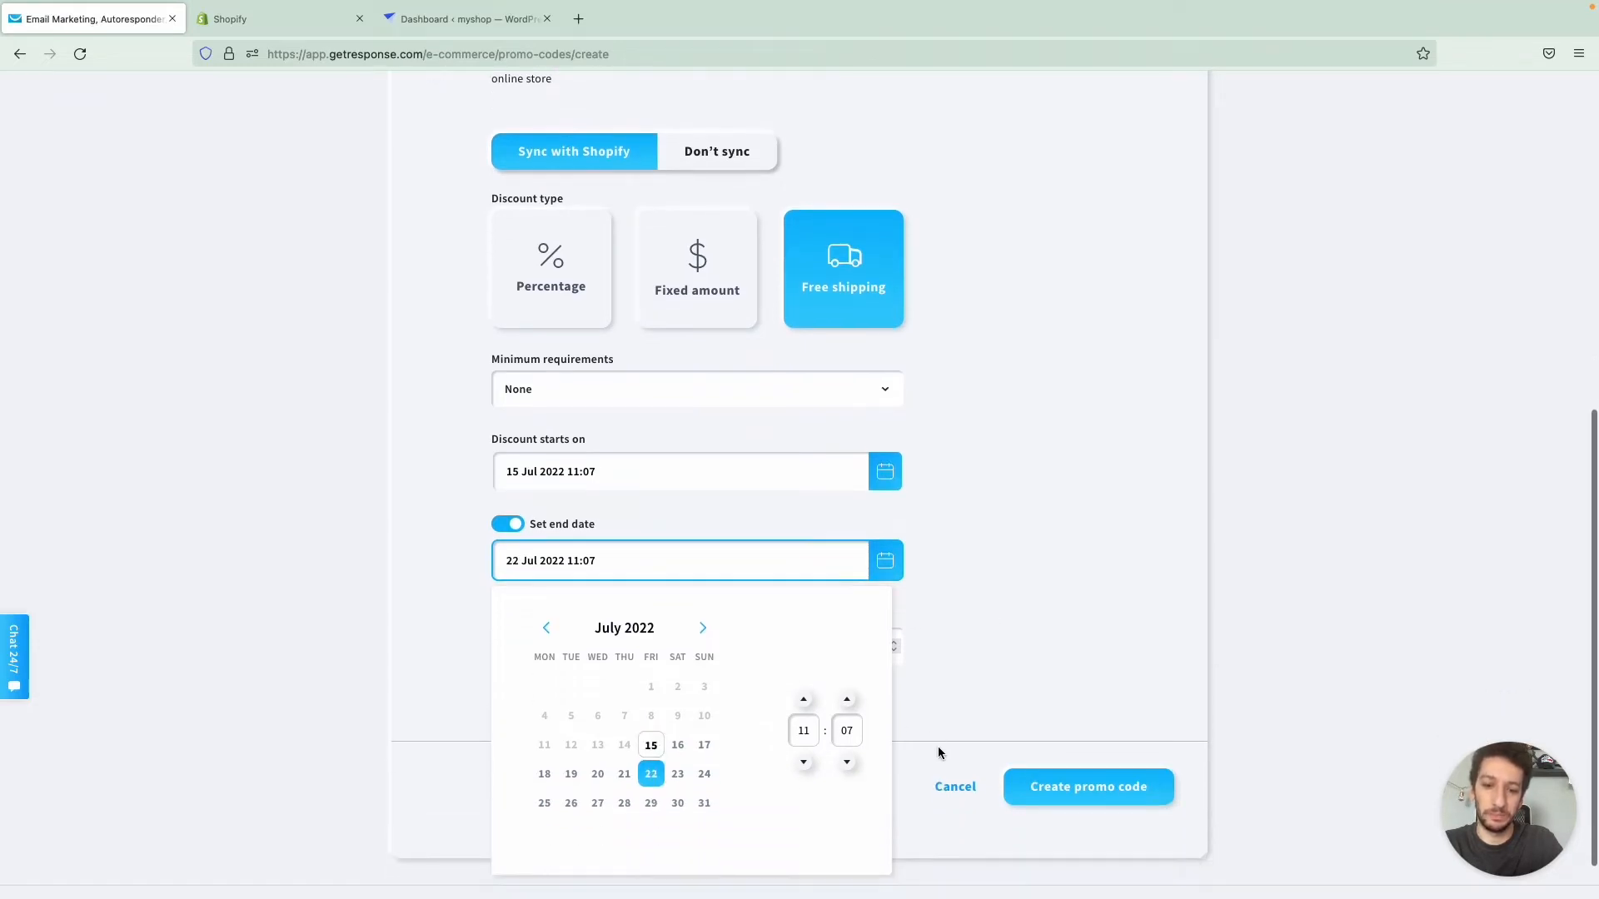
{"action": "left_click", "coordinate": [938, 746]}
{"action": "left_click", "coordinate": [1068, 784]}
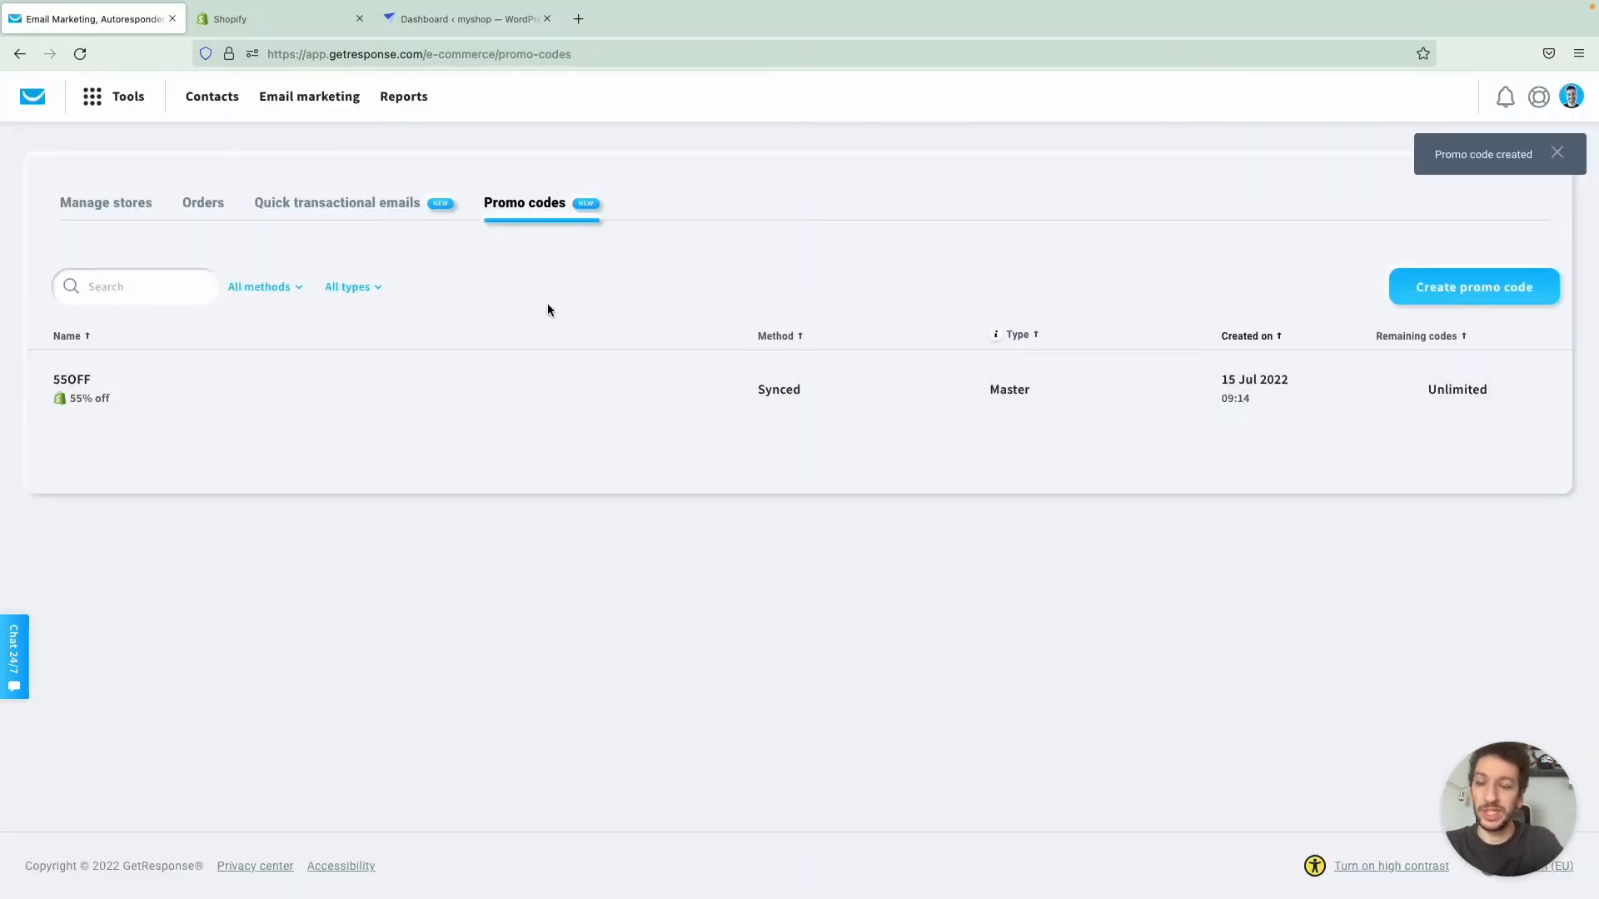
{"action": "left_click", "coordinate": [81, 54]}
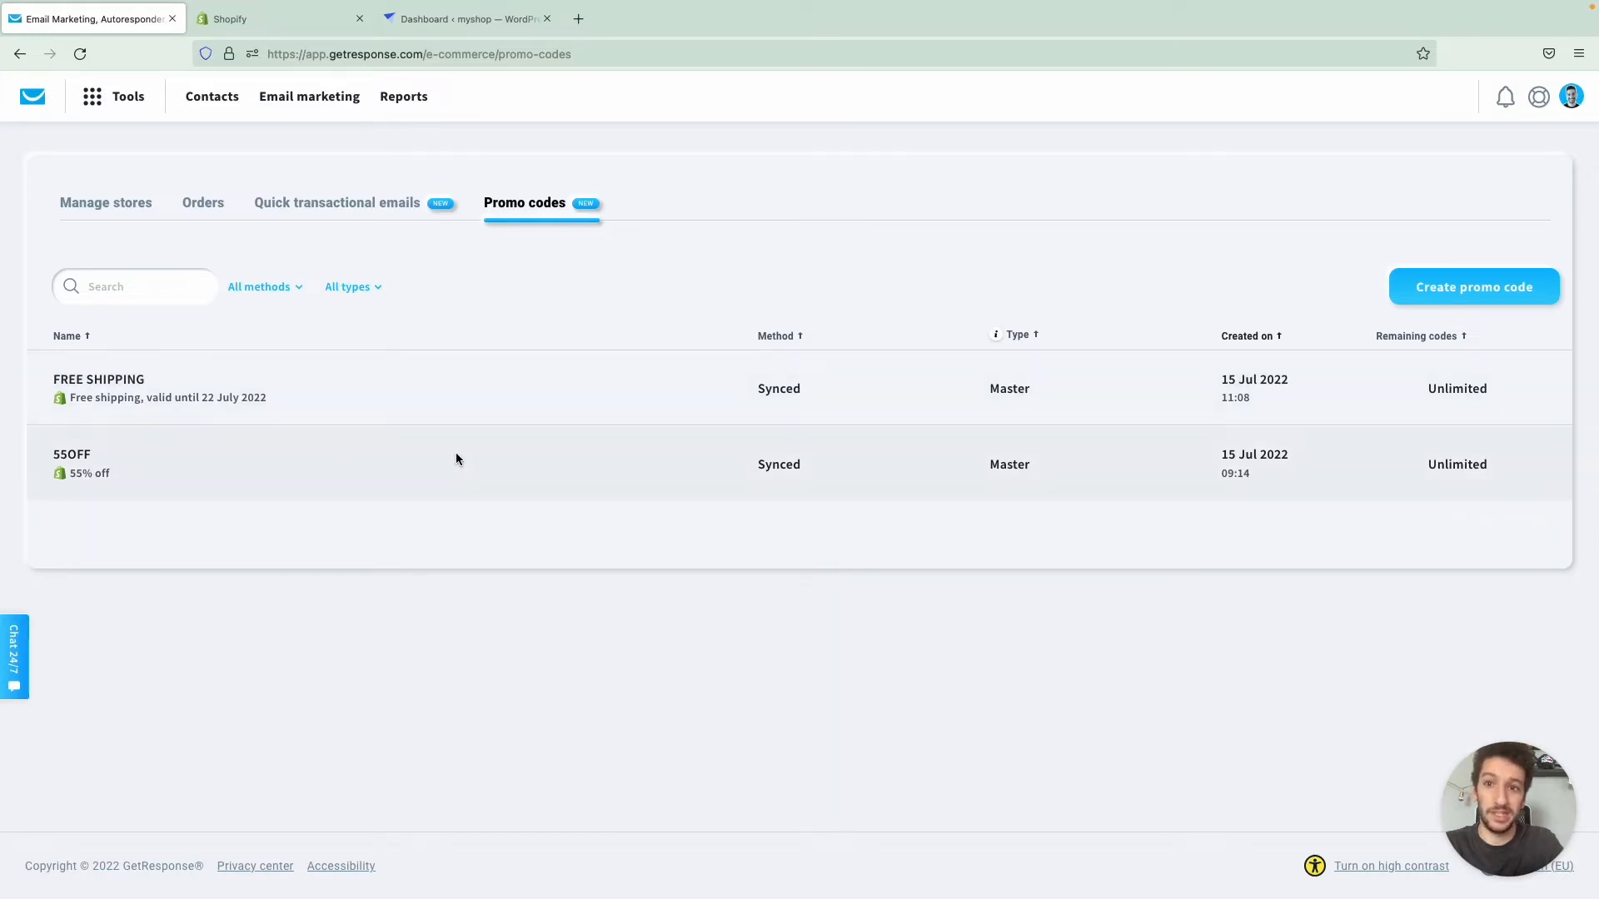
- Switch to the Shopify admin, leave the notification settings, and check the synced promo codes in the store's discounts list
{"action": "key", "text": "ctrl+Tab"}
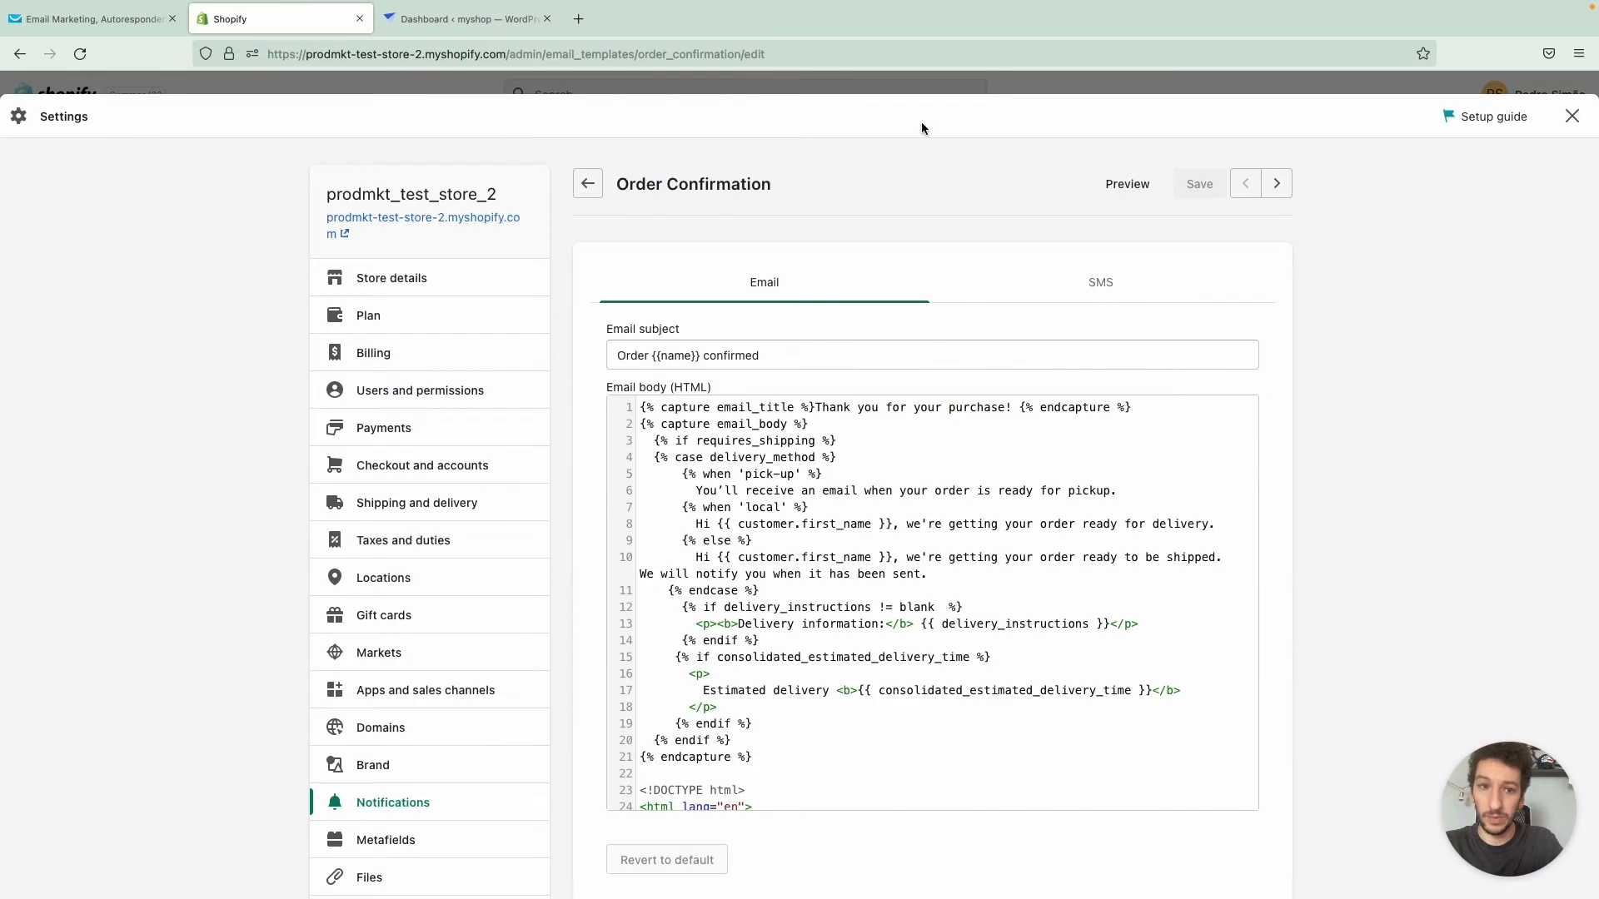
{"action": "left_click", "coordinate": [1572, 117]}
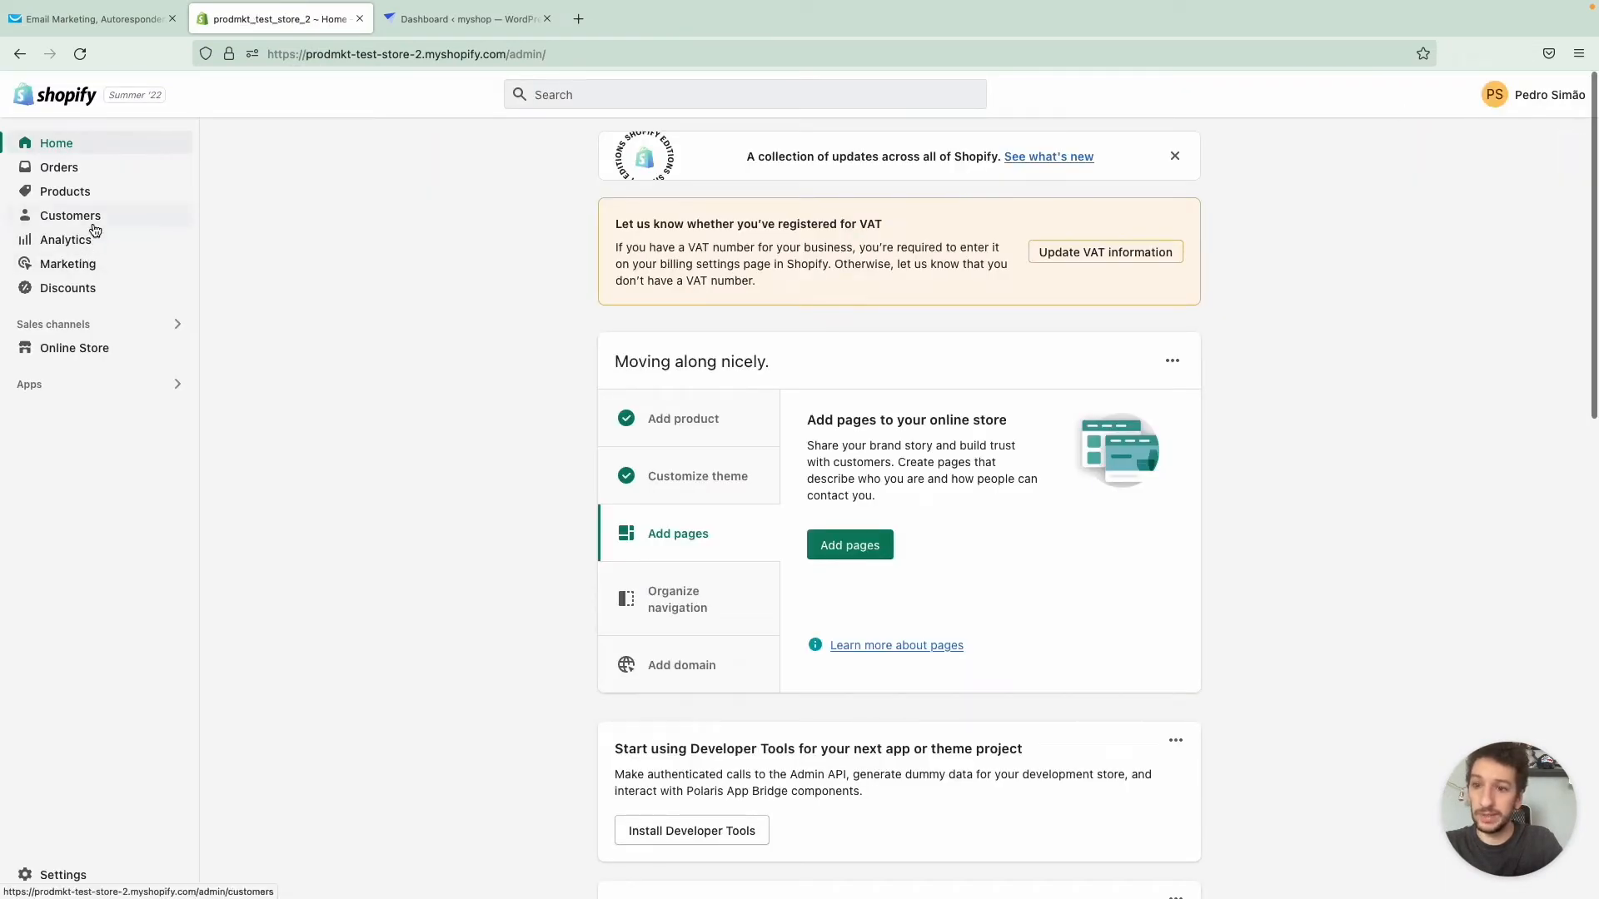
{"action": "left_click", "coordinate": [79, 287]}
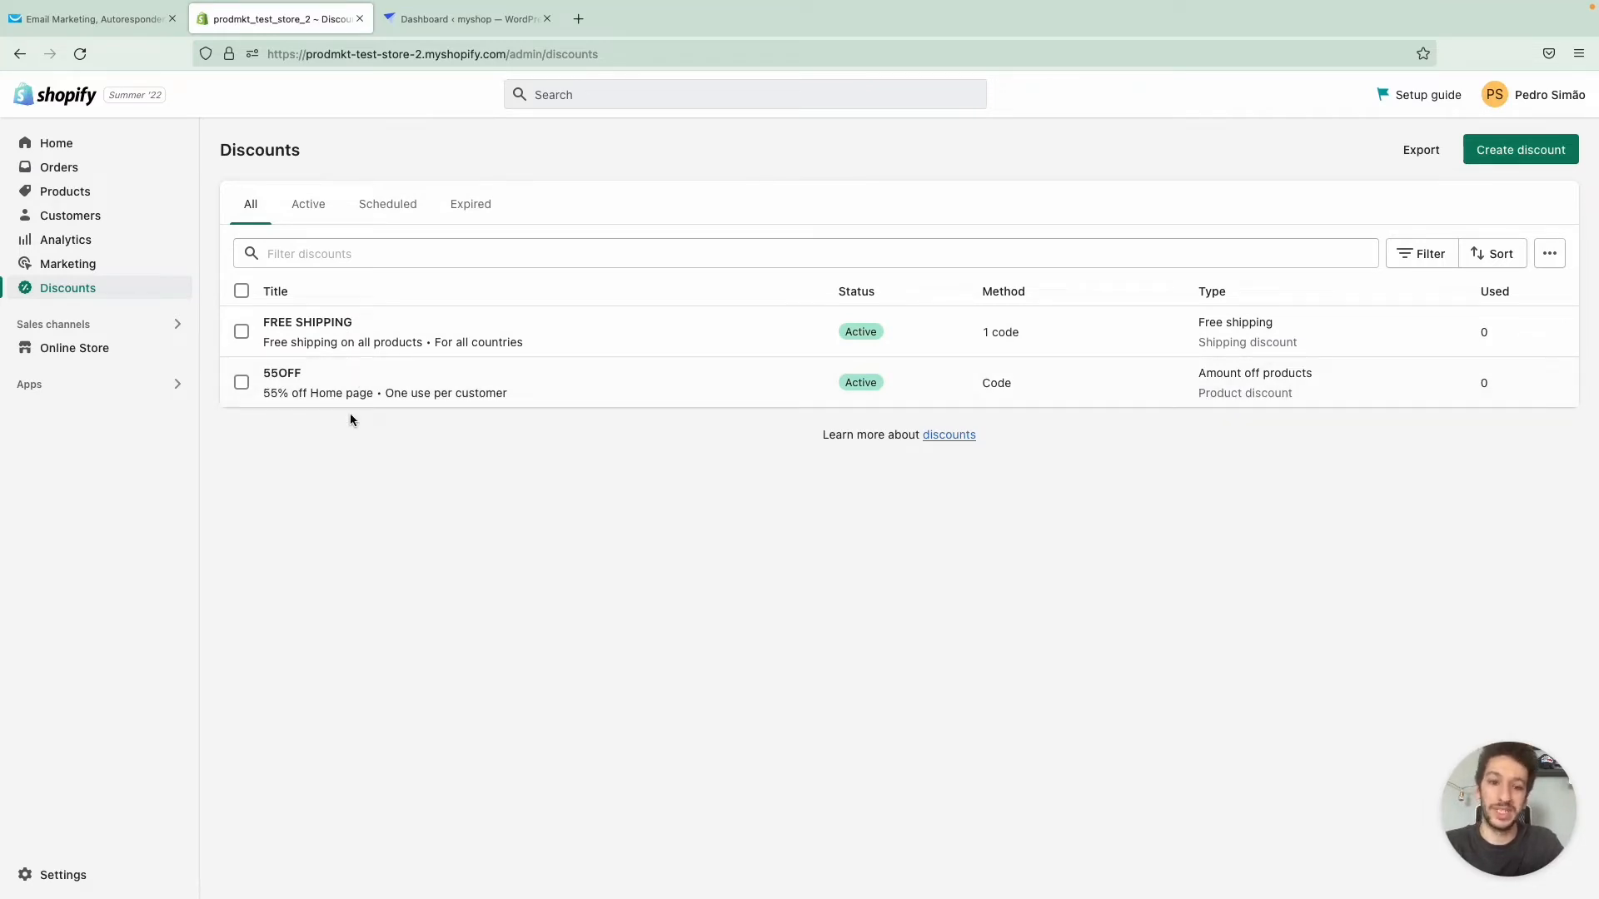
- Switch back to GetResponse, create an autoresponder with the new Email Creator, and name it "Welcome to GetResponse!"
{"action": "key", "text": "ctrl+shift+Tab"}
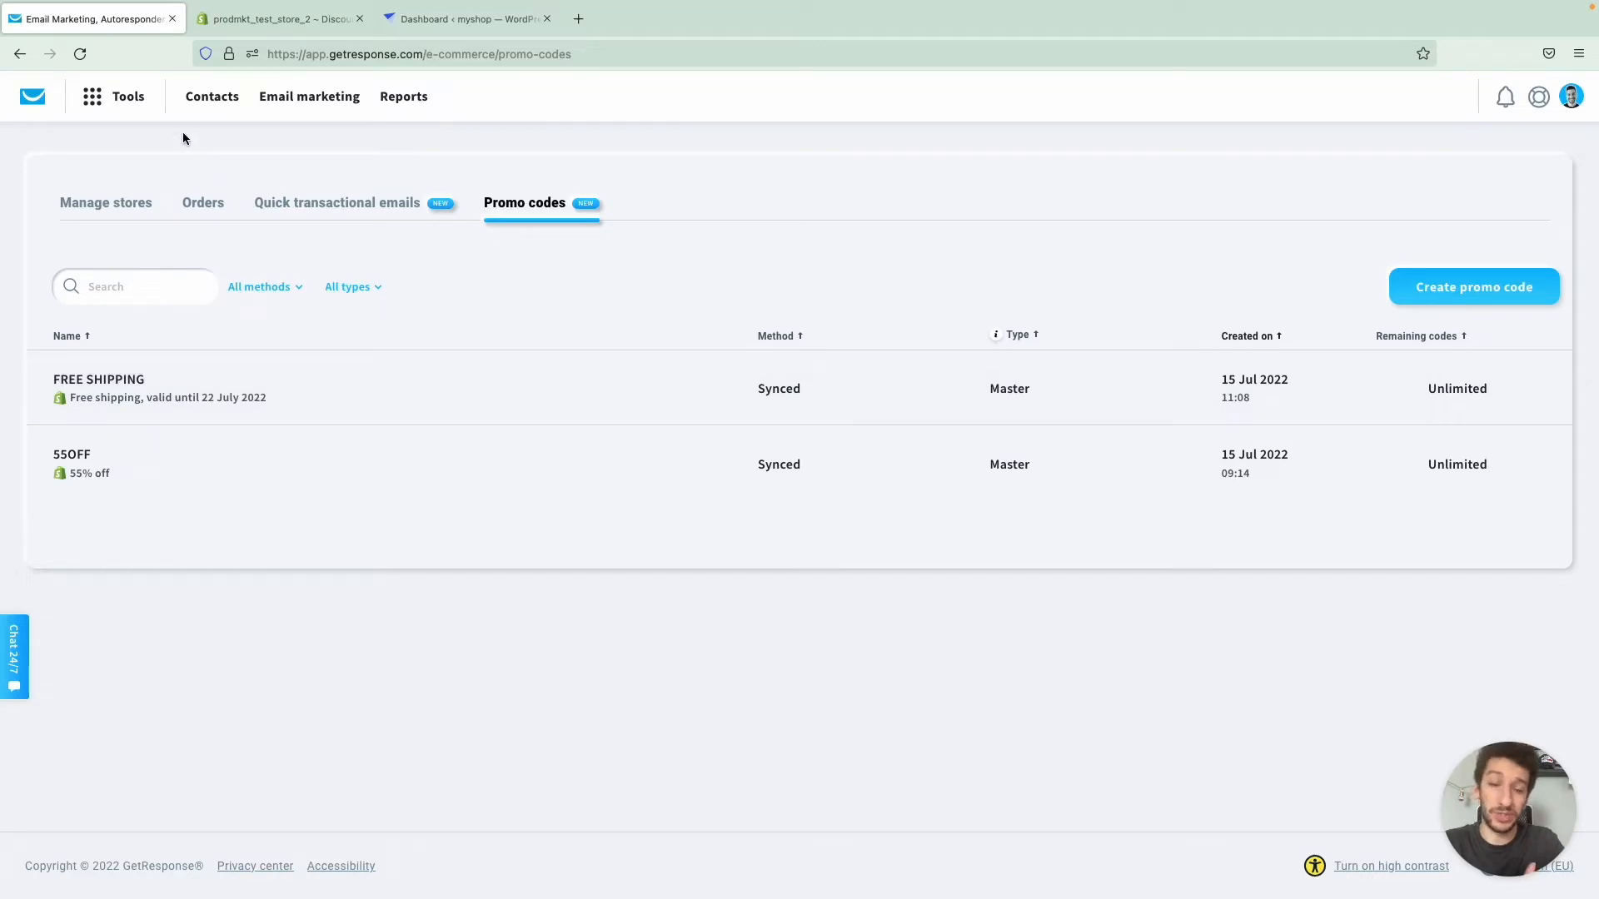
{"action": "left_click", "coordinate": [107, 97]}
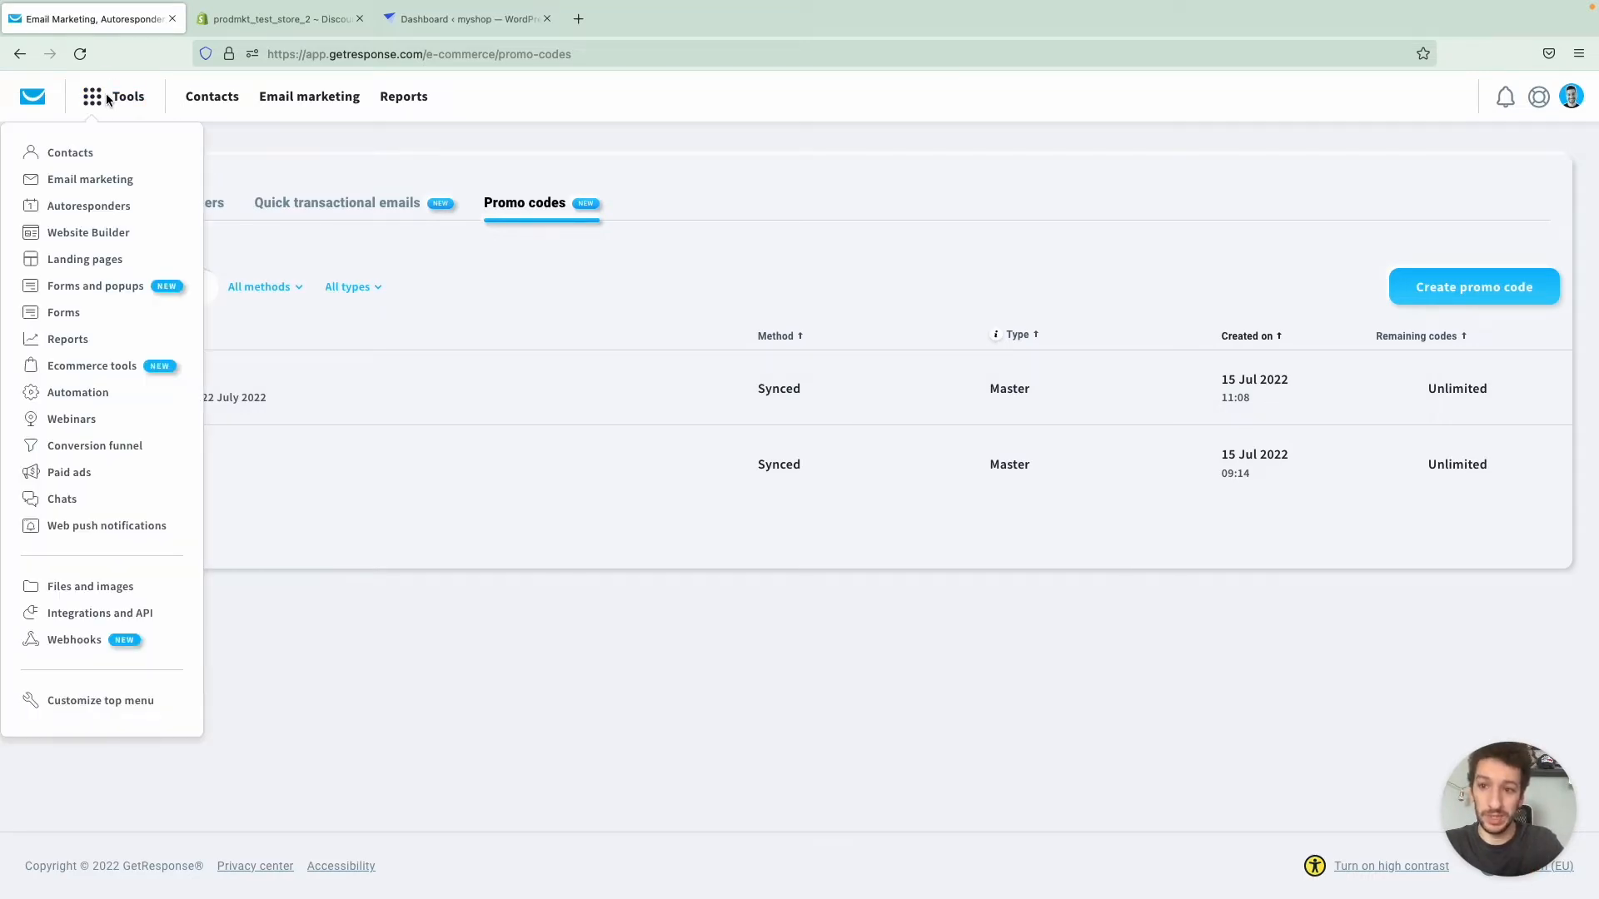
{"action": "left_click", "coordinate": [97, 205]}
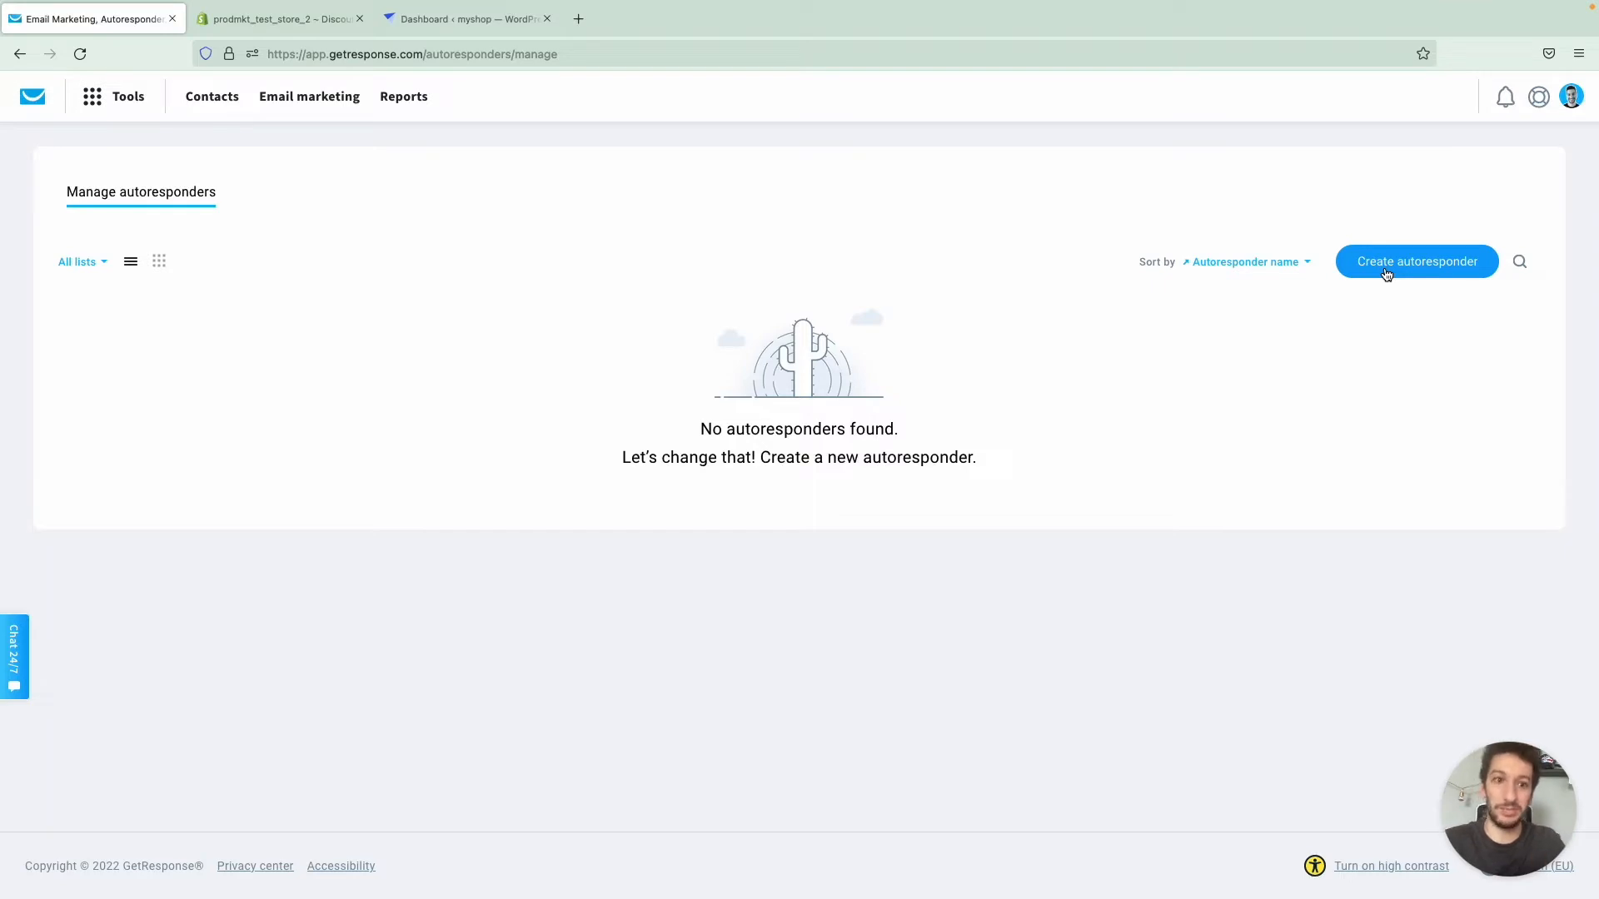
{"action": "left_click", "coordinate": [1385, 275]}
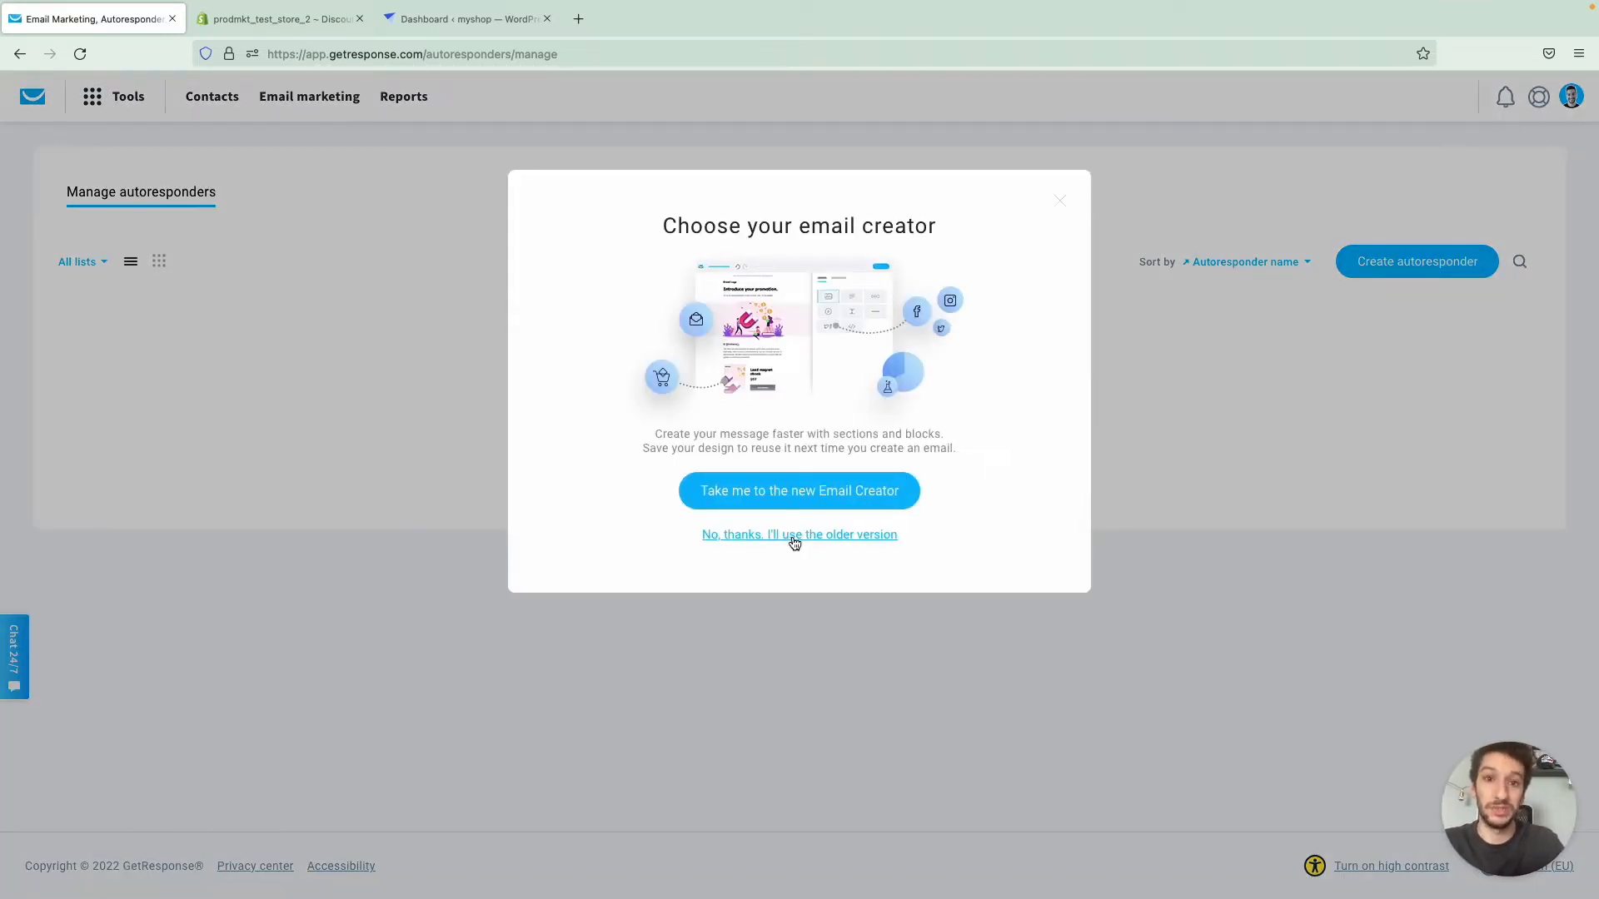
{"action": "left_click", "coordinate": [766, 485]}
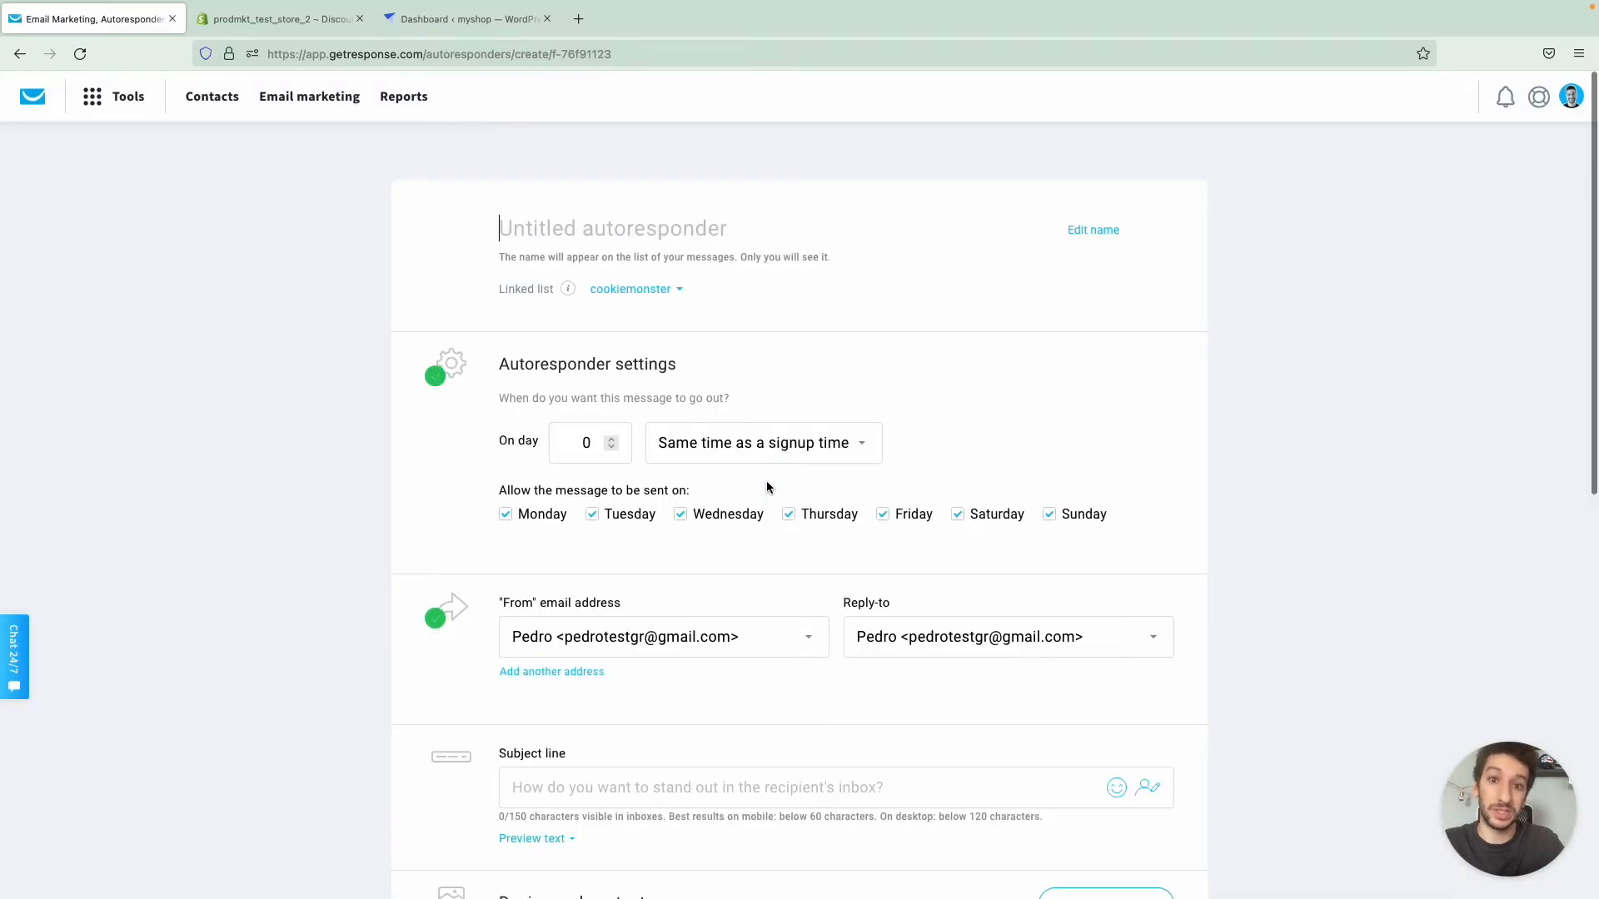
{"action": "type", "text": "We"}
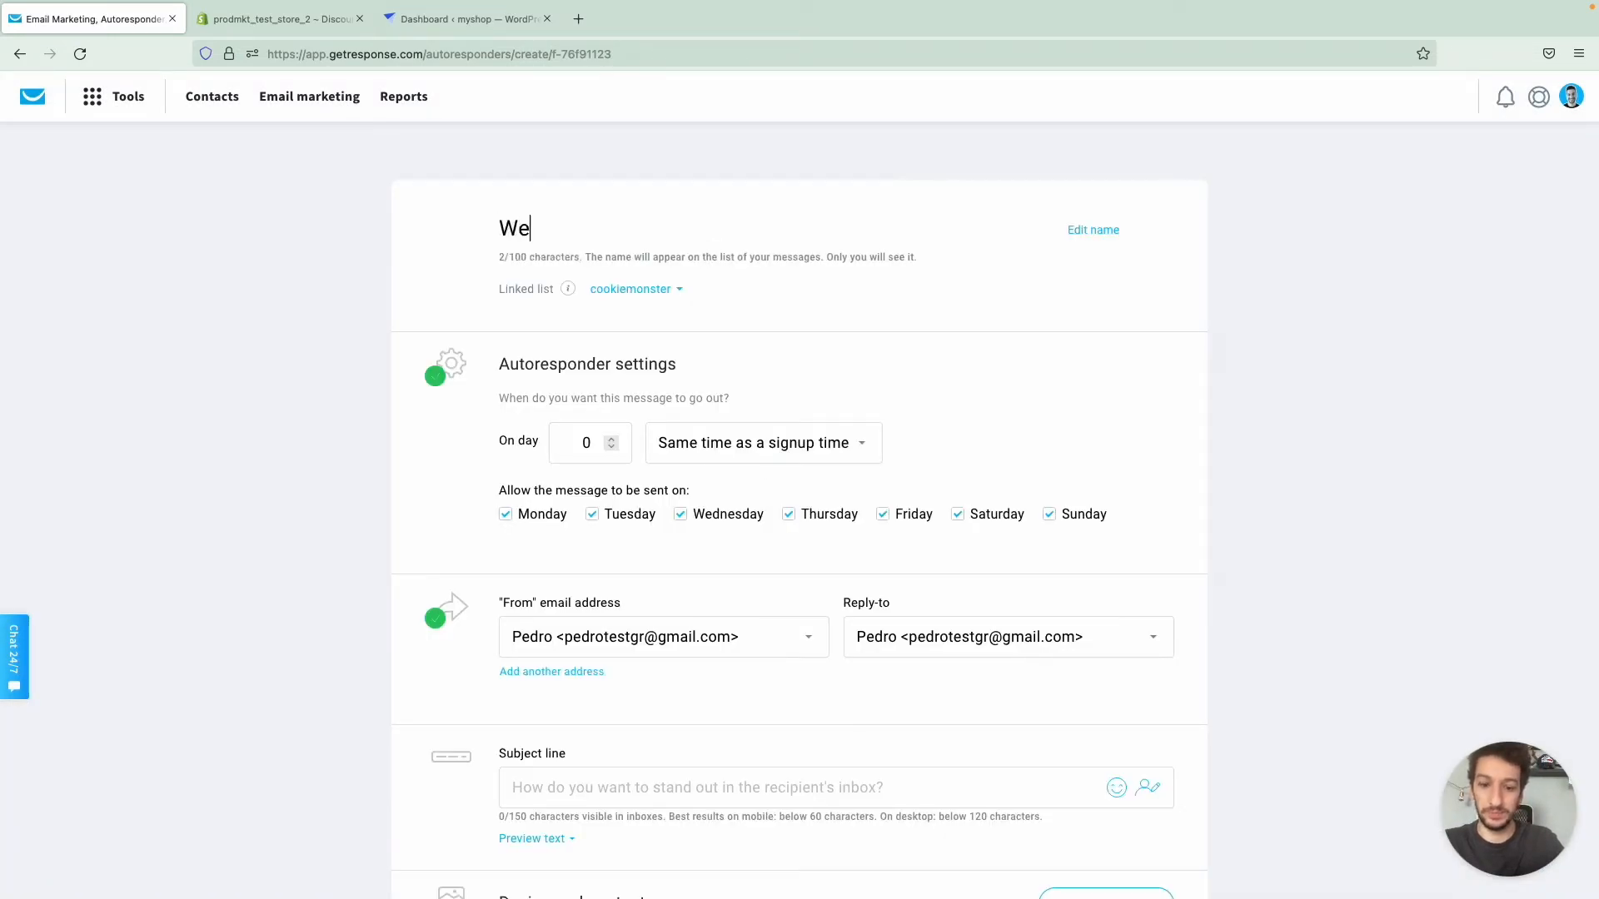
{"action": "type", "text": "lcome to GetResponse!"}
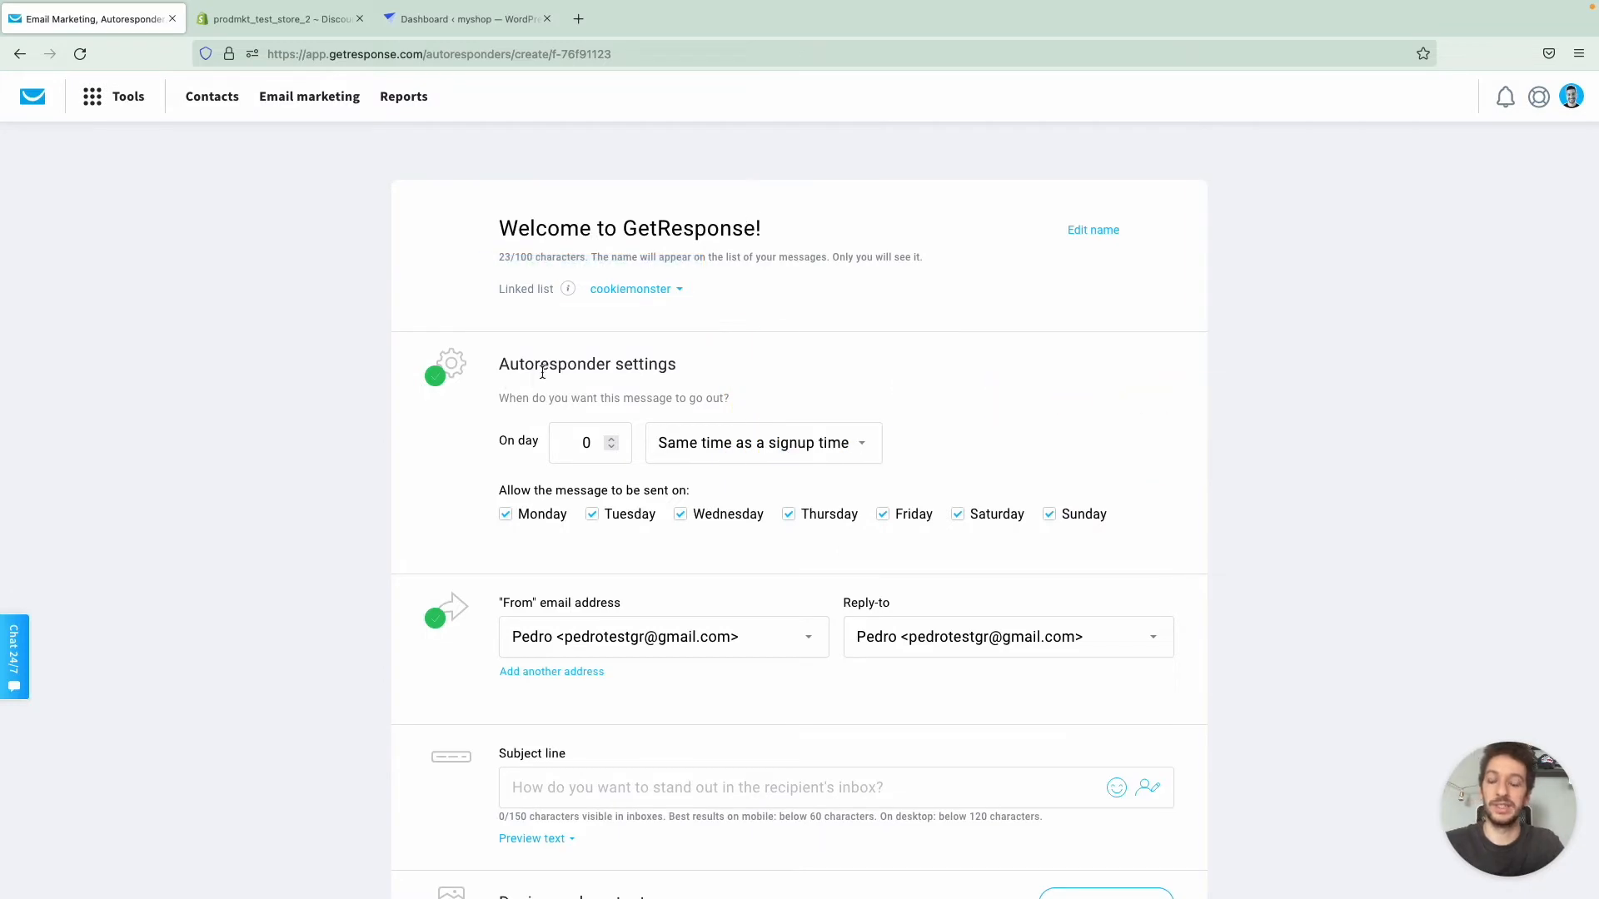
- Try later send days for the autoresponder, reset it to day 0, and keep the Same time as a signup time option
{"action": "scroll", "coordinate": [546, 370], "scroll_direction": "down", "scroll_amount": 1}
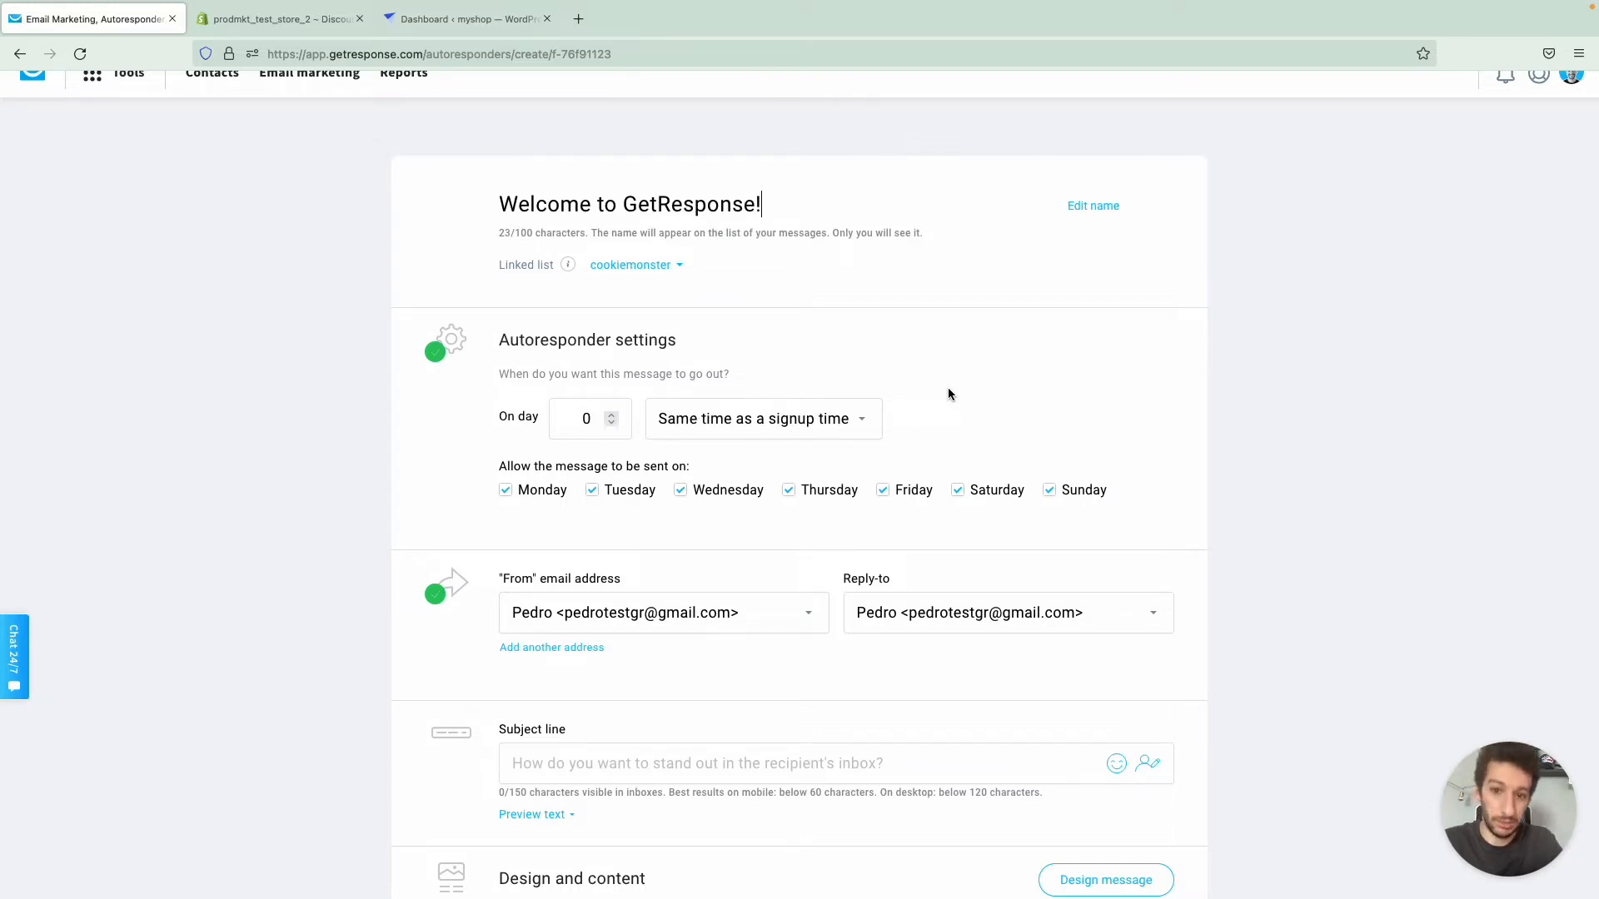
{"action": "left_click", "coordinate": [612, 414]}
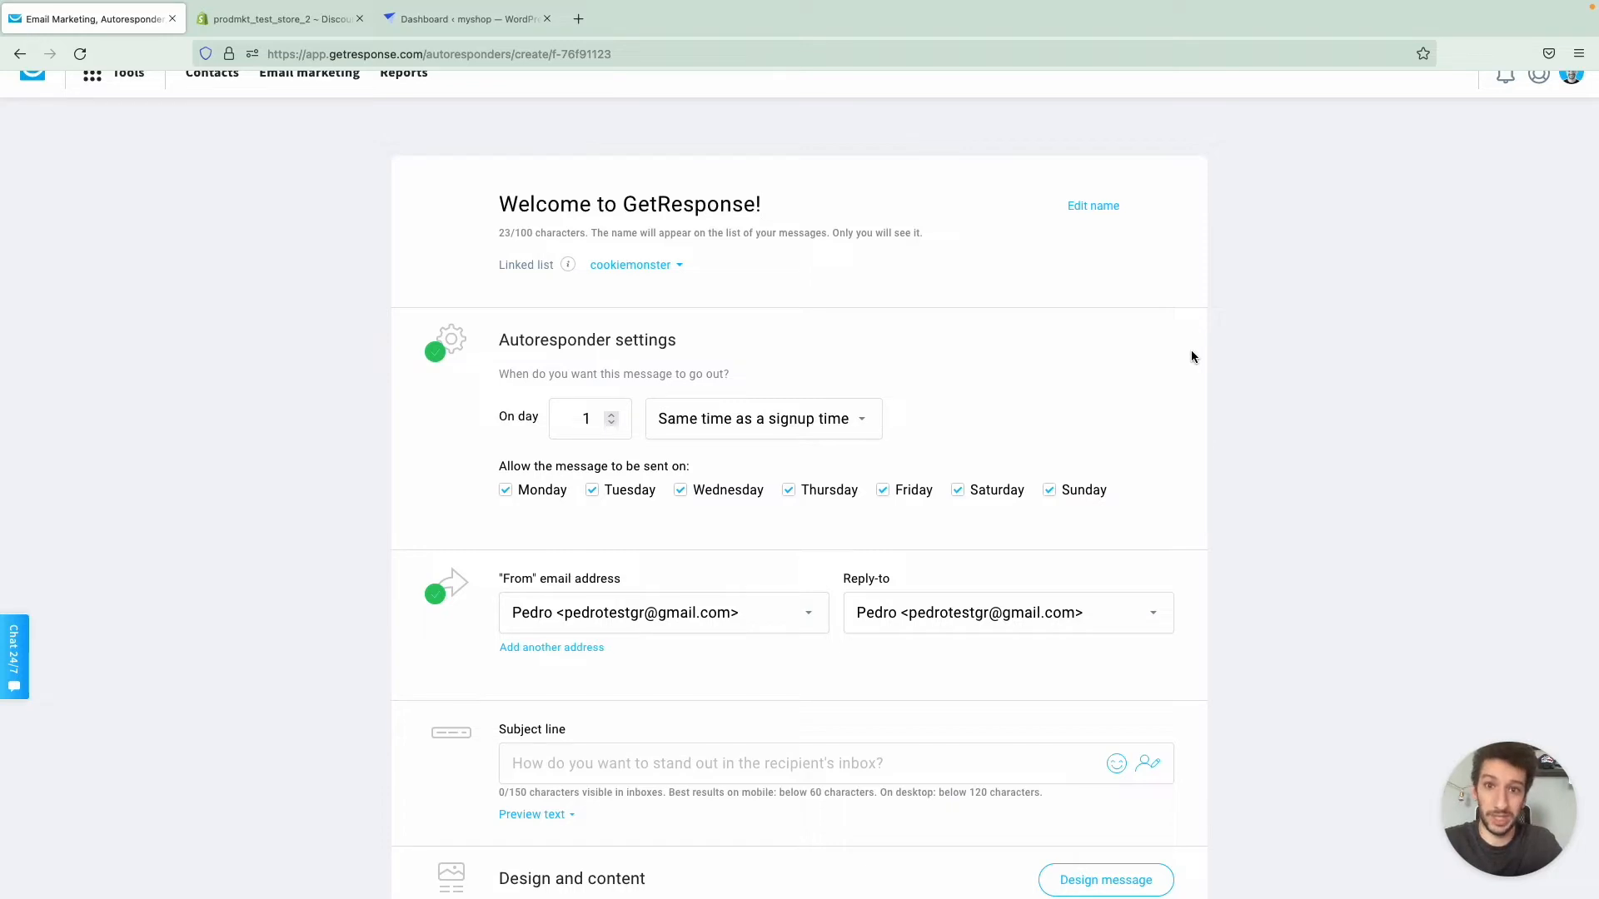
{"action": "left_click", "coordinate": [612, 416]}
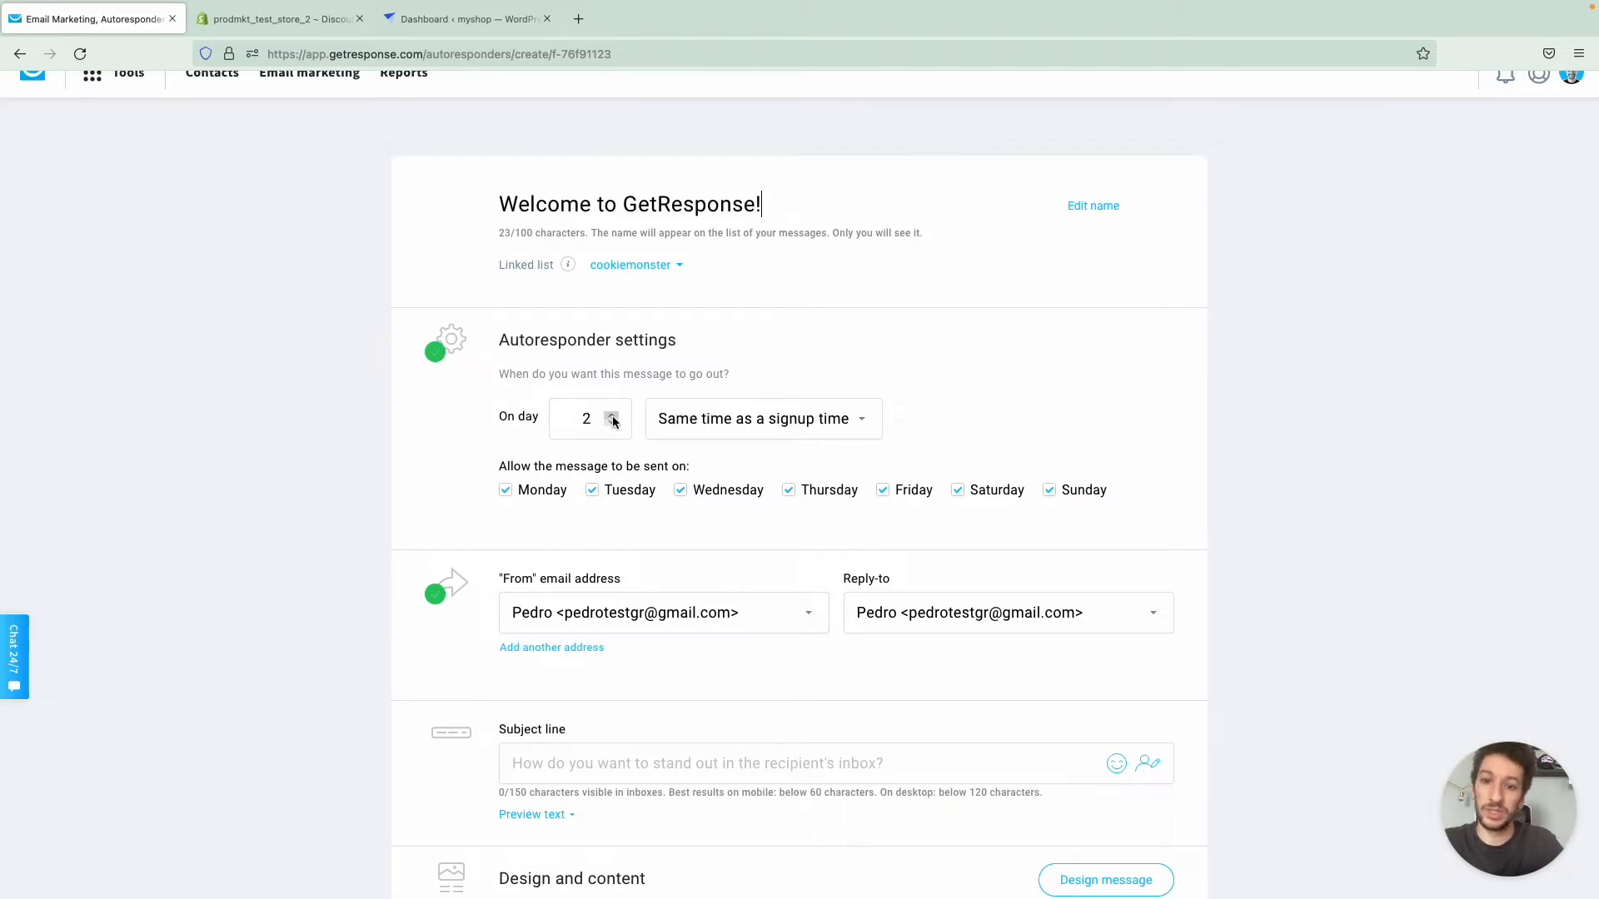
{"action": "left_click", "coordinate": [610, 428]}
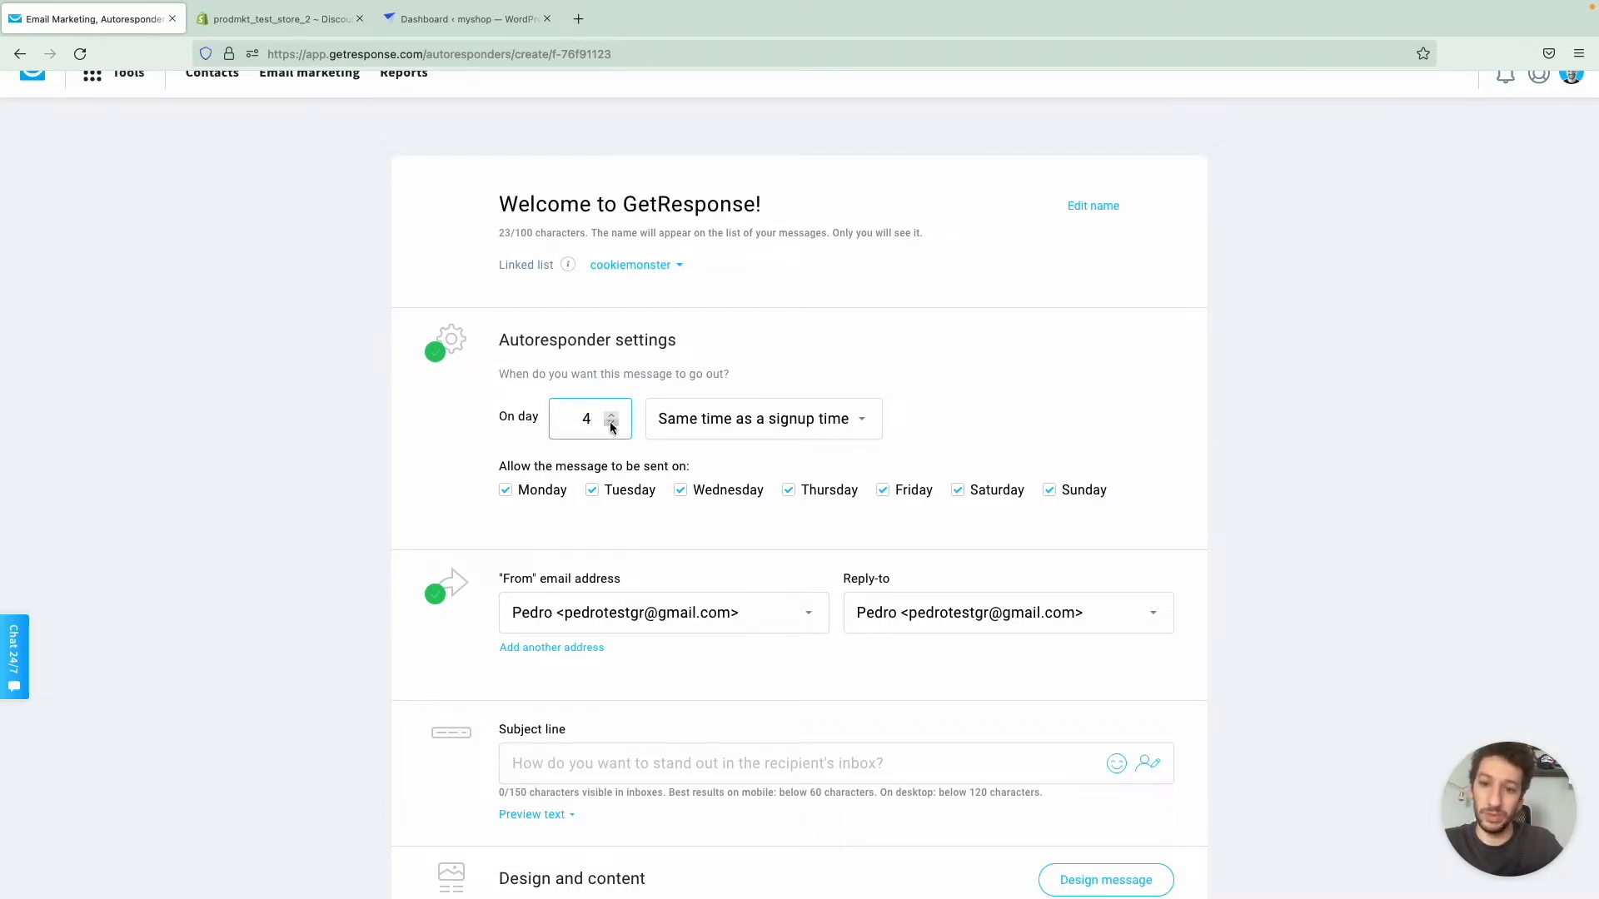
{"action": "key", "text": "BackSpace"}
{"action": "type", "text": "0"}
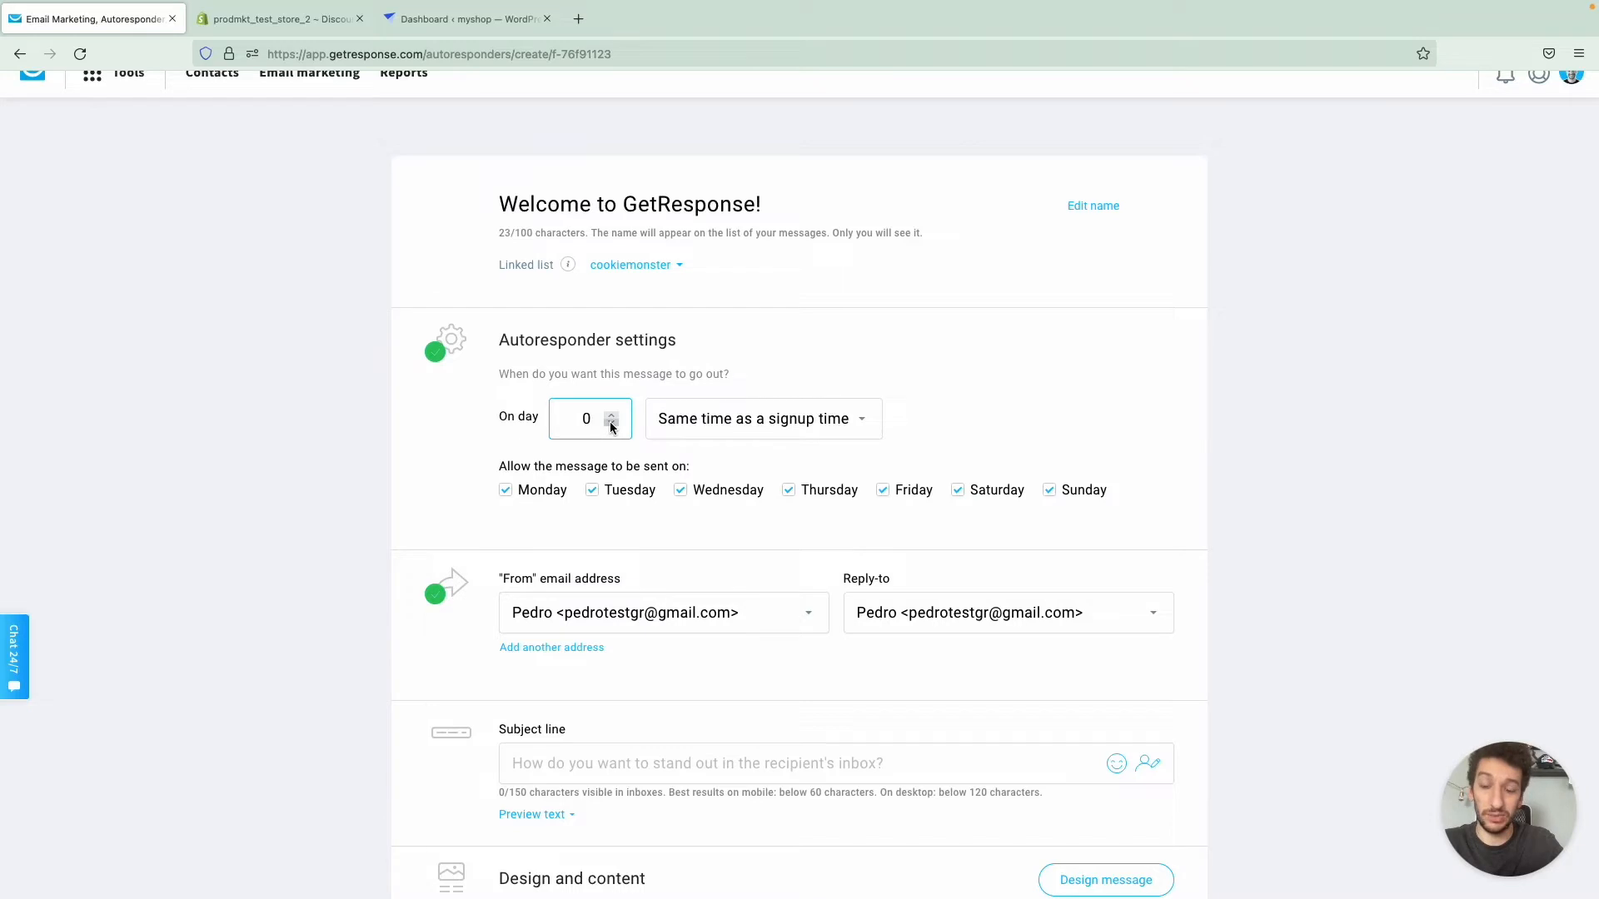
{"action": "left_click", "coordinate": [689, 427]}
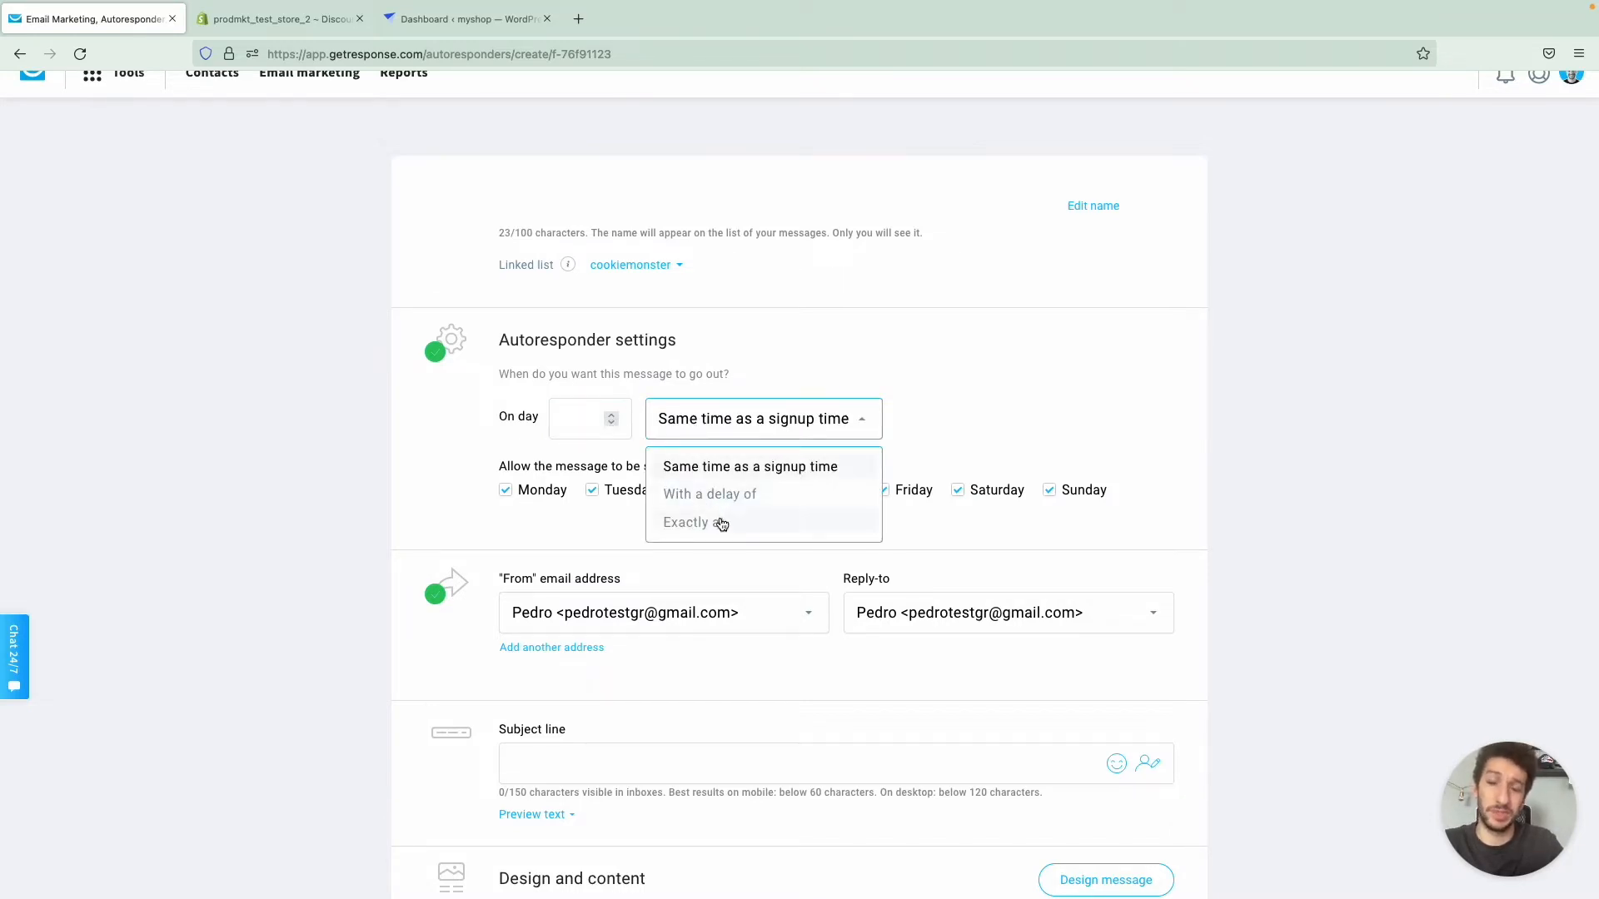
{"action": "left_click", "coordinate": [726, 473]}
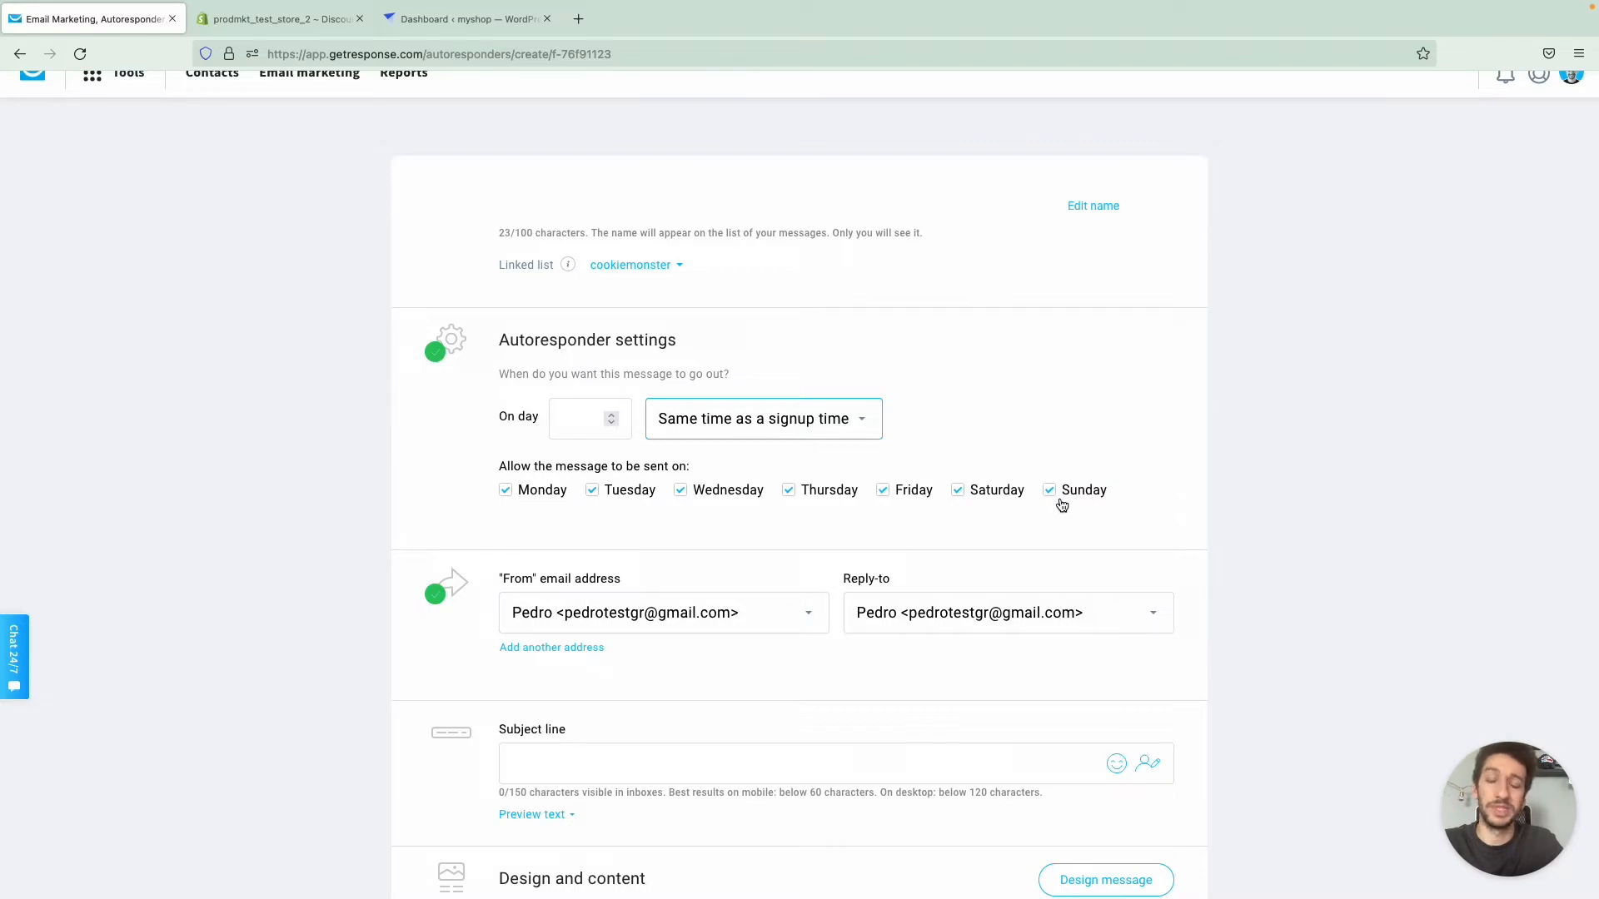
{"action": "scroll", "coordinate": [440, 532], "scroll_direction": "down", "scroll_amount": 3}
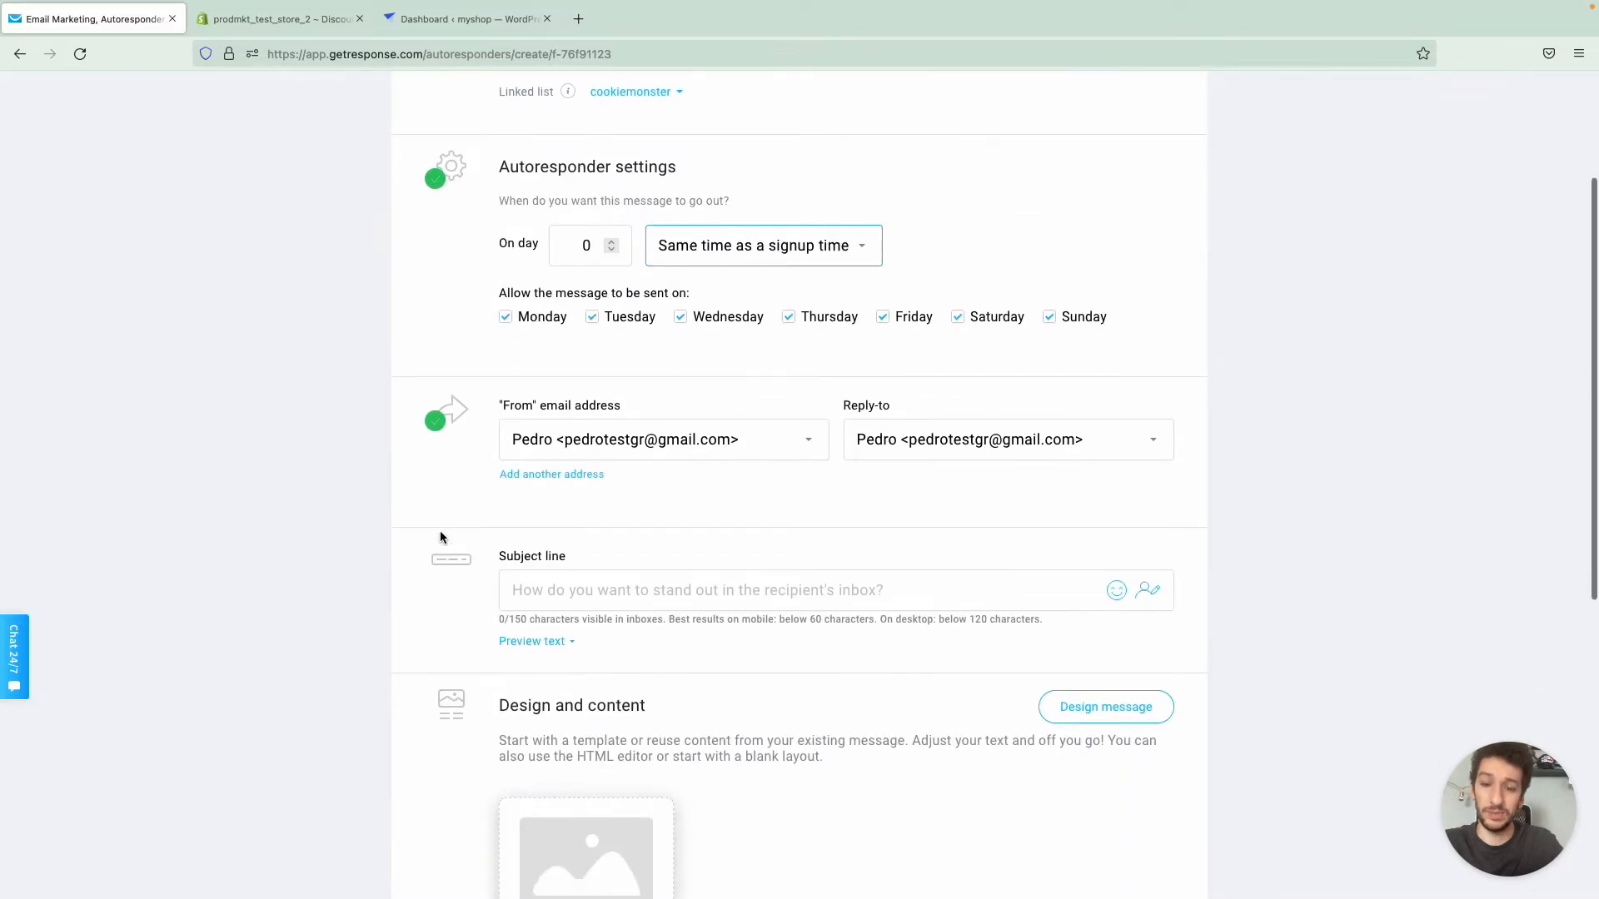
{"action": "left_click", "coordinate": [542, 559]}
{"action": "type", "text": "Welcom"}
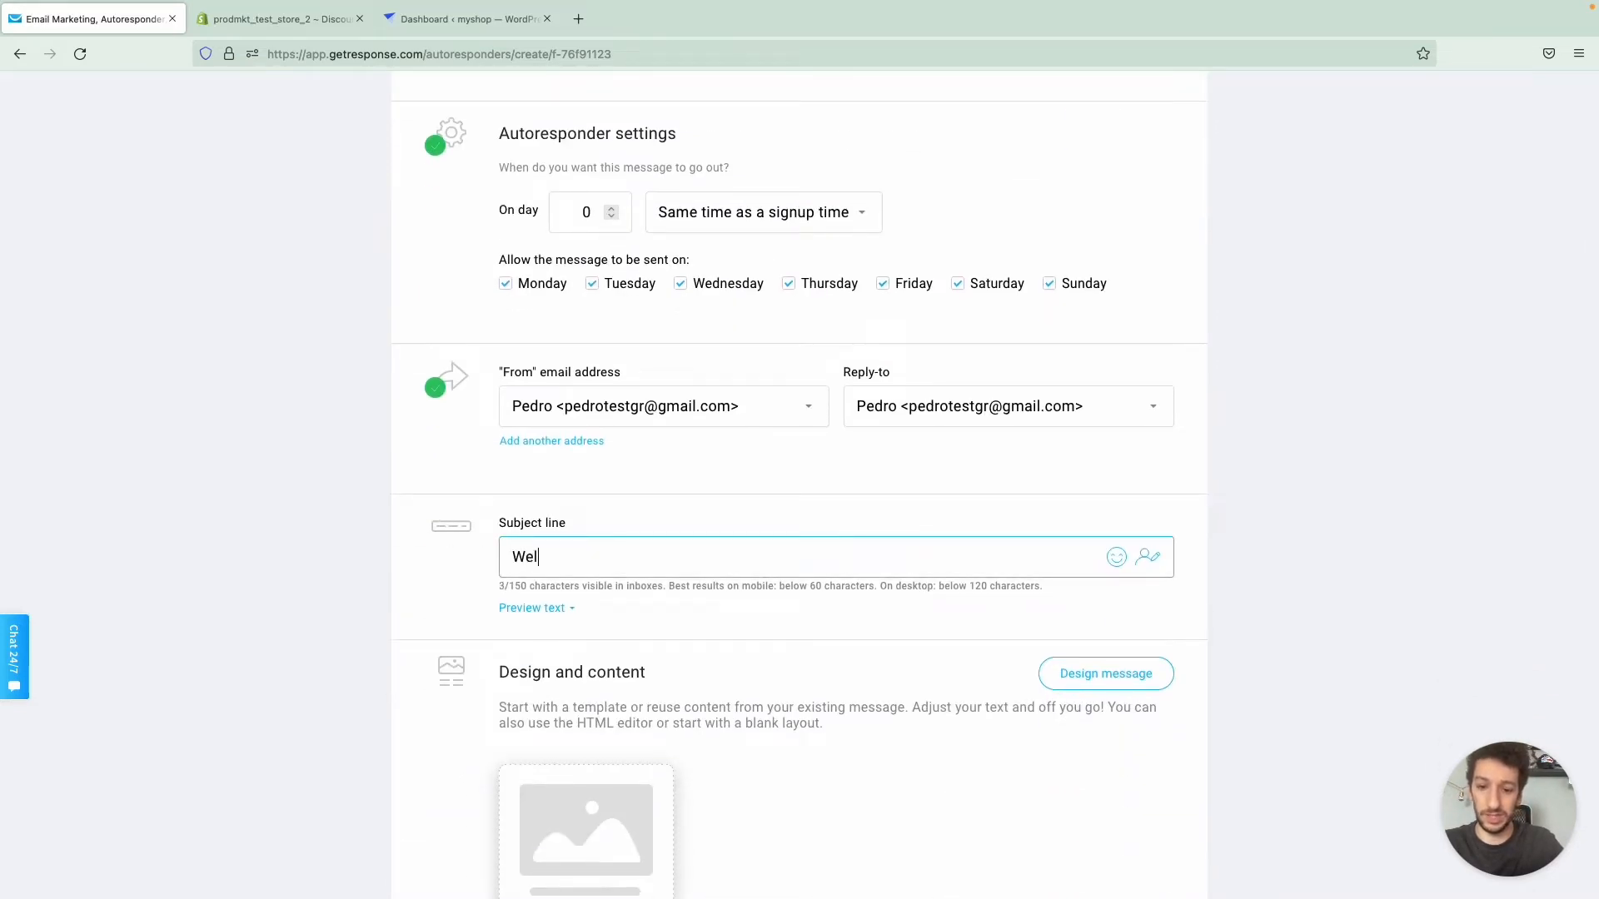
{"action": "key", "text": "BackSpace"}
{"action": "key", "text": "BackSpace"}
{"action": "key", "text": "BackSpace"}
{"action": "key", "text": "BackSpace"}
{"action": "key", "text": "BackSpace"}
{"action": "key", "text": "BackSpace"}
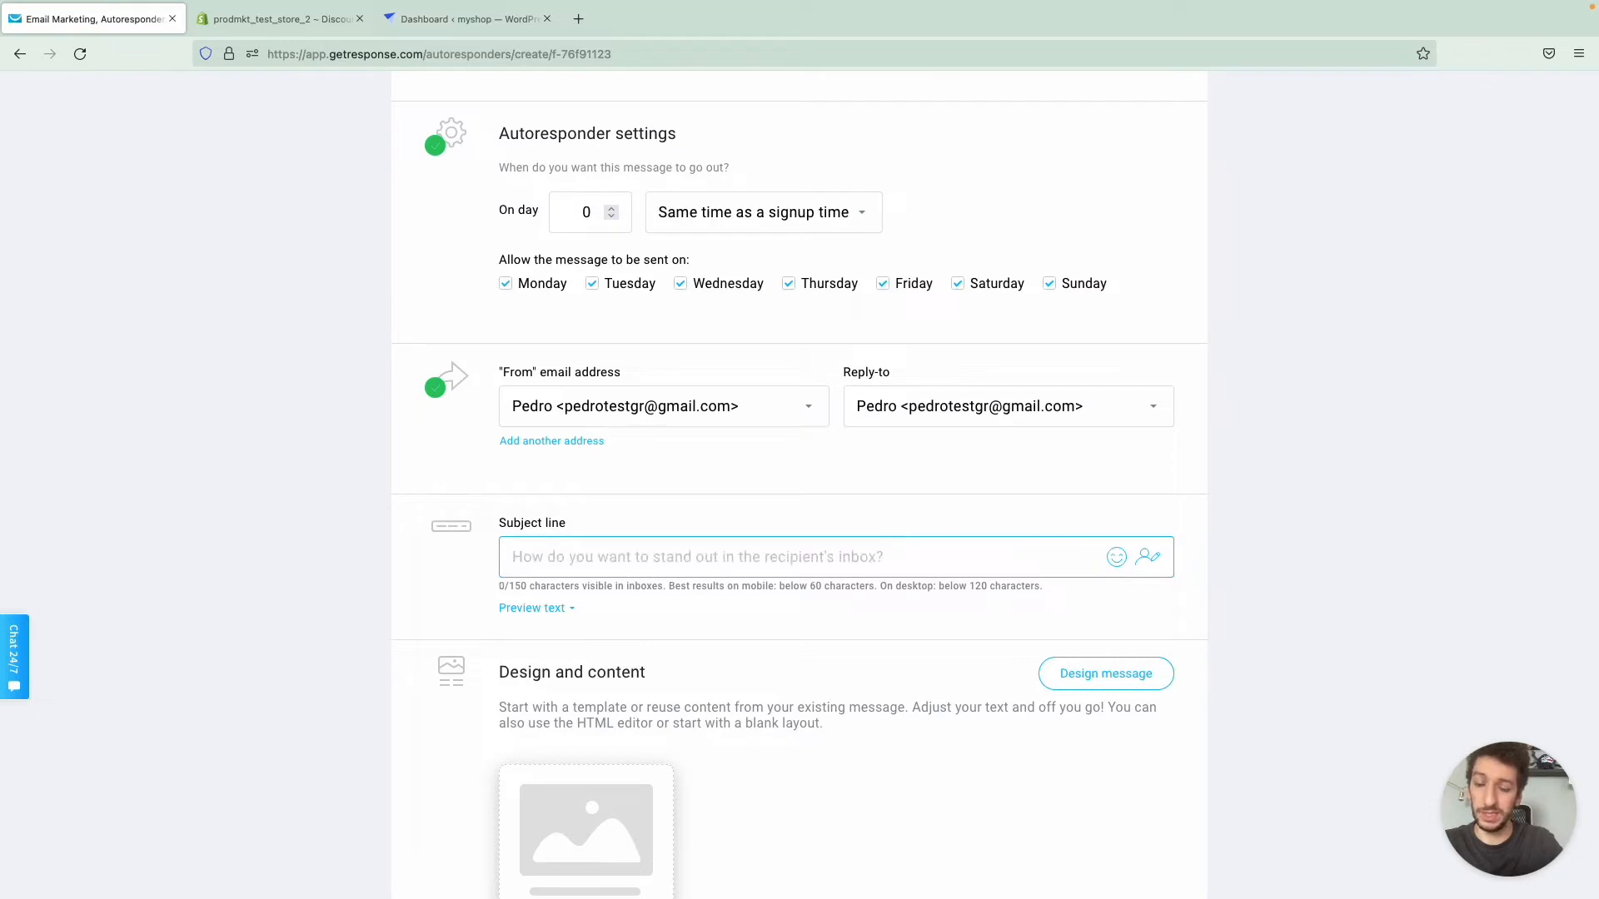
- Compose the subject line "[[firstname]], welcome aboard!" using the firstname personalization field
{"action": "left_click", "coordinate": [1148, 562]}
{"action": "type", "text": "first"}
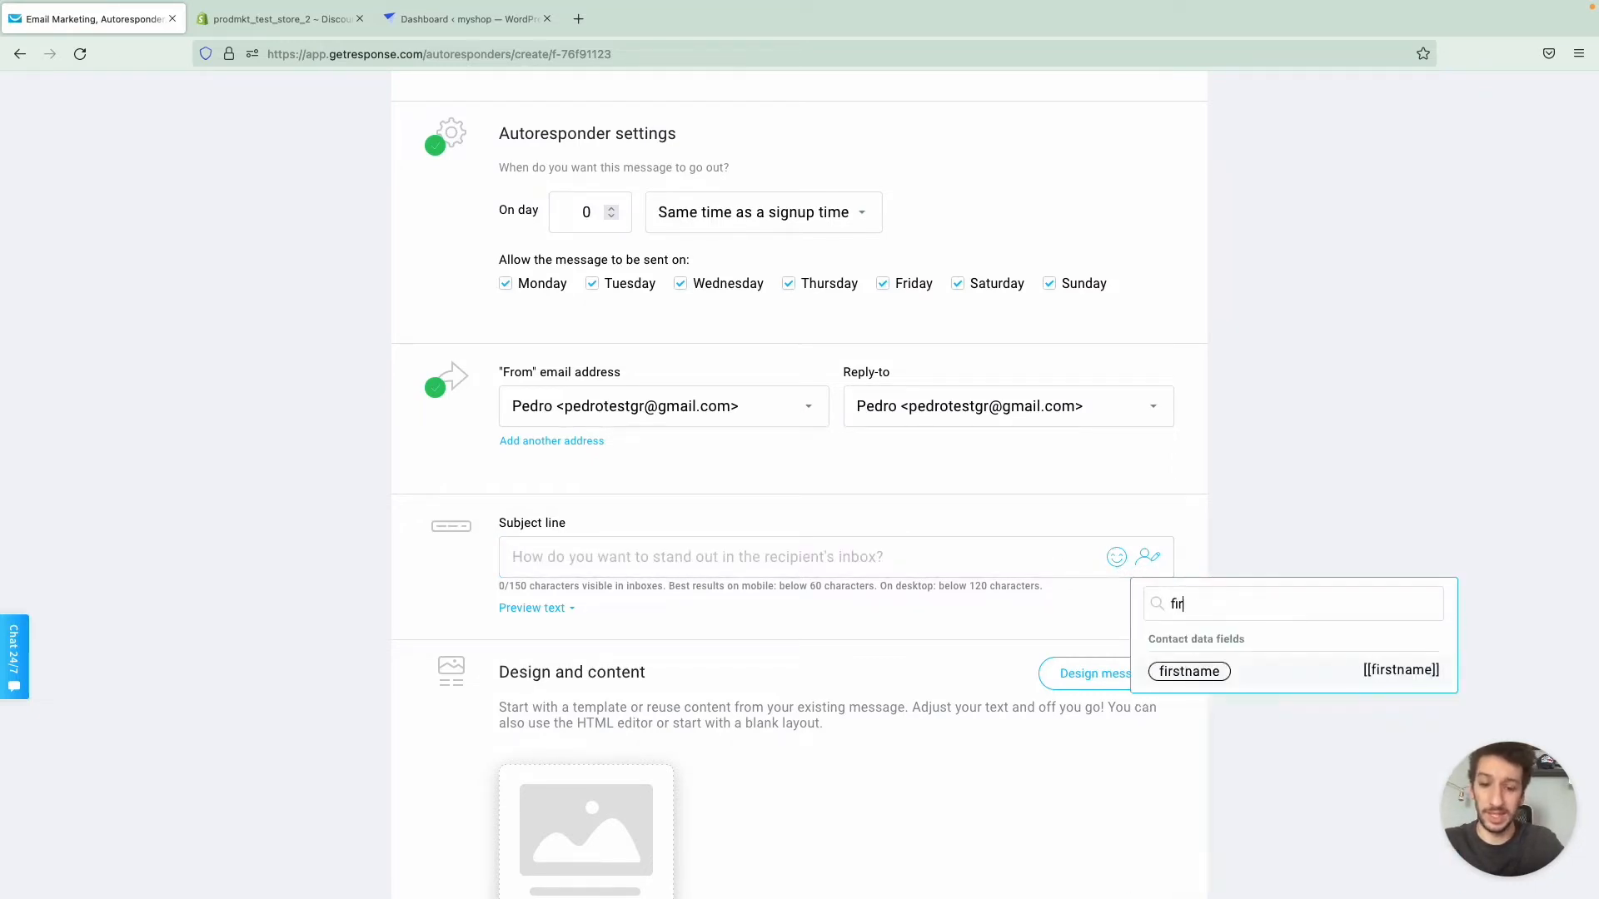
{"action": "left_click", "coordinate": [1189, 672]}
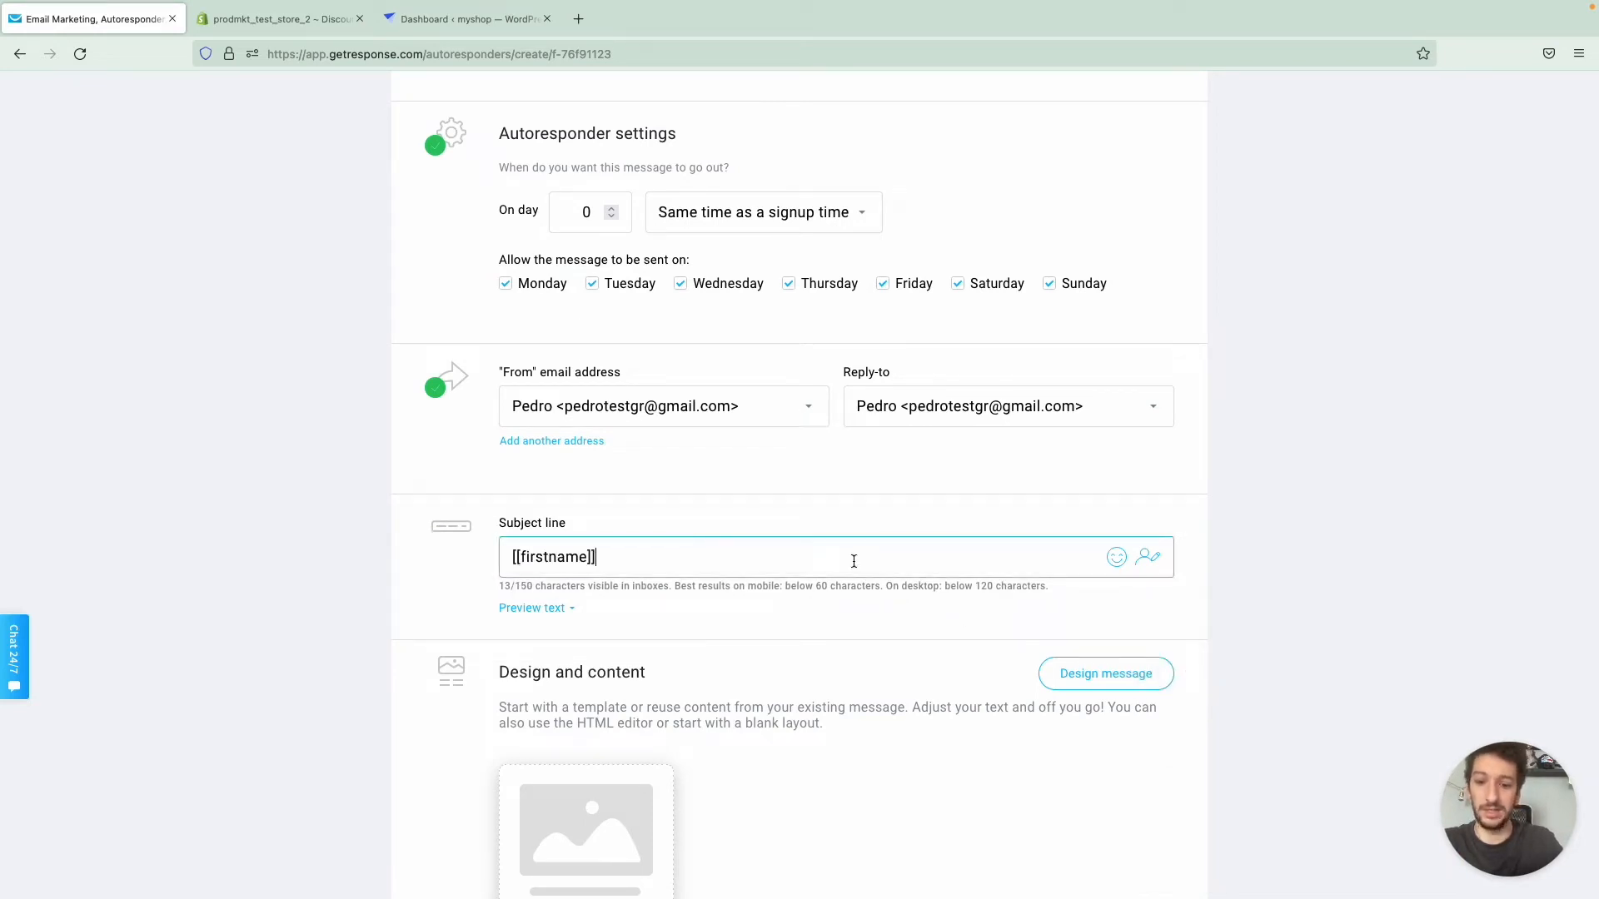
{"action": "type", "text": ", welcome t"}
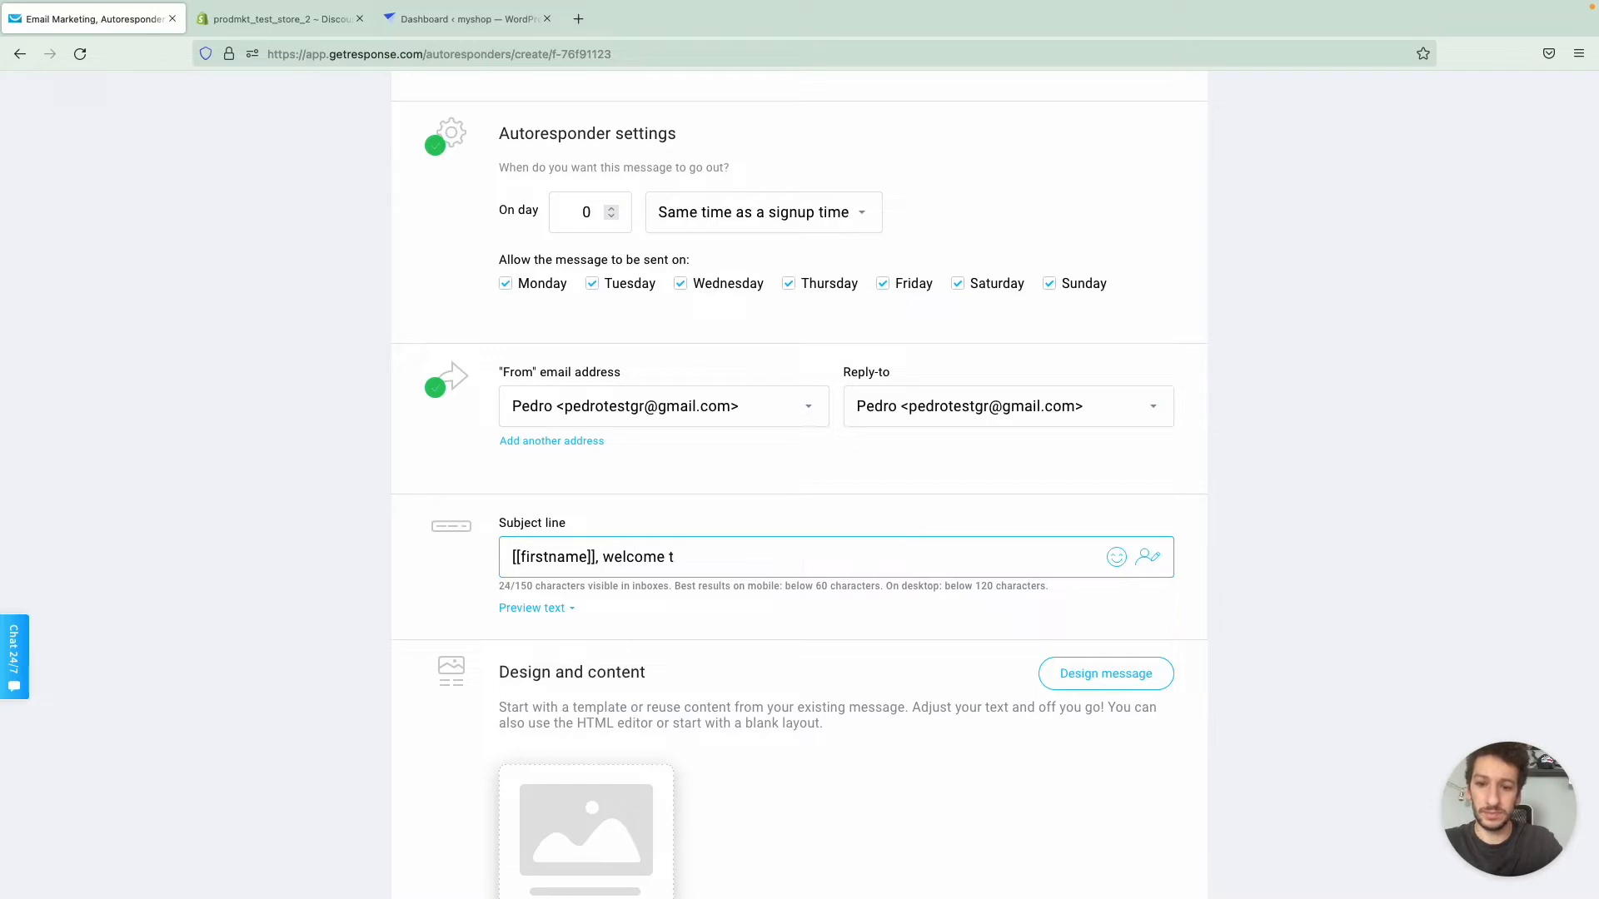
{"action": "type", "text": "aboar"}
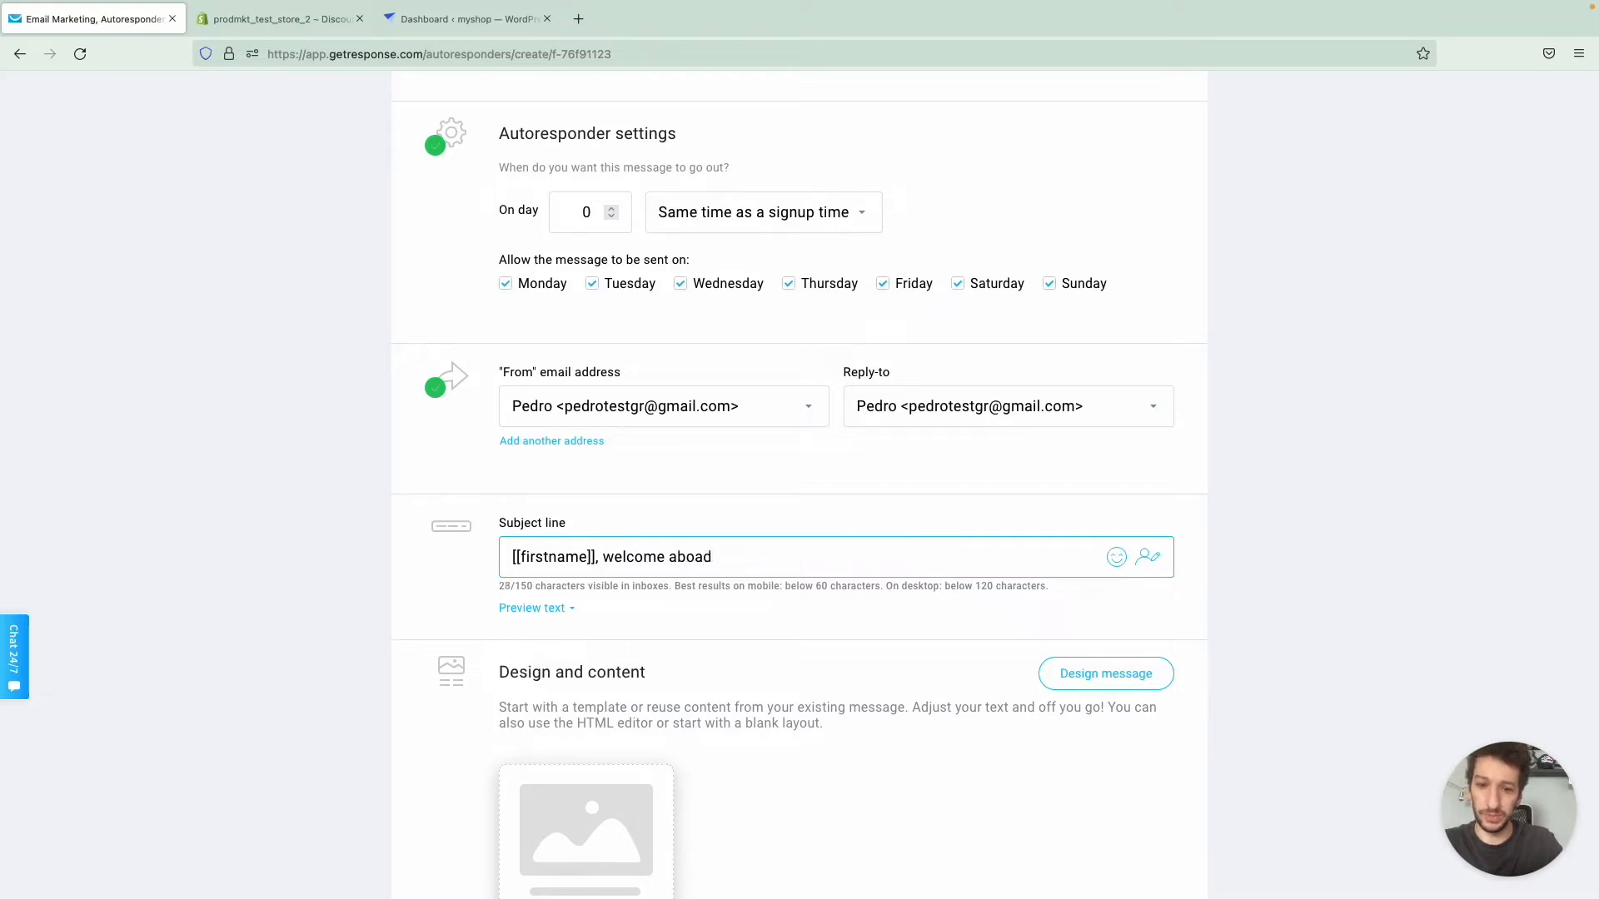
{"action": "type", "text": "d!"}
{"action": "scroll", "coordinate": [712, 441], "scroll_direction": "down", "scroll_amount": 1}
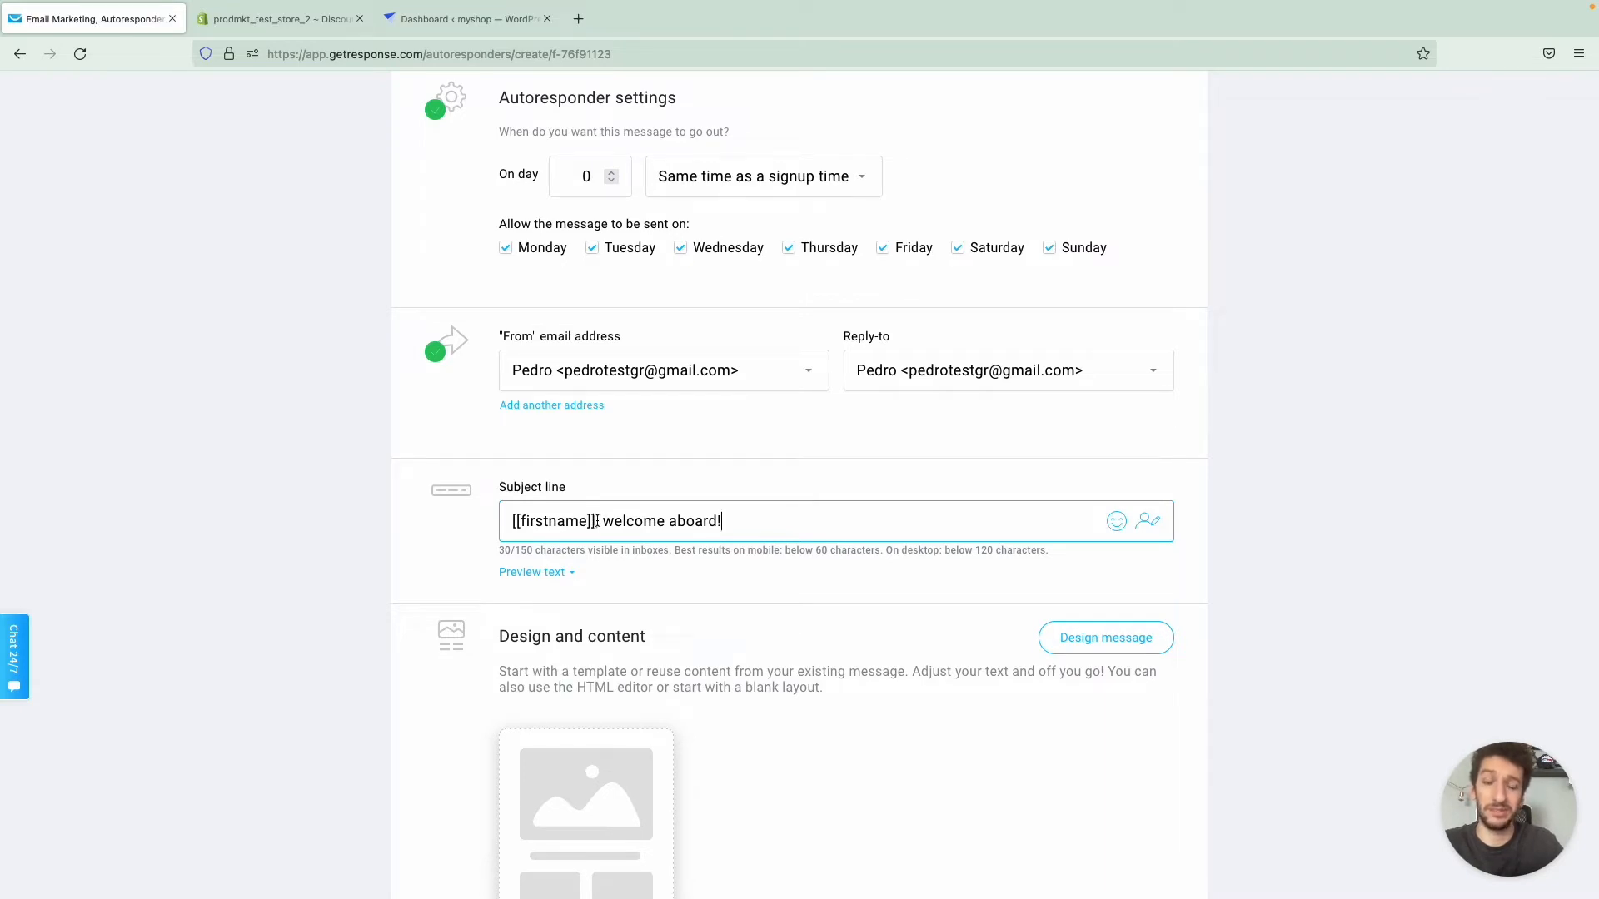
{"action": "left_click_drag", "start_coordinate": [597, 521], "coordinate": [511, 523]}
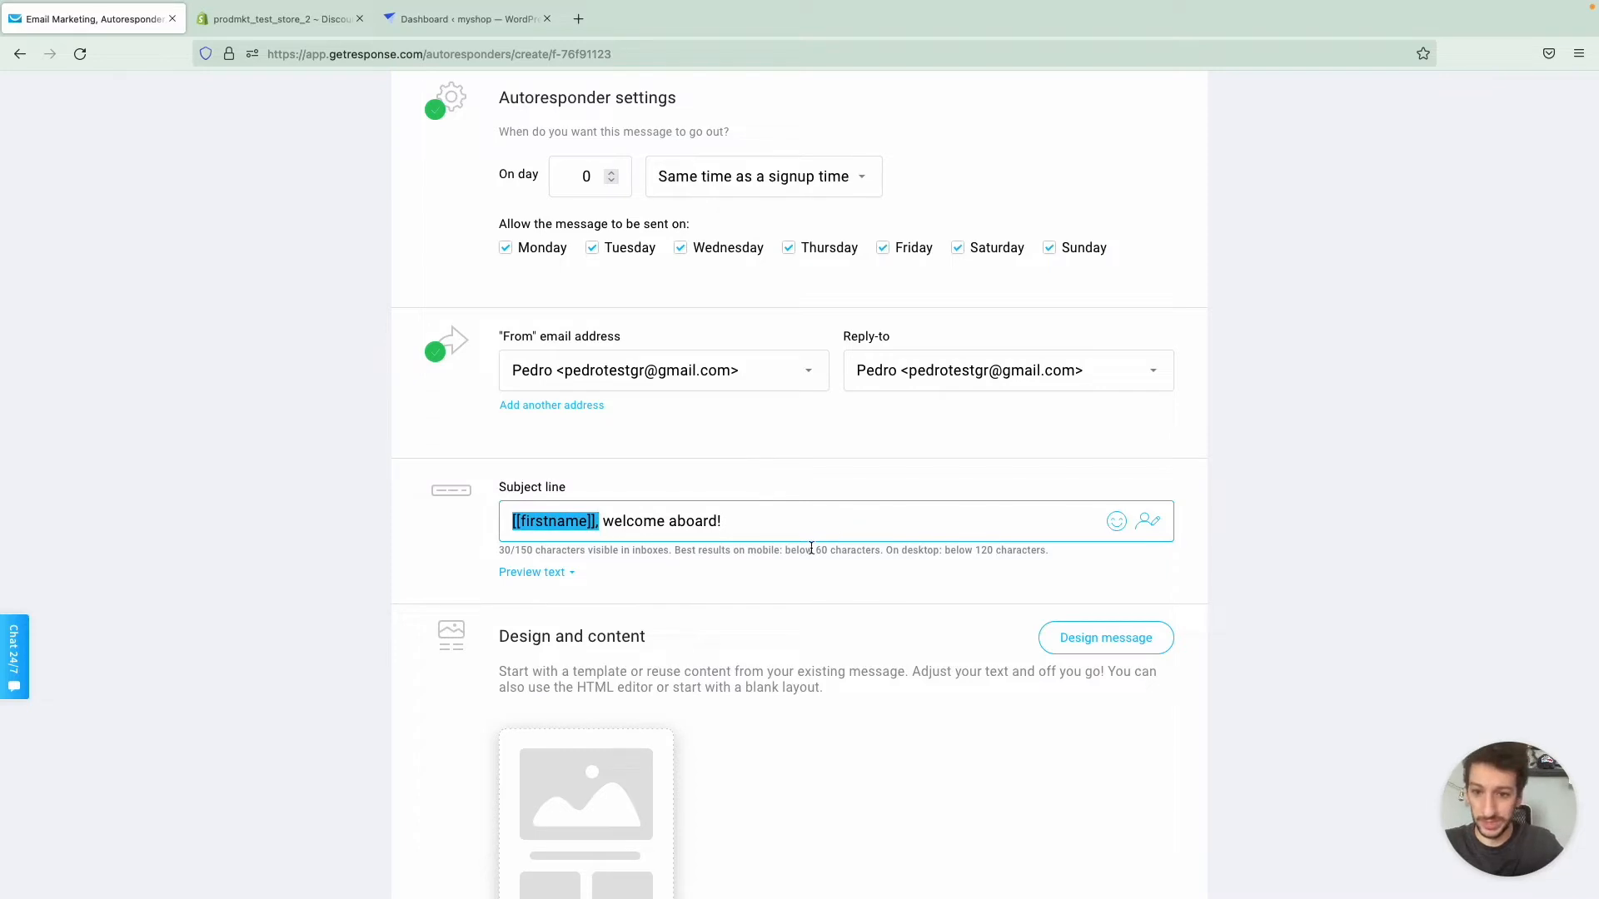
{"action": "left_click", "coordinate": [786, 608]}
- Start designing the message from the predesigned "Sign Up Promo code" template
{"action": "scroll", "coordinate": [786, 608], "scroll_direction": "down", "scroll_amount": 3}
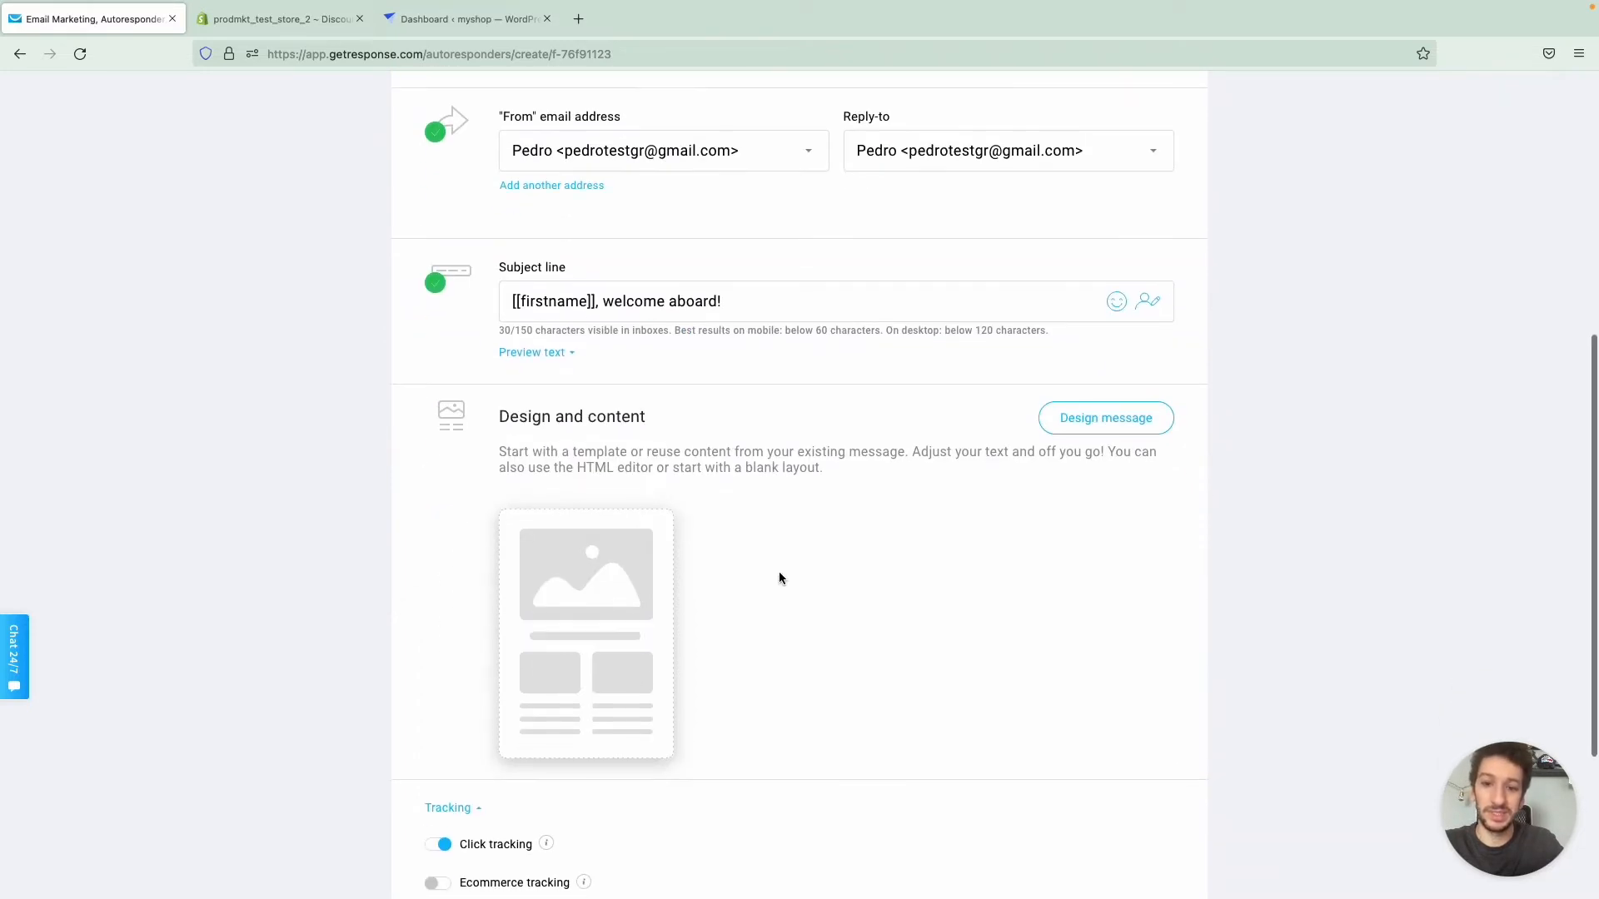
{"action": "left_click", "coordinate": [612, 629]}
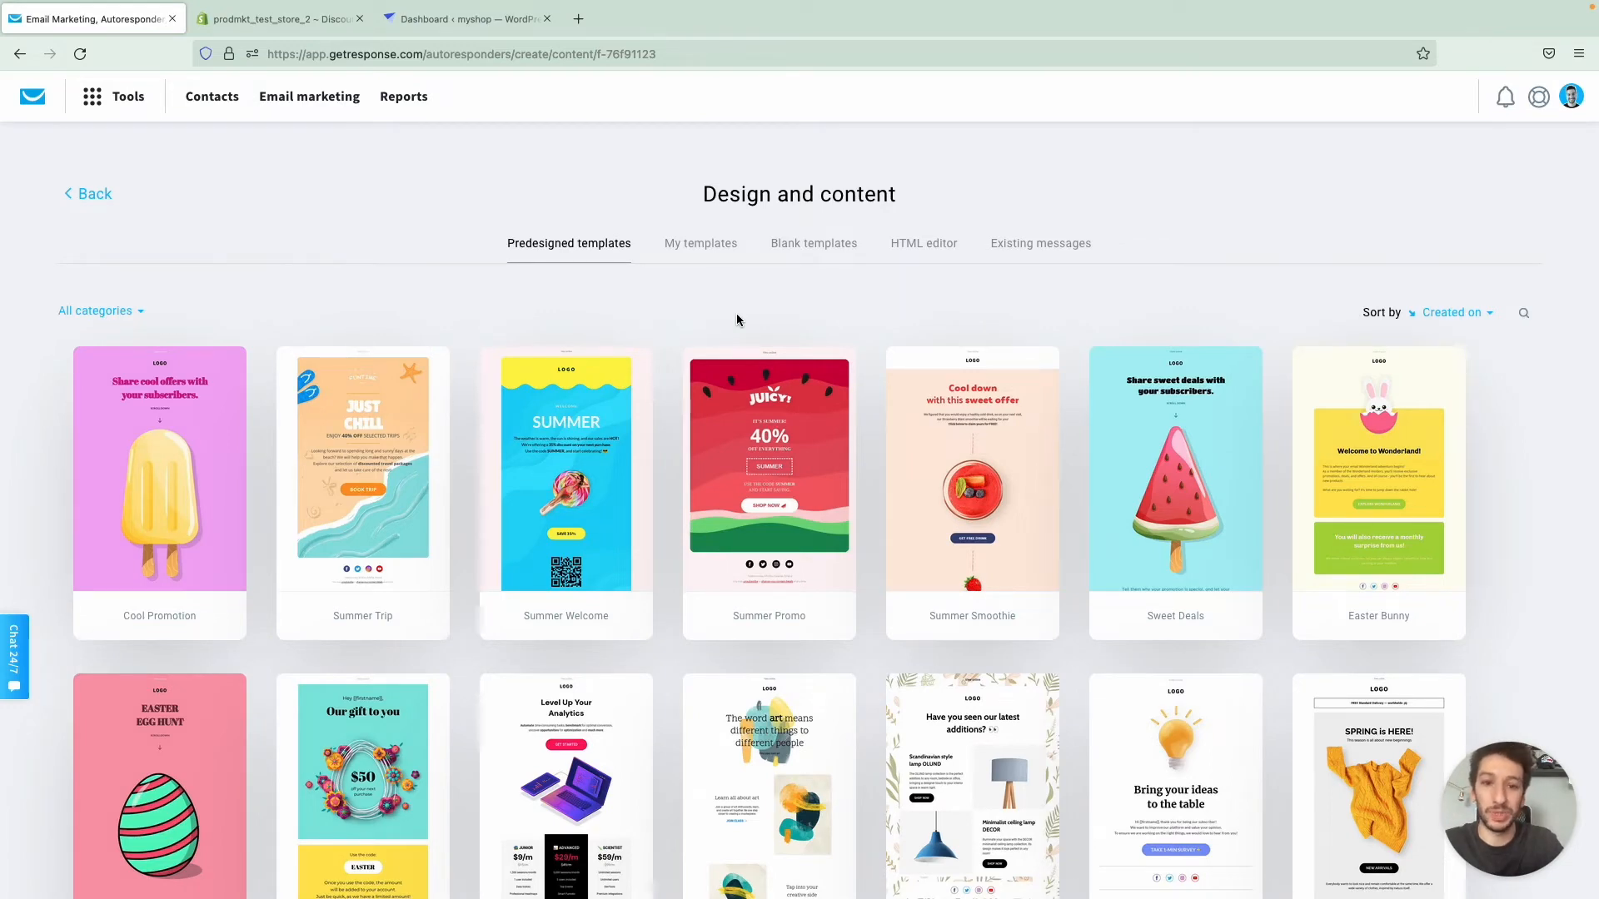
{"action": "scroll", "coordinate": [752, 322], "scroll_direction": "down", "scroll_amount": 3}
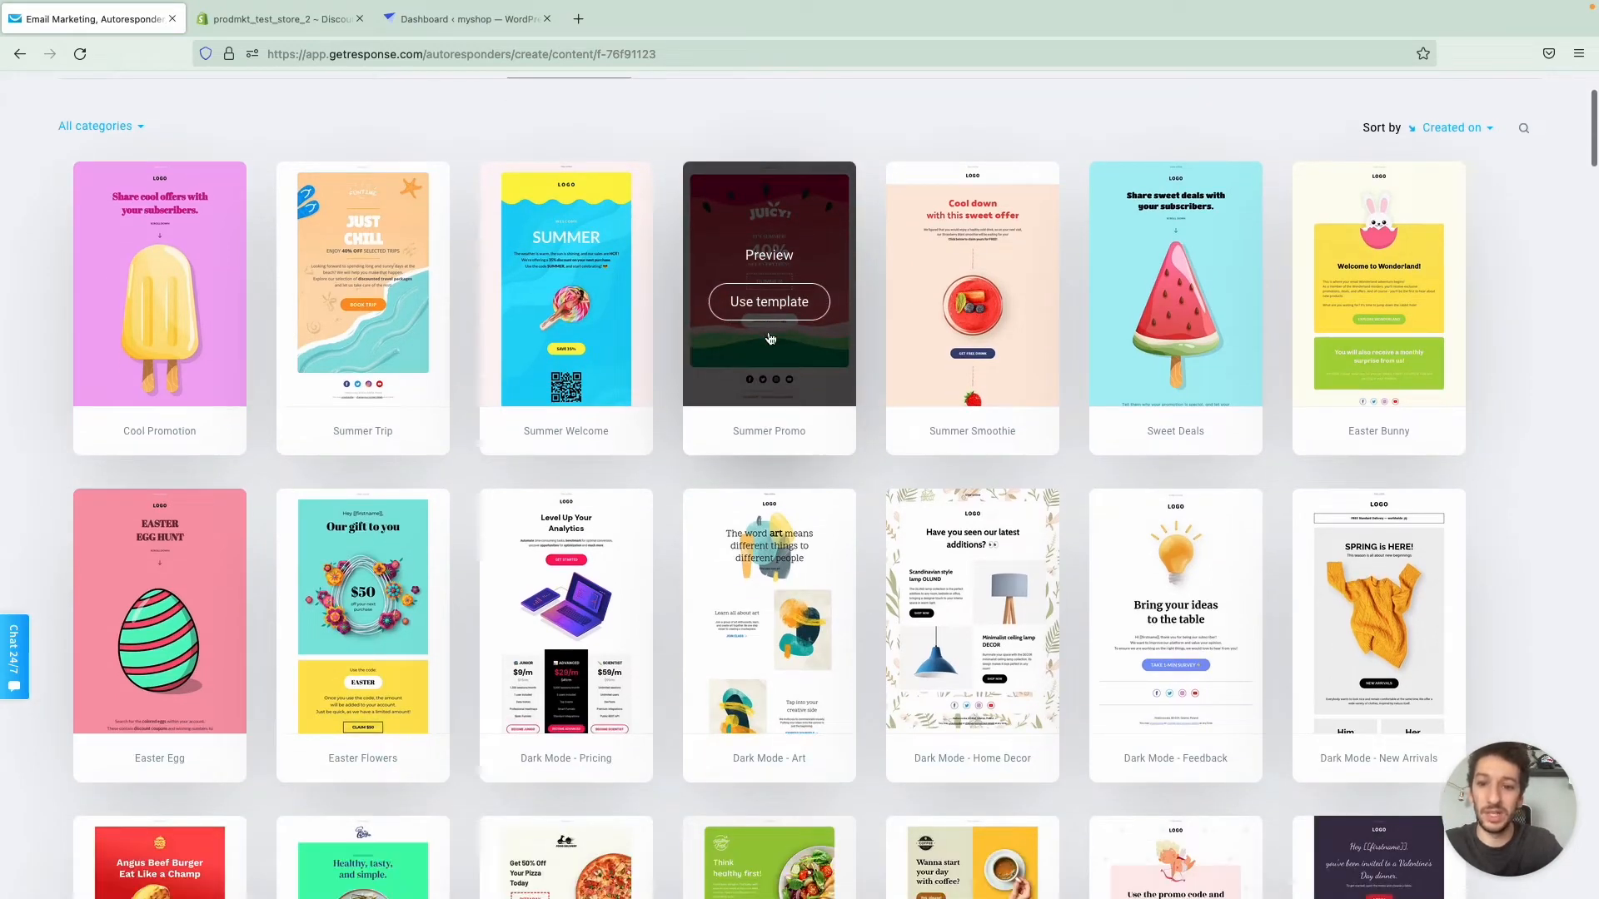
{"action": "scroll", "coordinate": [758, 325], "scroll_direction": "down", "scroll_amount": 9}
{"action": "scroll", "coordinate": [768, 331], "scroll_direction": "down", "scroll_amount": 4}
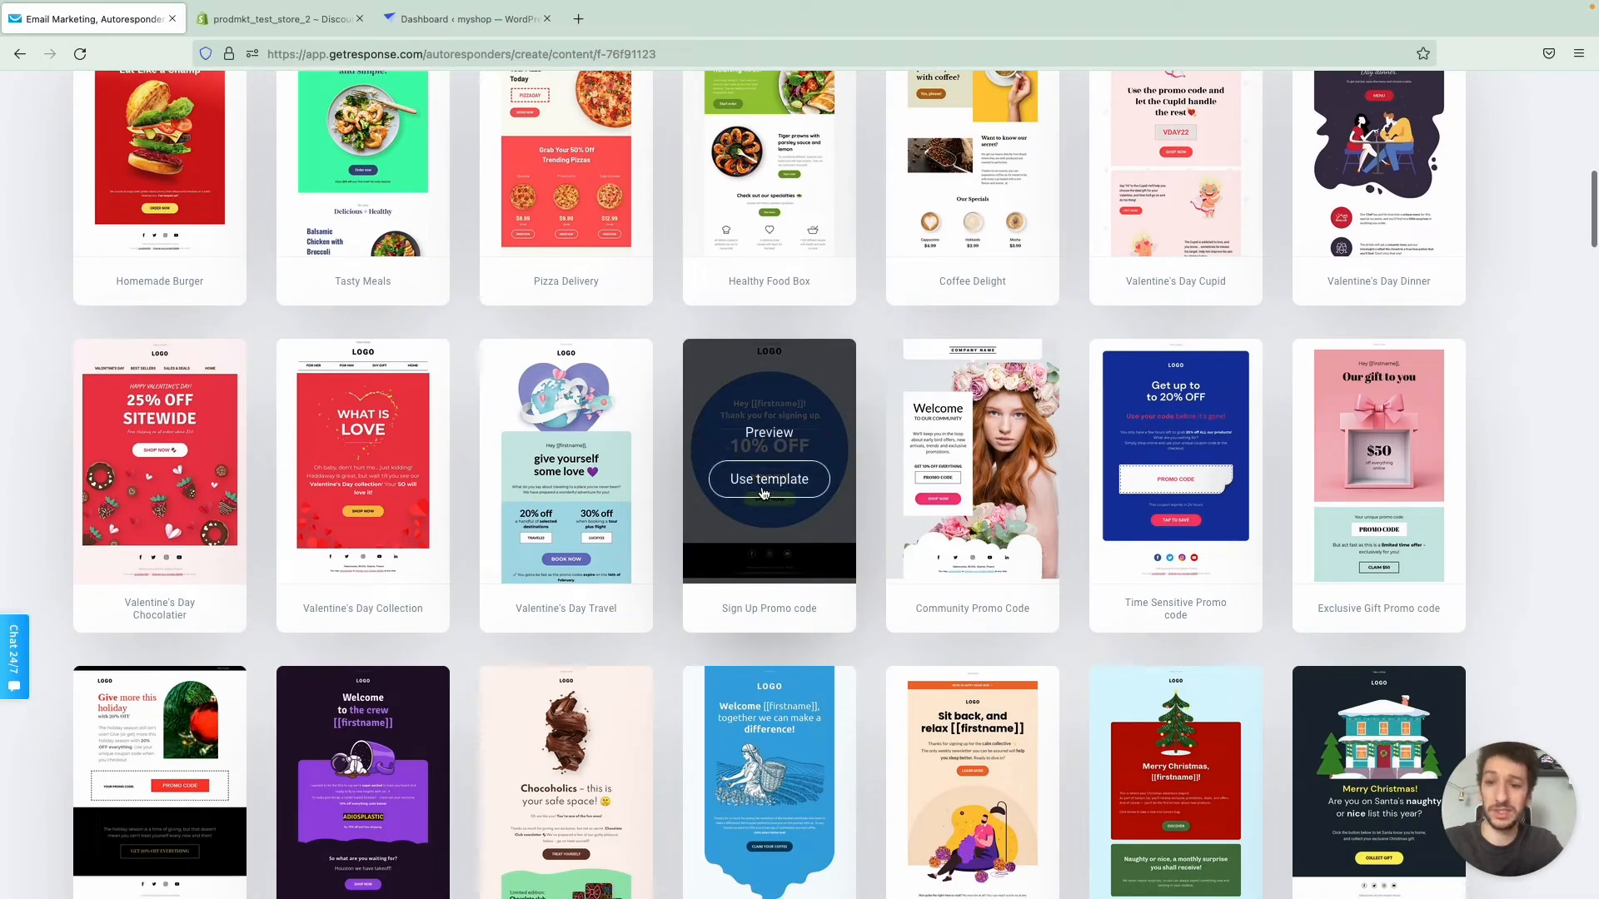
{"action": "left_click", "coordinate": [761, 486]}
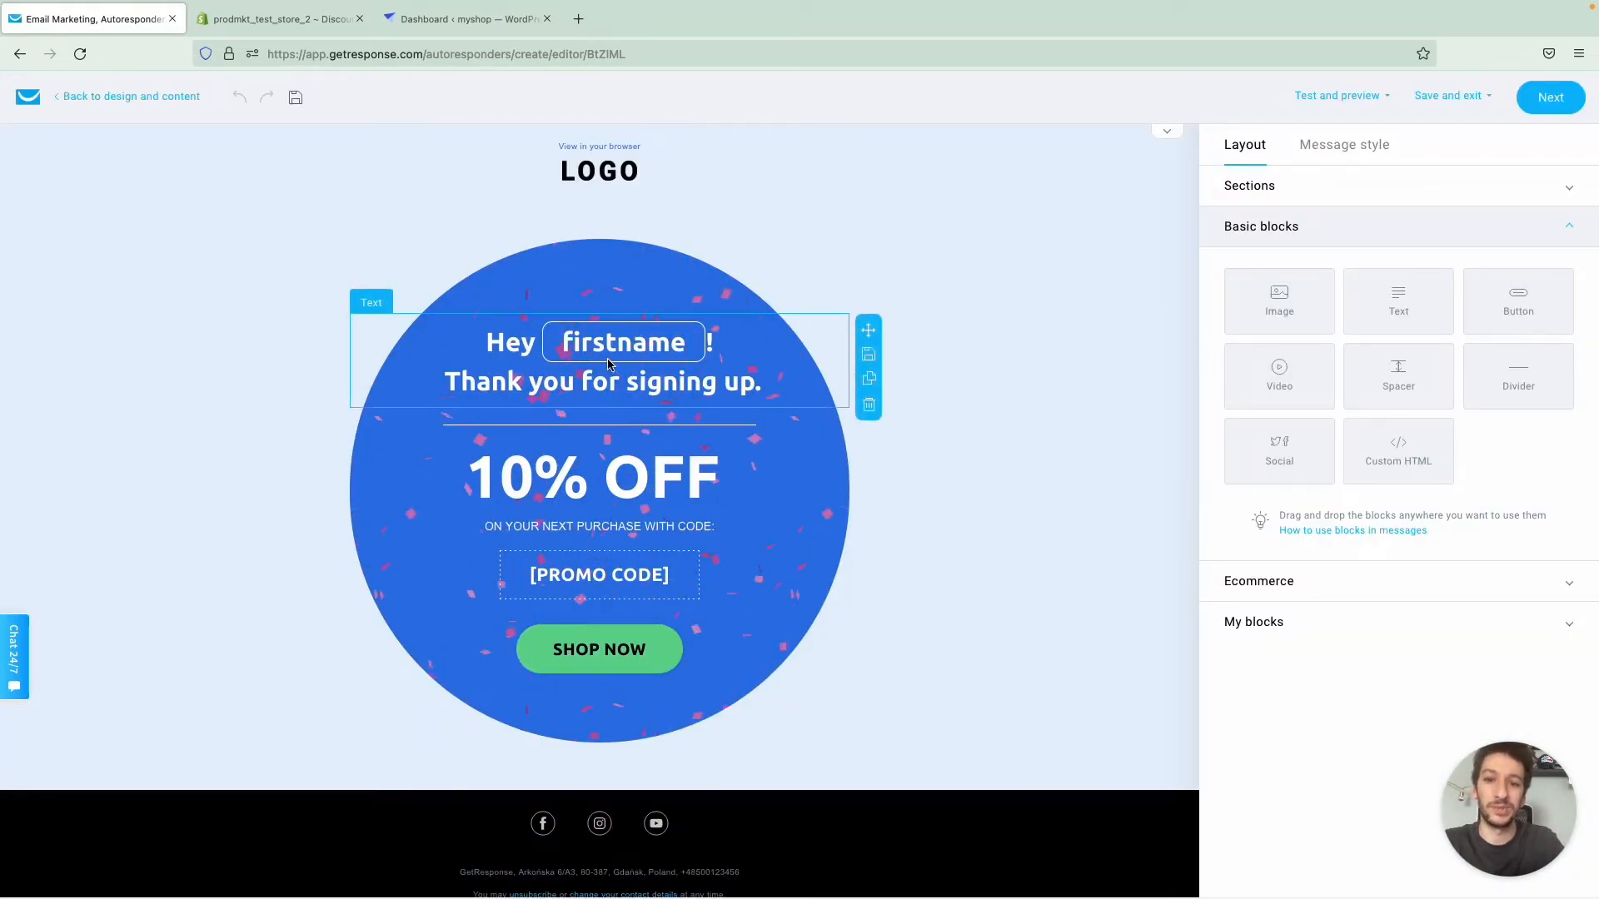
- Change the discount headline in the email to 50% OFF
{"action": "left_click", "coordinate": [799, 233]}
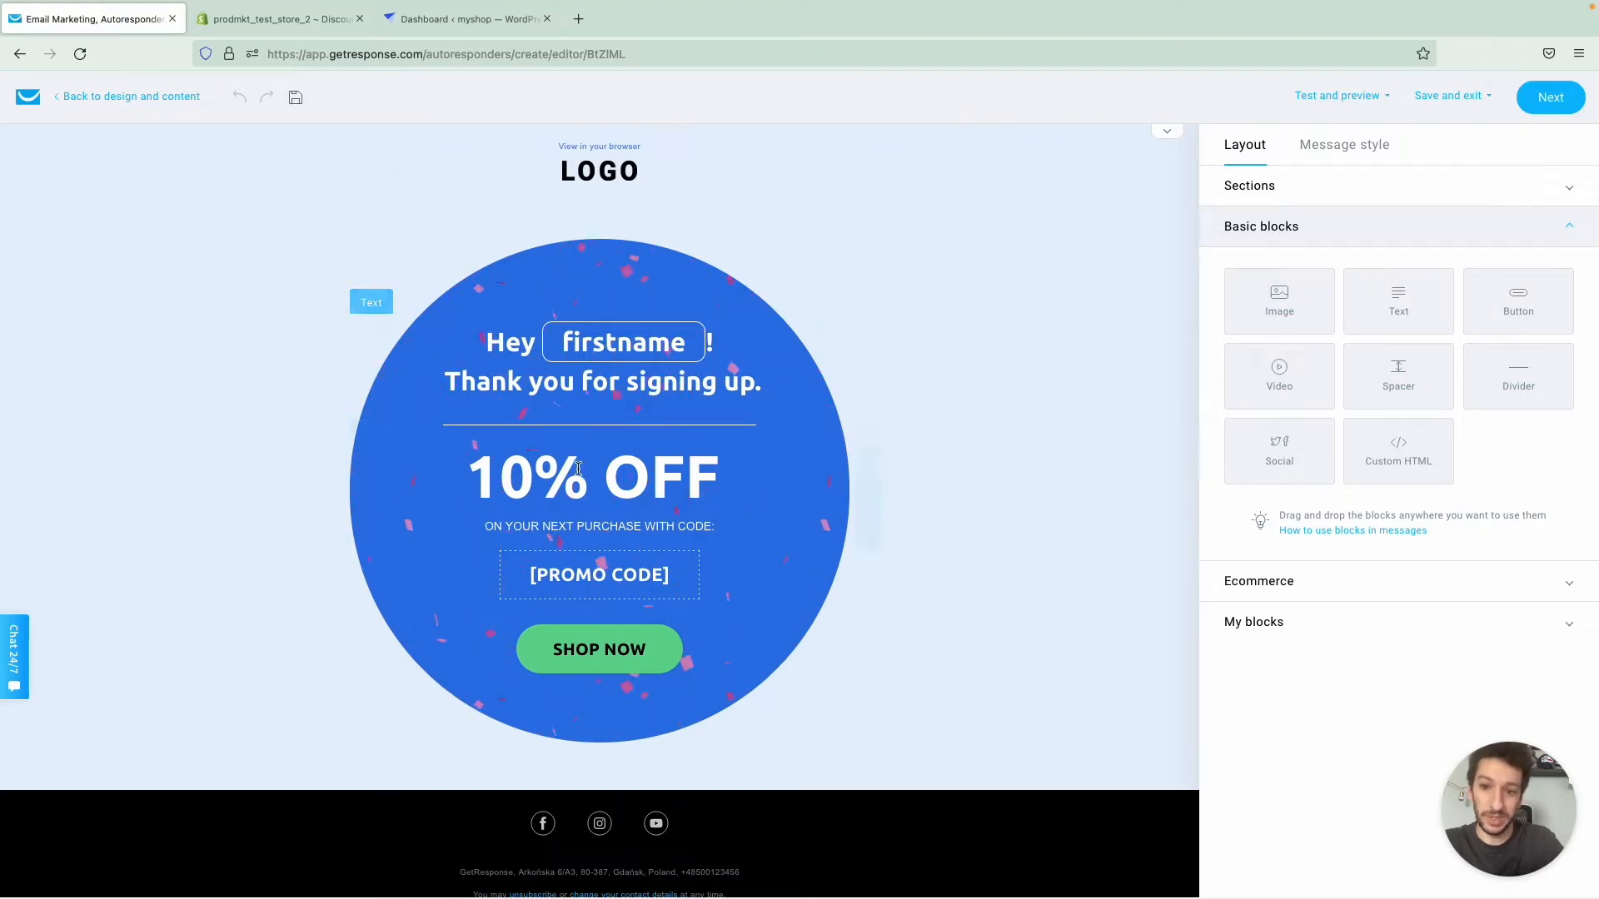
{"action": "left_click", "coordinate": [523, 476]}
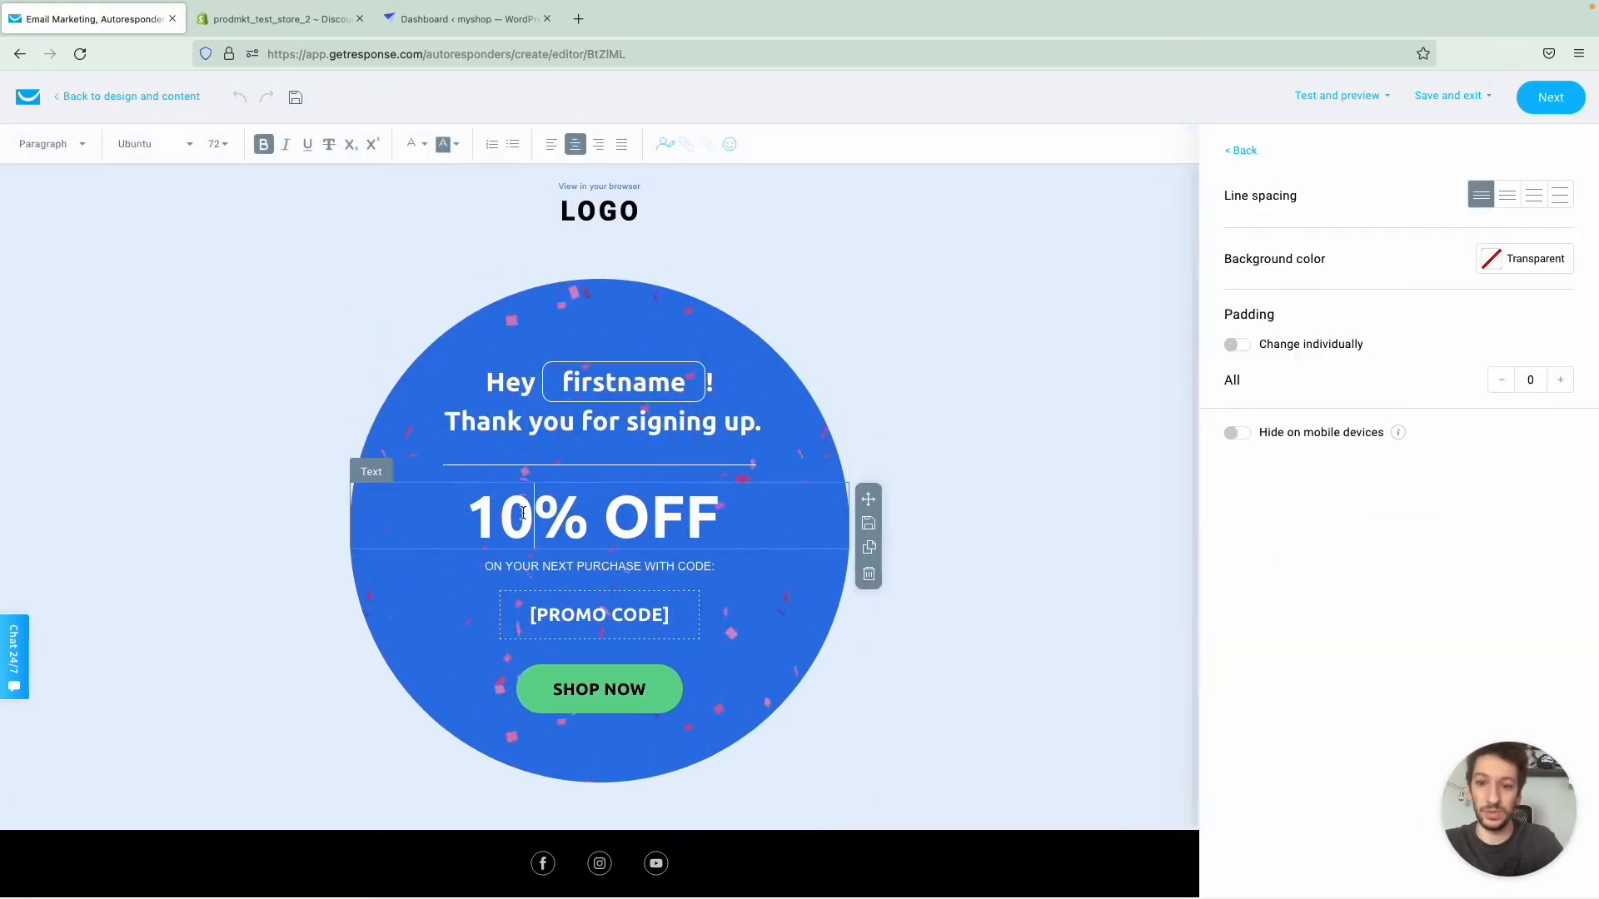
{"action": "key", "text": "BackSpace"}
{"action": "type", "text": "5"}
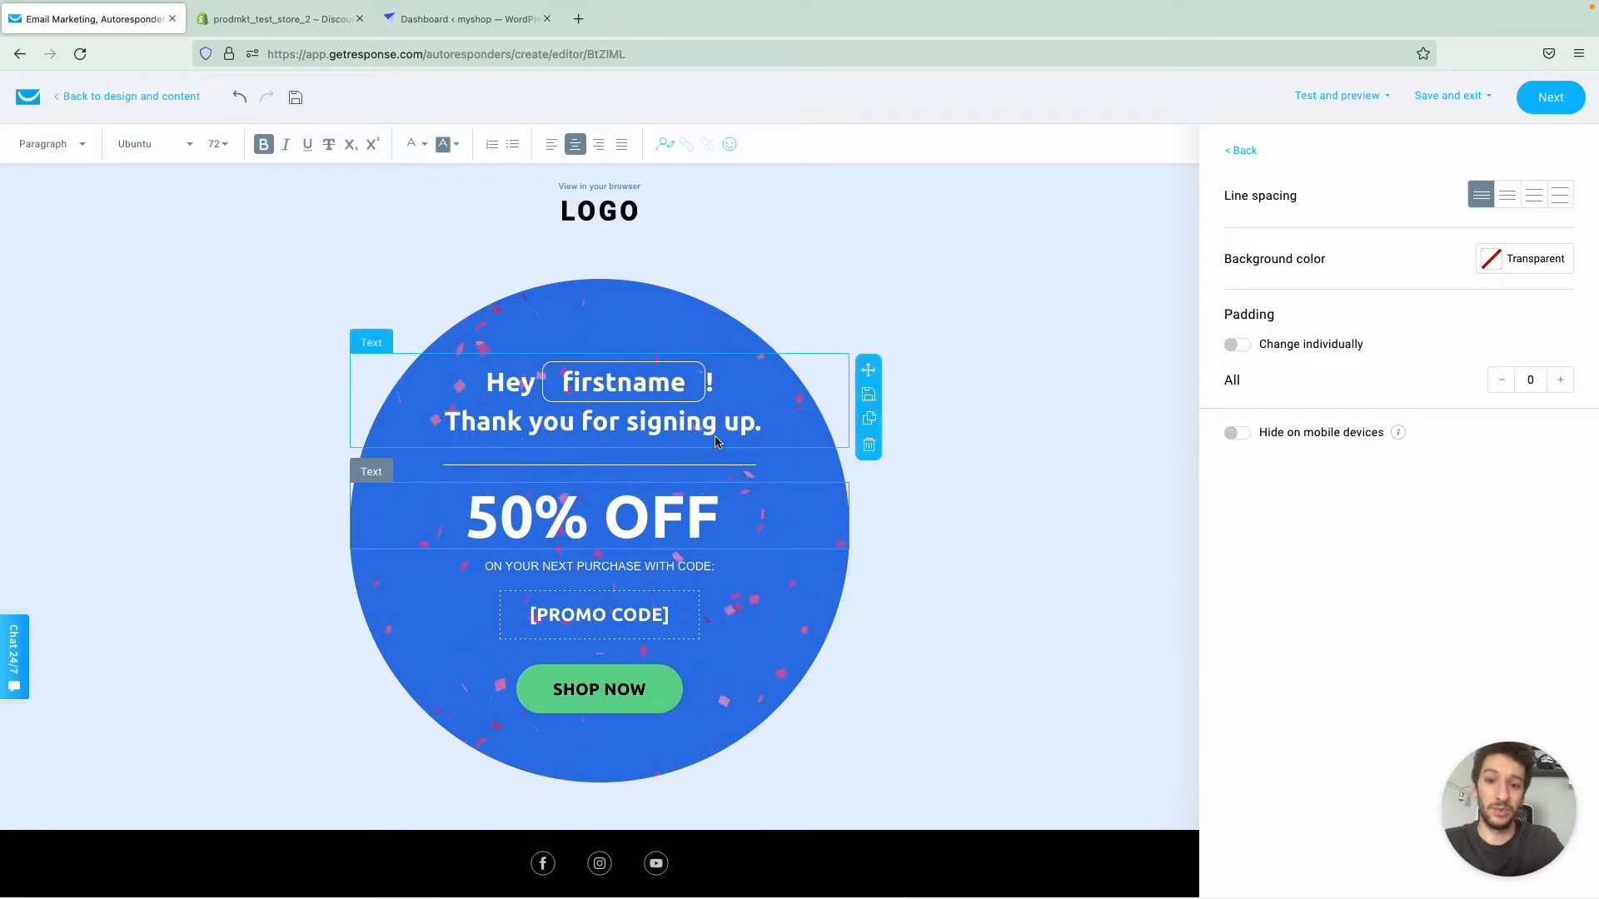
- Assign the Shopify promo code 55OFF to the email's promo code block
{"action": "left_click", "coordinate": [666, 608]}
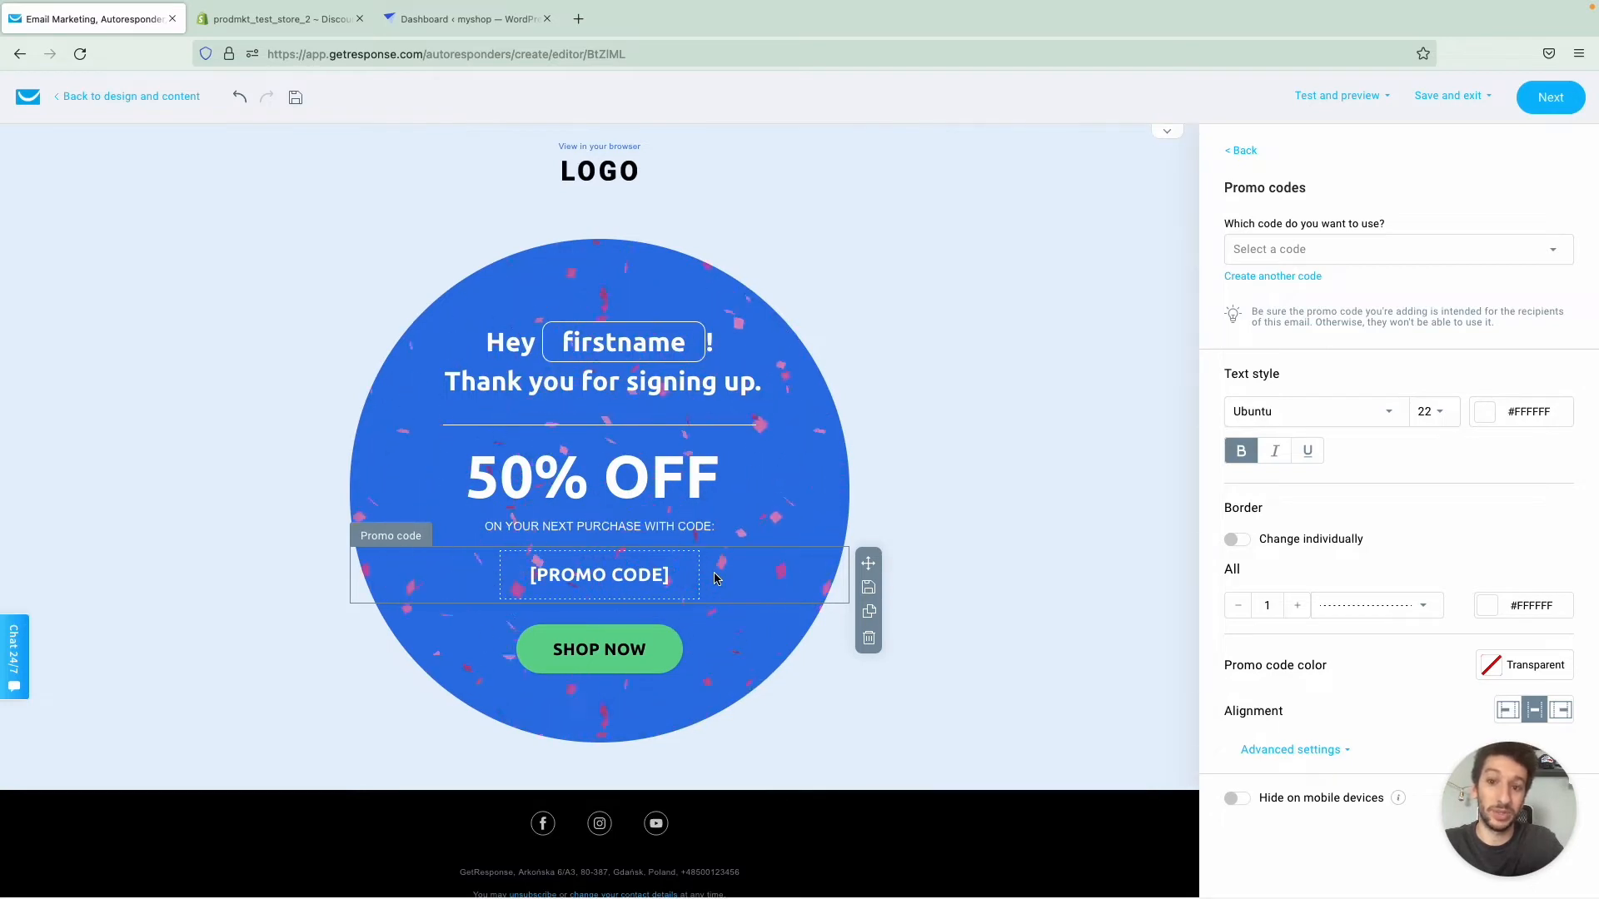
{"action": "left_click", "coordinate": [1310, 251]}
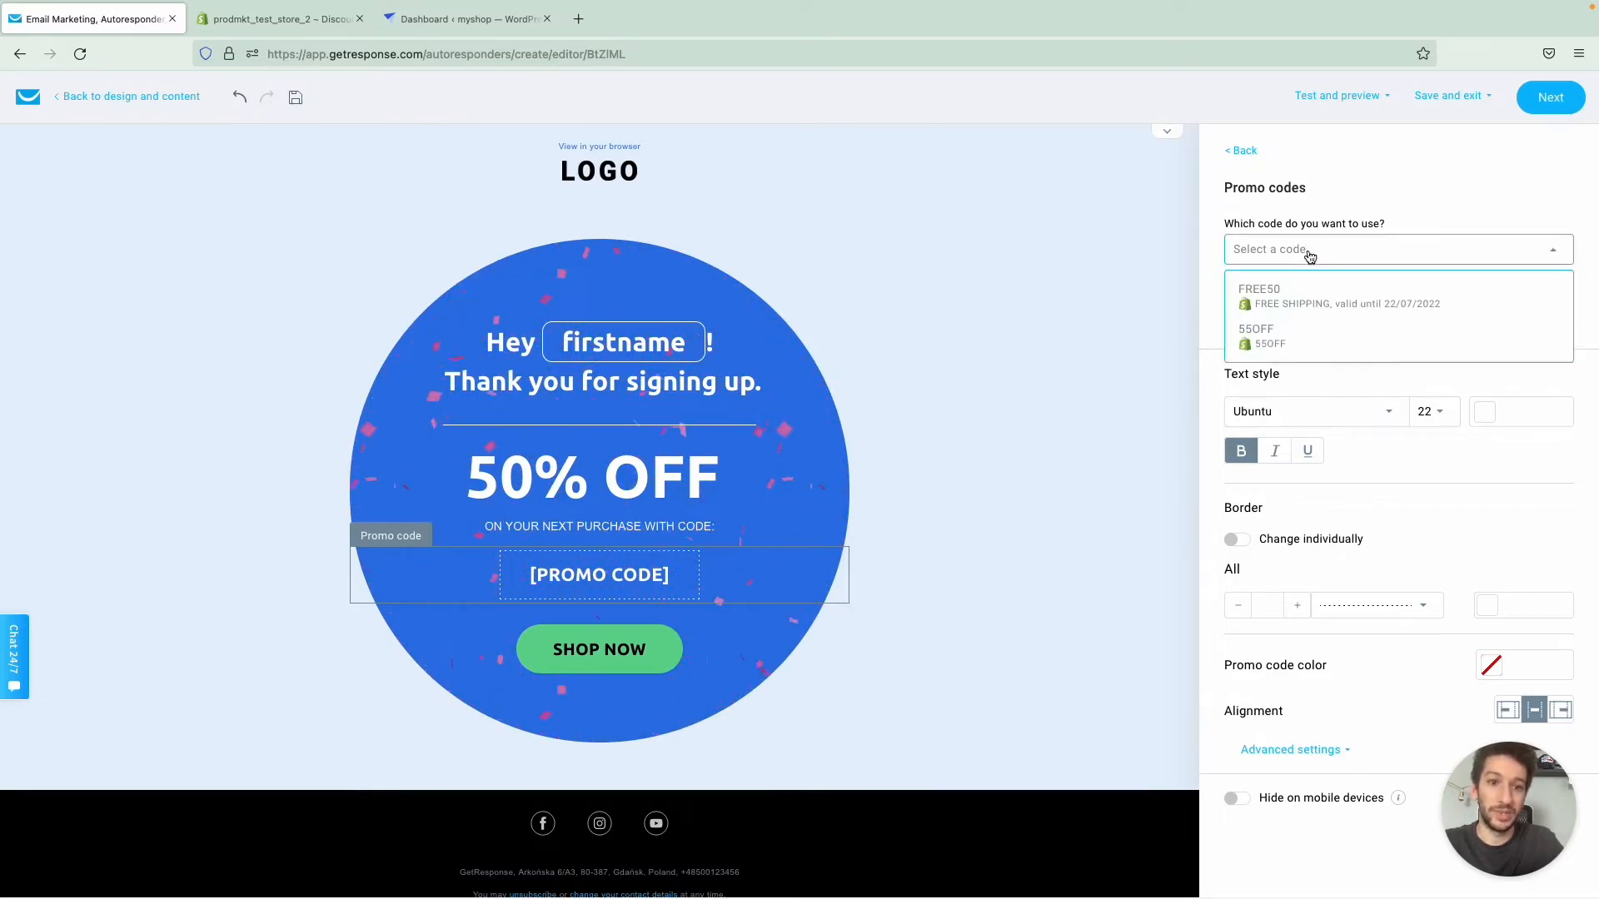
{"action": "left_click", "coordinate": [1280, 340]}
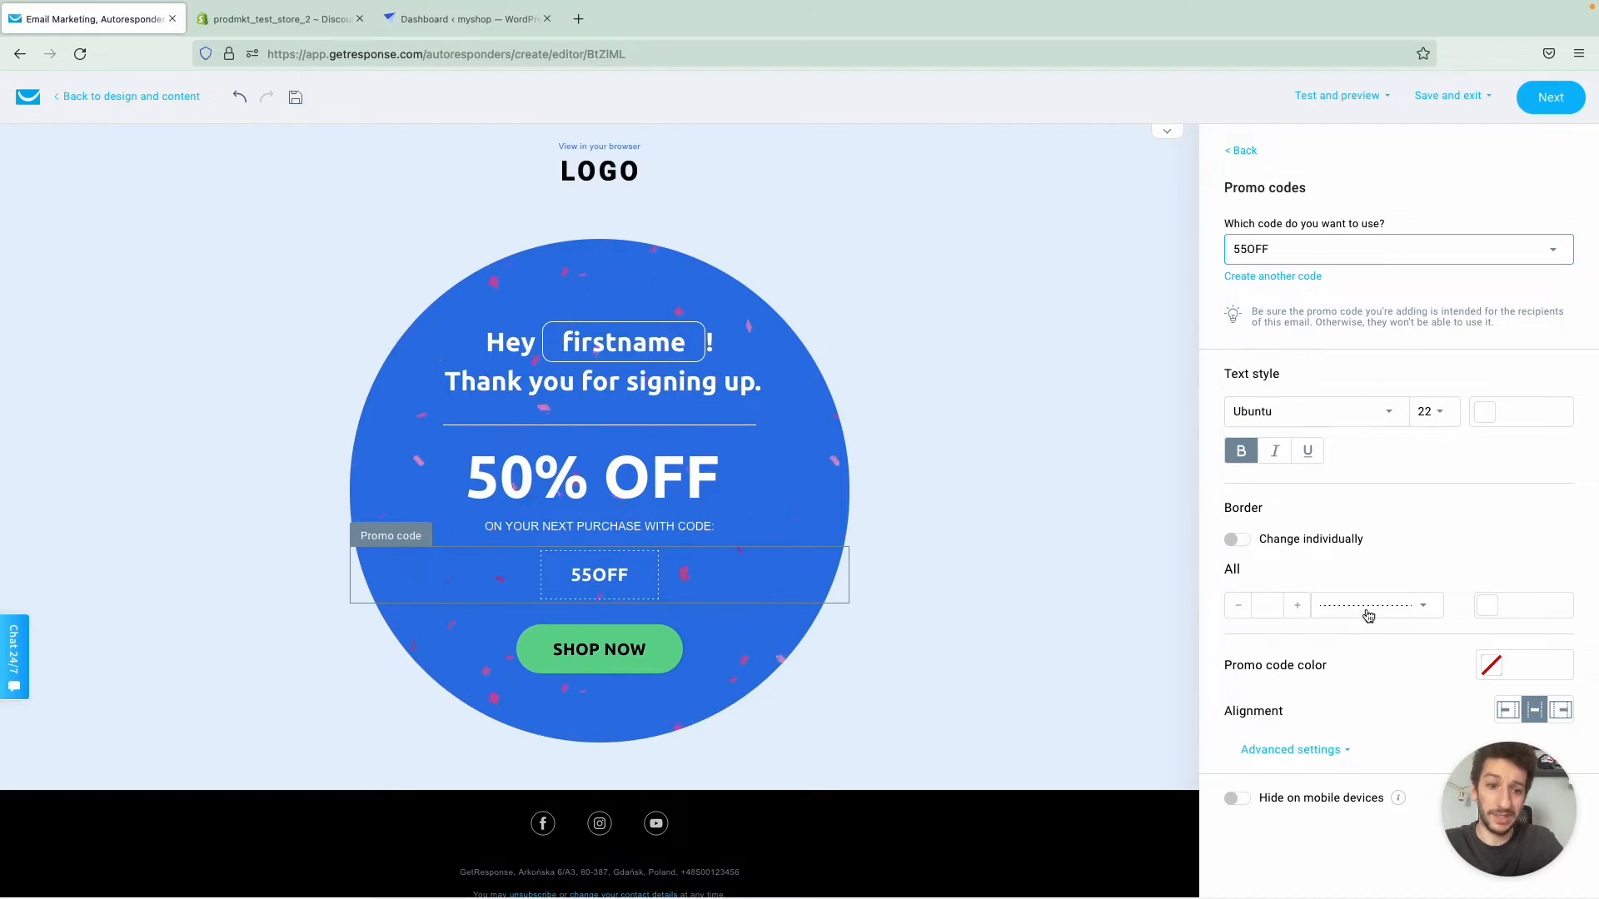
- Set the promo code block's border thickness to 4 on all sides and return to the layout blocks
{"action": "left_click", "coordinate": [1298, 612]}
{"action": "left_click", "coordinate": [1299, 613]}
{"action": "left_click", "coordinate": [1299, 614]}
{"action": "left_click", "coordinate": [1299, 614]}
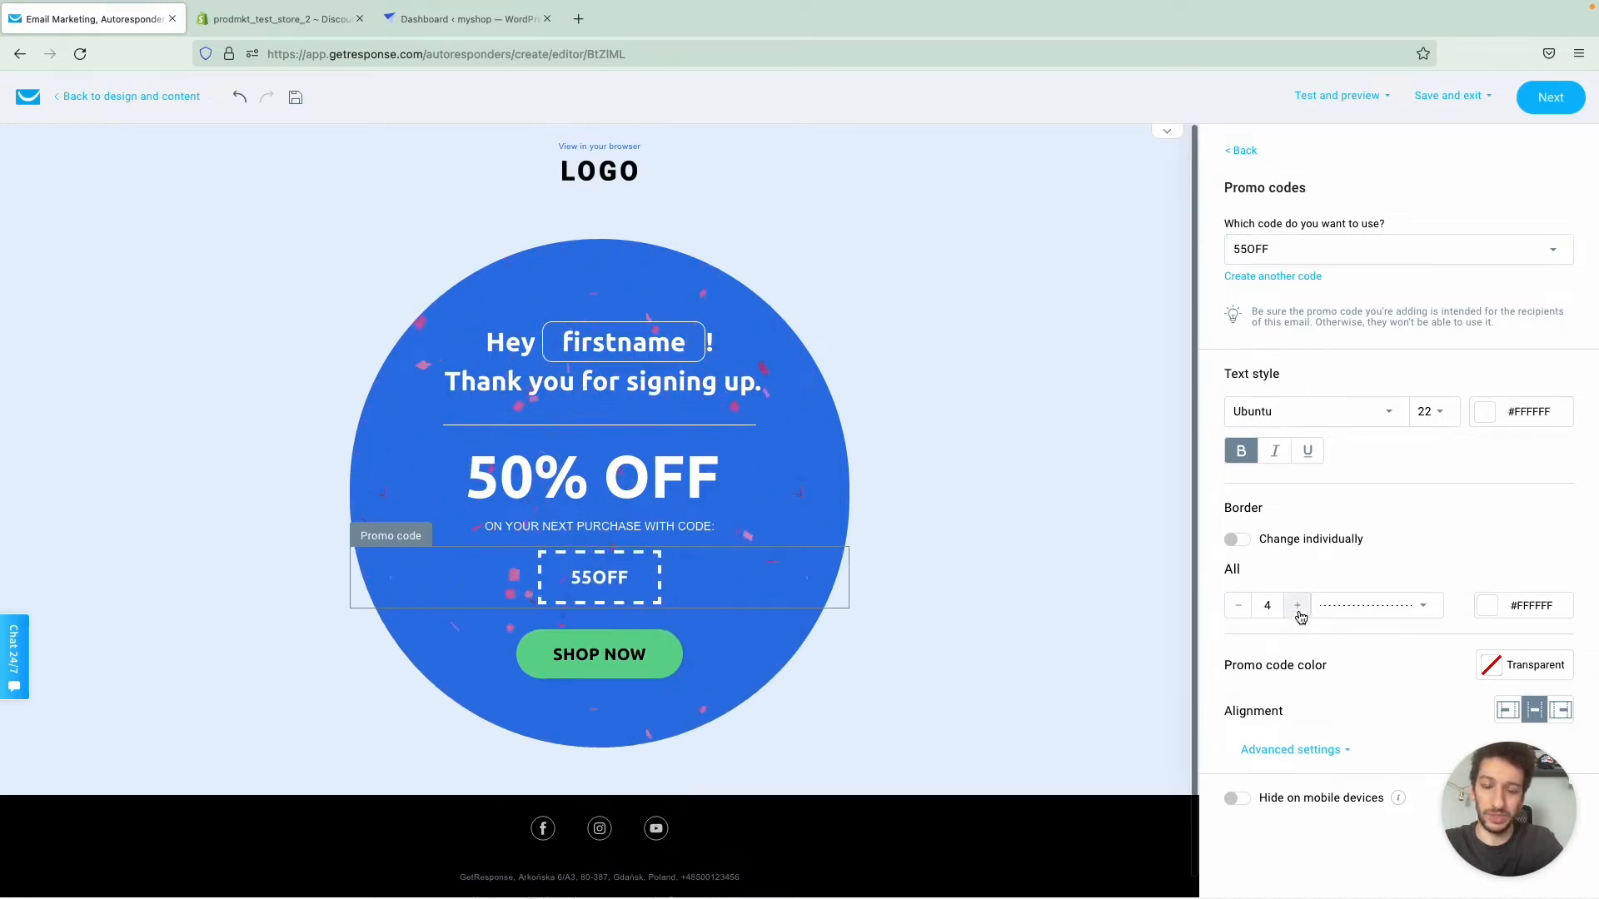
{"action": "left_click", "coordinate": [1299, 613]}
{"action": "left_click", "coordinate": [1240, 606]}
{"action": "left_click", "coordinate": [1239, 606]}
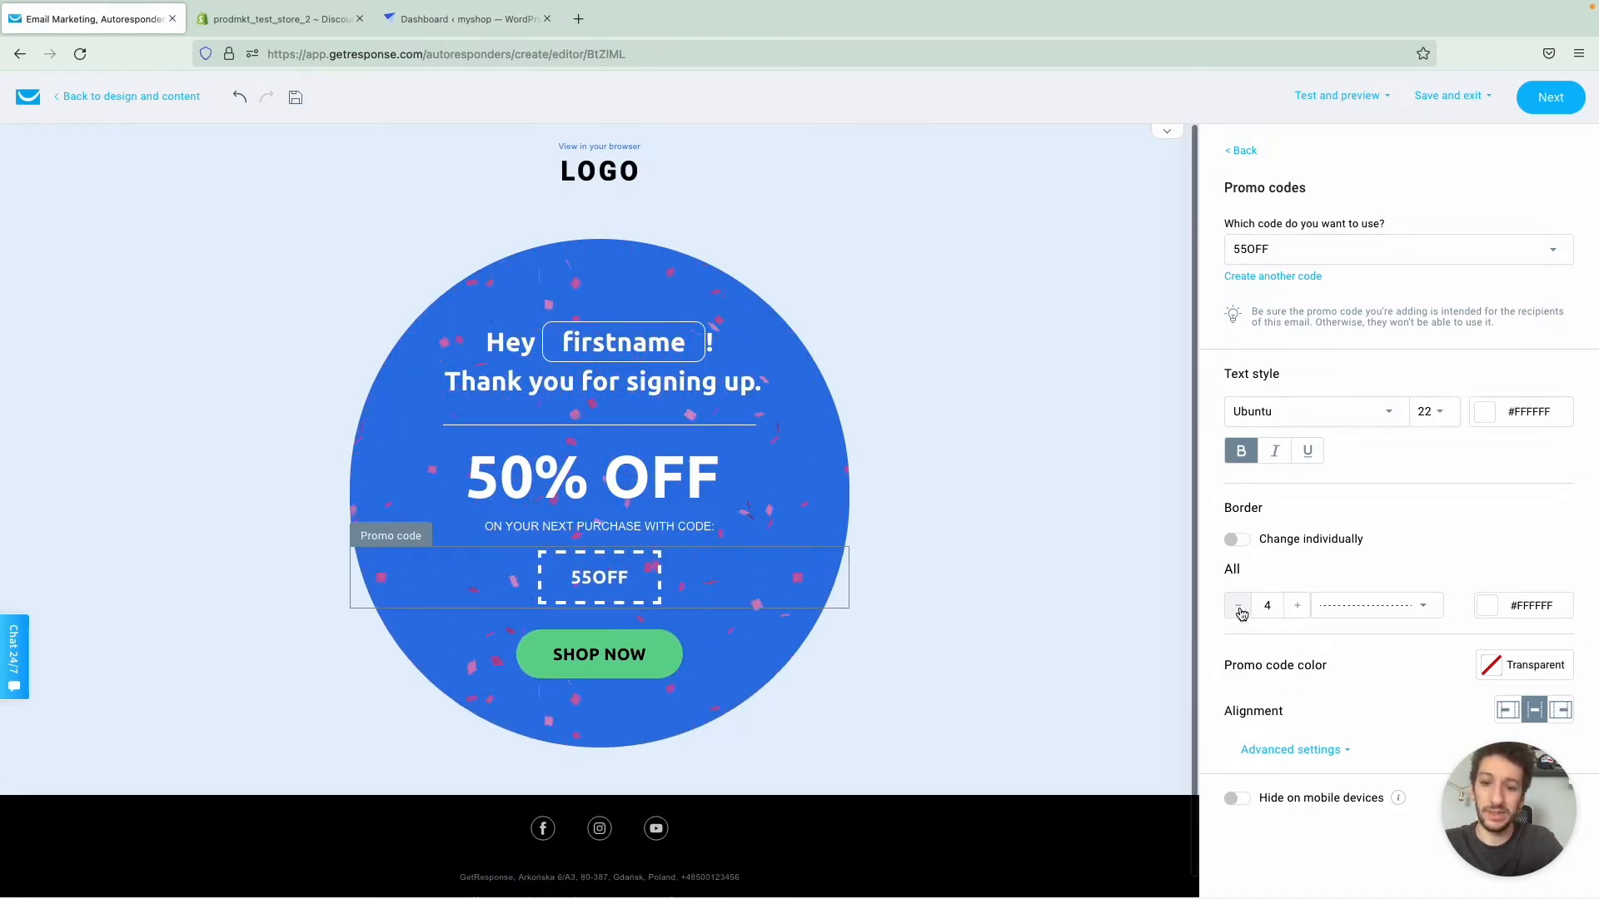
{"action": "left_click", "coordinate": [1240, 151]}
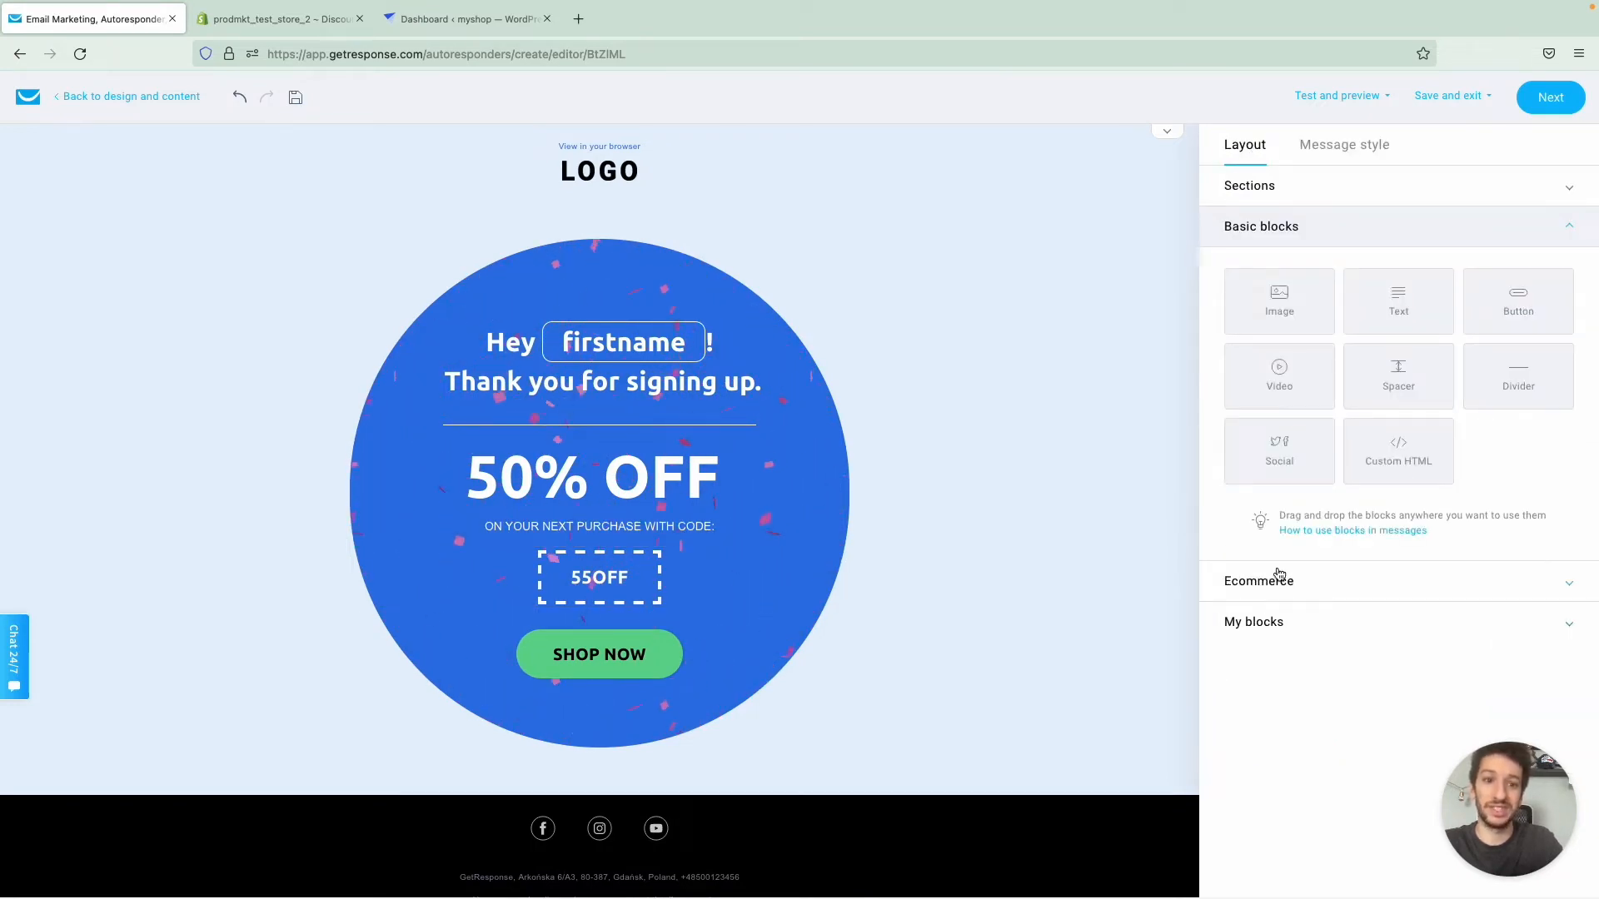
- Remove the firstname field from the "Hey" greeting and reinsert it as the firstname contact data field
{"action": "left_click_drag", "start_coordinate": [1280, 314], "coordinate": [666, 483]}
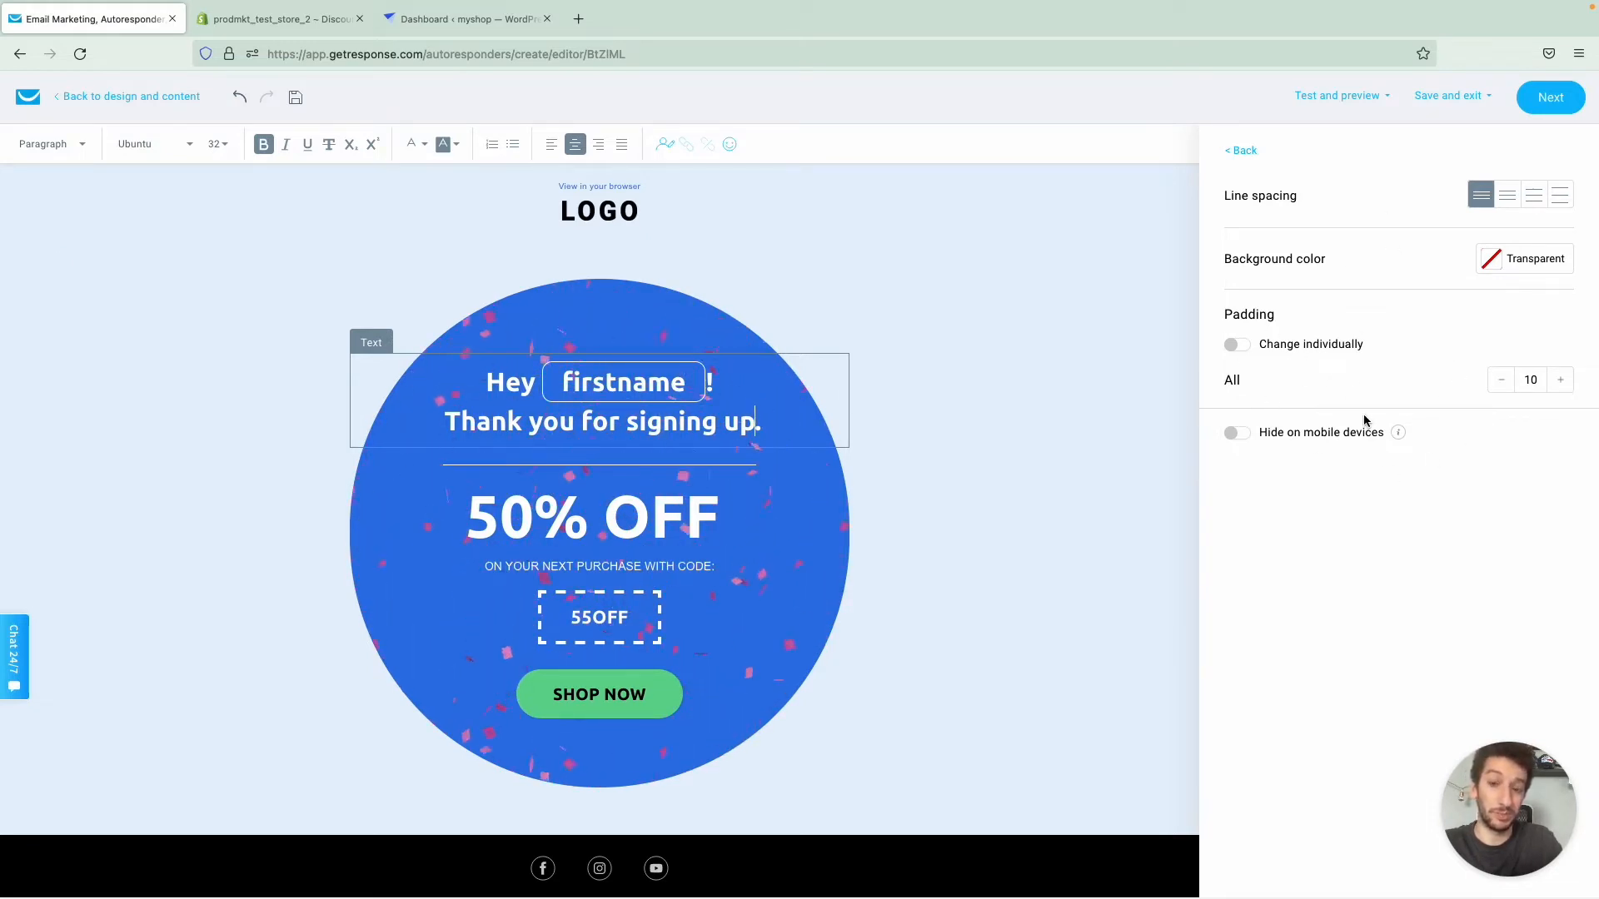
{"action": "triple_click", "coordinate": [737, 425]}
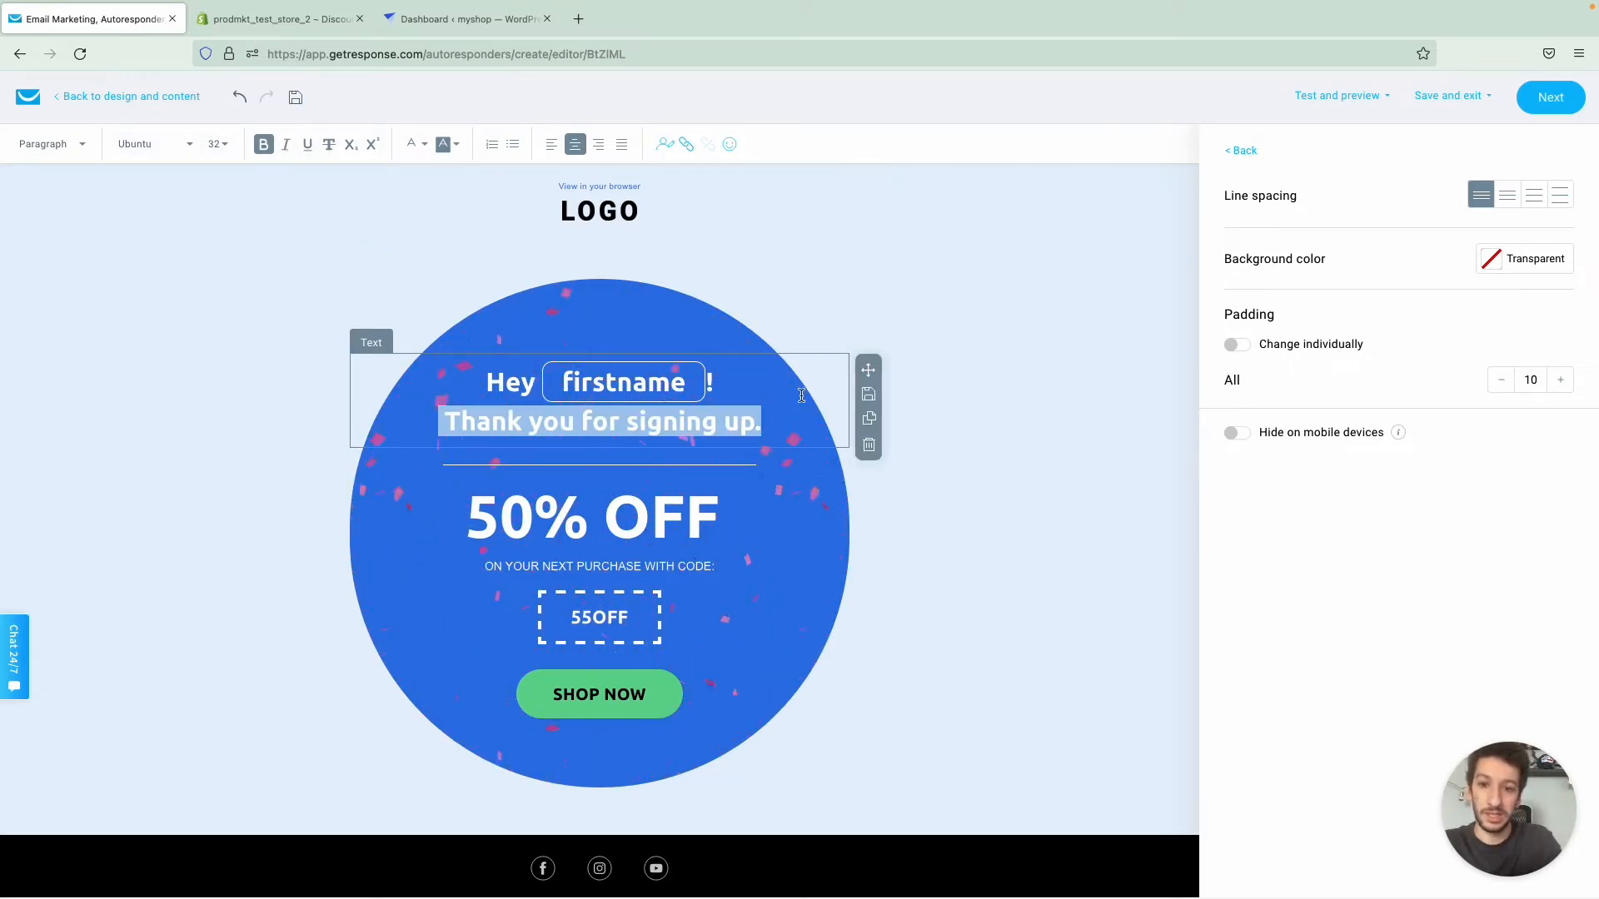
{"action": "left_click", "coordinate": [721, 380]}
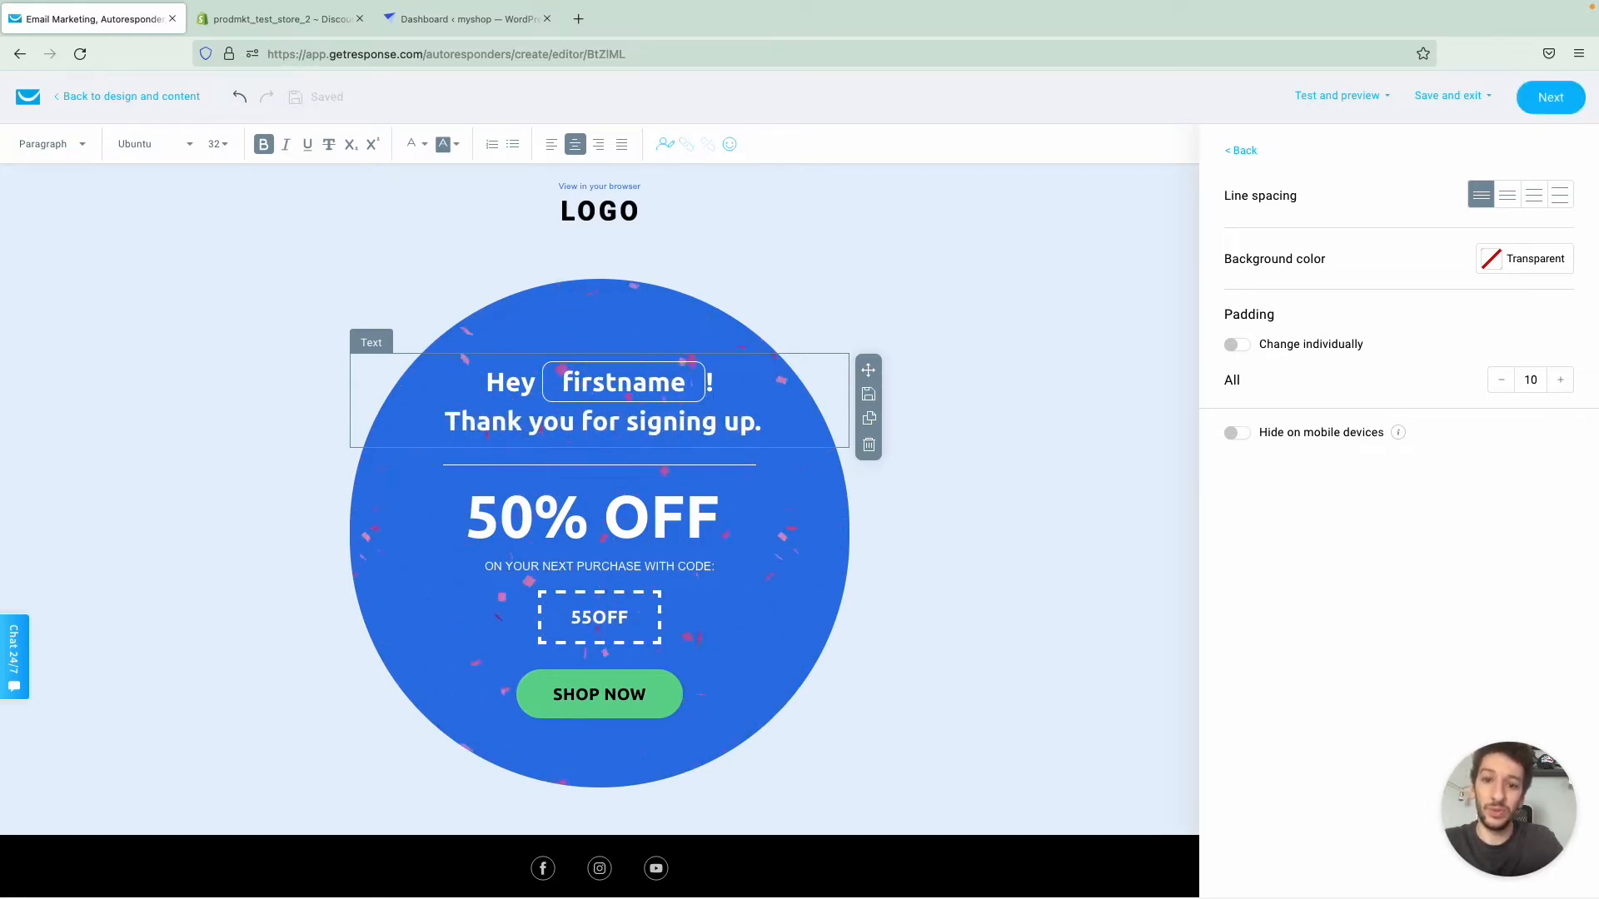
{"action": "key", "text": "BackSpace"}
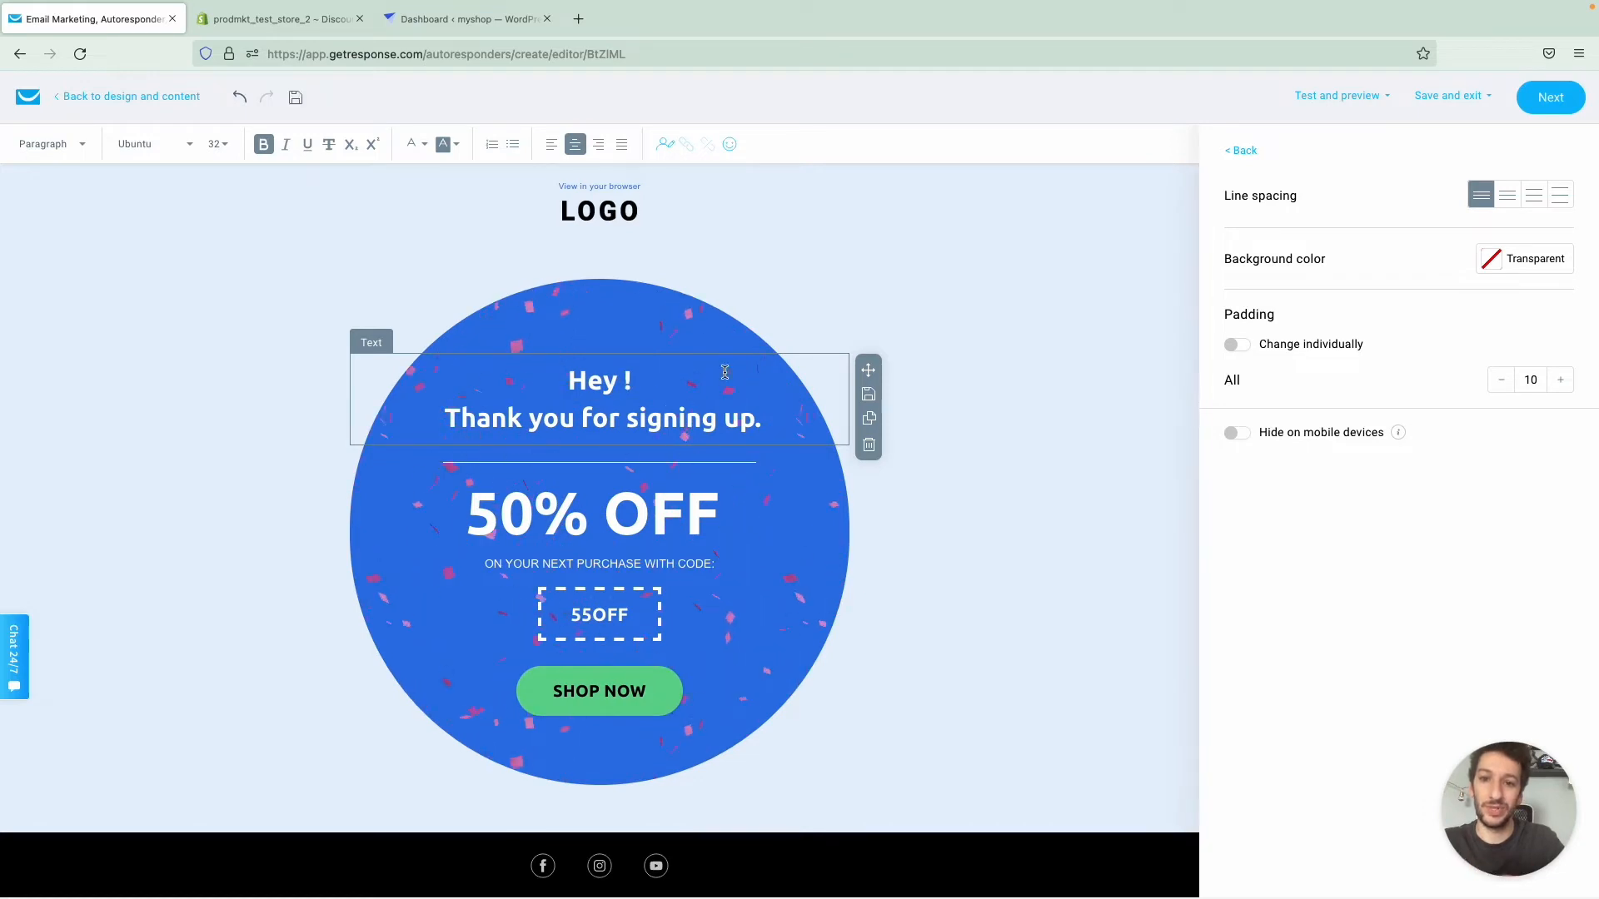
{"action": "left_click", "coordinate": [663, 152]}
{"action": "type", "text": "first"}
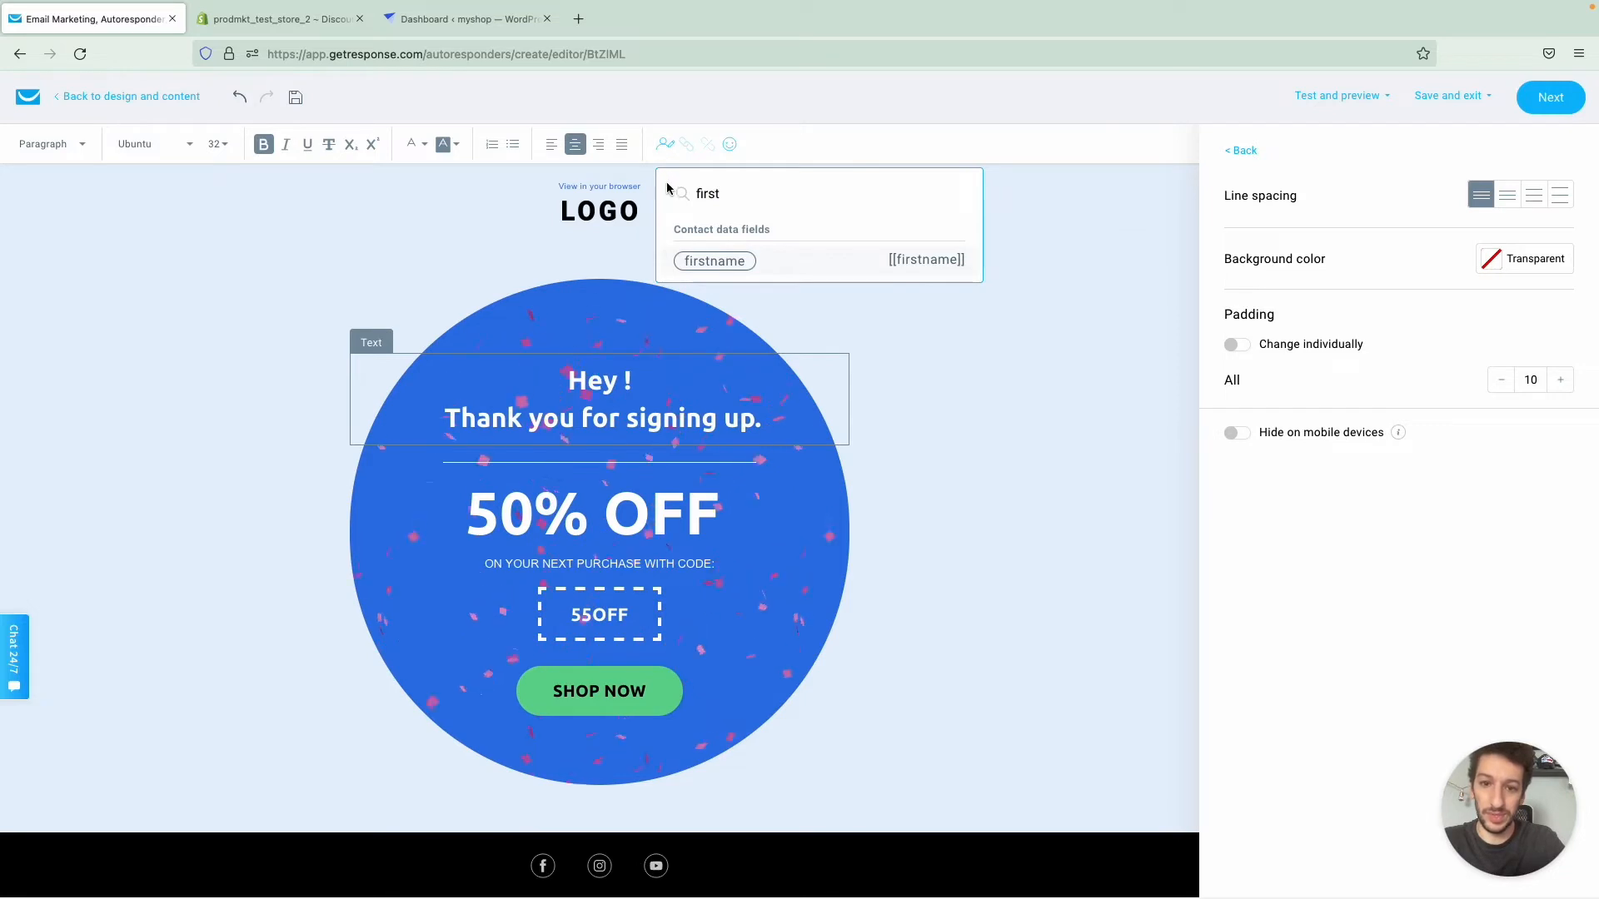
{"action": "left_click", "coordinate": [715, 260]}
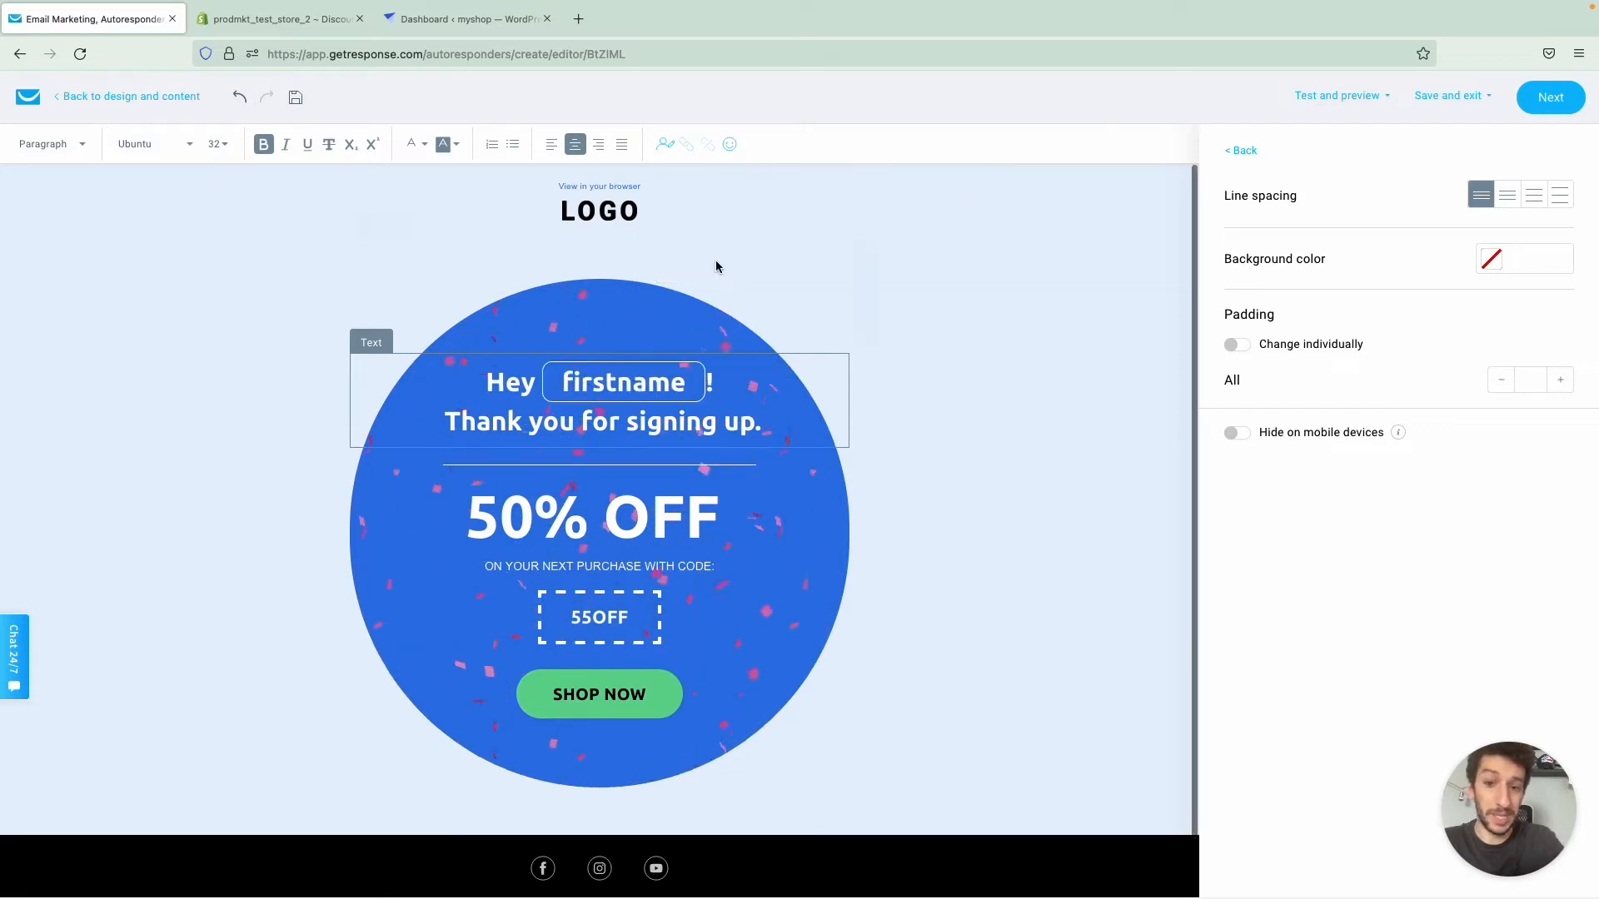
{"action": "left_click", "coordinate": [286, 495]}
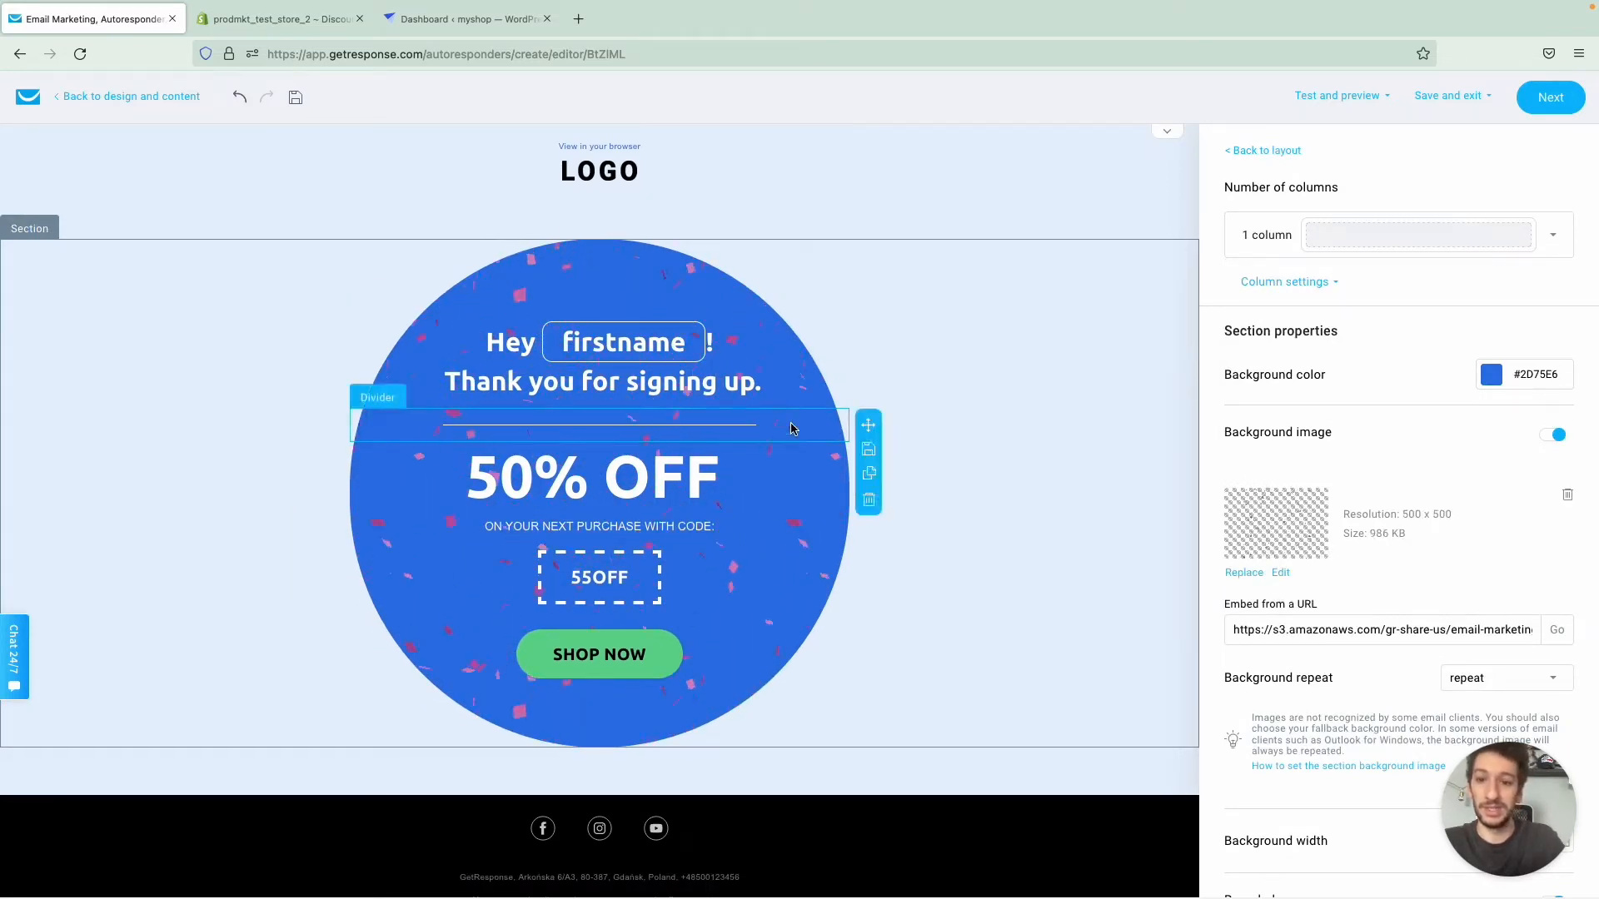
- Finish the message design, save and publish the autoresponder, and send it to the contact further down the cycle
{"action": "left_click", "coordinate": [1531, 103]}
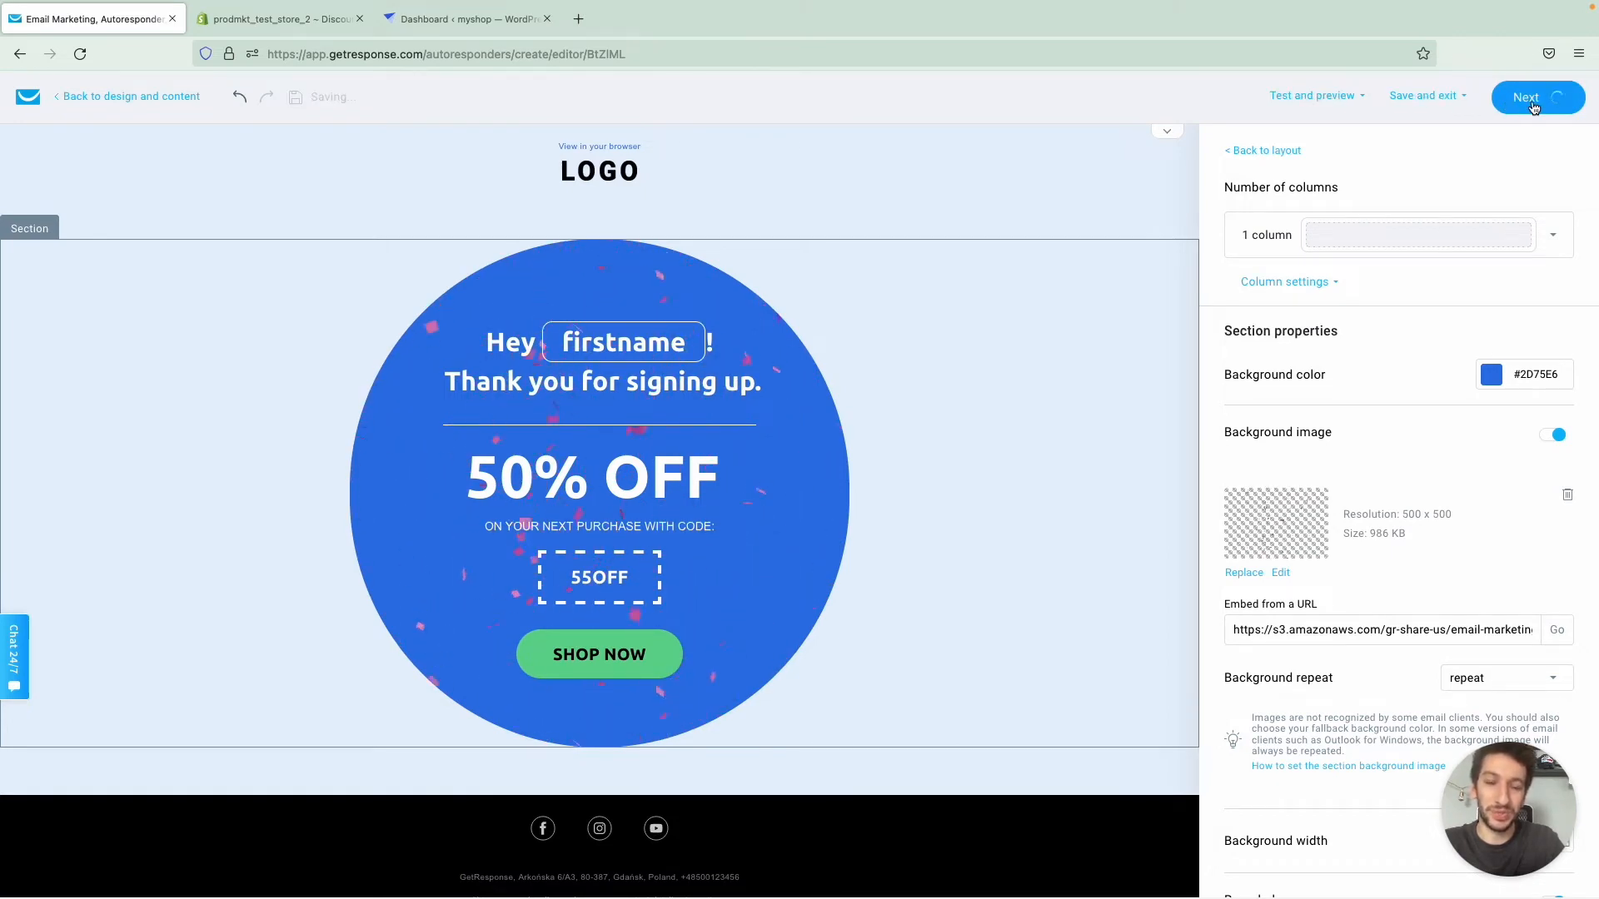
{"action": "scroll", "coordinate": [1386, 283], "scroll_direction": "down", "scroll_amount": 10}
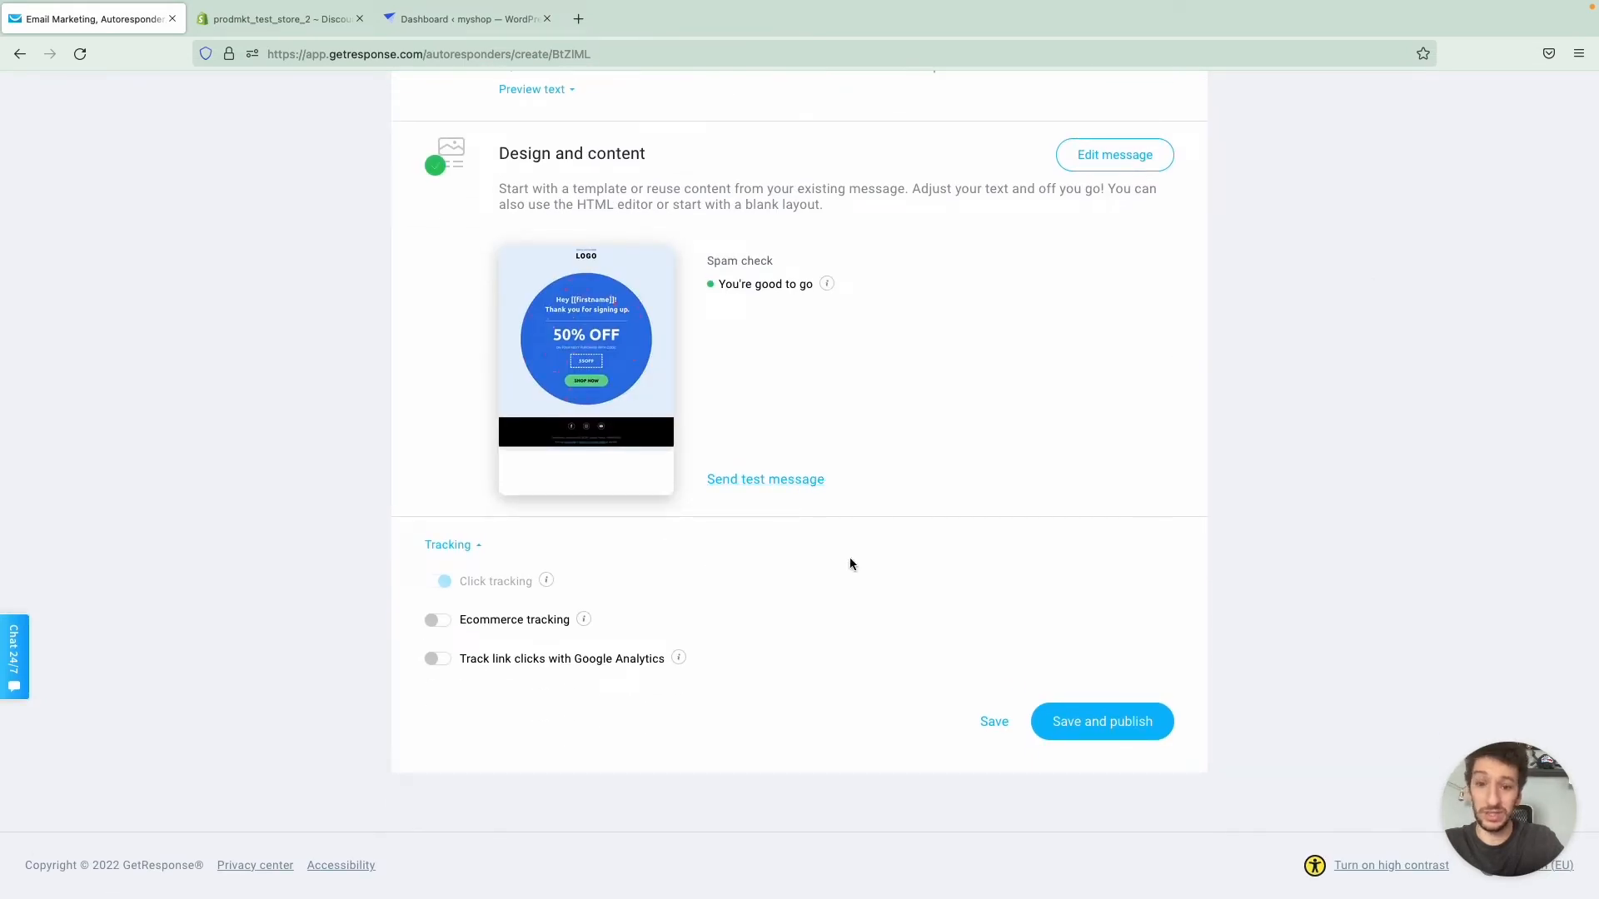
{"action": "left_click", "coordinate": [1096, 722]}
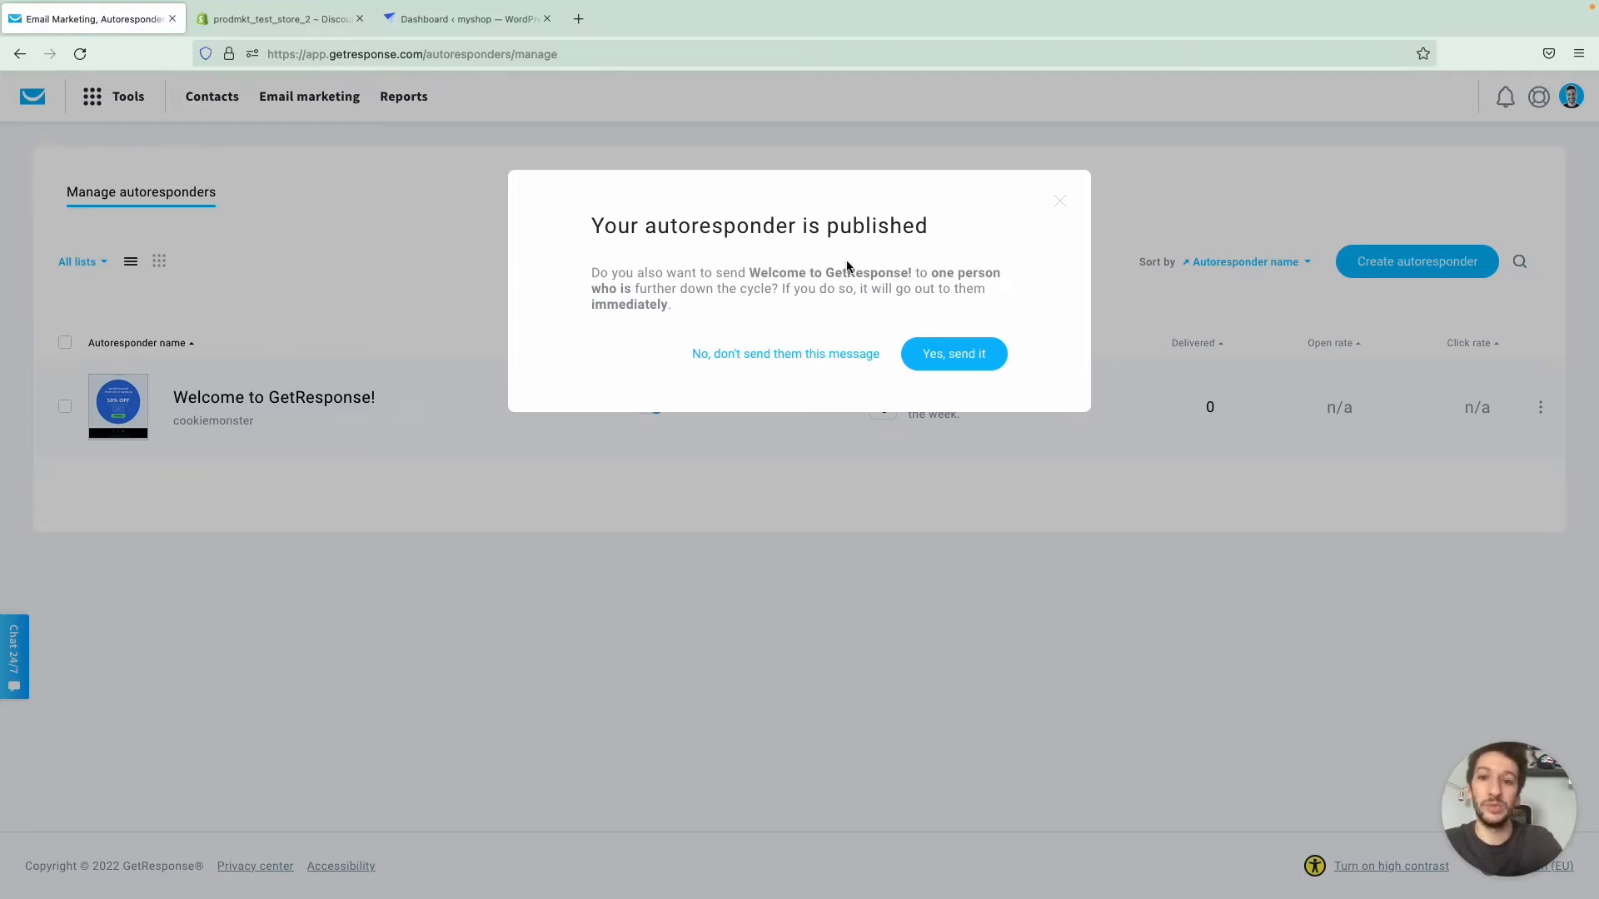
{"action": "left_click_drag", "start_coordinate": [683, 307], "coordinate": [601, 273]}
{"action": "left_click", "coordinate": [680, 274]}
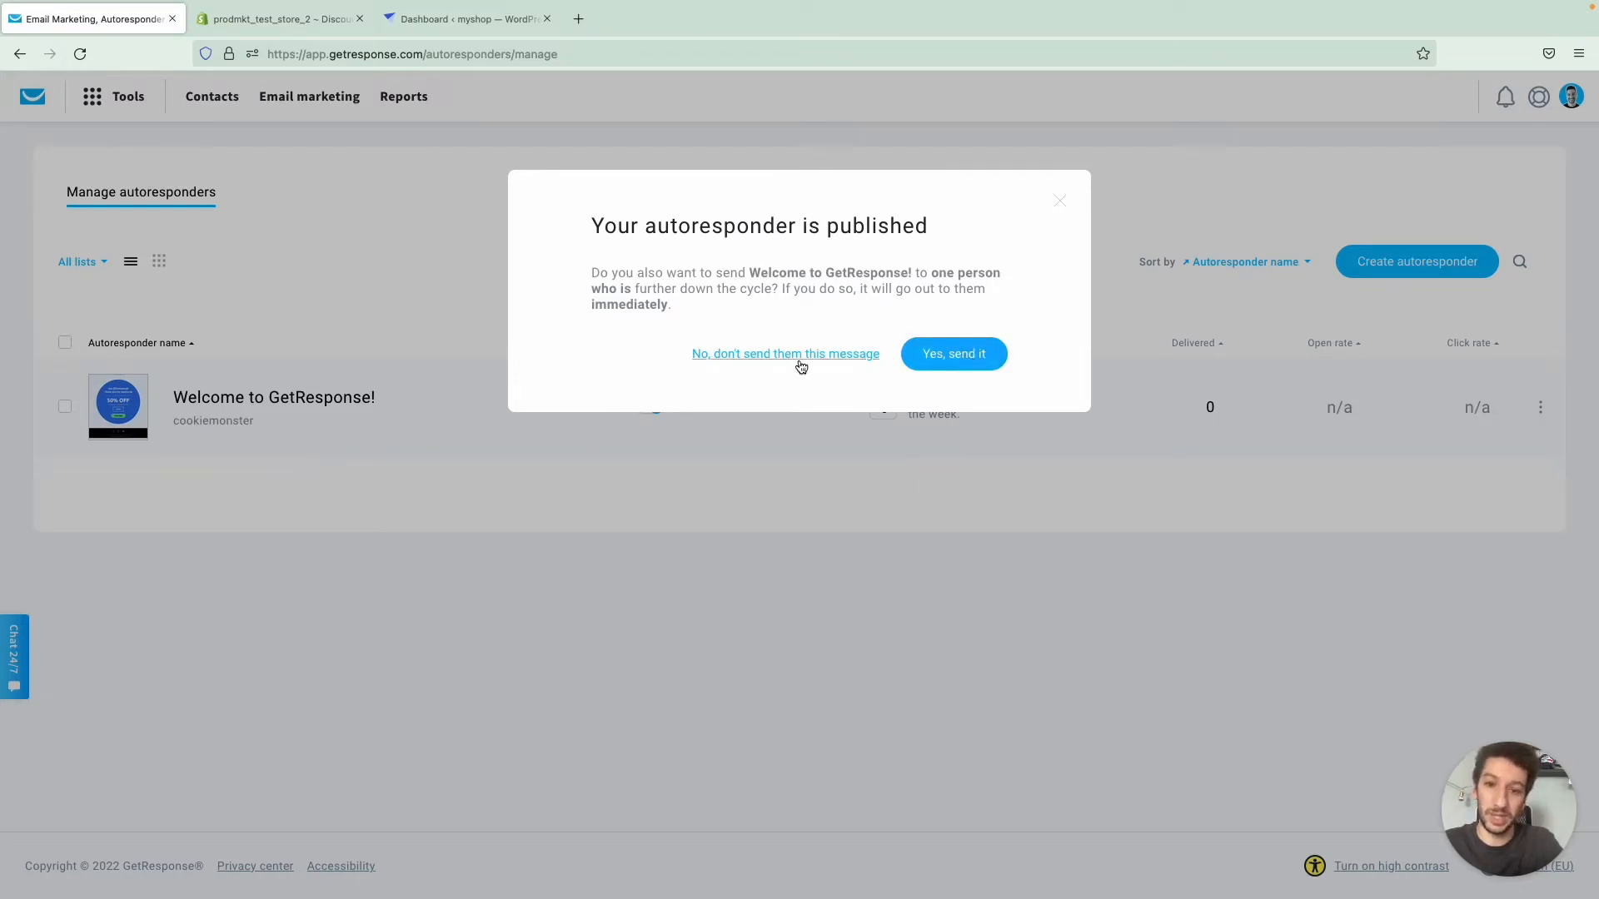
{"action": "left_click", "coordinate": [960, 358]}
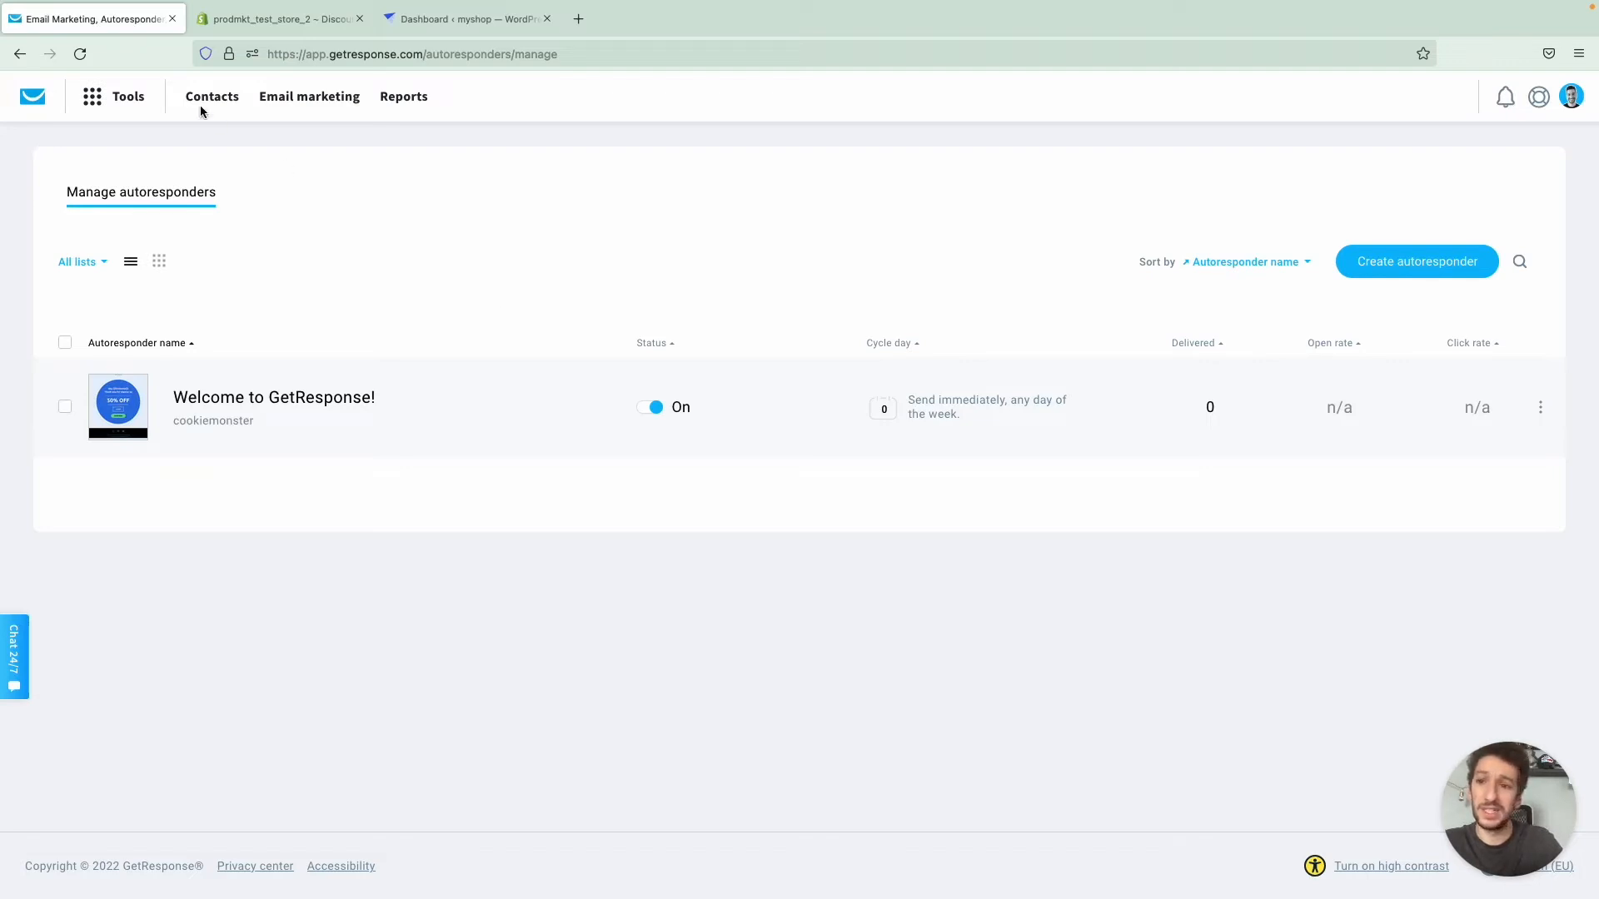
- Start creating a new message in Forms and popups, displayed in a popup
{"action": "left_click", "coordinate": [125, 96]}
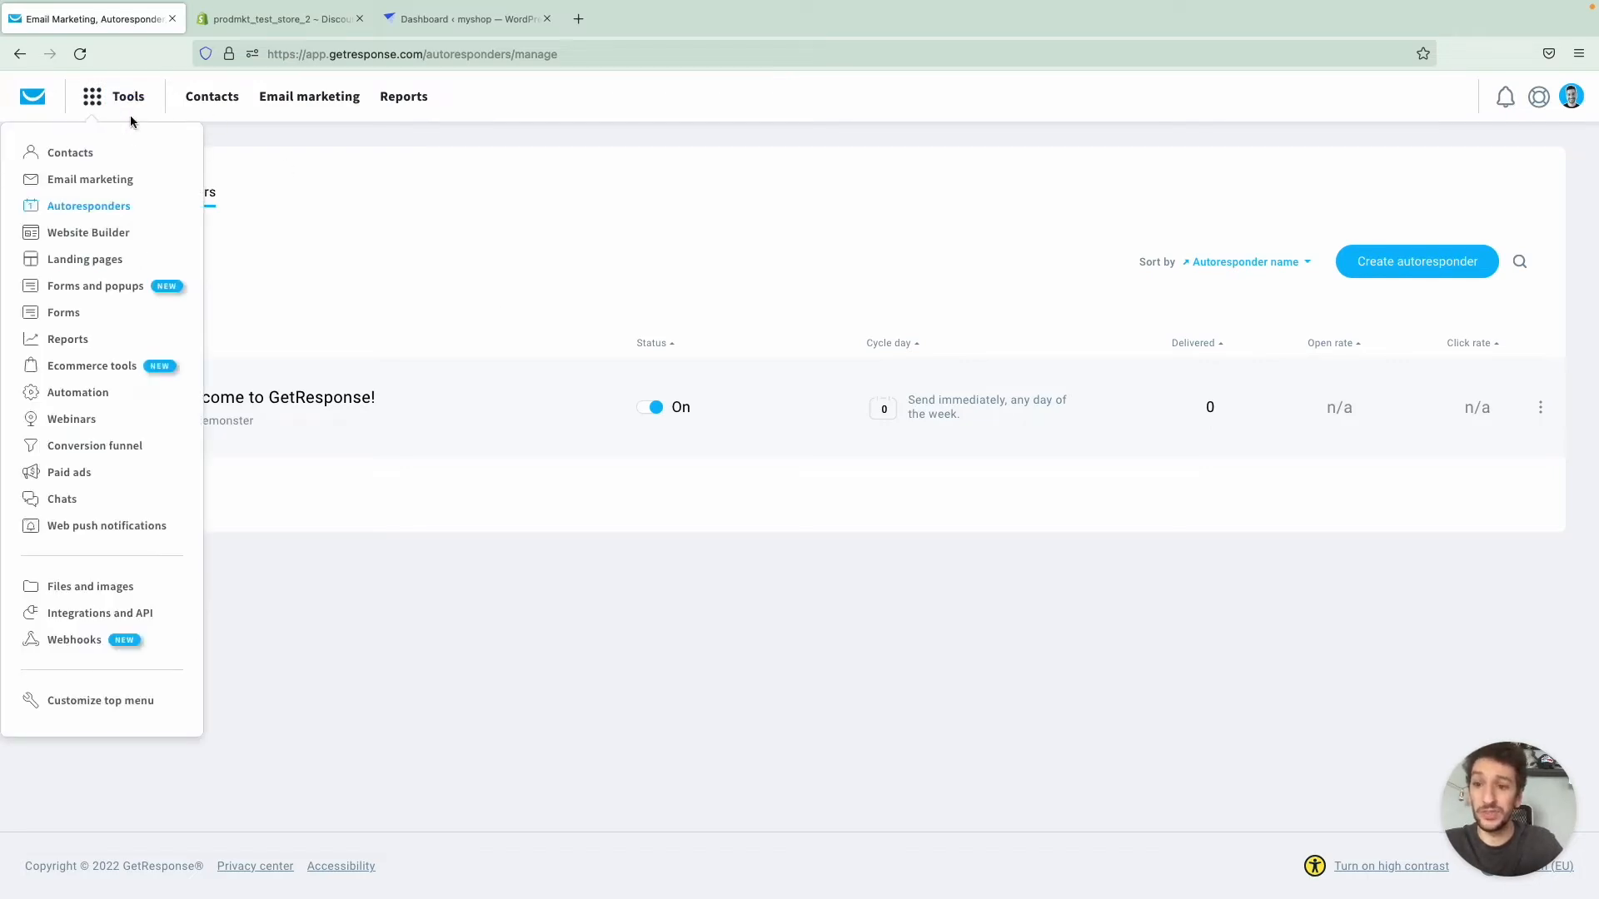
{"action": "left_click", "coordinate": [97, 288]}
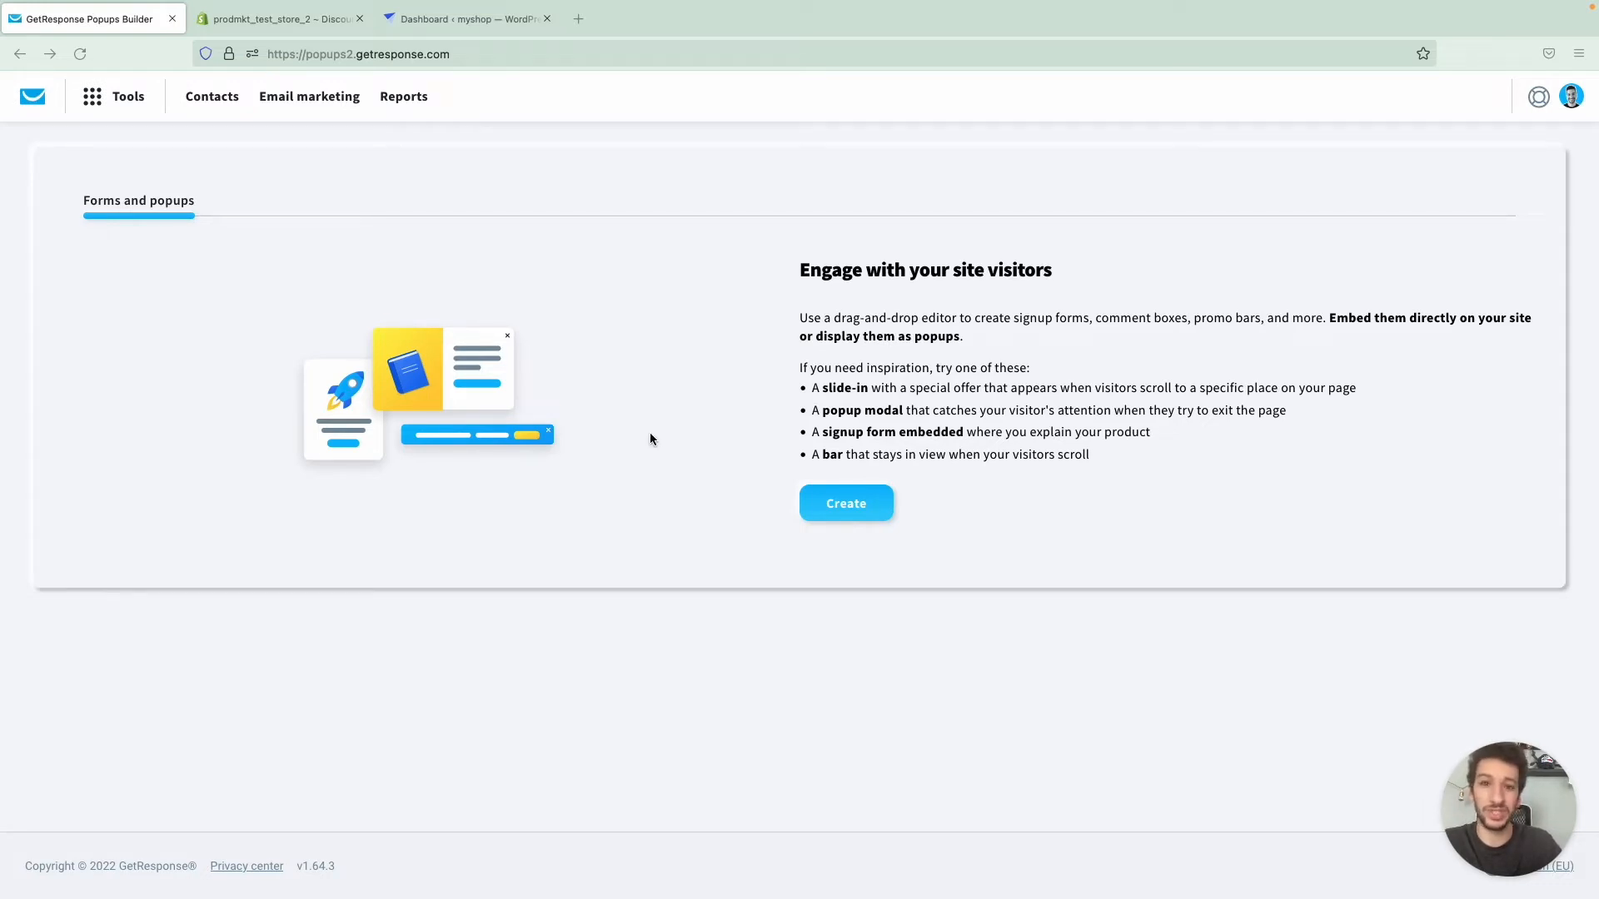
{"action": "left_click", "coordinate": [838, 509]}
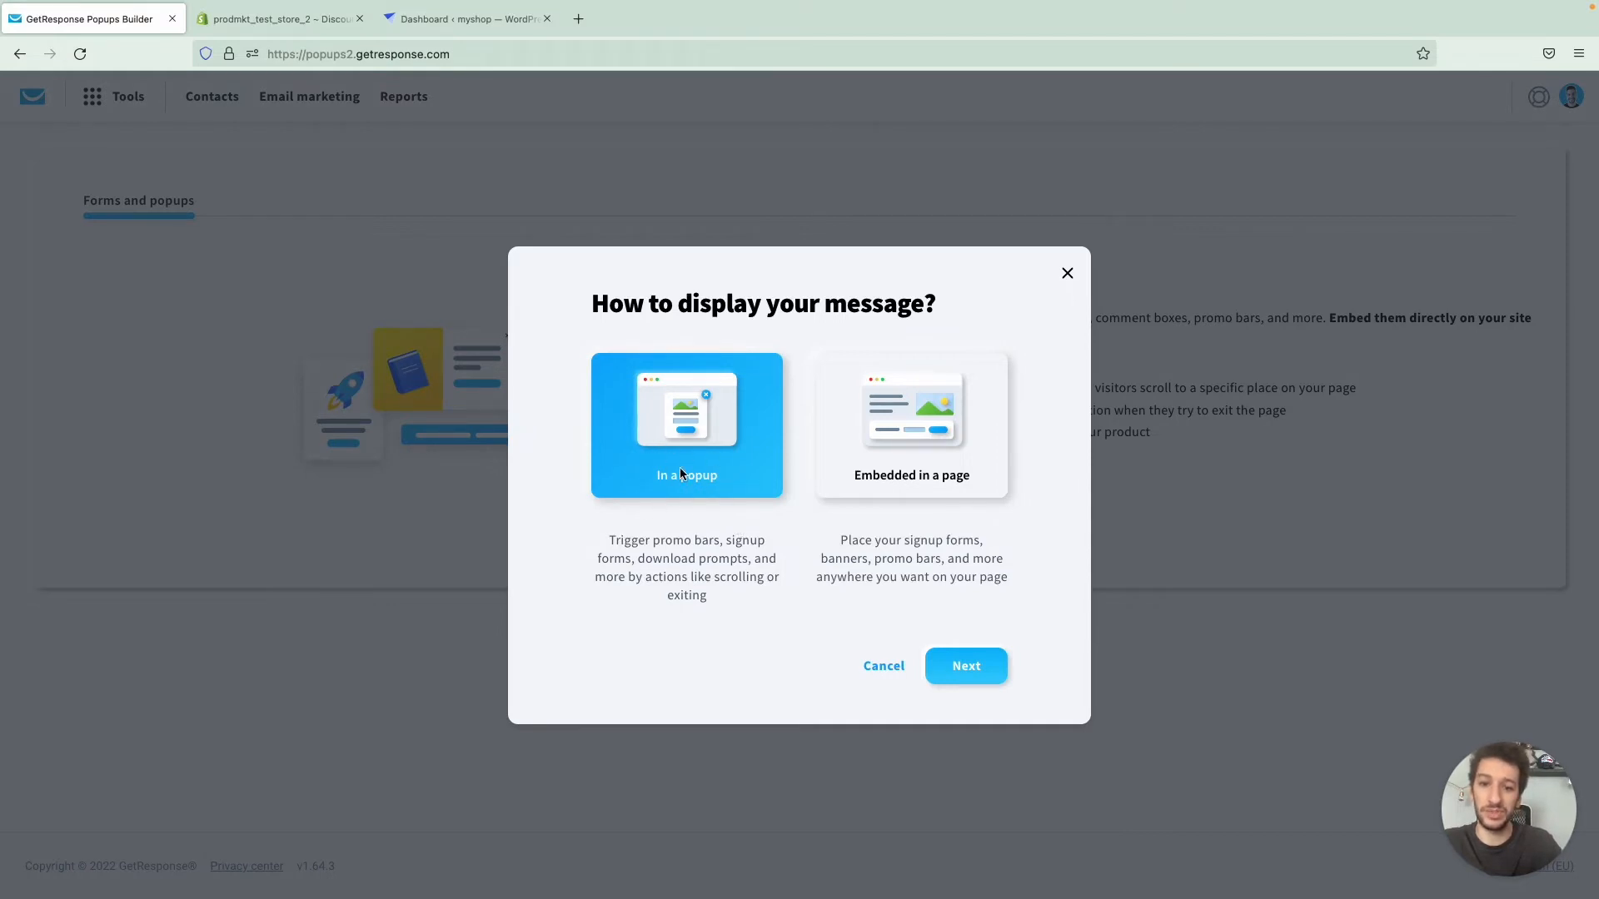
{"action": "left_click", "coordinate": [965, 665]}
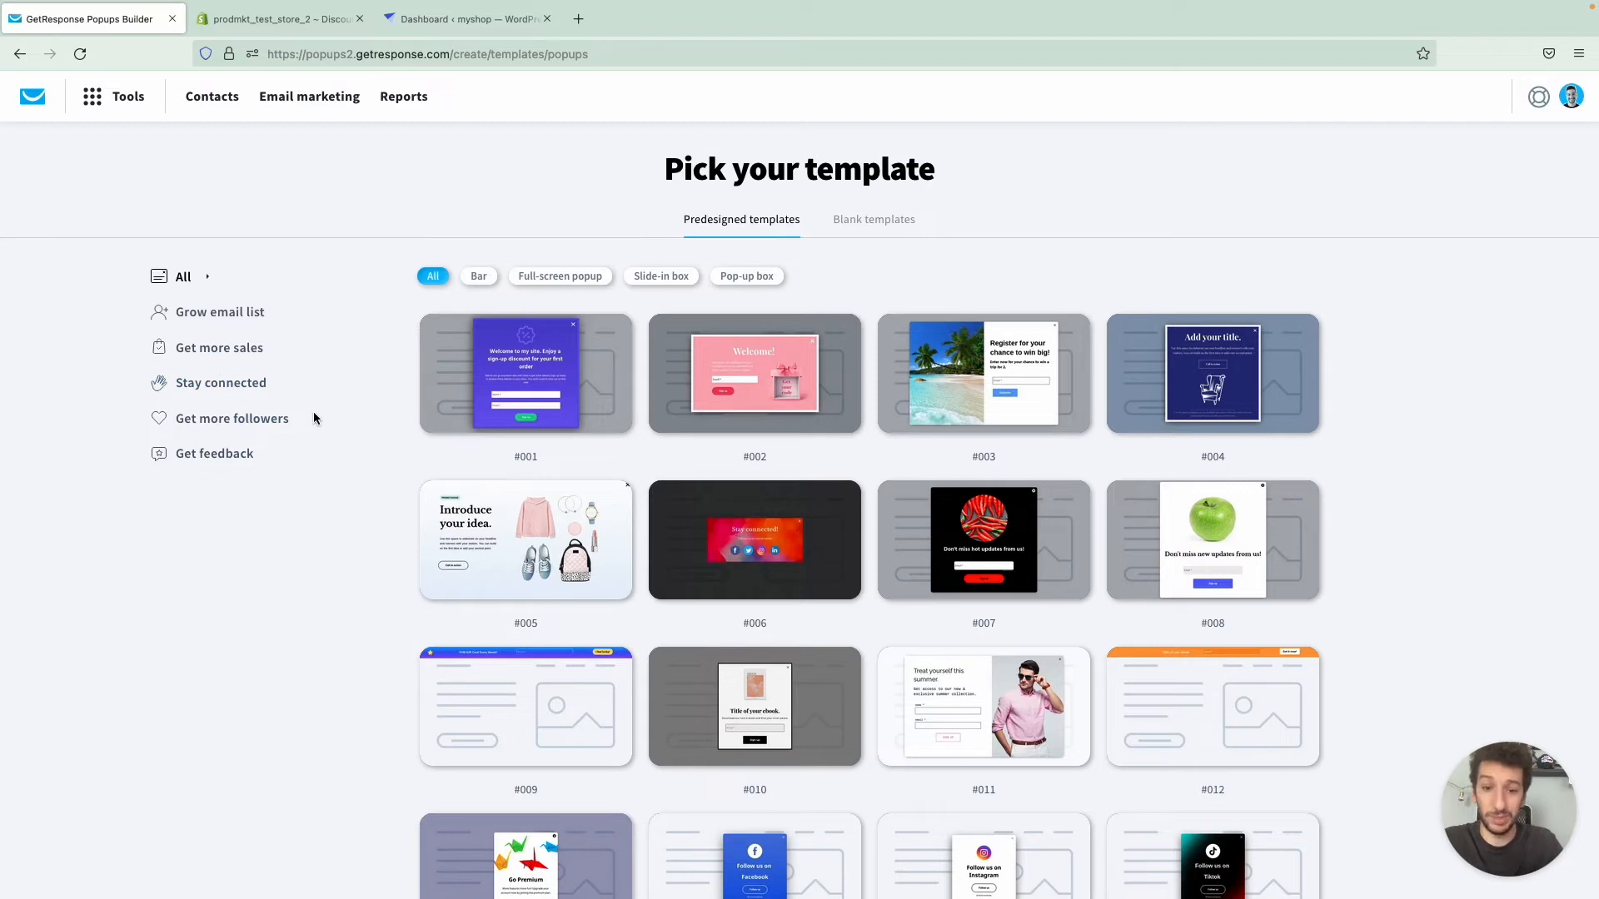
- Browse the predesigned popup templates, preview template #53, and use it for the popup
{"action": "mouse_move", "coordinate": [619, 493]}
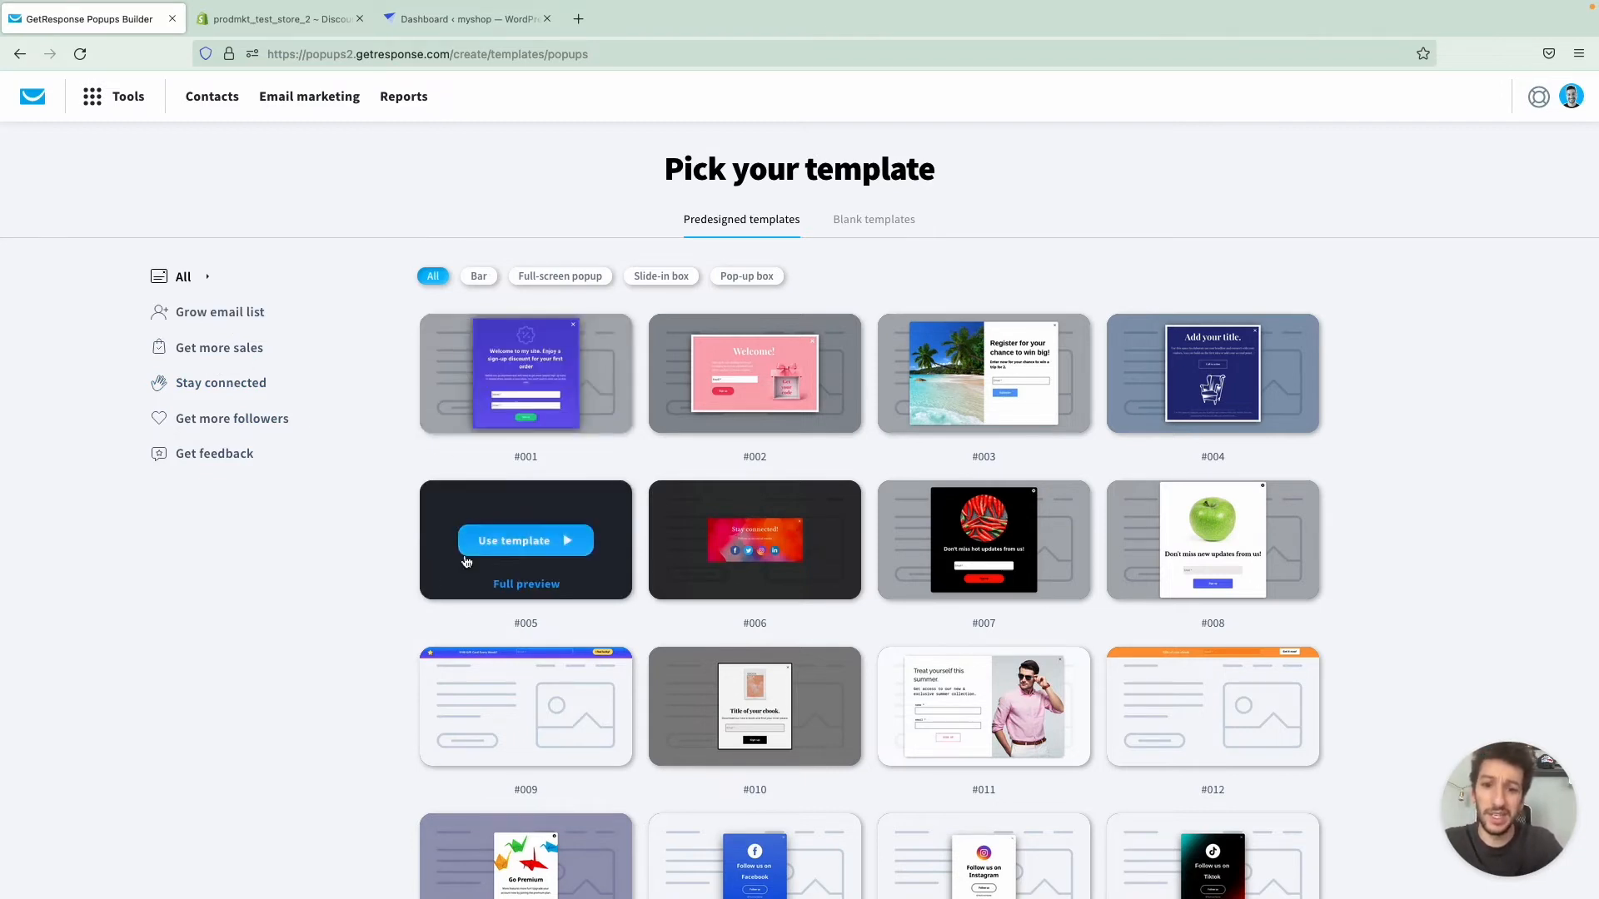
{"action": "scroll", "coordinate": [598, 641], "scroll_direction": "down", "scroll_amount": 5}
{"action": "scroll", "coordinate": [598, 641], "scroll_direction": "down", "scroll_amount": 8}
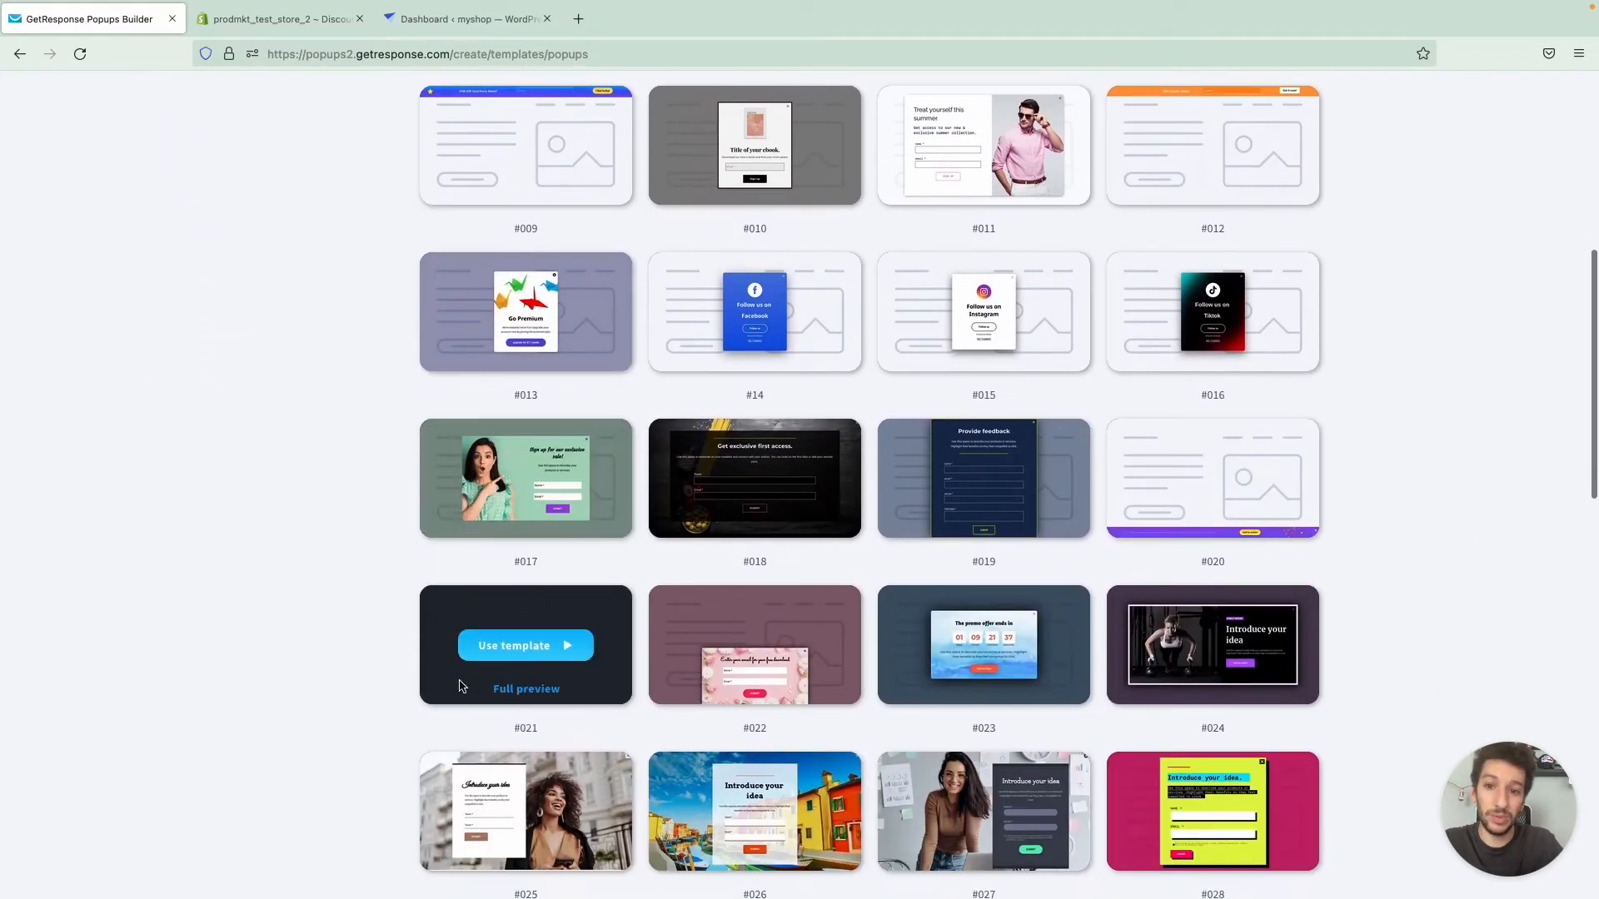
{"action": "scroll", "coordinate": [466, 665], "scroll_direction": "down", "scroll_amount": 3}
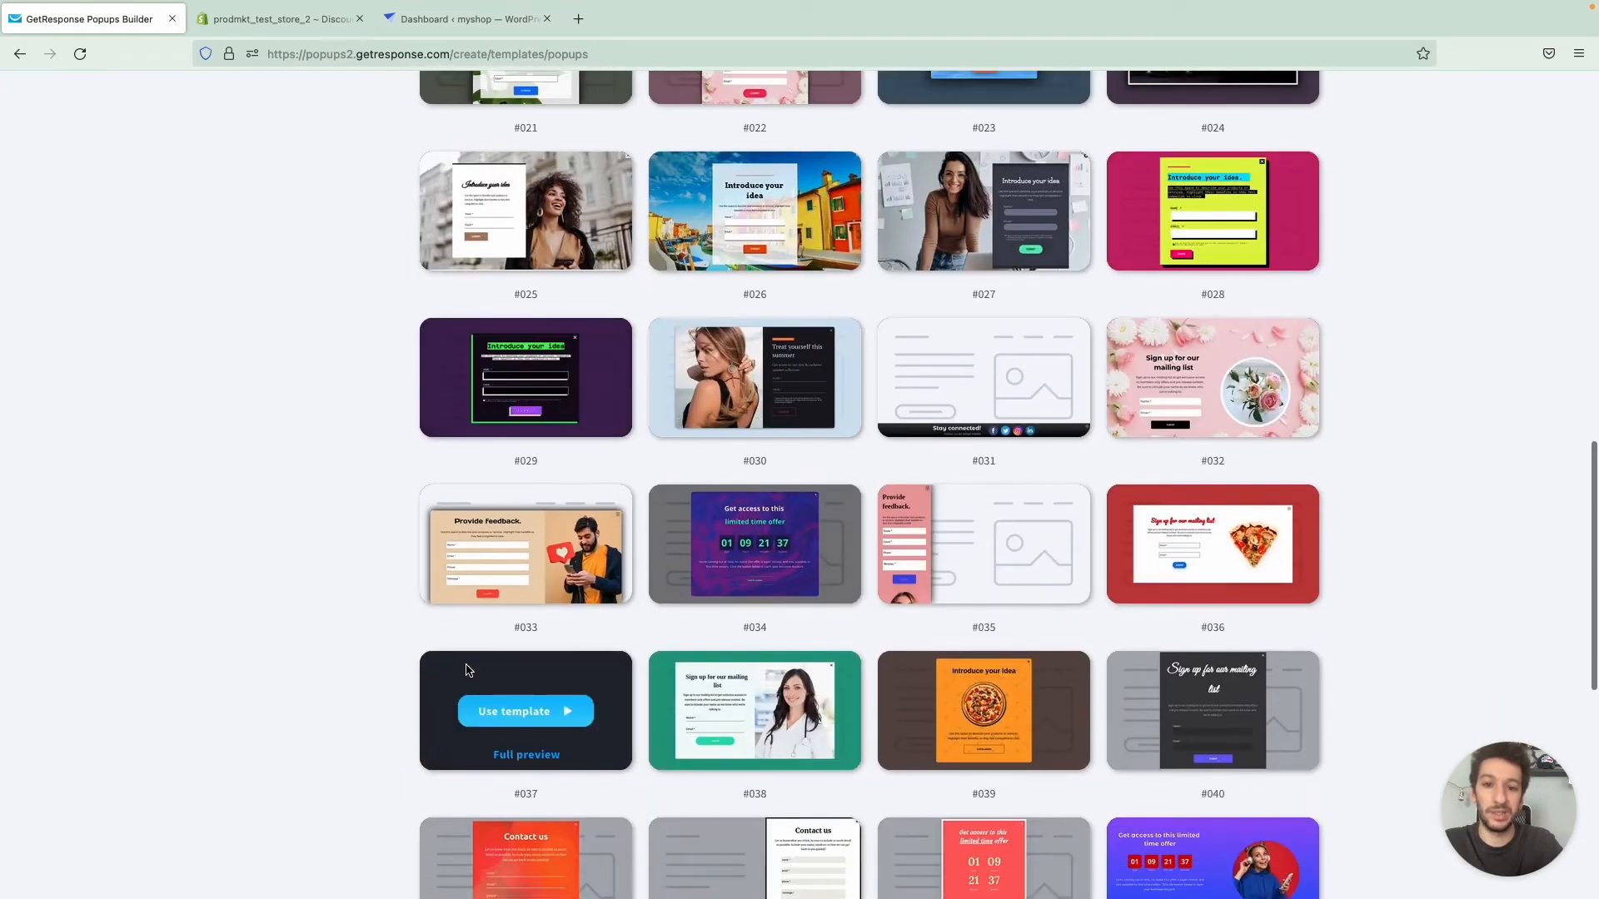
{"action": "scroll", "coordinate": [466, 669], "scroll_direction": "up", "scroll_amount": 2}
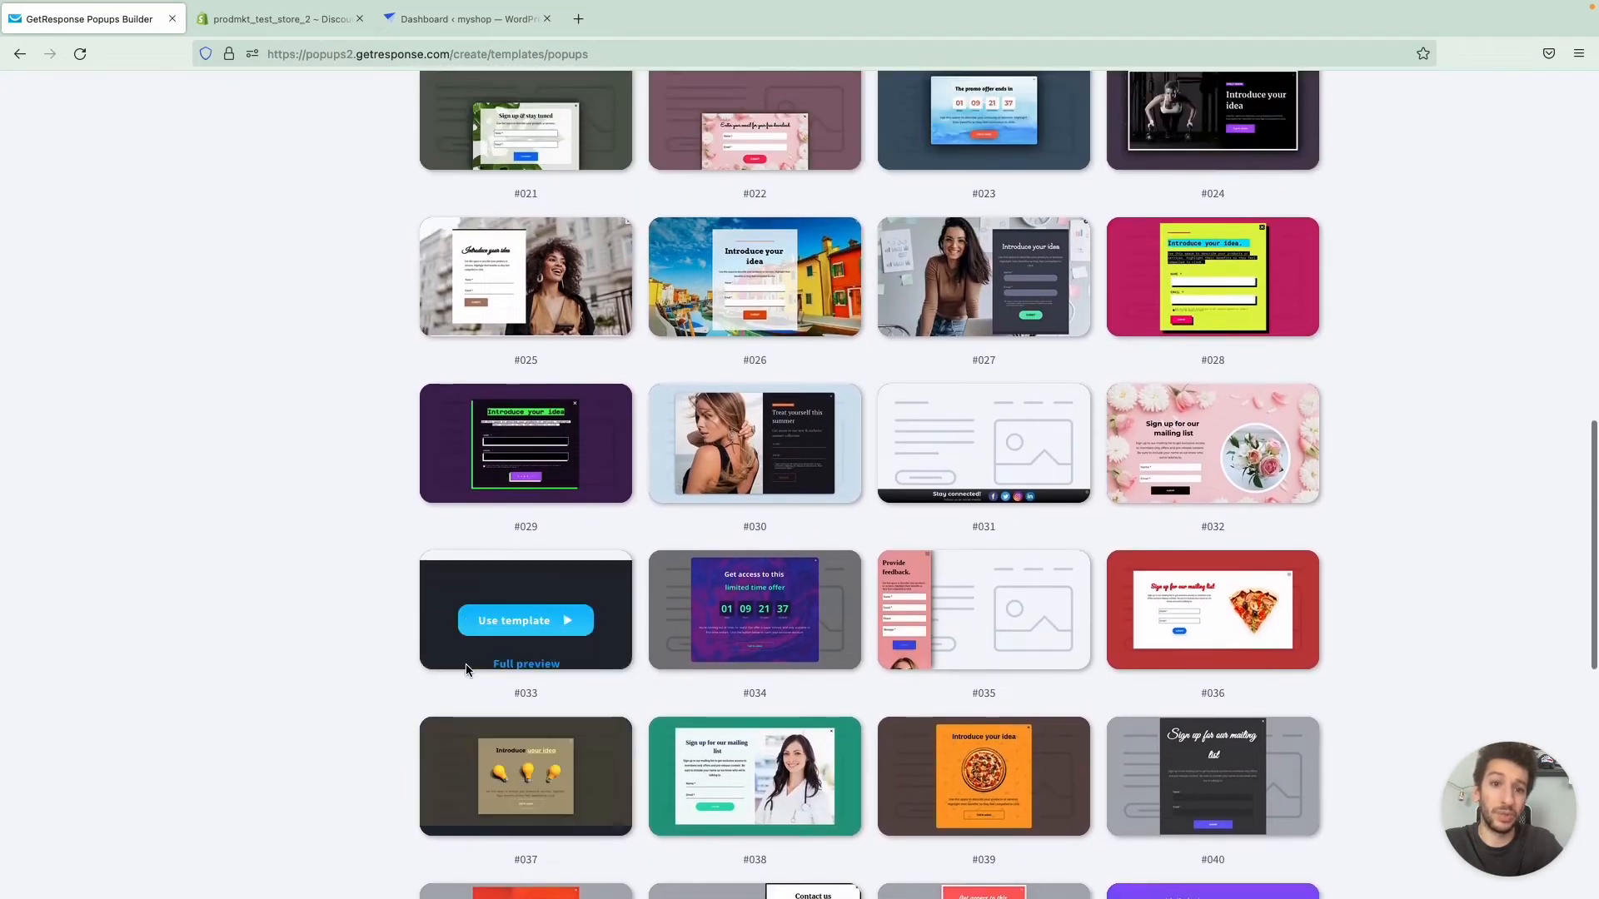
{"action": "scroll", "coordinate": [467, 669], "scroll_direction": "down", "scroll_amount": 3}
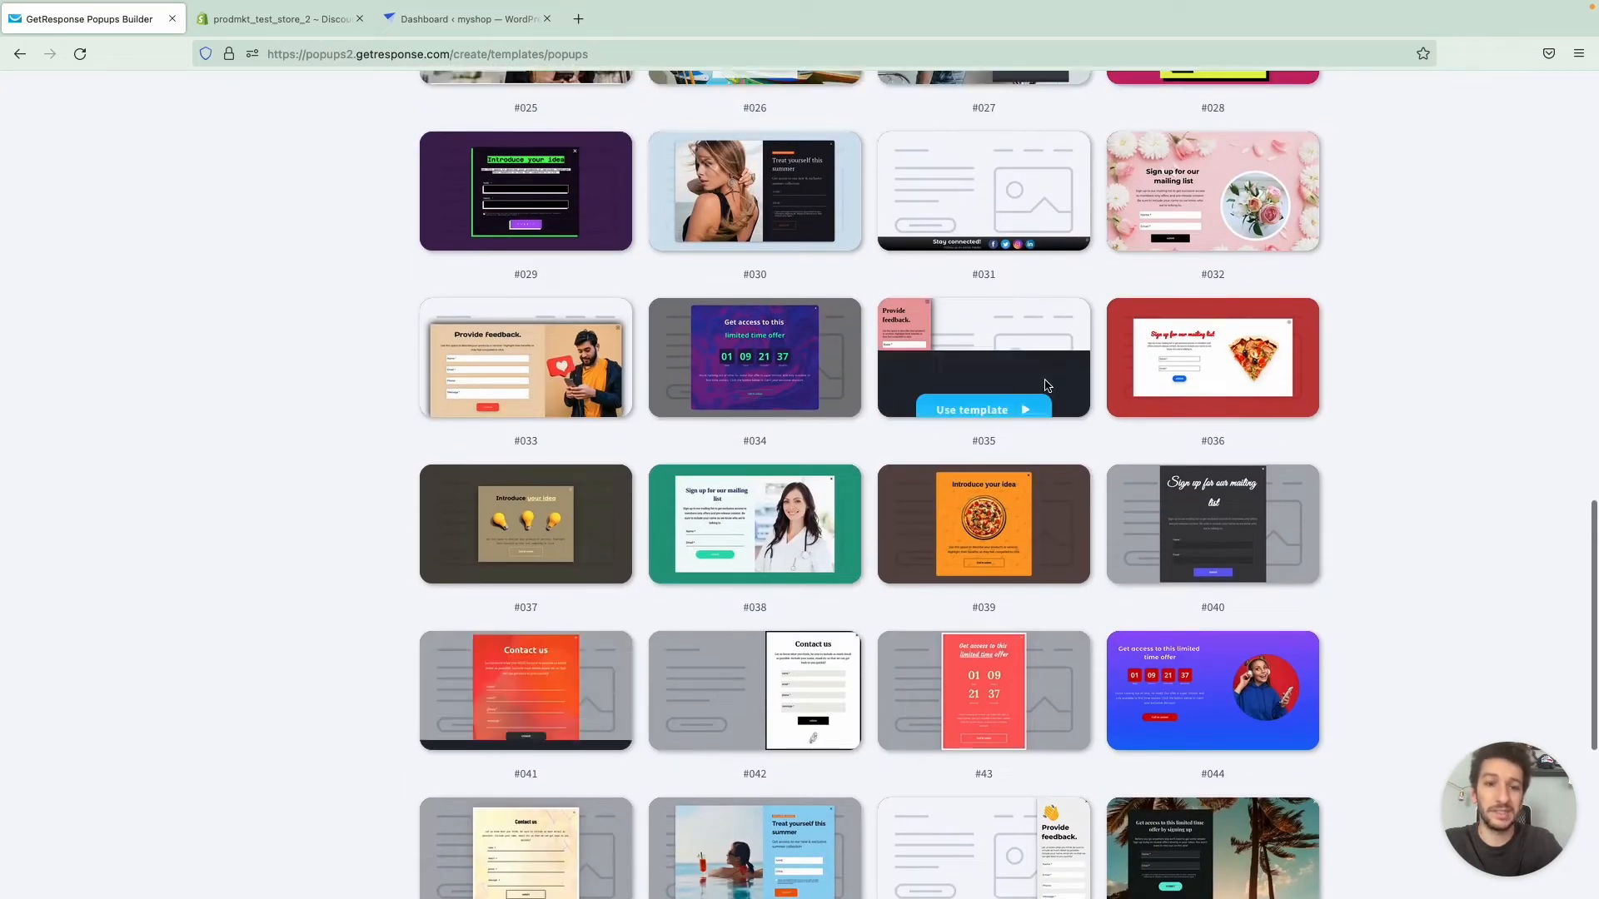
{"action": "scroll", "coordinate": [1032, 408], "scroll_direction": "down", "scroll_amount": 5}
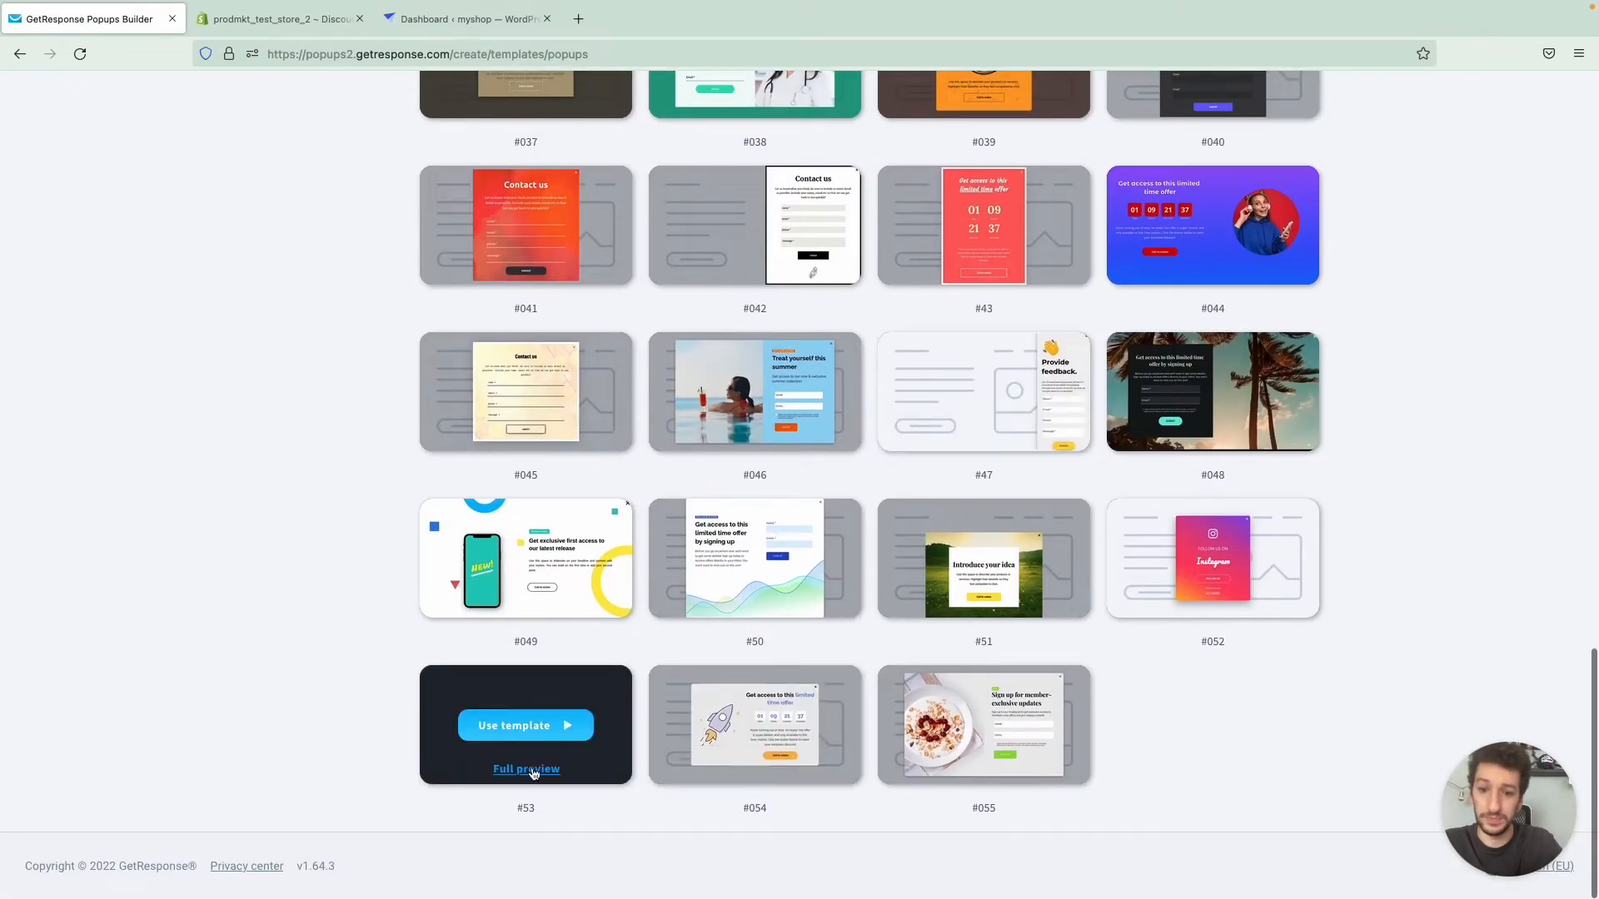
{"action": "left_click", "coordinate": [531, 767]}
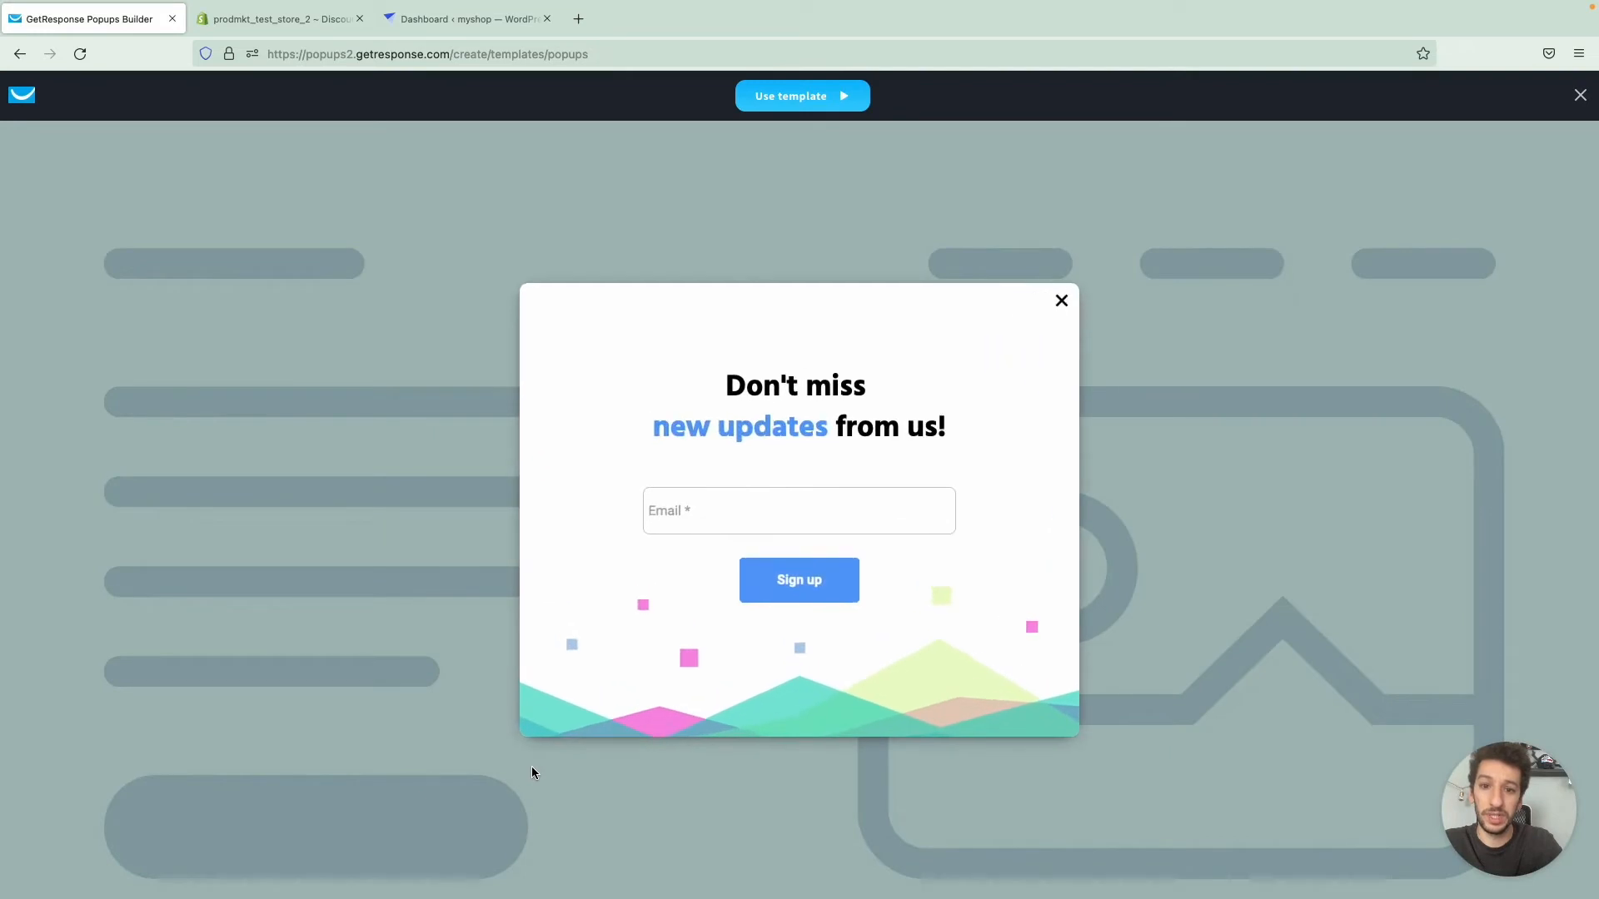
{"action": "left_click", "coordinate": [1579, 96]}
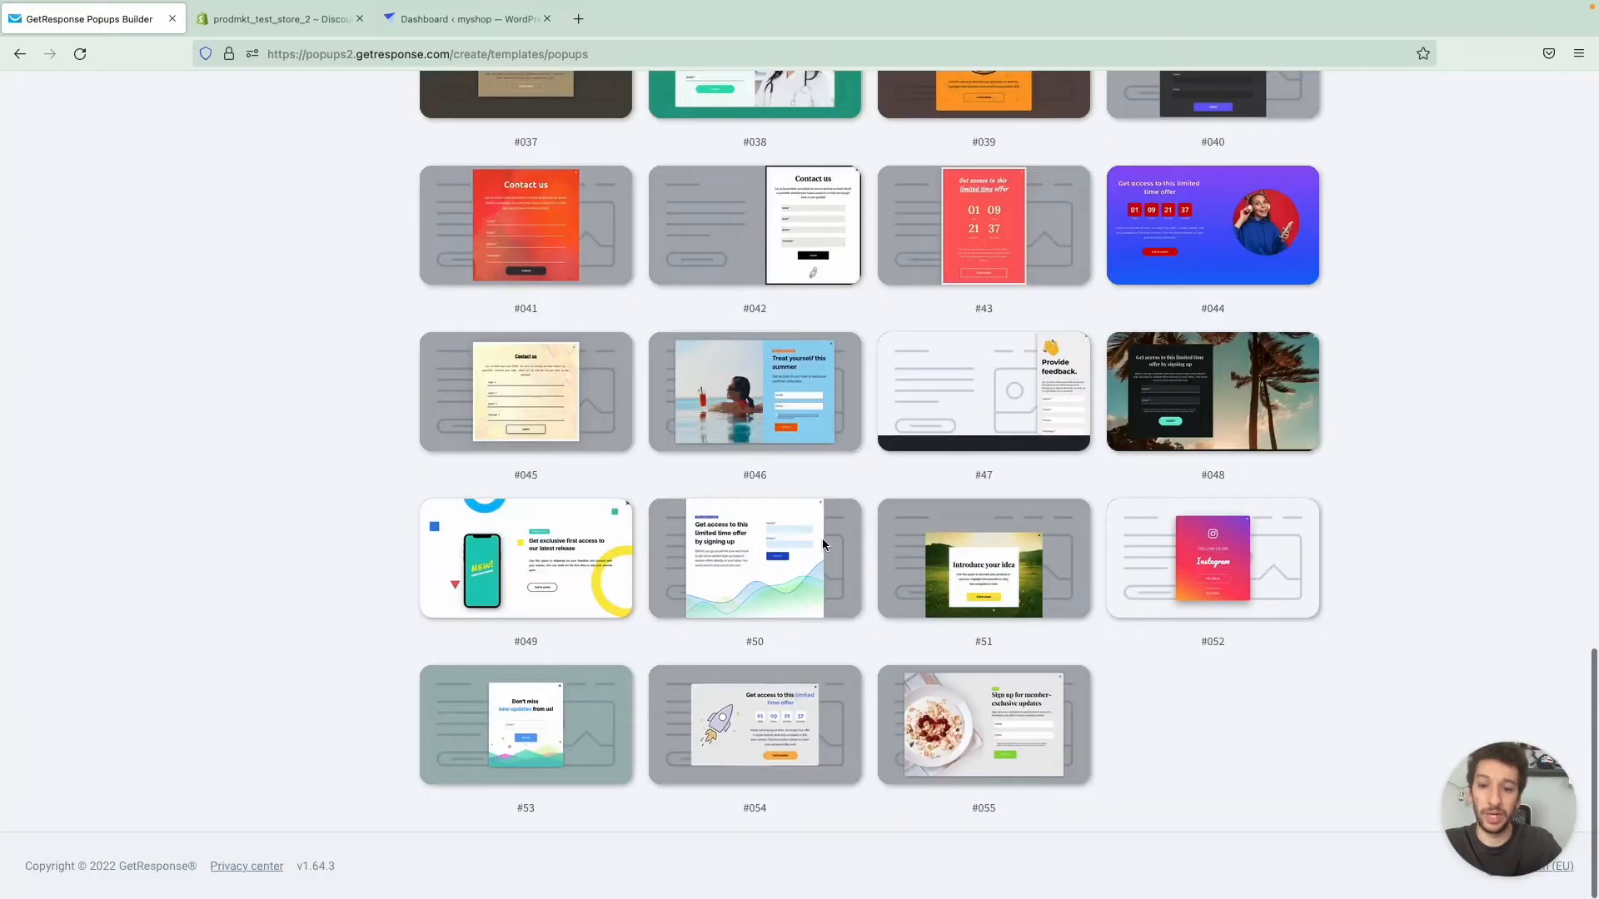
{"action": "left_click", "coordinate": [523, 732]}
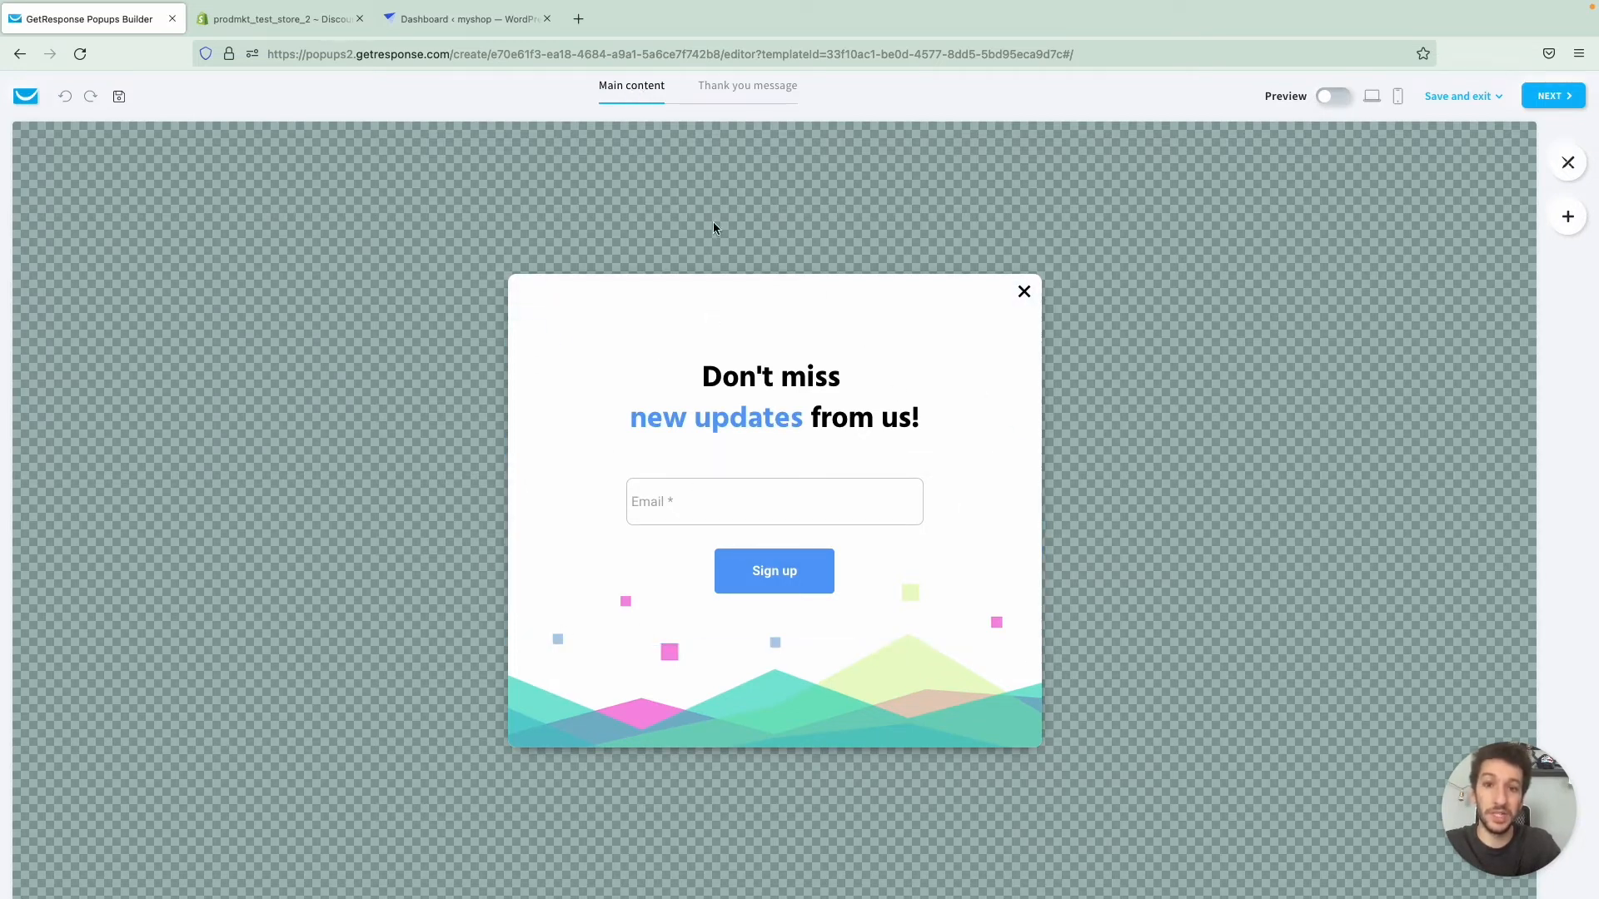
- Check the popup's thank you message, return to the main content, and set the type to Pop-up box
{"action": "left_click", "coordinate": [743, 83]}
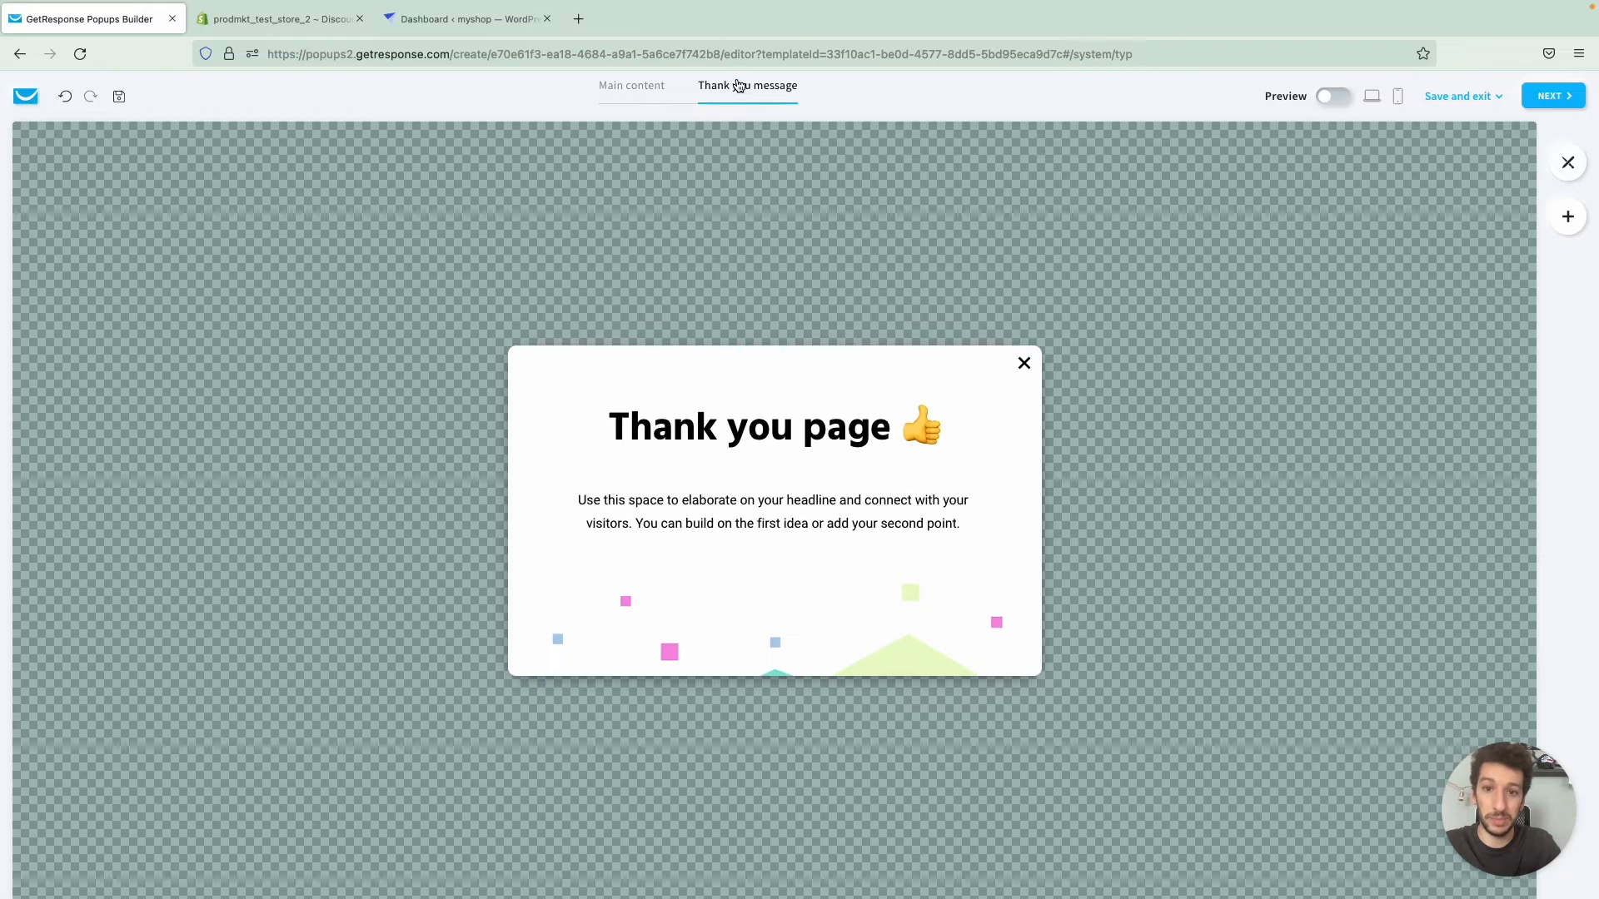
{"action": "left_click", "coordinate": [628, 103]}
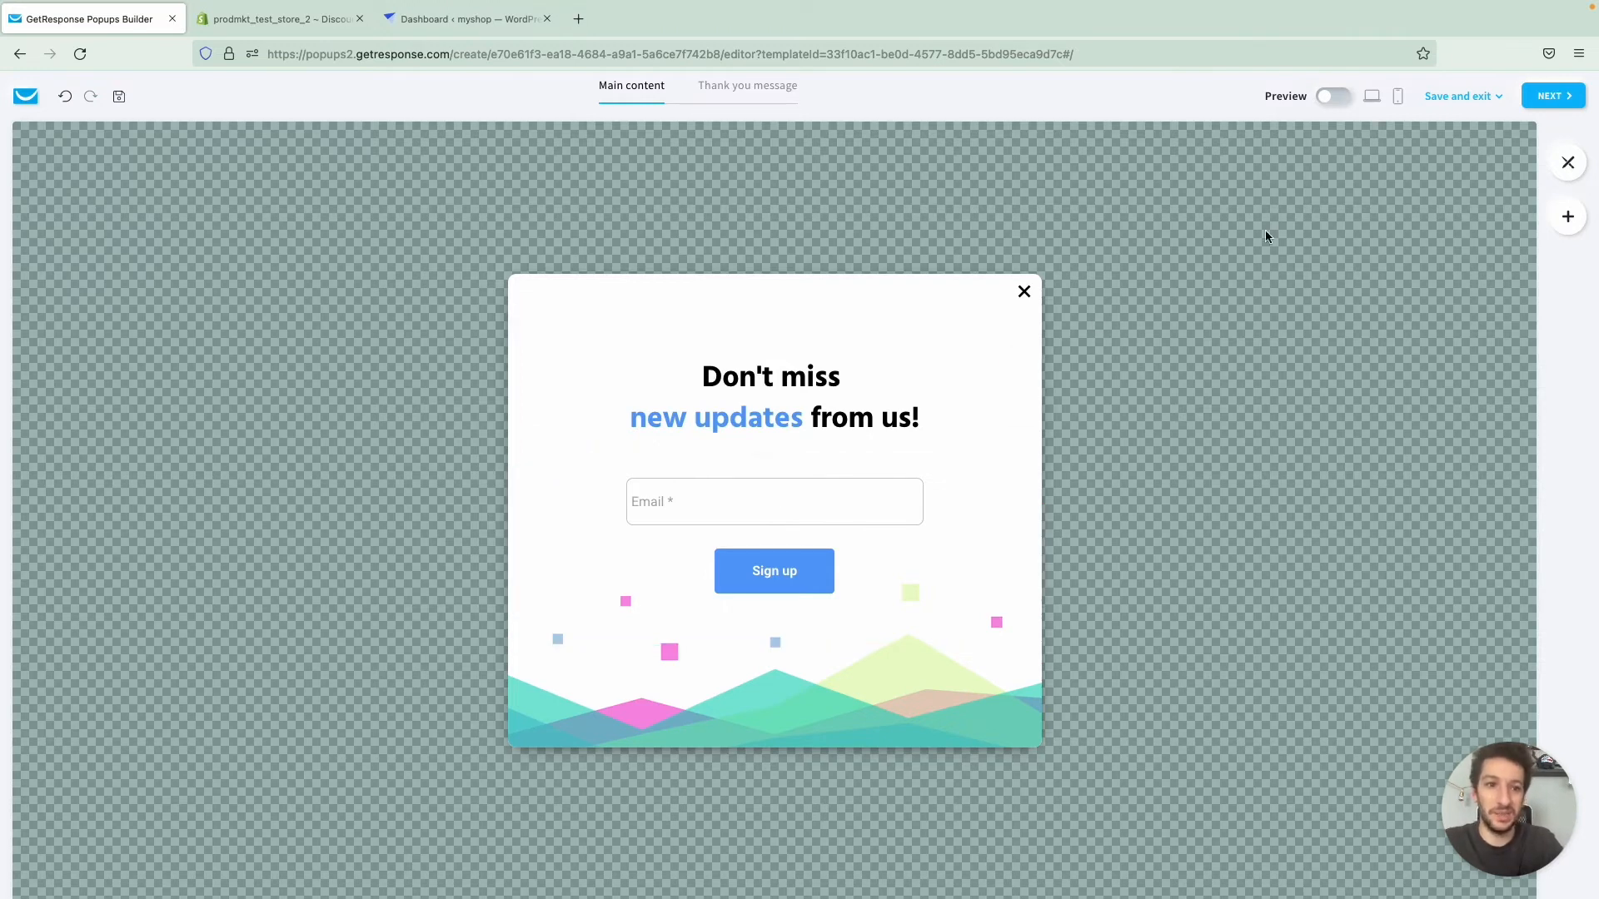
{"action": "left_click", "coordinate": [1559, 163]}
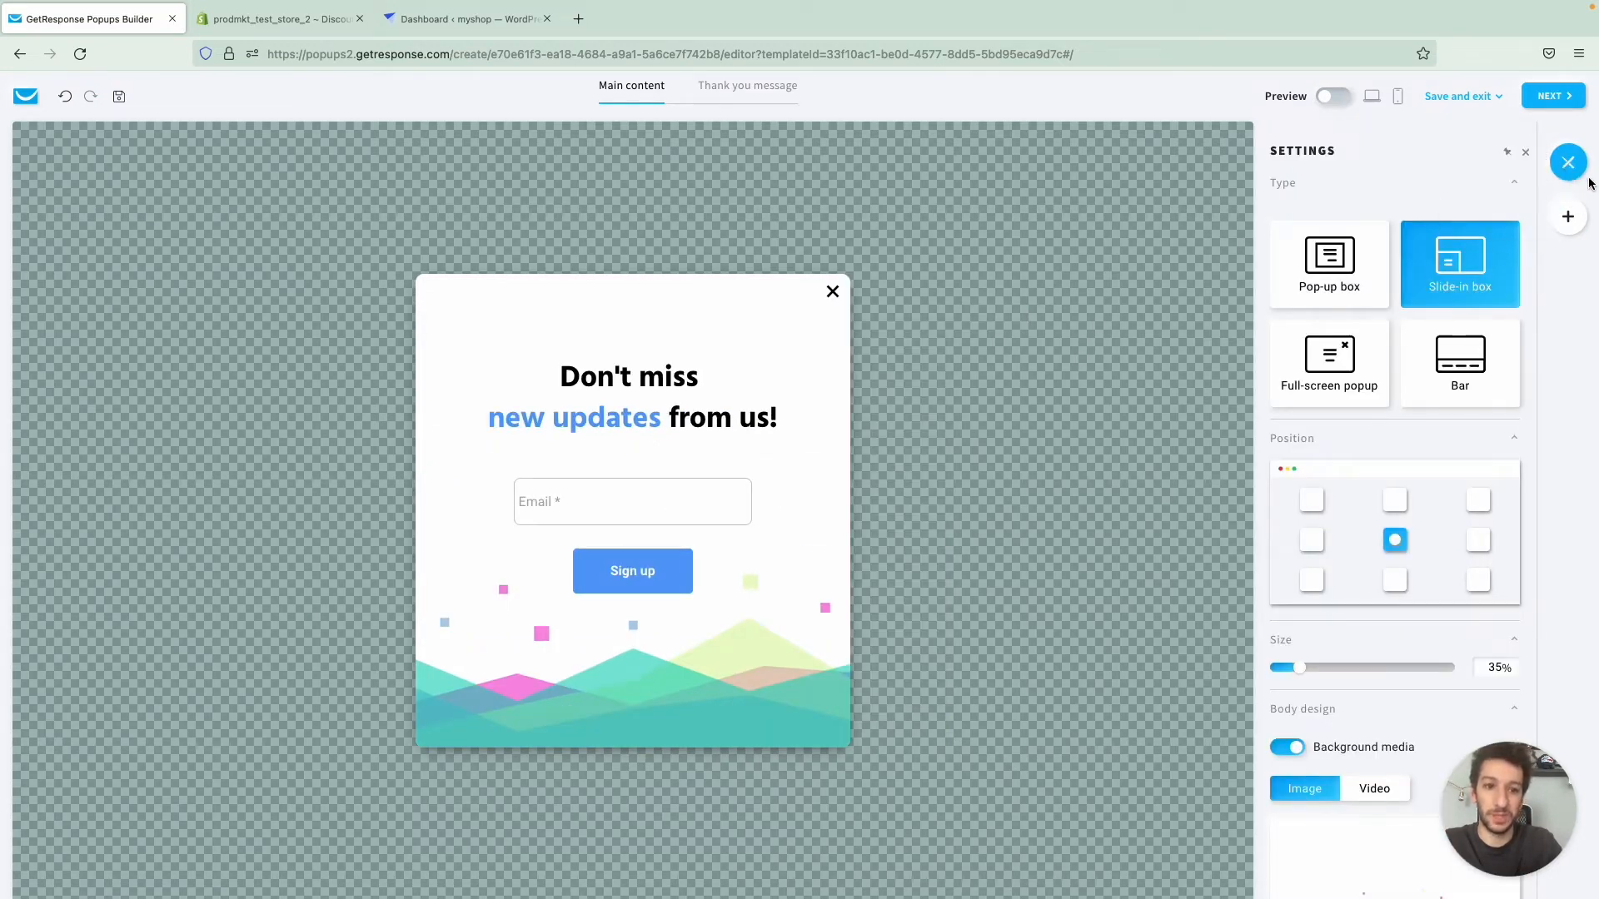
{"action": "left_click", "coordinate": [1355, 278]}
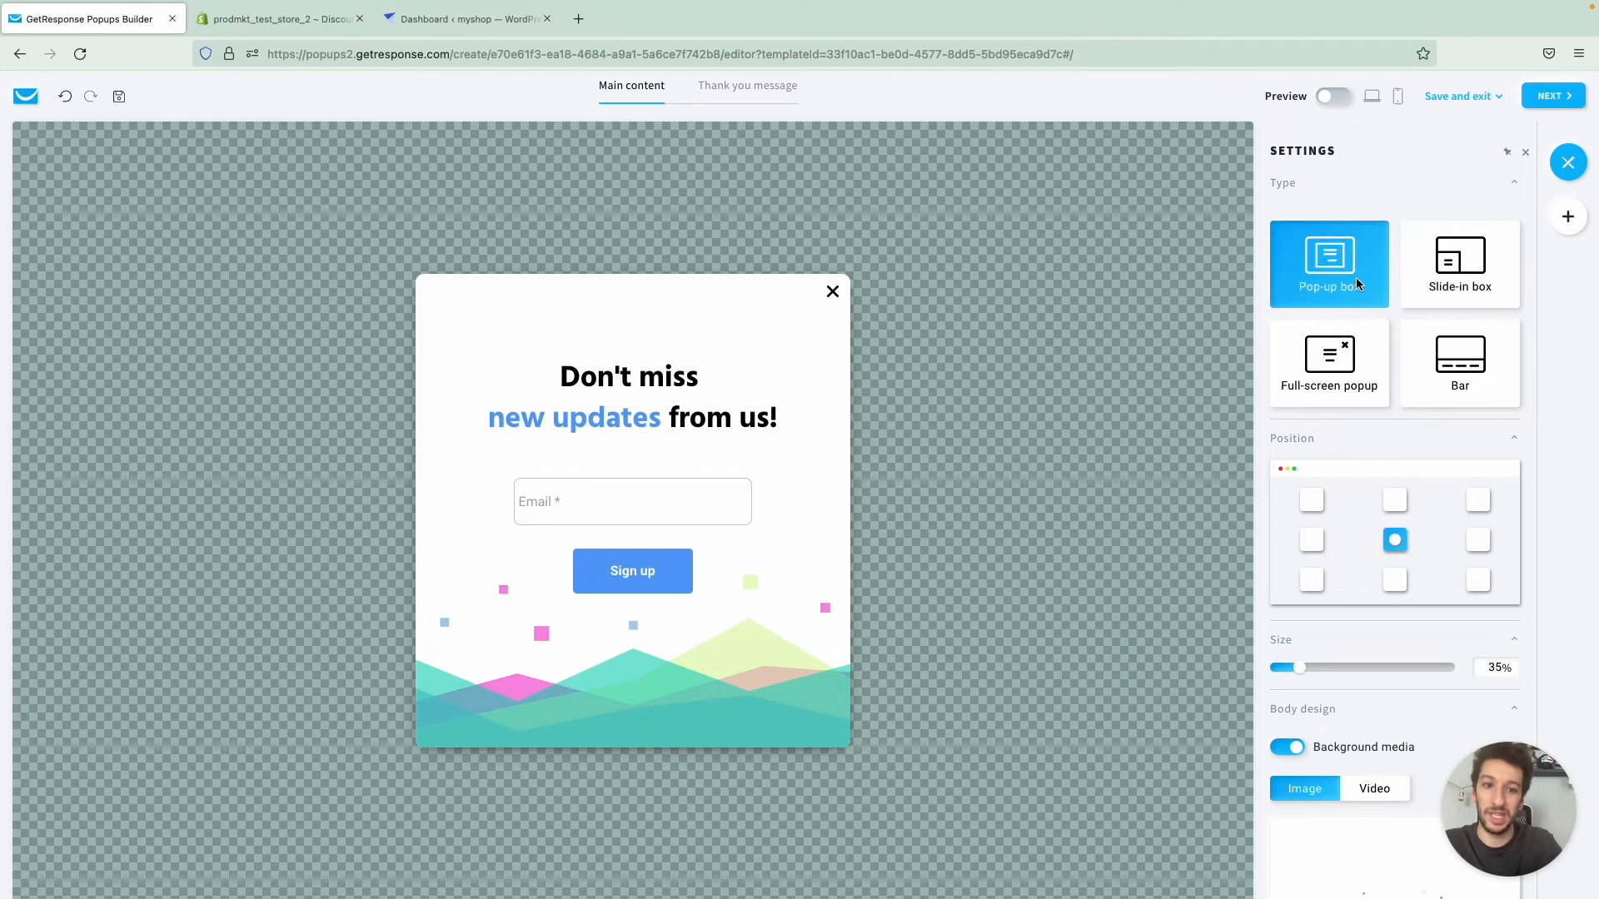
- Try the Slide-in box, Full-screen popup and Bar types, and restore the centred Pop-up box
{"action": "left_click", "coordinate": [1455, 273]}
{"action": "left_click", "coordinate": [1371, 346]}
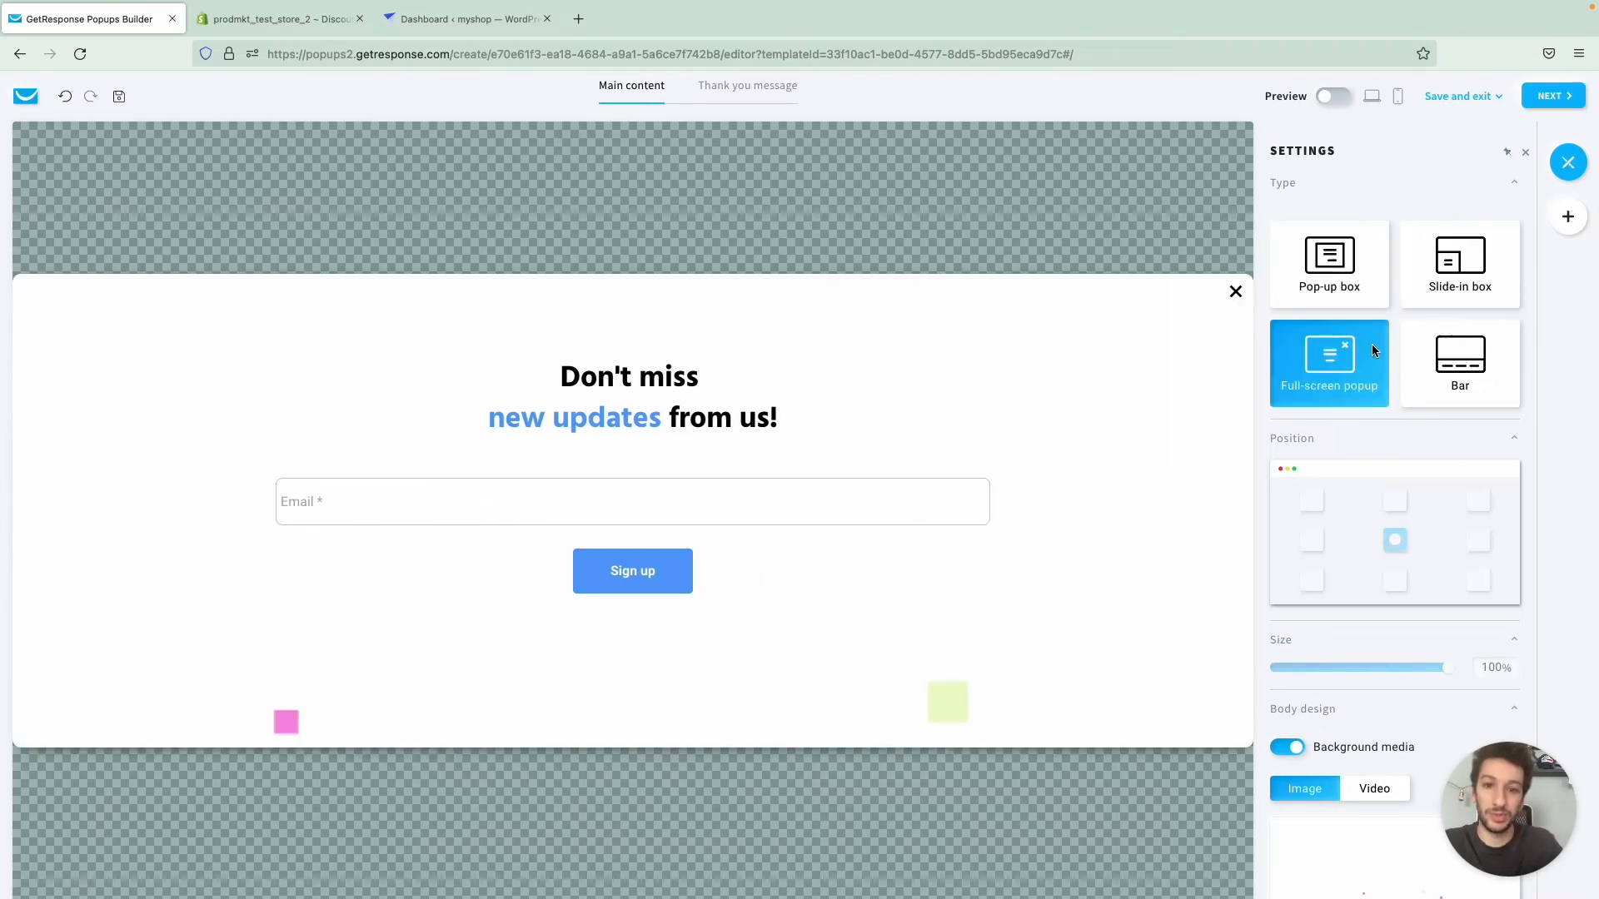
{"action": "left_click", "coordinate": [1449, 391]}
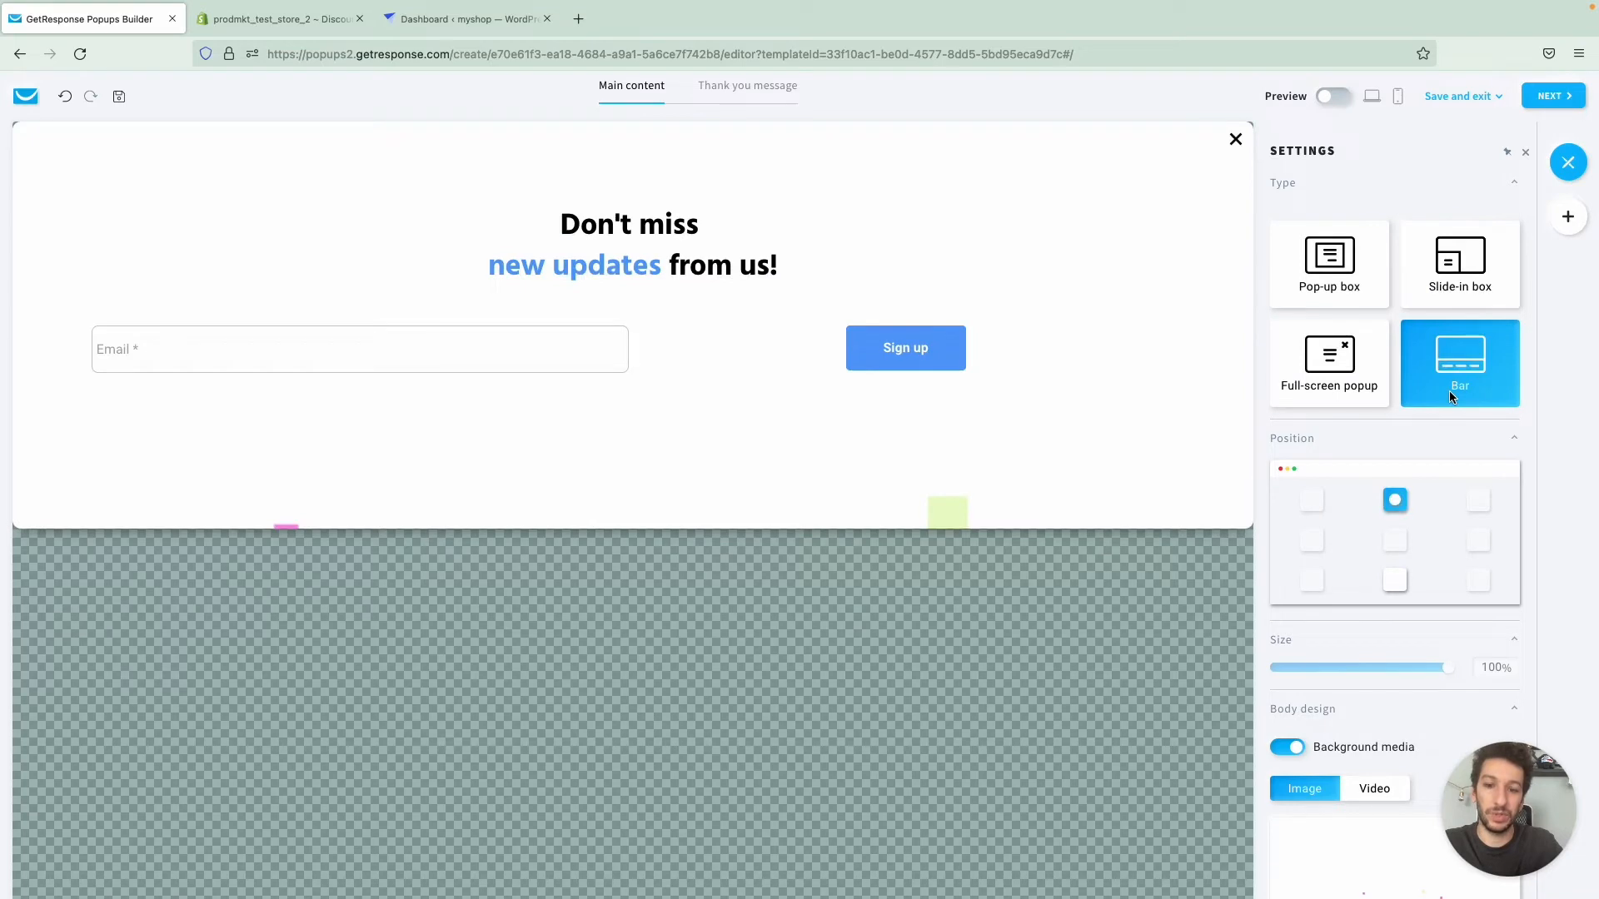
{"action": "left_click", "coordinate": [1363, 304]}
{"action": "left_click", "coordinate": [1395, 540]}
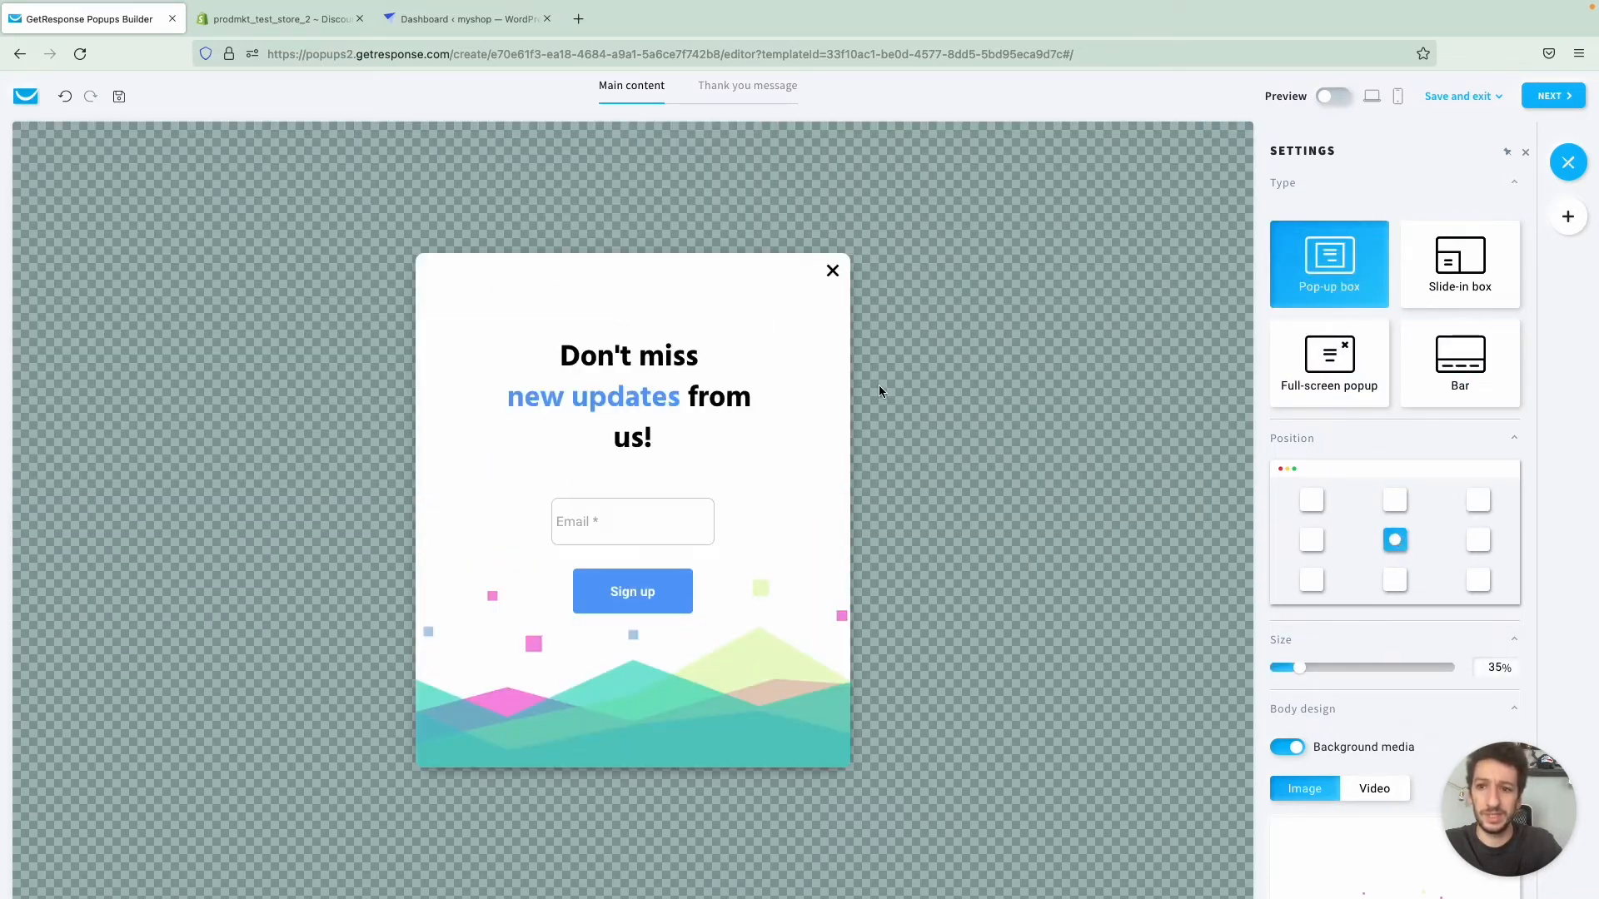
{"action": "left_click", "coordinate": [65, 98]}
{"action": "left_click", "coordinate": [66, 98]}
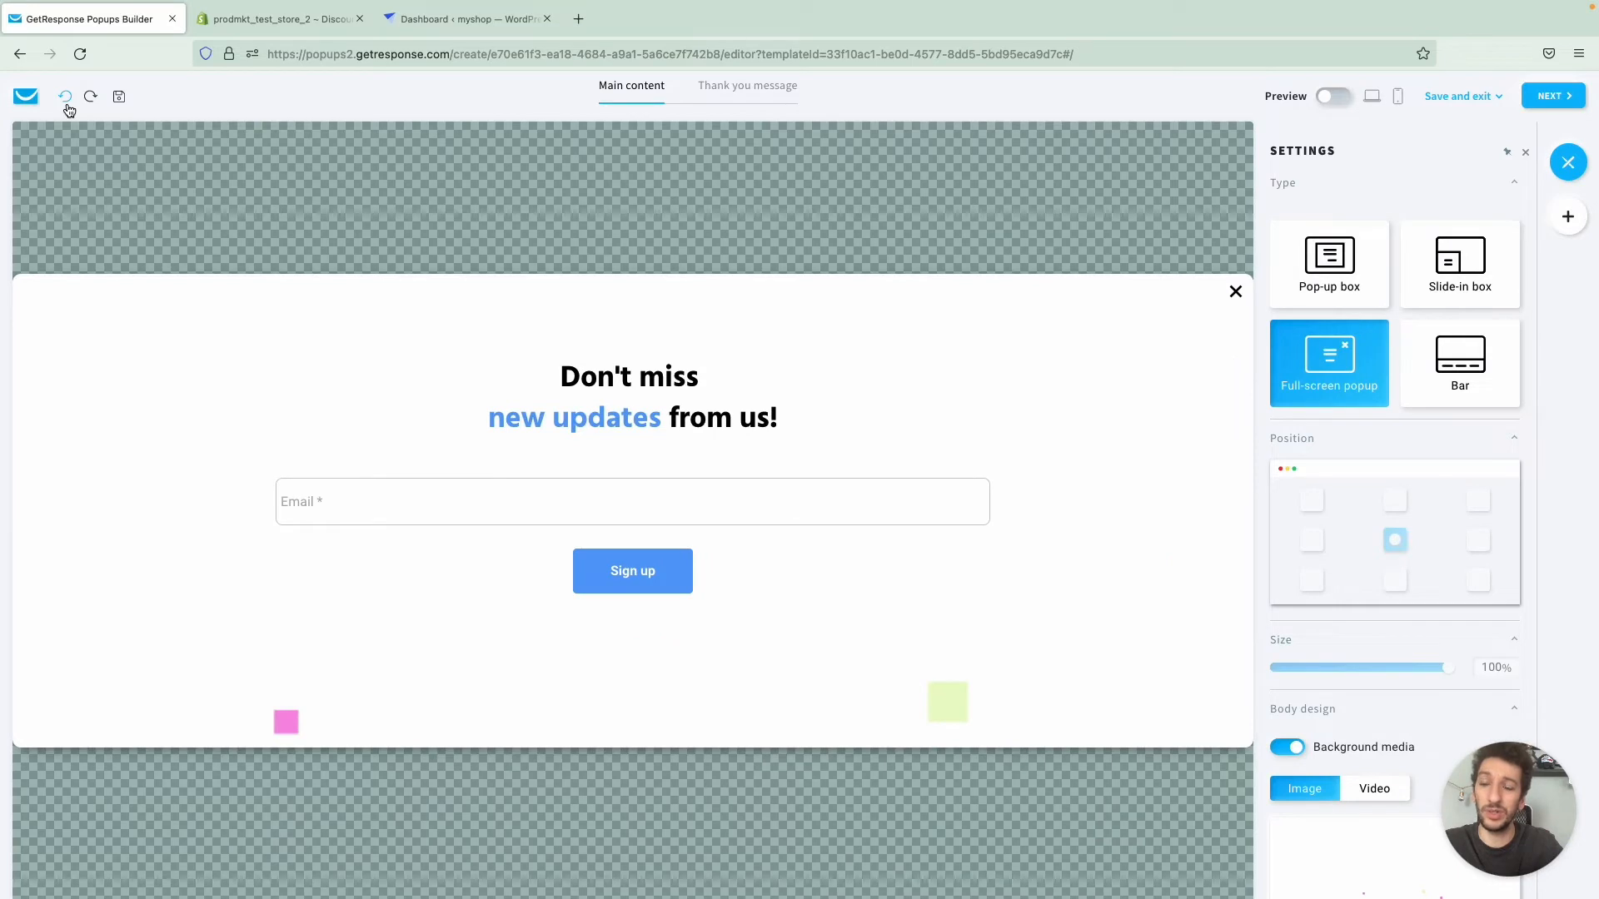
{"action": "left_click", "coordinate": [89, 98]}
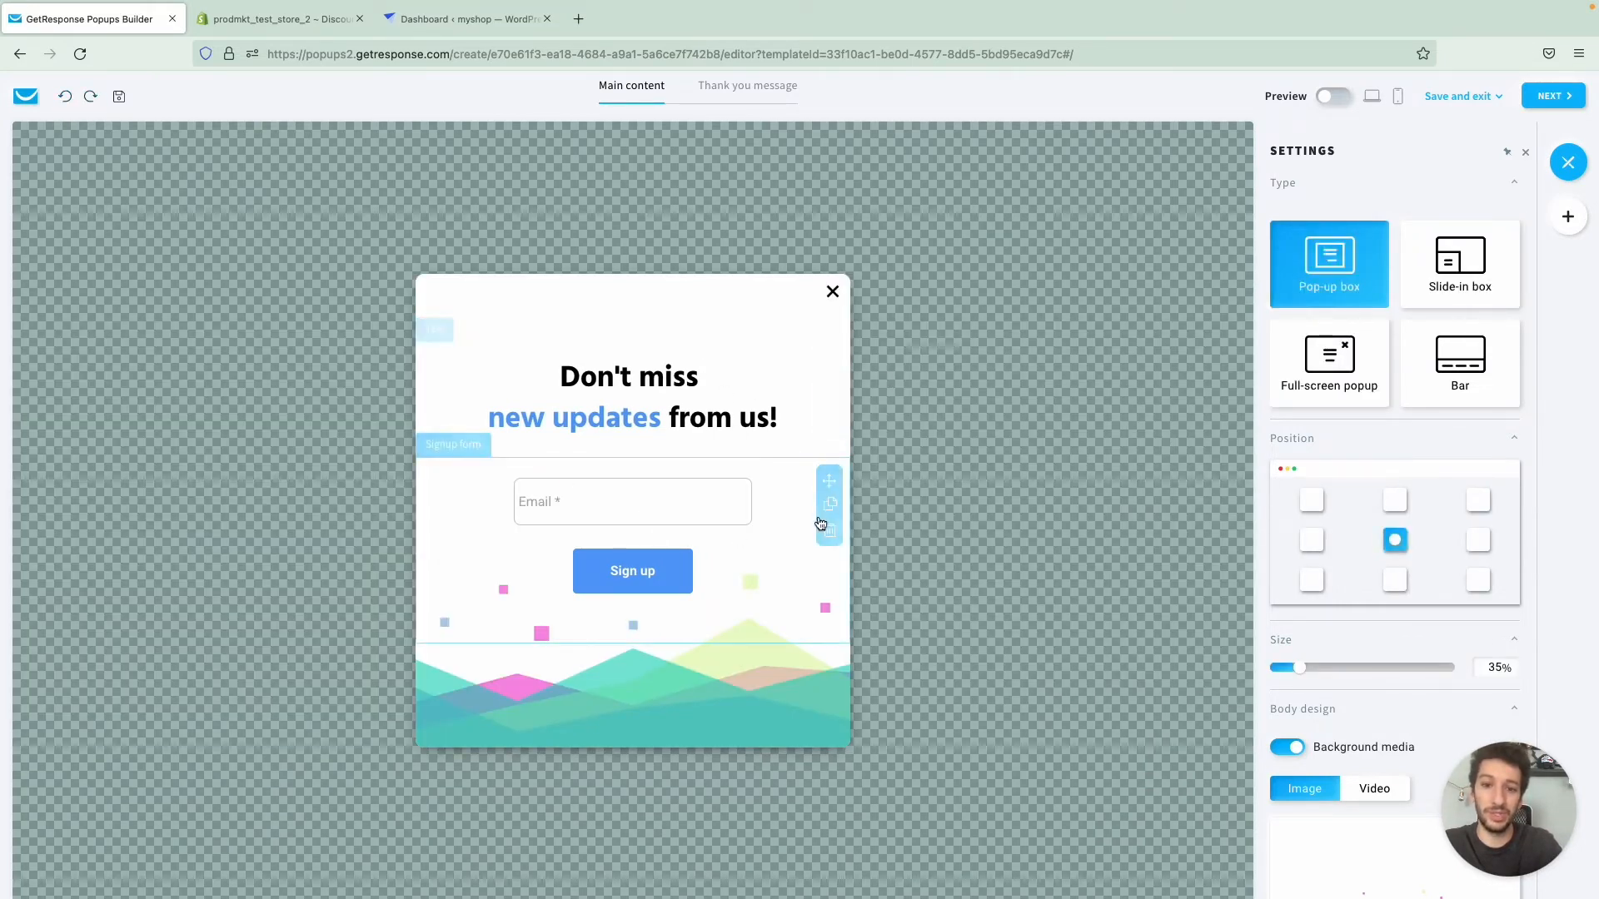
- Try placing the popup in the page's upper-left corner and upper middle, and return it to the centre
{"action": "left_click", "coordinate": [1313, 501]}
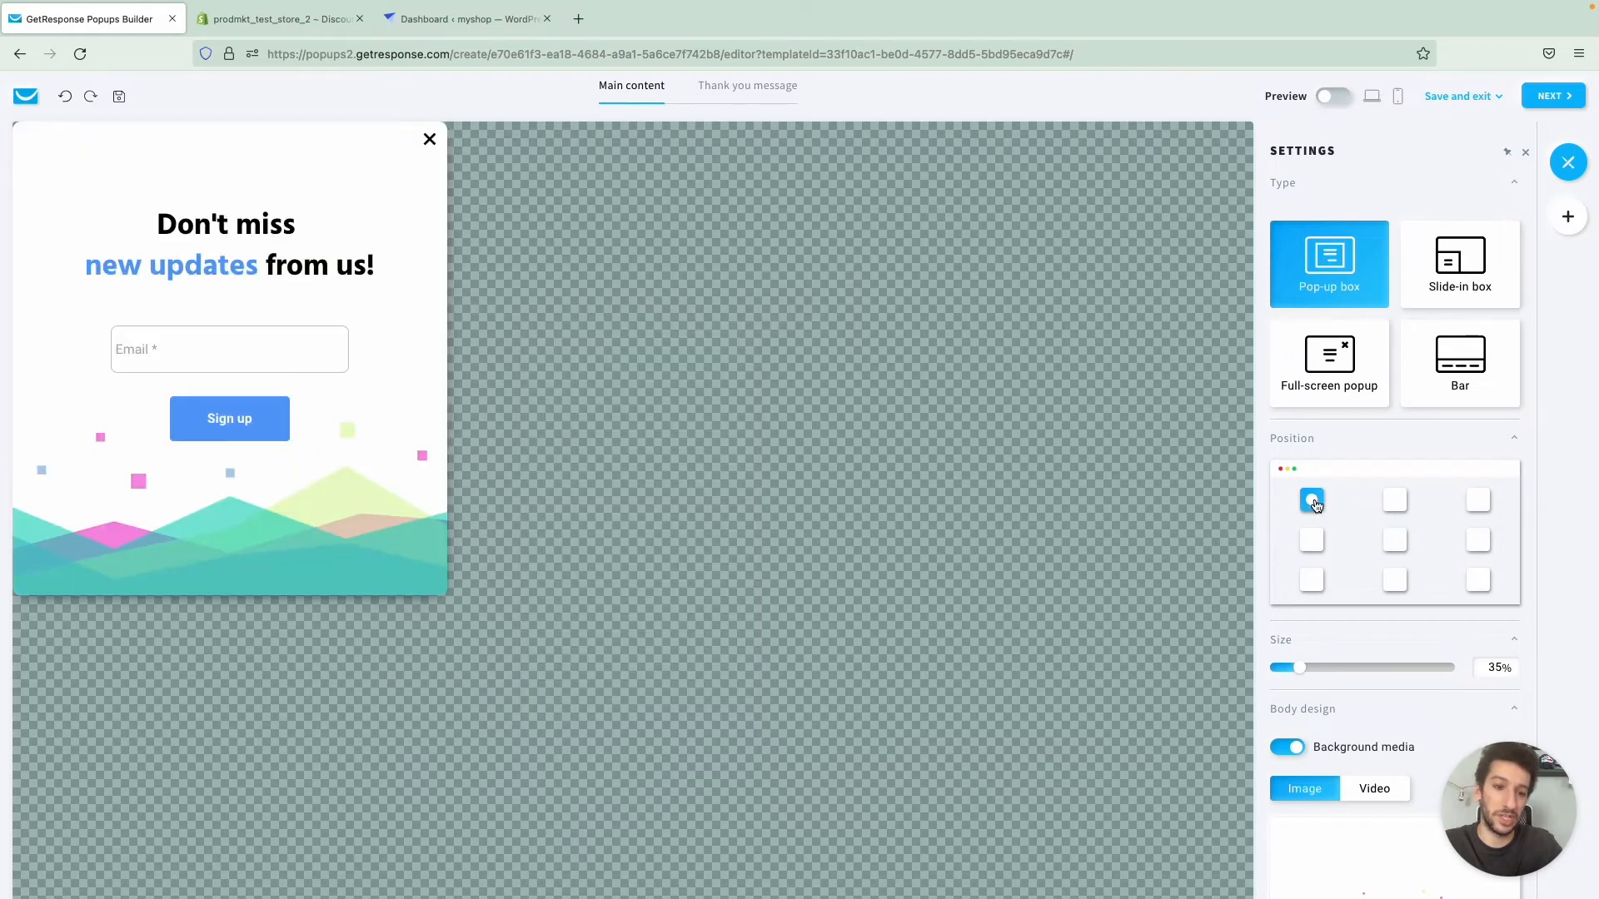
{"action": "left_click", "coordinate": [1395, 501]}
{"action": "left_click", "coordinate": [1396, 541]}
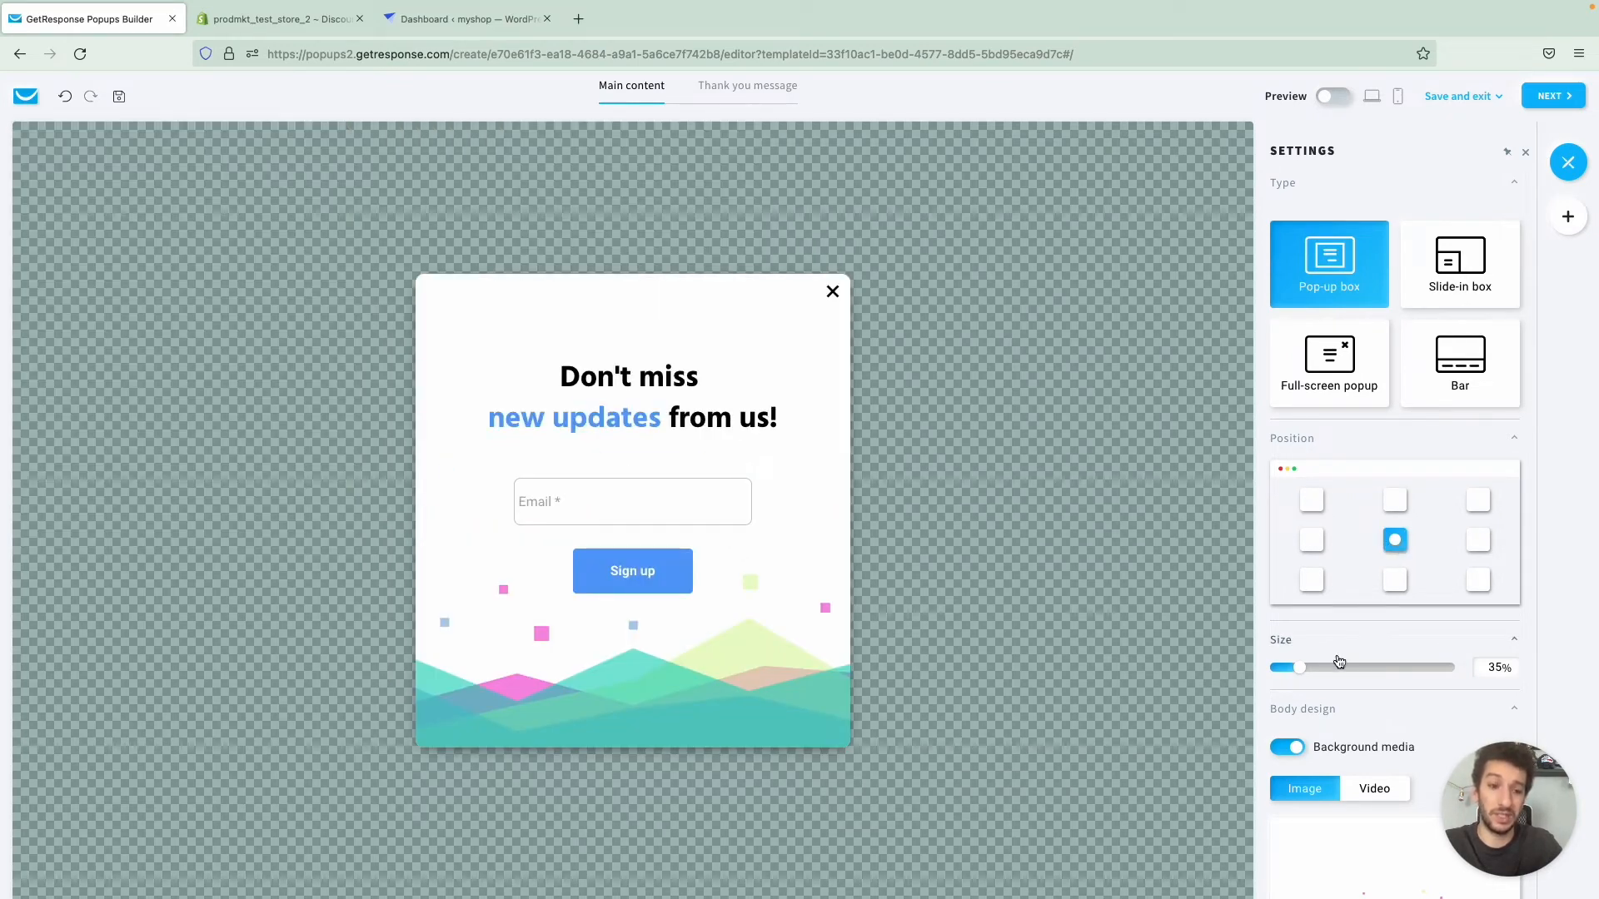
- Review the popup's shadow, close icon and overlay settings, and the text settings of the heading
{"action": "scroll", "coordinate": [1378, 658], "scroll_direction": "down", "scroll_amount": 3}
{"action": "scroll", "coordinate": [1376, 652], "scroll_direction": "down", "scroll_amount": 12}
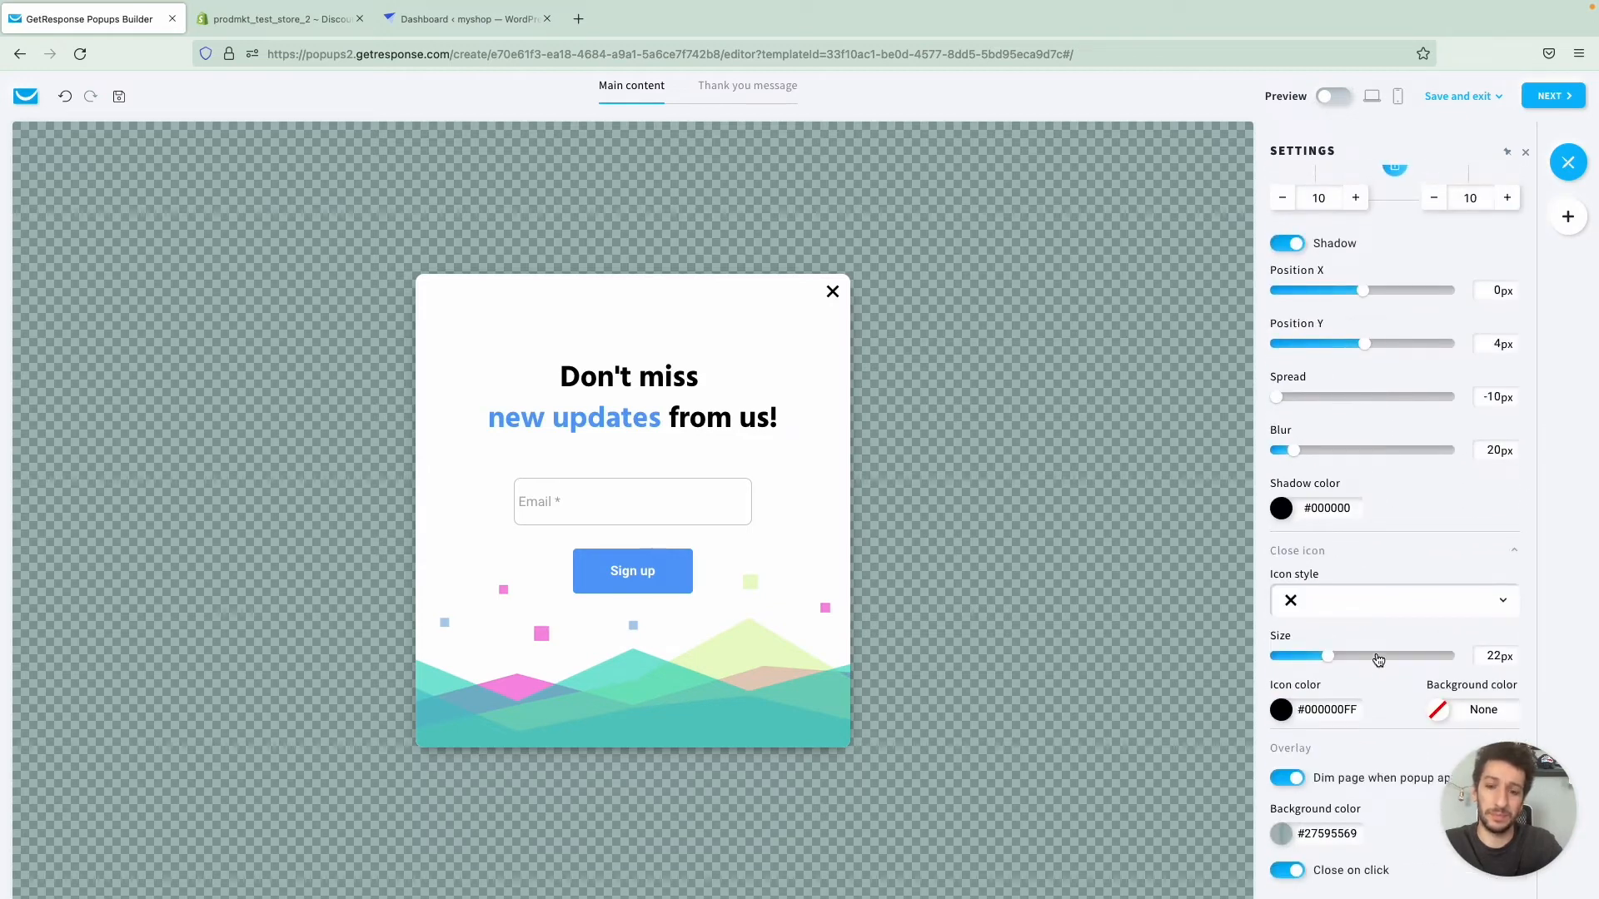
{"action": "scroll", "coordinate": [1378, 656], "scroll_direction": "up", "scroll_amount": 10}
{"action": "scroll", "coordinate": [1378, 658], "scroll_direction": "up", "scroll_amount": 5}
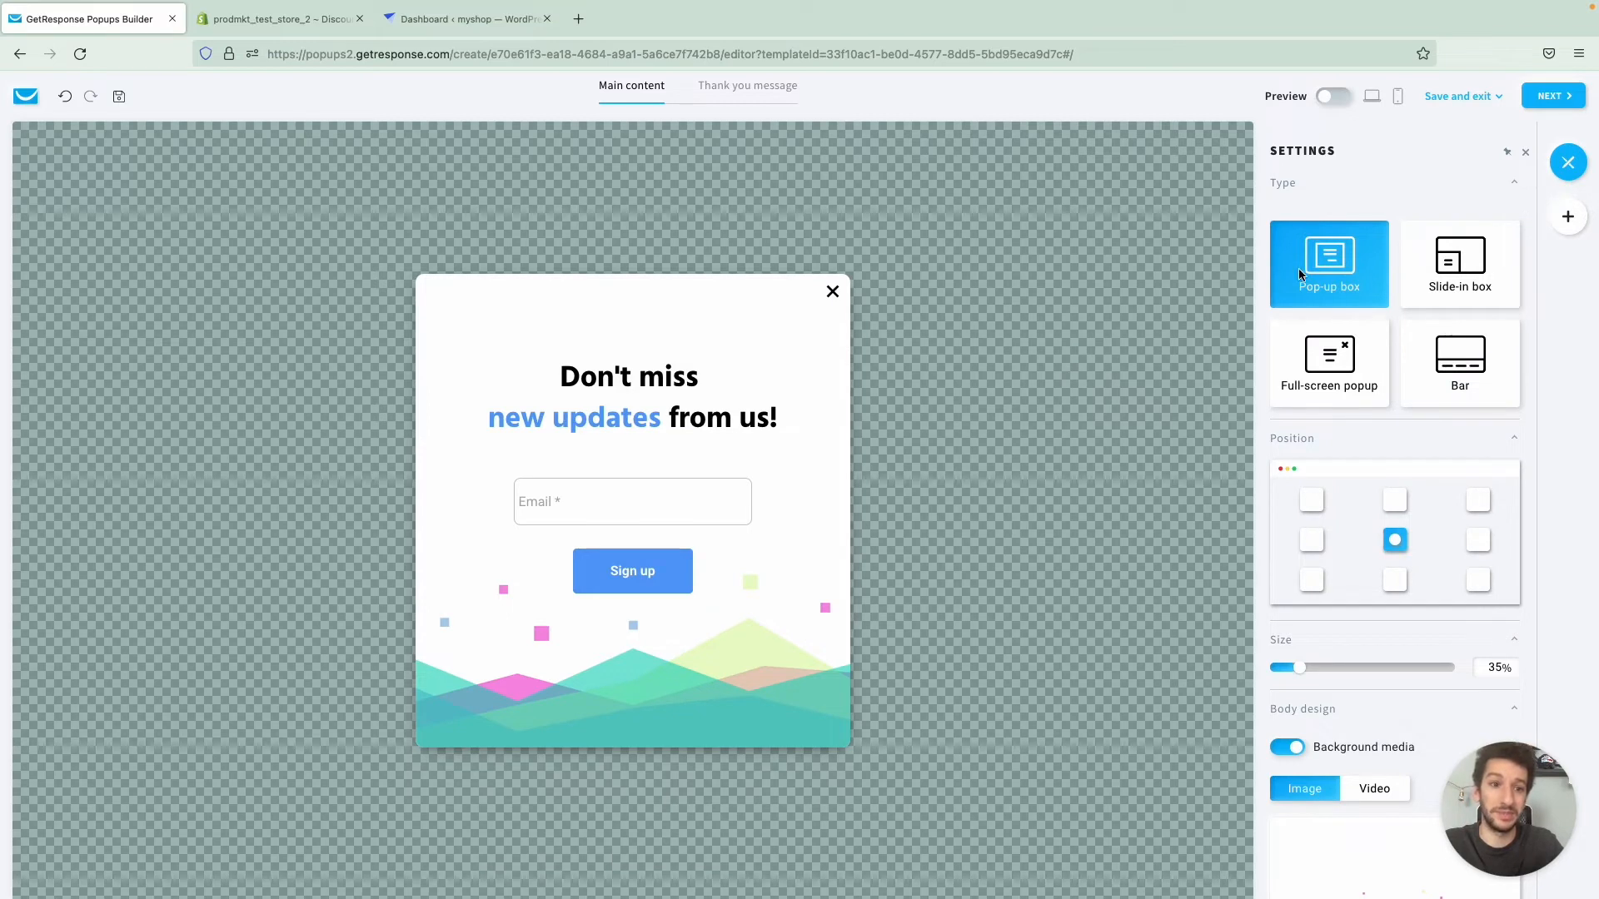
{"action": "left_click", "coordinate": [758, 400]}
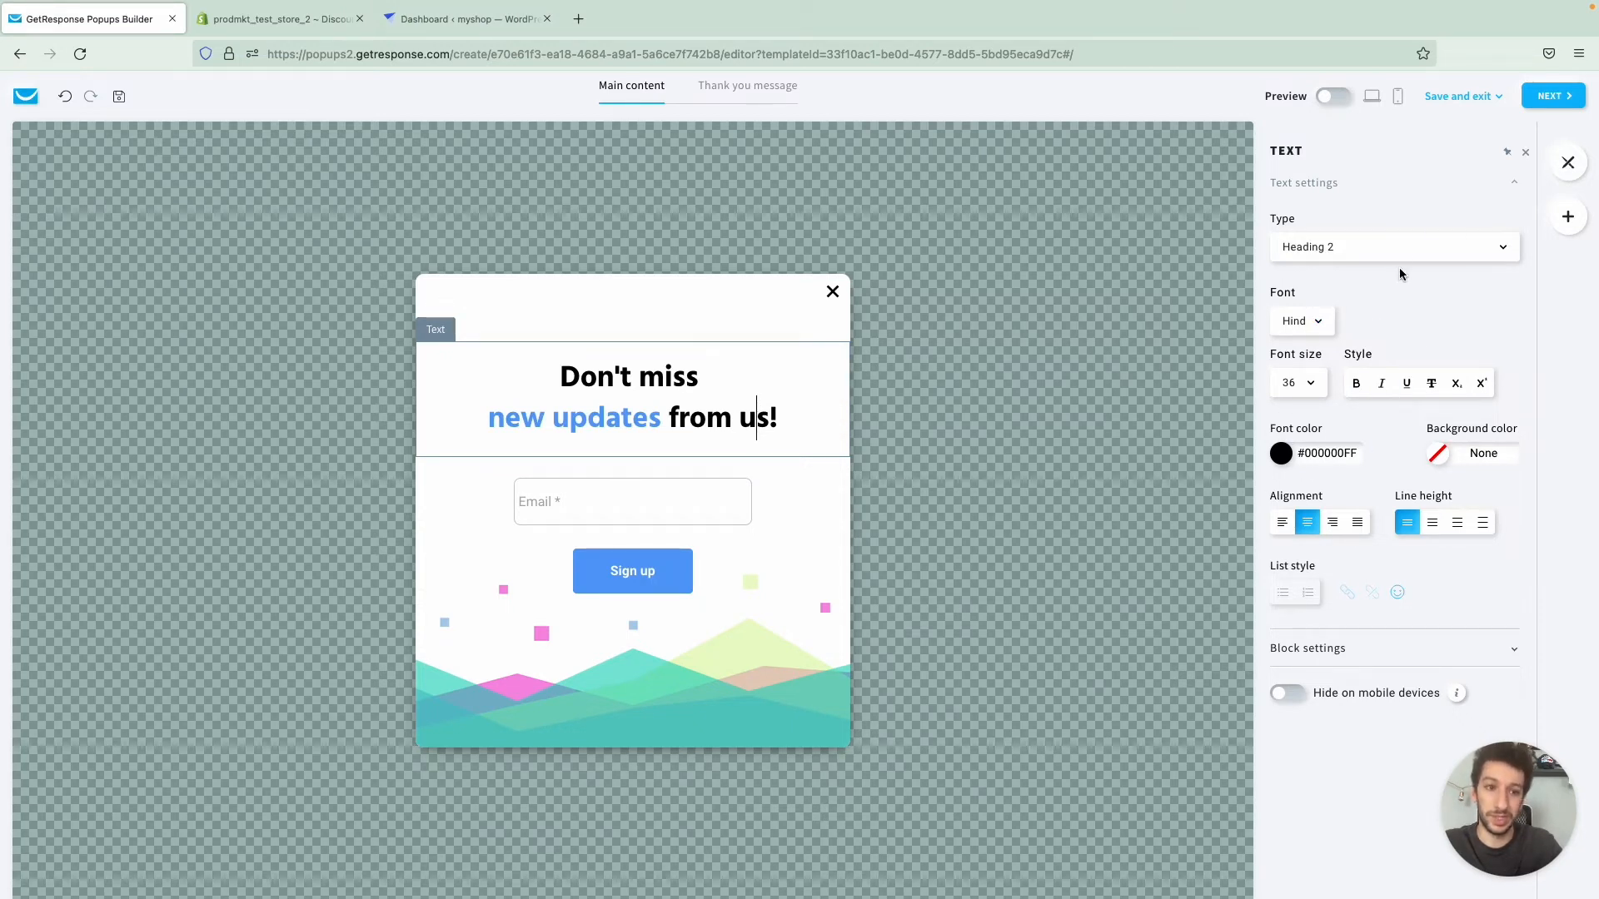
- Add a Social media element below the signup form and give its icons the coloured, outlined circle style
{"action": "left_click", "coordinate": [1569, 226]}
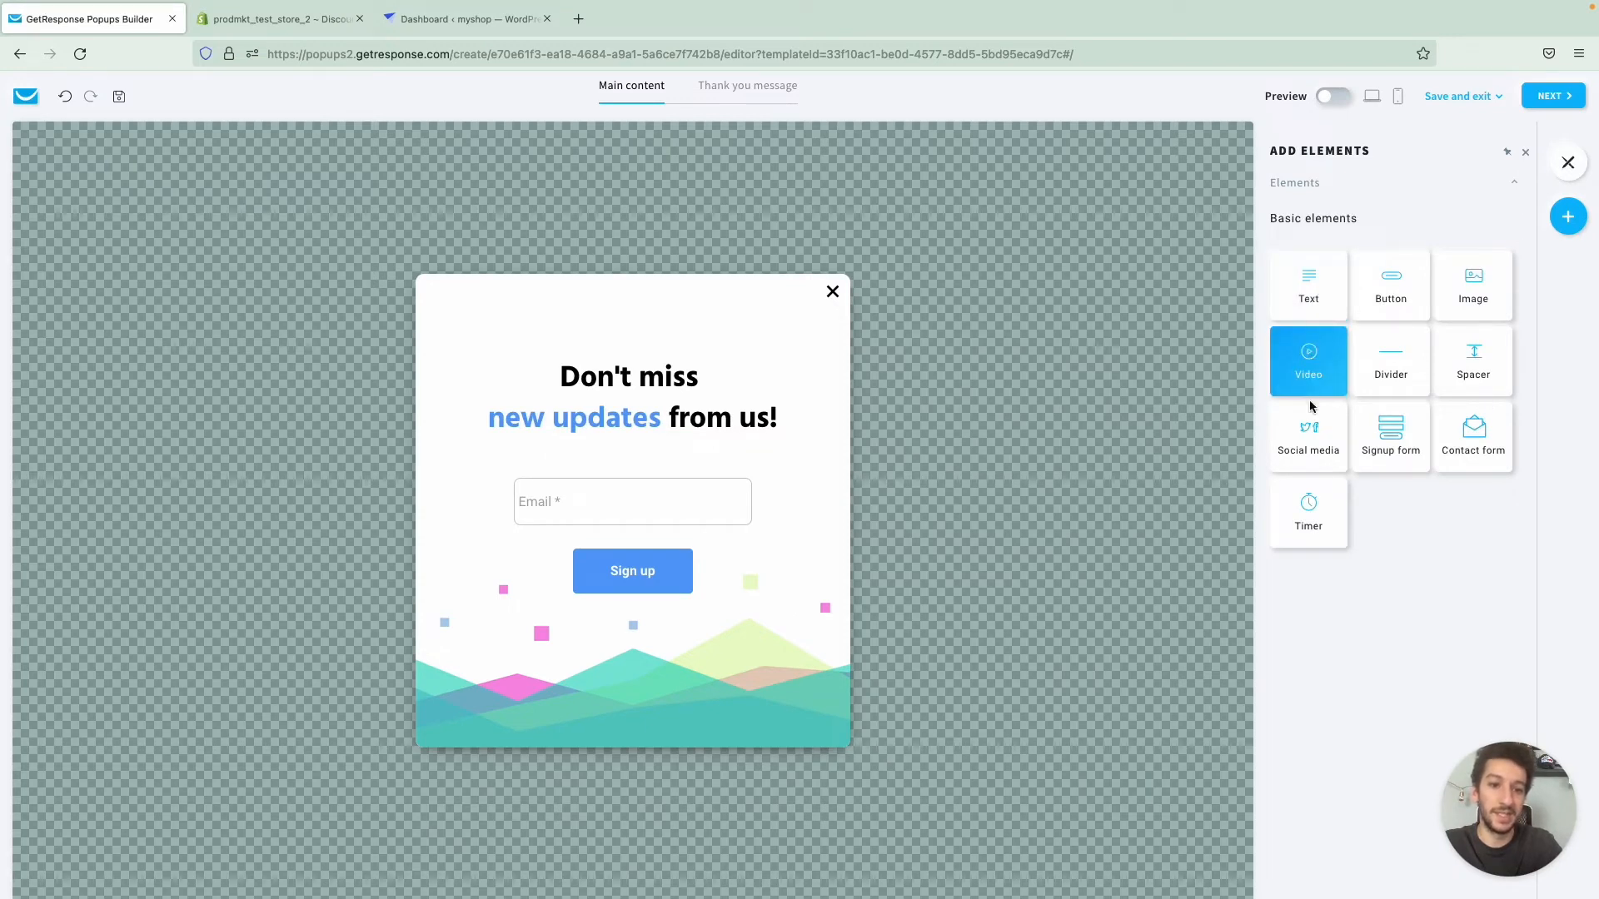
{"action": "left_click_drag", "start_coordinate": [1307, 450], "coordinate": [666, 637]}
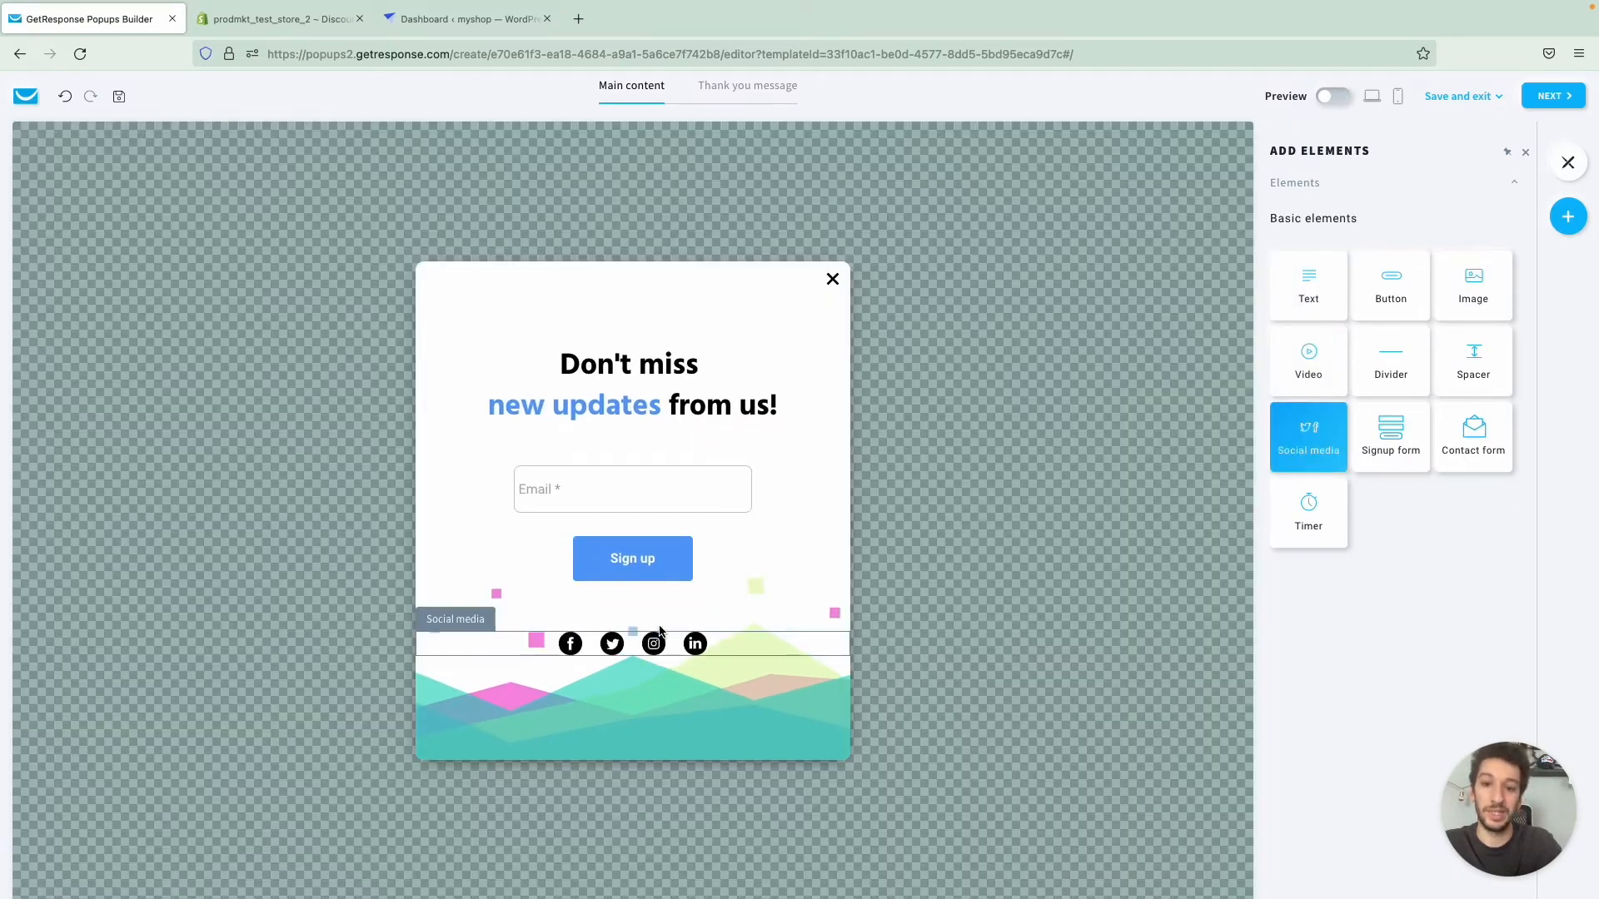
{"action": "left_click", "coordinate": [758, 648]}
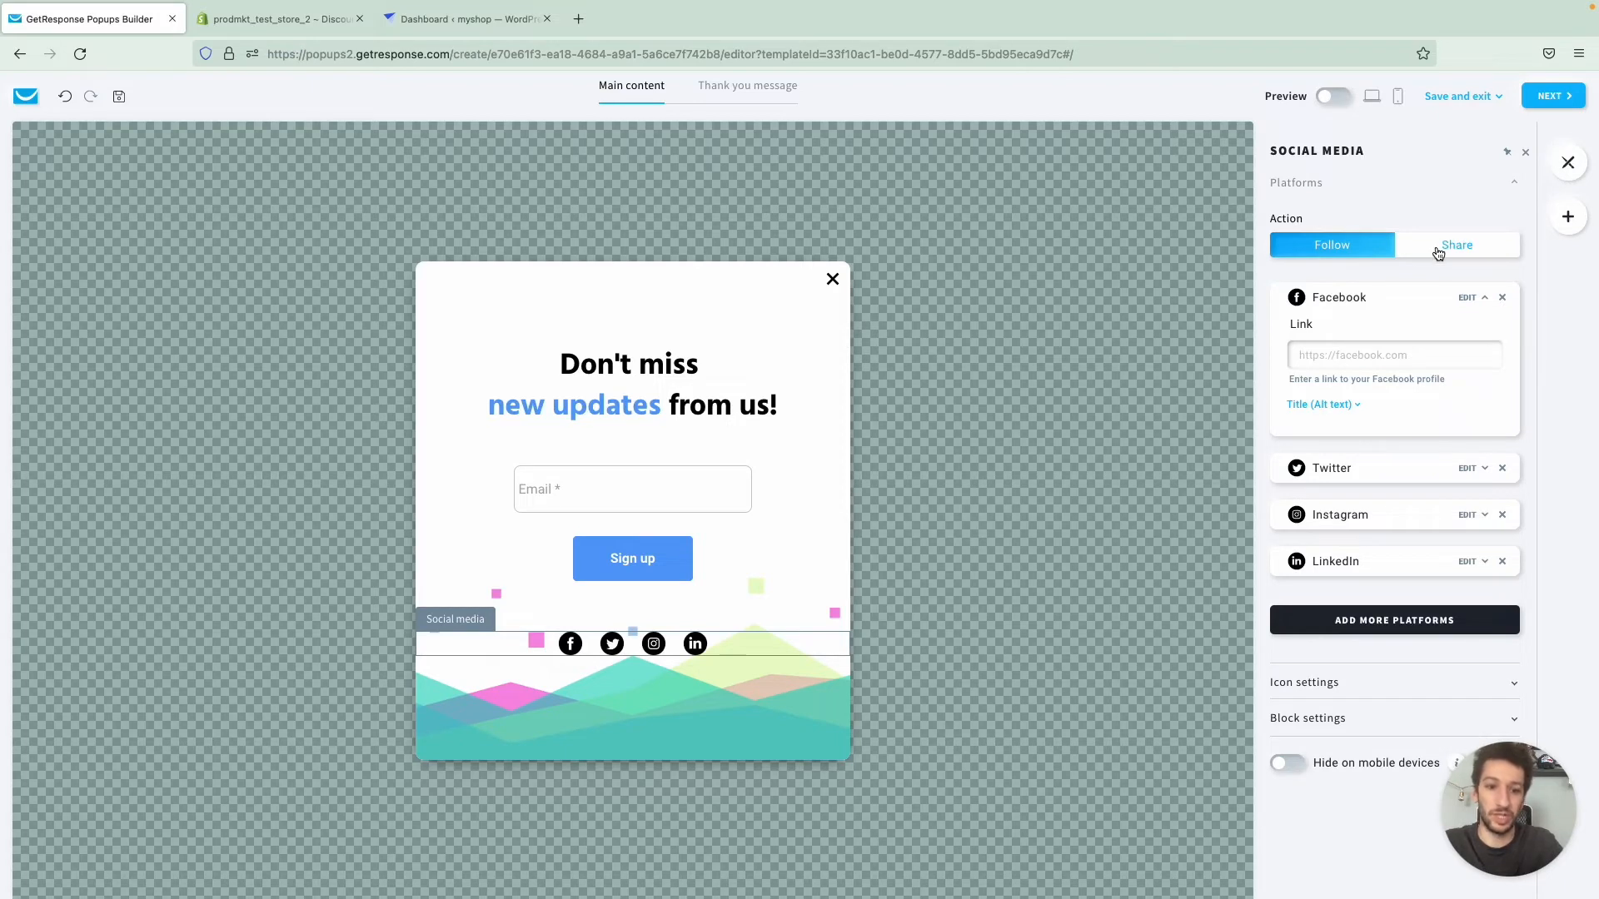
{"action": "left_click", "coordinate": [1332, 684]}
{"action": "scroll", "coordinate": [1356, 631], "scroll_direction": "down", "scroll_amount": 3}
{"action": "left_click", "coordinate": [1355, 558]}
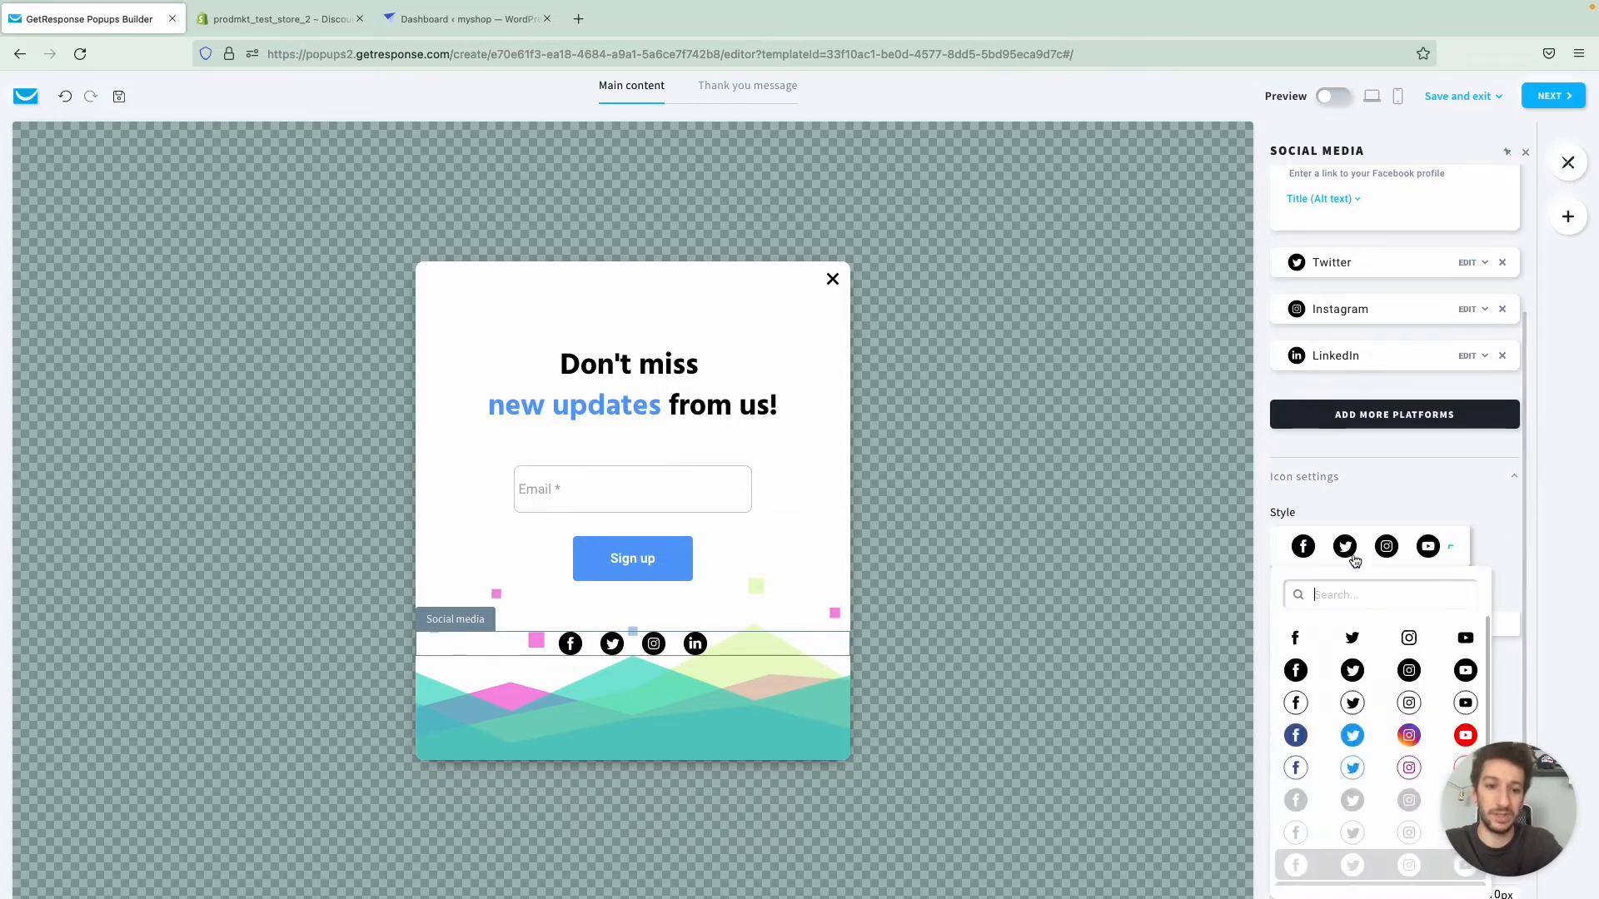
{"action": "left_click", "coordinate": [1343, 768]}
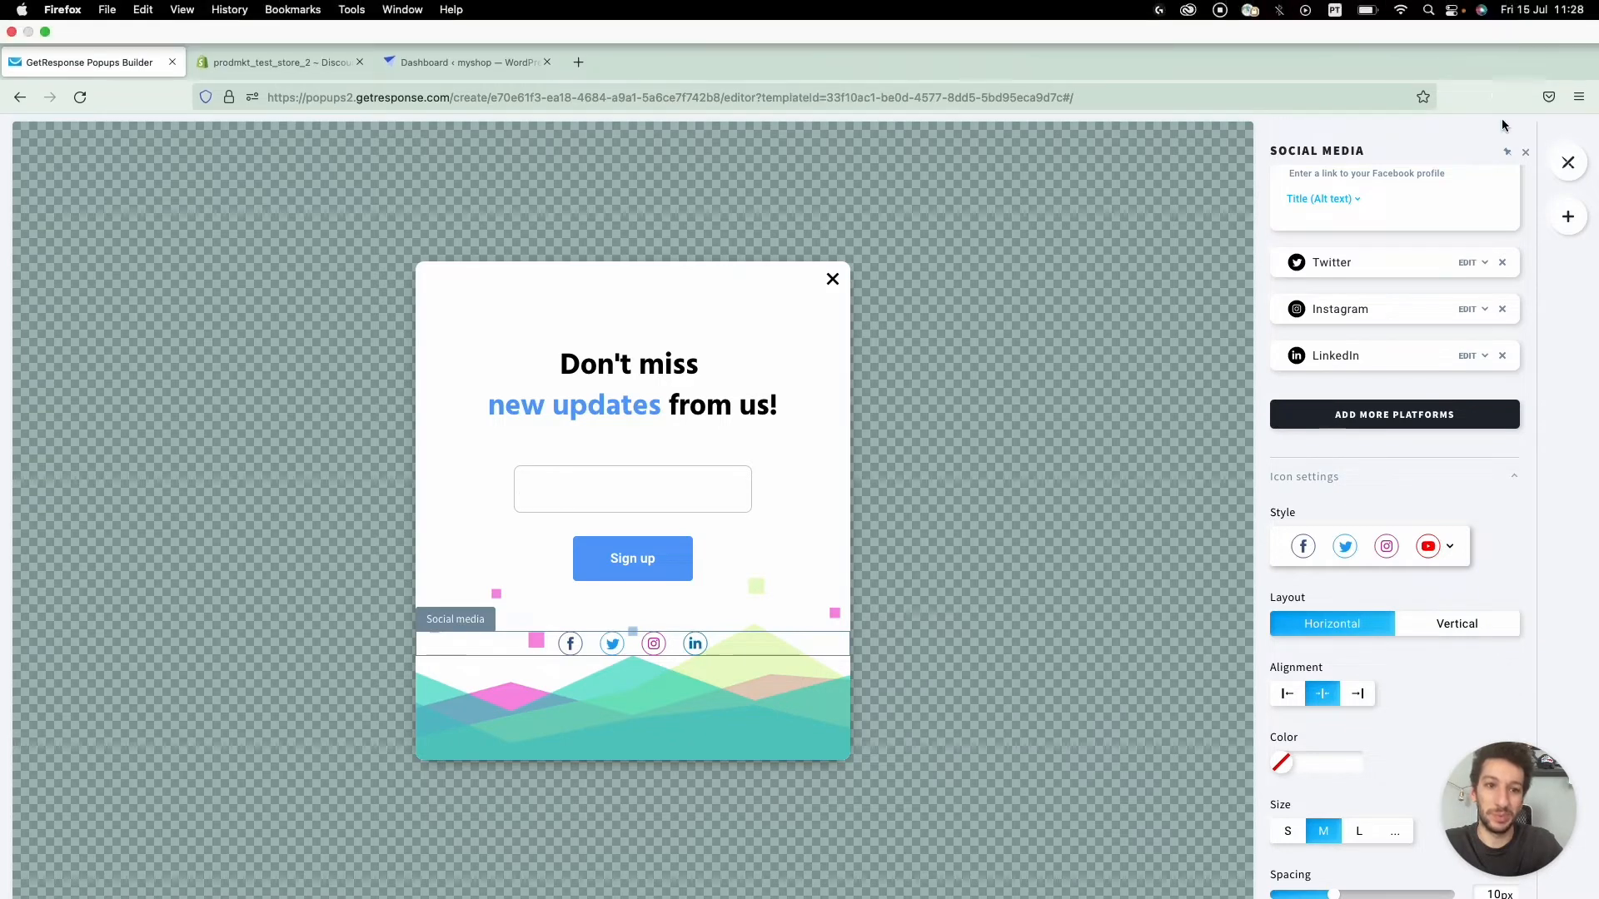
- Continue from the popup design to the display rules and open the trigger choices
{"action": "left_click", "coordinate": [1540, 105]}
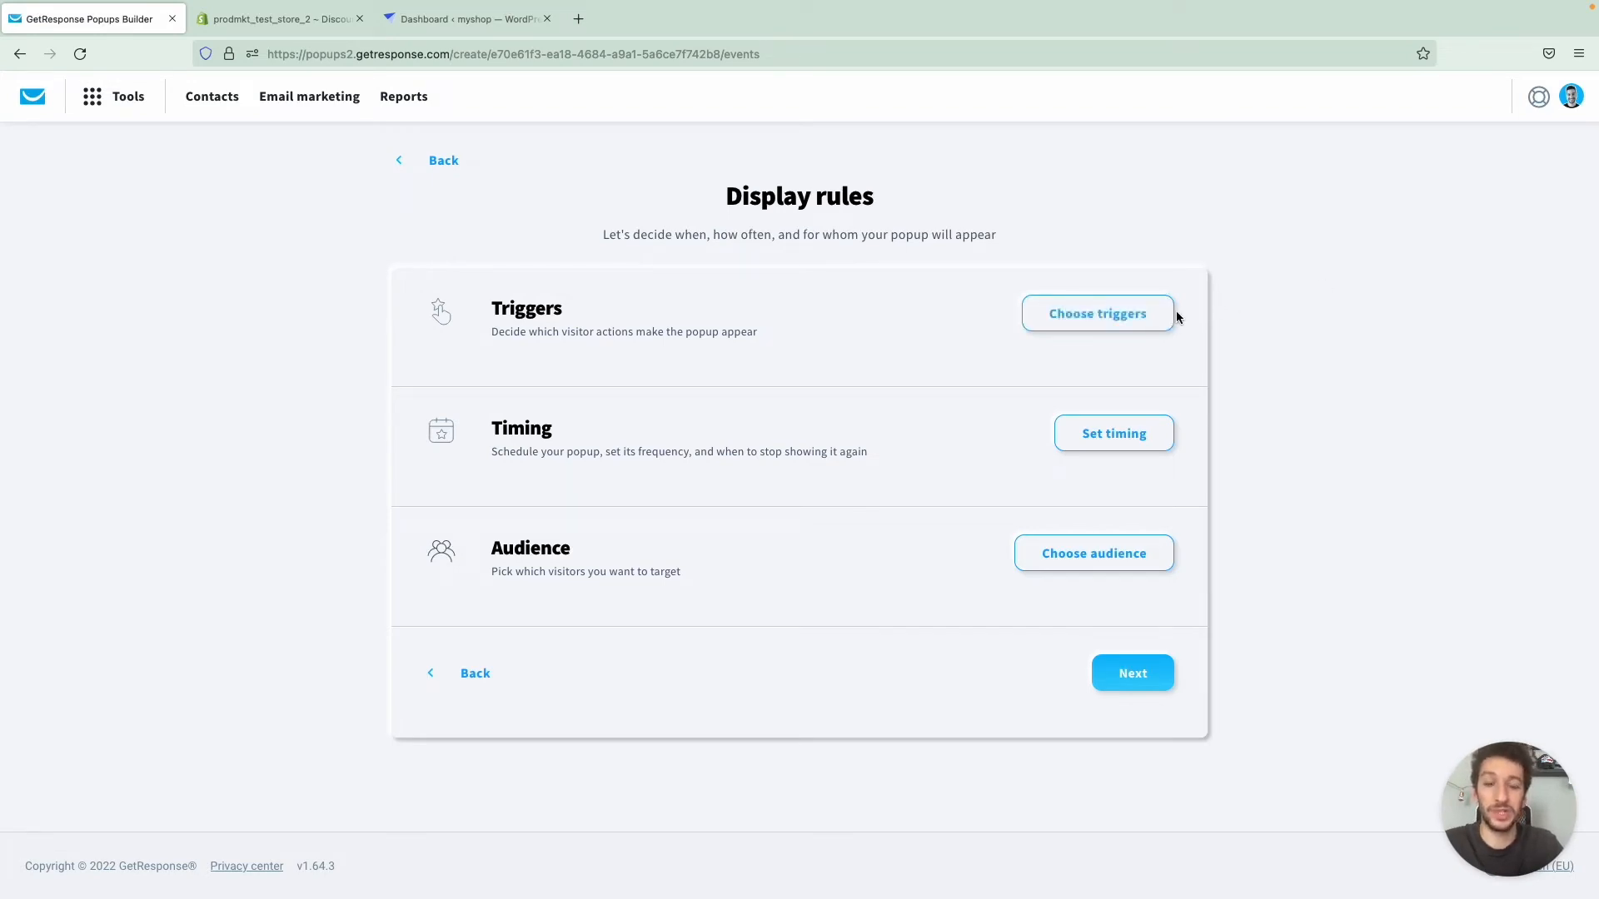
{"action": "left_click", "coordinate": [1157, 329]}
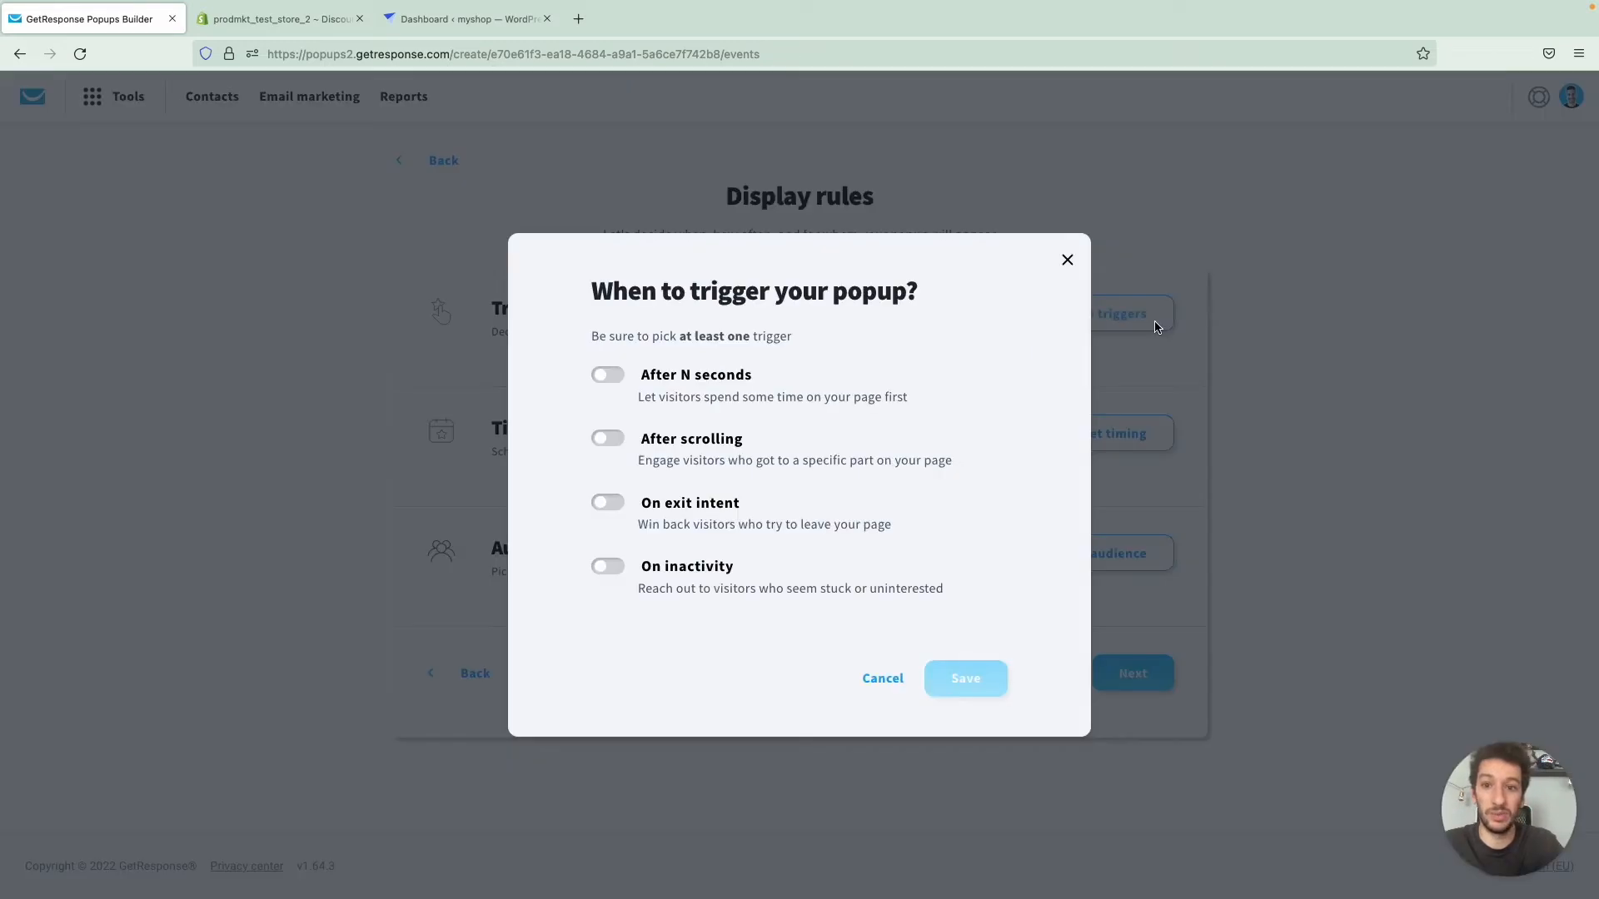
- Try the After N seconds and After scrolling triggers, switching each one back off
{"action": "left_click", "coordinate": [606, 375]}
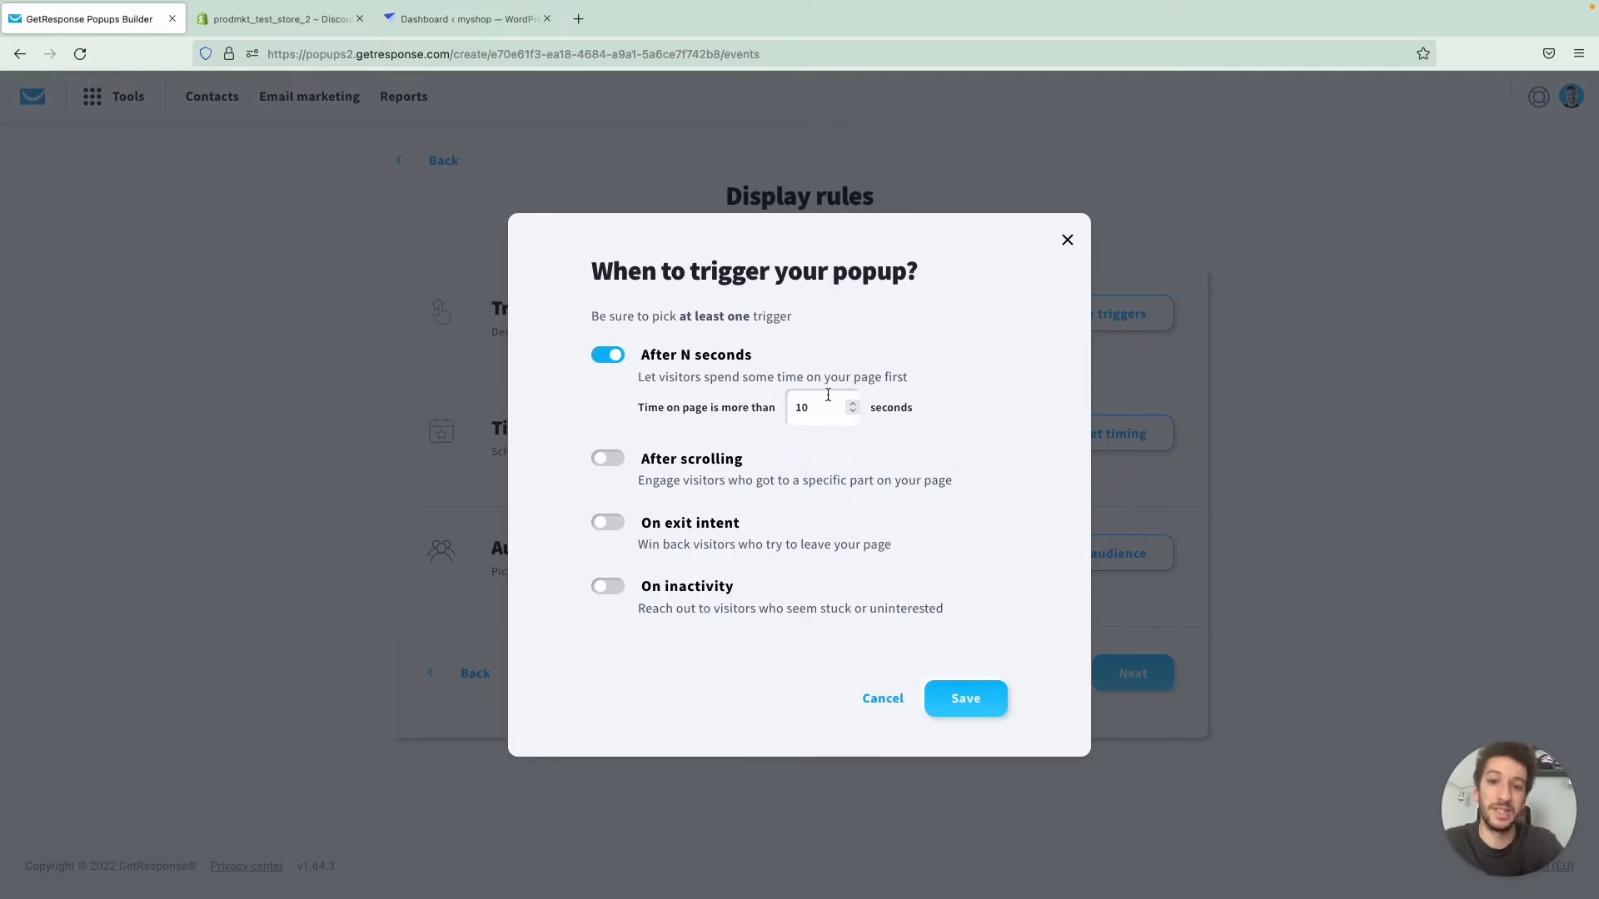
{"action": "left_click", "coordinate": [606, 356]}
{"action": "left_click", "coordinate": [604, 442]}
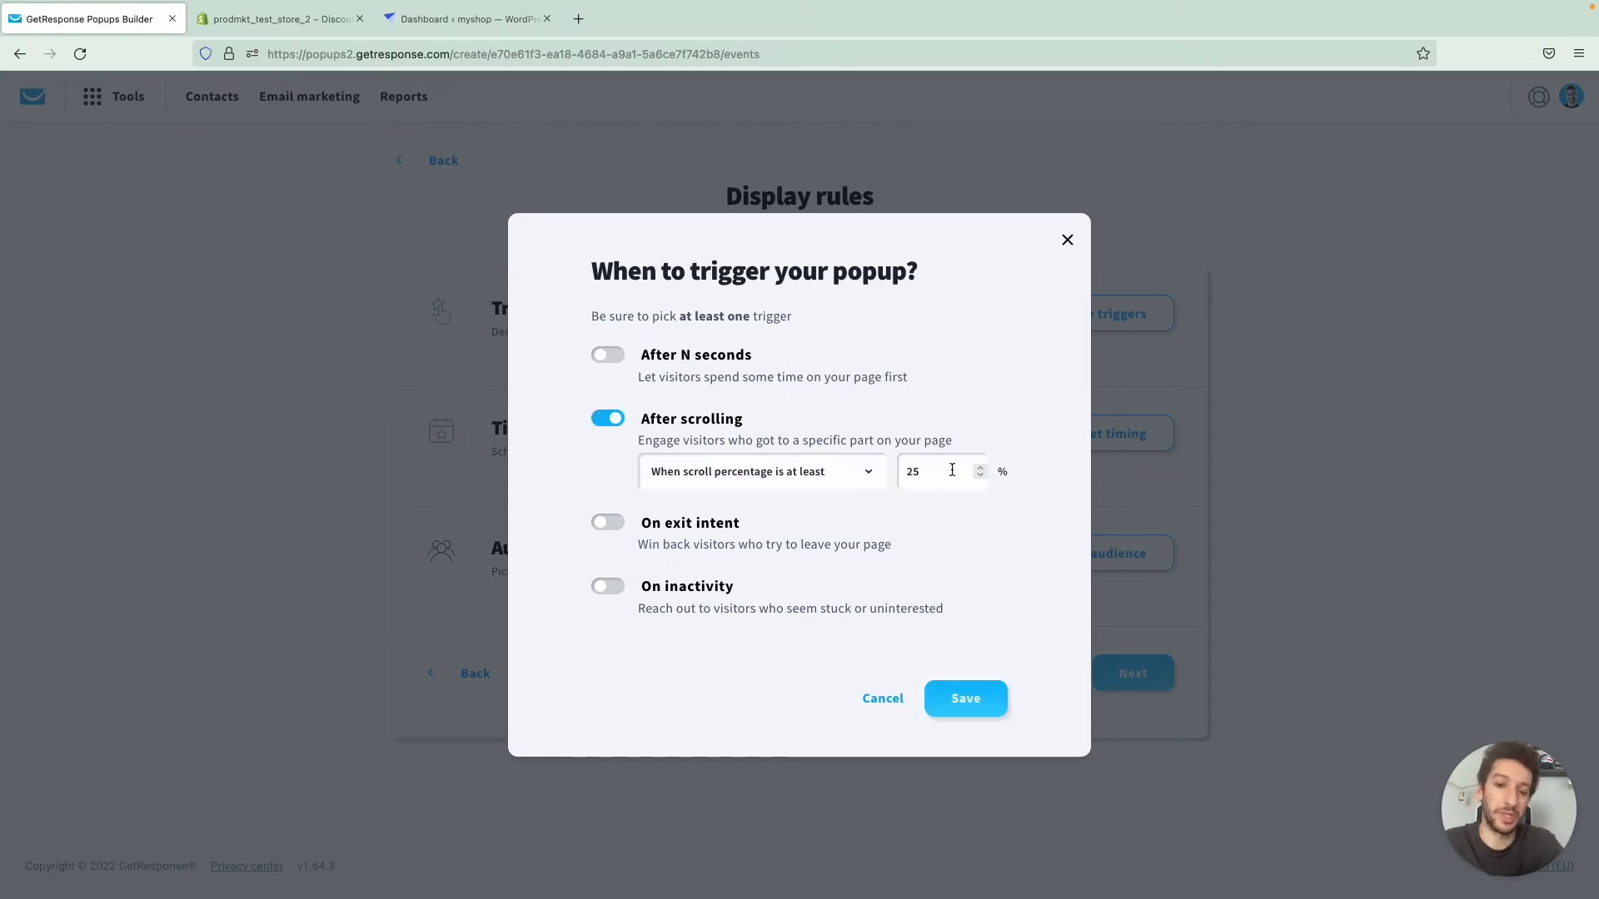
{"action": "left_click", "coordinate": [605, 419]}
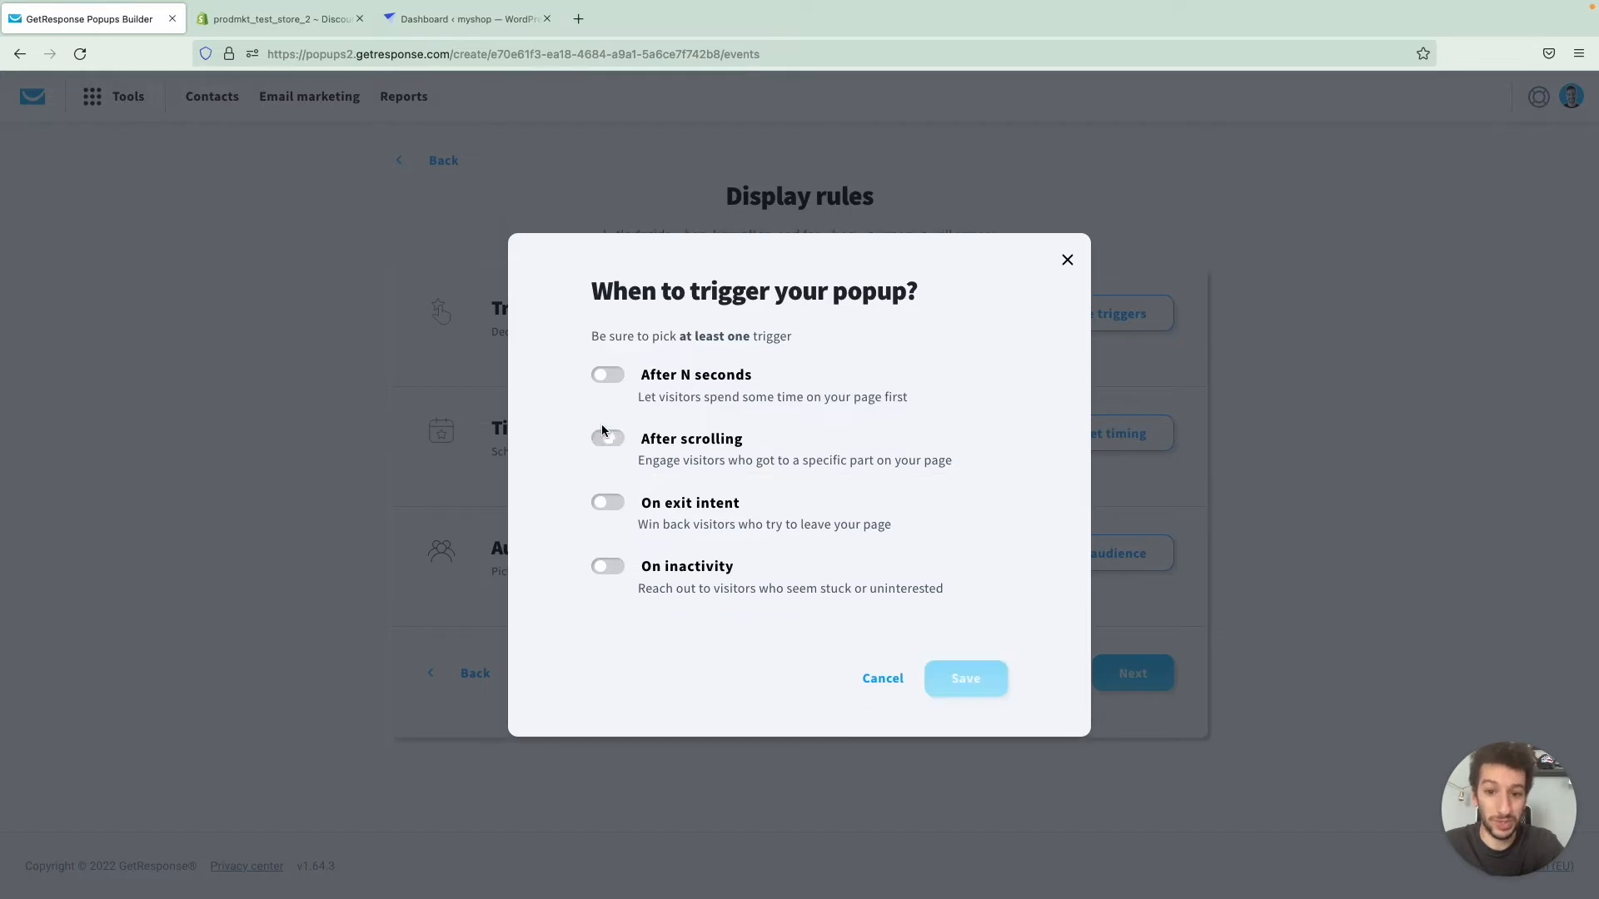
- Set On exit intent as the popup's only trigger, save it, and open the timing settings
{"action": "left_click", "coordinate": [607, 505]}
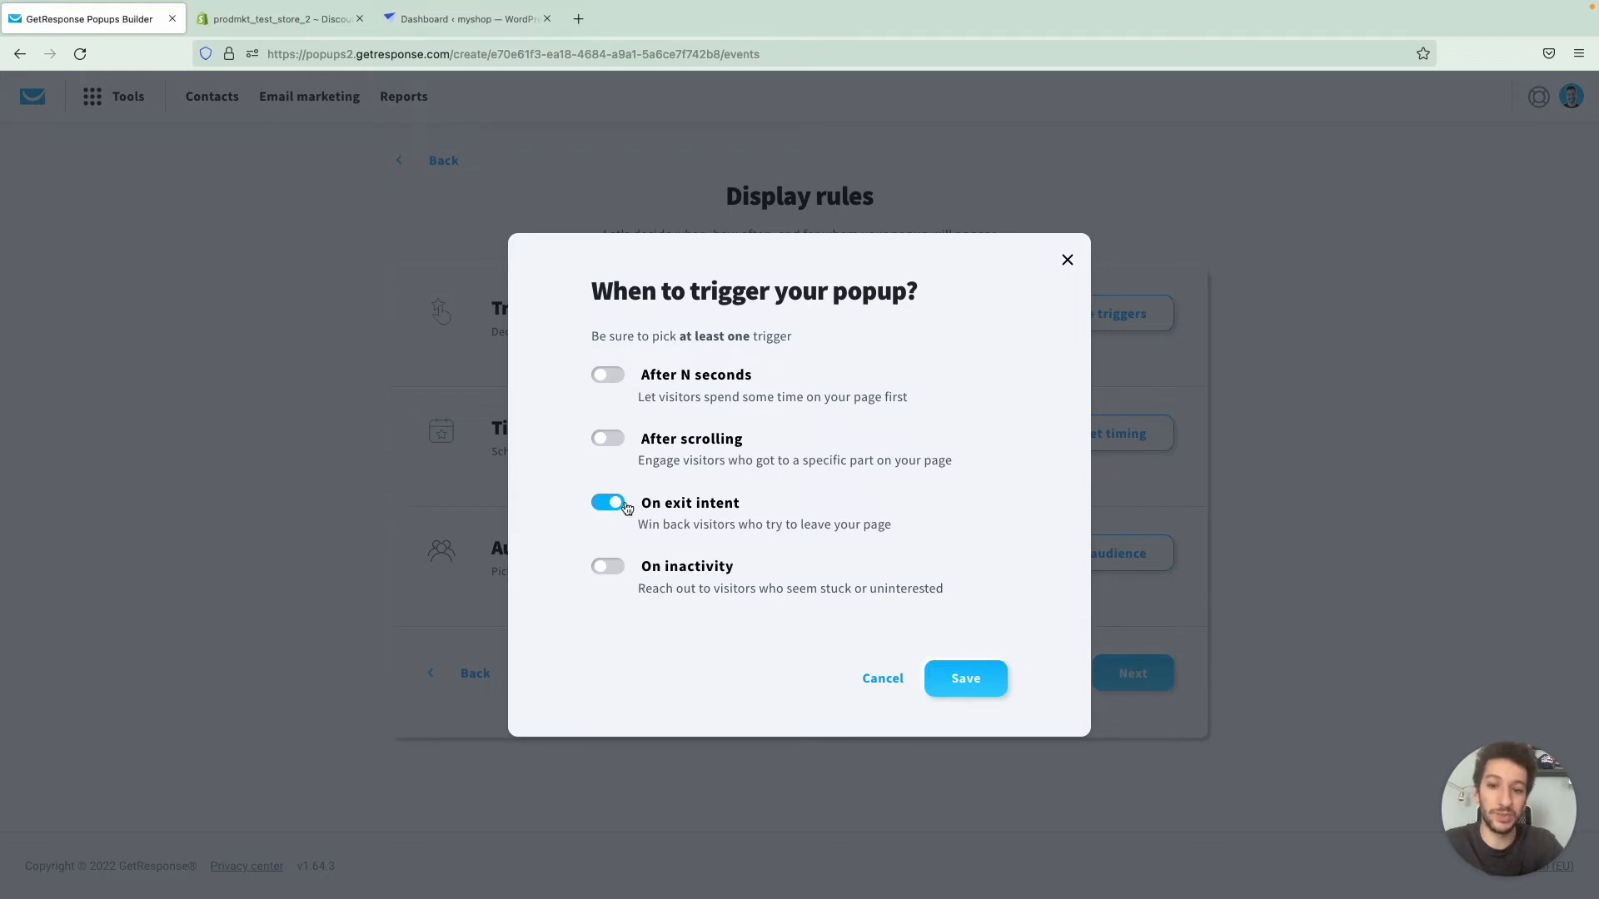
{"action": "left_click", "coordinate": [607, 568]}
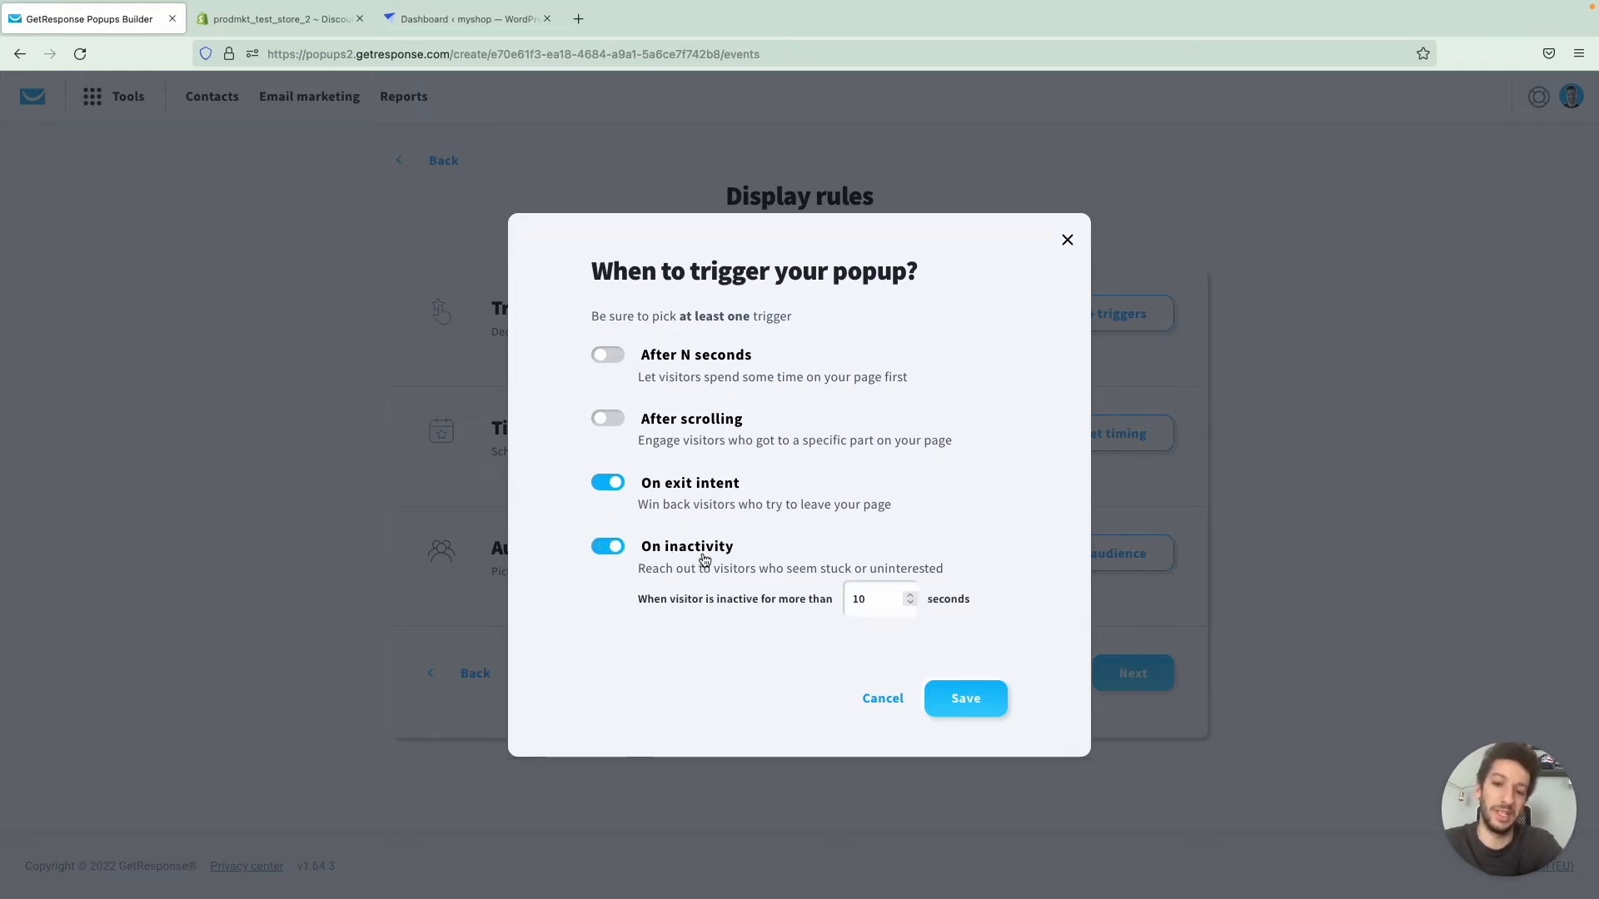
{"action": "left_click", "coordinate": [609, 419]}
{"action": "left_click", "coordinate": [611, 425]}
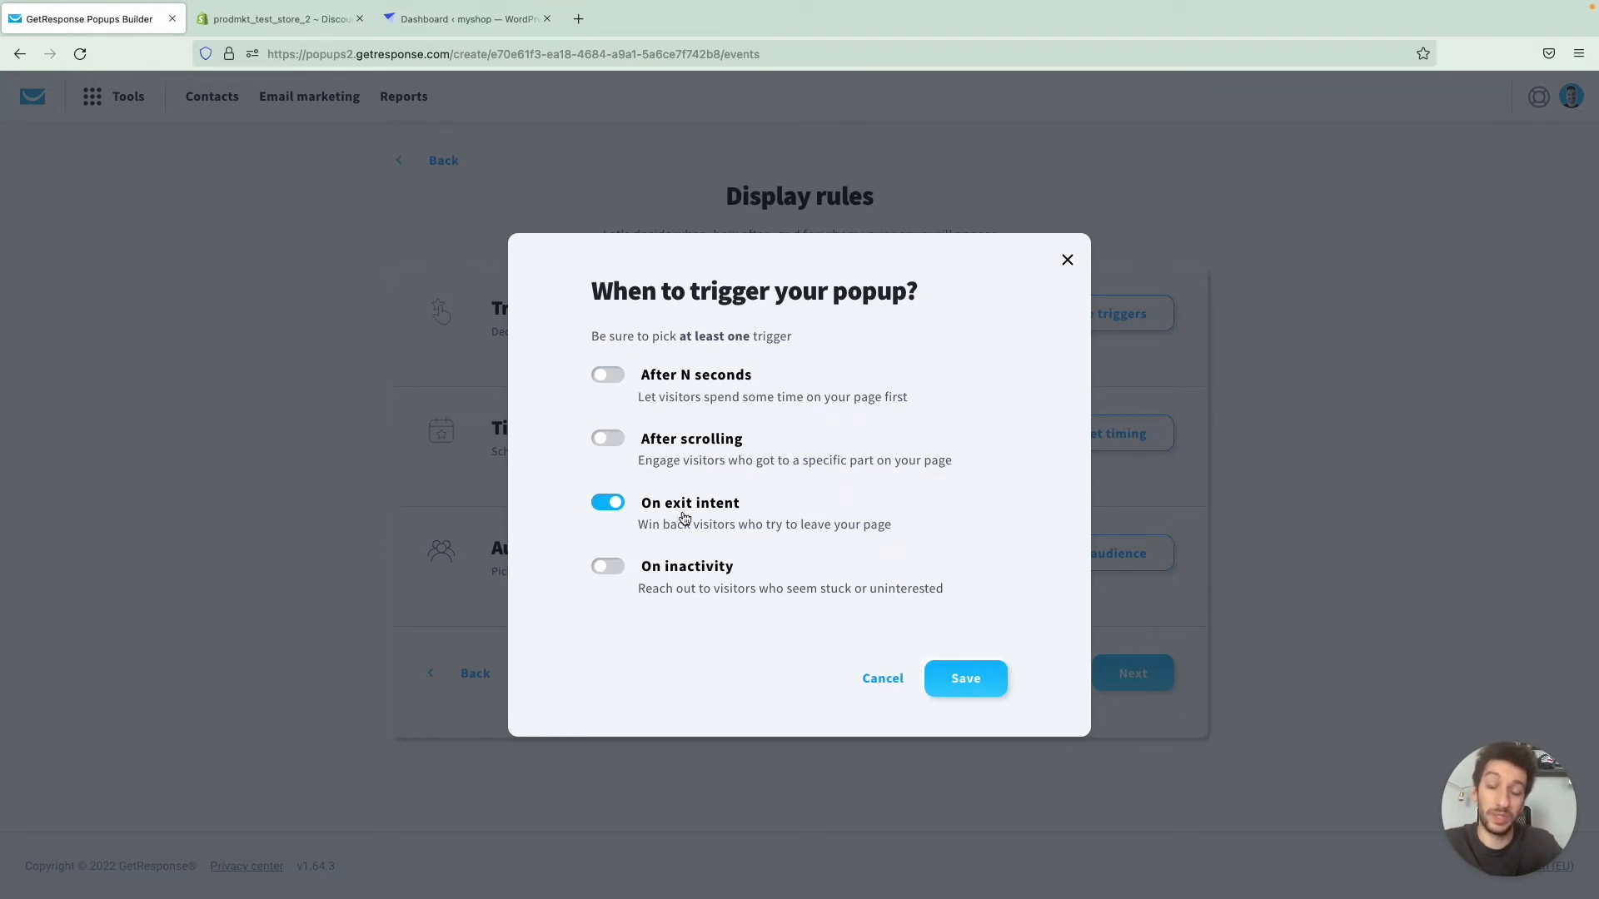
{"action": "left_click", "coordinate": [967, 676]}
{"action": "left_click", "coordinate": [1114, 480]}
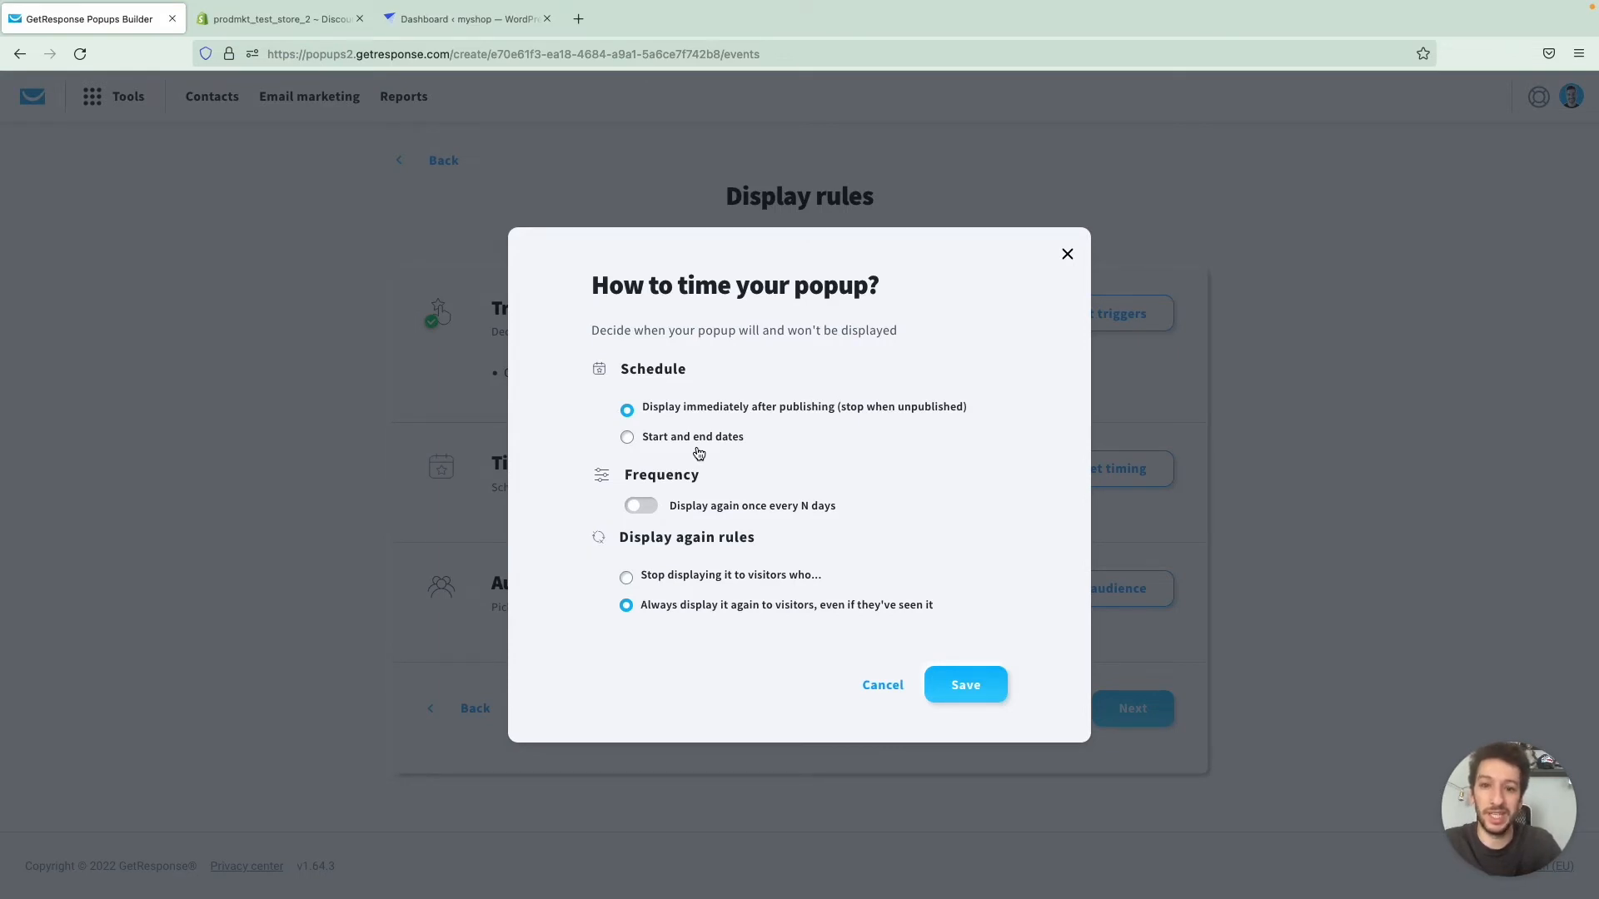
- Try scheduling with start and end dates and a display frequency of 5 days, reverting both options
{"action": "left_click", "coordinate": [697, 438]}
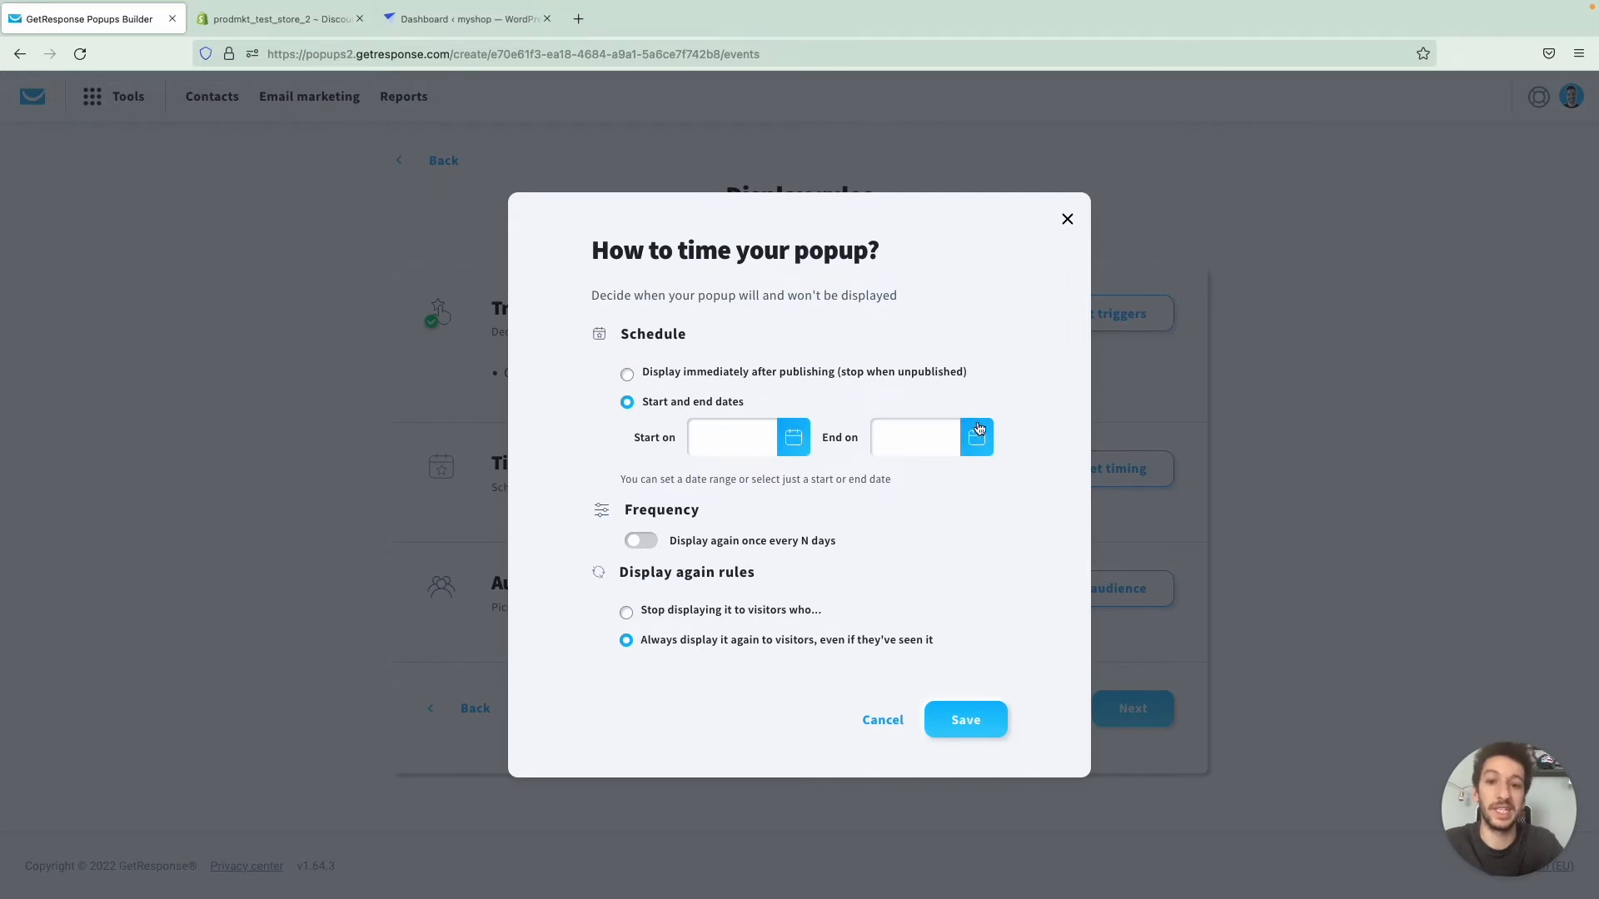
{"action": "left_click", "coordinate": [798, 380]}
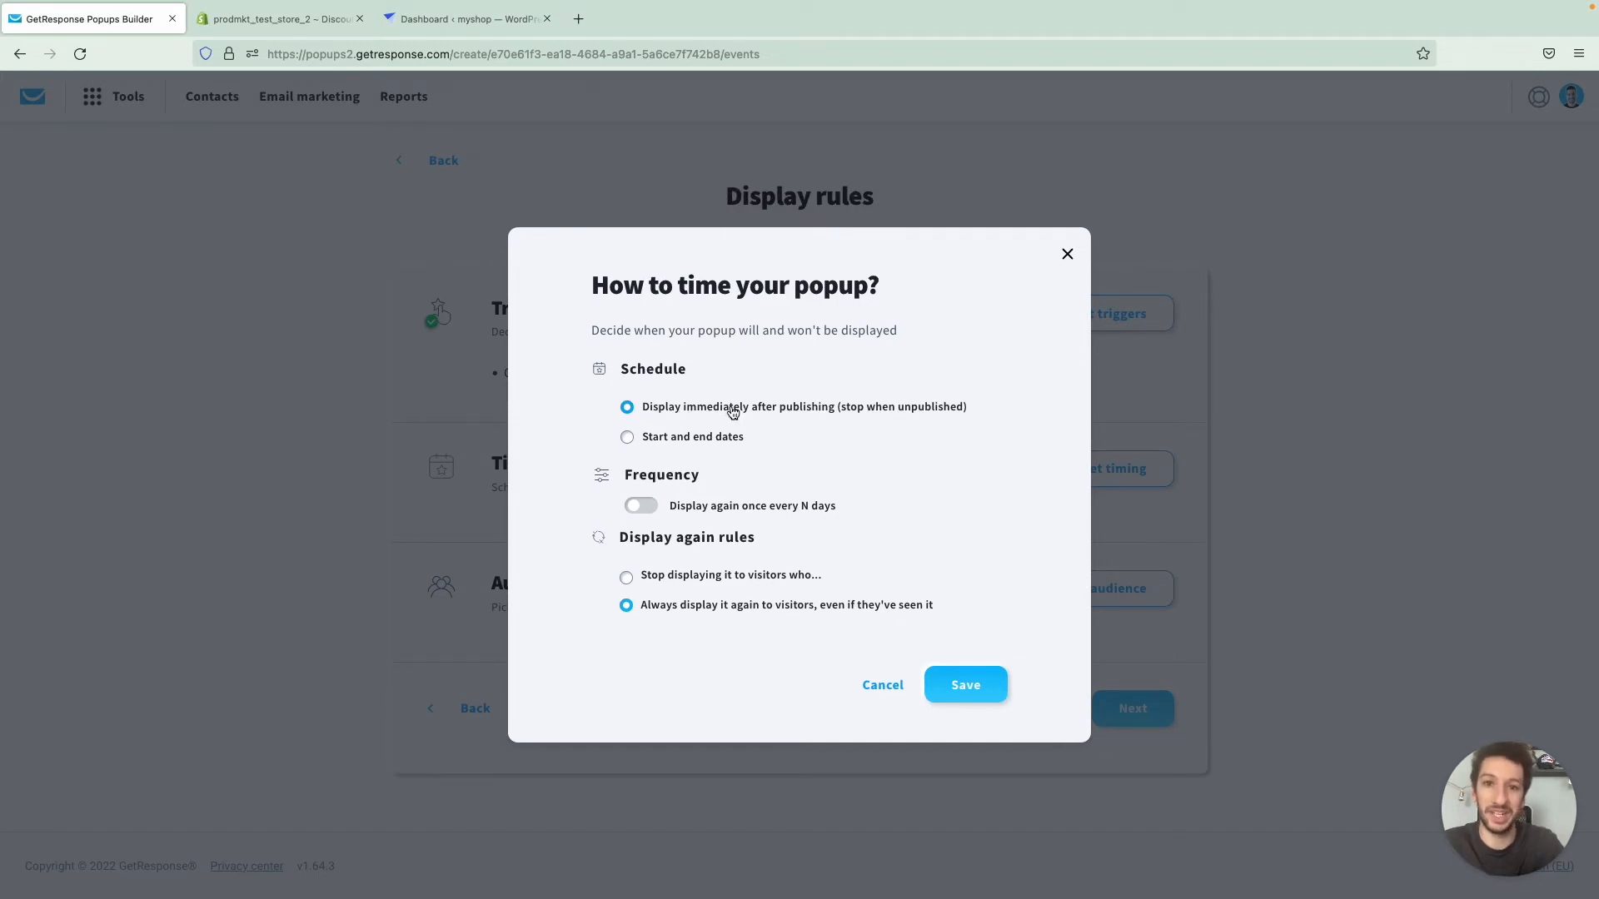
{"action": "left_click", "coordinate": [655, 510]}
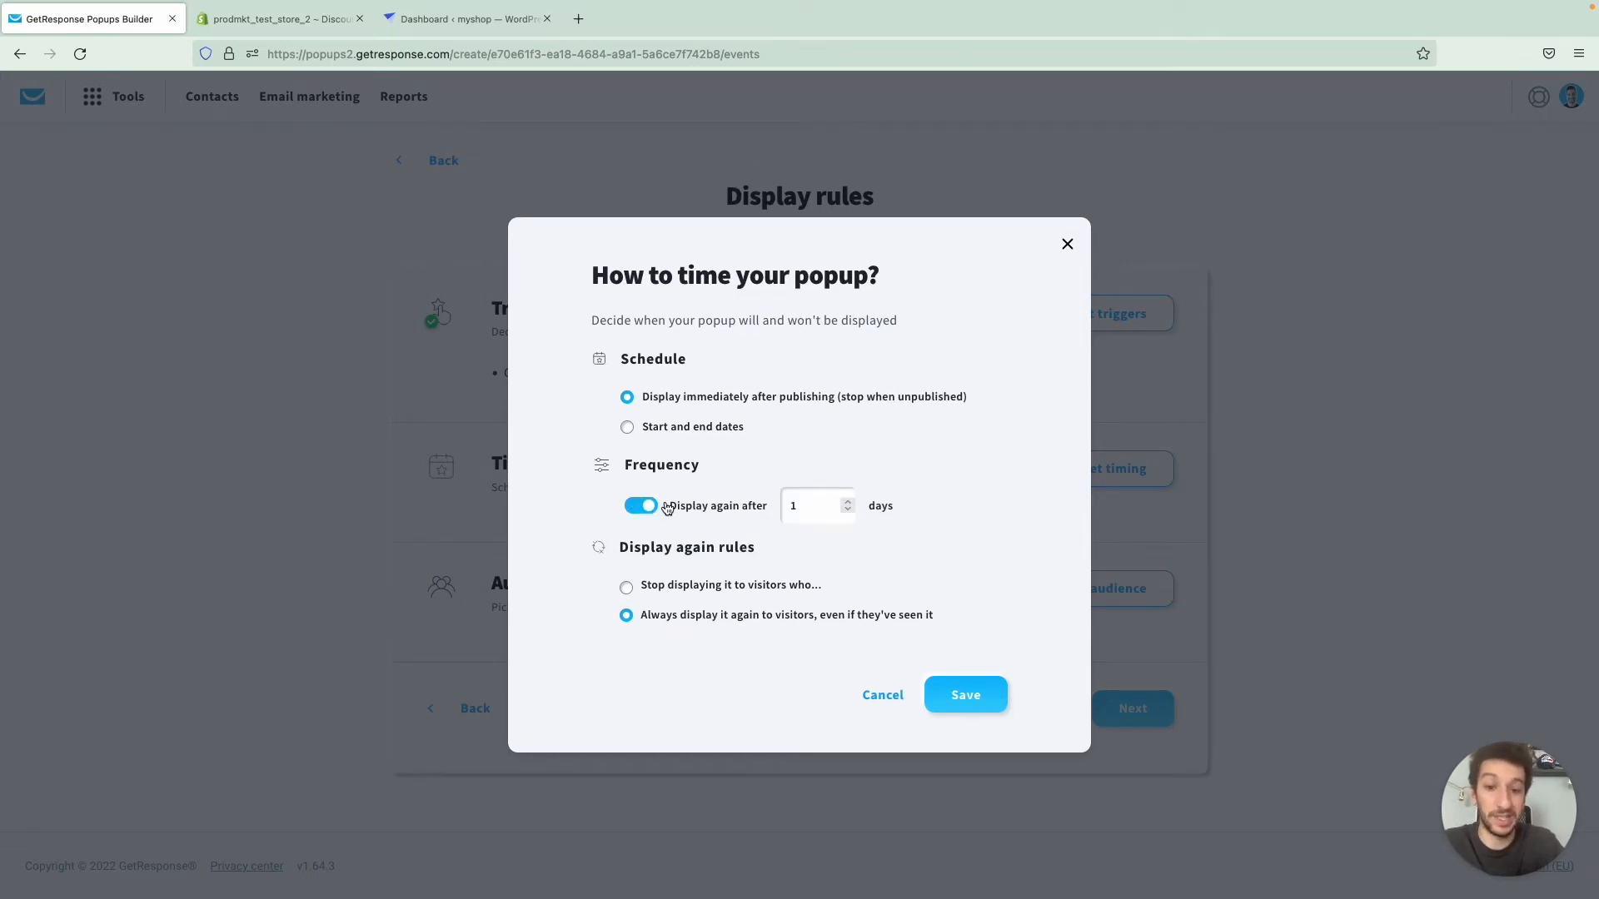
{"action": "left_click", "coordinate": [814, 508]}
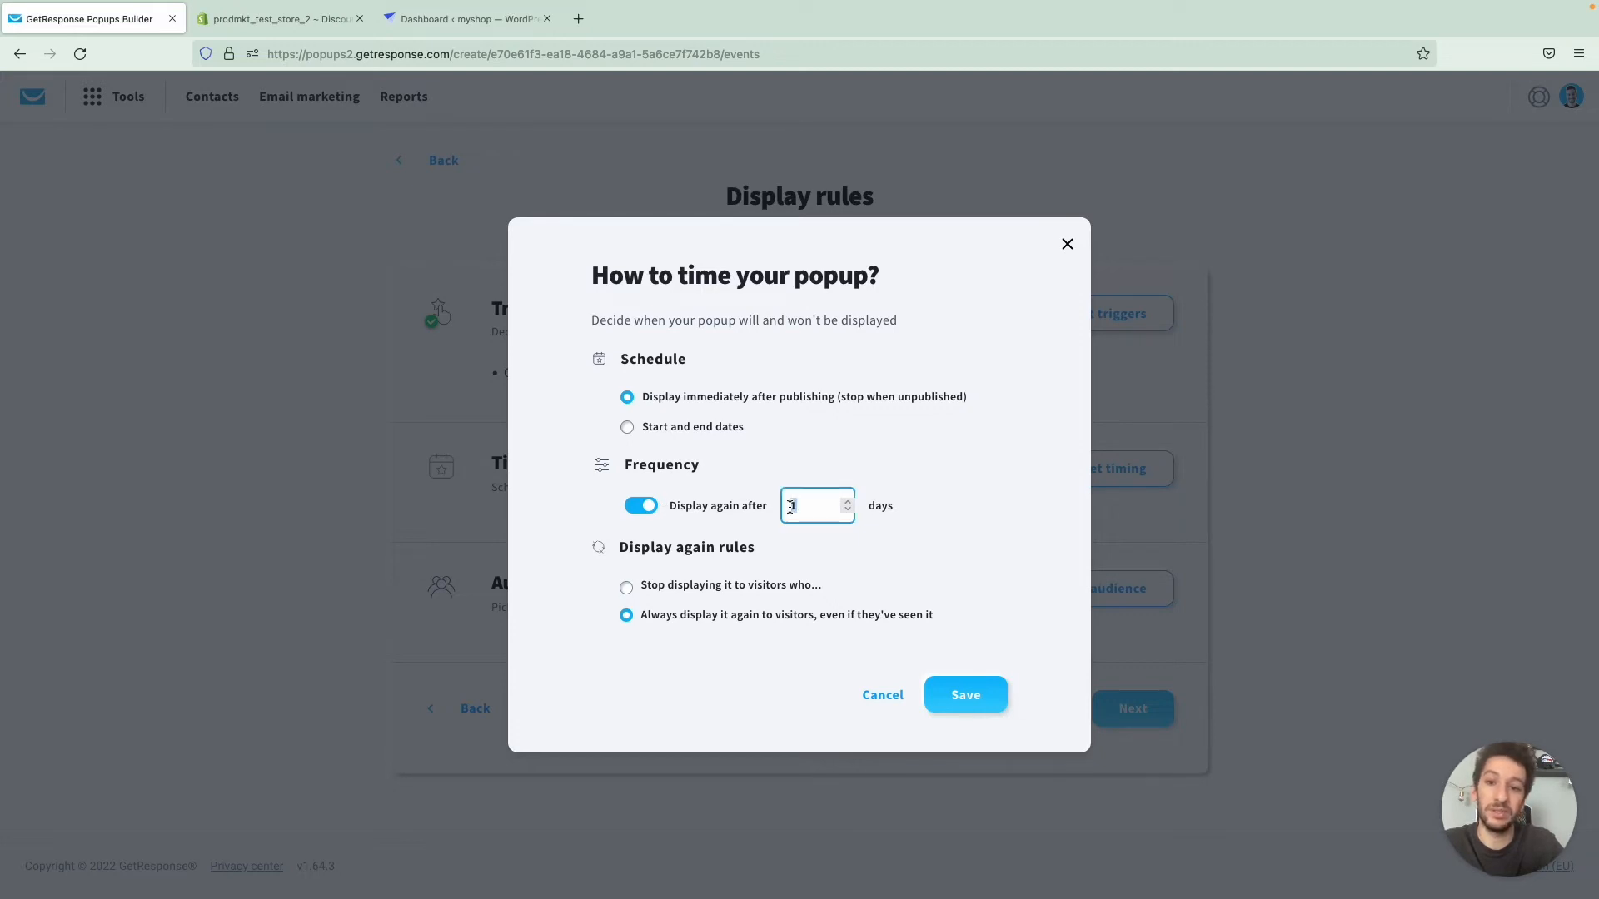
{"action": "type", "text": "5"}
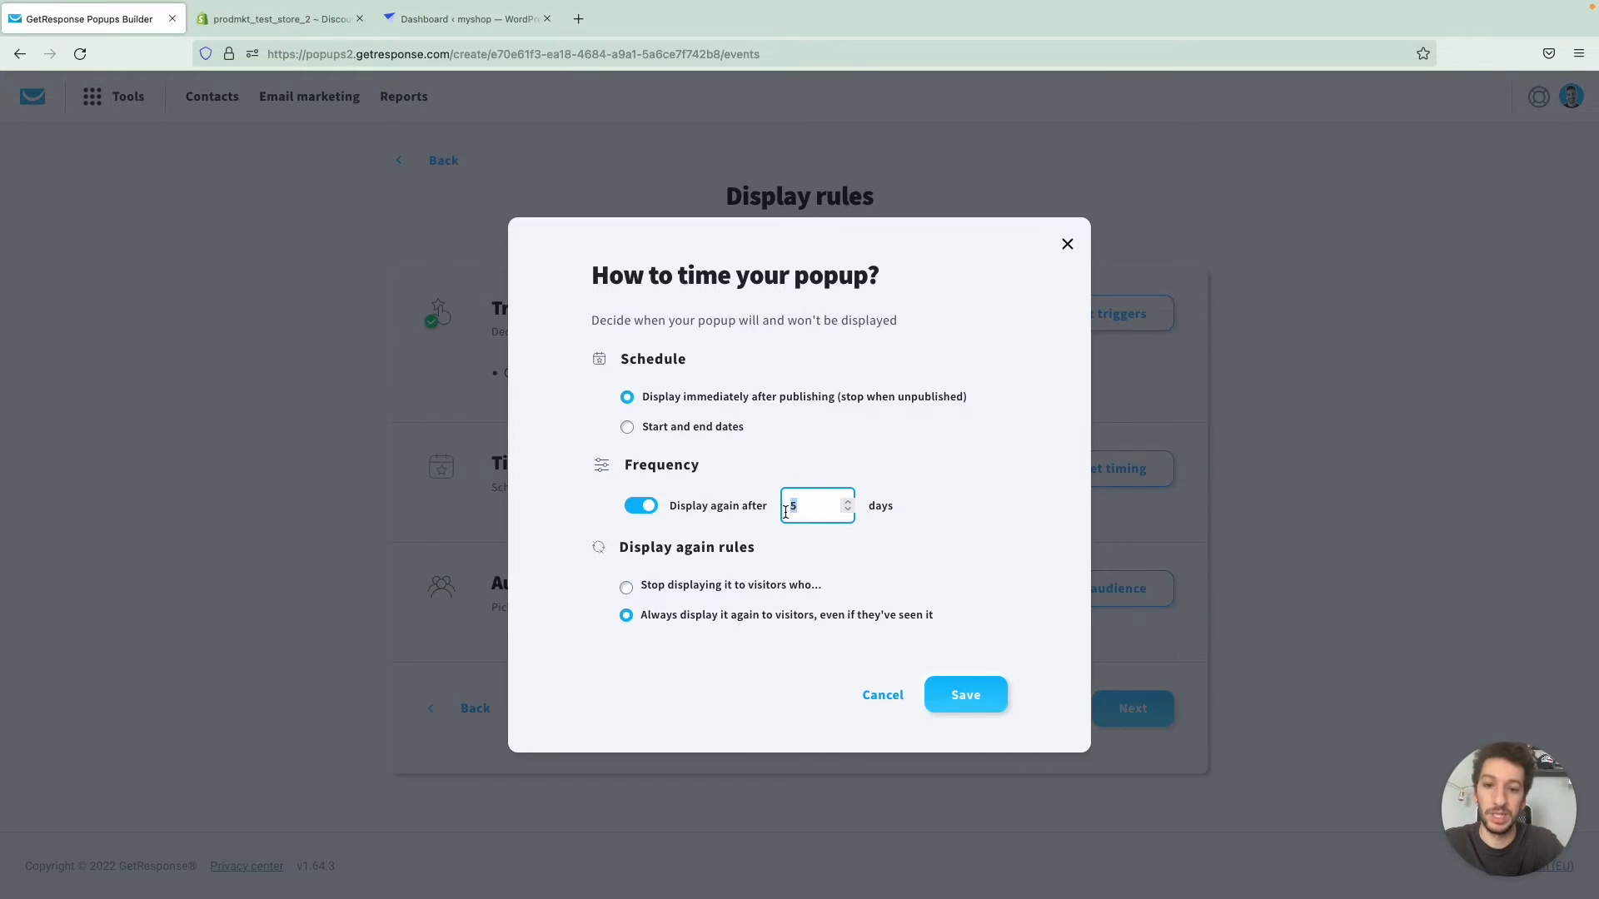
{"action": "left_click", "coordinate": [641, 505]}
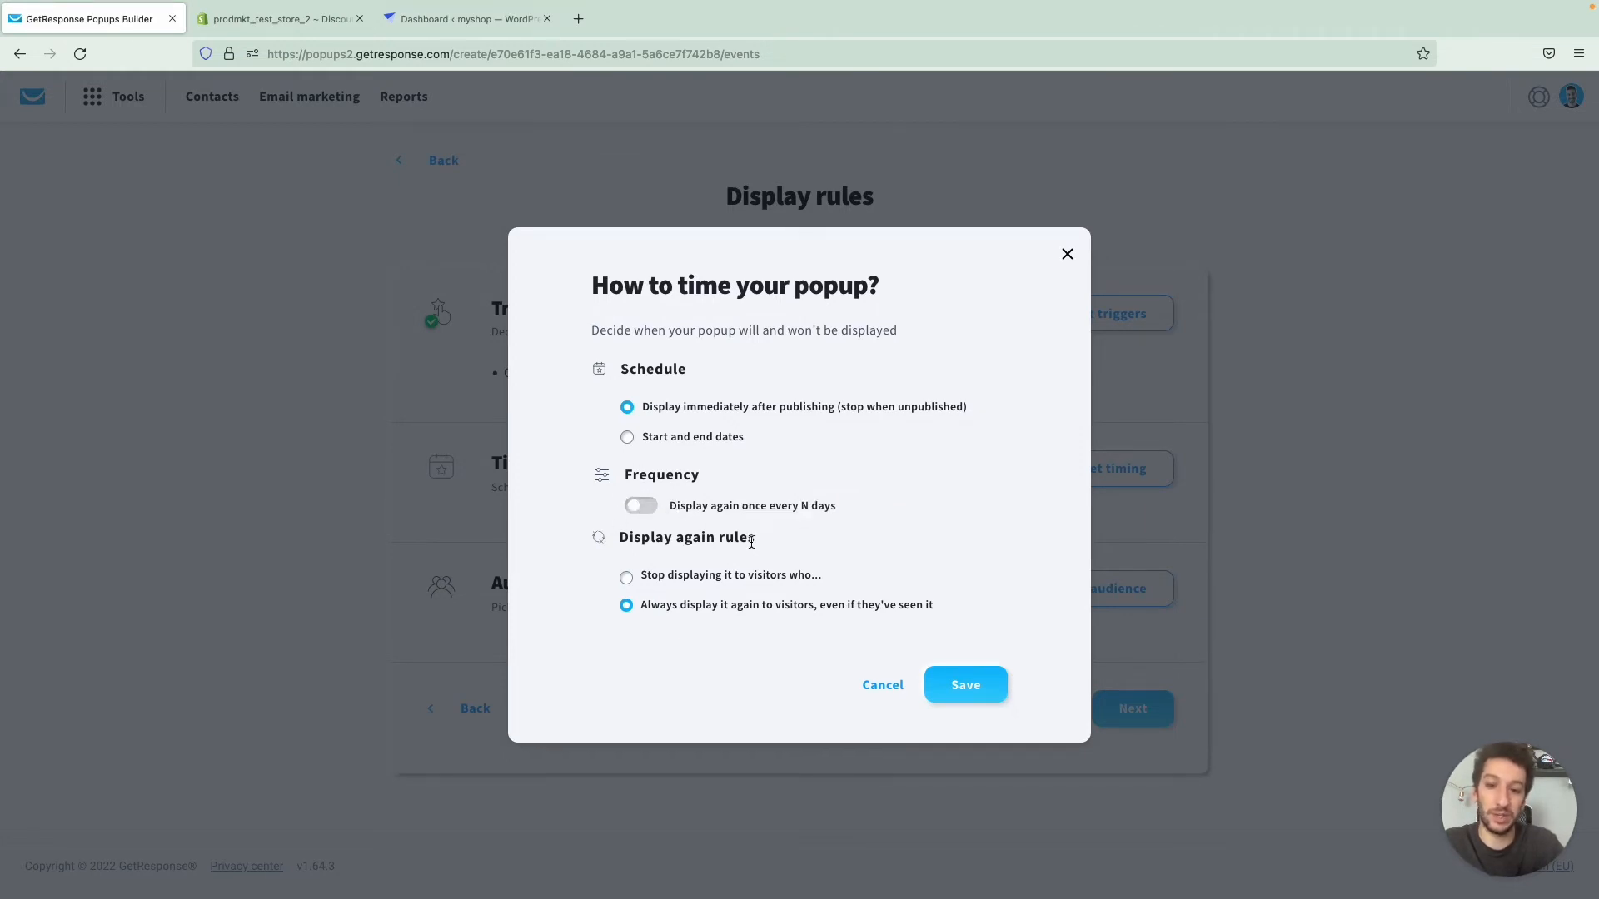
- Stop displaying the popup to visitors who signed up or clicked a button, and save the timing
{"action": "left_click", "coordinate": [664, 577]}
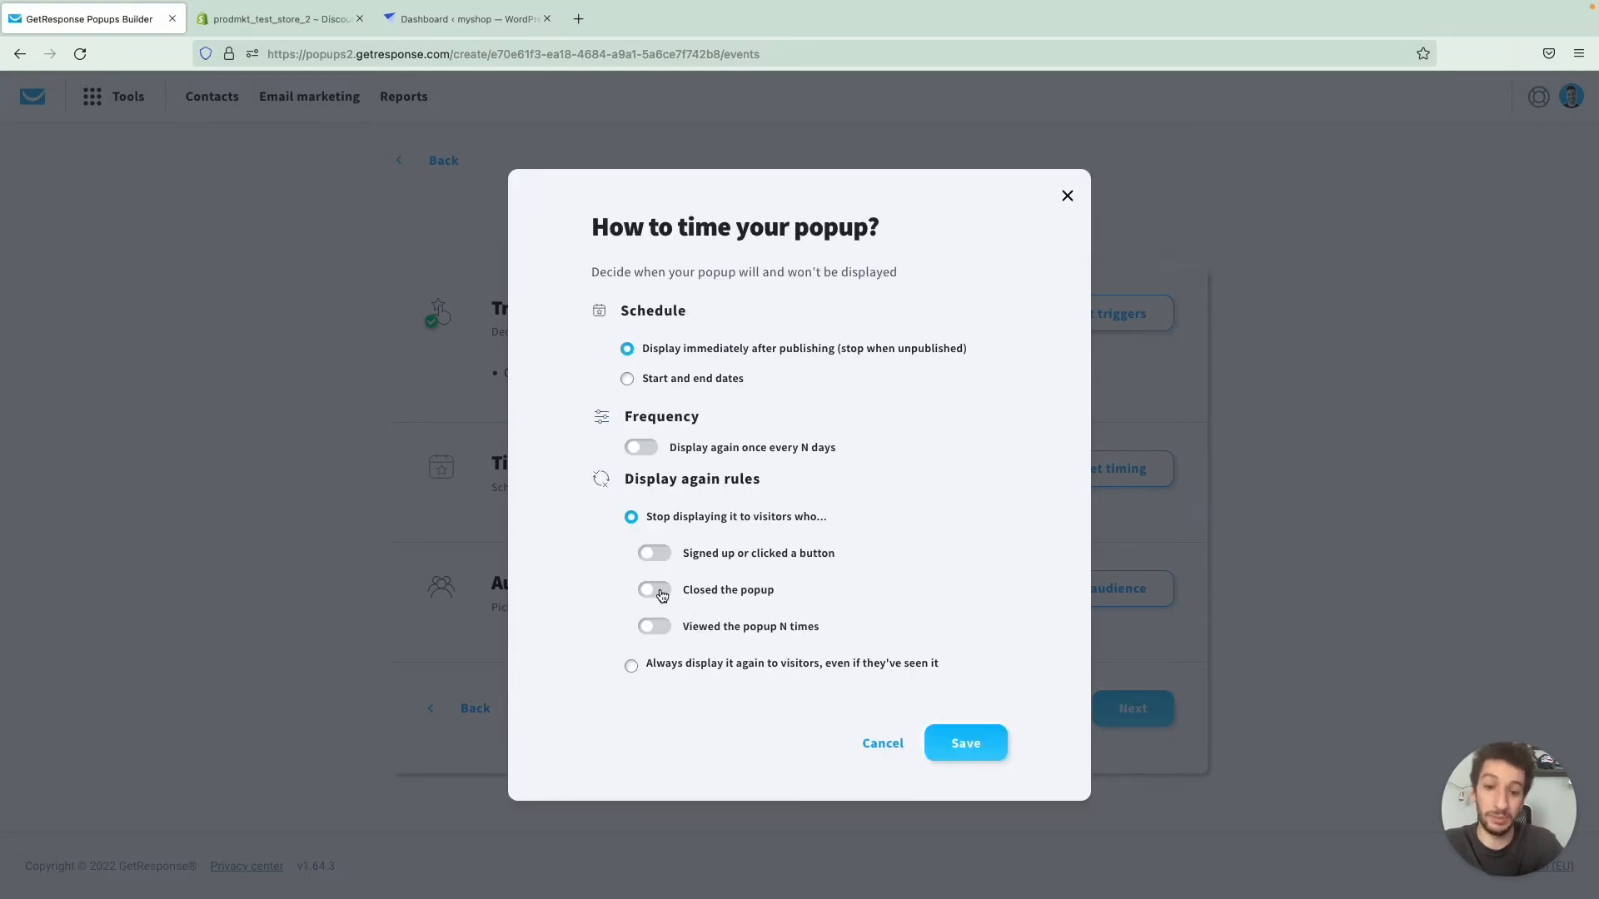
{"action": "left_click", "coordinate": [659, 558]}
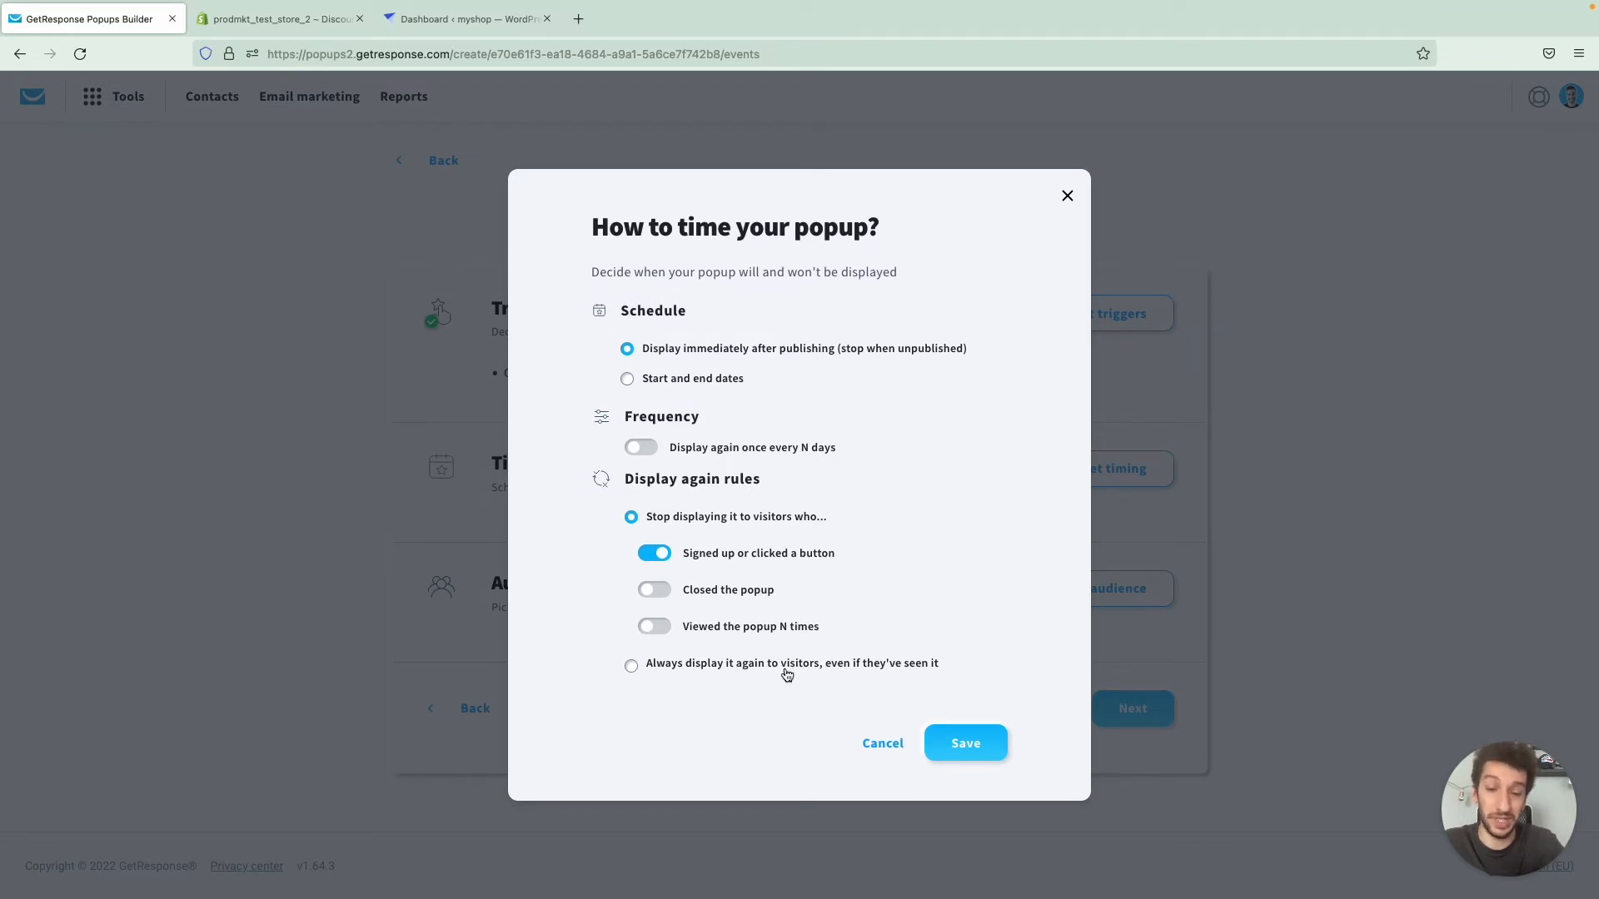
{"action": "left_click", "coordinate": [965, 742]}
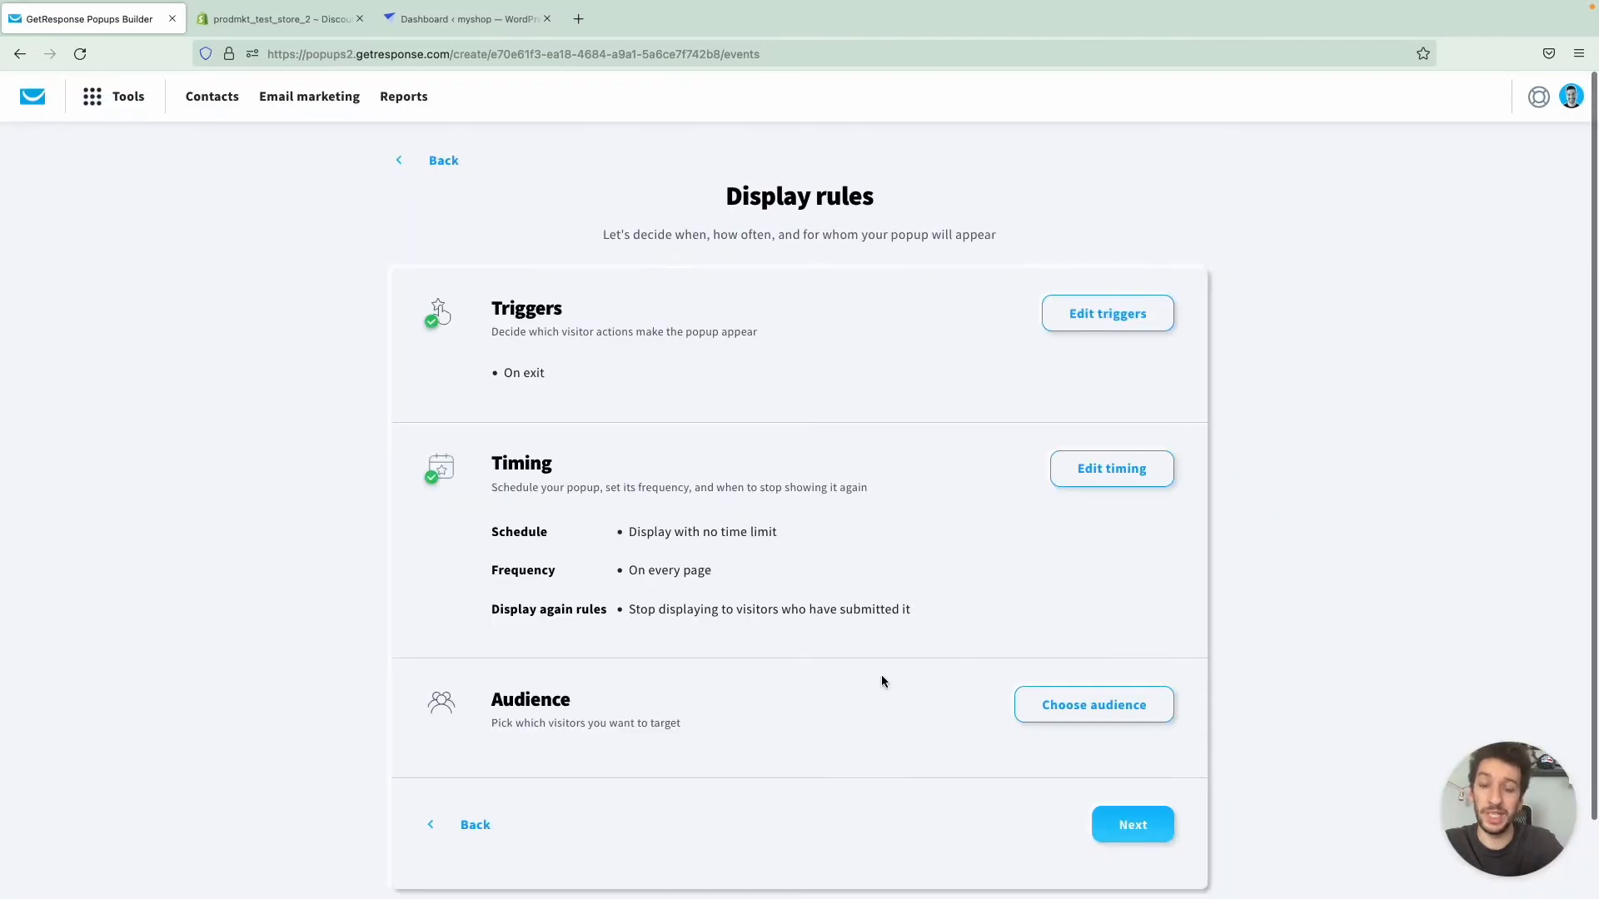
- Save the popup audience as all visitors, all devices and all countries, and continue to the popup's settings
{"action": "scroll", "coordinate": [766, 642], "scroll_direction": "down", "scroll_amount": 2}
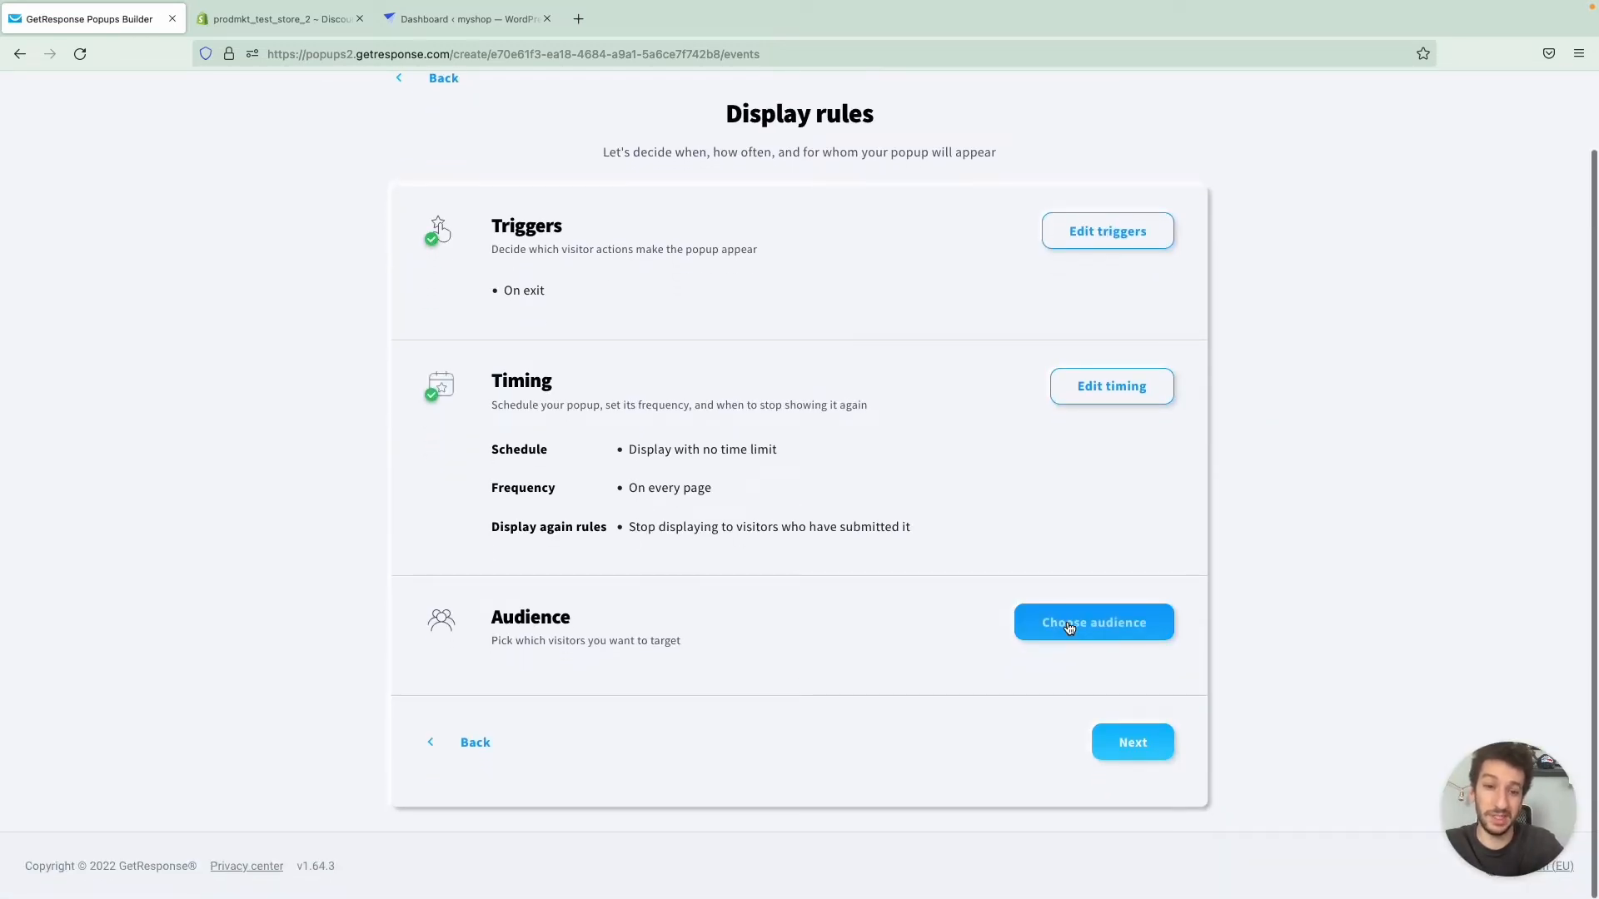
{"action": "left_click", "coordinate": [1068, 625]}
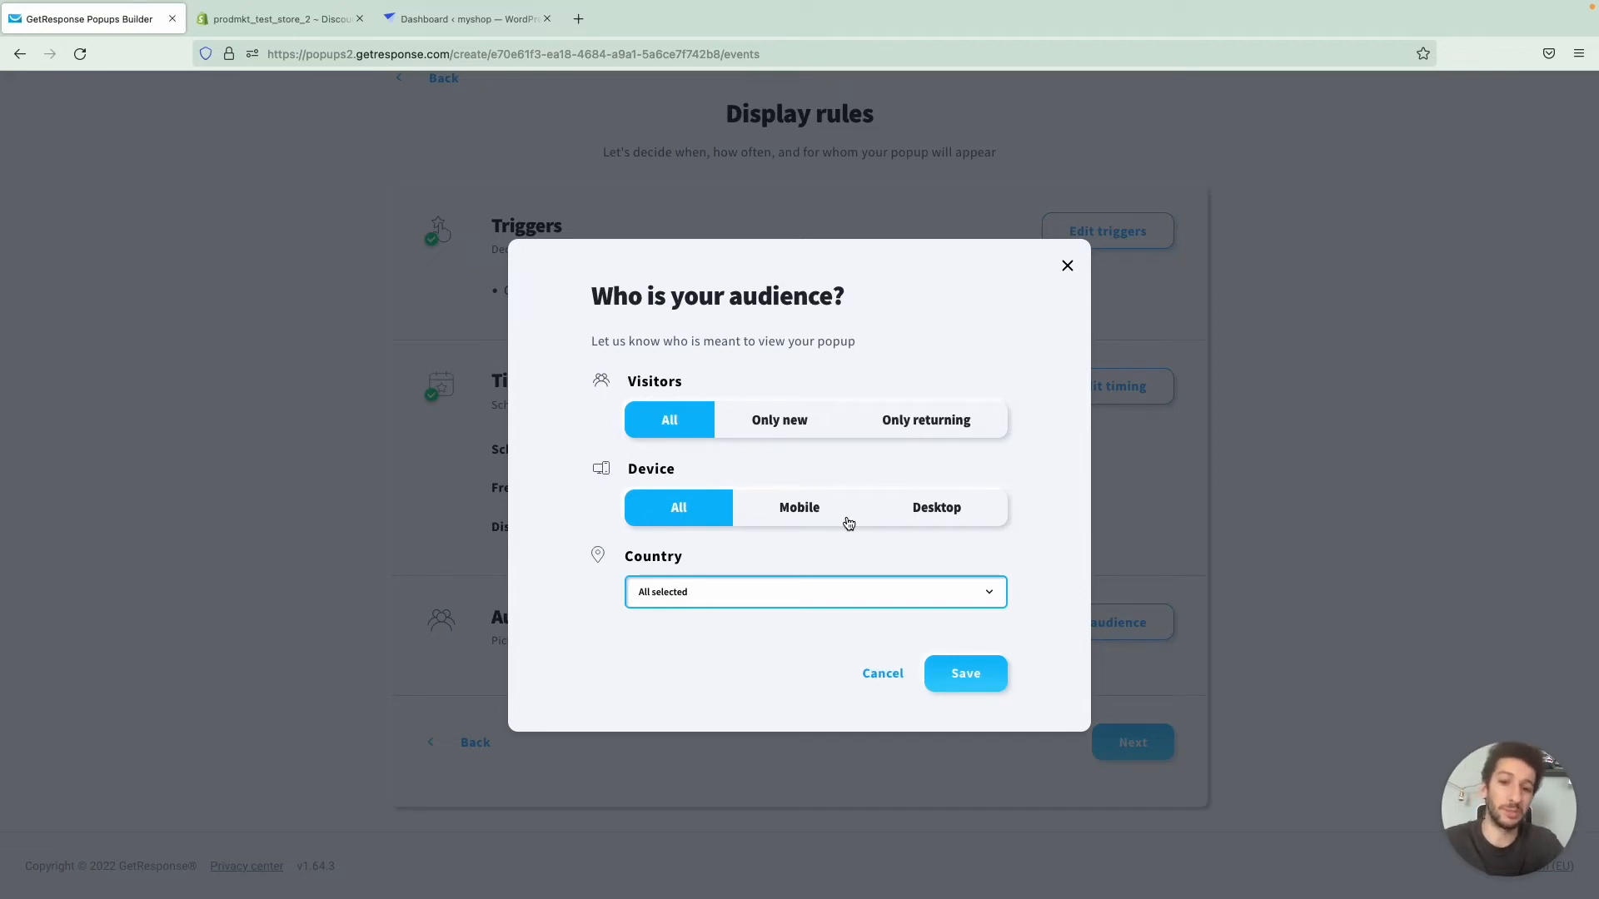
{"action": "left_click", "coordinate": [815, 585]}
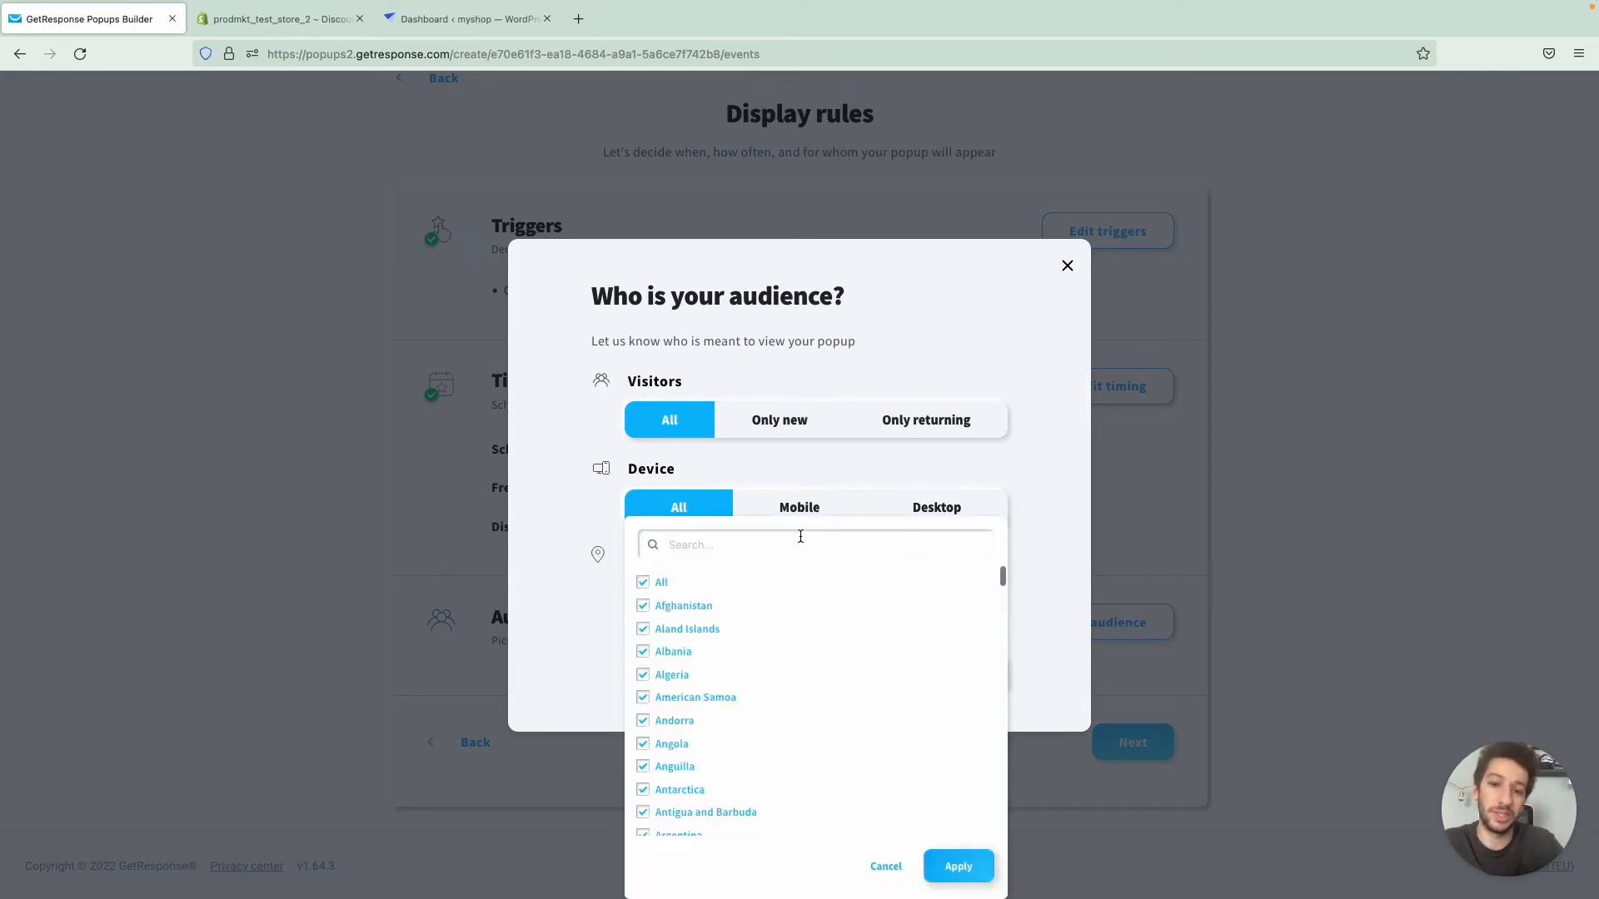
{"action": "left_click", "coordinate": [585, 486]}
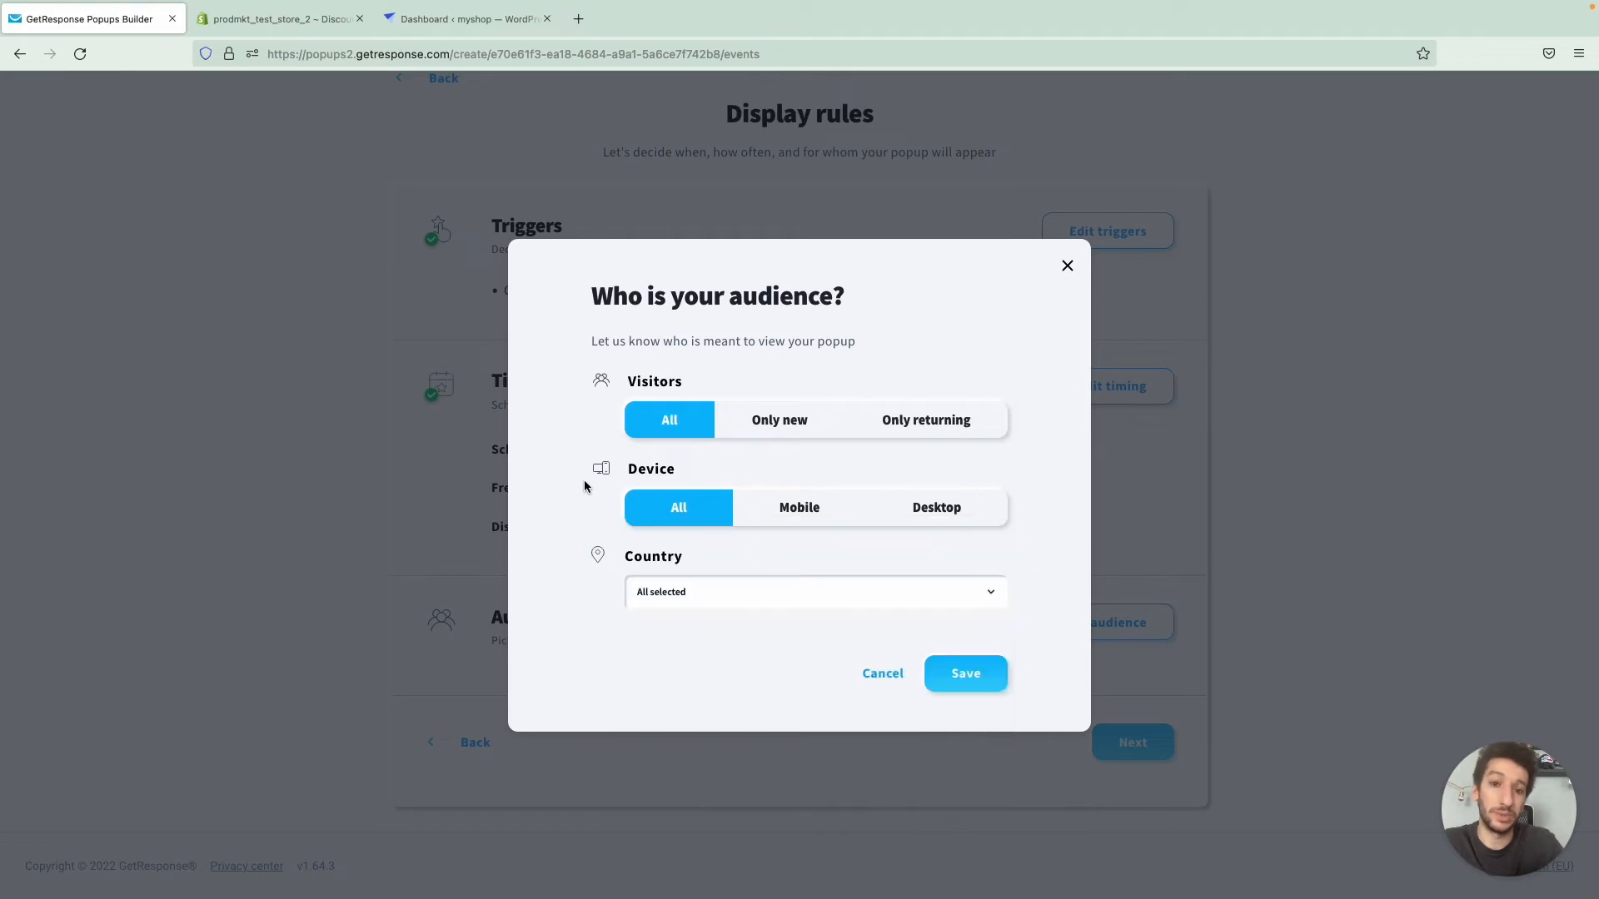
{"action": "left_click", "coordinate": [969, 669]}
{"action": "scroll", "coordinate": [921, 726], "scroll_direction": "down", "scroll_amount": 2}
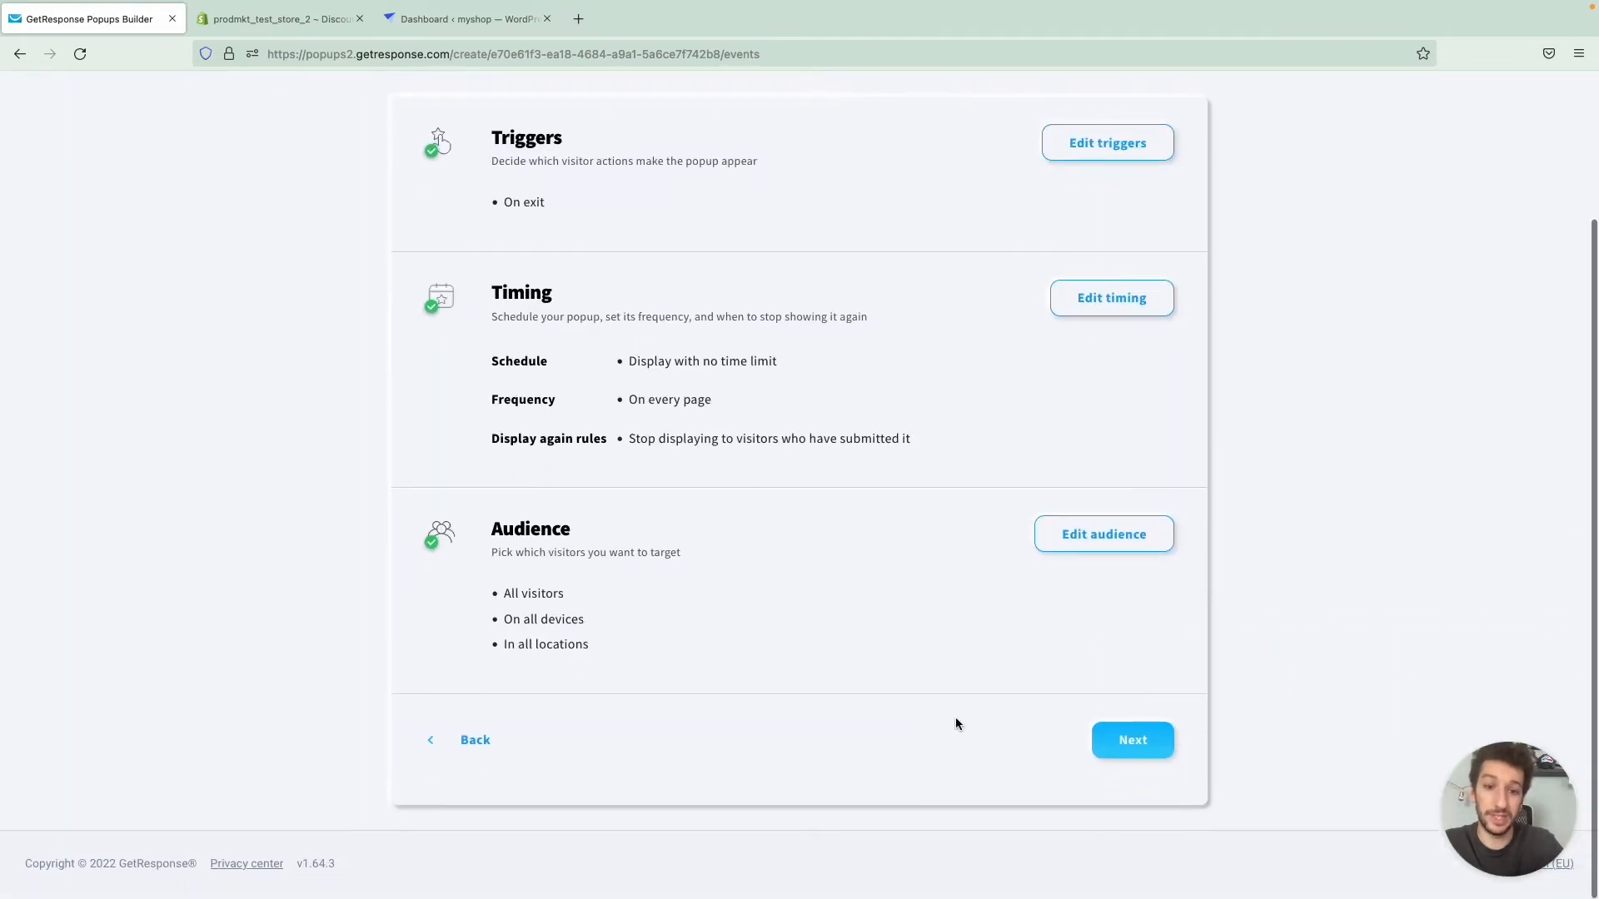
{"action": "left_click", "coordinate": [1132, 742]}
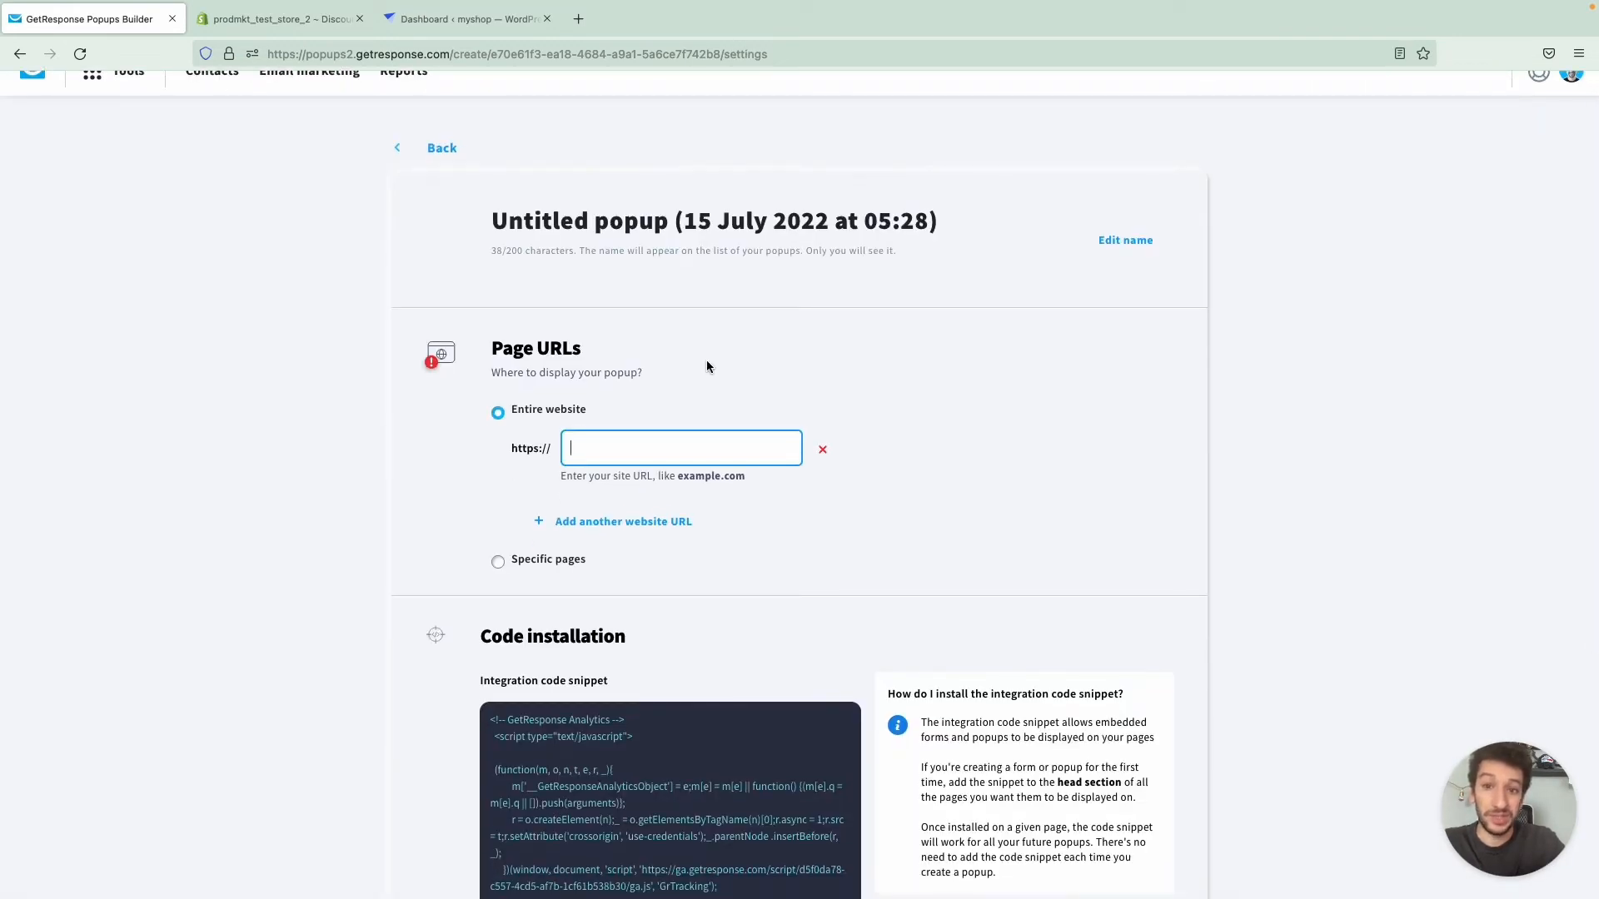
- Rename the popup as "Sign up form (main page)"
{"action": "triple_click", "coordinate": [565, 225]}
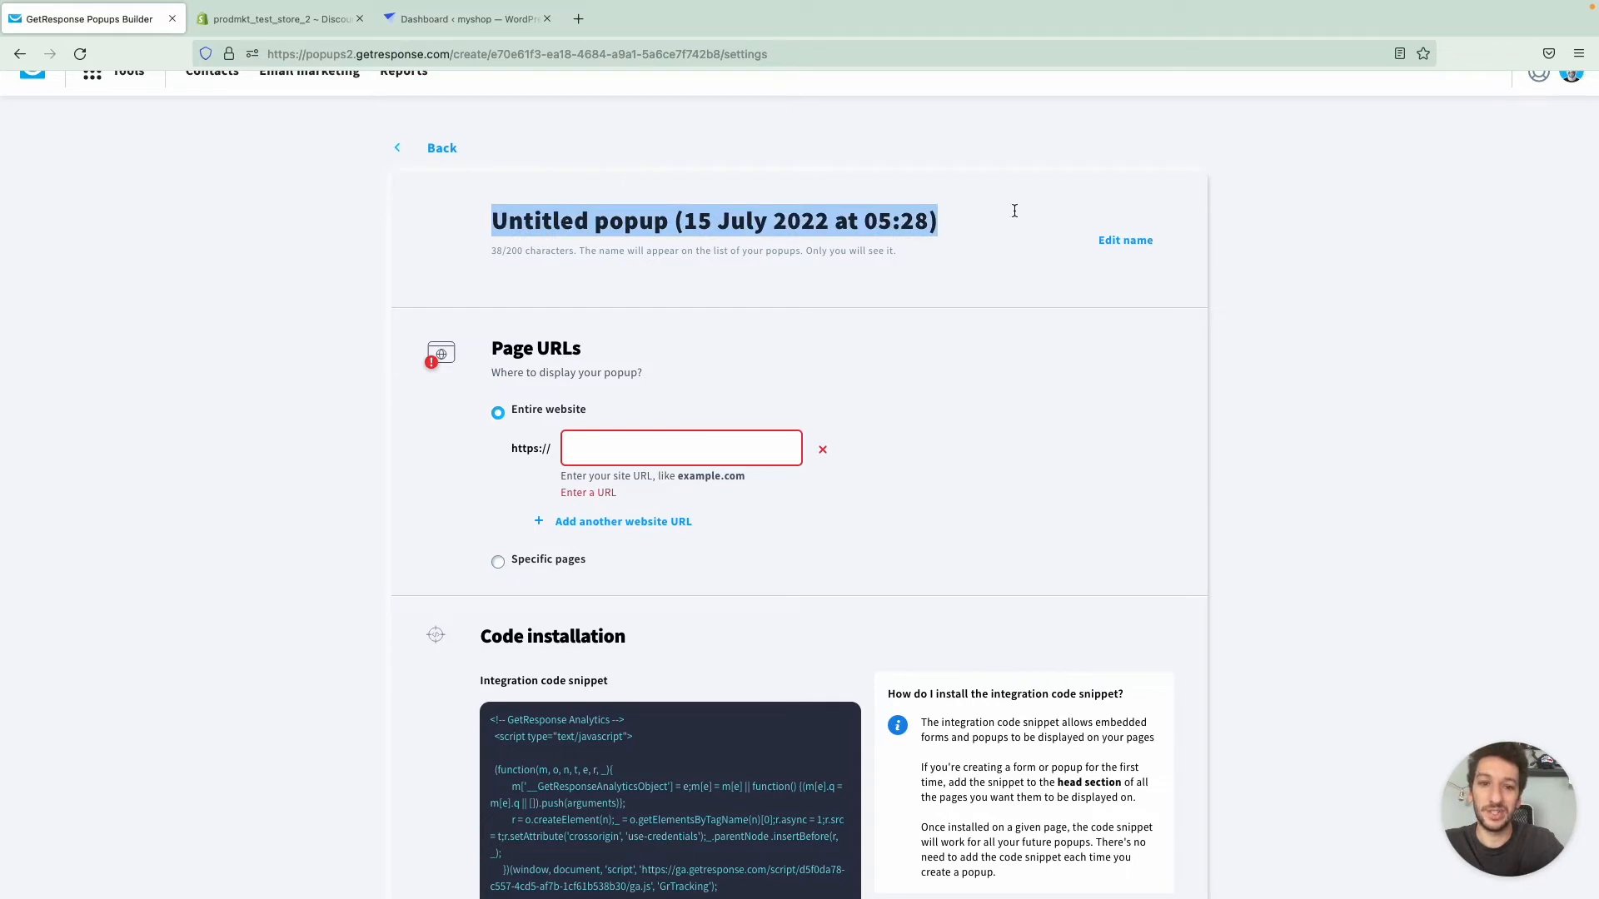
{"action": "left_click_drag", "start_coordinate": [930, 223], "coordinate": [898, 222]}
{"action": "triple_click", "coordinate": [897, 222]}
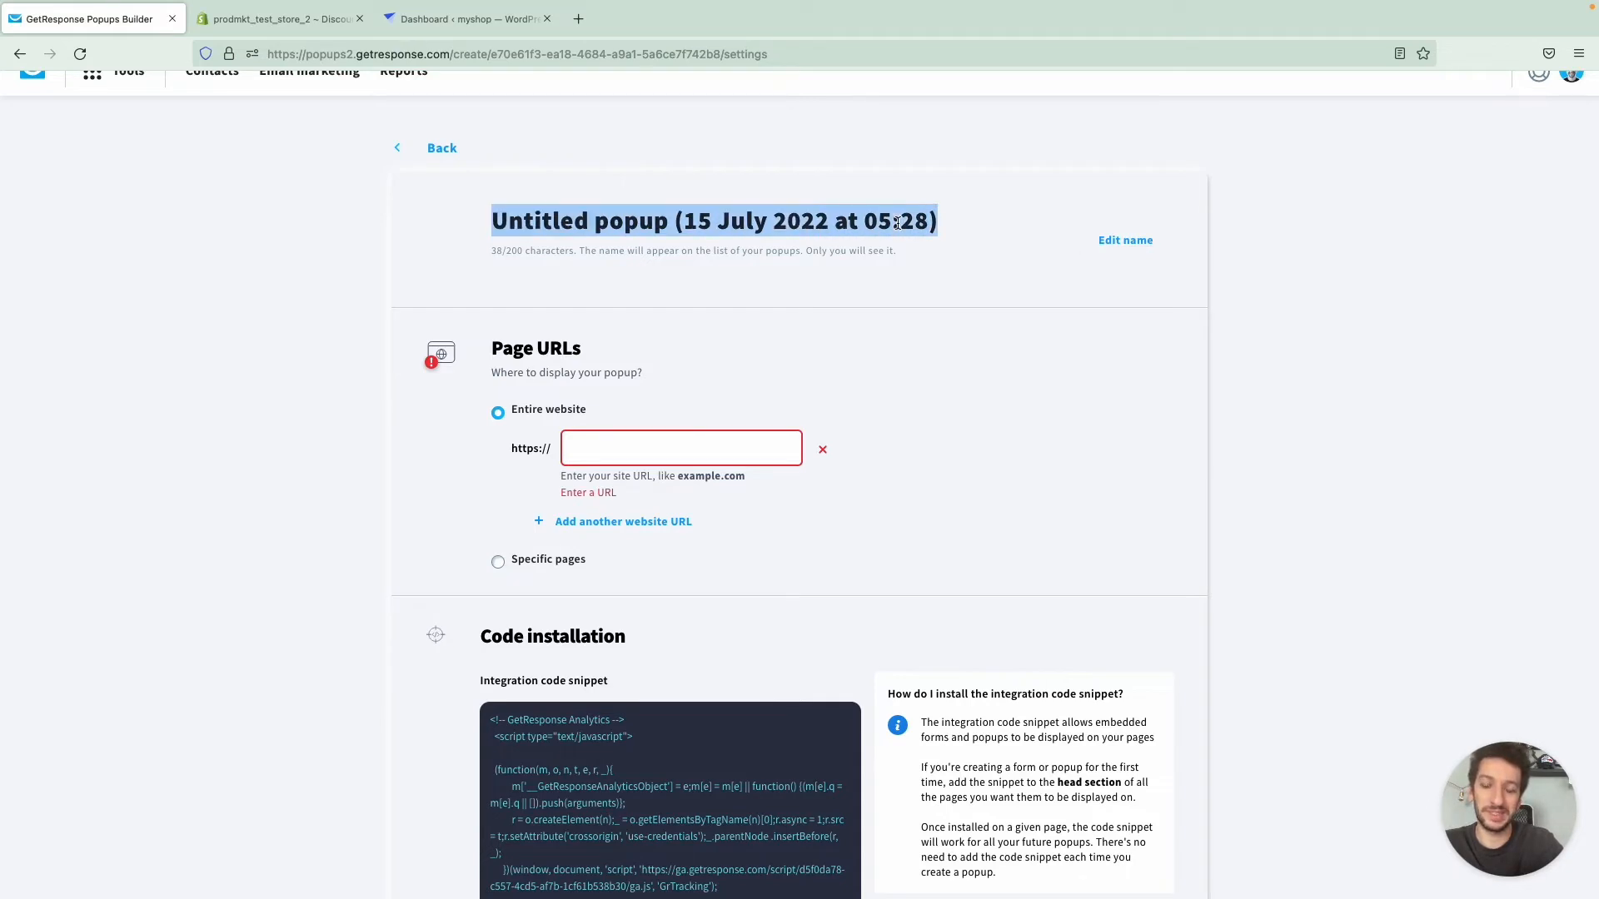
{"action": "type", "text": "Si"}
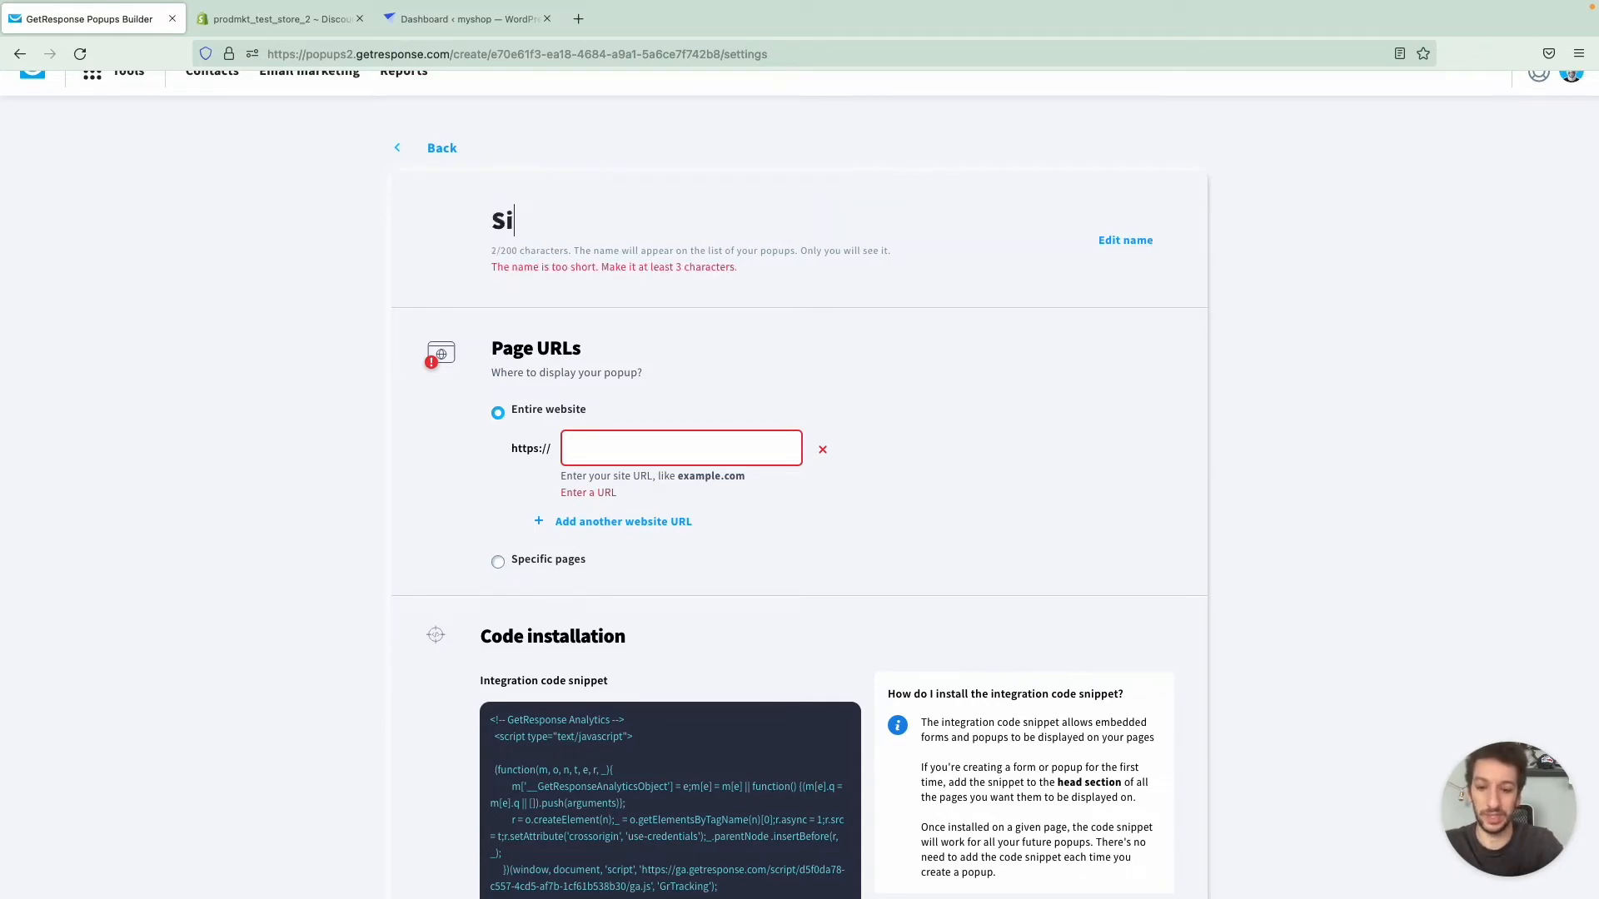
{"action": "type", "text": "gn up form"}
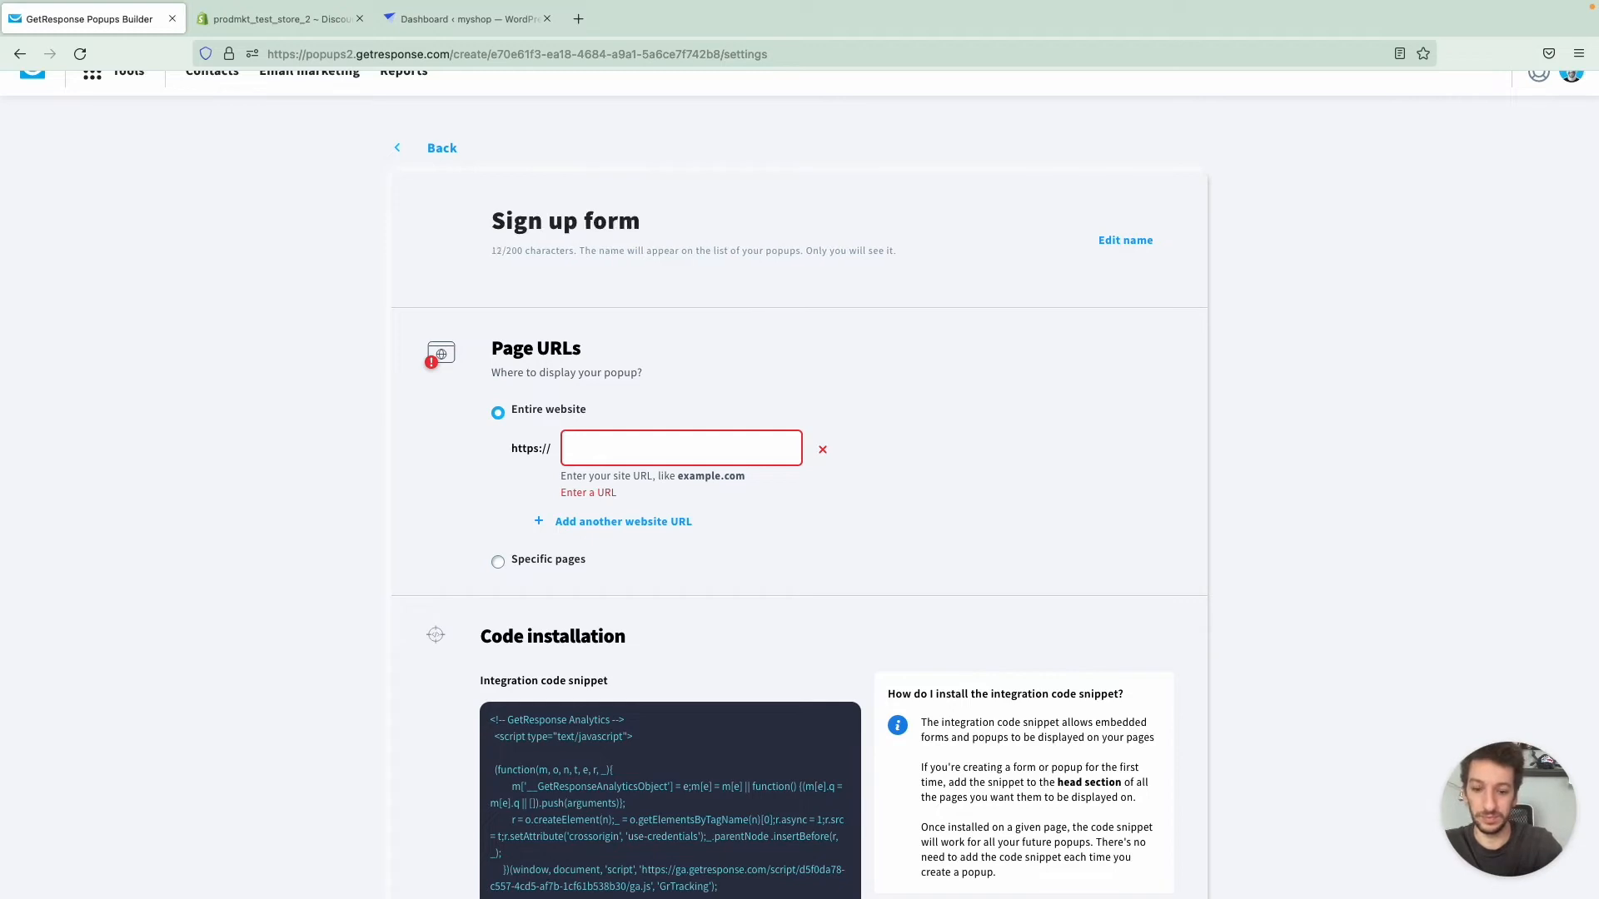
{"action": "type", "text": " (main page)"}
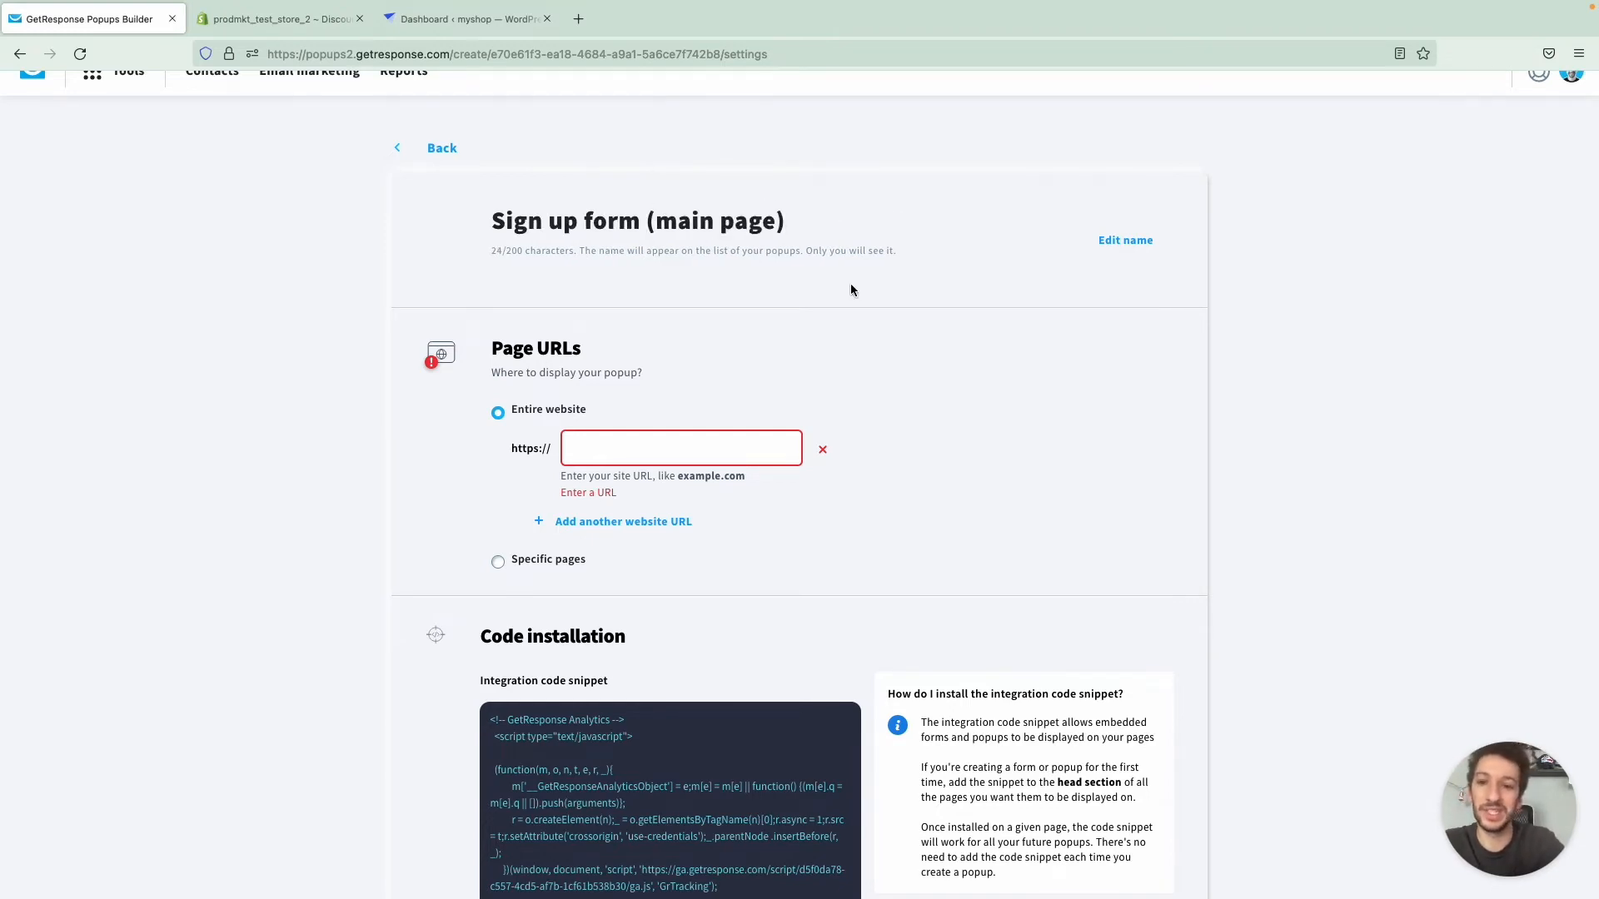
- Try the store's myshopify.com address as the entire-website URL, adding two extra URL rows and removing them
{"action": "scroll", "coordinate": [849, 291], "scroll_direction": "down", "scroll_amount": 1}
{"action": "left_click", "coordinate": [658, 407]}
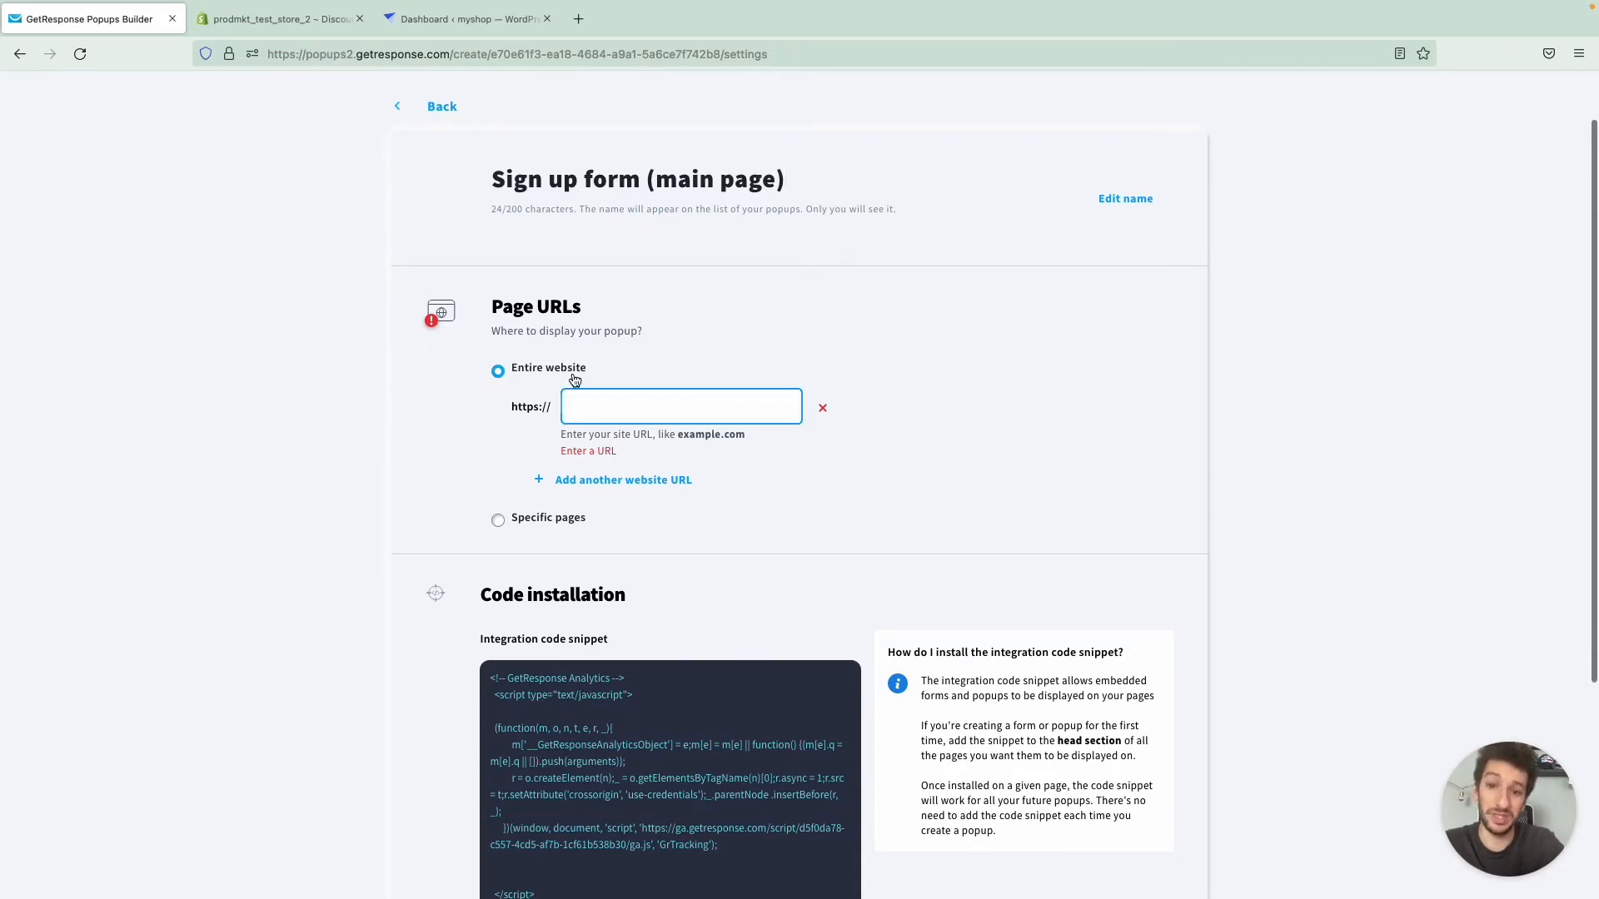
{"action": "key", "text": "super+v"}
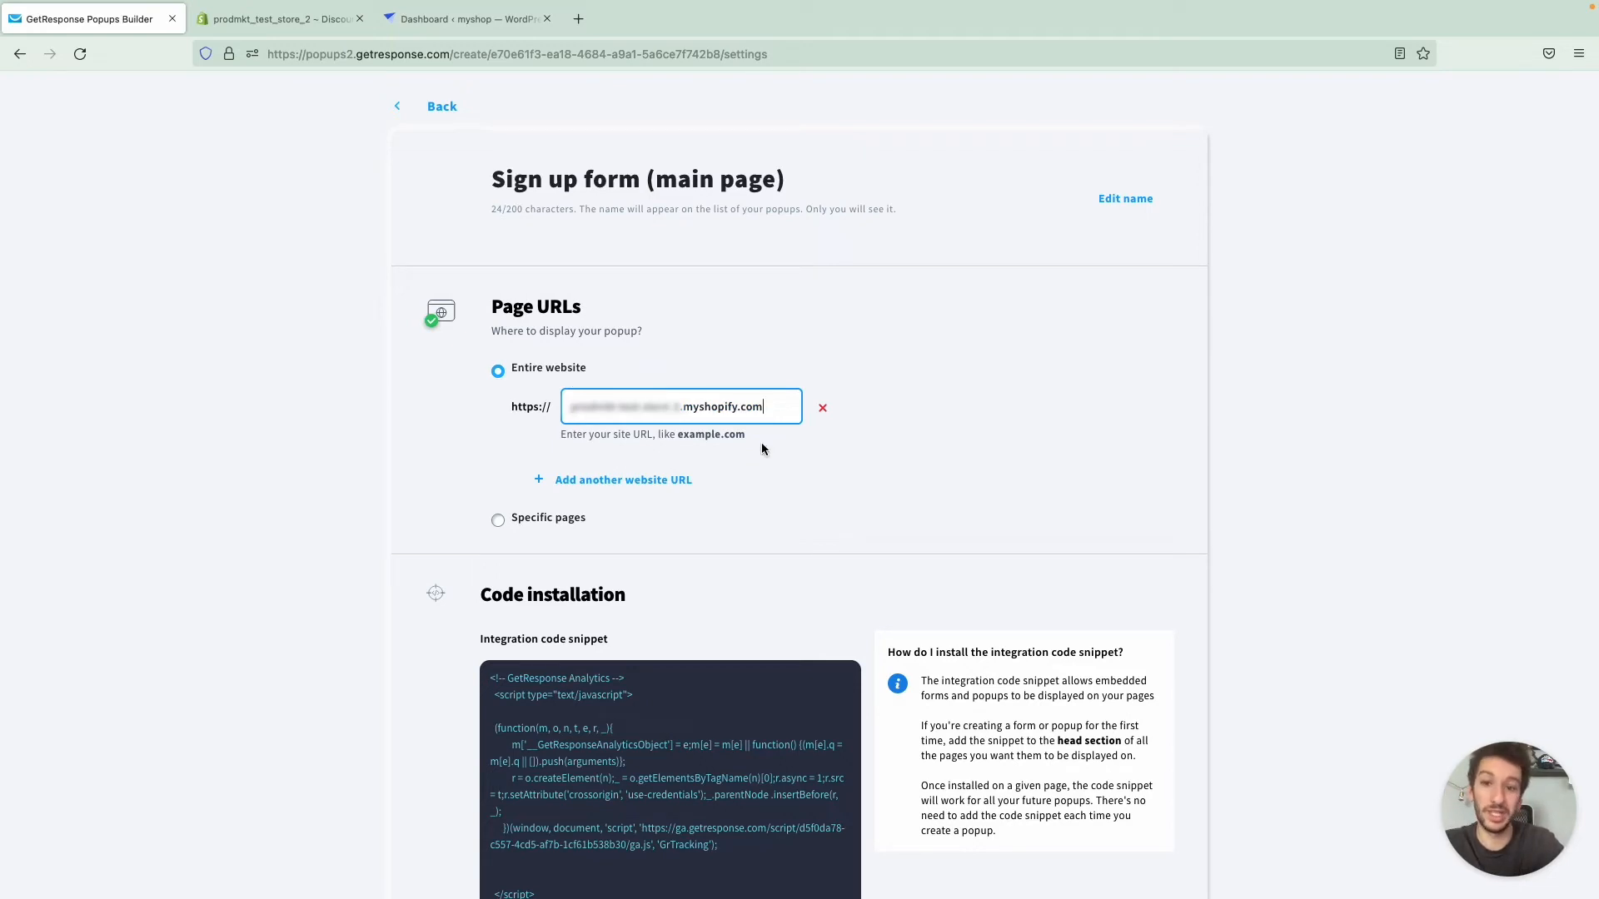
{"action": "left_click", "coordinate": [650, 480]}
{"action": "left_click", "coordinate": [658, 555]}
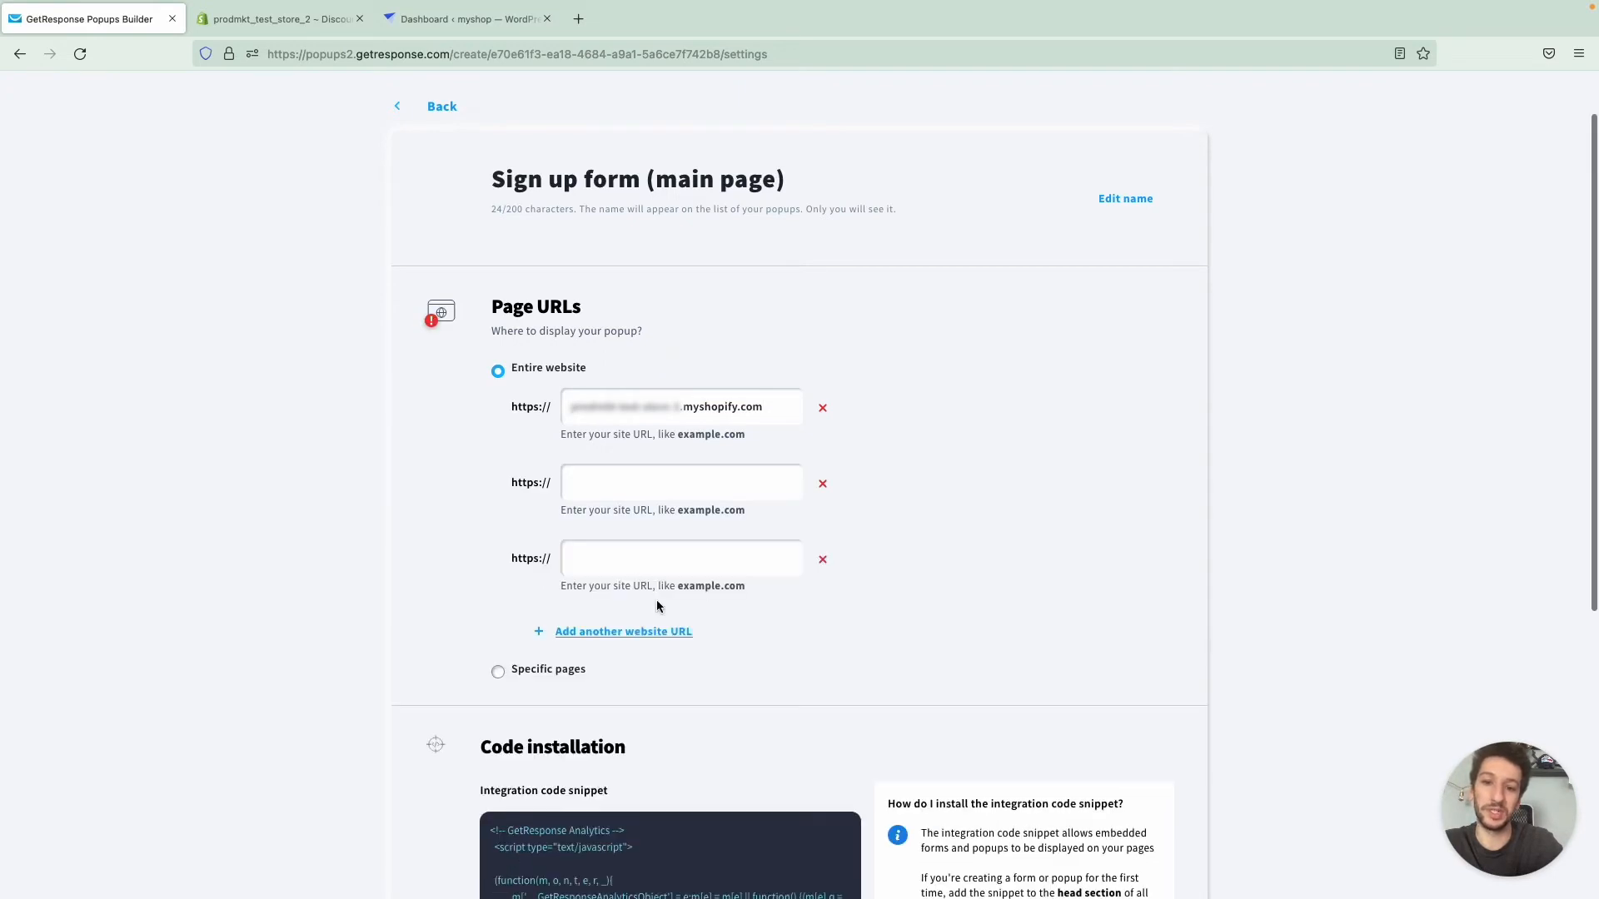
{"action": "left_click", "coordinate": [823, 559]}
{"action": "left_click", "coordinate": [823, 483]}
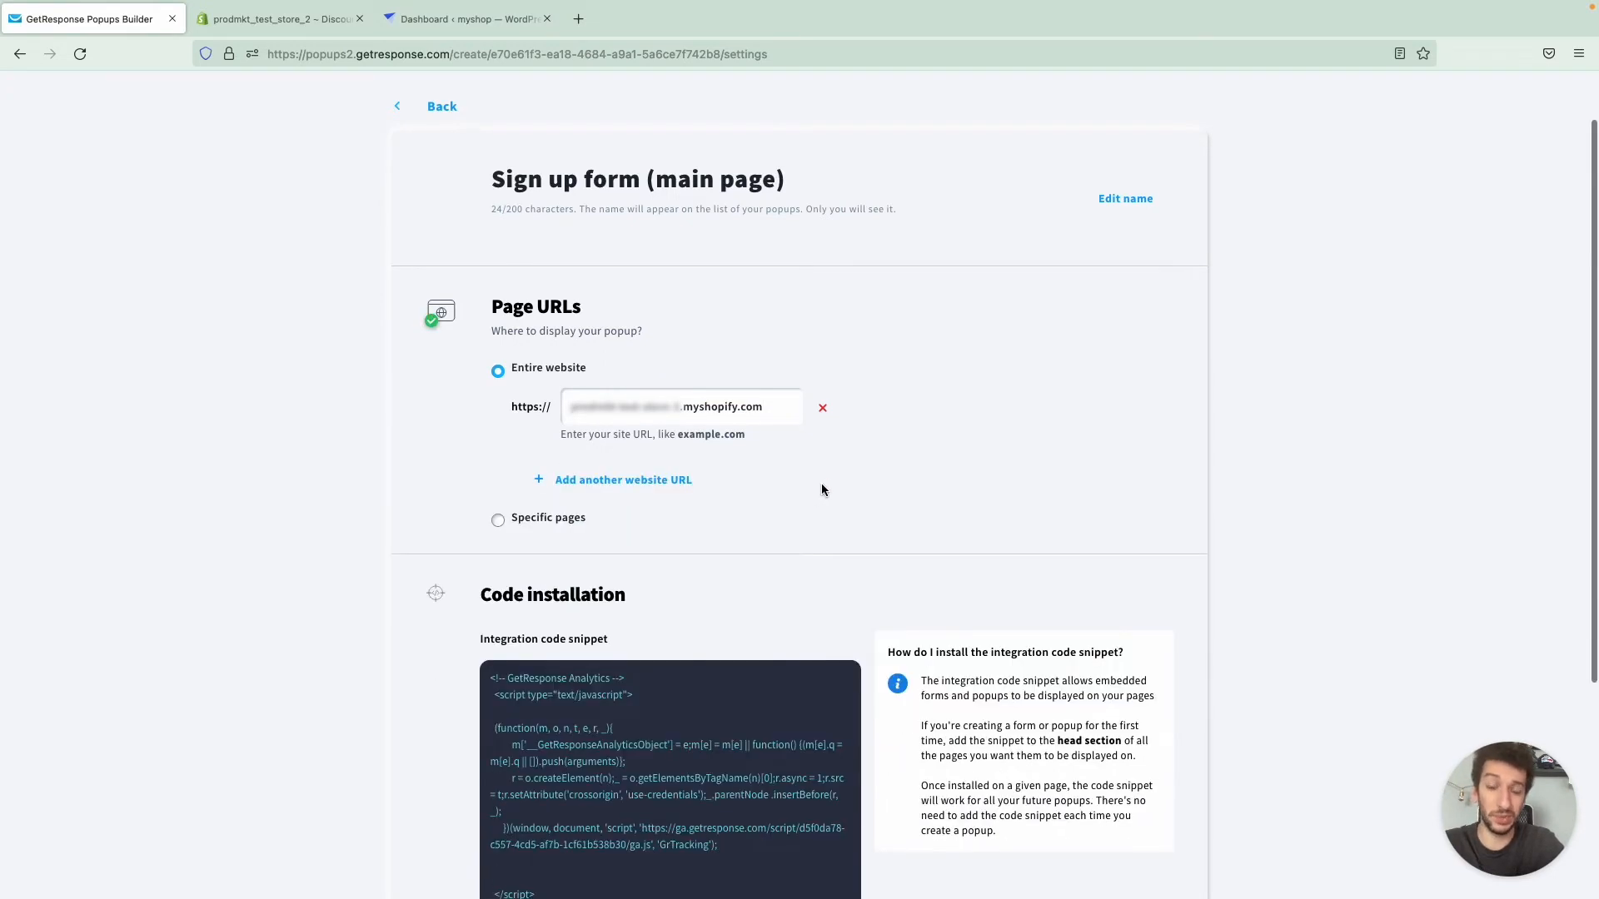
- Try limiting the popup to specific pages whose URL is the store's myshopify.com address followed by /blog
{"action": "left_click", "coordinate": [567, 528]}
{"action": "left_click", "coordinate": [666, 446]}
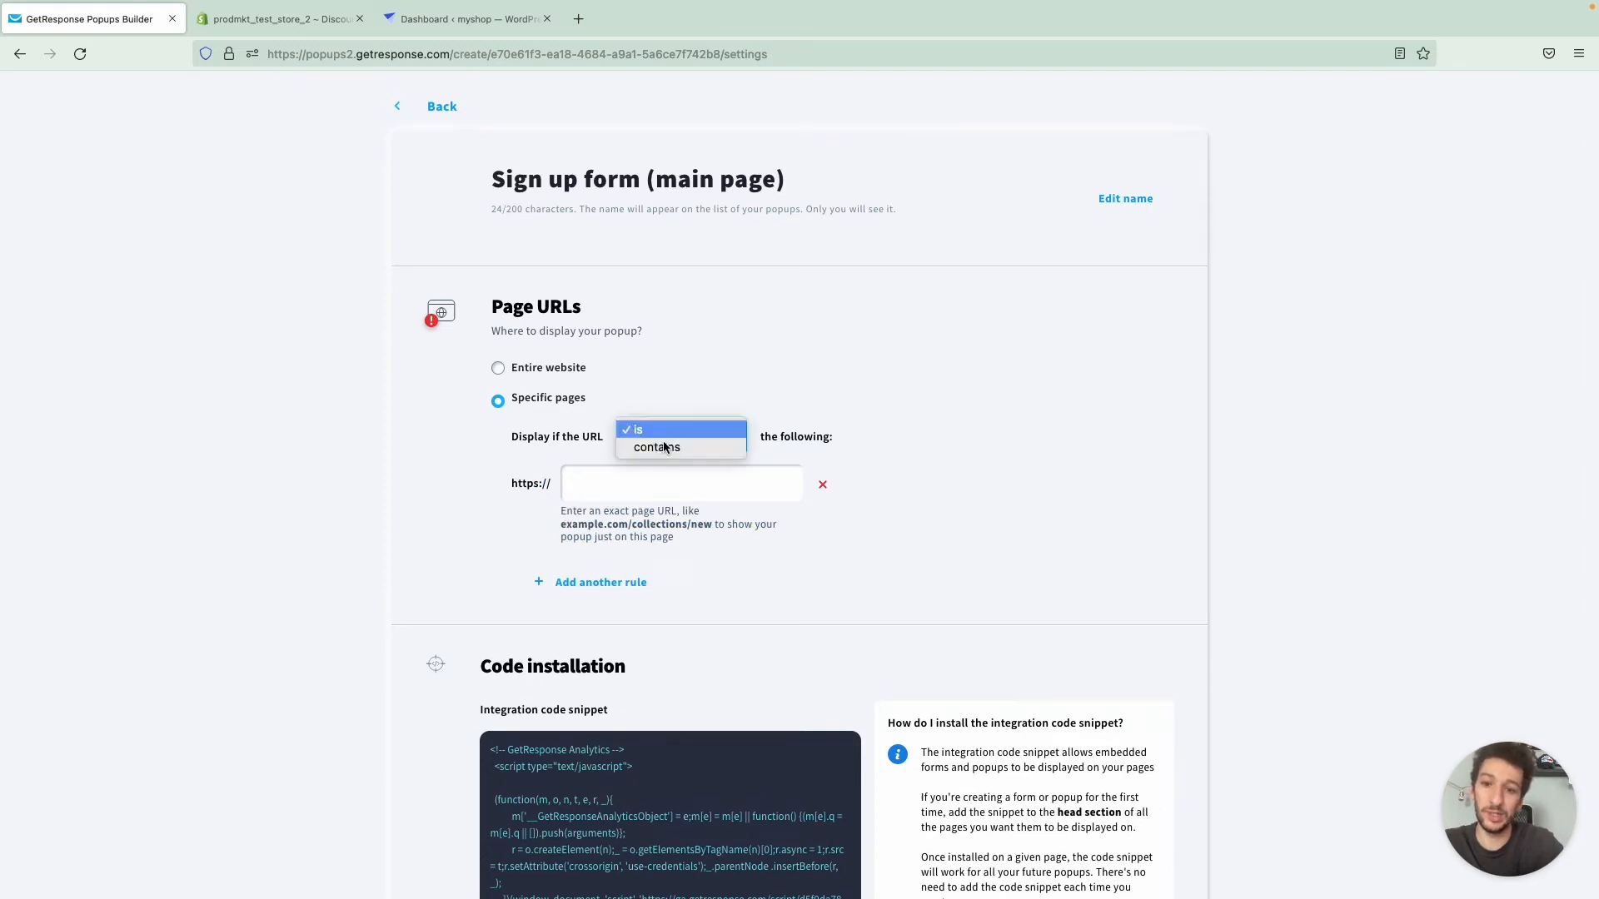
{"action": "left_click", "coordinate": [648, 457]}
{"action": "left_click", "coordinate": [638, 475]}
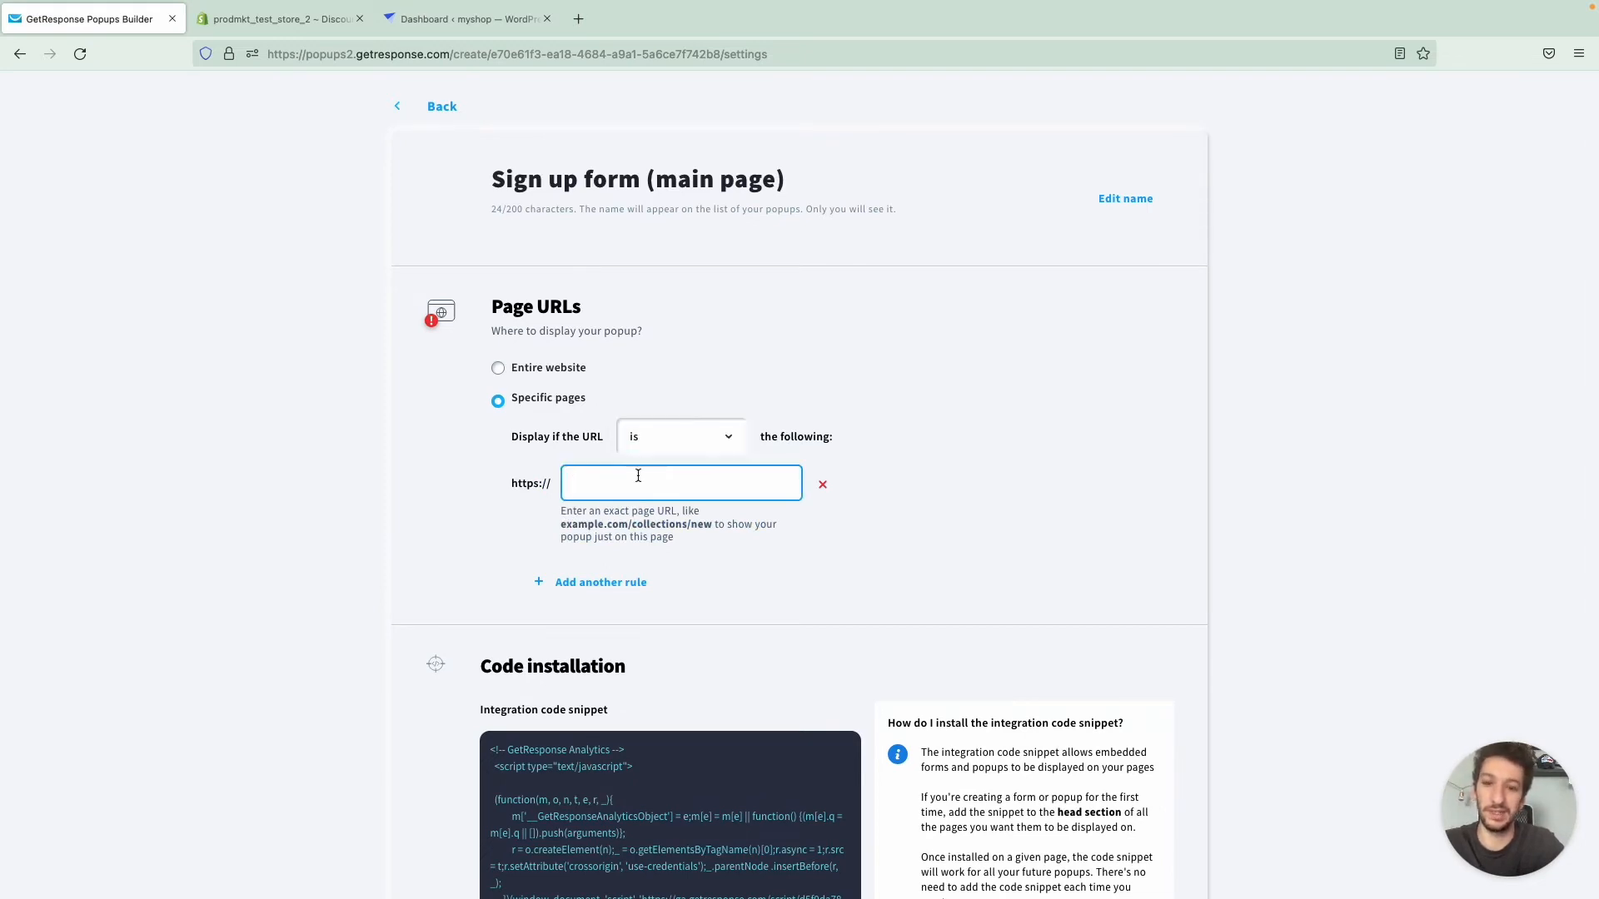
{"action": "type", "text": "prodmkt-test-store-2.myshopify.com"}
{"action": "type", "text": "/"}
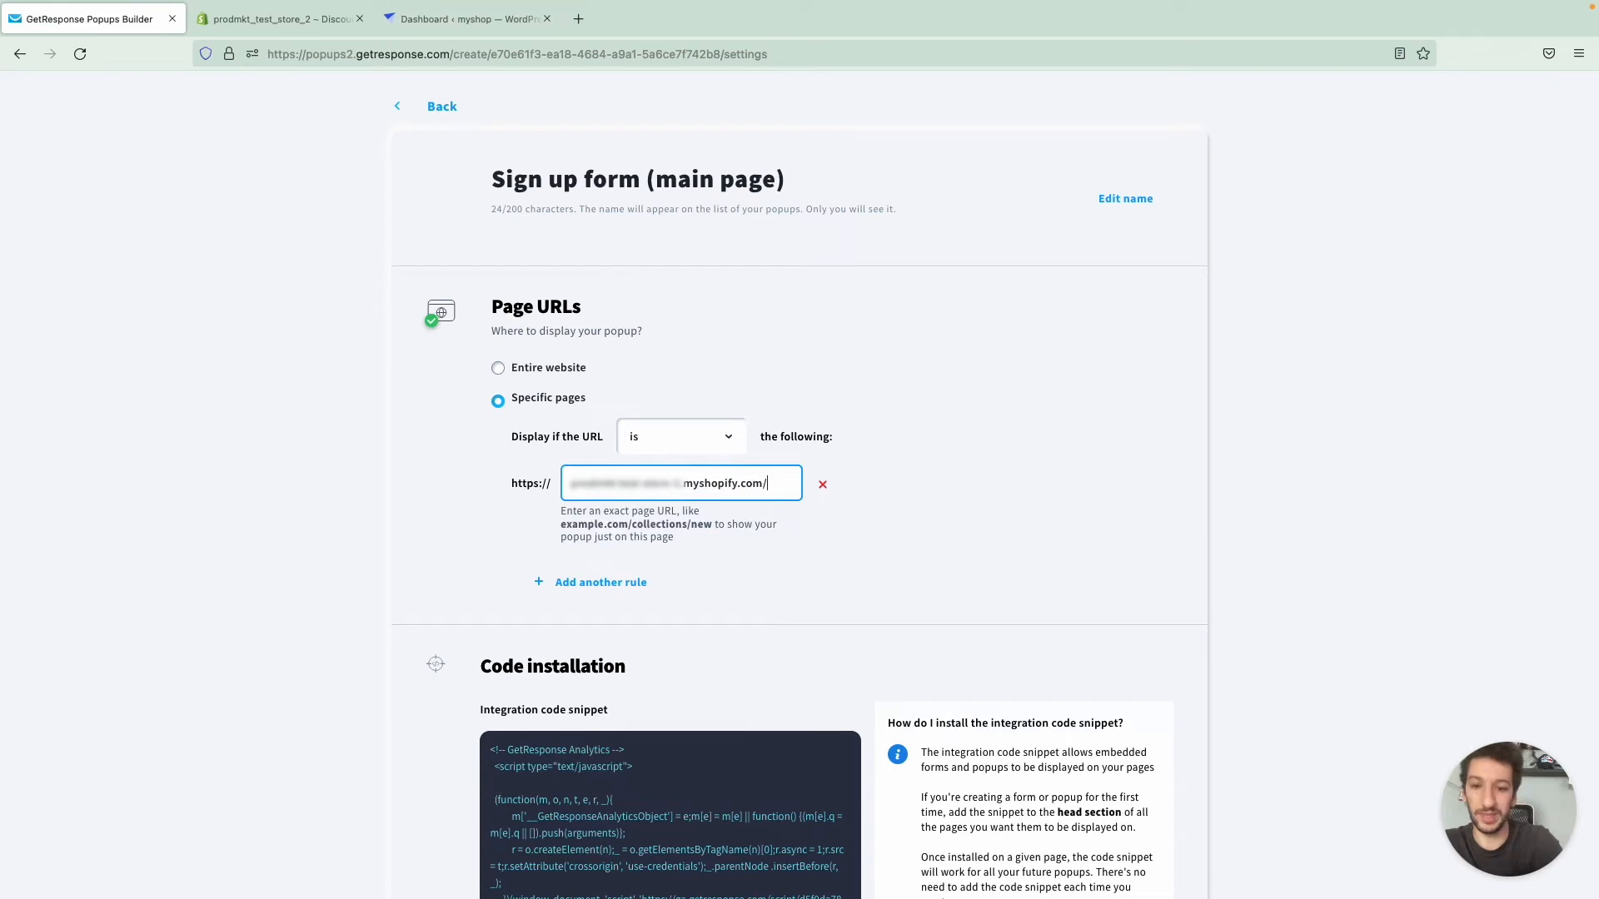
{"action": "type", "text": "blog"}
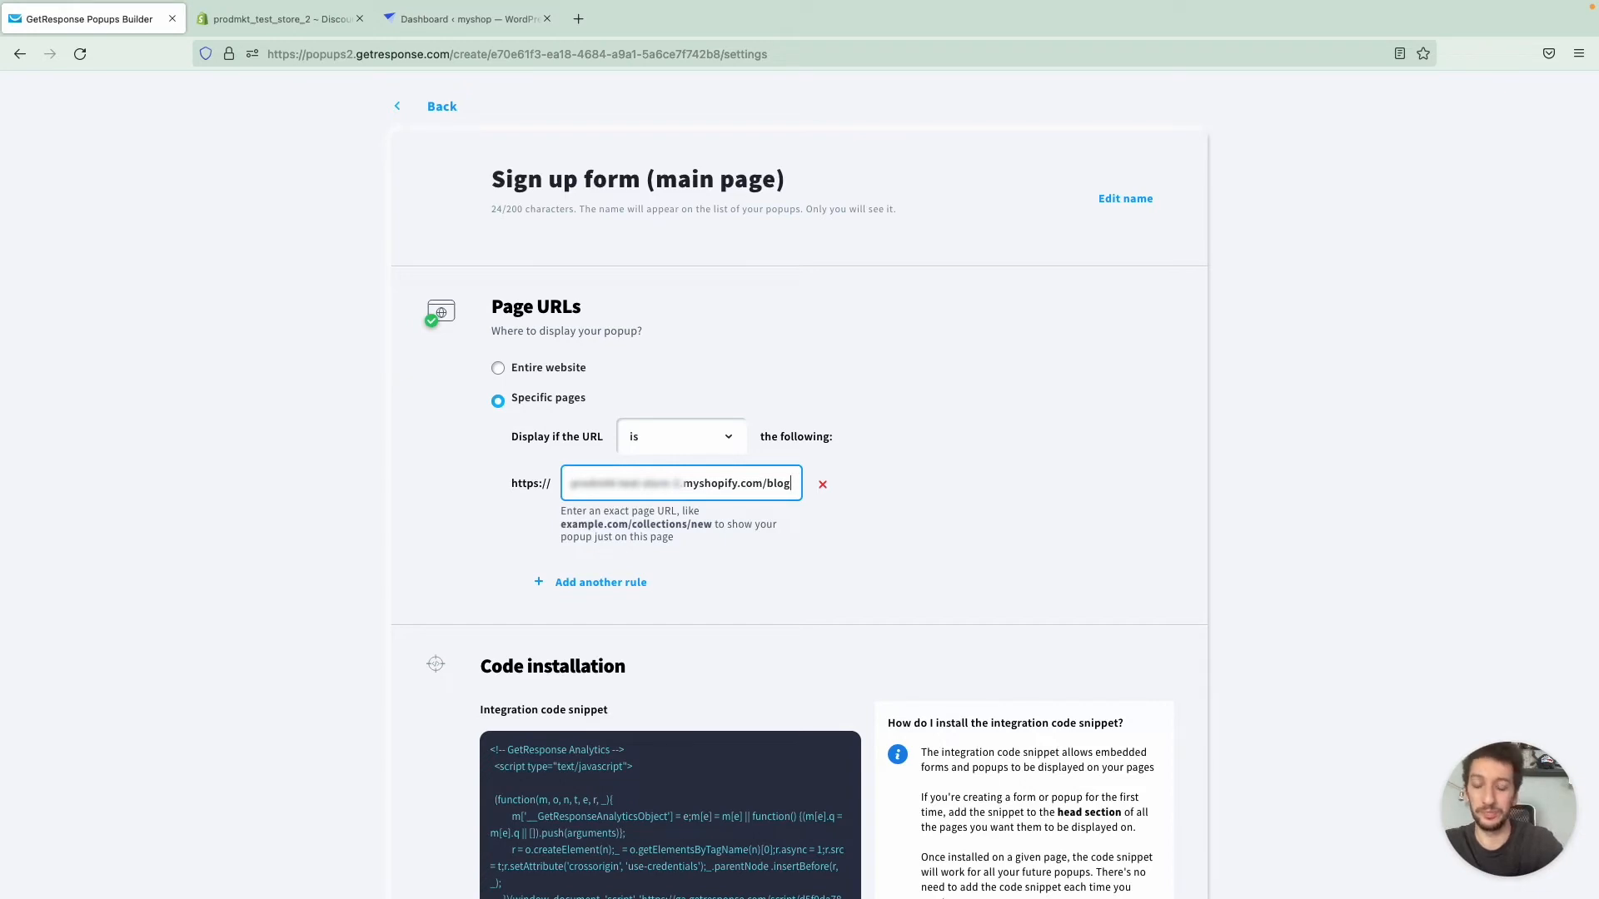
- Display the popup on the entire website, using the store's myshopify.com address as its URL
{"action": "left_click", "coordinate": [534, 370]}
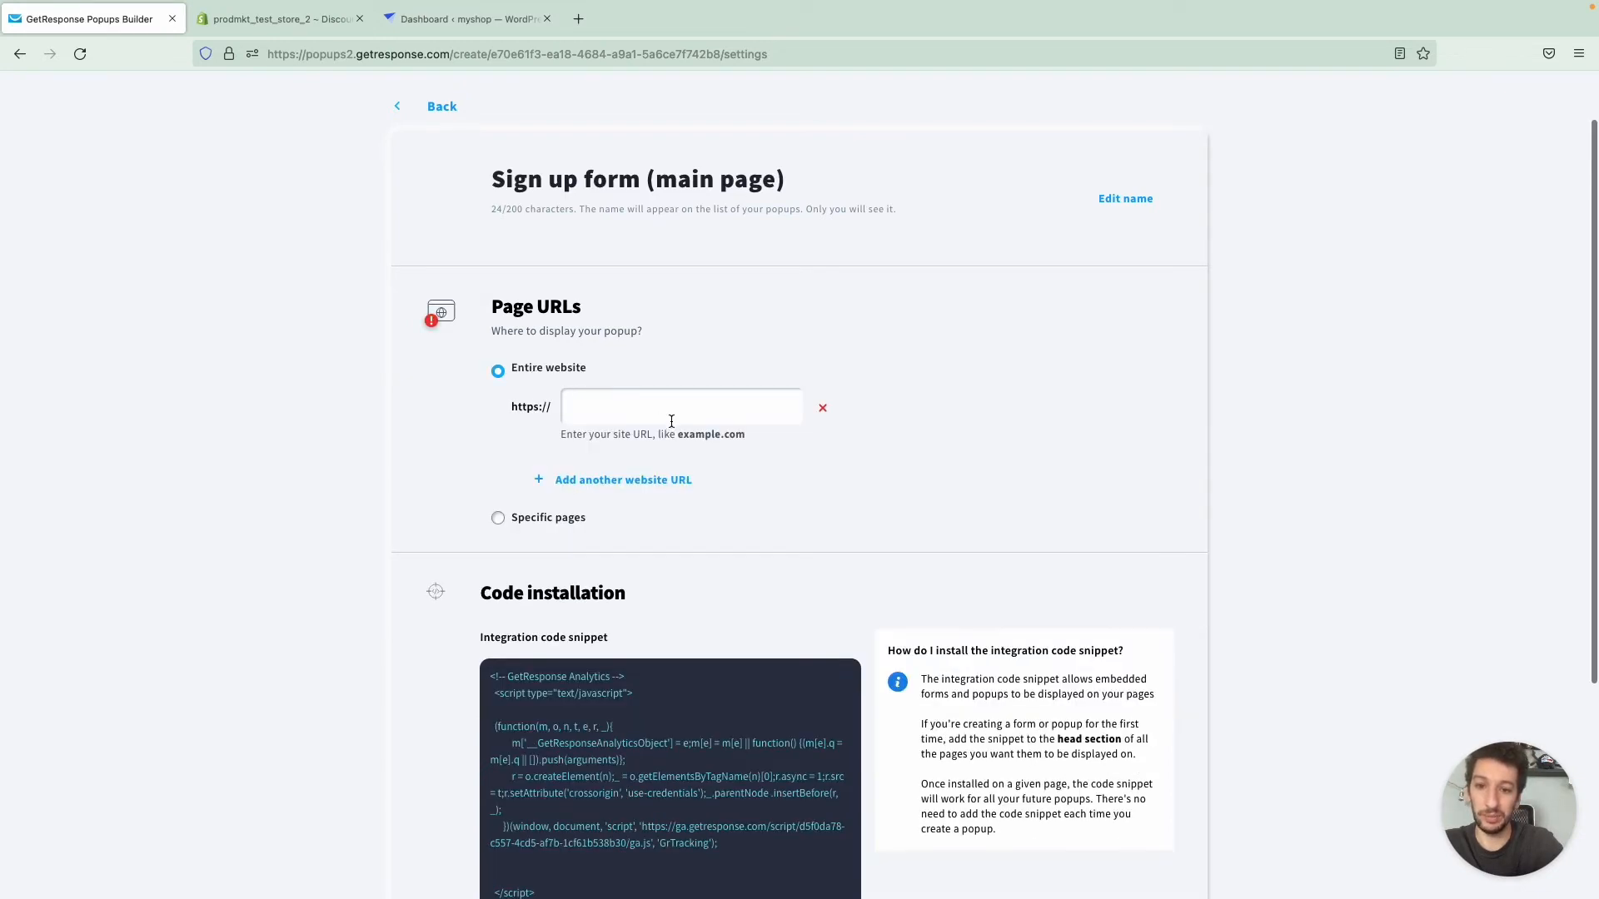
{"action": "left_click", "coordinate": [672, 421]}
{"action": "key", "text": "ctrl+v"}
{"action": "left_click", "coordinate": [994, 370]}
- Copy the popup's integration code snippet and open the Botiga theme's header.php in the WordPress theme file editor
{"action": "scroll", "coordinate": [994, 370], "scroll_direction": "down", "scroll_amount": 4}
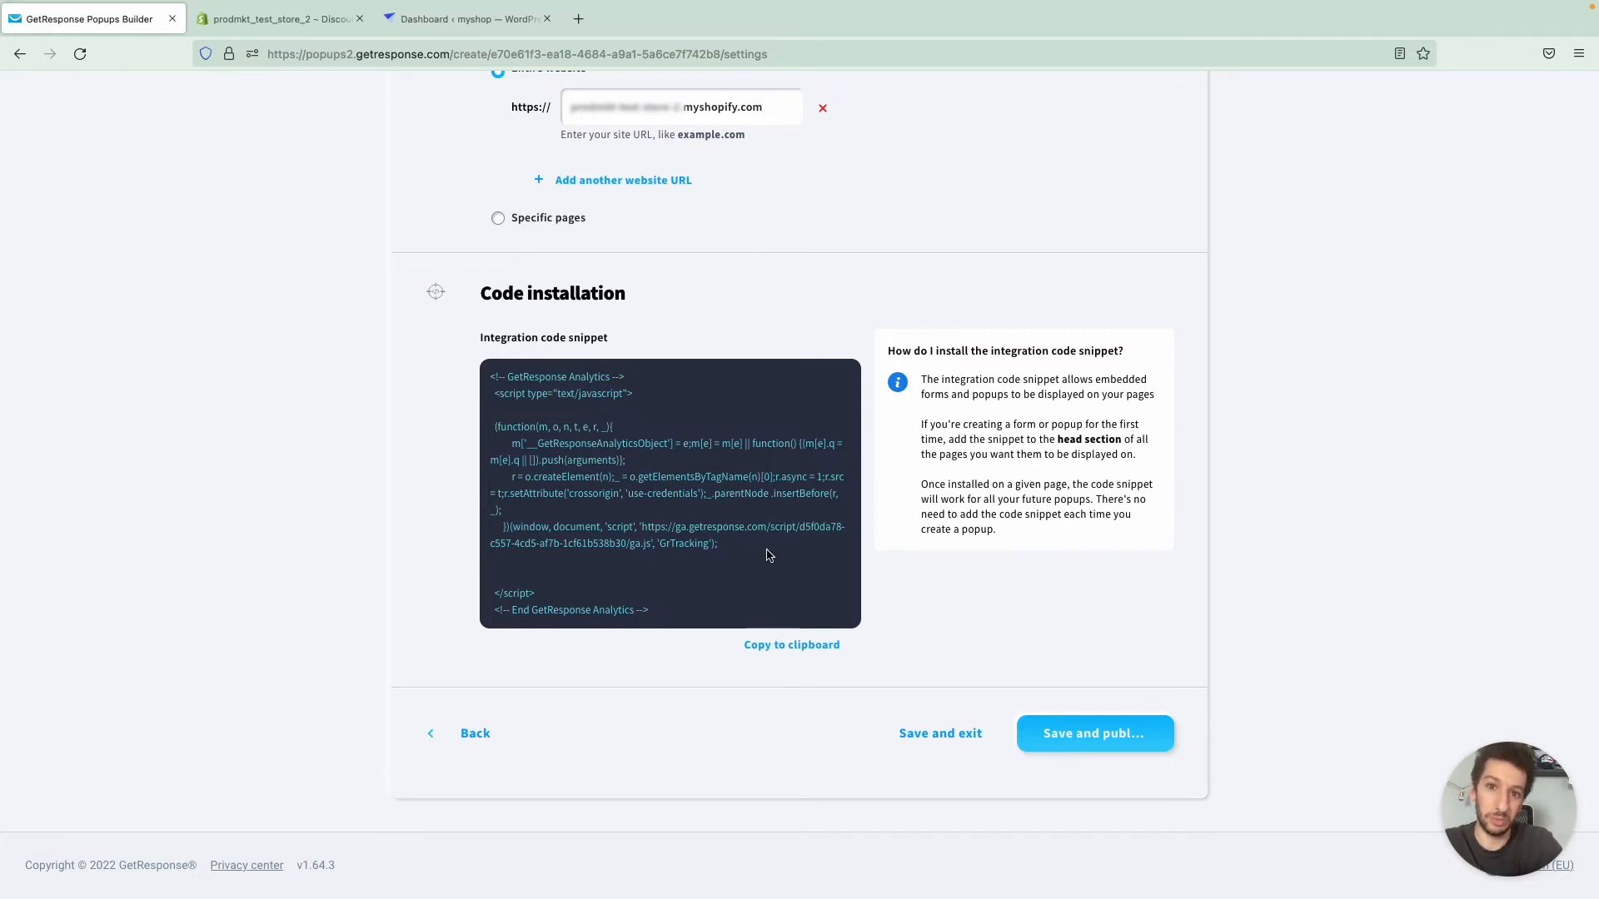
{"action": "left_click", "coordinate": [787, 646]}
{"action": "key", "text": "ctrl+Tab"}
{"action": "key", "text": "ctrl+Tab"}
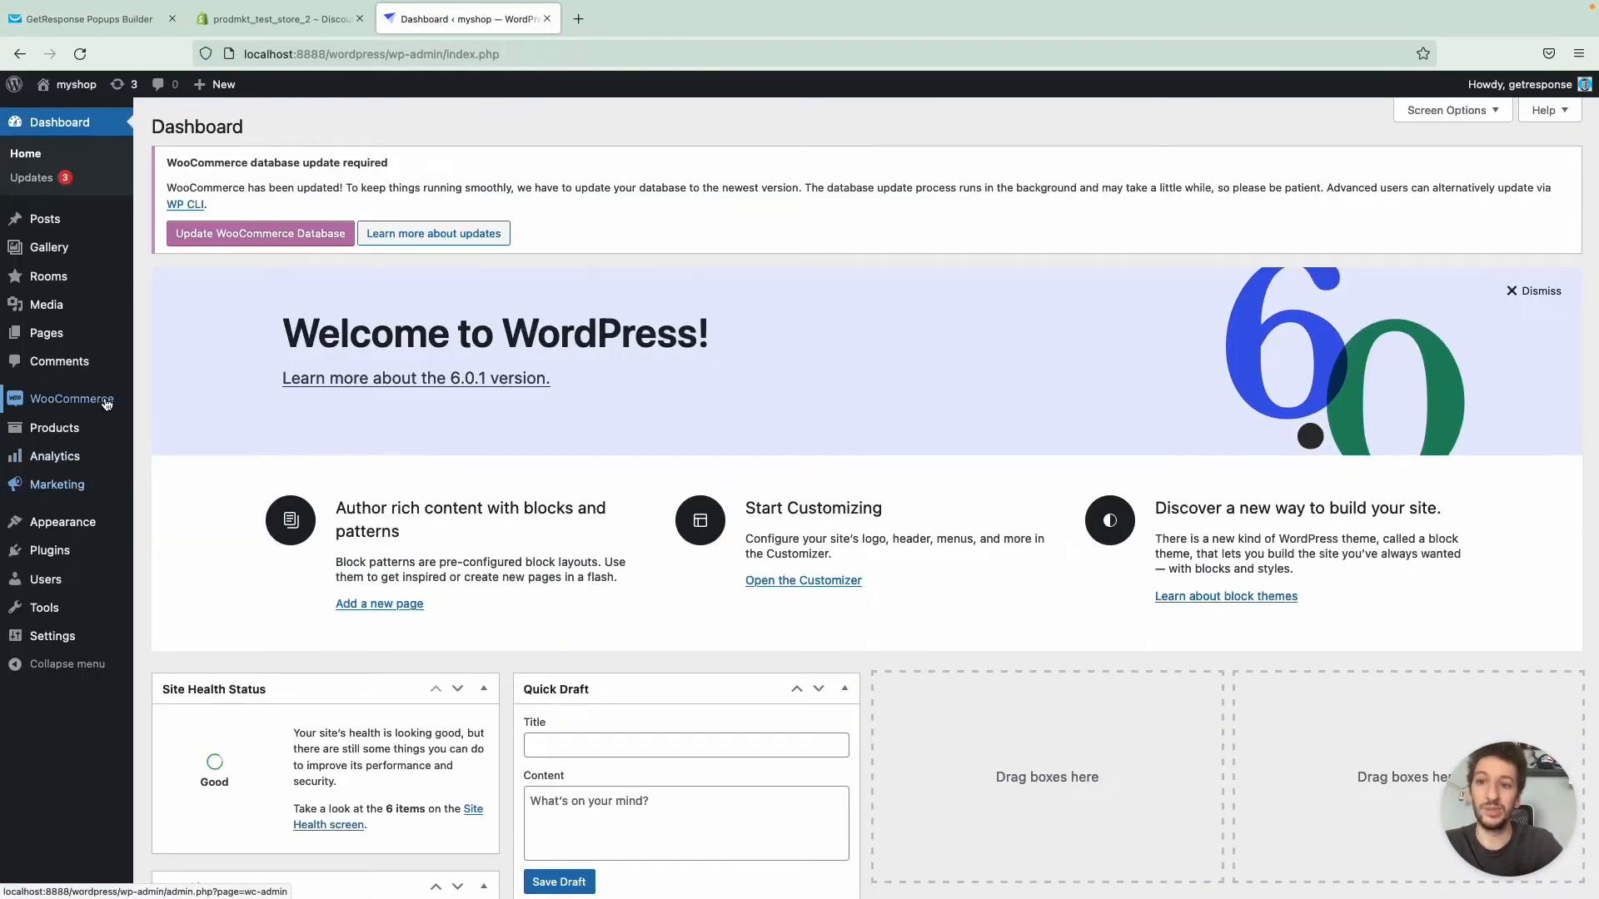
{"action": "mouse_move", "coordinate": [83, 521]}
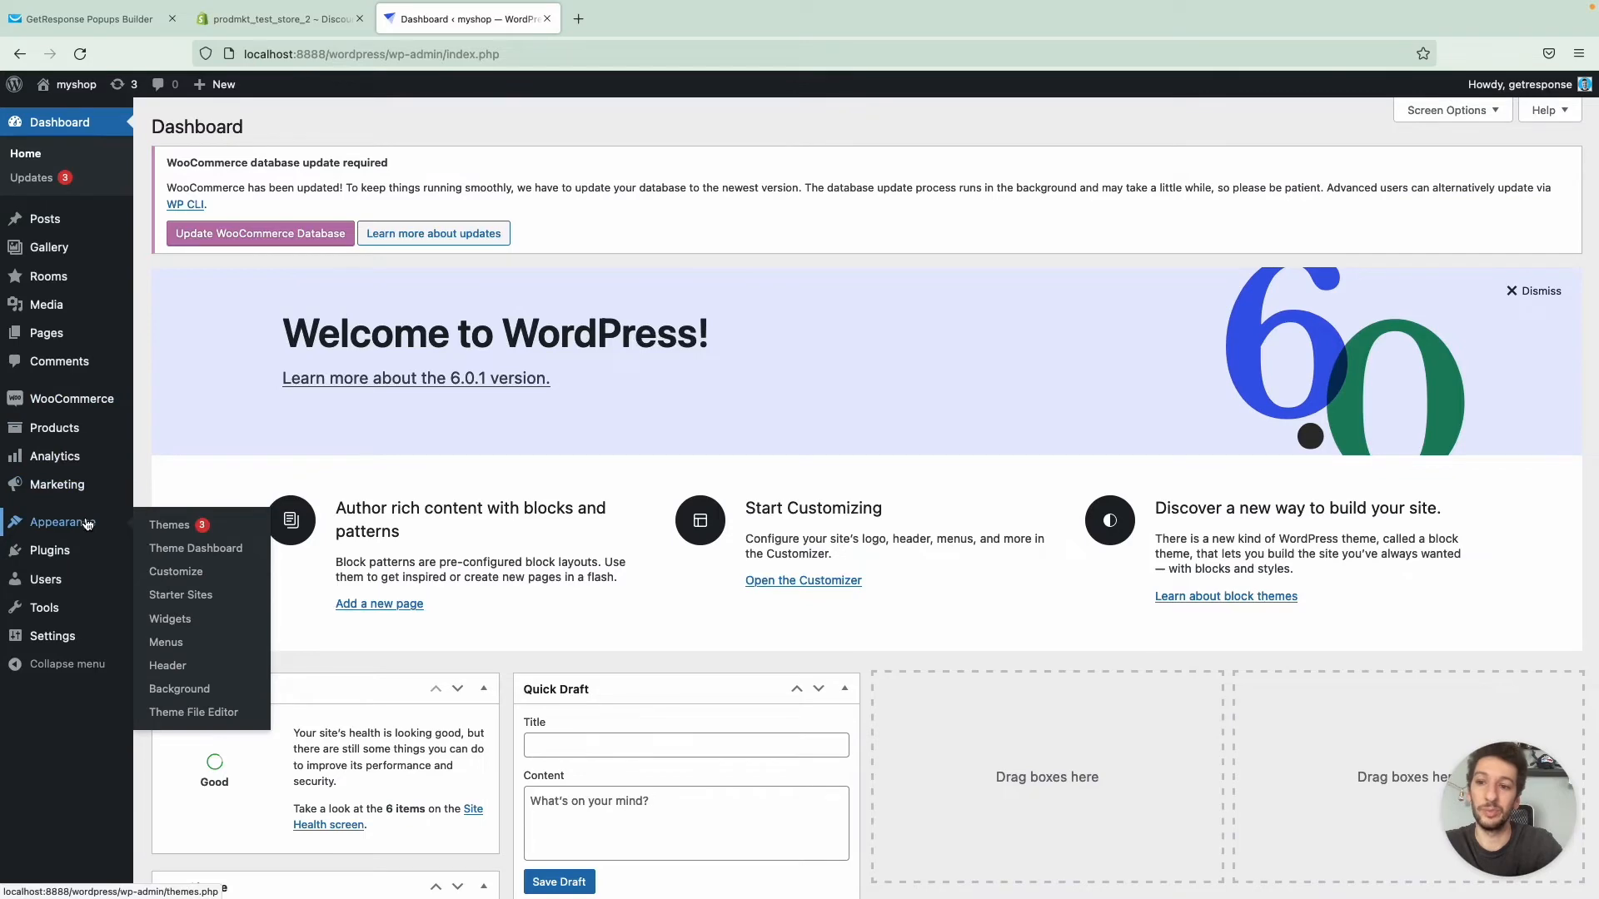
{"action": "left_click", "coordinate": [184, 713]}
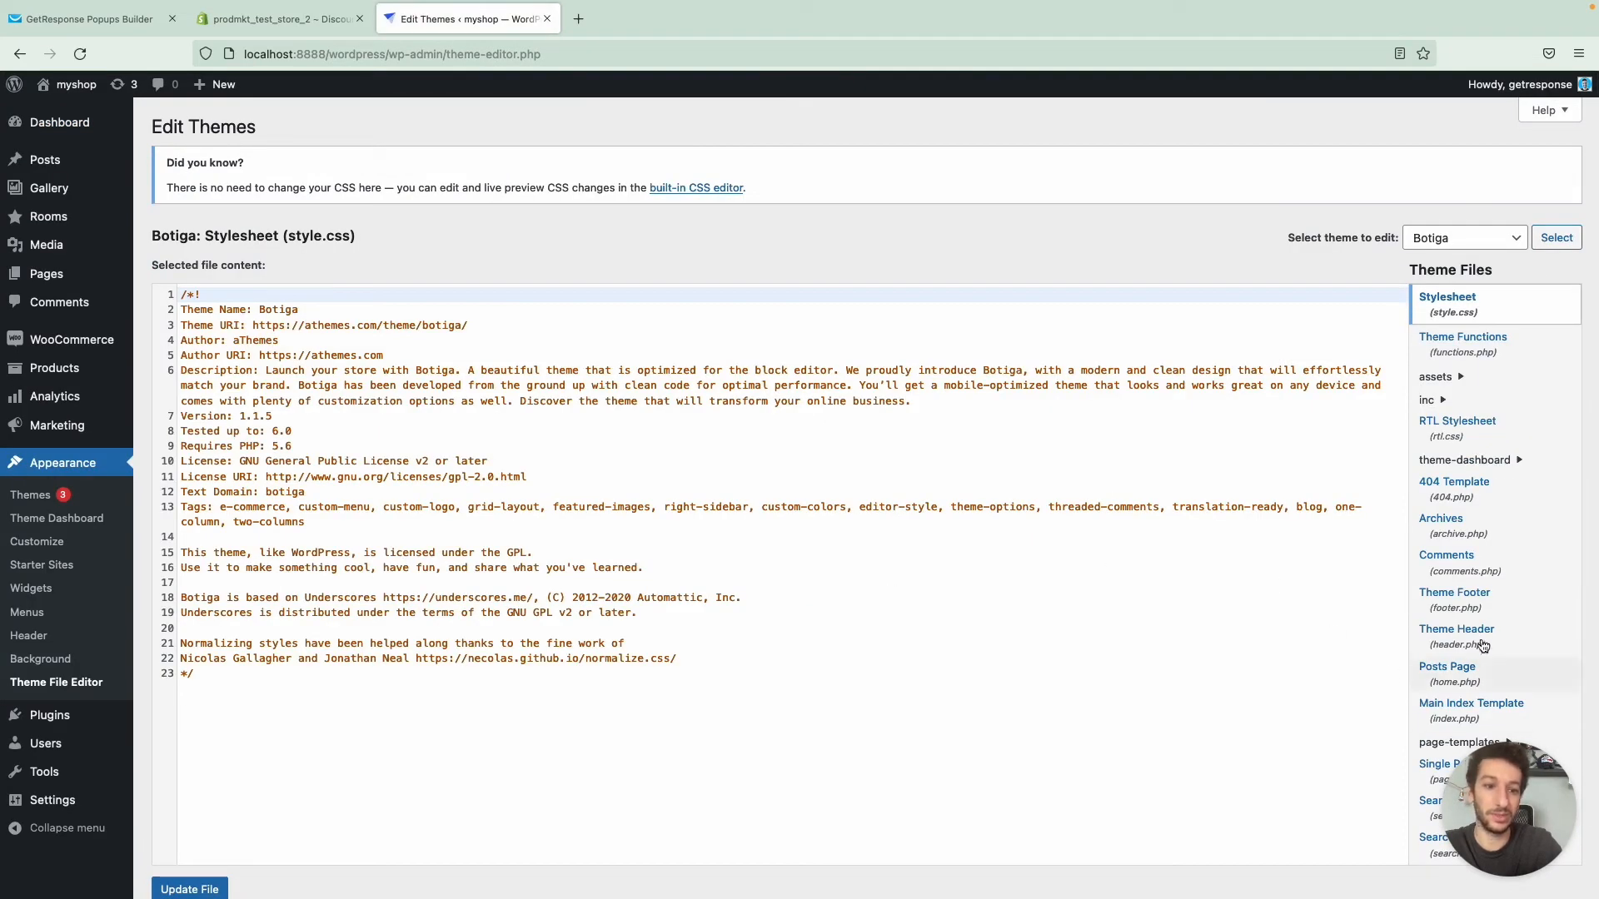
{"action": "scroll", "coordinate": [1475, 643], "scroll_direction": "down", "scroll_amount": 2}
{"action": "left_click", "coordinate": [1471, 567]}
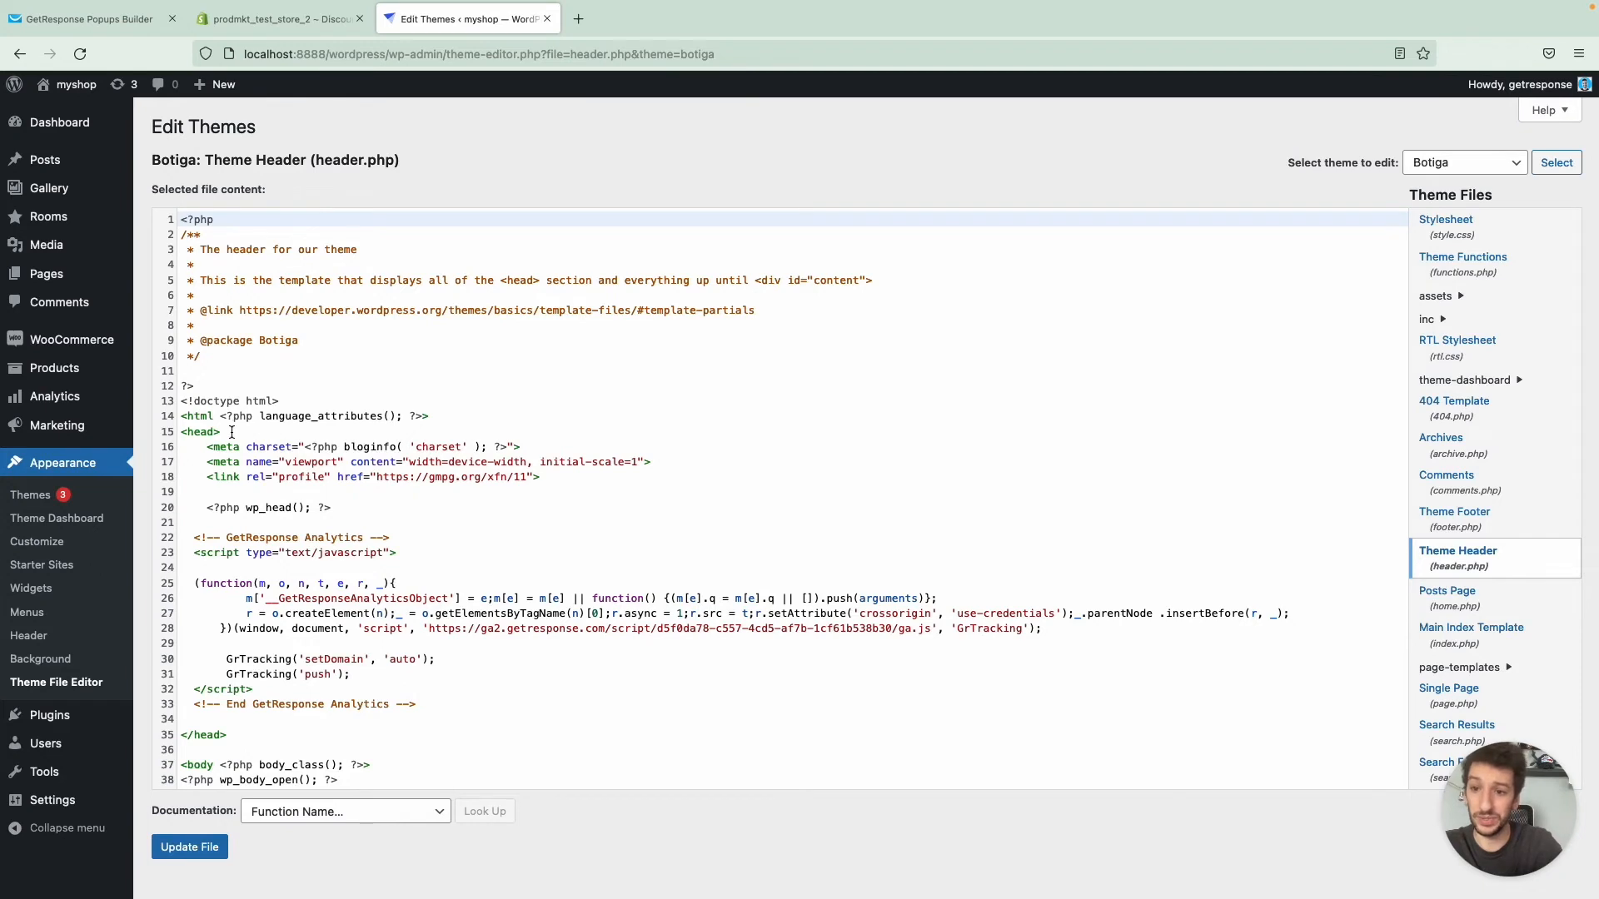
- Replace the existing GetResponse Analytics code in the head section of header.php with the copied snippet and update the file
{"action": "left_click_drag", "start_coordinate": [232, 432], "coordinate": [180, 432]}
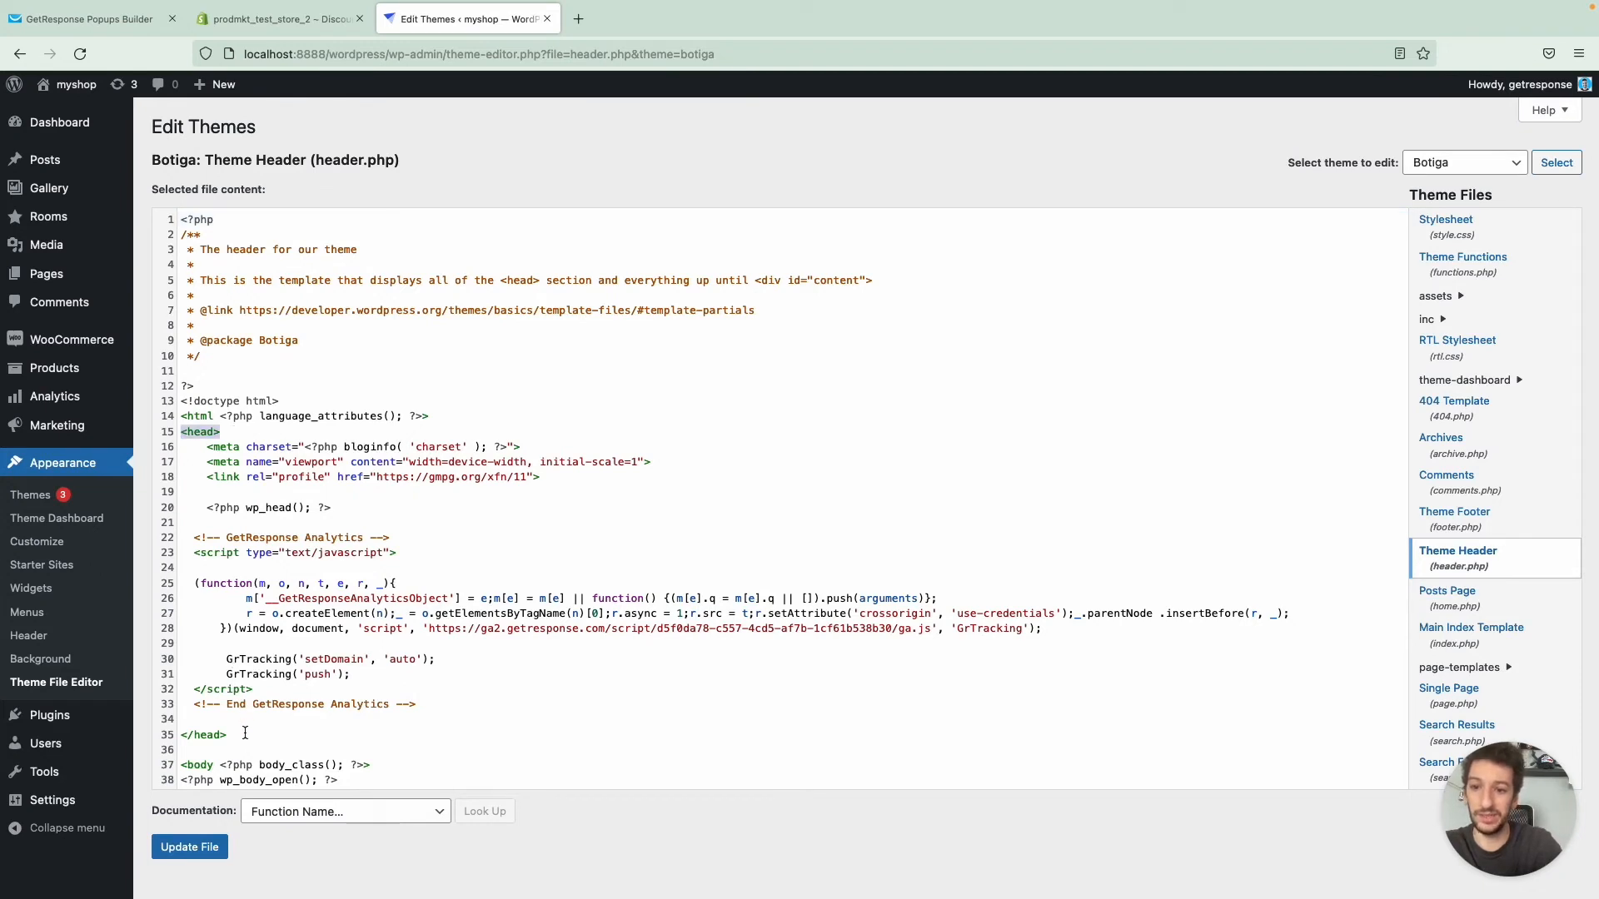
{"action": "left_click_drag", "start_coordinate": [245, 733], "coordinate": [187, 733]}
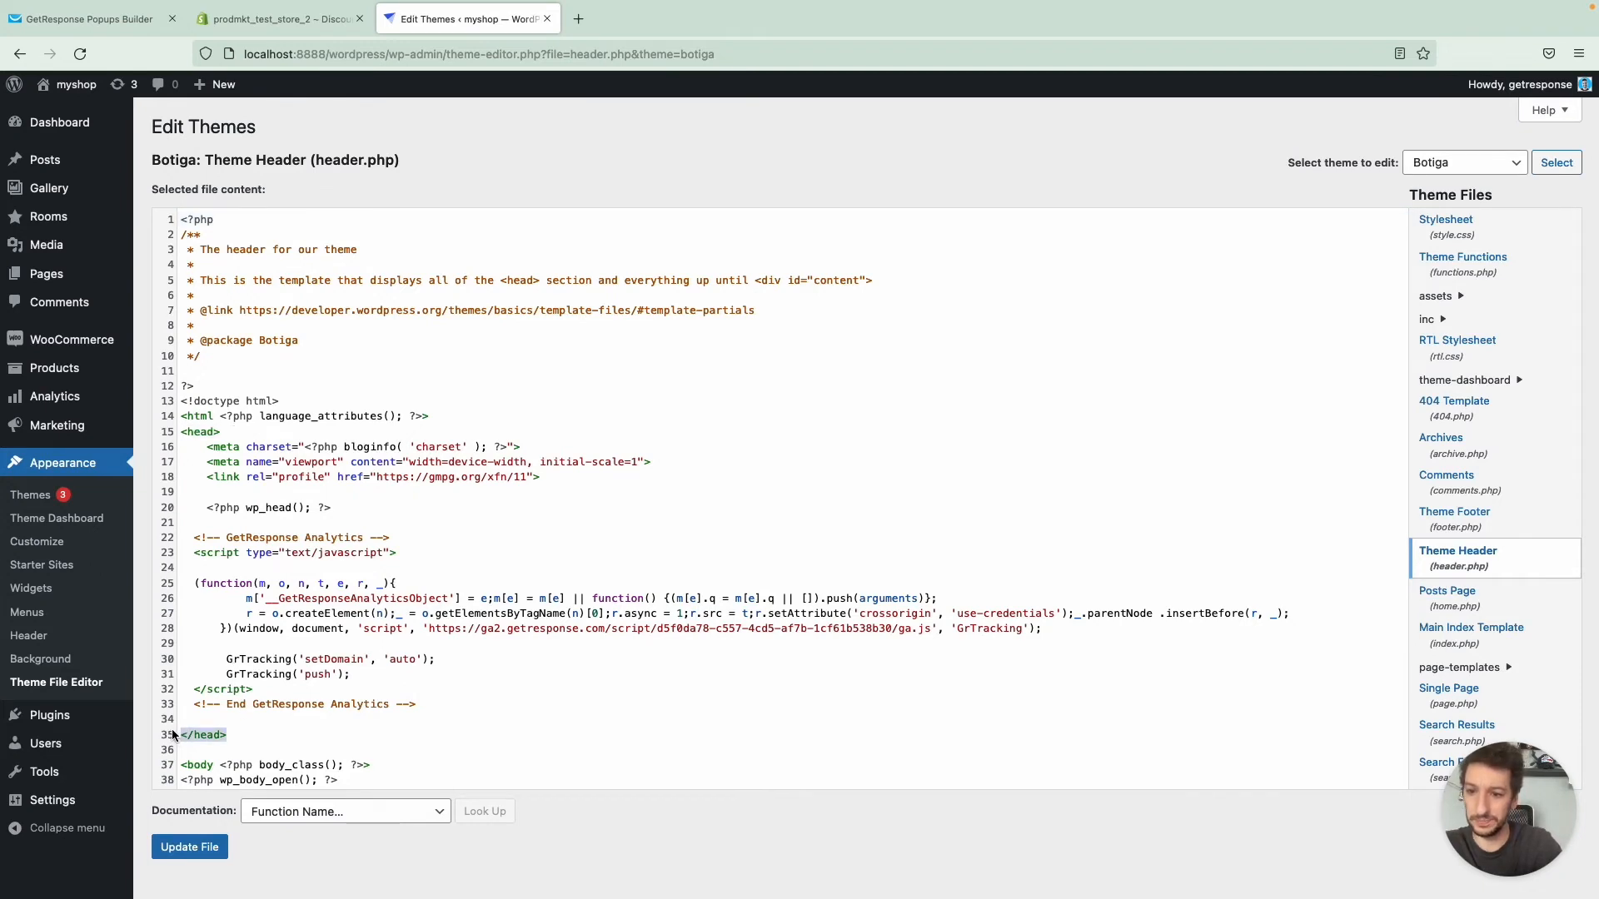
{"action": "left_click", "coordinate": [440, 706]}
{"action": "left_click_drag", "start_coordinate": [440, 706], "coordinate": [183, 534]}
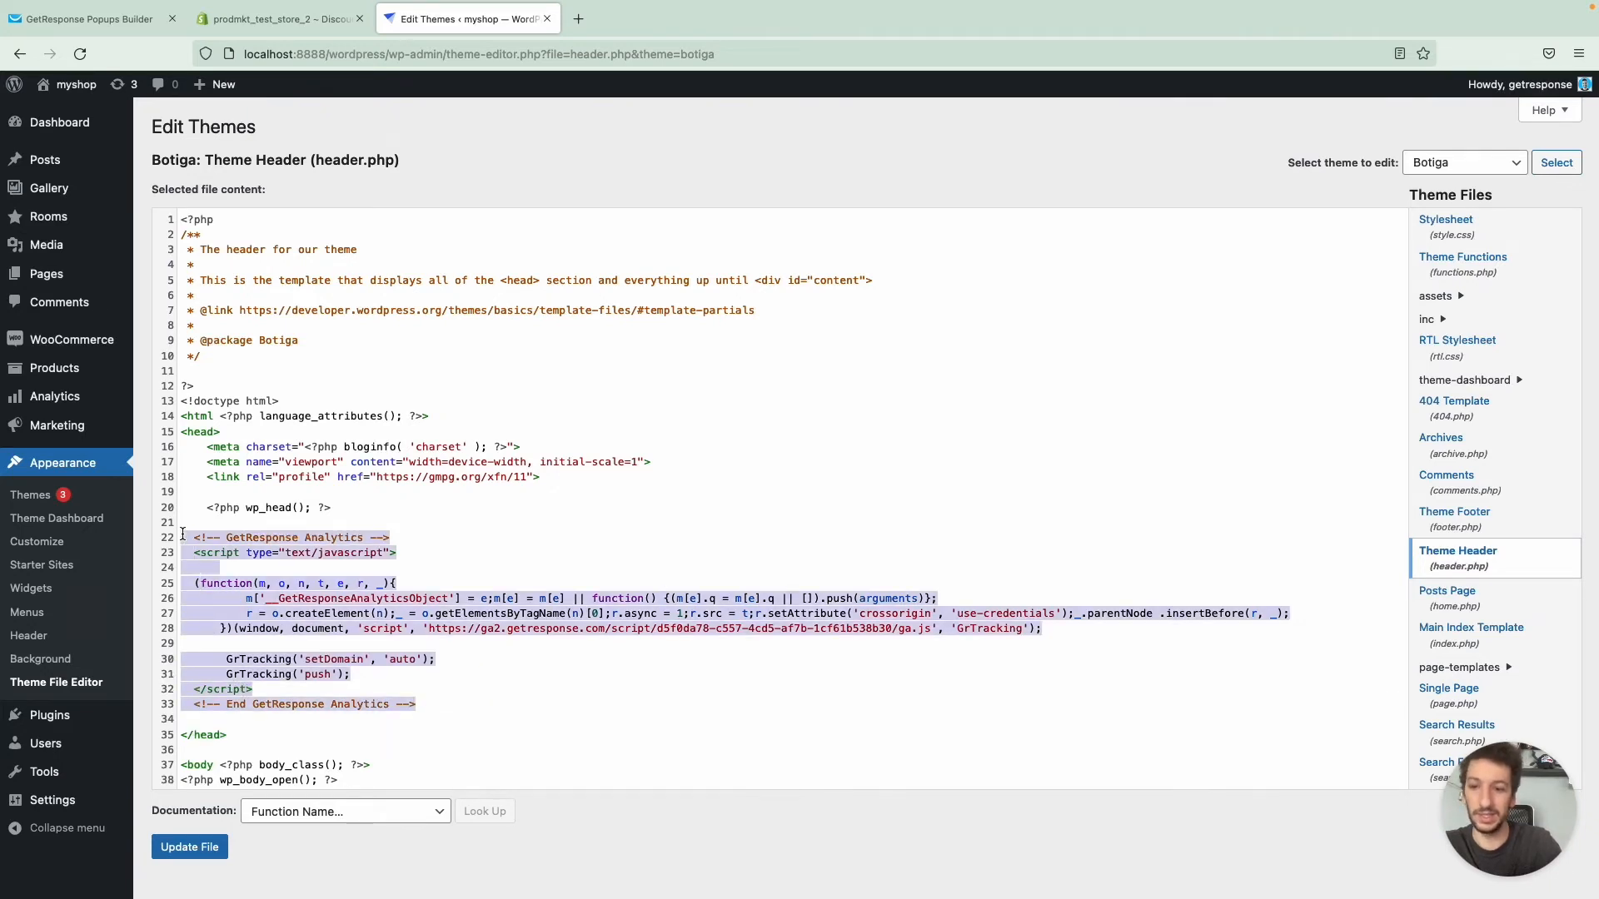
{"action": "key", "text": "BackSpace"}
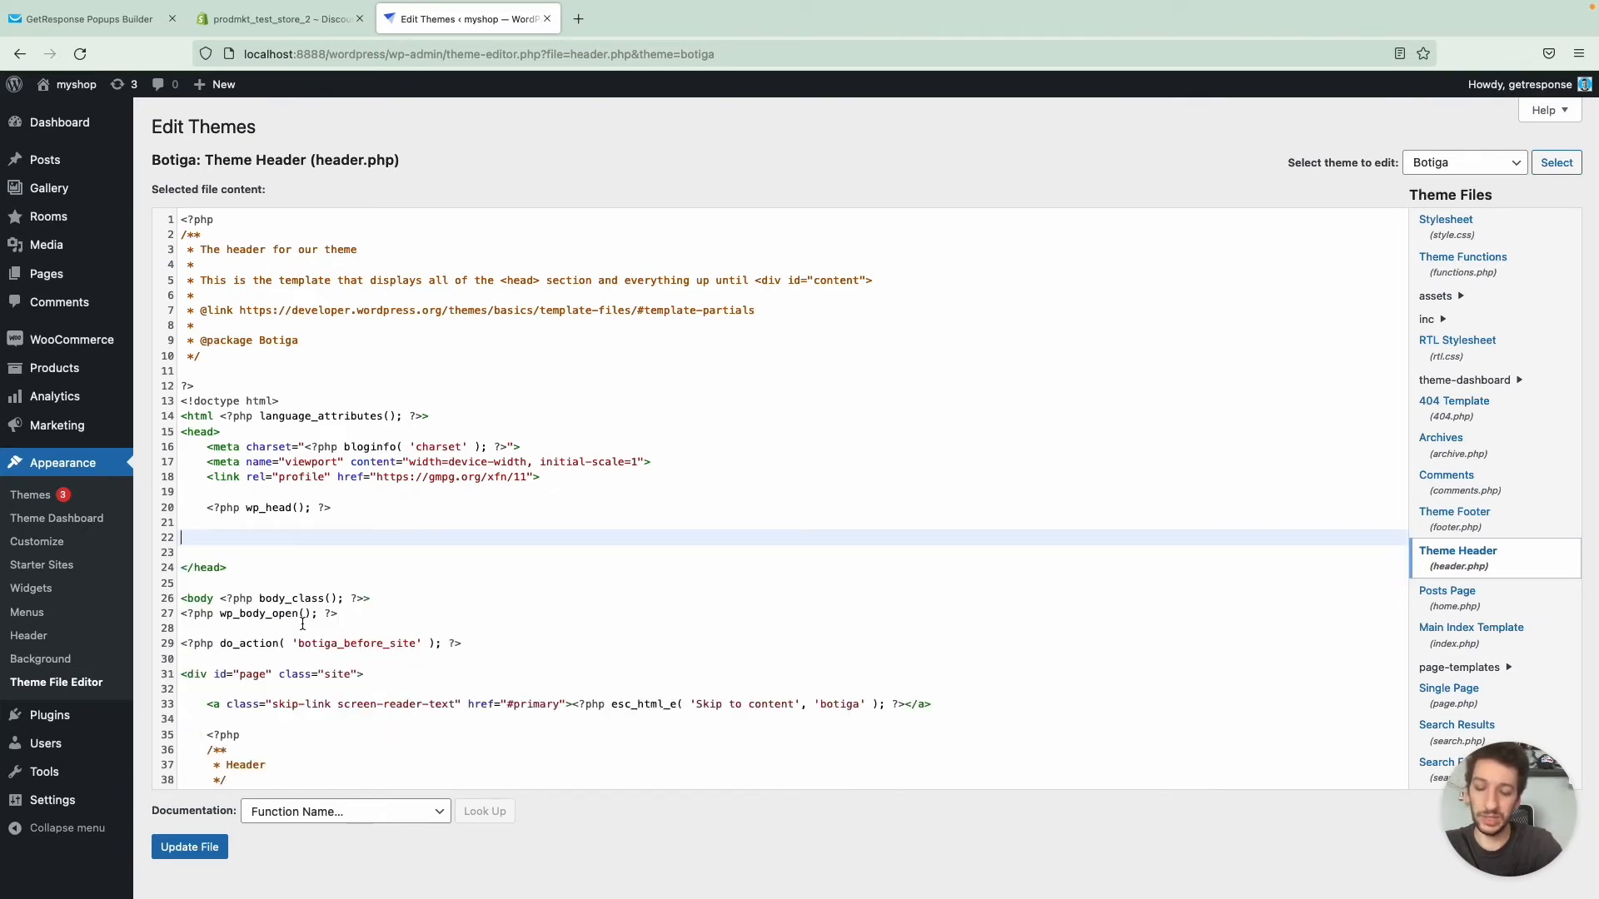
{"action": "key", "text": "ctrl+v"}
{"action": "scroll", "coordinate": [385, 616], "scroll_direction": "down", "scroll_amount": 2}
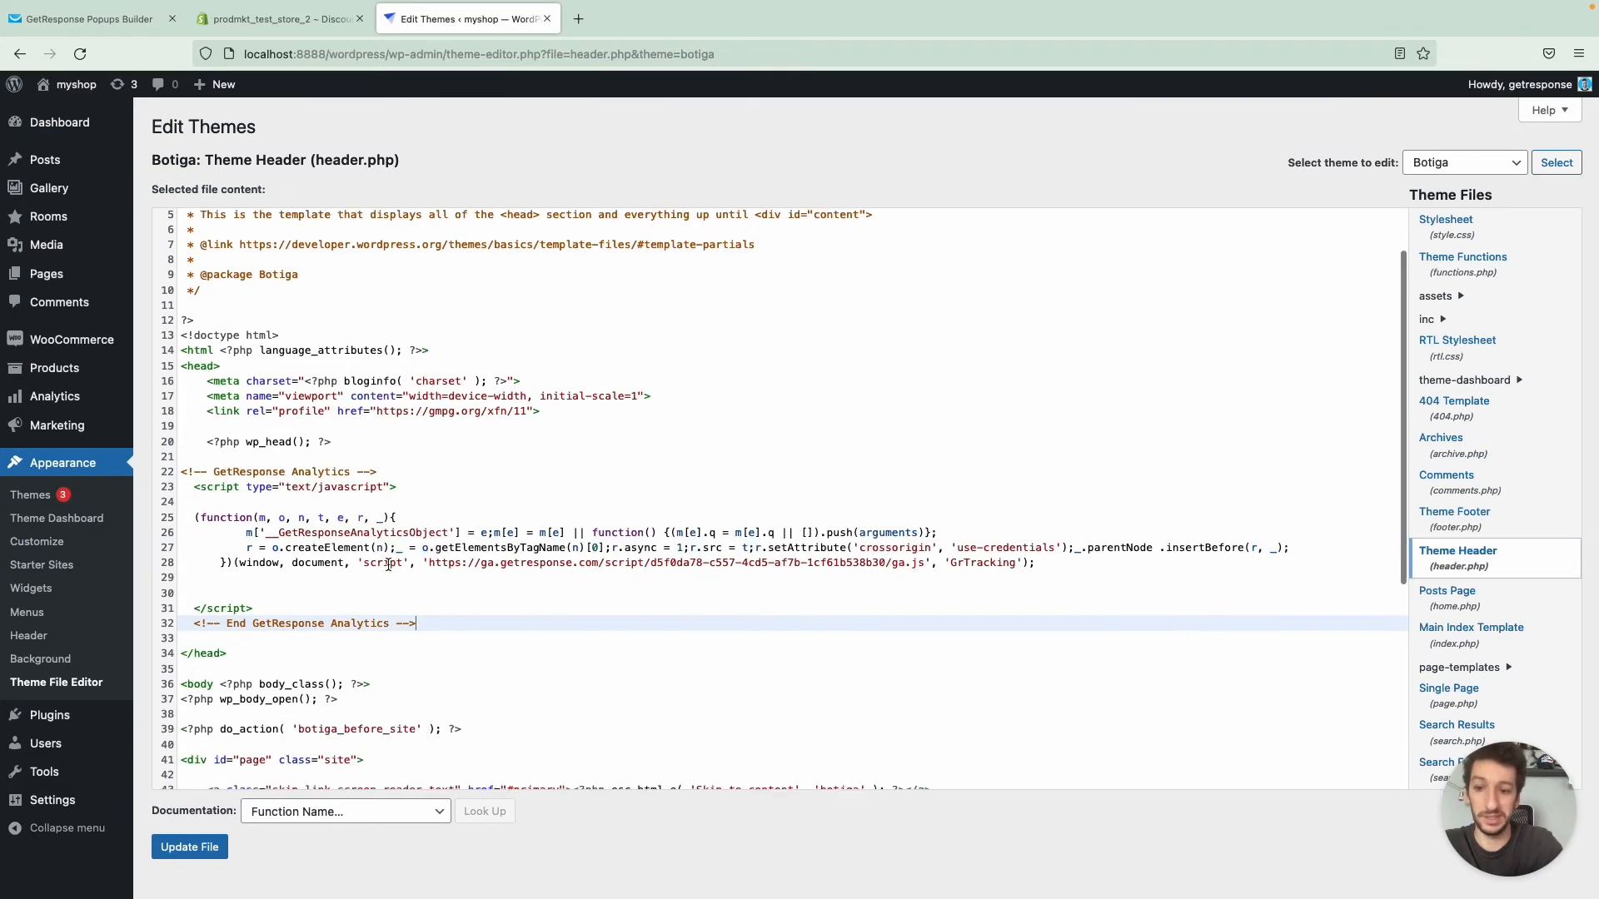
{"action": "left_click", "coordinate": [190, 847]}
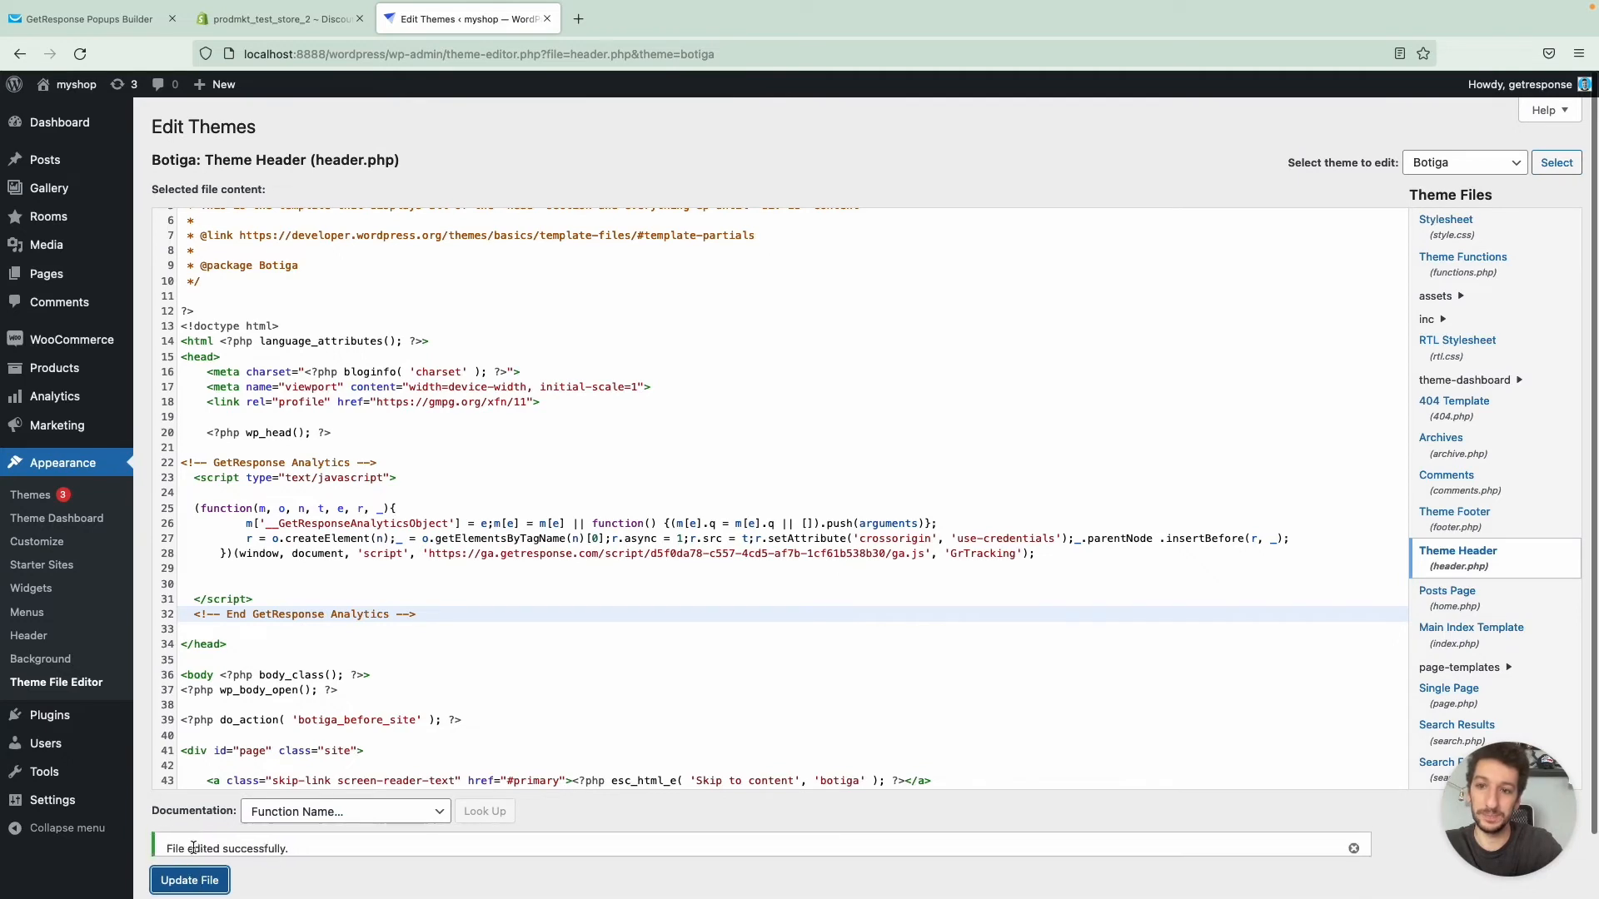
- Switch back to the GetResponse popup settings, then save and publish the popup
{"action": "scroll", "coordinate": [270, 681], "scroll_direction": "down", "scroll_amount": 3}
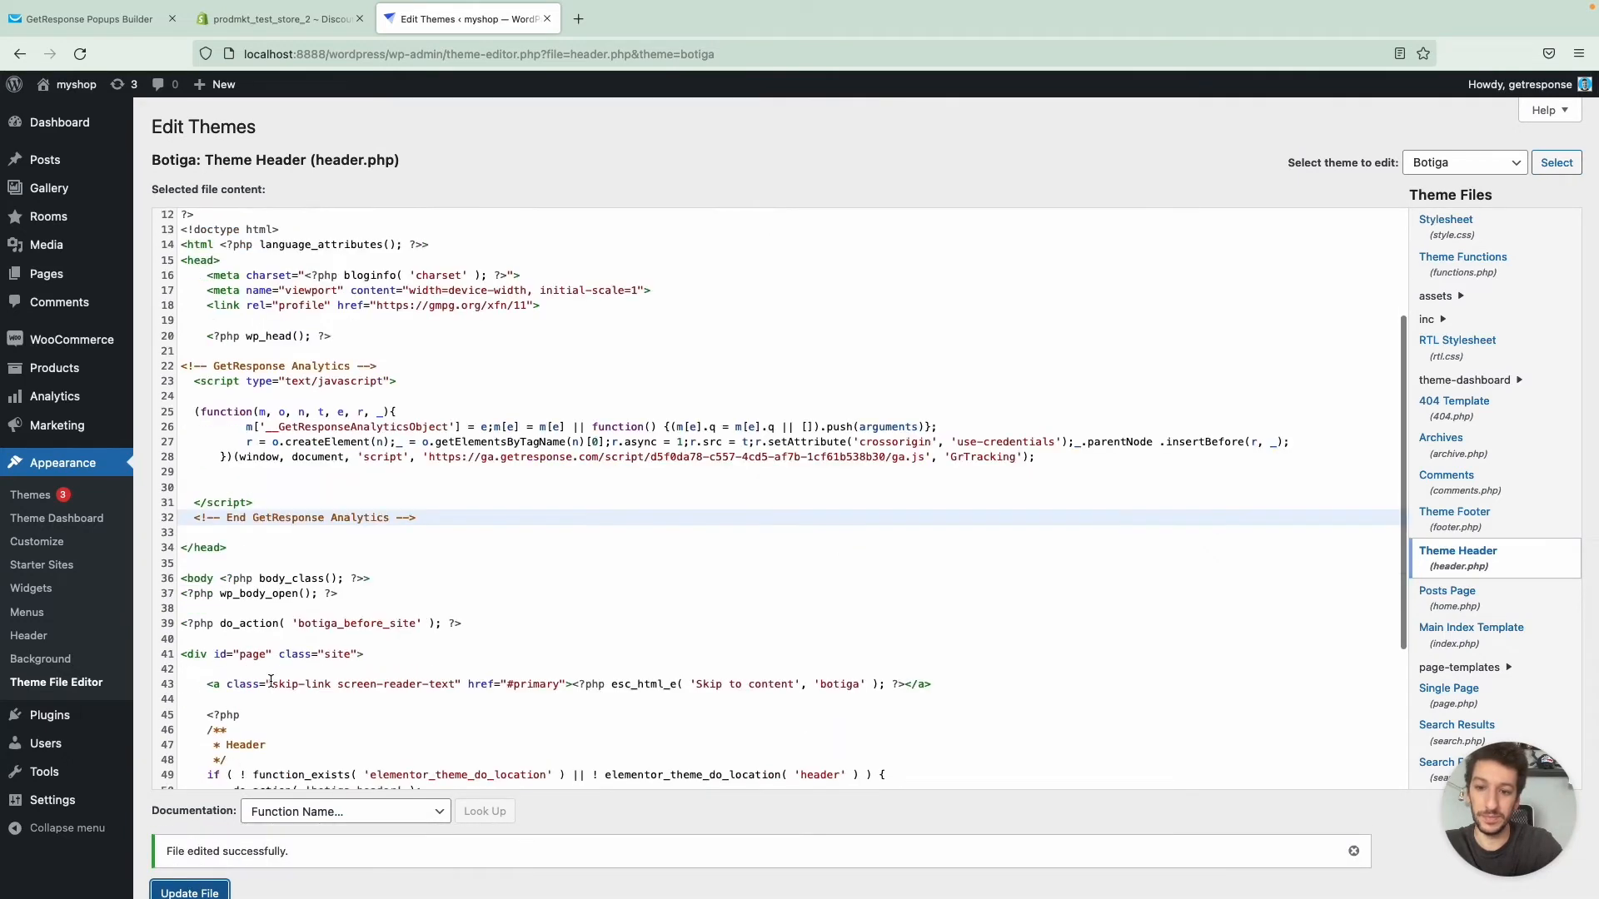
{"action": "scroll", "coordinate": [277, 589], "scroll_direction": "up", "scroll_amount": 1}
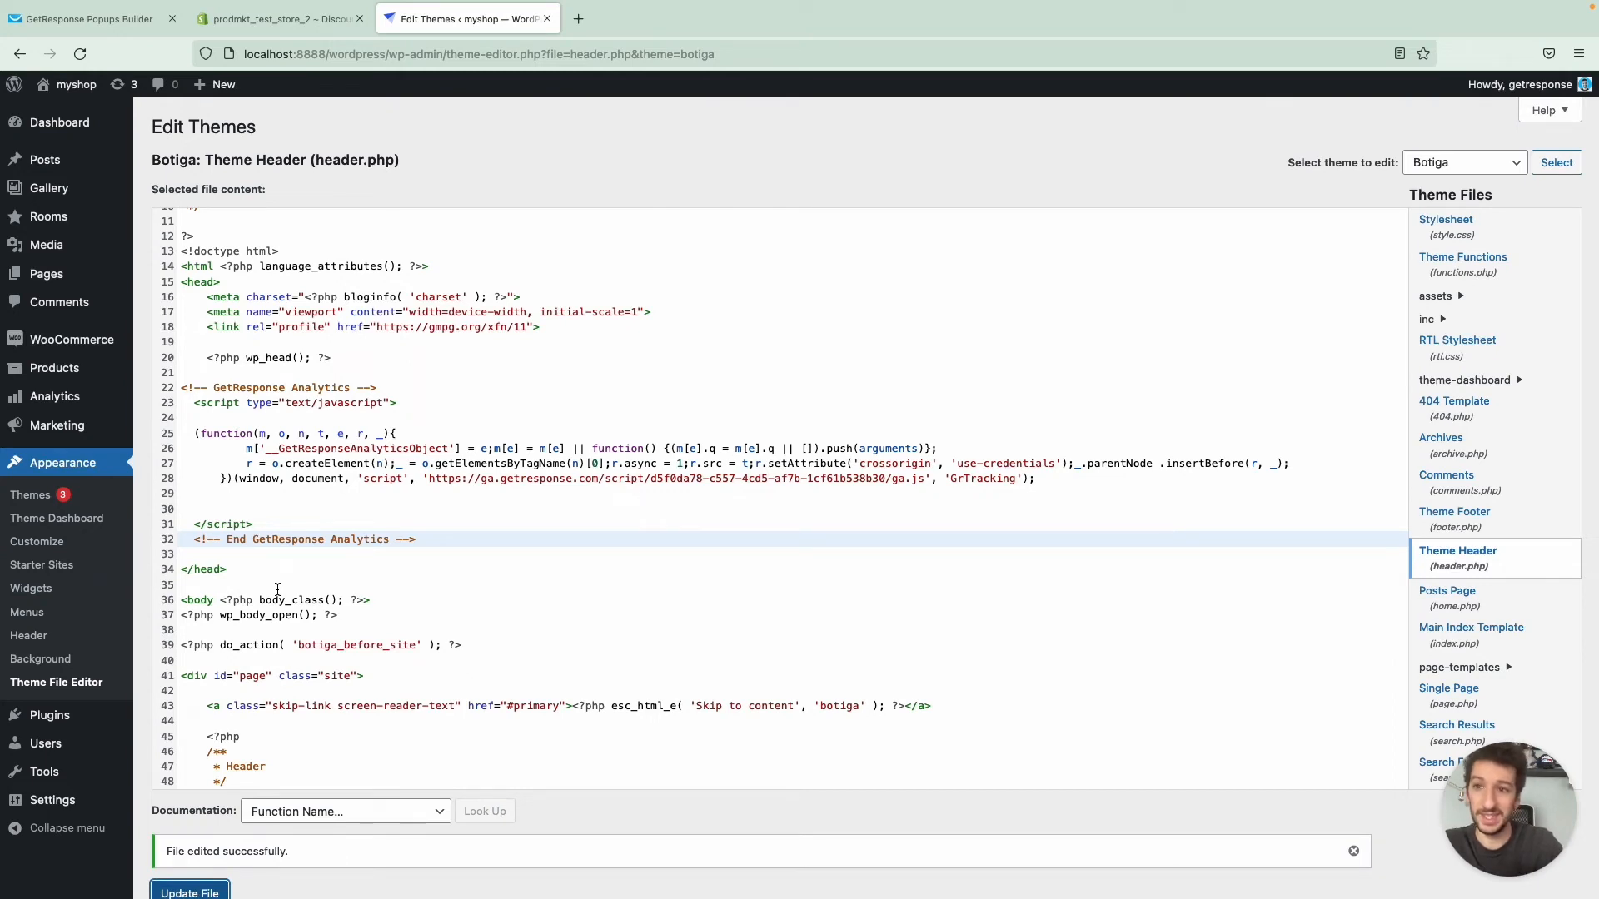
{"action": "key", "text": "ctrl+Tab"}
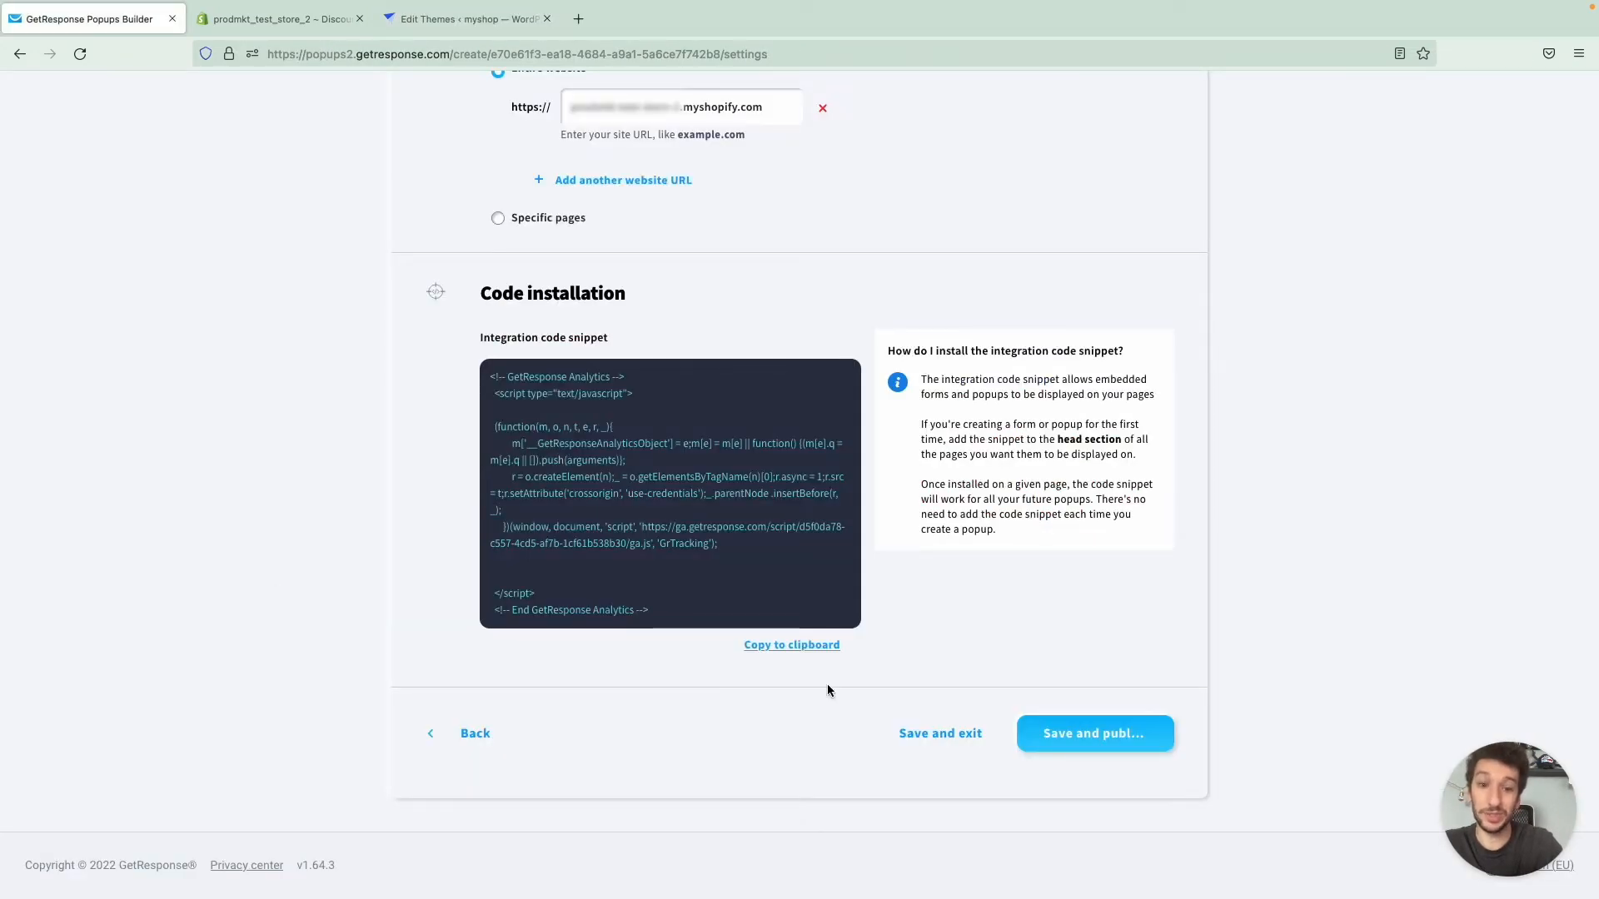
{"action": "left_click", "coordinate": [1081, 737]}
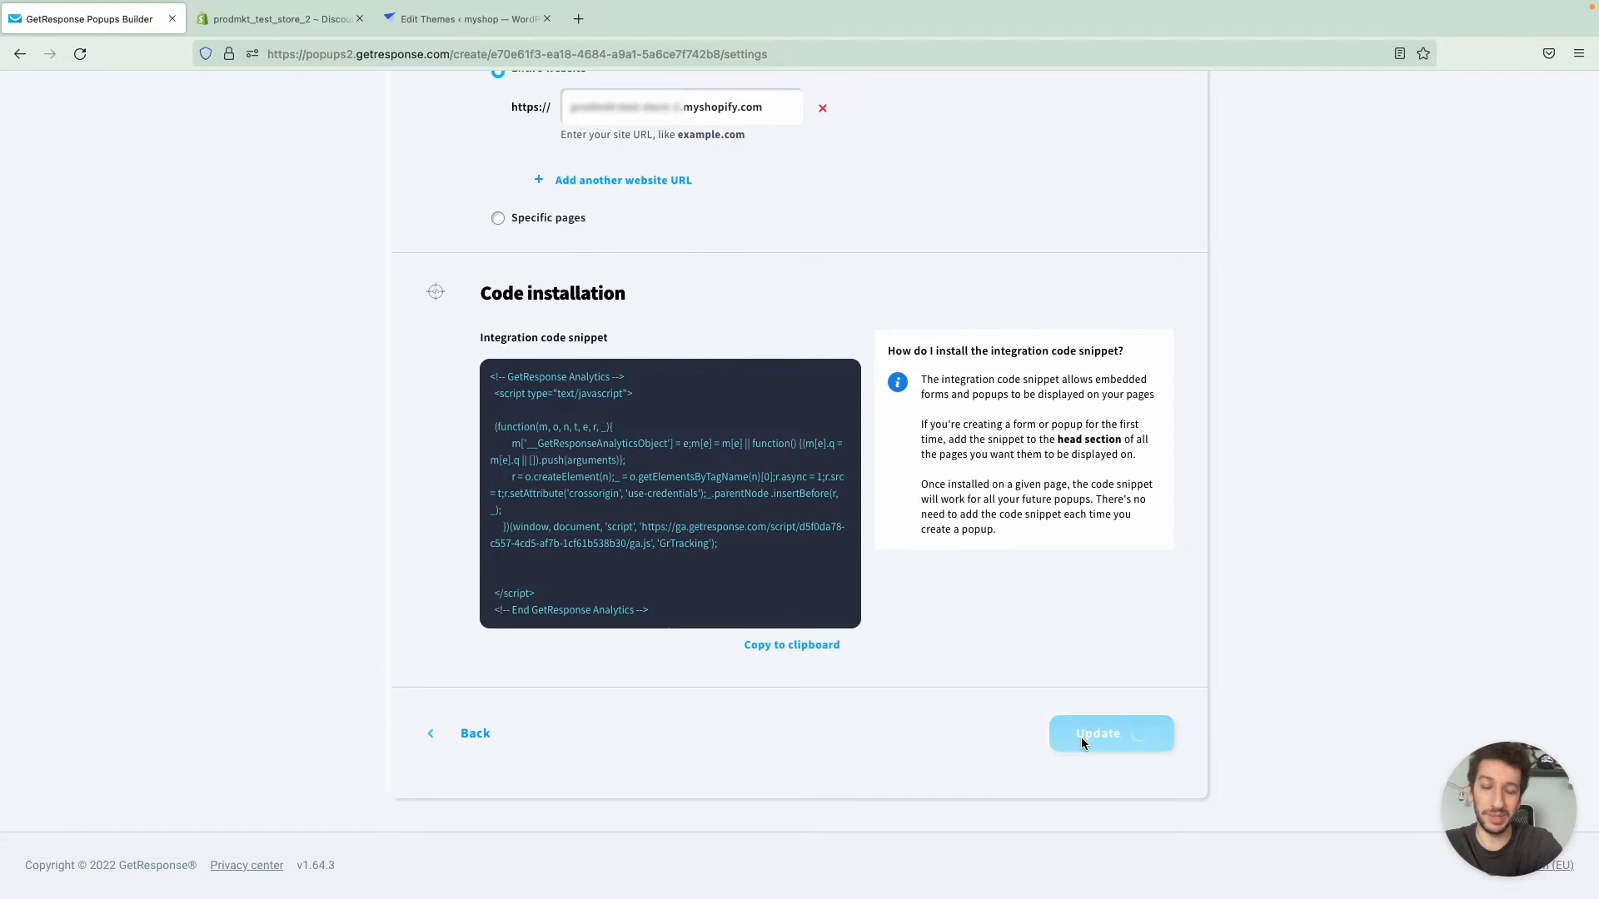
- Finish updating the popup's settings, review its performance overview and editing options, and return to the list of forms and popups
{"action": "left_click", "coordinate": [1081, 741]}
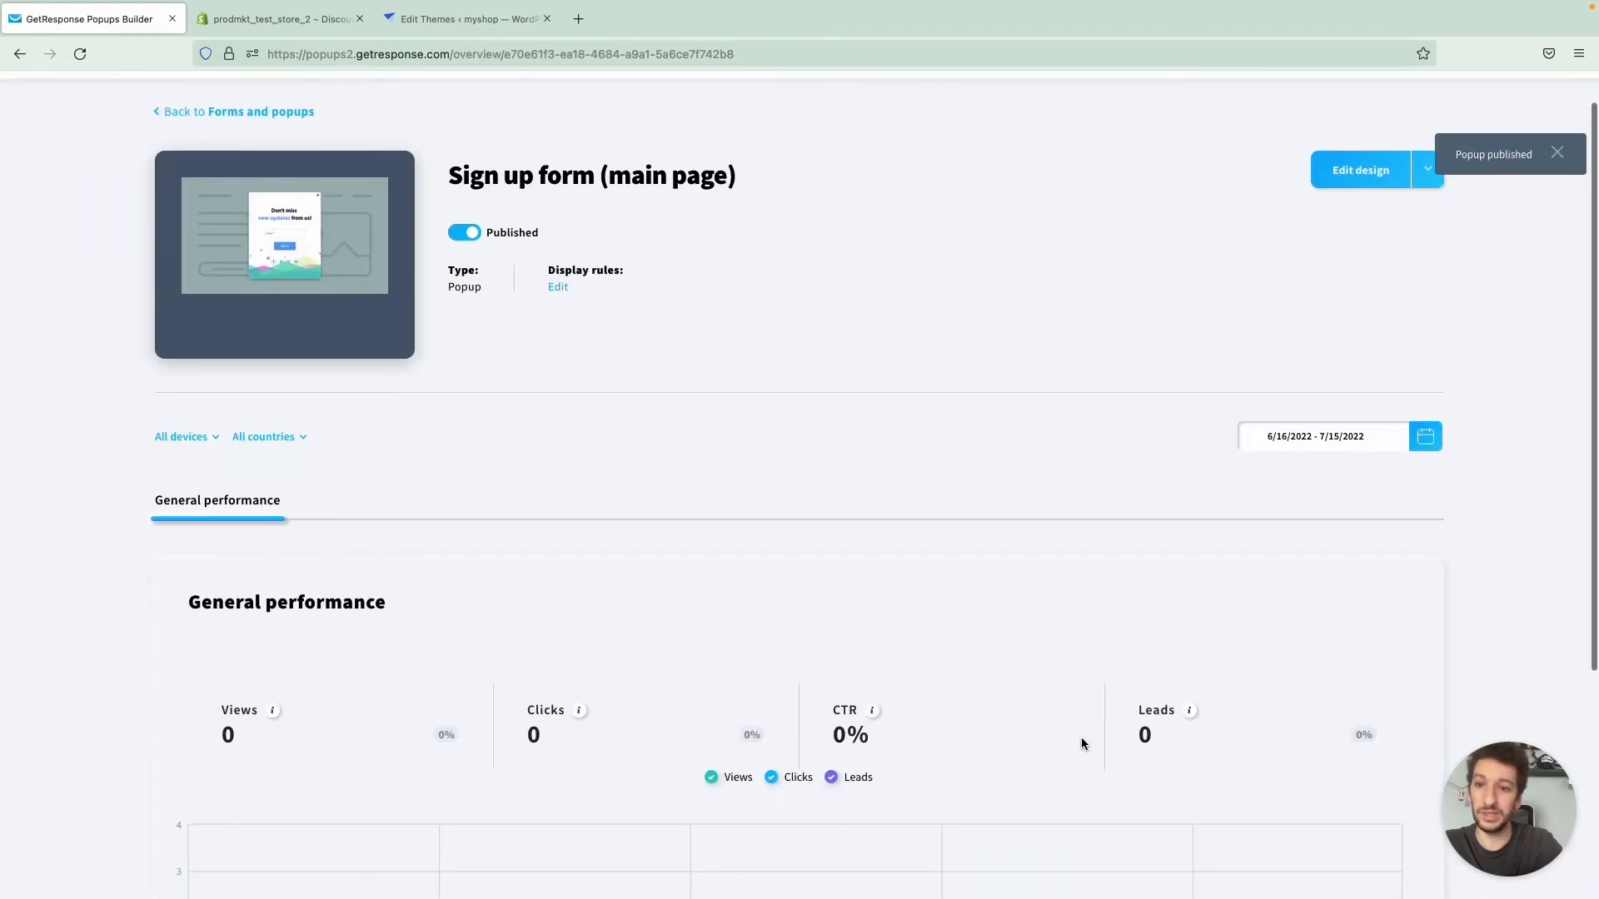
{"action": "scroll", "coordinate": [1082, 744], "scroll_direction": "down", "scroll_amount": 1}
{"action": "scroll", "coordinate": [1081, 743], "scroll_direction": "down", "scroll_amount": 3}
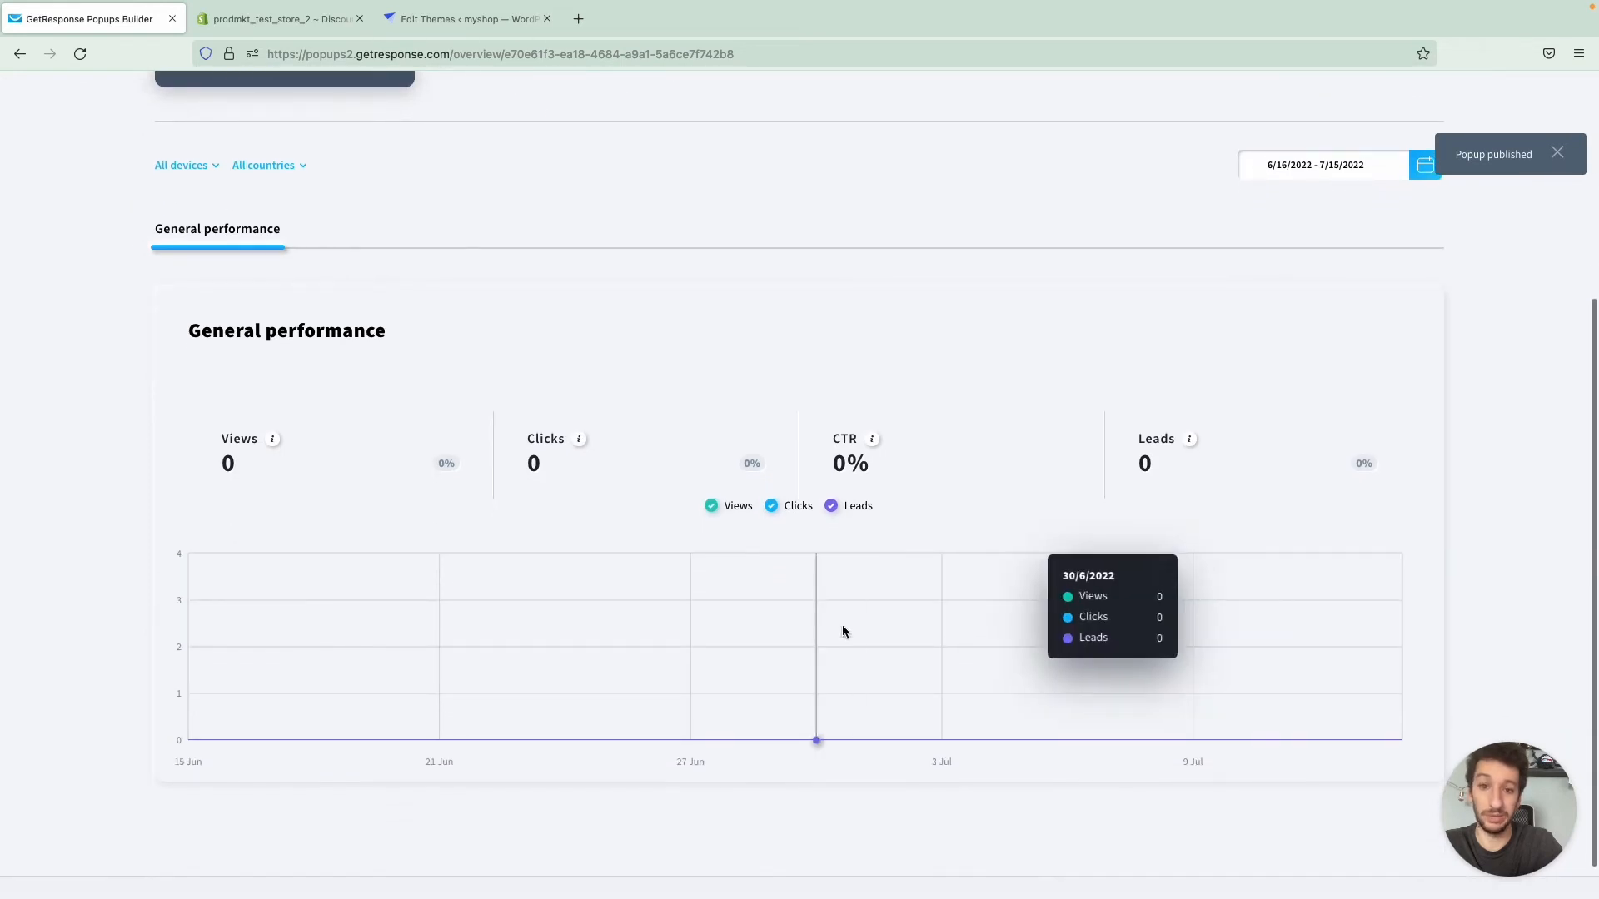
{"action": "scroll", "coordinate": [919, 465], "scroll_direction": "up", "scroll_amount": 4}
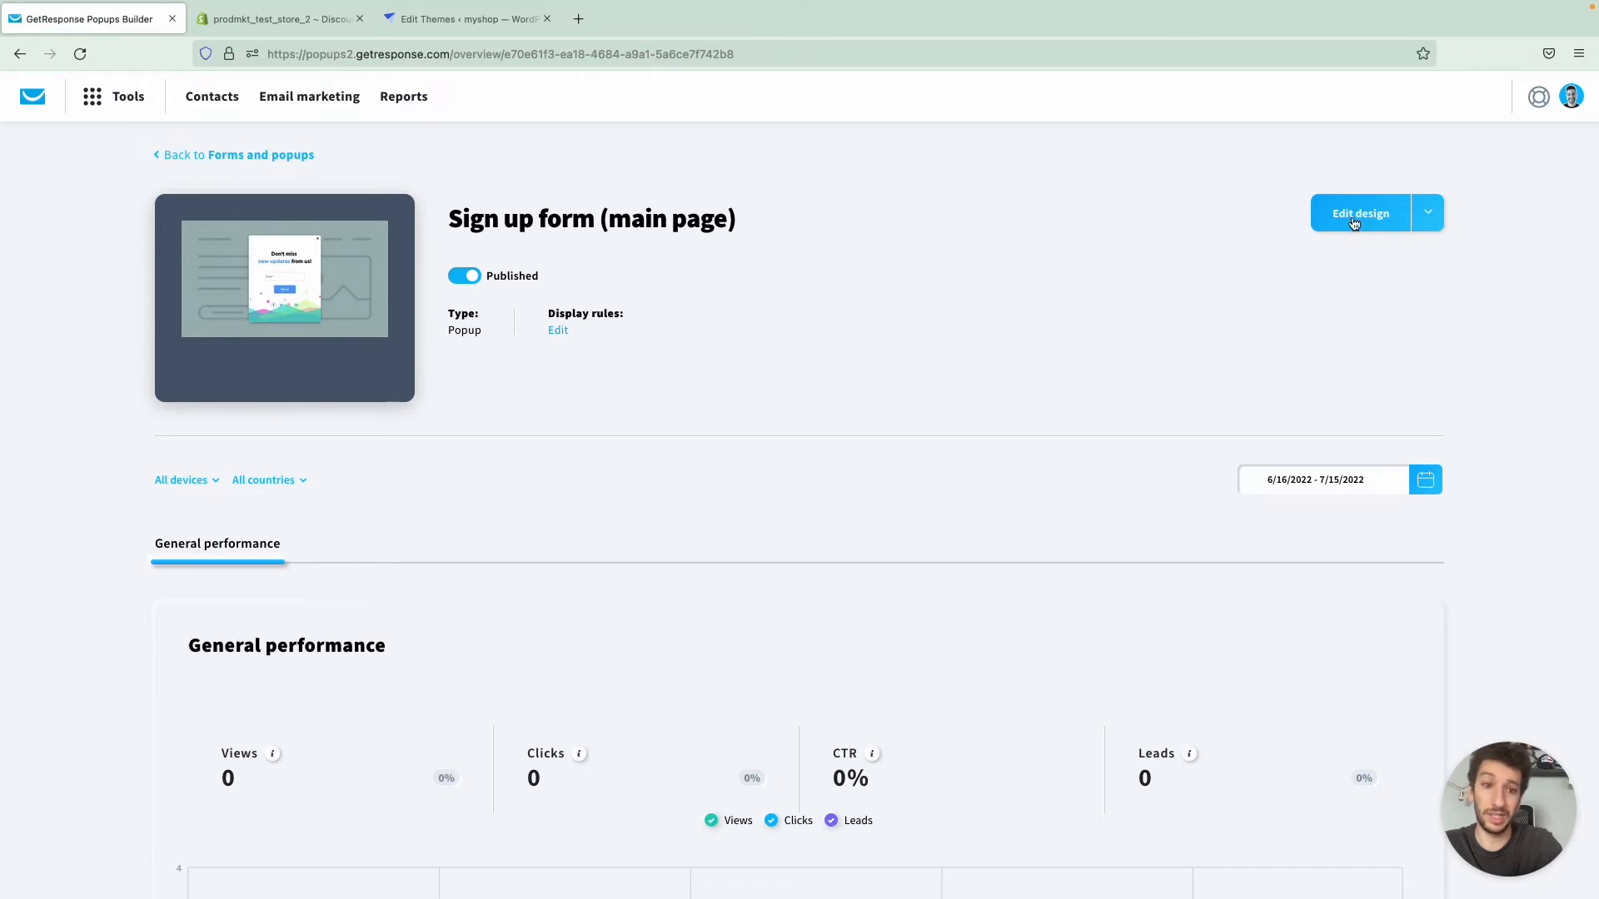
{"action": "left_click", "coordinate": [1429, 218]}
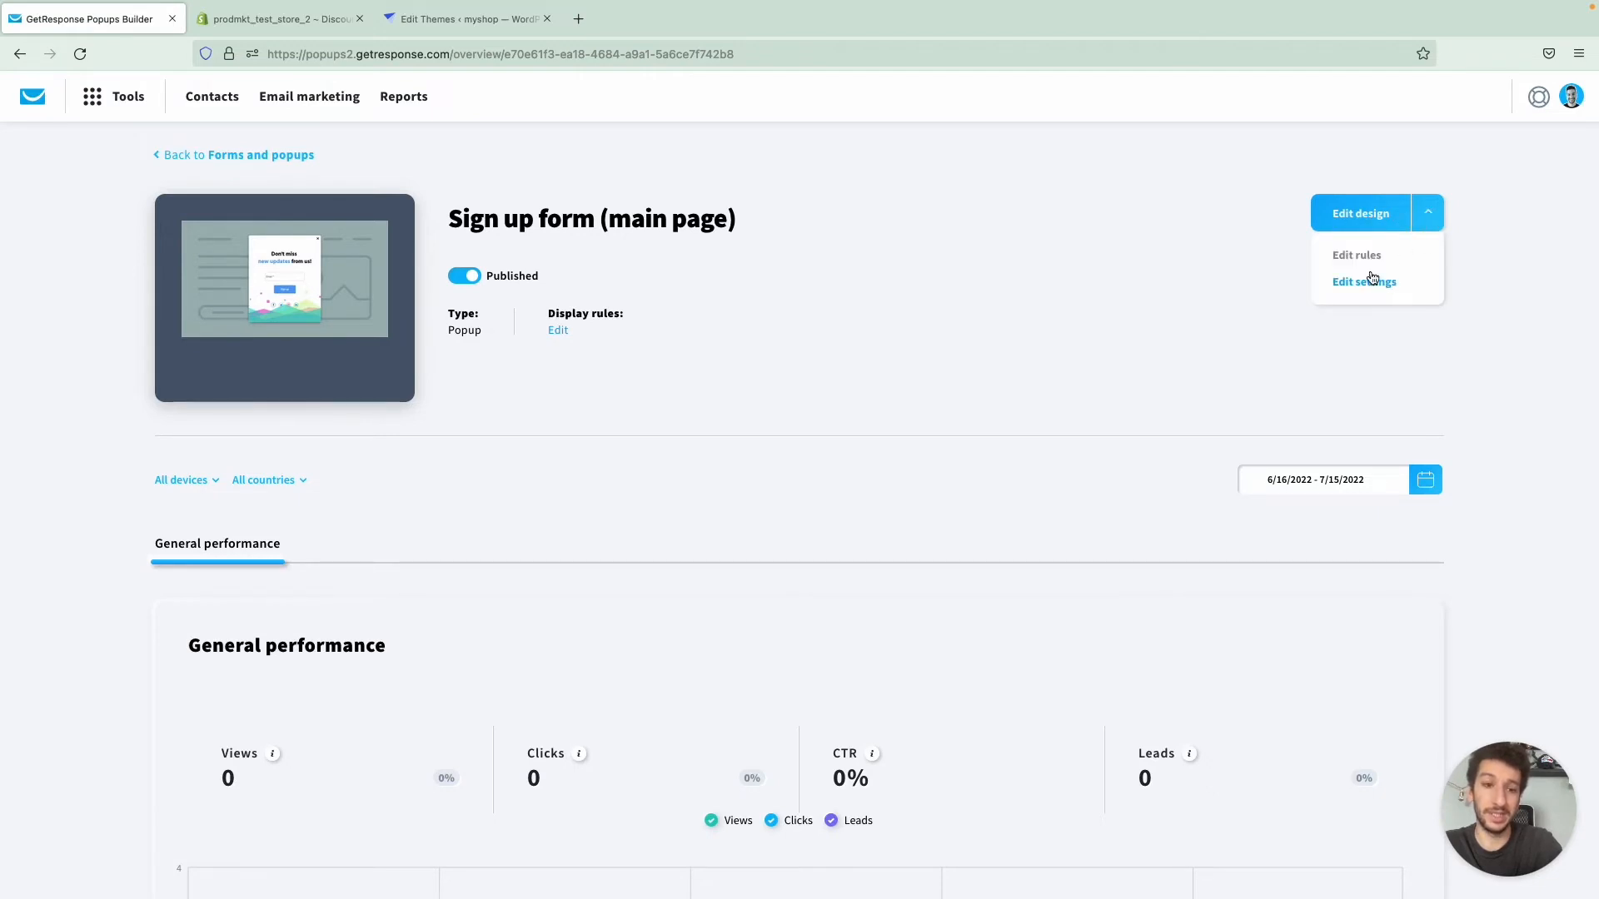
{"action": "left_click", "coordinate": [1148, 276]}
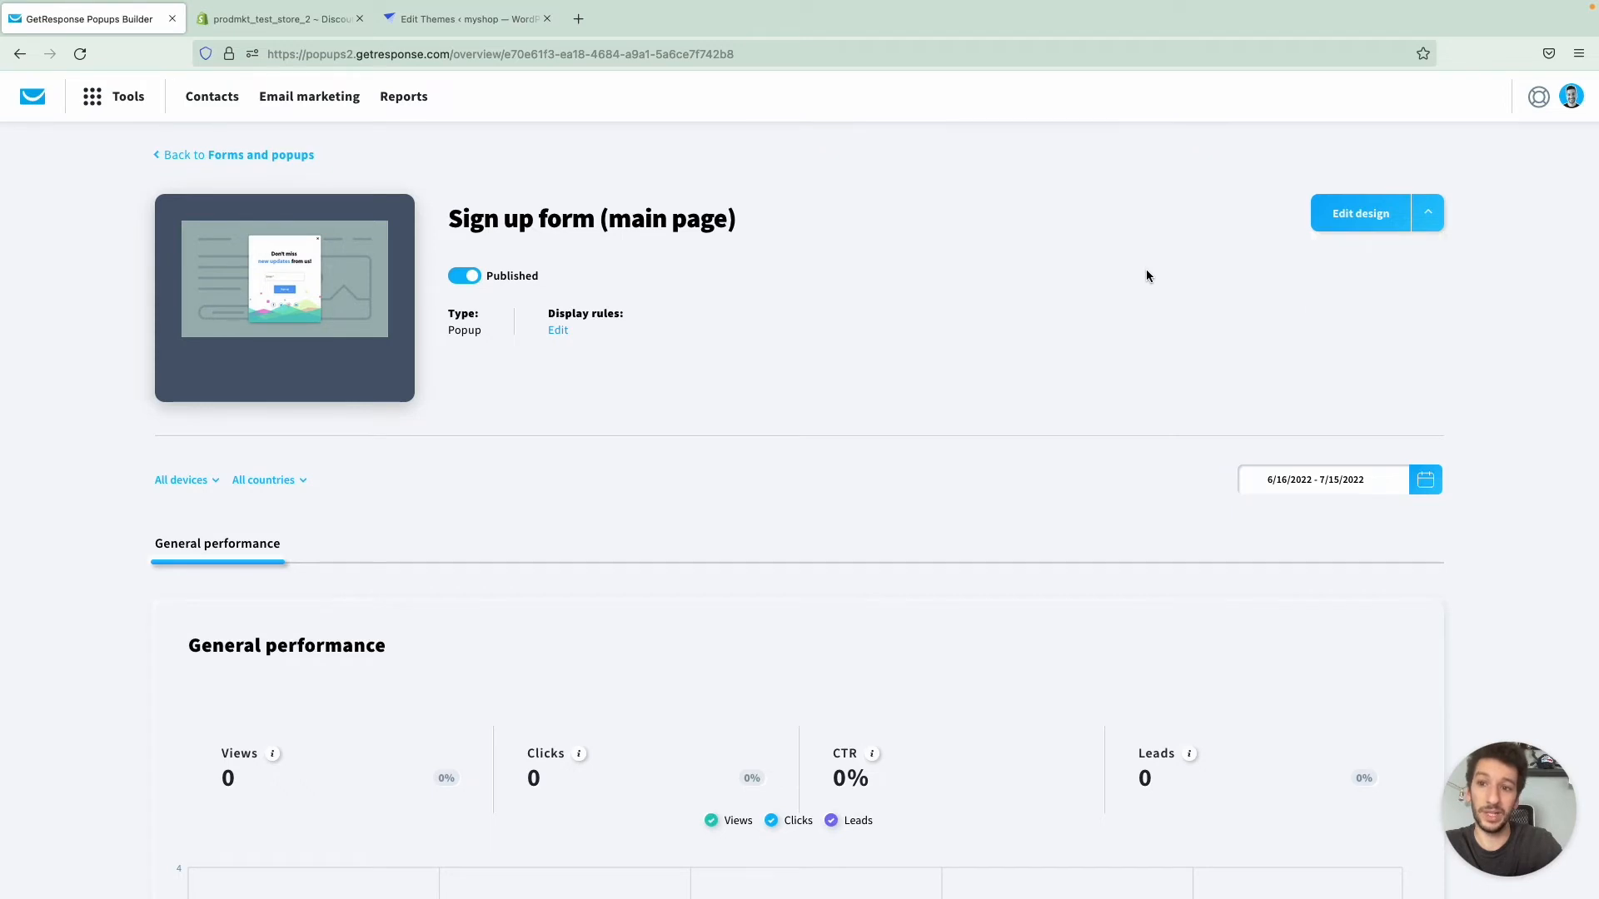
{"action": "left_click", "coordinate": [241, 156]}
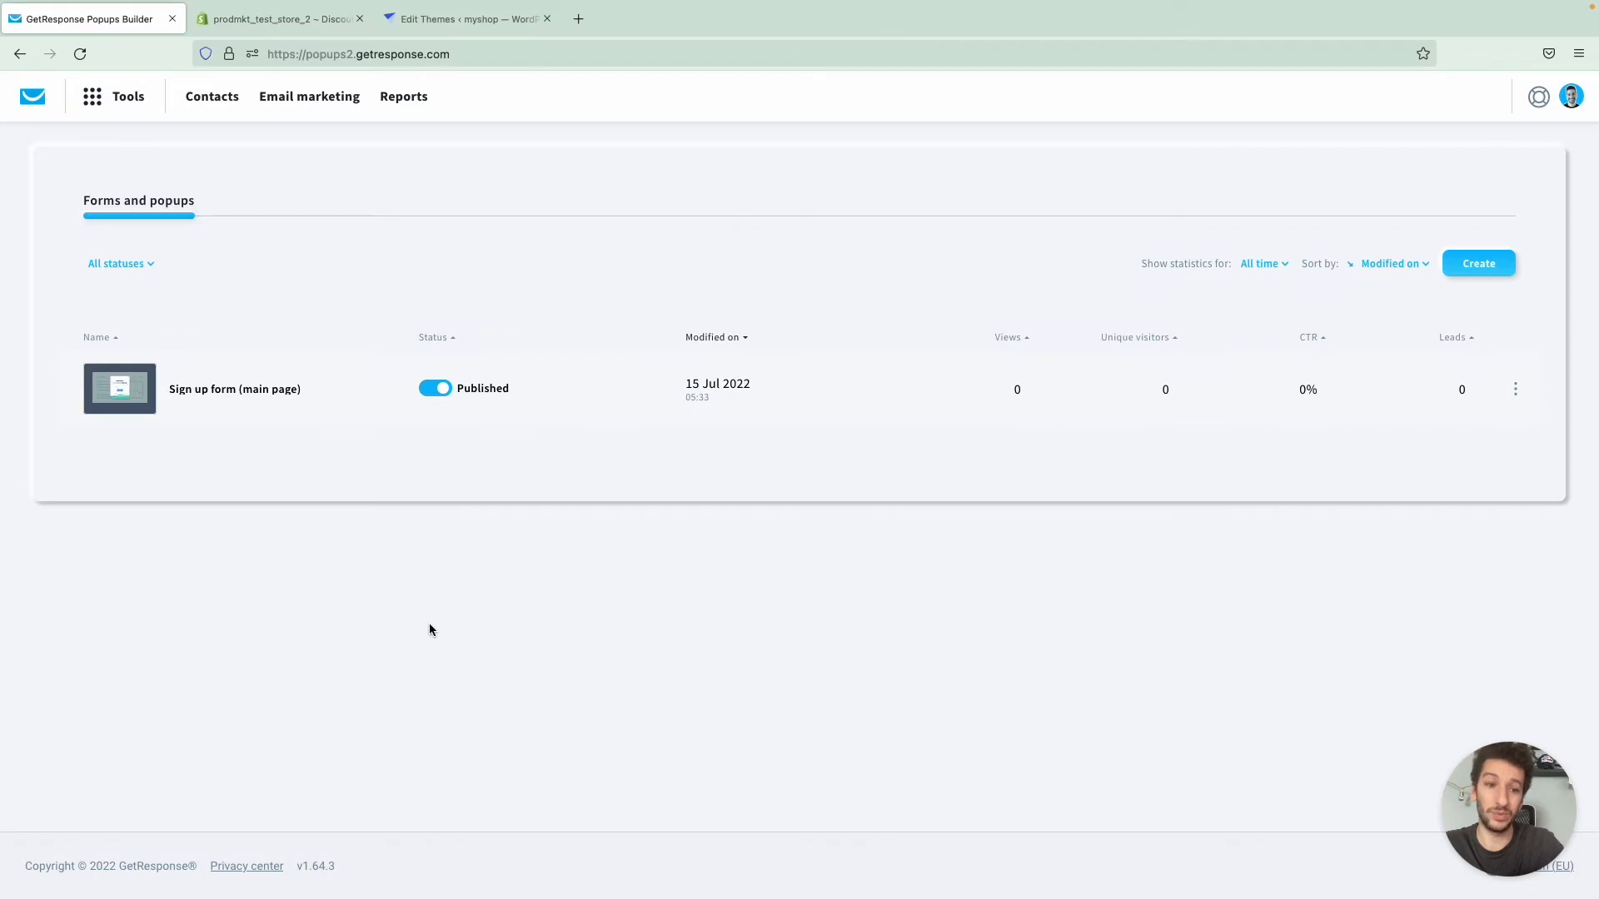
- Switch to the Shopify admin and open the online store's current Sense theme in the customizer to check the signup popup
{"action": "key", "text": "ctrl+Tab"}
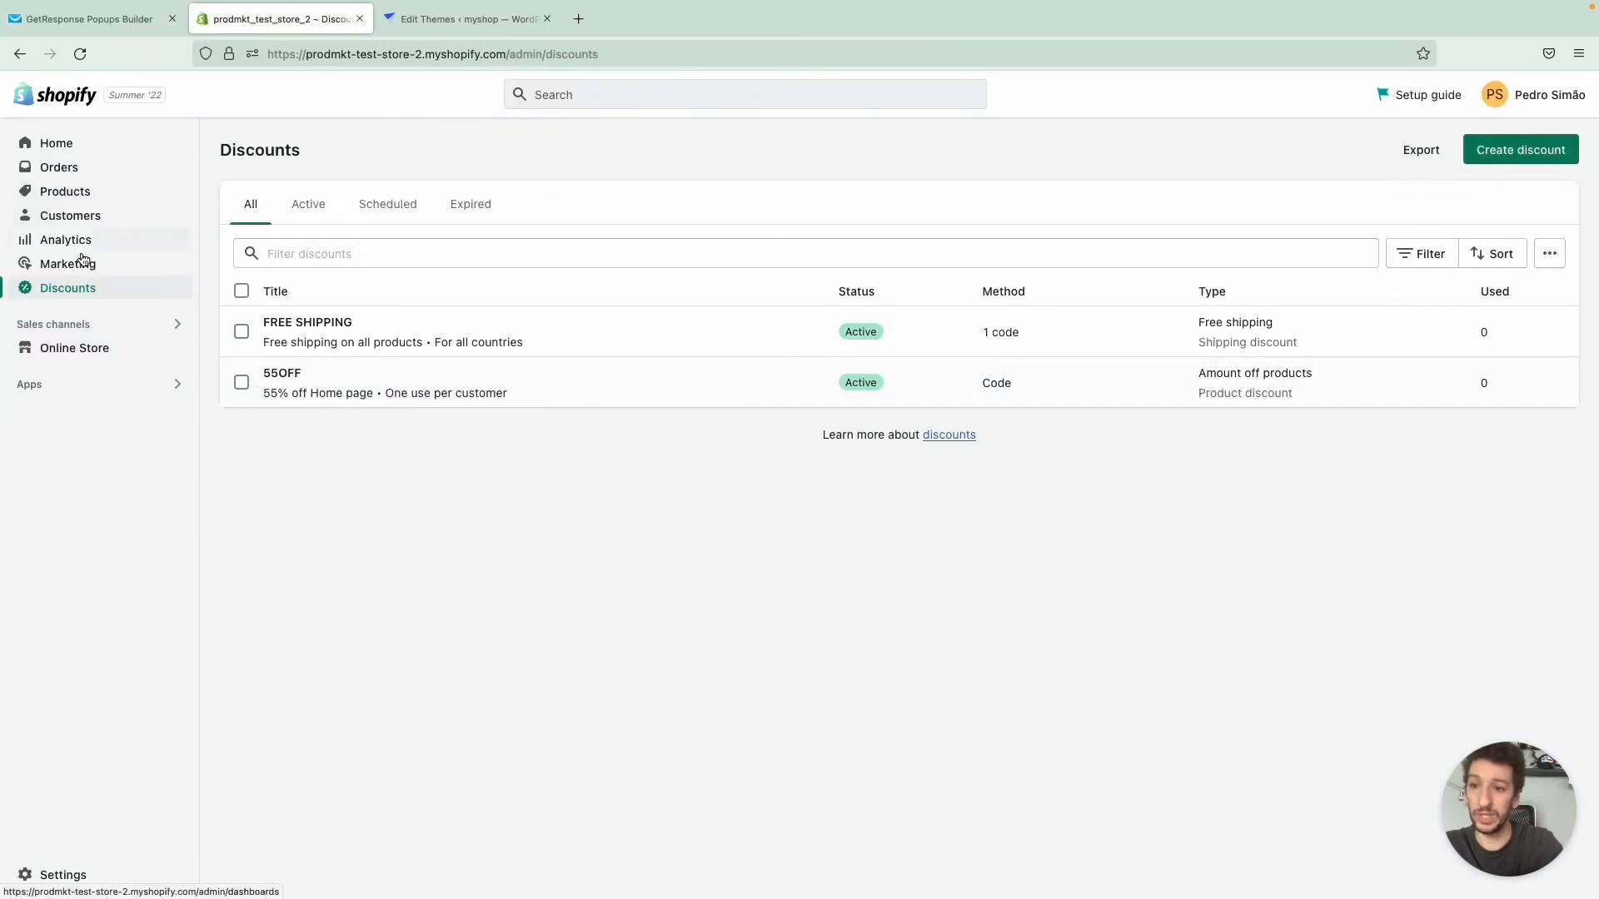
{"action": "left_click", "coordinate": [78, 357]}
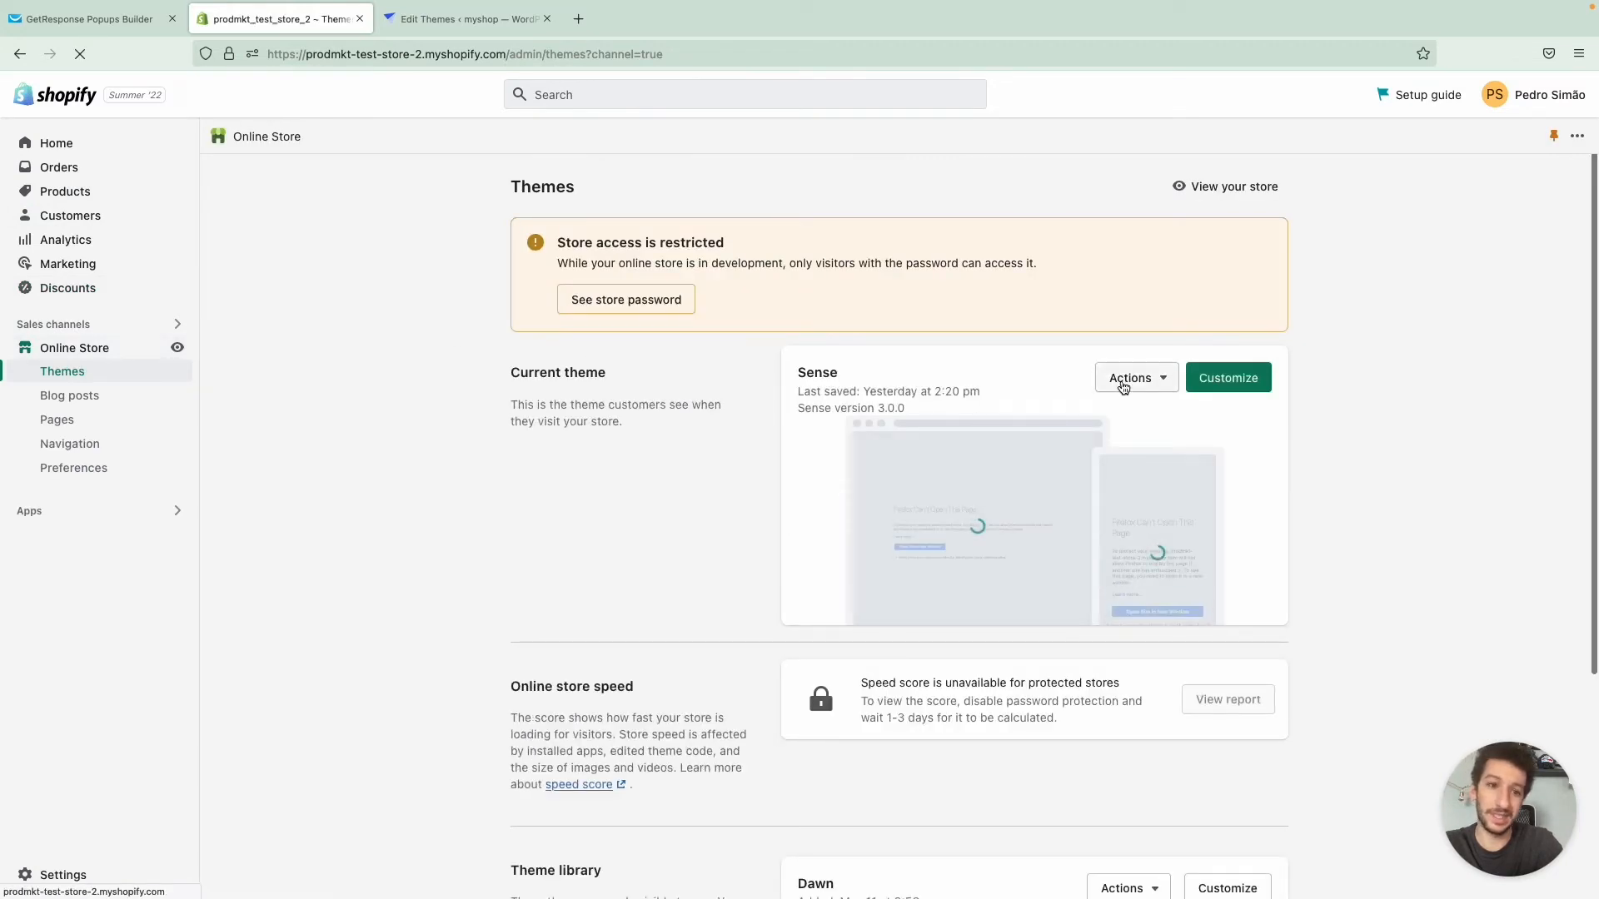
{"action": "left_click", "coordinate": [1249, 381], "text": "super"}
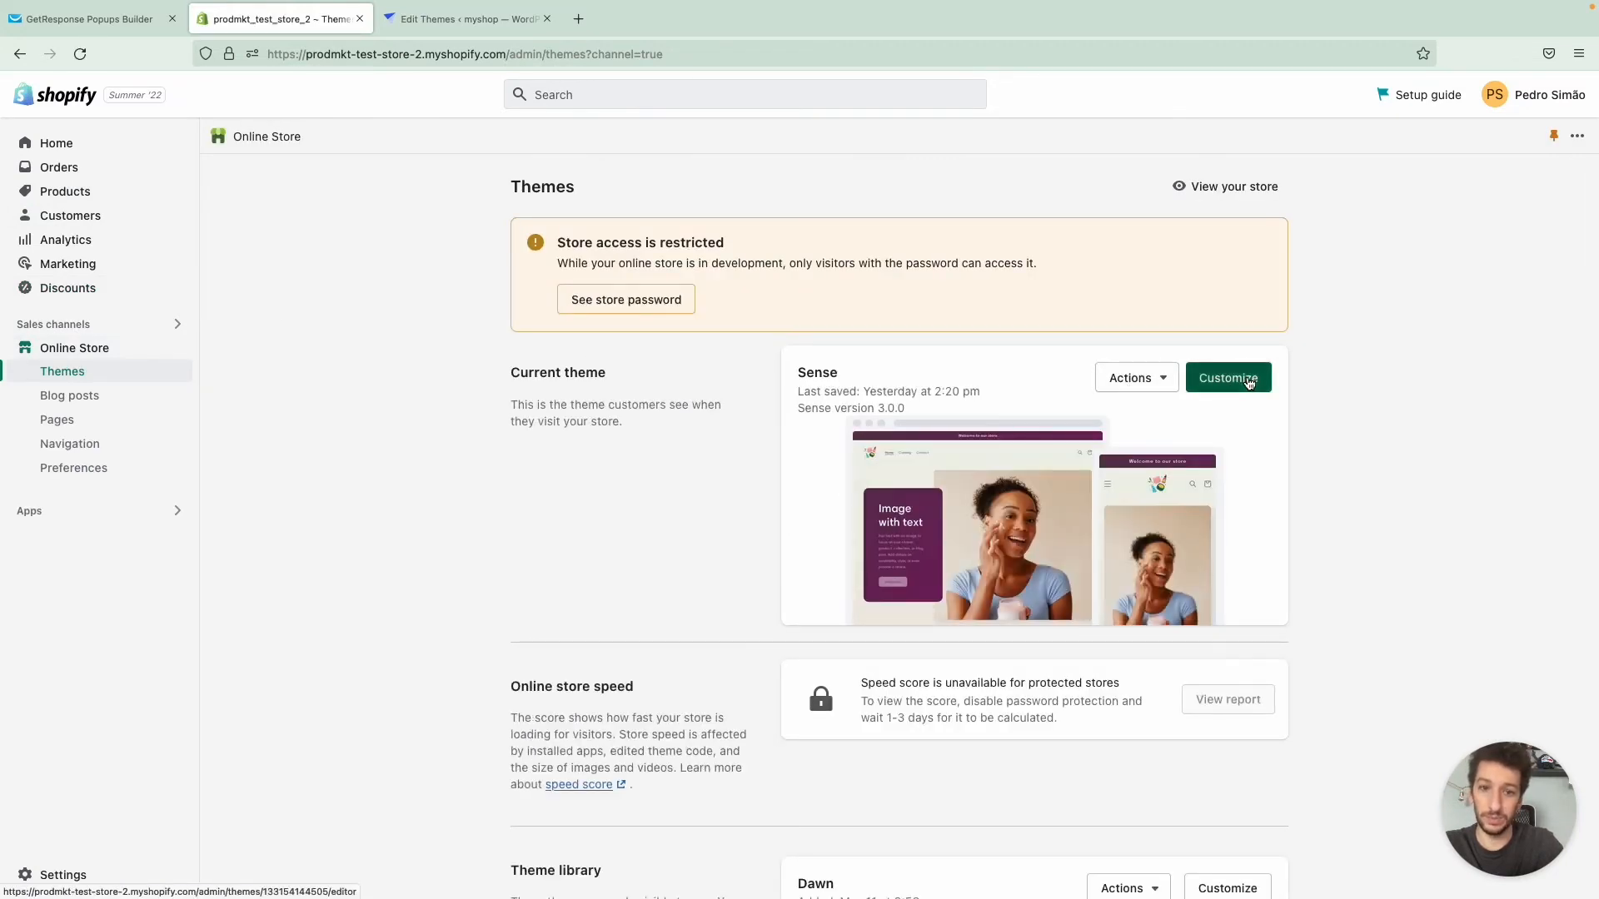
{"action": "left_click", "coordinate": [462, 18]}
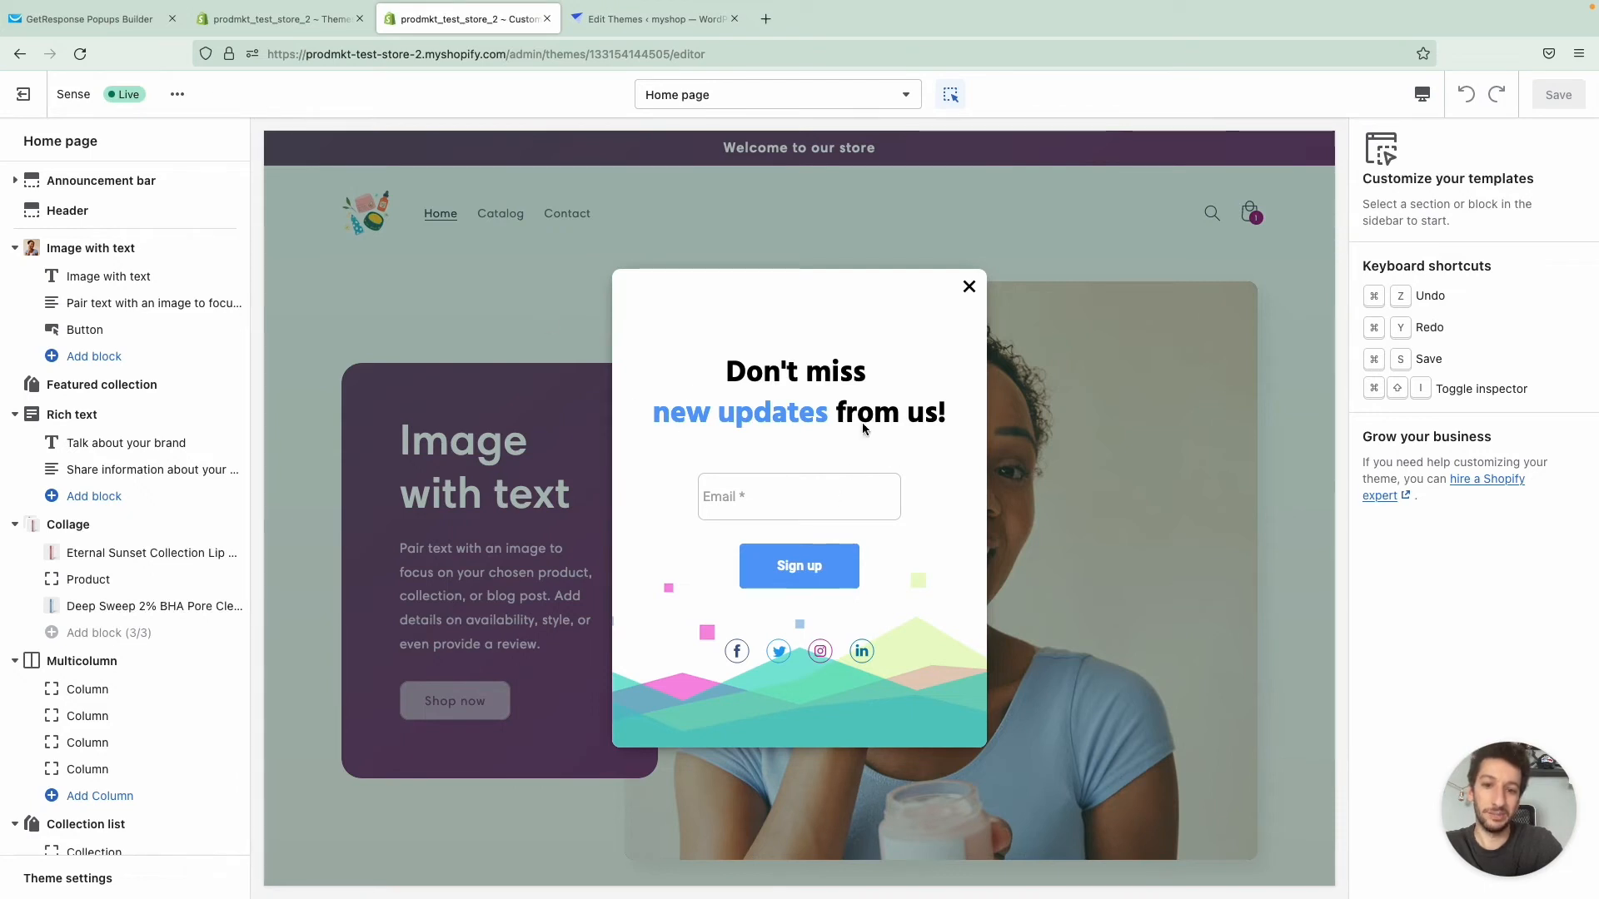
- Dismiss the signup popup in the store preview, close the theme customizer and return to GetResponse's forms and popups list
{"action": "left_click", "coordinate": [969, 288]}
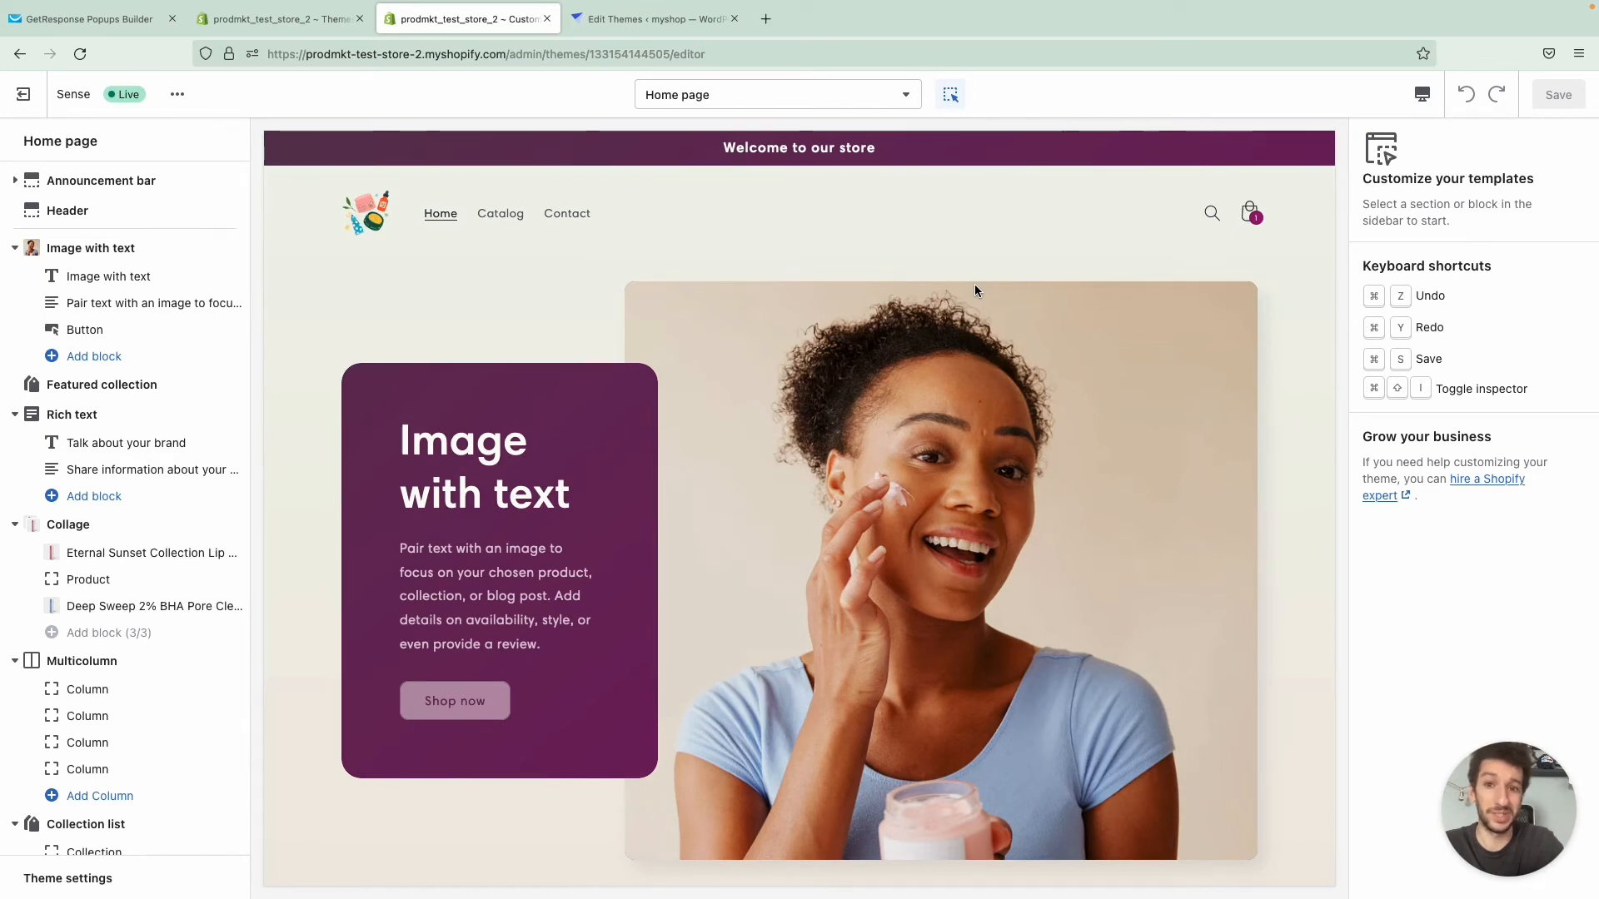
{"action": "left_click", "coordinate": [547, 19]}
{"action": "key", "text": "ctrl+shift+Tab"}
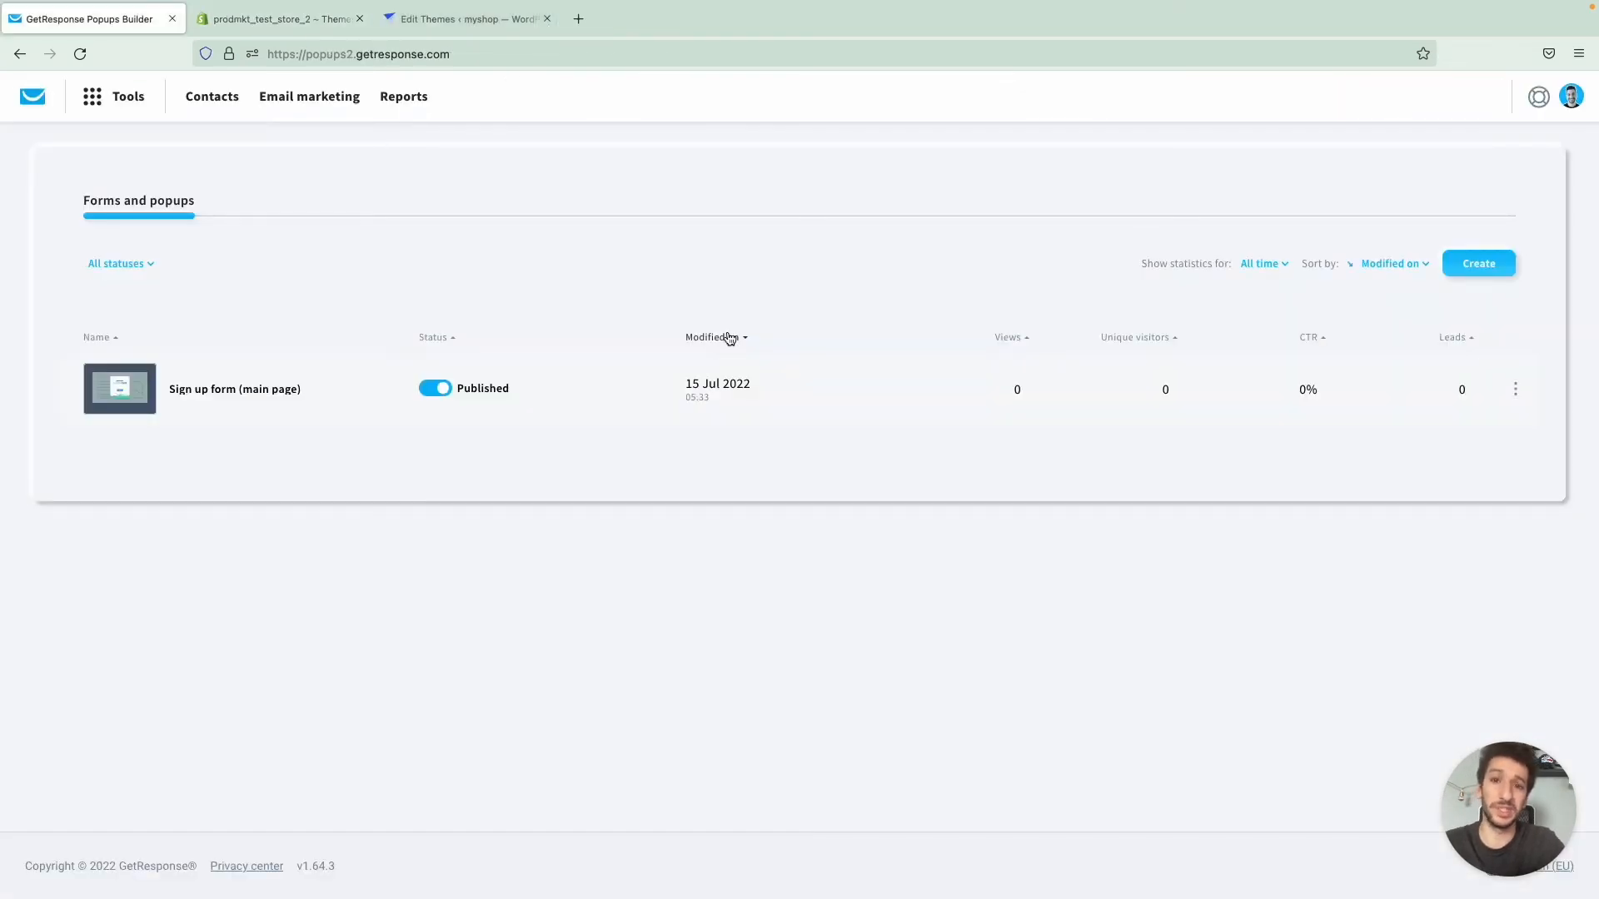
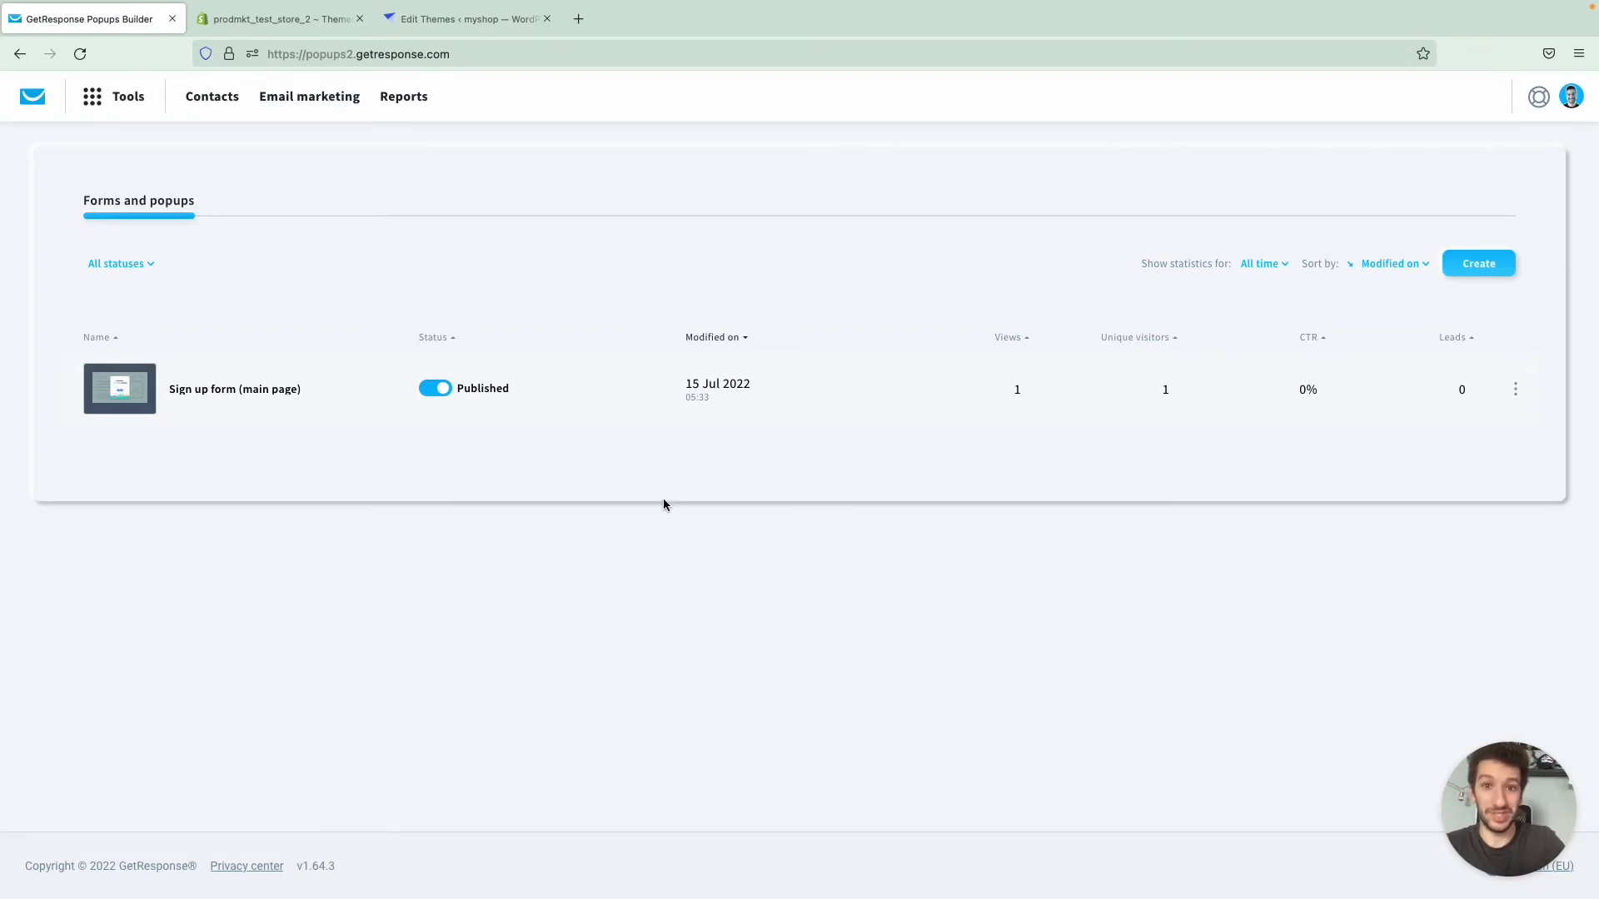
- Open the advanced search across all contacts and add a search condition
{"action": "left_click", "coordinate": [205, 99]}
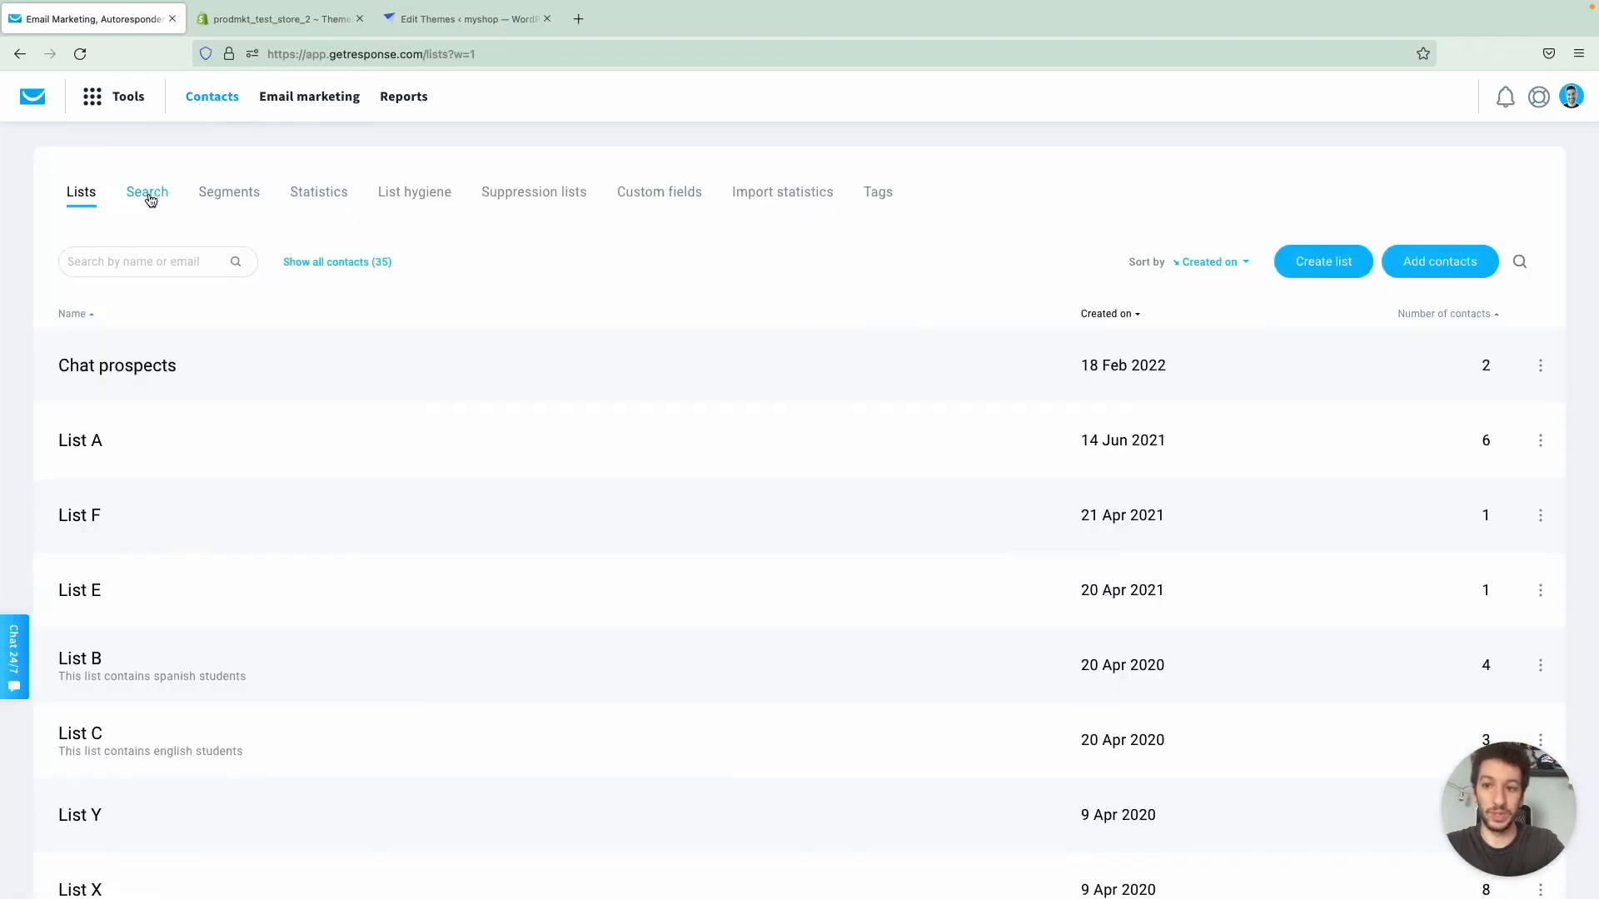
{"action": "left_click", "coordinate": [152, 195]}
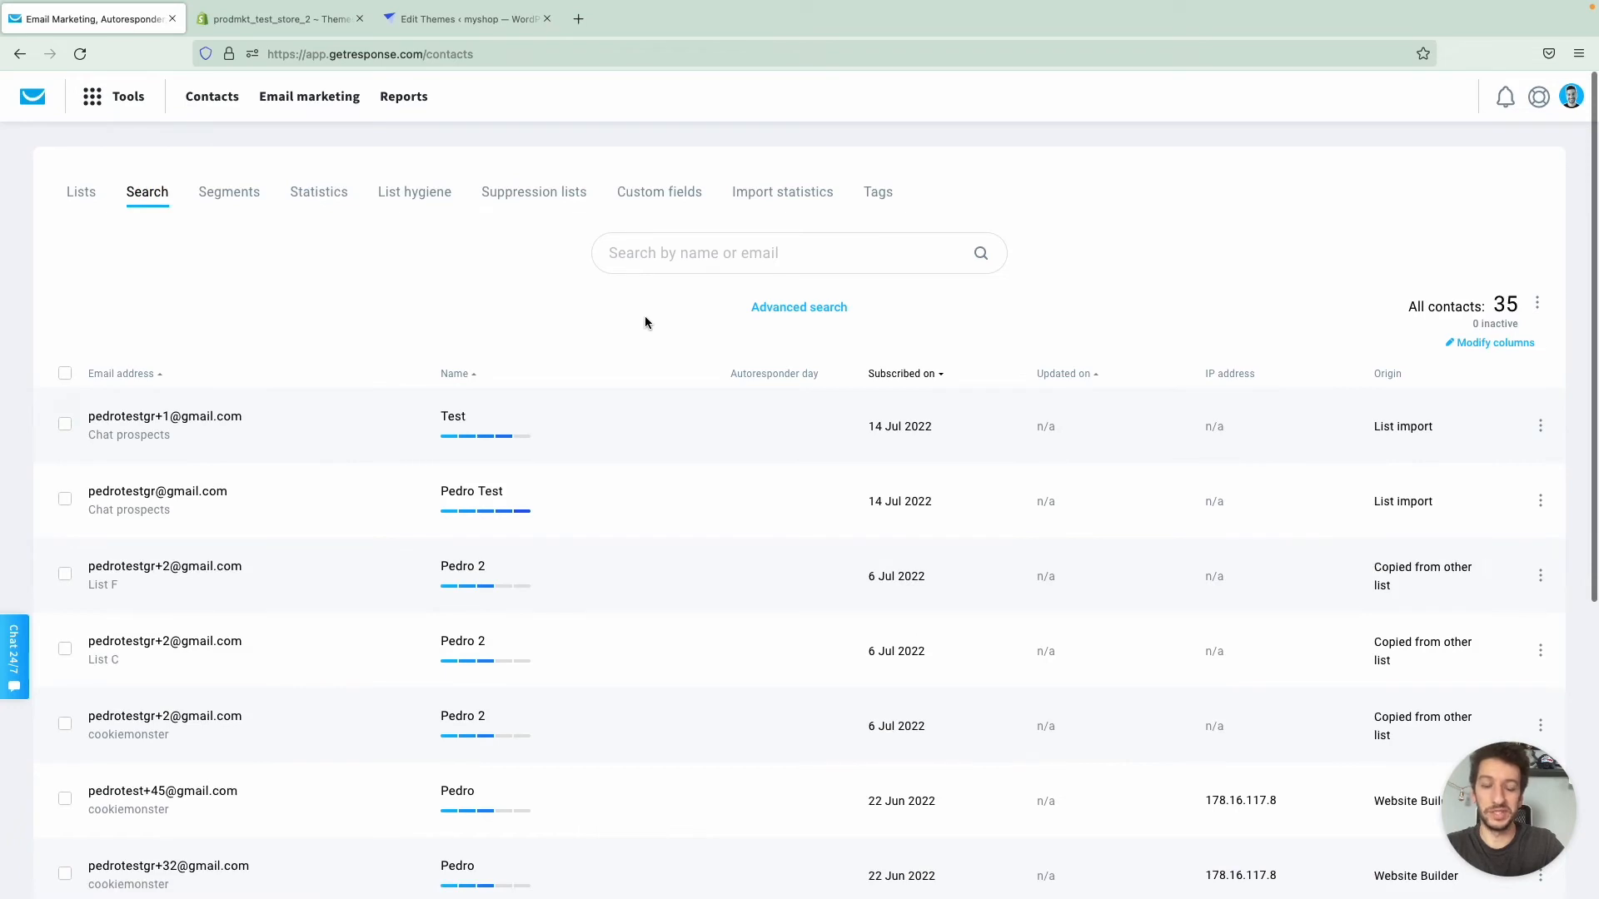
{"action": "left_click", "coordinate": [793, 313]}
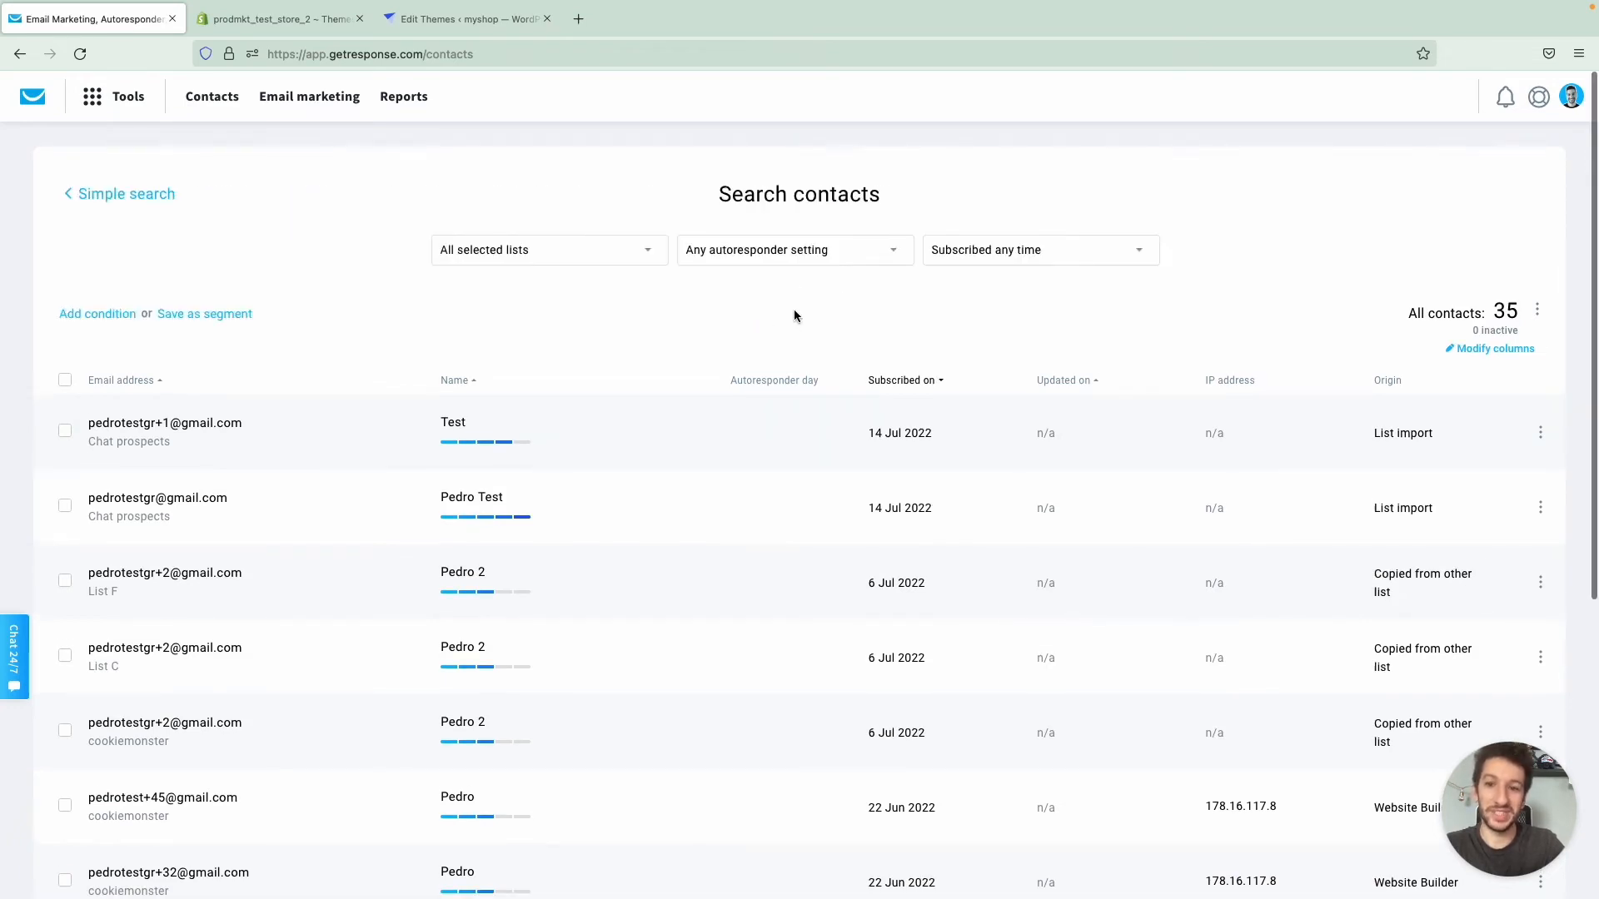
{"action": "left_click", "coordinate": [106, 323]}
- Set the condition's category to Ecommerce and its criterion to Total spent, keeping all shops included
{"action": "left_click", "coordinate": [136, 366]}
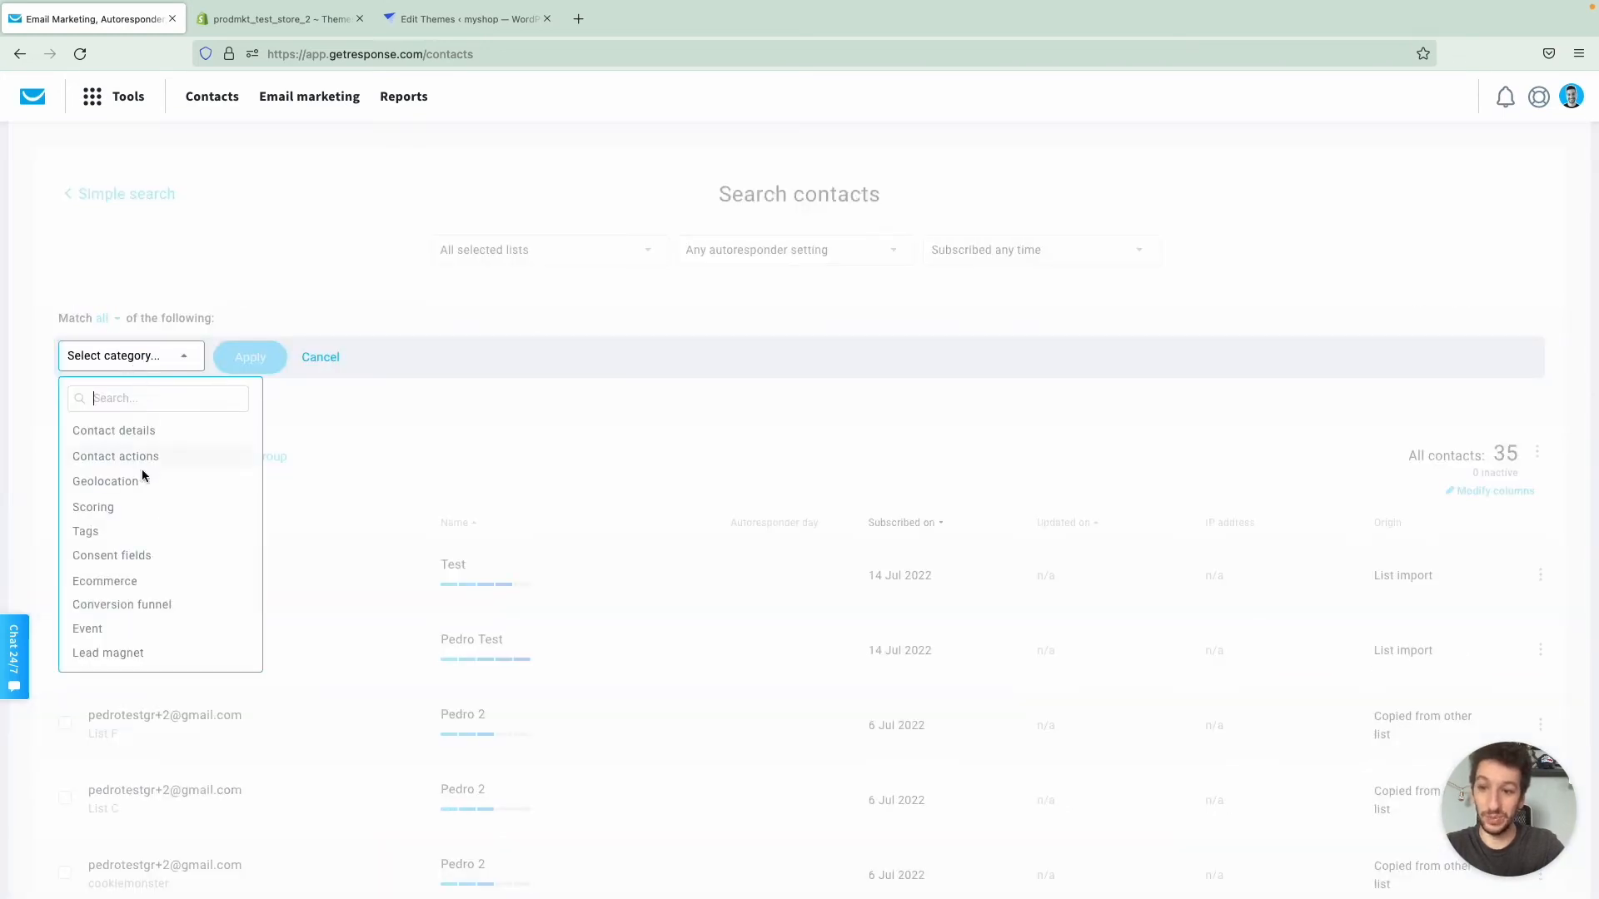
{"action": "left_click", "coordinate": [118, 591]}
{"action": "left_click", "coordinate": [314, 362]}
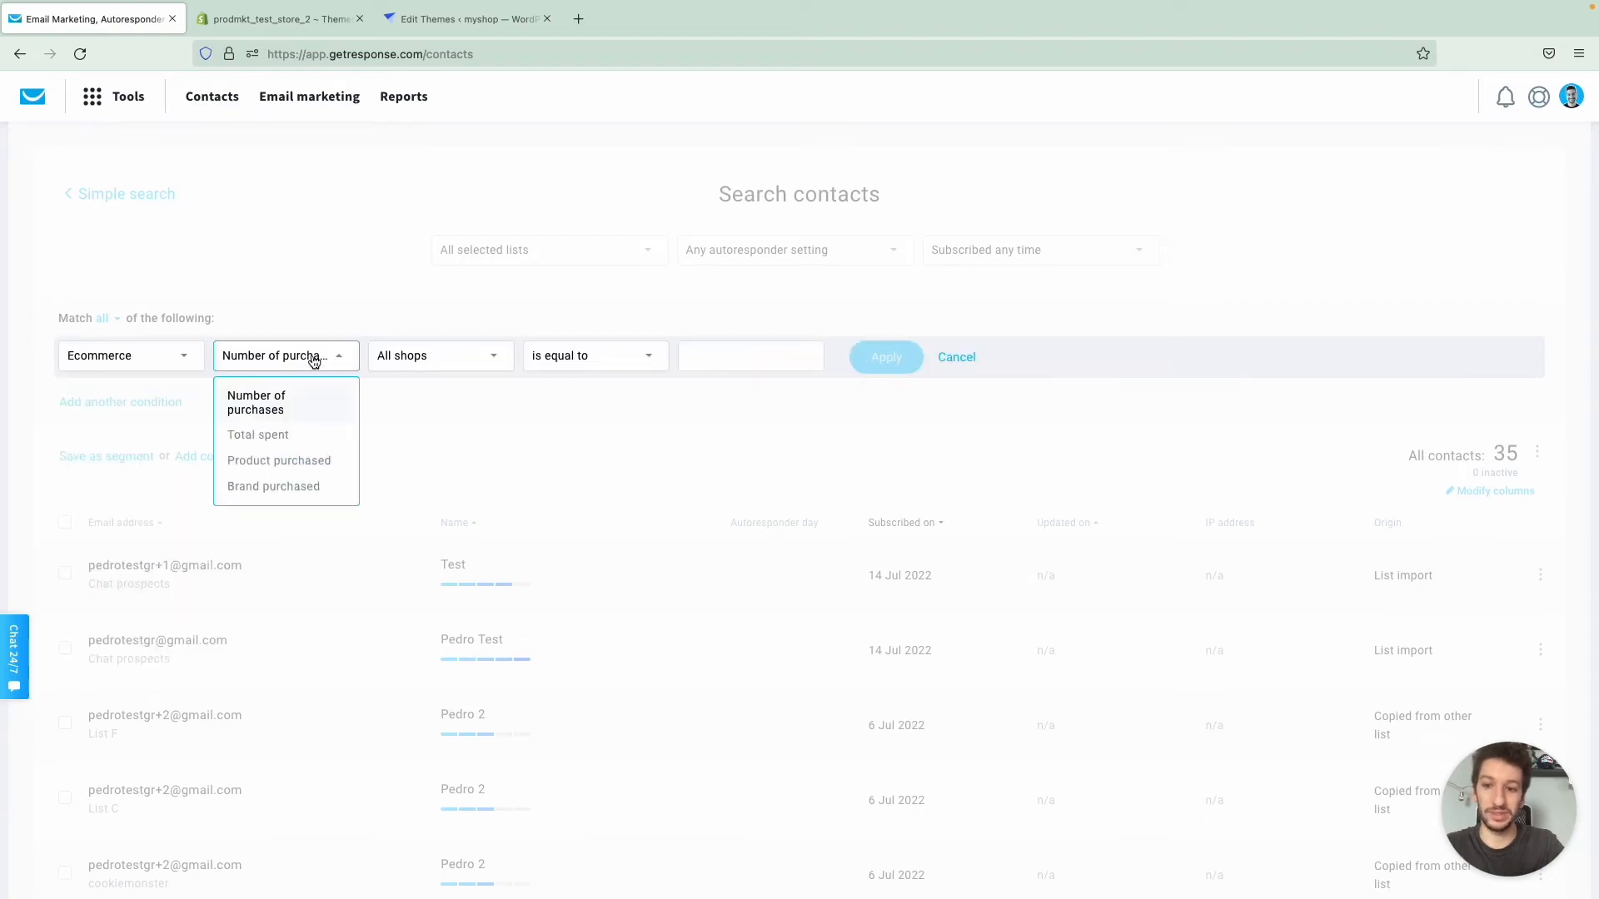
{"action": "left_click", "coordinate": [279, 444]}
{"action": "left_click", "coordinate": [457, 361]}
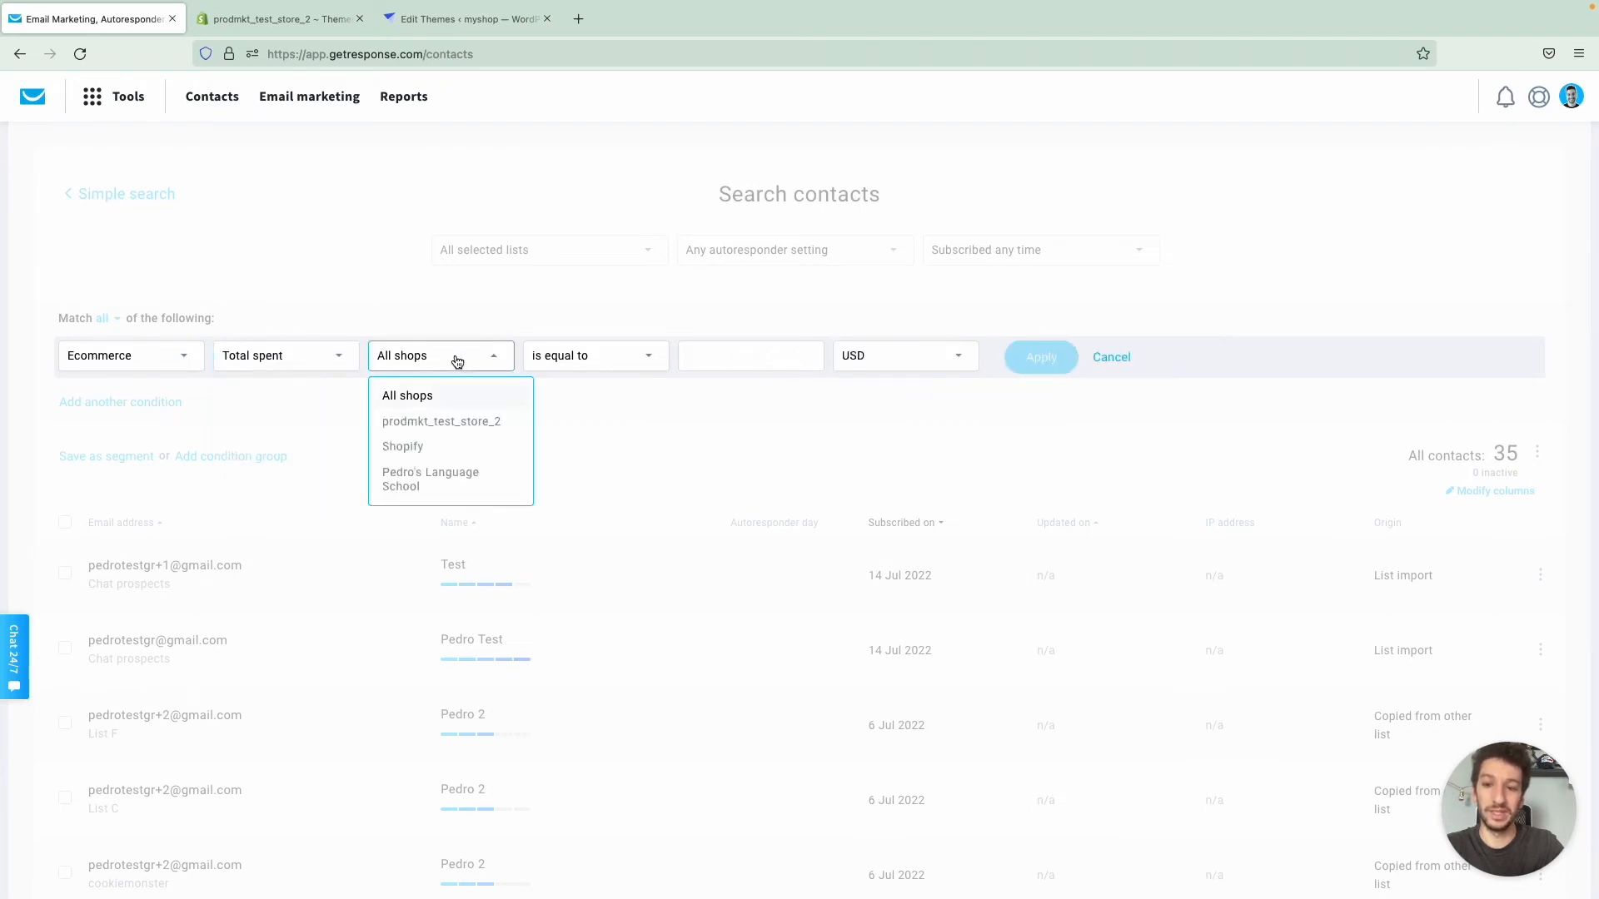
{"action": "left_click", "coordinate": [457, 361]}
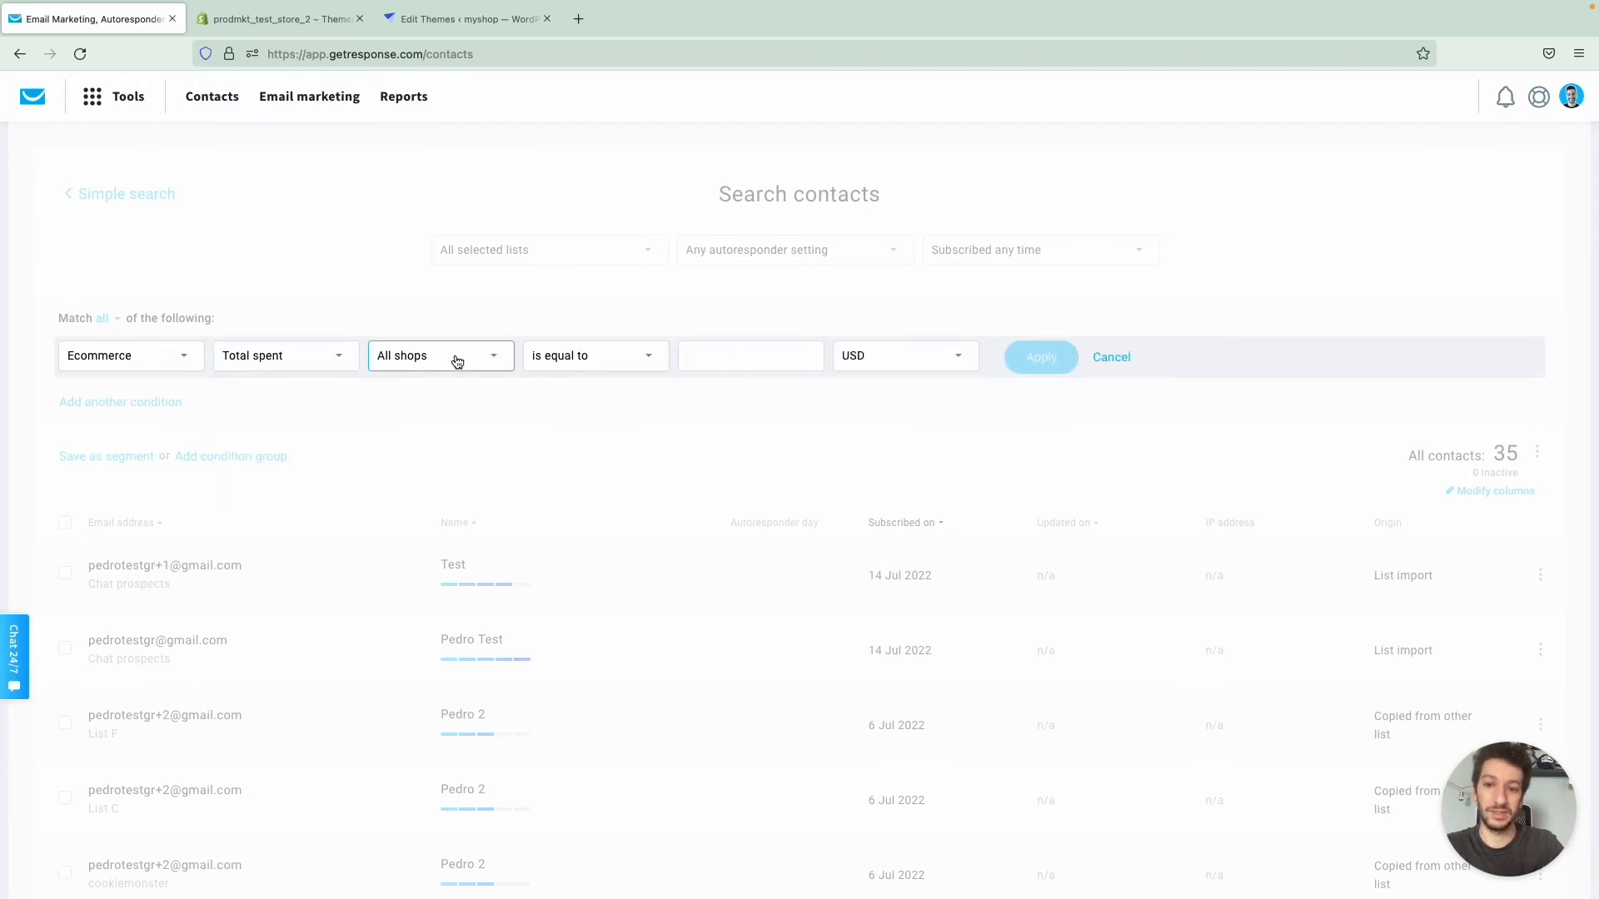
{"action": "left_click", "coordinate": [591, 366]}
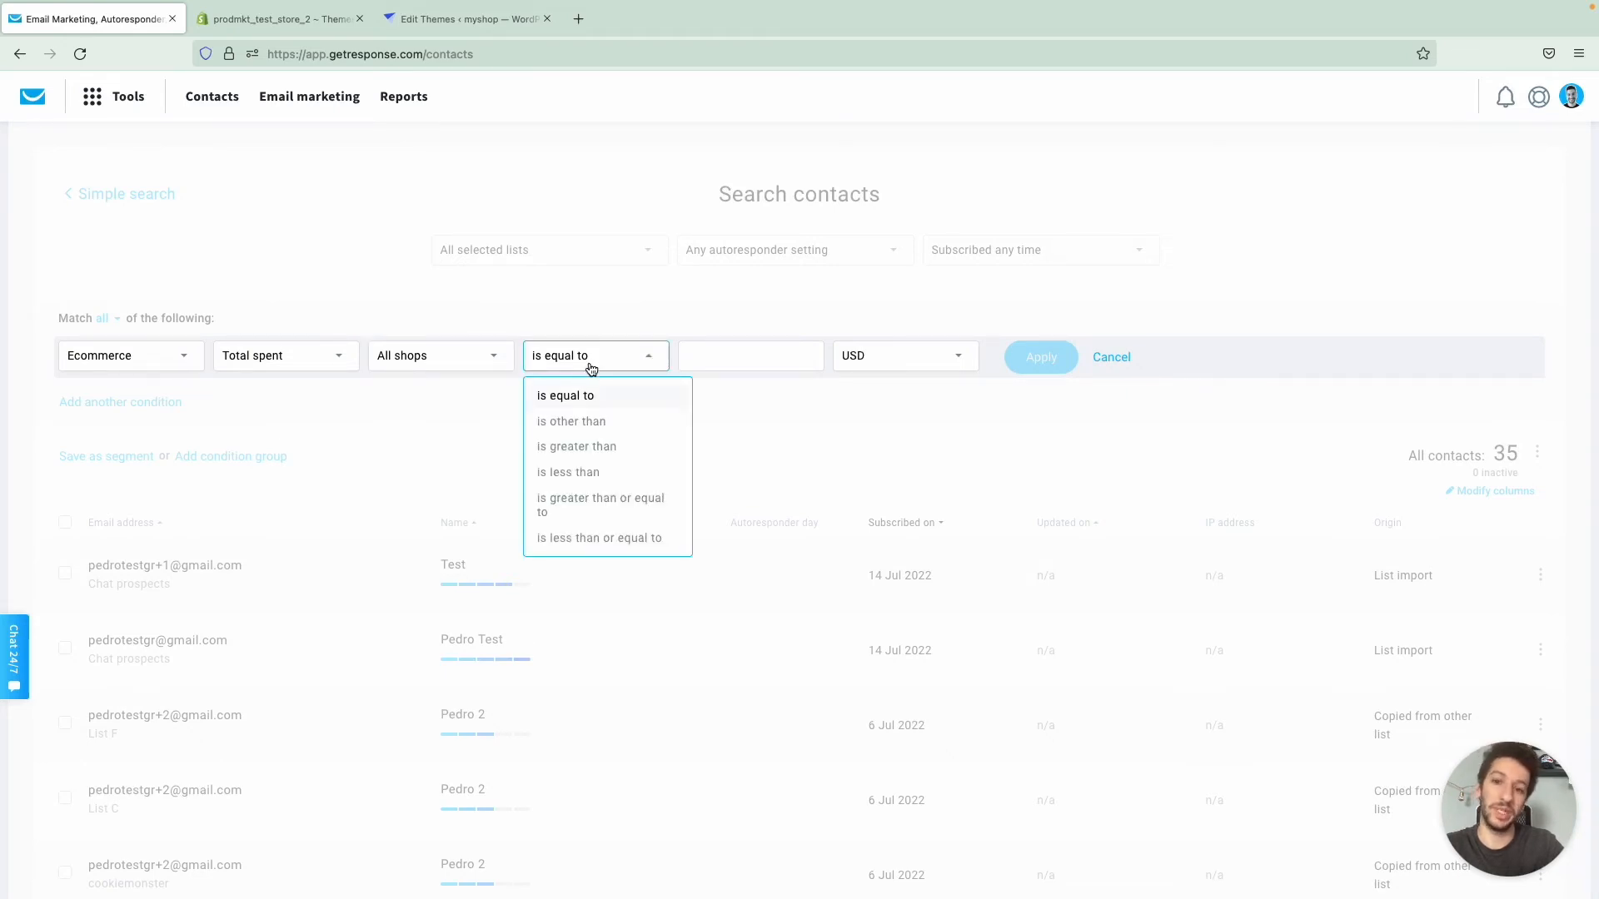
{"action": "left_click", "coordinate": [464, 360]}
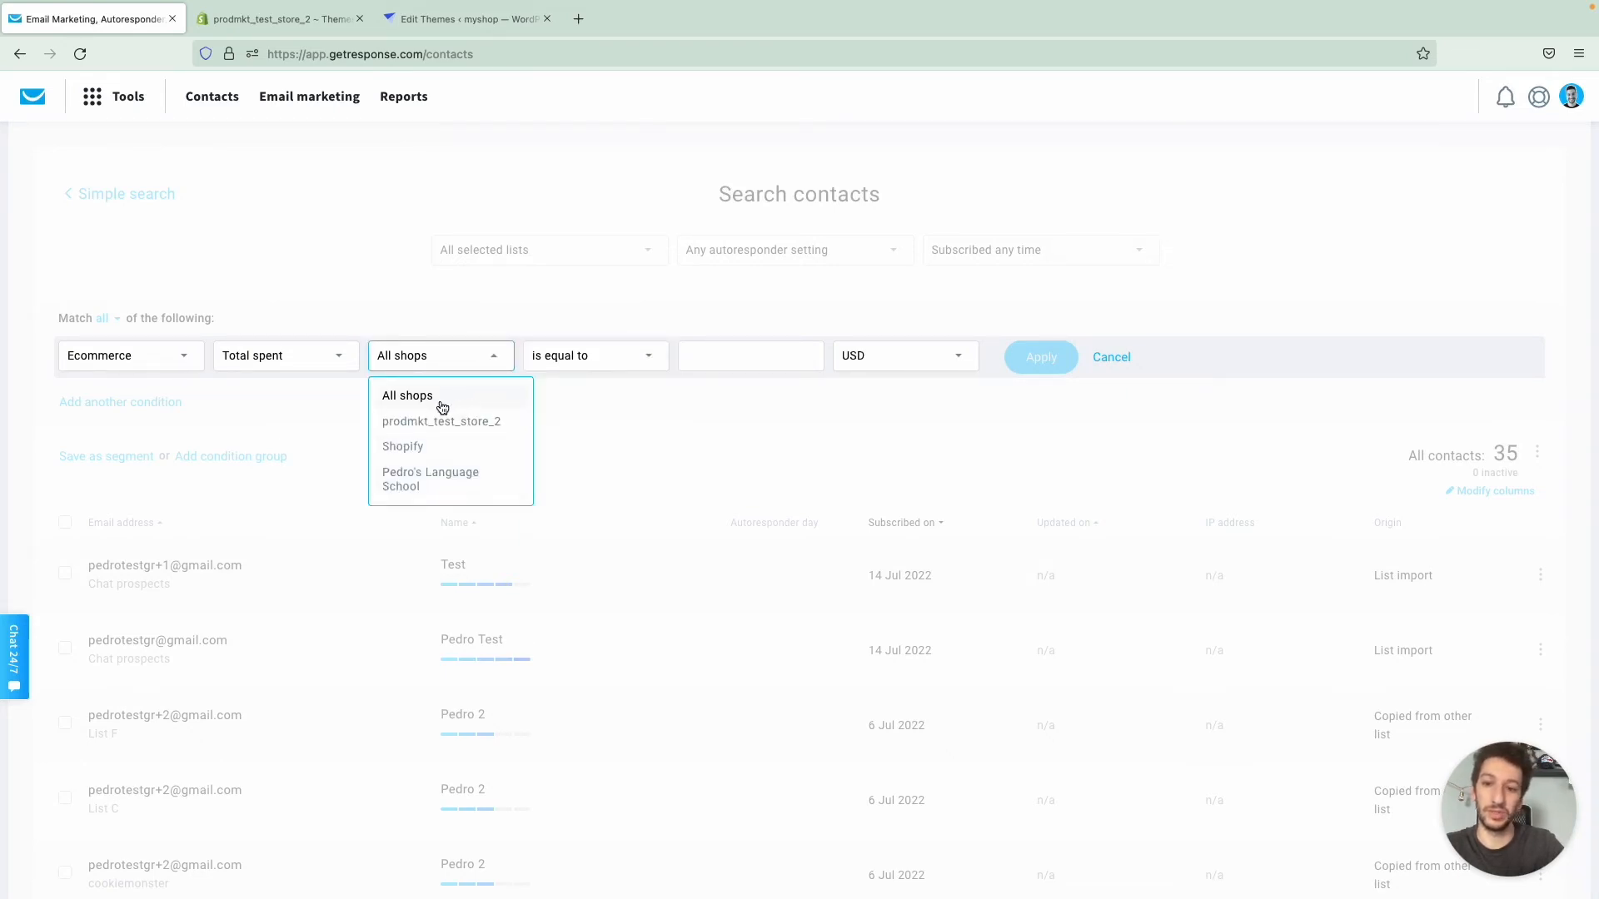
{"action": "left_click", "coordinate": [473, 353]}
- Complete the total spent condition as is greater than 40 PLN and apply it to the contact search
{"action": "left_click", "coordinate": [584, 353]}
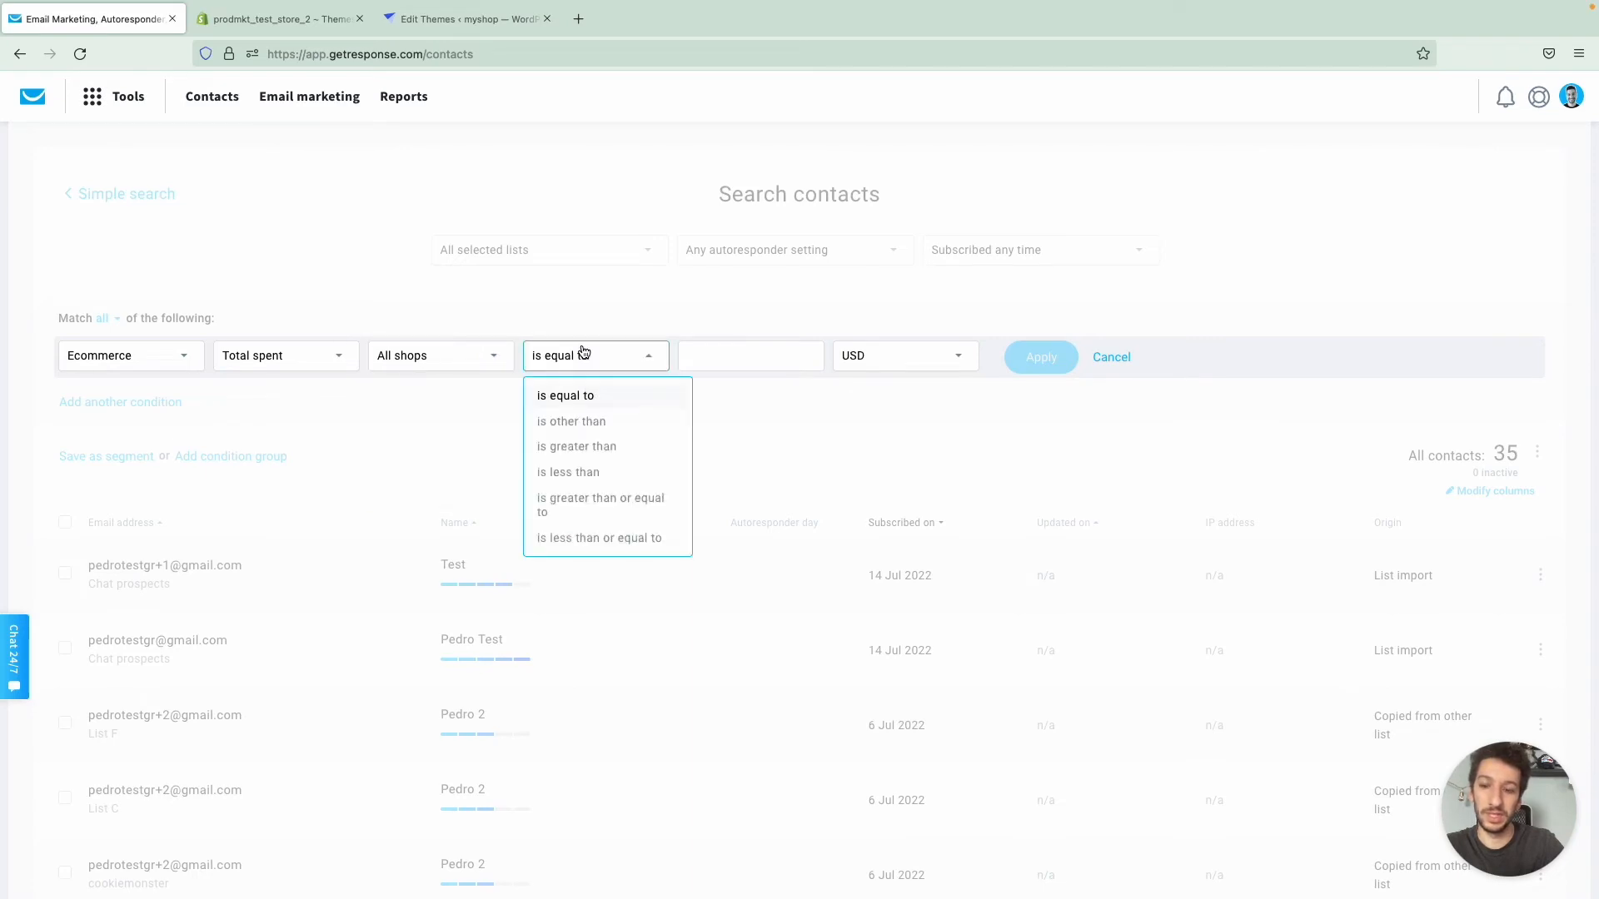
{"action": "left_click", "coordinate": [601, 450]}
{"action": "left_click", "coordinate": [742, 354]}
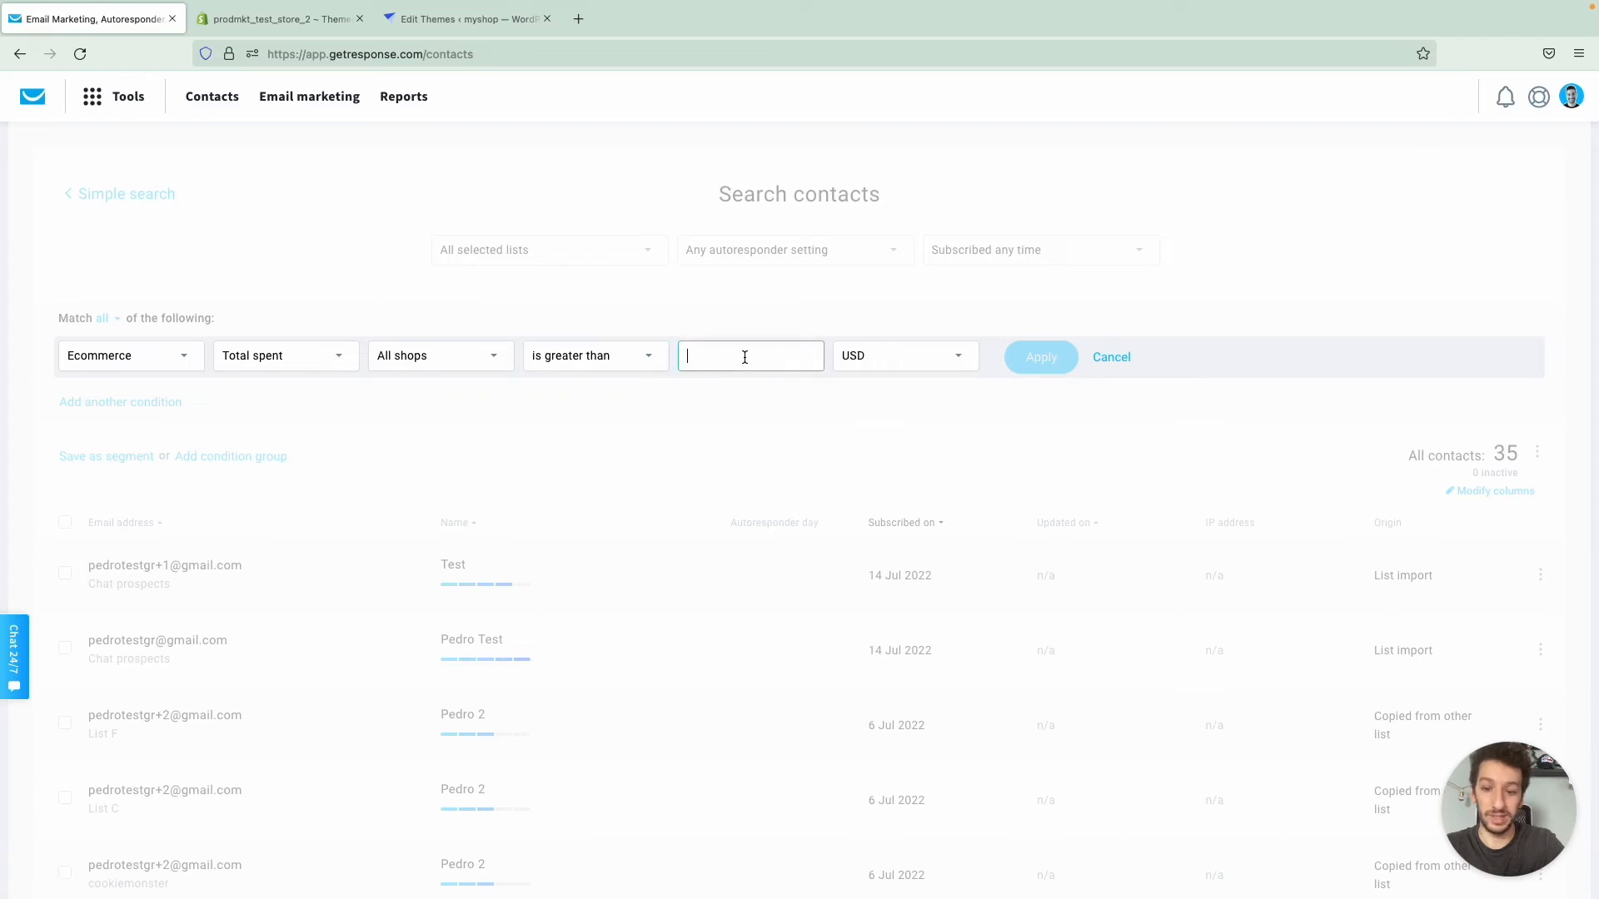
{"action": "type", "text": "40"}
{"action": "left_click", "coordinate": [956, 360]}
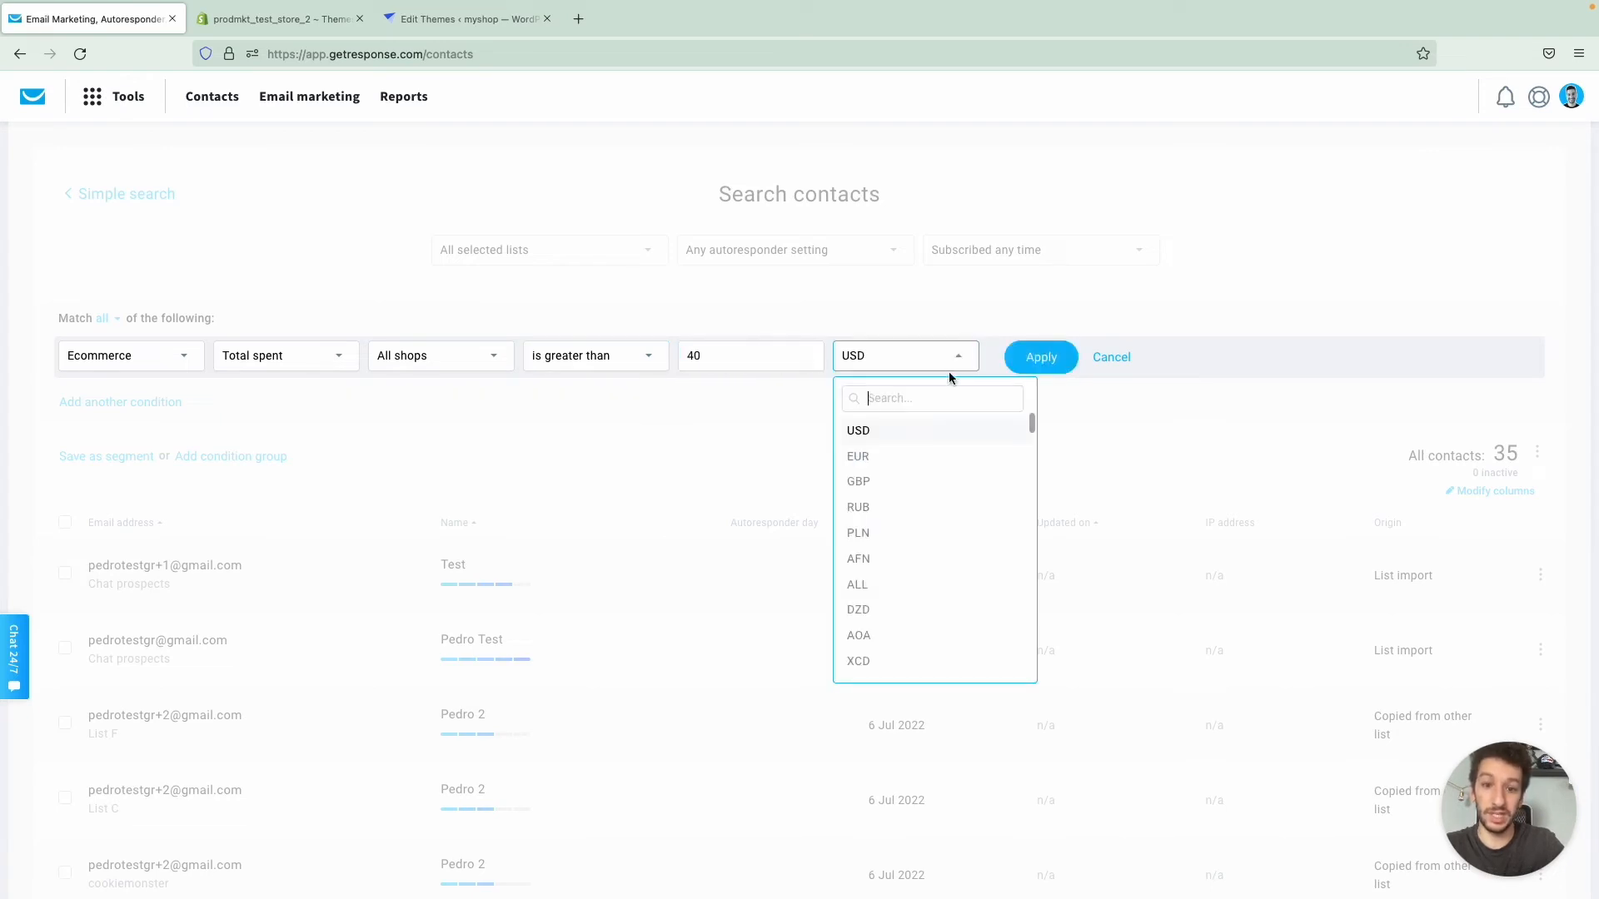
{"action": "type", "text": "pln"}
{"action": "left_click", "coordinate": [918, 430]}
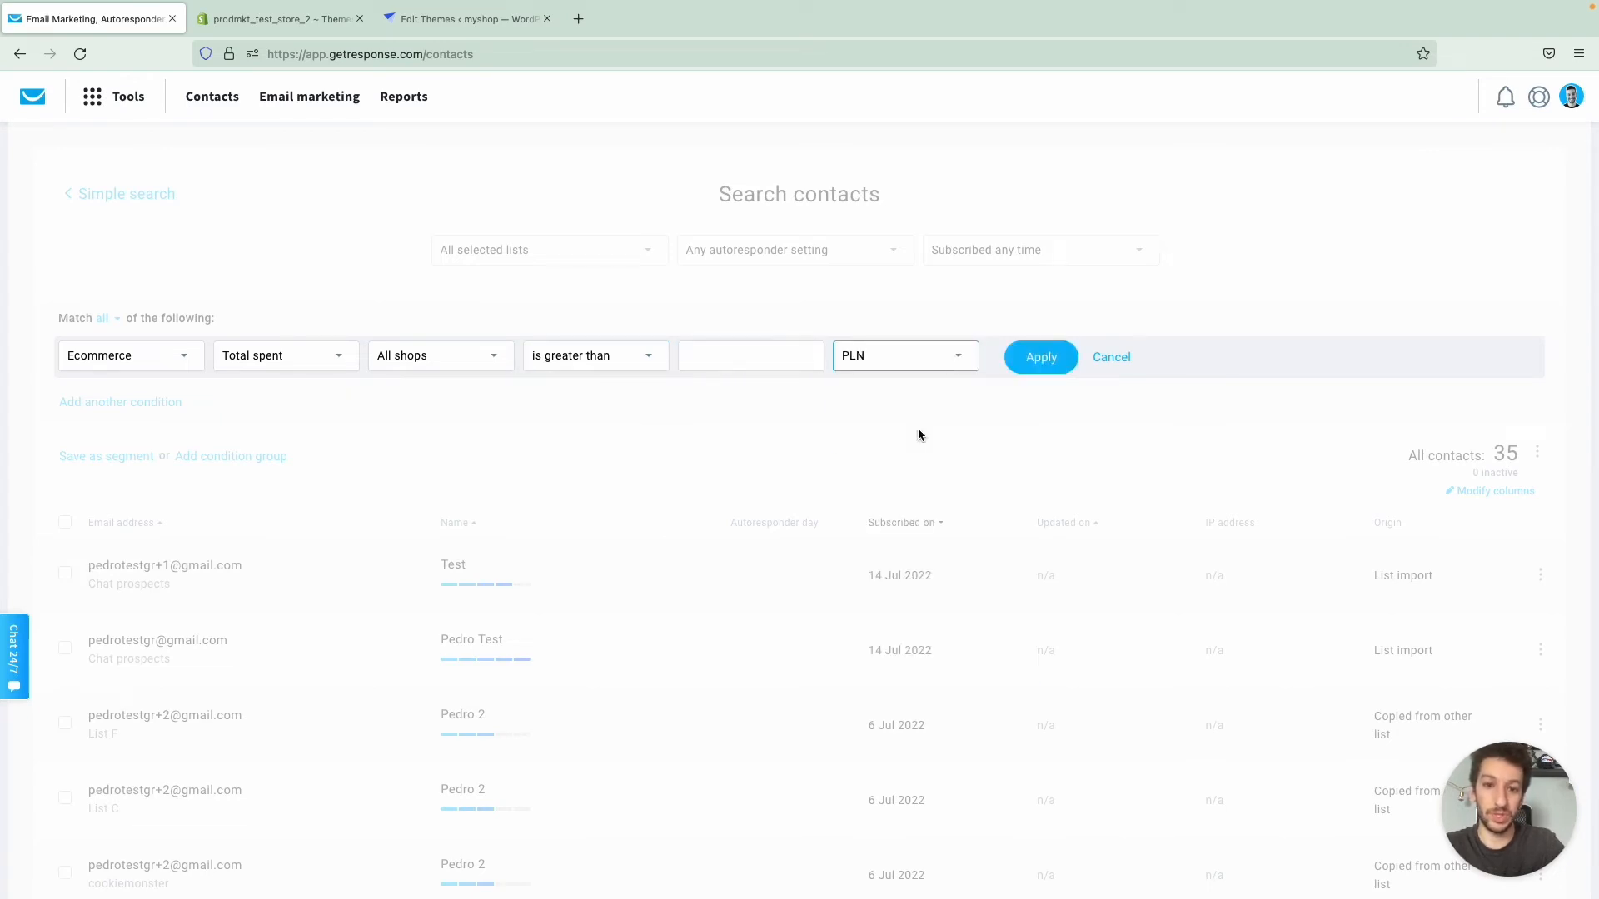
{"action": "left_click", "coordinate": [798, 362]}
{"action": "type", "text": "40"}
{"action": "left_click", "coordinate": [1045, 360]}
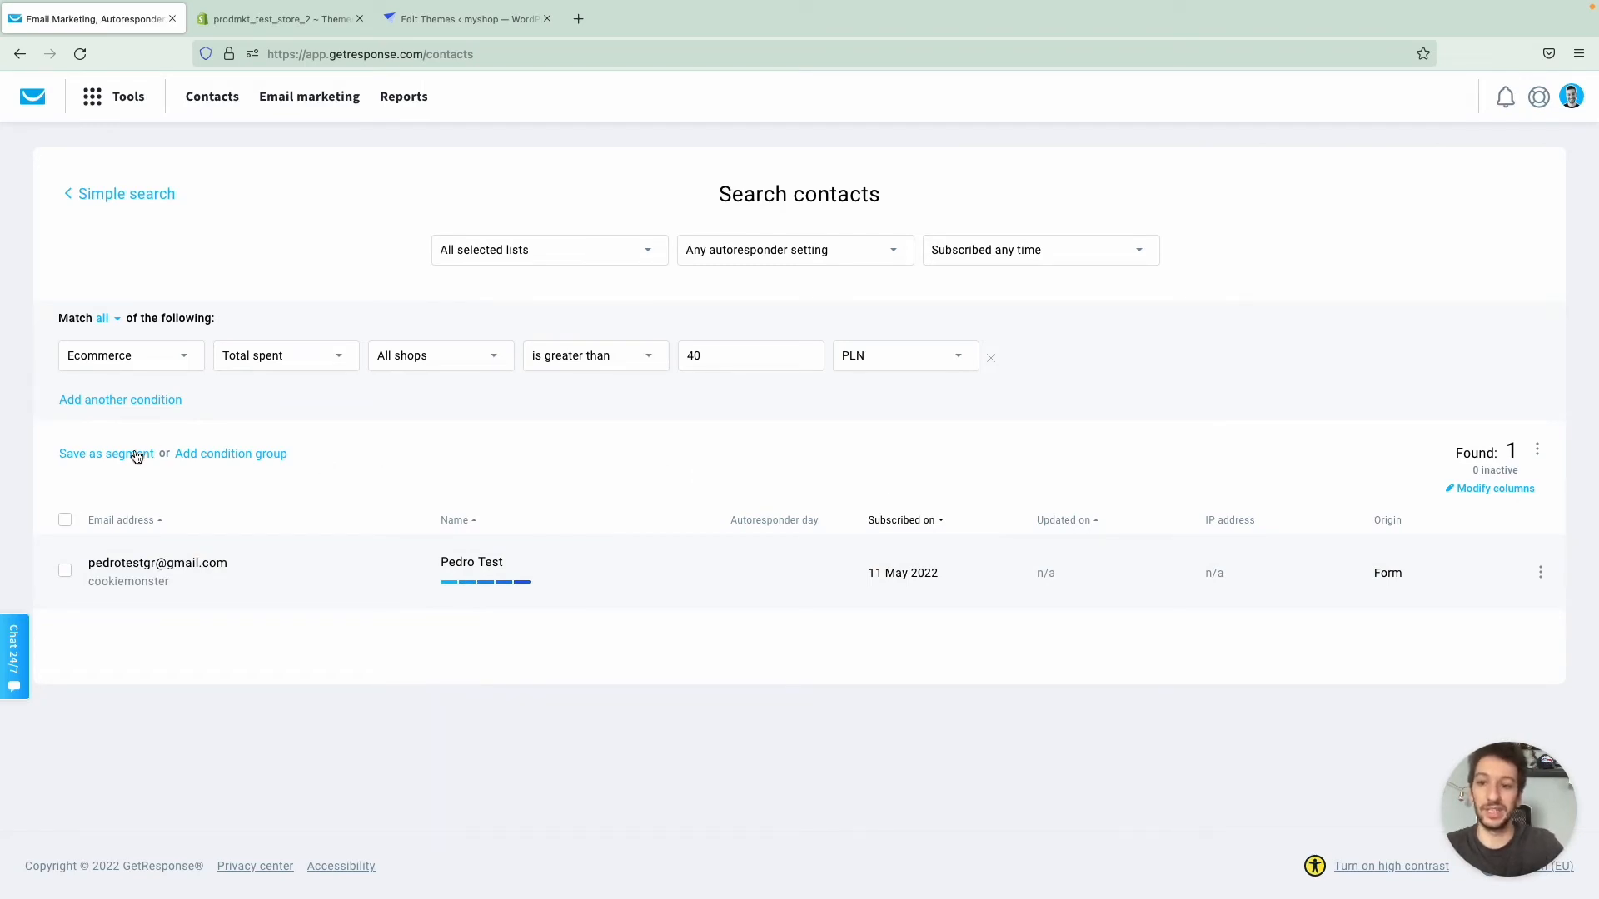
- Save the filtered contacts as a segment named "Spent more than 40PLN"
{"action": "left_click", "coordinate": [107, 454]}
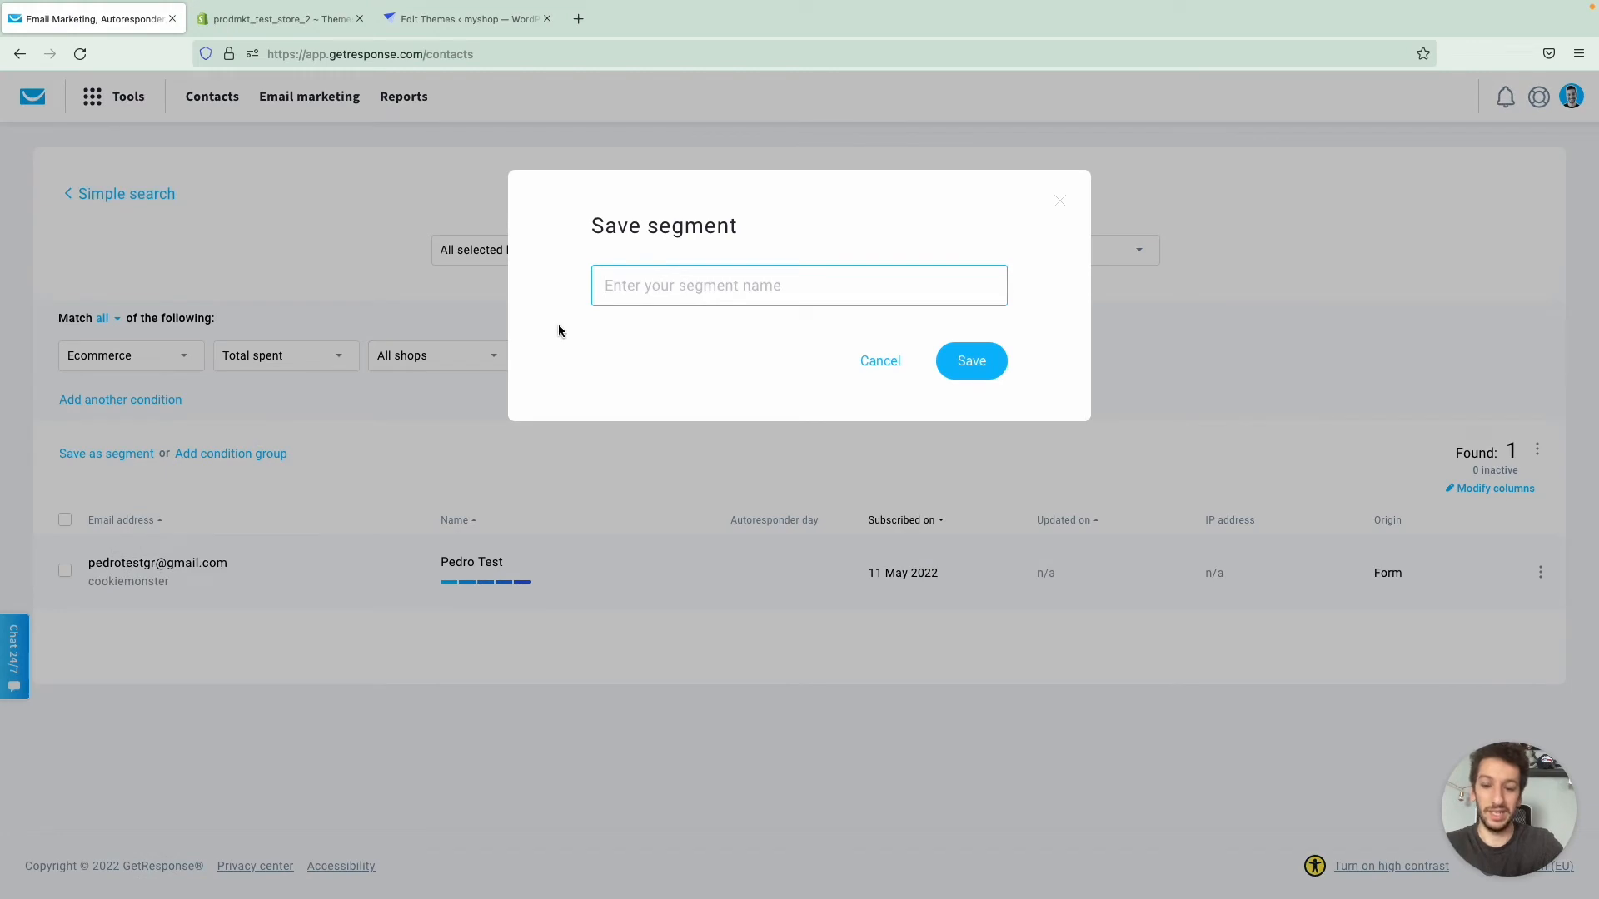
{"action": "type", "text": "Spent more th"}
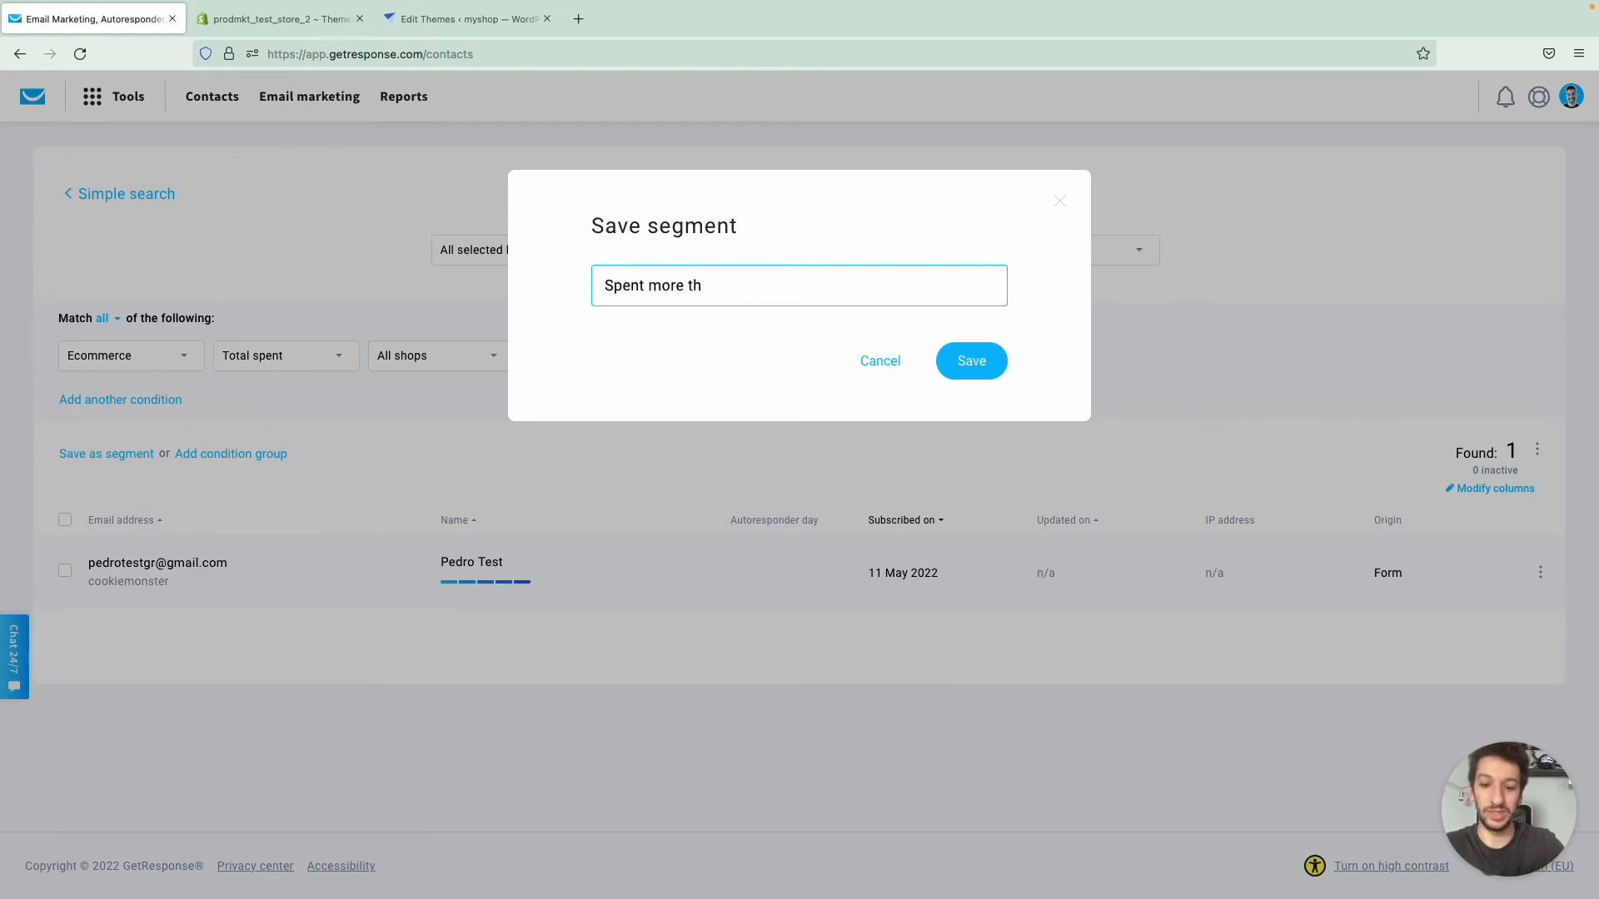
{"action": "type", "text": "an 40"}
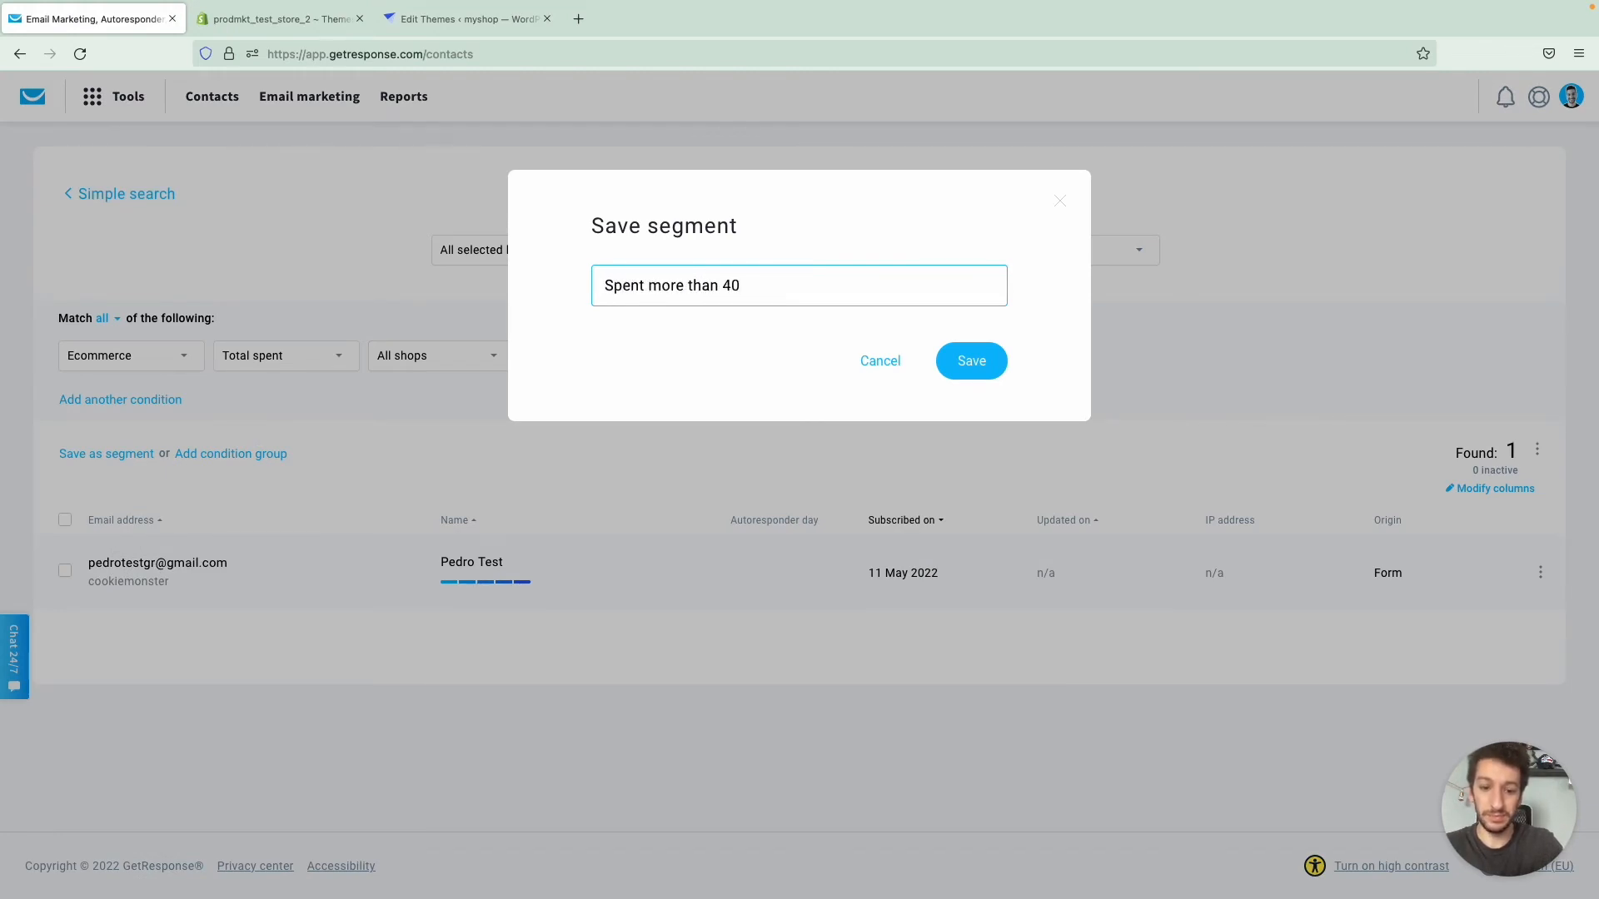
{"action": "type", "text": "PLN"}
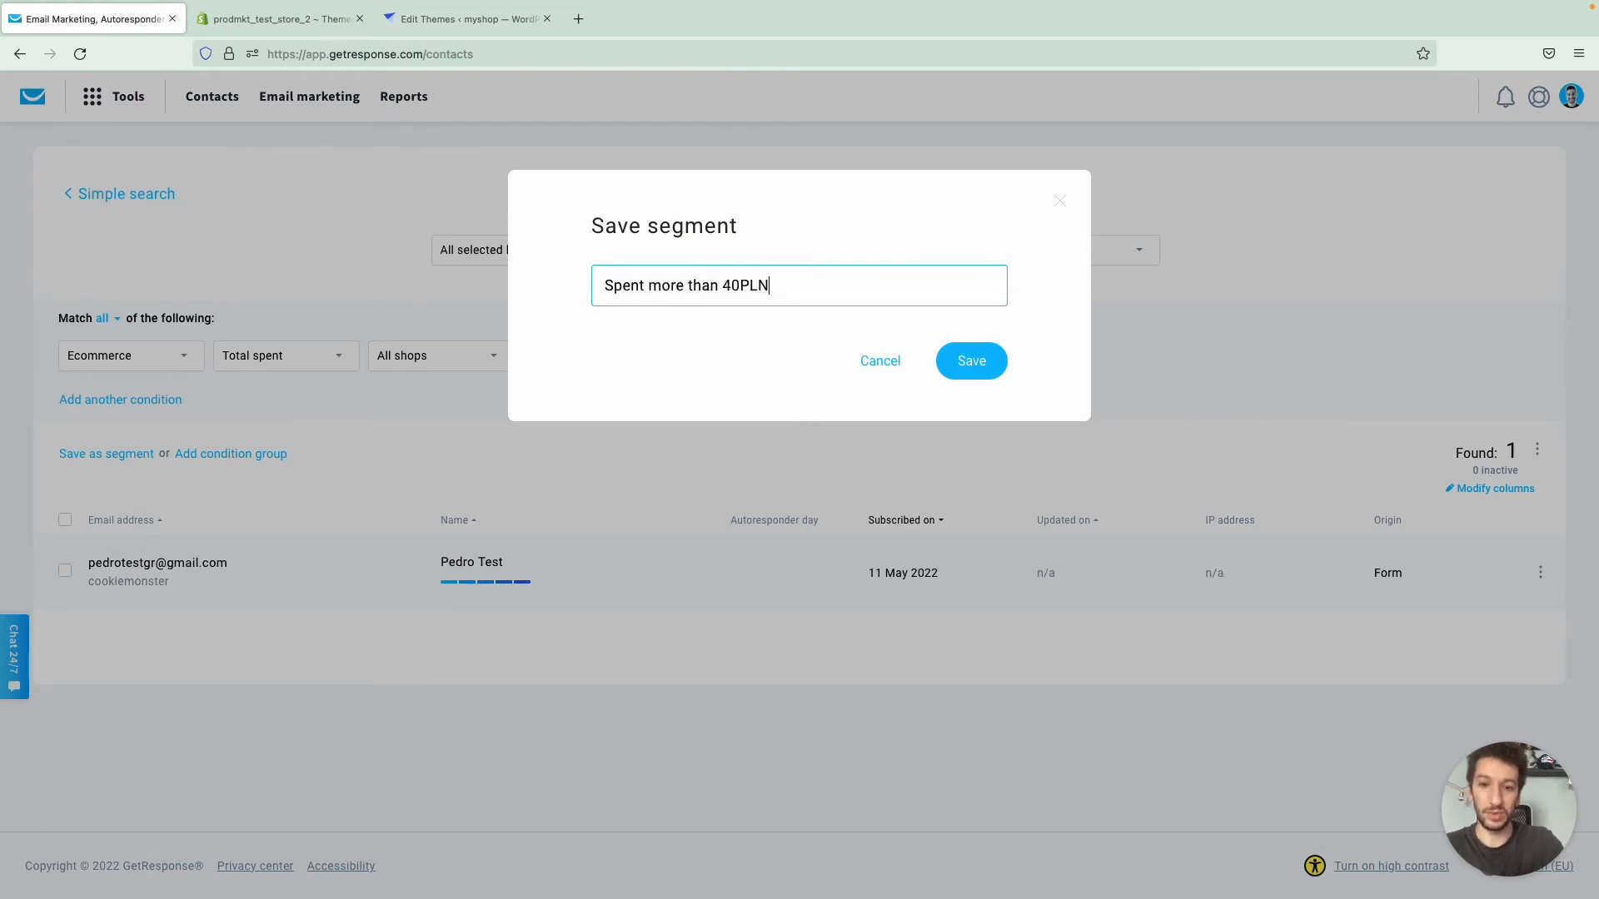
{"action": "left_click", "coordinate": [979, 369]}
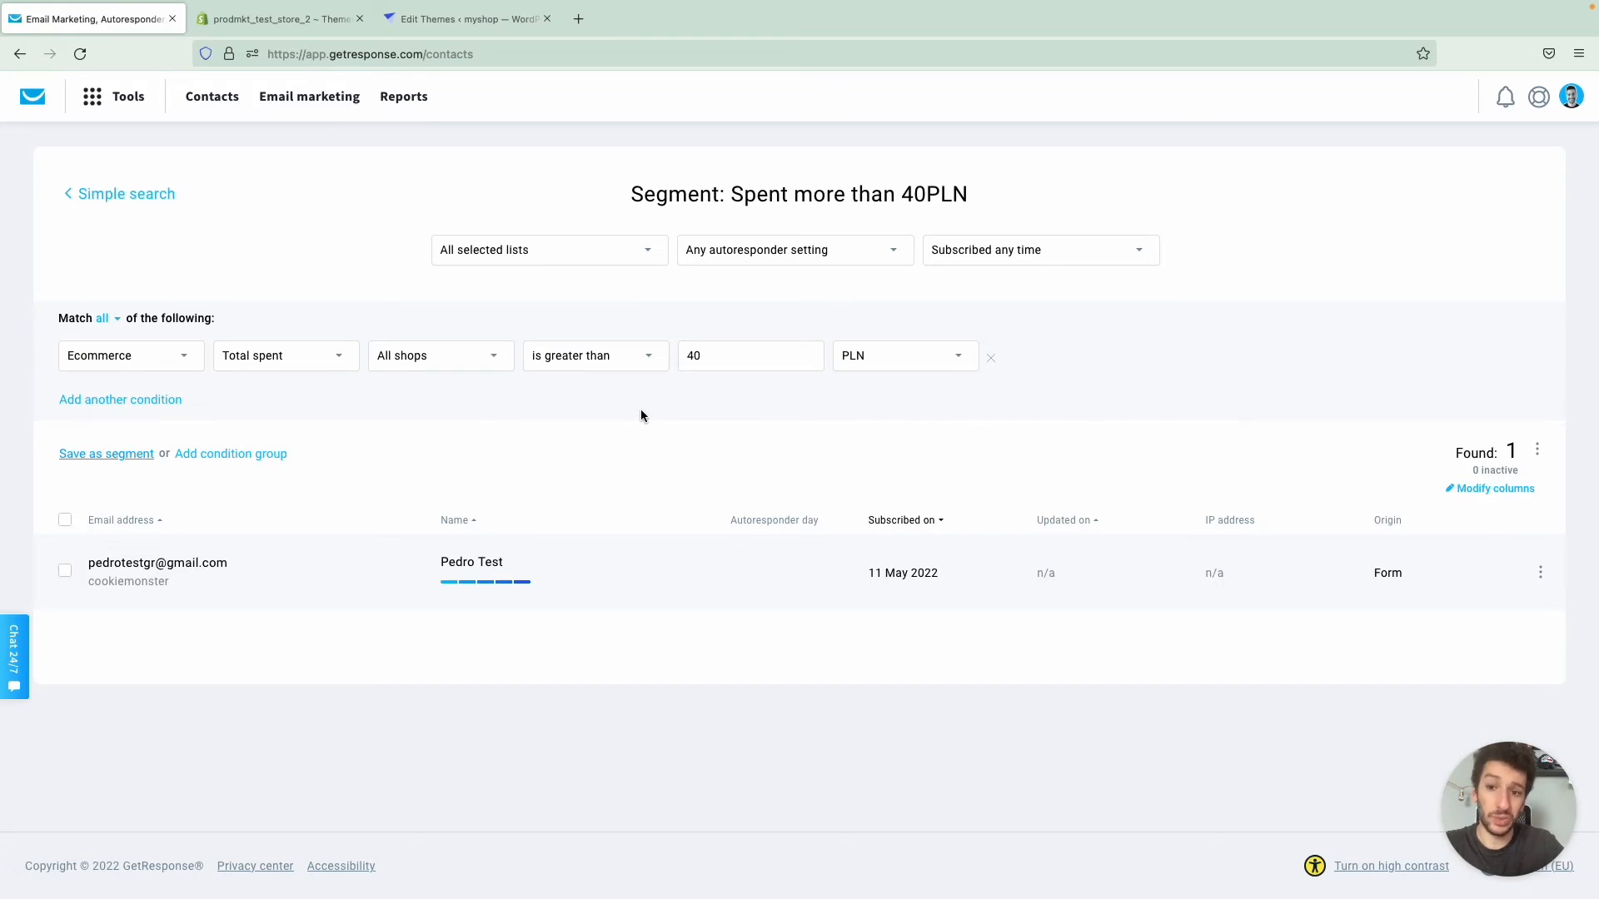
- Examine the matching contact's profile, including purchase activity, subscription details and custom fields, and return to the segment
{"action": "left_click", "coordinate": [227, 570]}
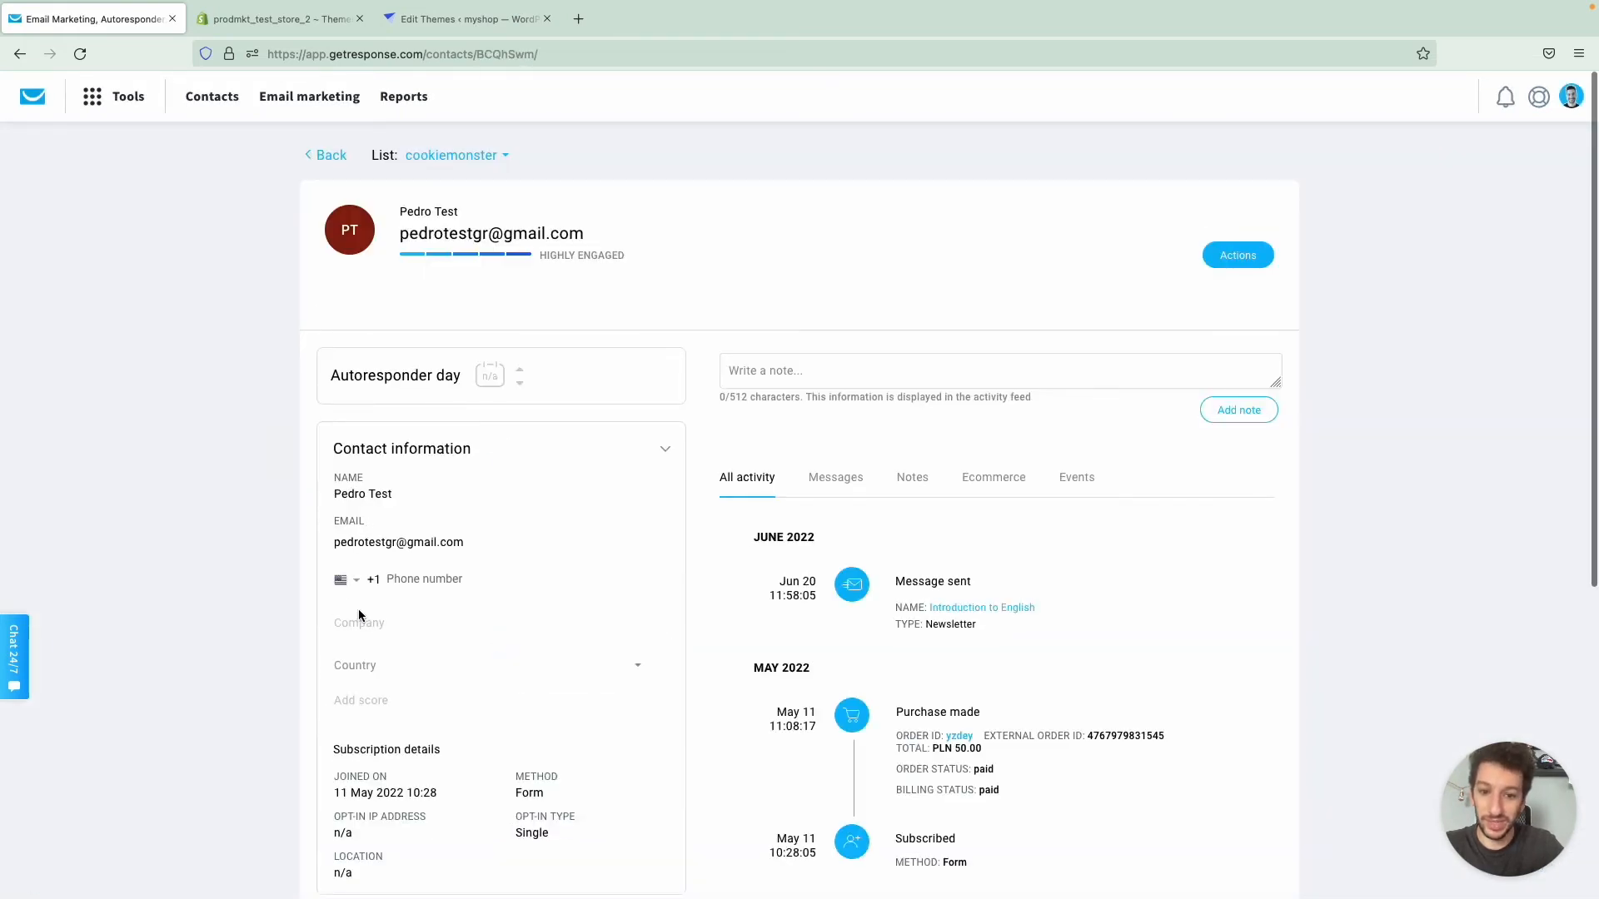
{"action": "scroll", "coordinate": [708, 687], "scroll_direction": "down", "scroll_amount": 1}
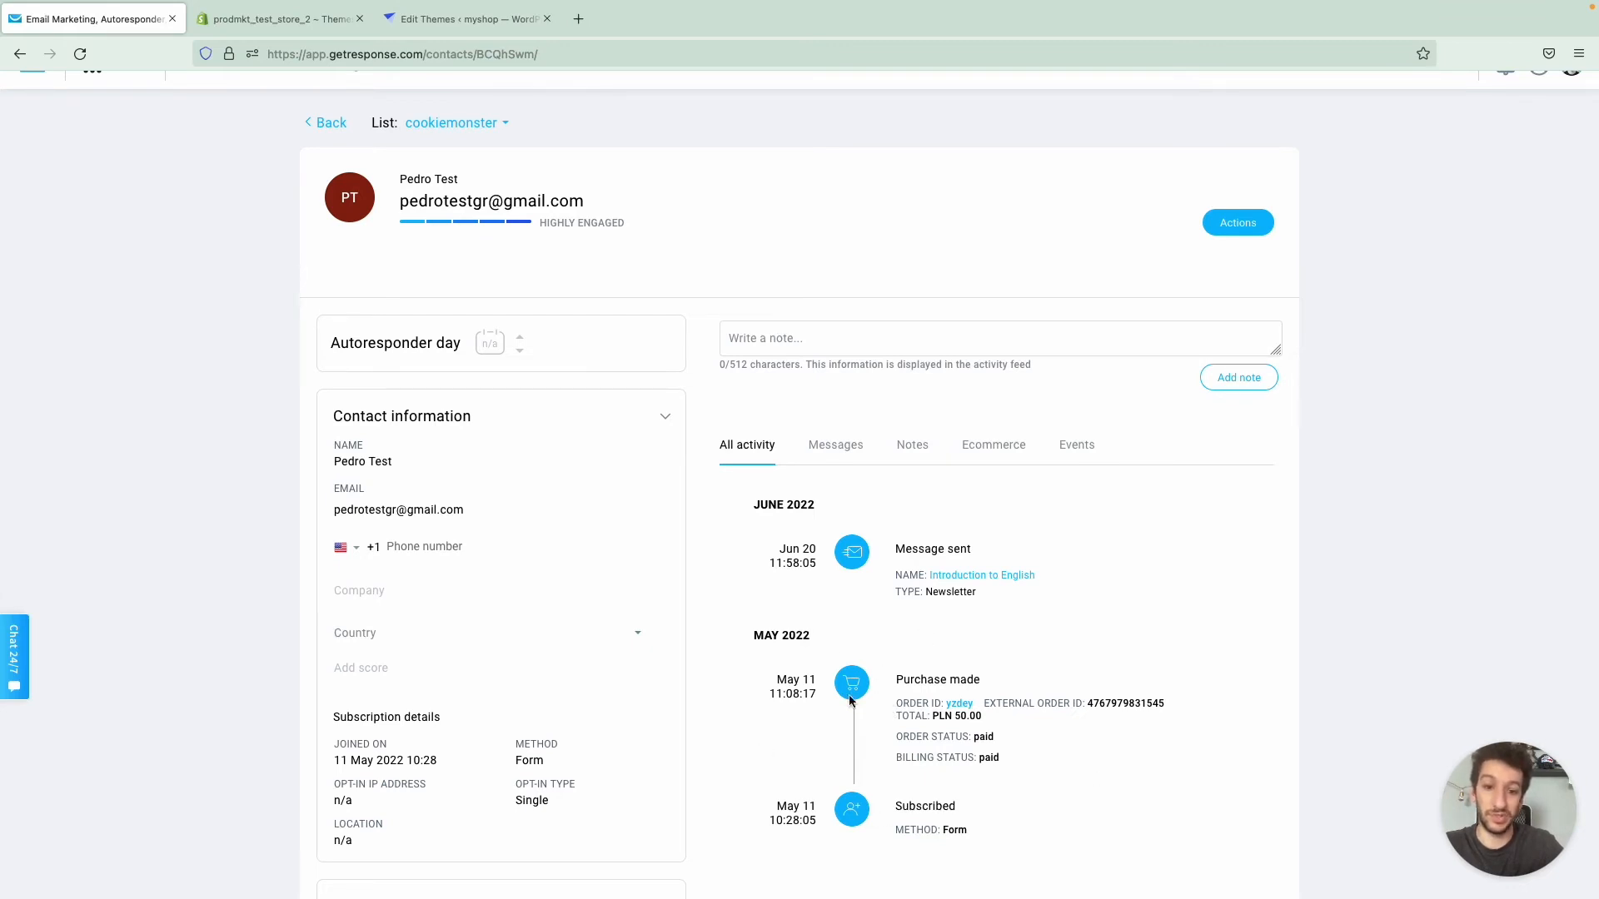
{"action": "scroll", "coordinate": [616, 677], "scroll_direction": "down", "scroll_amount": 2}
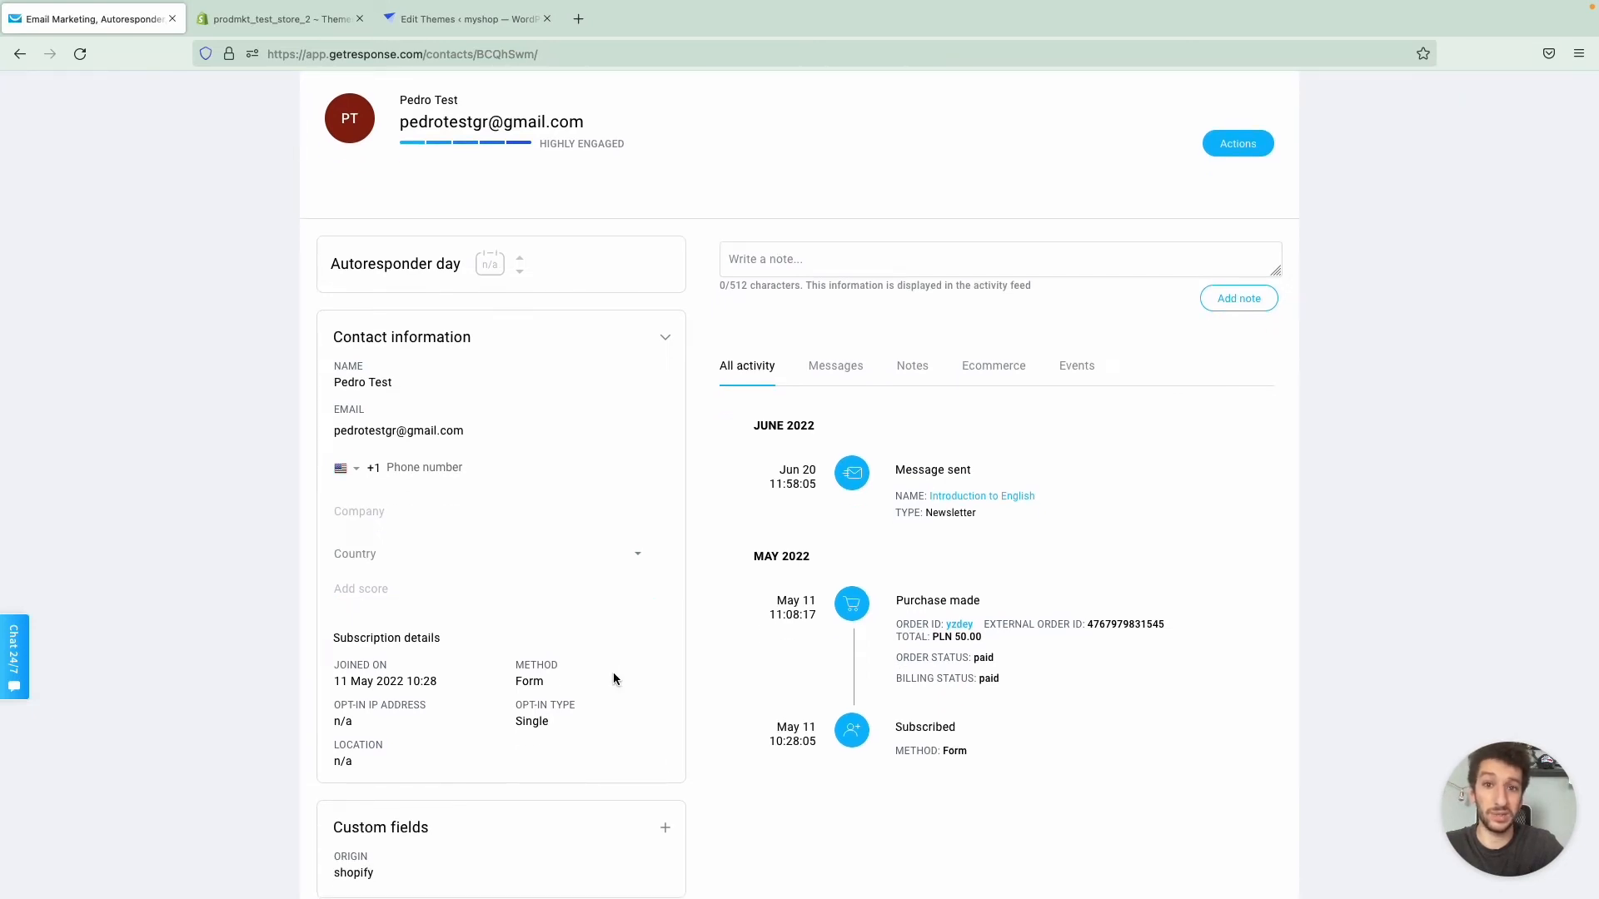
{"action": "scroll", "coordinate": [614, 676], "scroll_direction": "down", "scroll_amount": 5}
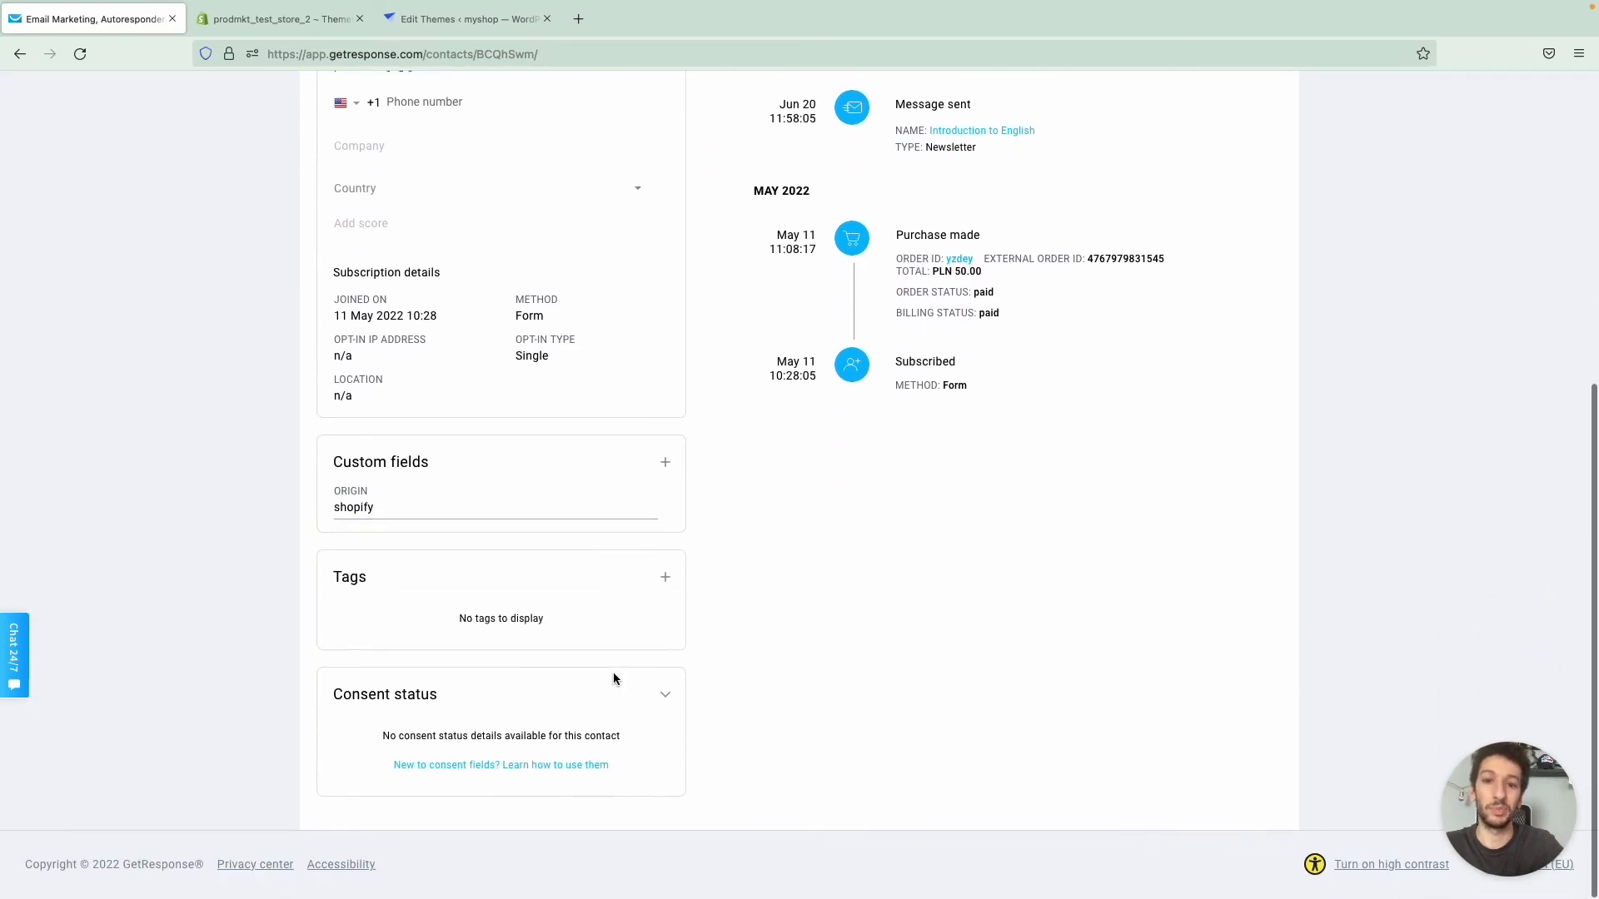
{"action": "scroll", "coordinate": [613, 678], "scroll_direction": "up", "scroll_amount": 7}
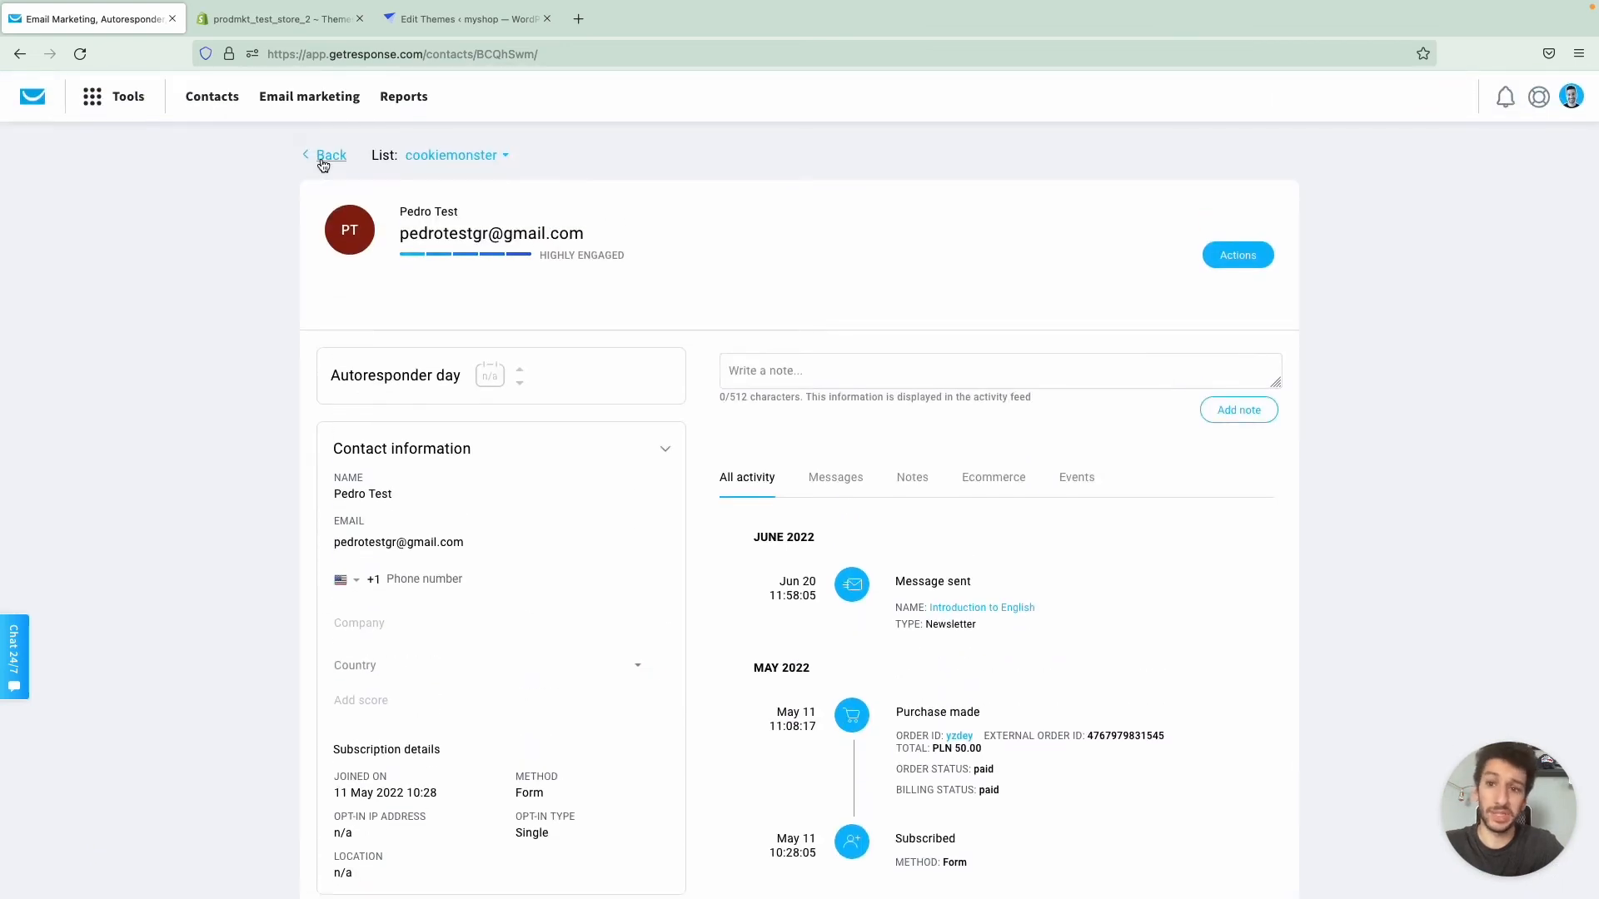
{"action": "left_click", "coordinate": [324, 158]}
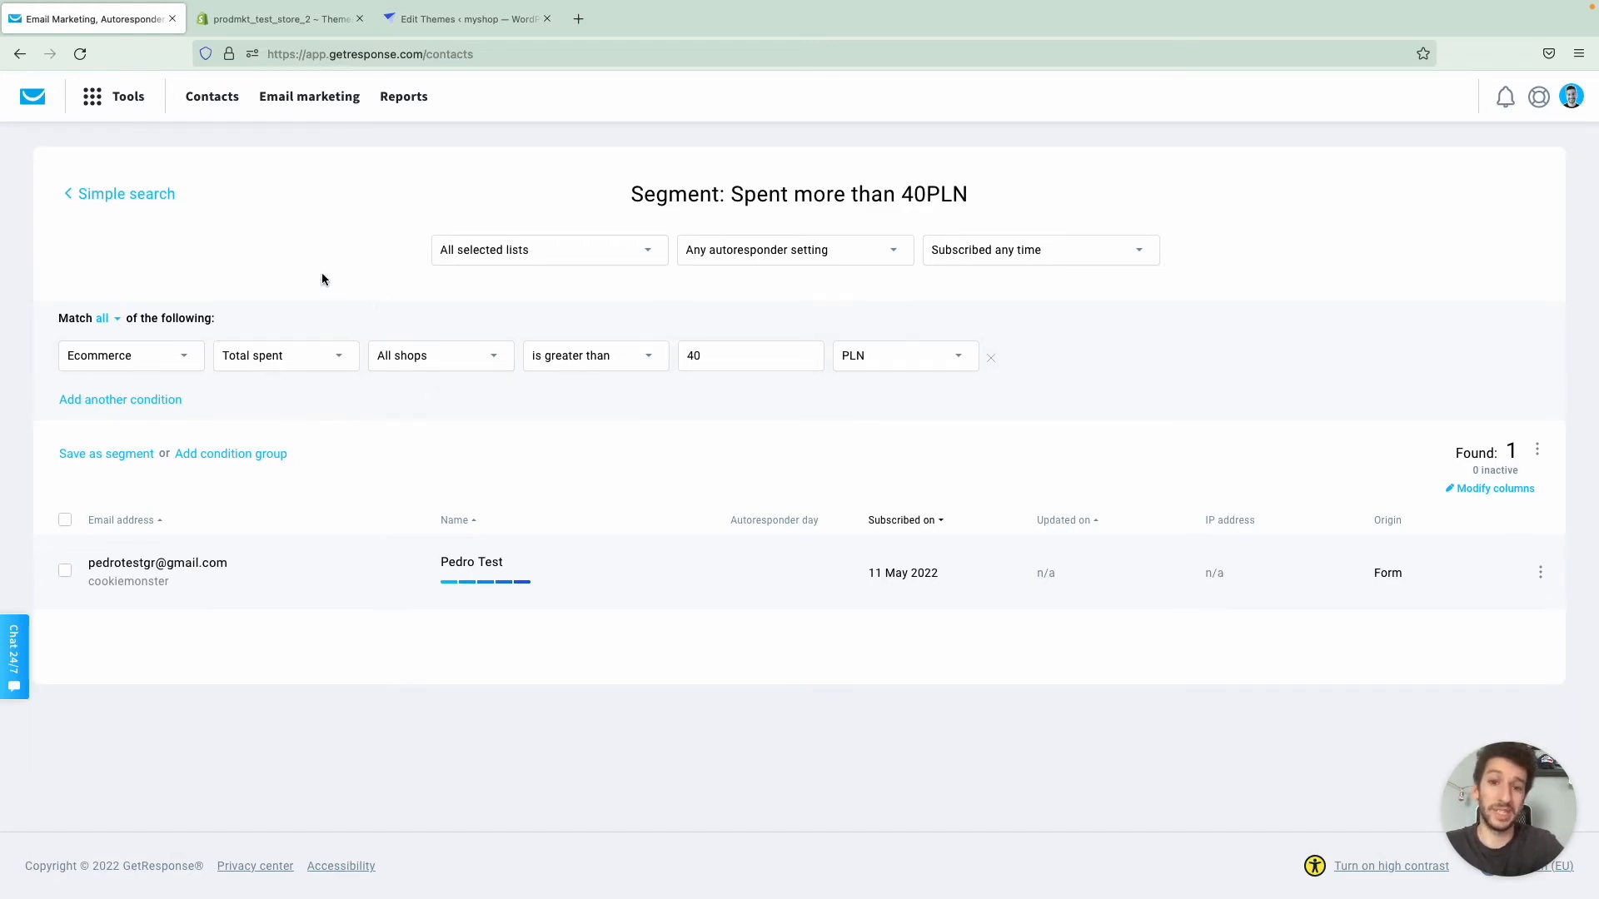
- Open both automation workflows in separate tabs and inspect the Purchase condition of the Score based on purchase workflow
{"action": "left_click", "coordinate": [122, 103]}
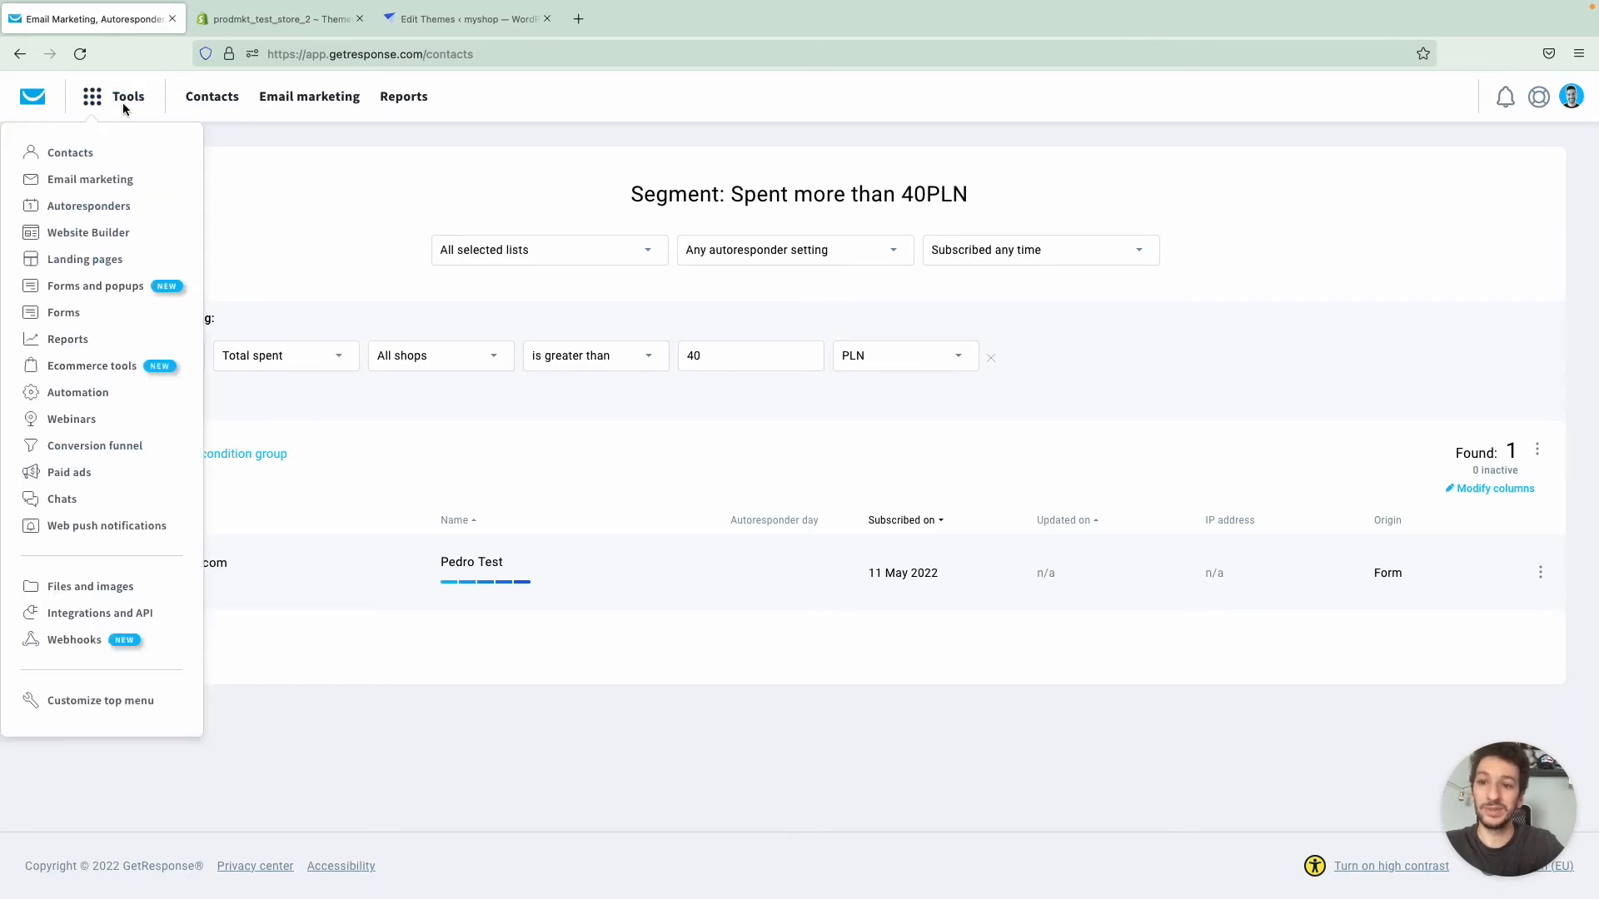
{"action": "left_click", "coordinate": [75, 393]}
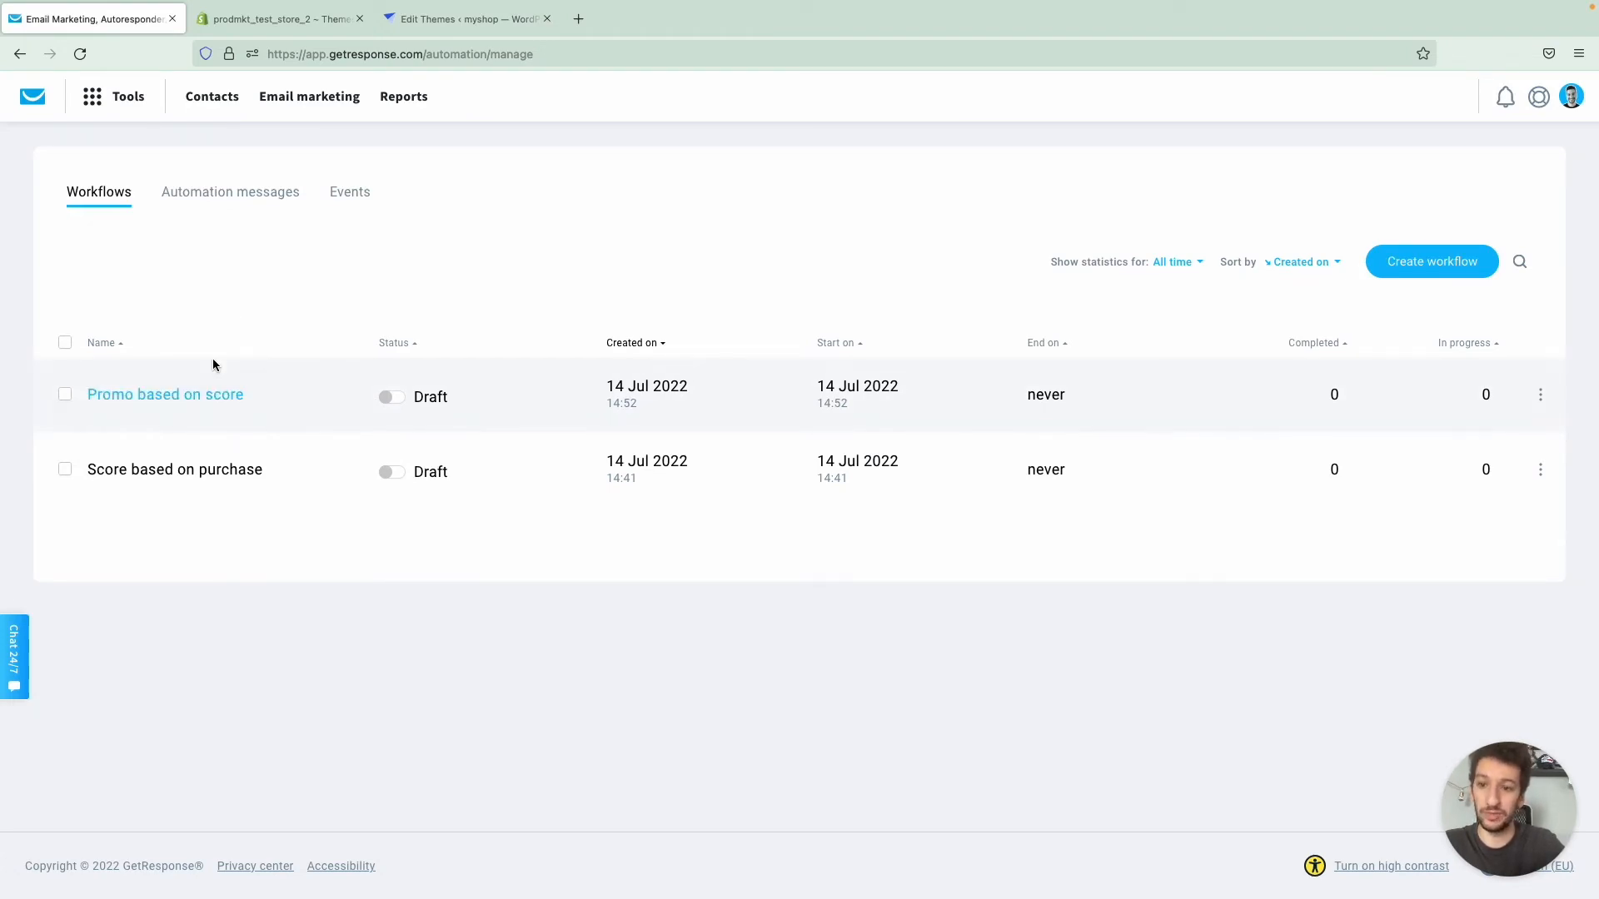
{"action": "middle_click", "coordinate": [177, 477]}
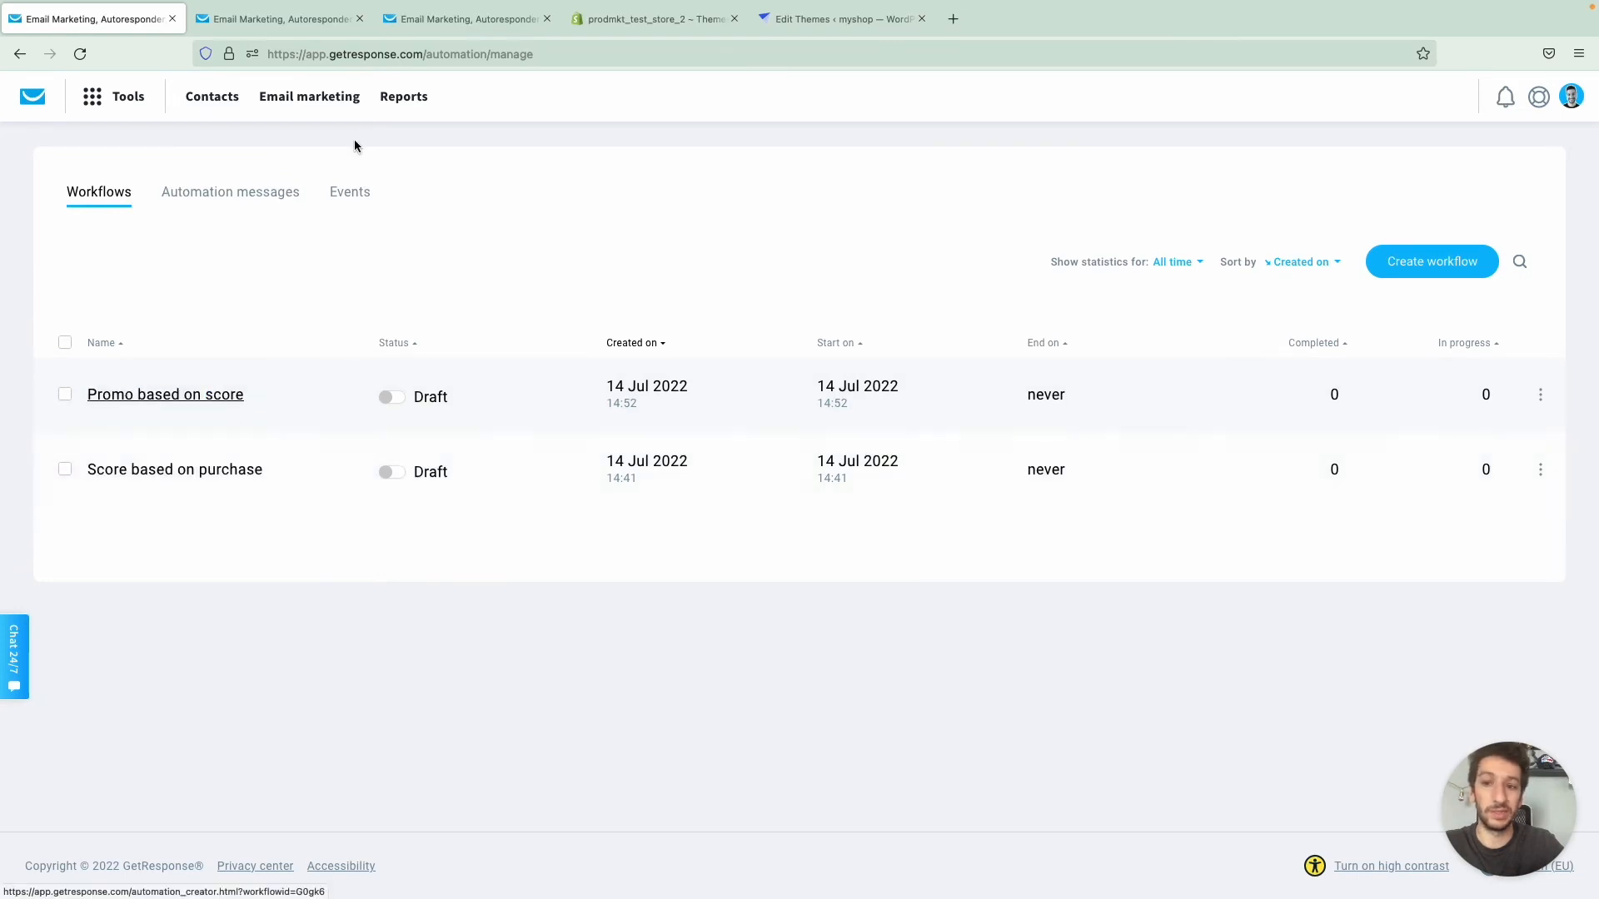
{"action": "left_click", "coordinate": [278, 28]}
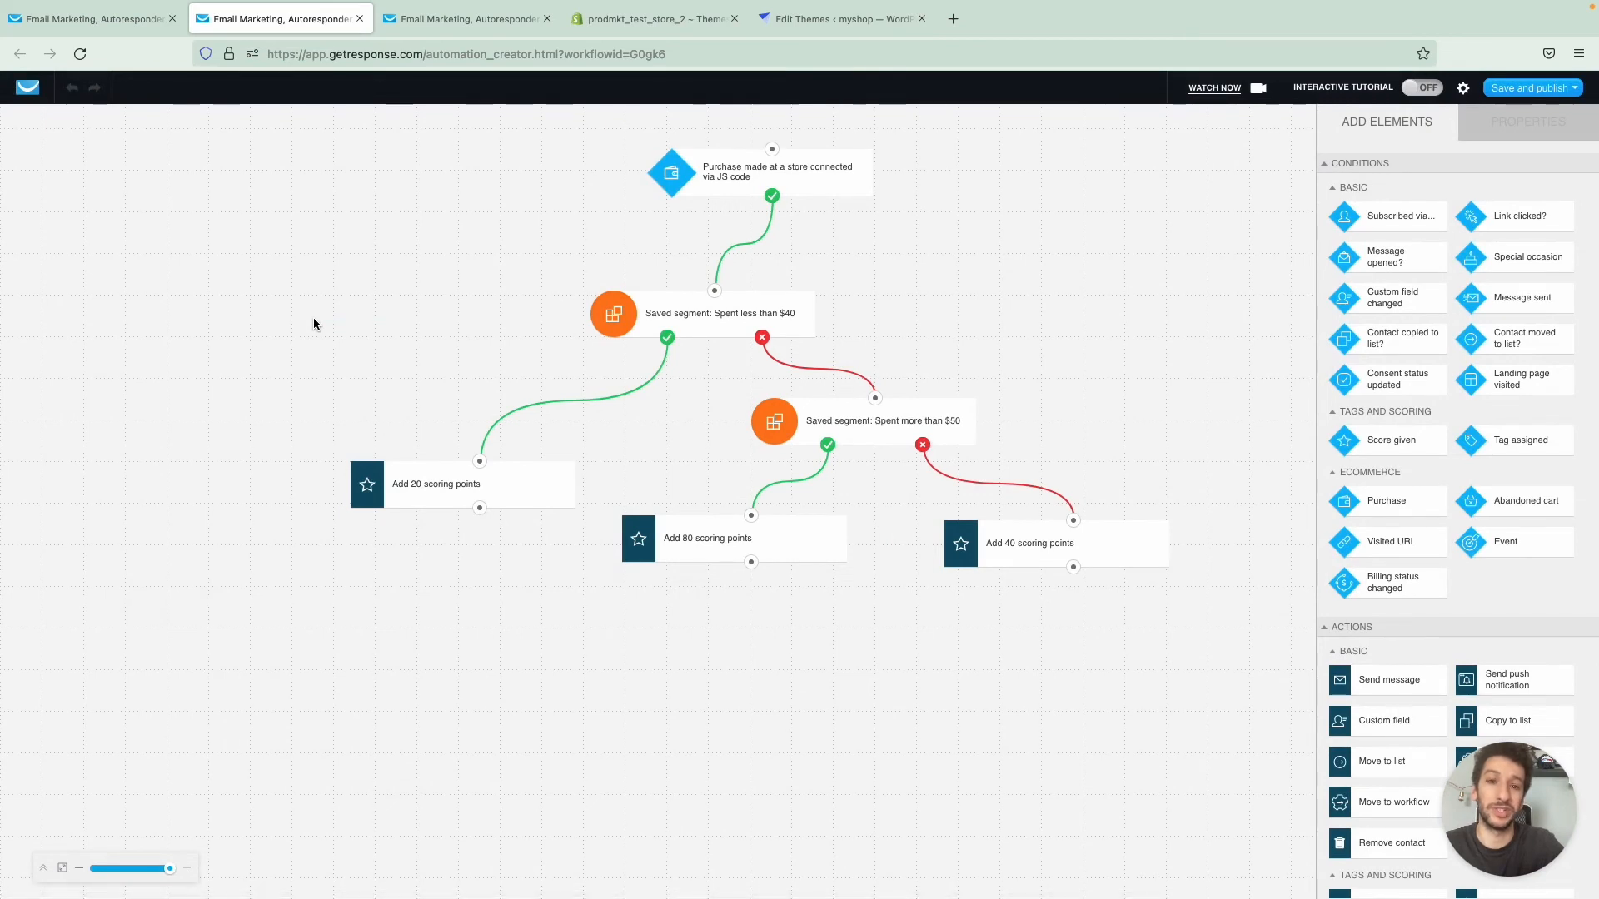
{"action": "scroll", "coordinate": [313, 323], "scroll_direction": "right", "scroll_amount": 3}
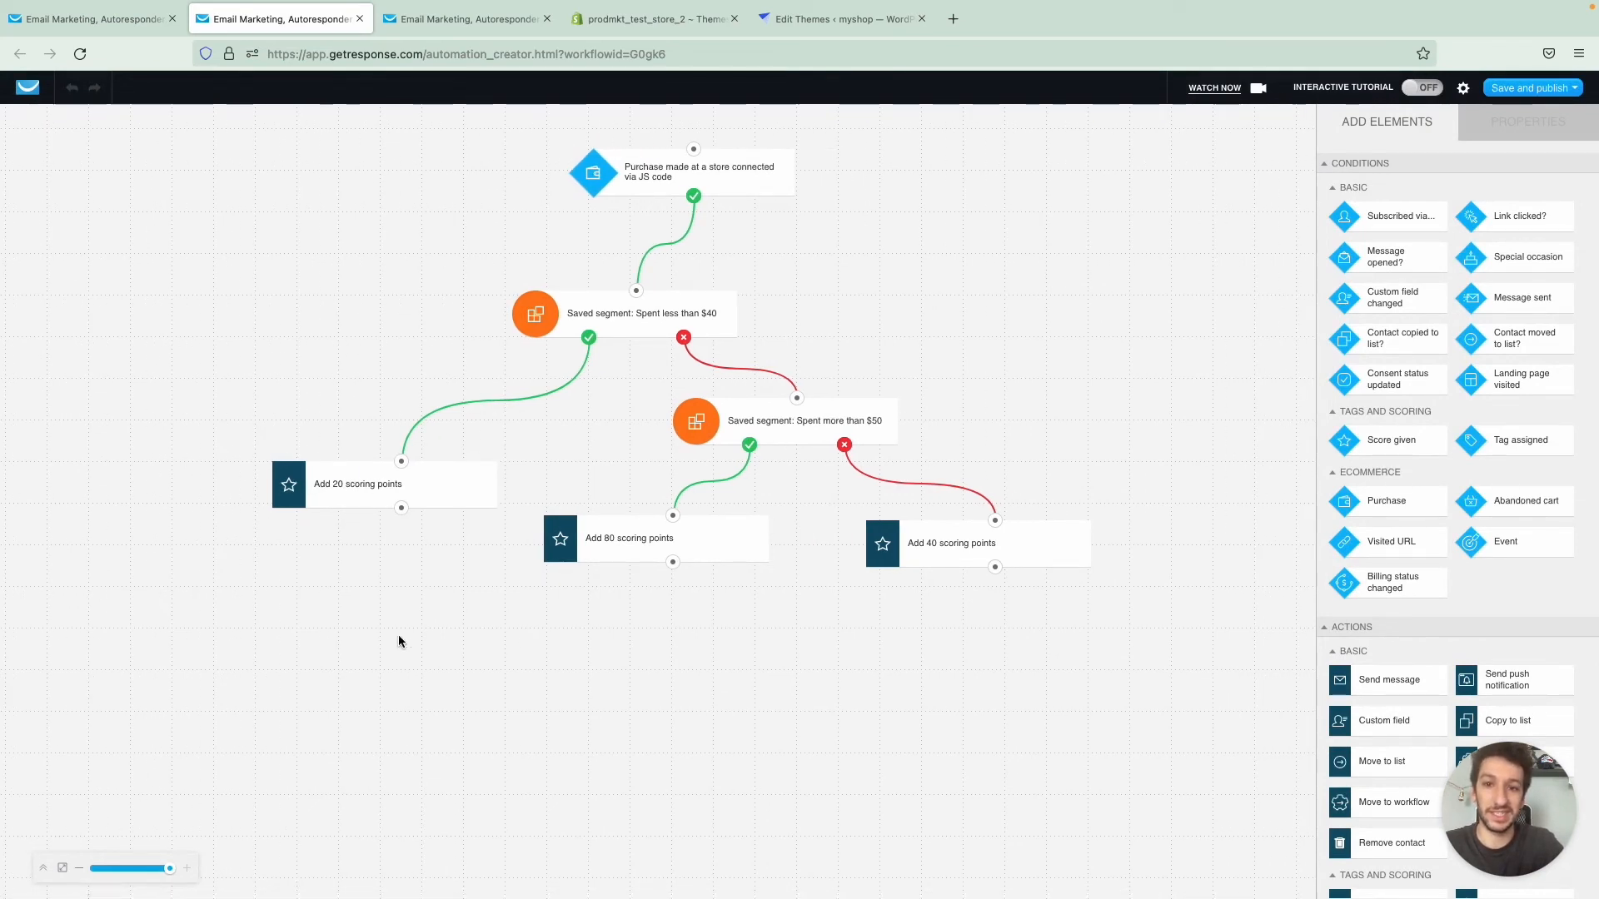
{"action": "left_click", "coordinate": [600, 207]}
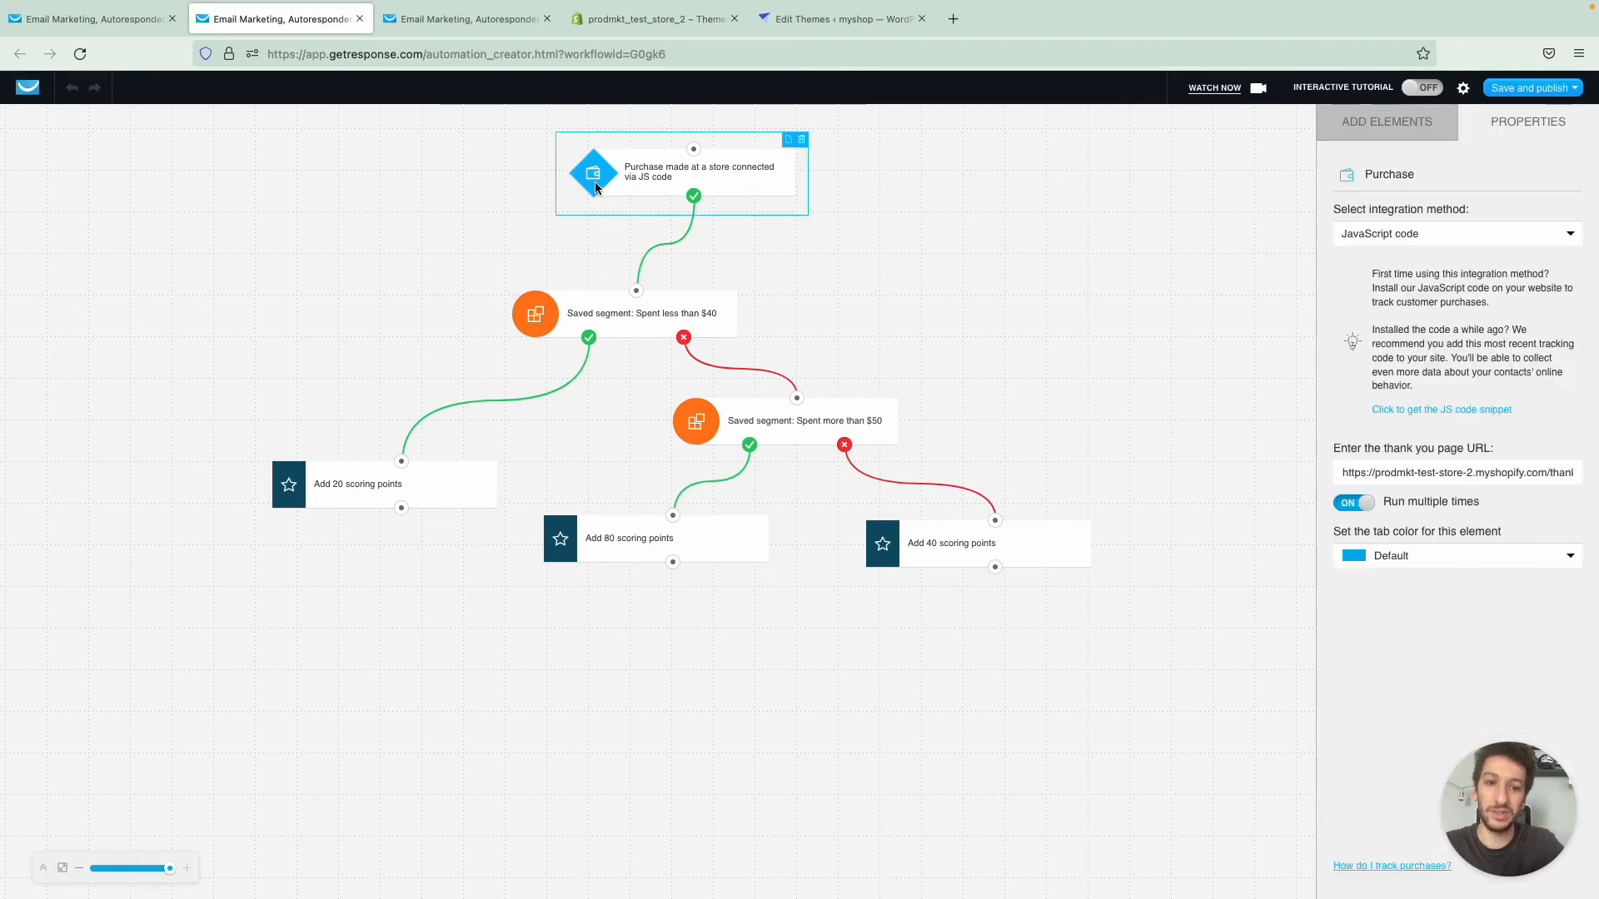
- Place an extra ecommerce Purchase condition on the workflow canvas and delete it
{"action": "left_click", "coordinate": [1360, 135]}
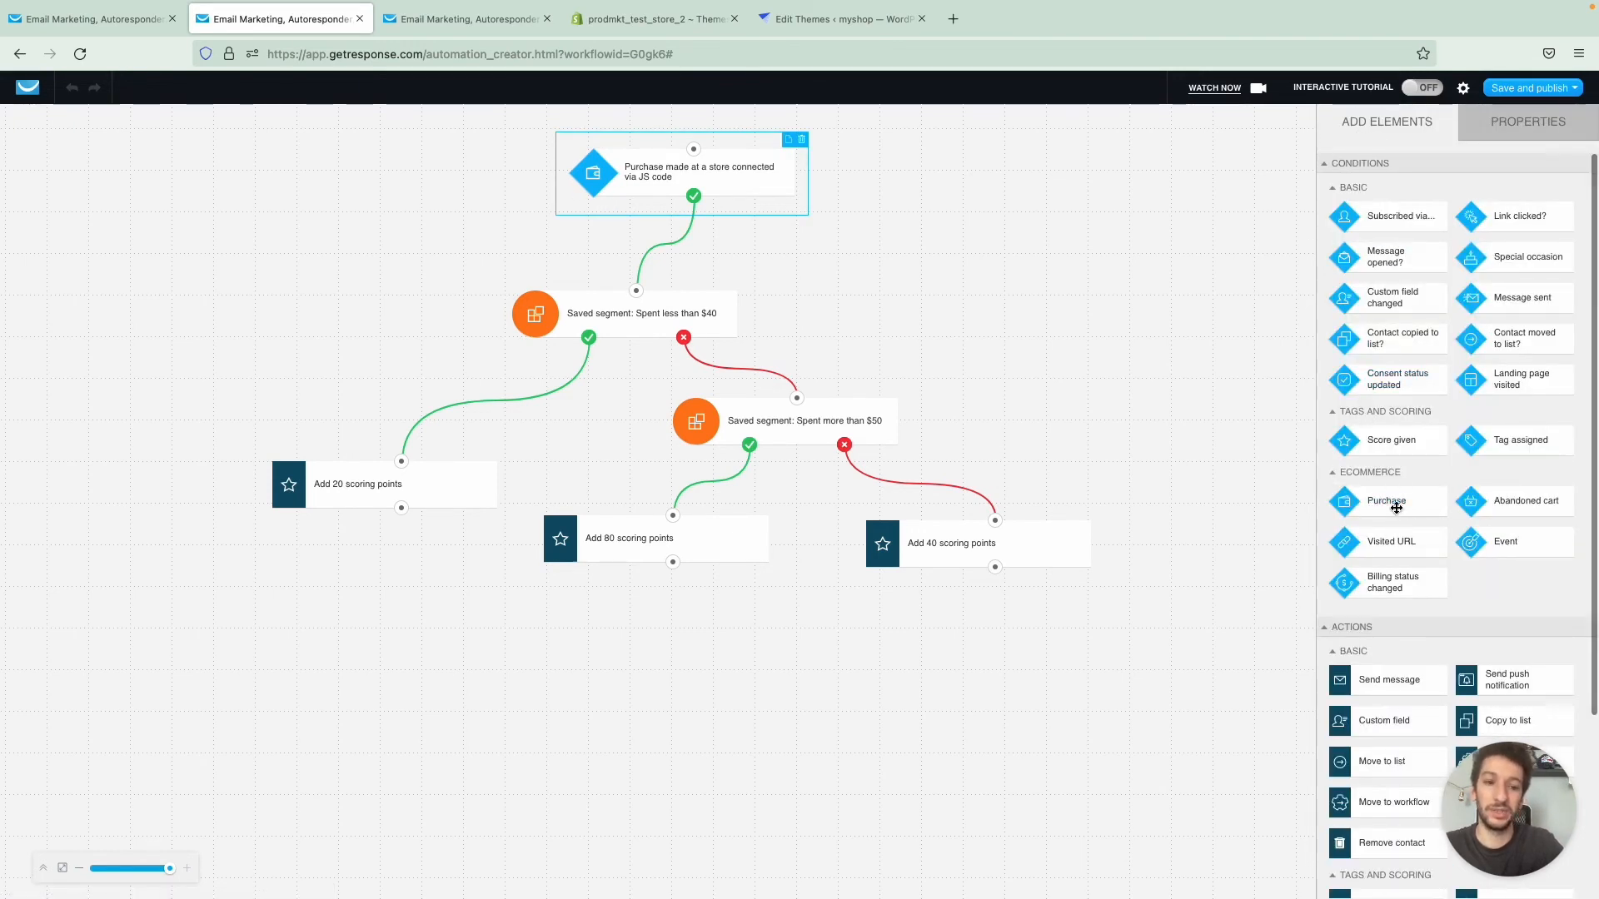
{"action": "left_click_drag", "start_coordinate": [1387, 503], "coordinate": [1154, 367]}
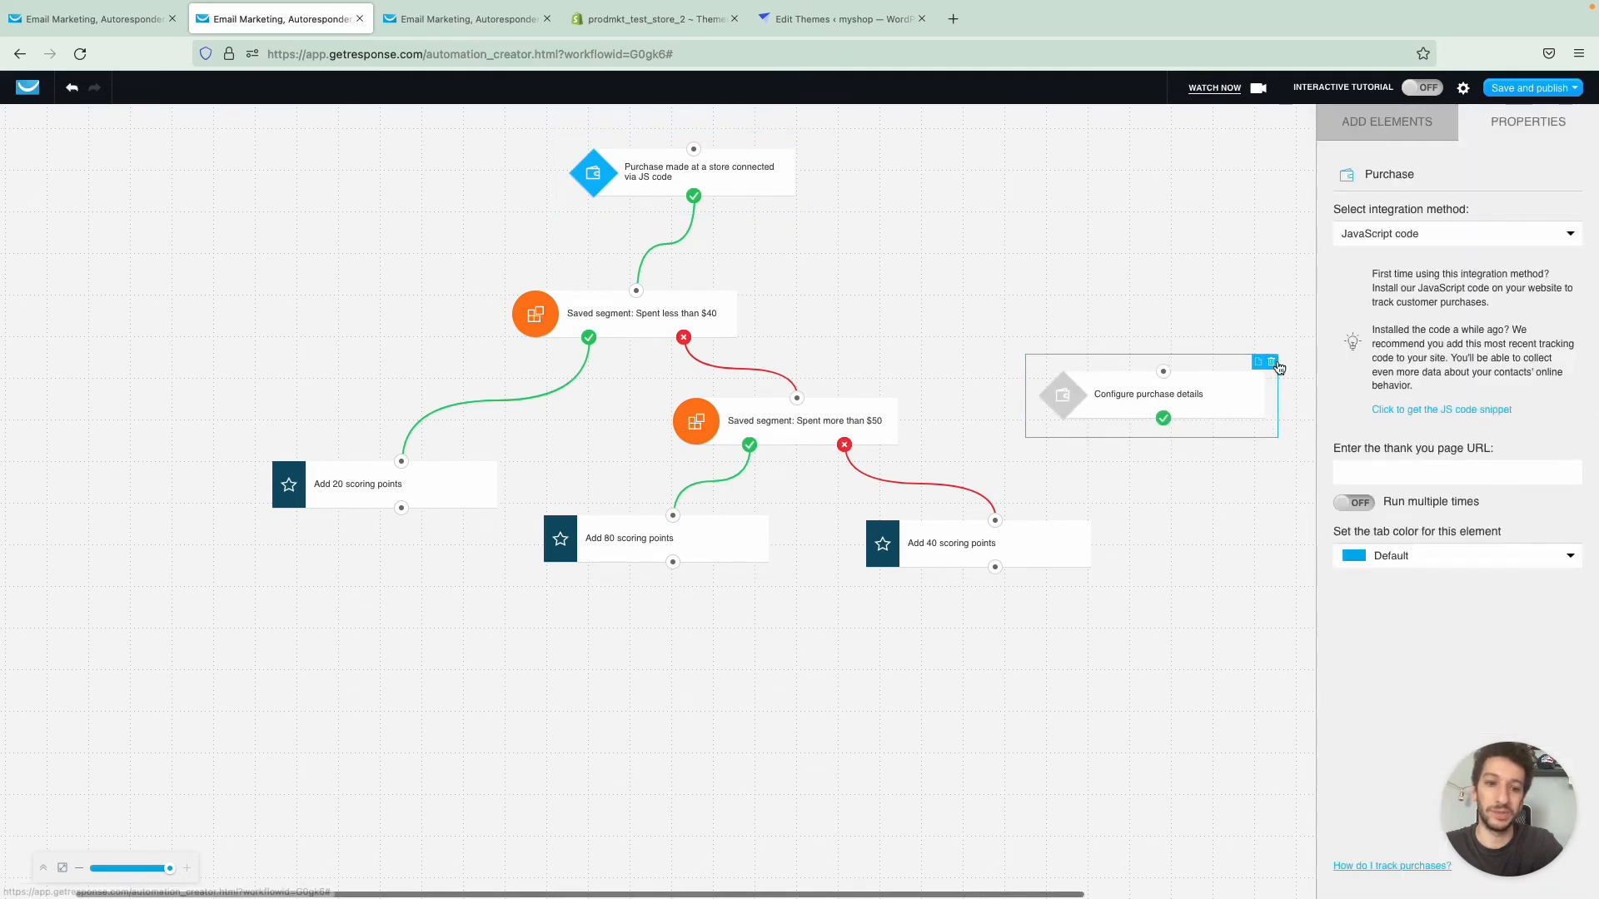
{"action": "left_click", "coordinate": [1271, 361]}
- Reselect the workflow's starting Purchase condition and check the end of its thank you page URL
{"action": "left_click", "coordinate": [755, 191]}
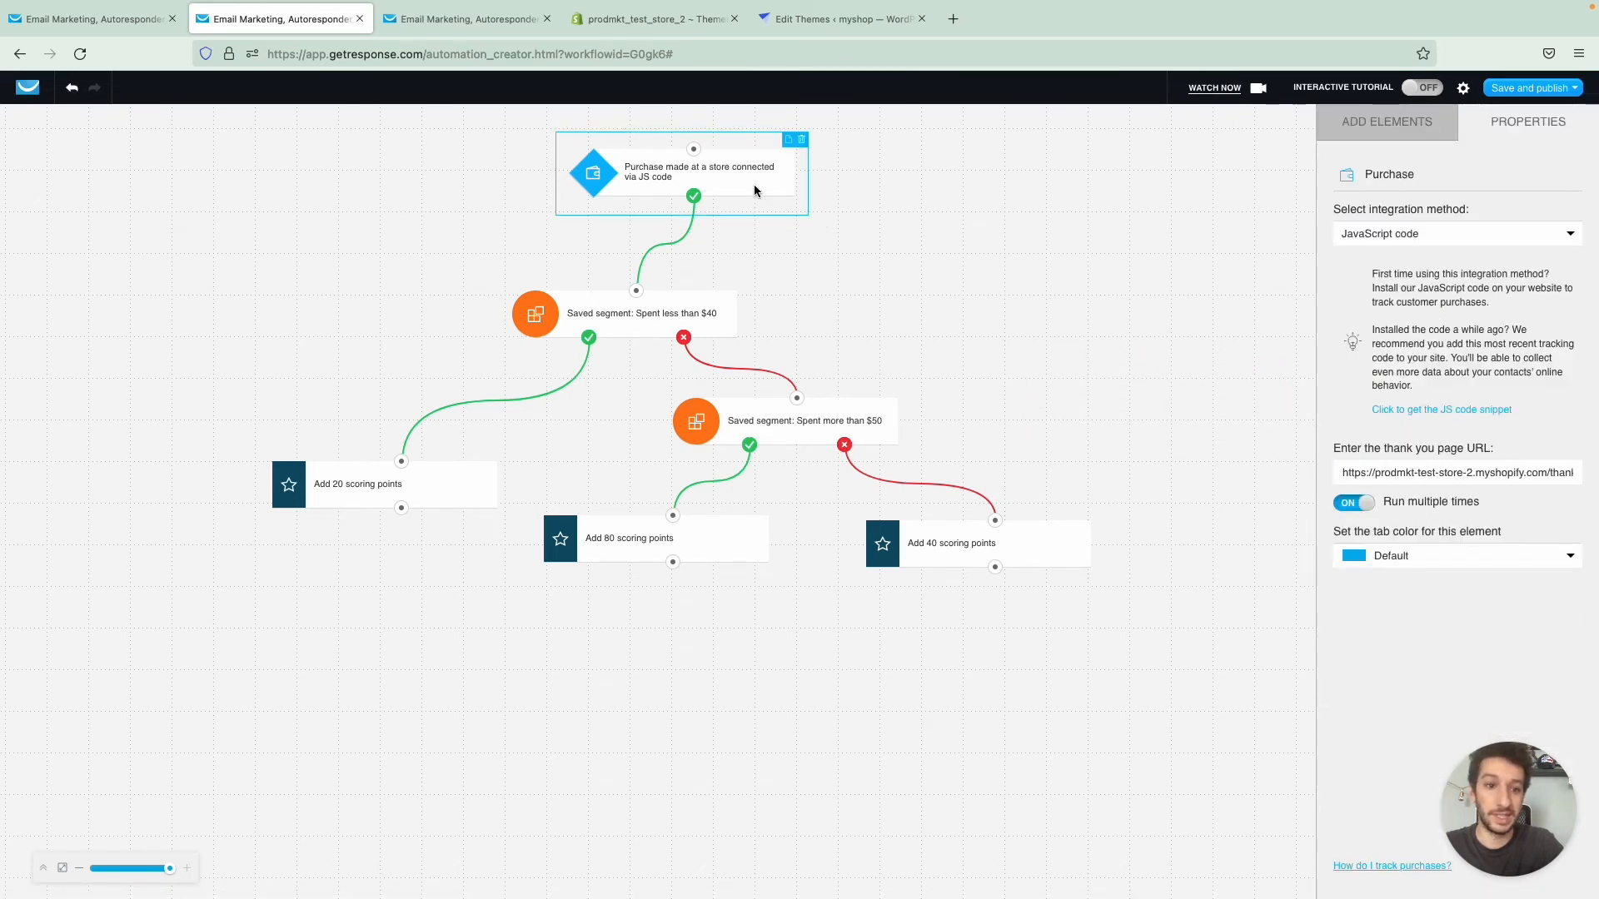
{"action": "left_click_drag", "start_coordinate": [1516, 475], "coordinate": [1524, 476]}
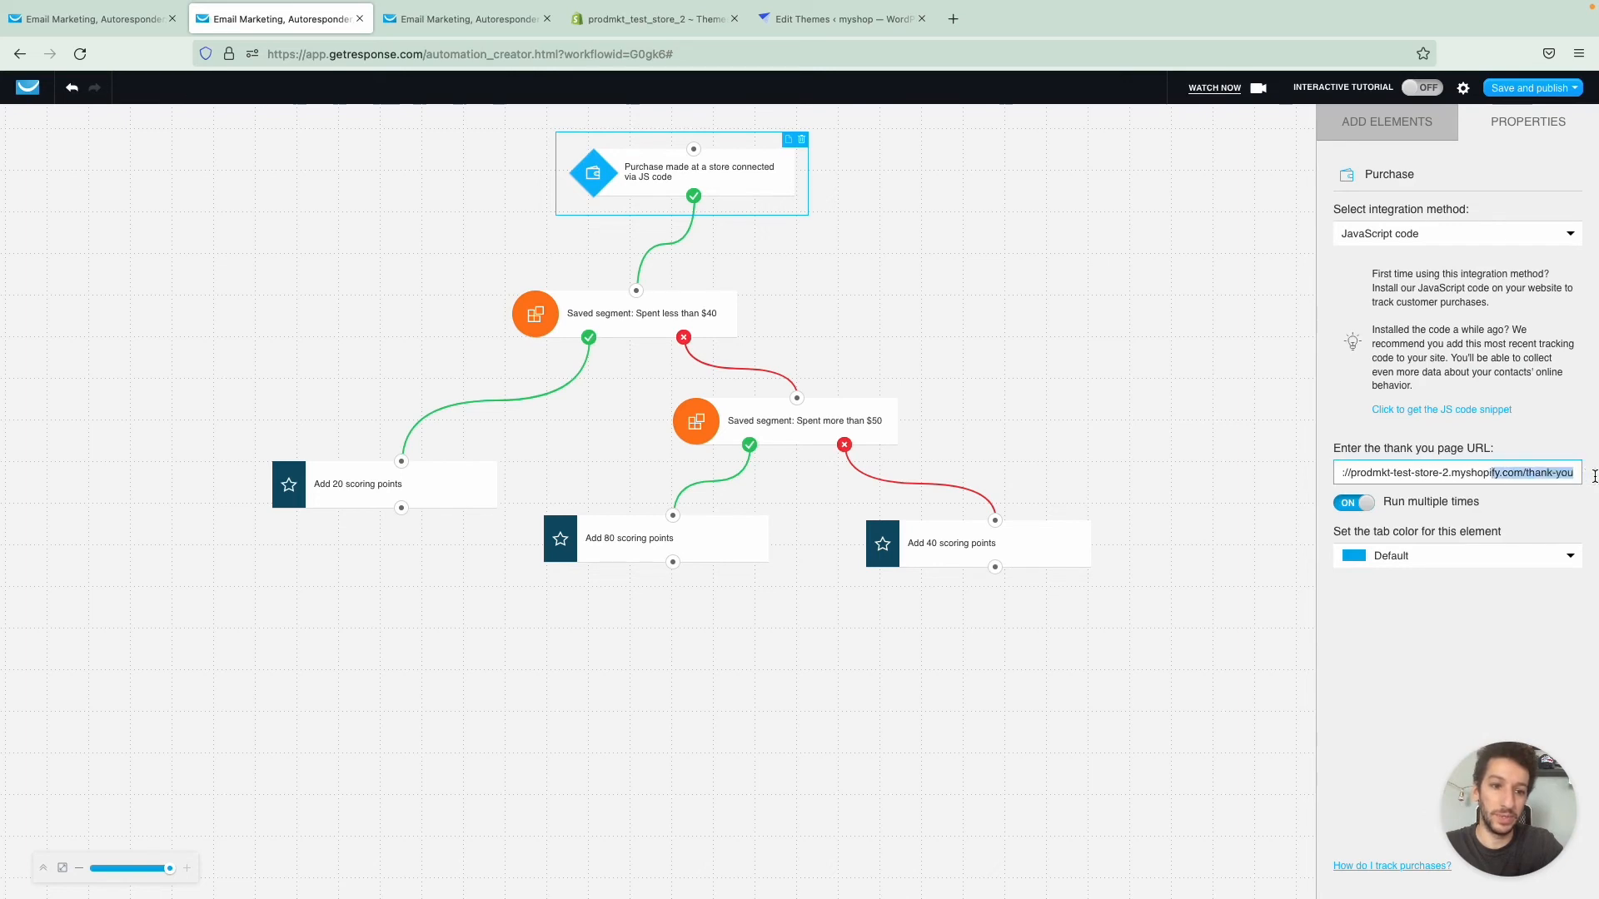
- Inspect the Spent less than $40 segment filter, and place an extra Dynamic segment filter on the canvas and delete it
{"action": "left_click", "coordinate": [1410, 435]}
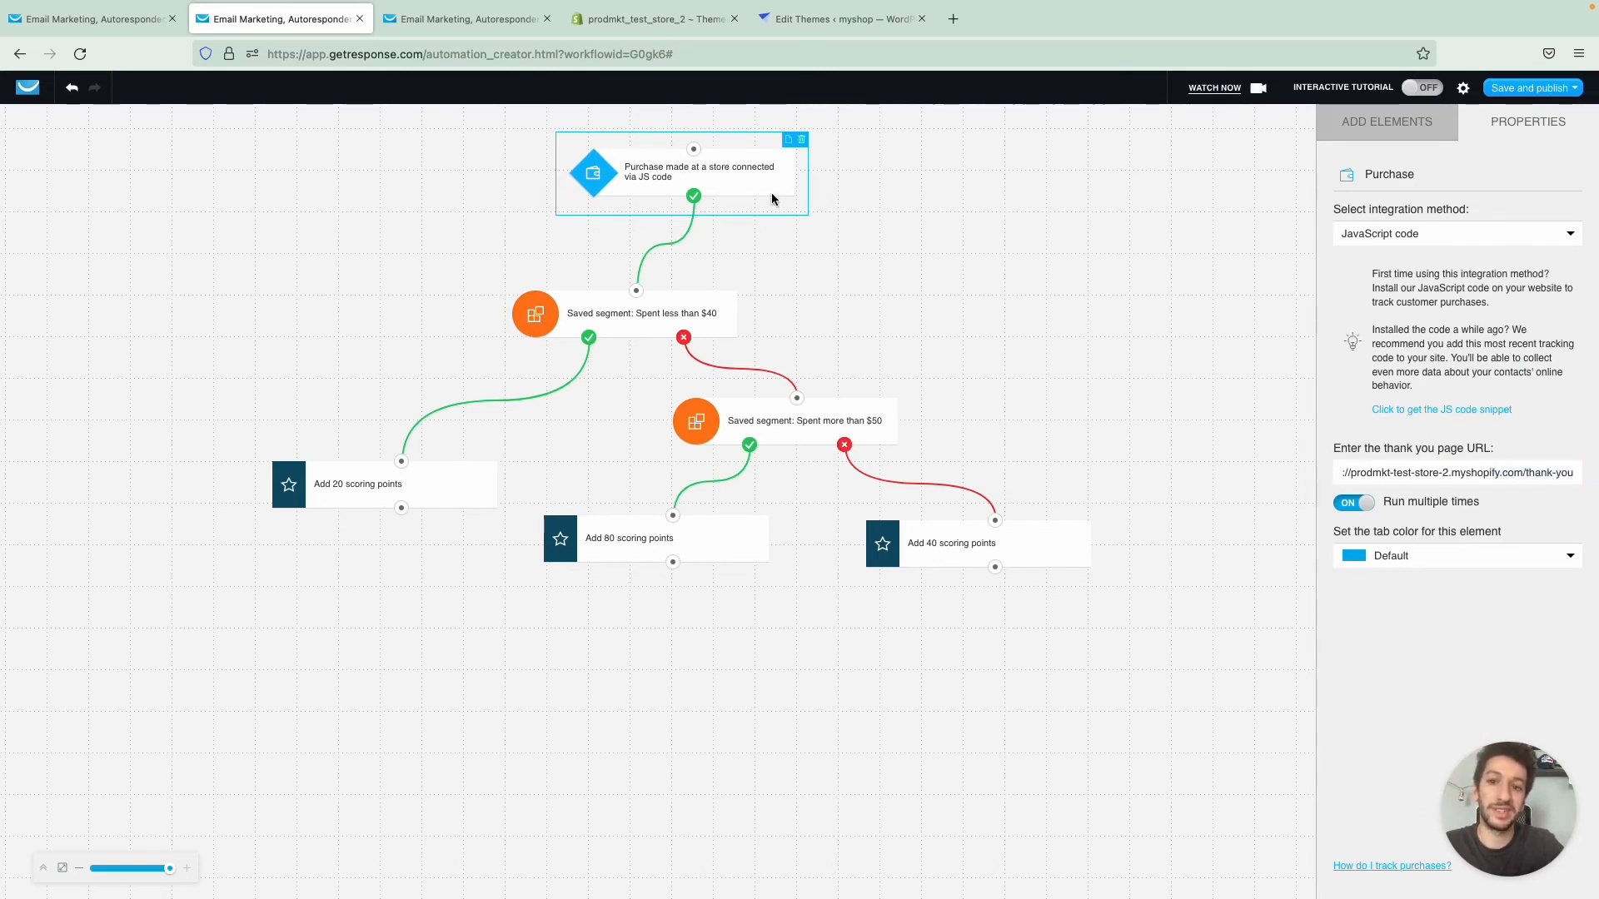
{"action": "left_click", "coordinate": [637, 320]}
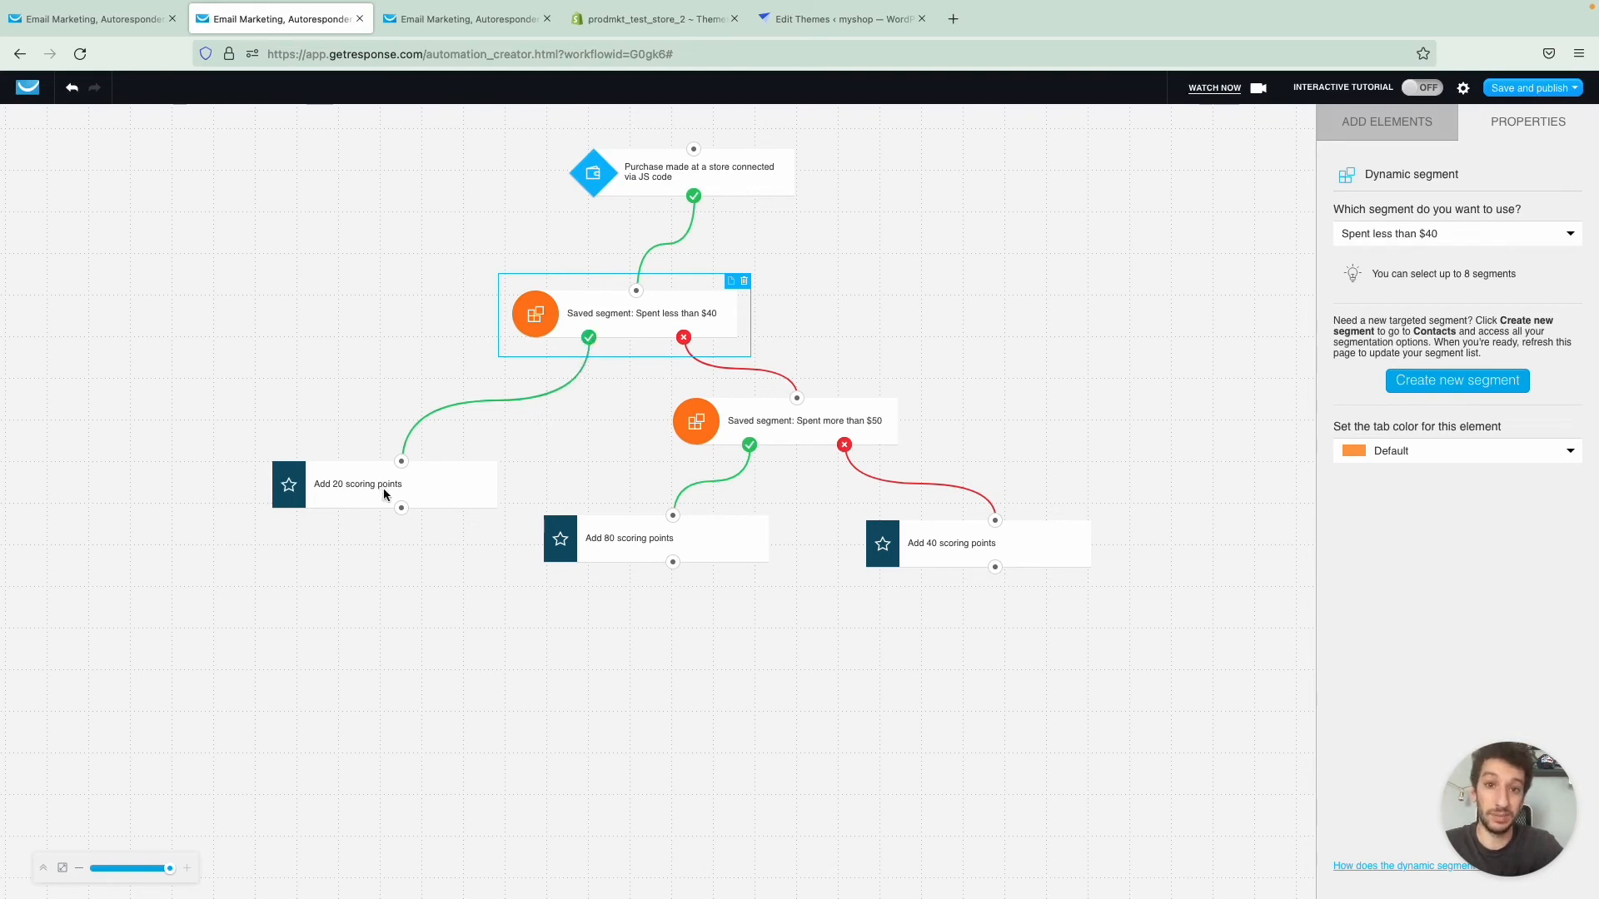
{"action": "left_click", "coordinate": [1394, 121]}
{"action": "scroll", "coordinate": [1398, 380], "scroll_direction": "down", "scroll_amount": 10}
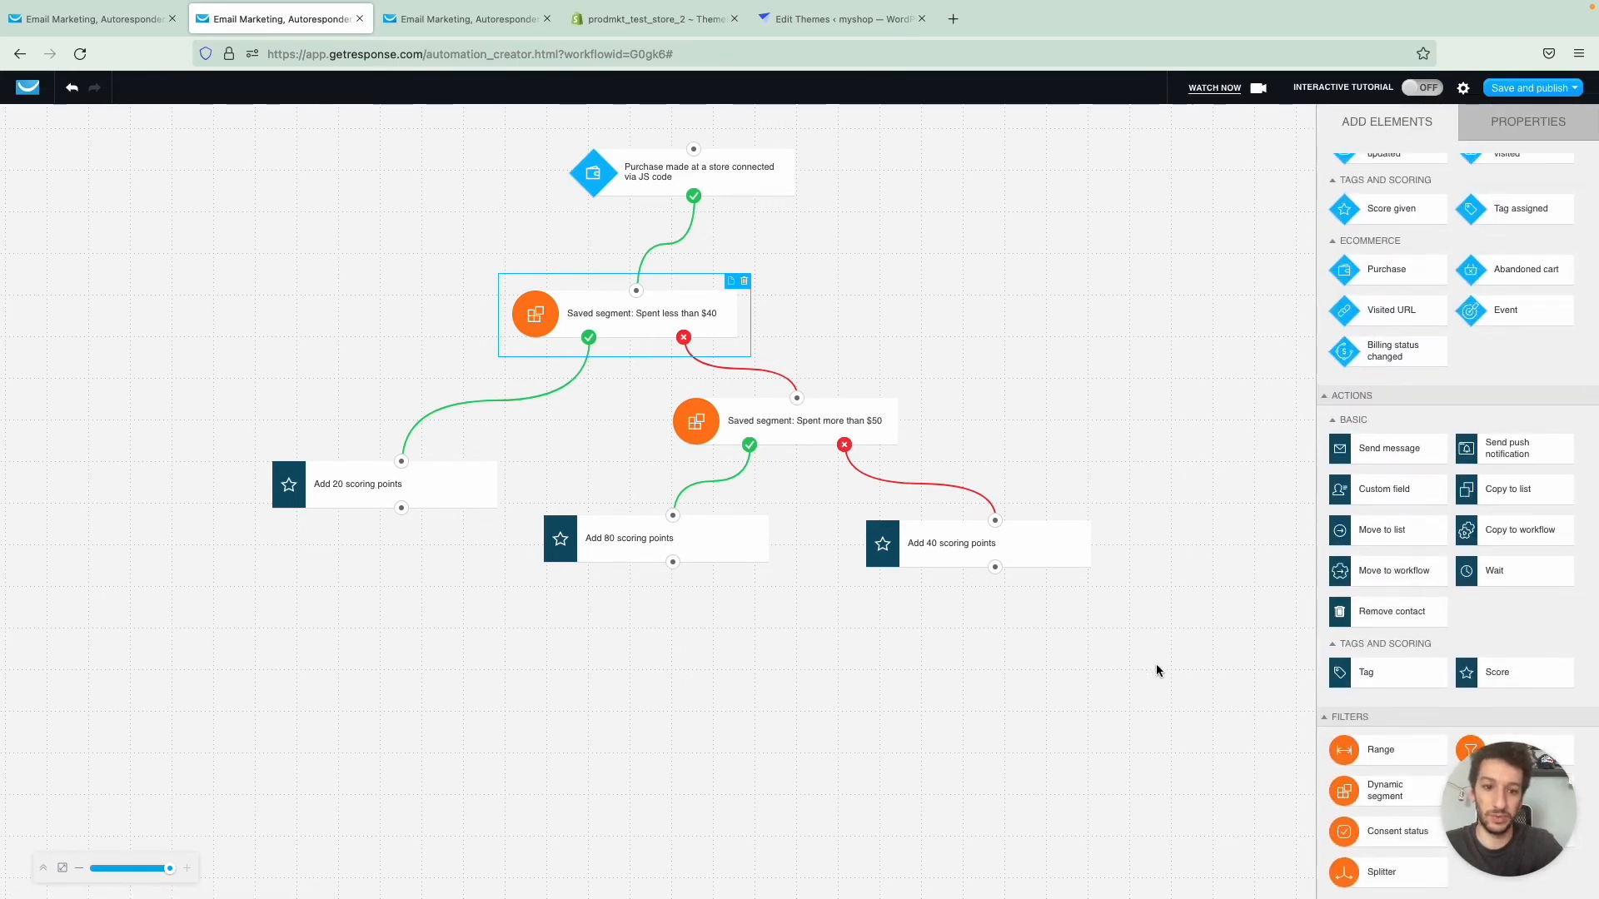
{"action": "left_click_drag", "start_coordinate": [1374, 791], "coordinate": [1126, 792]}
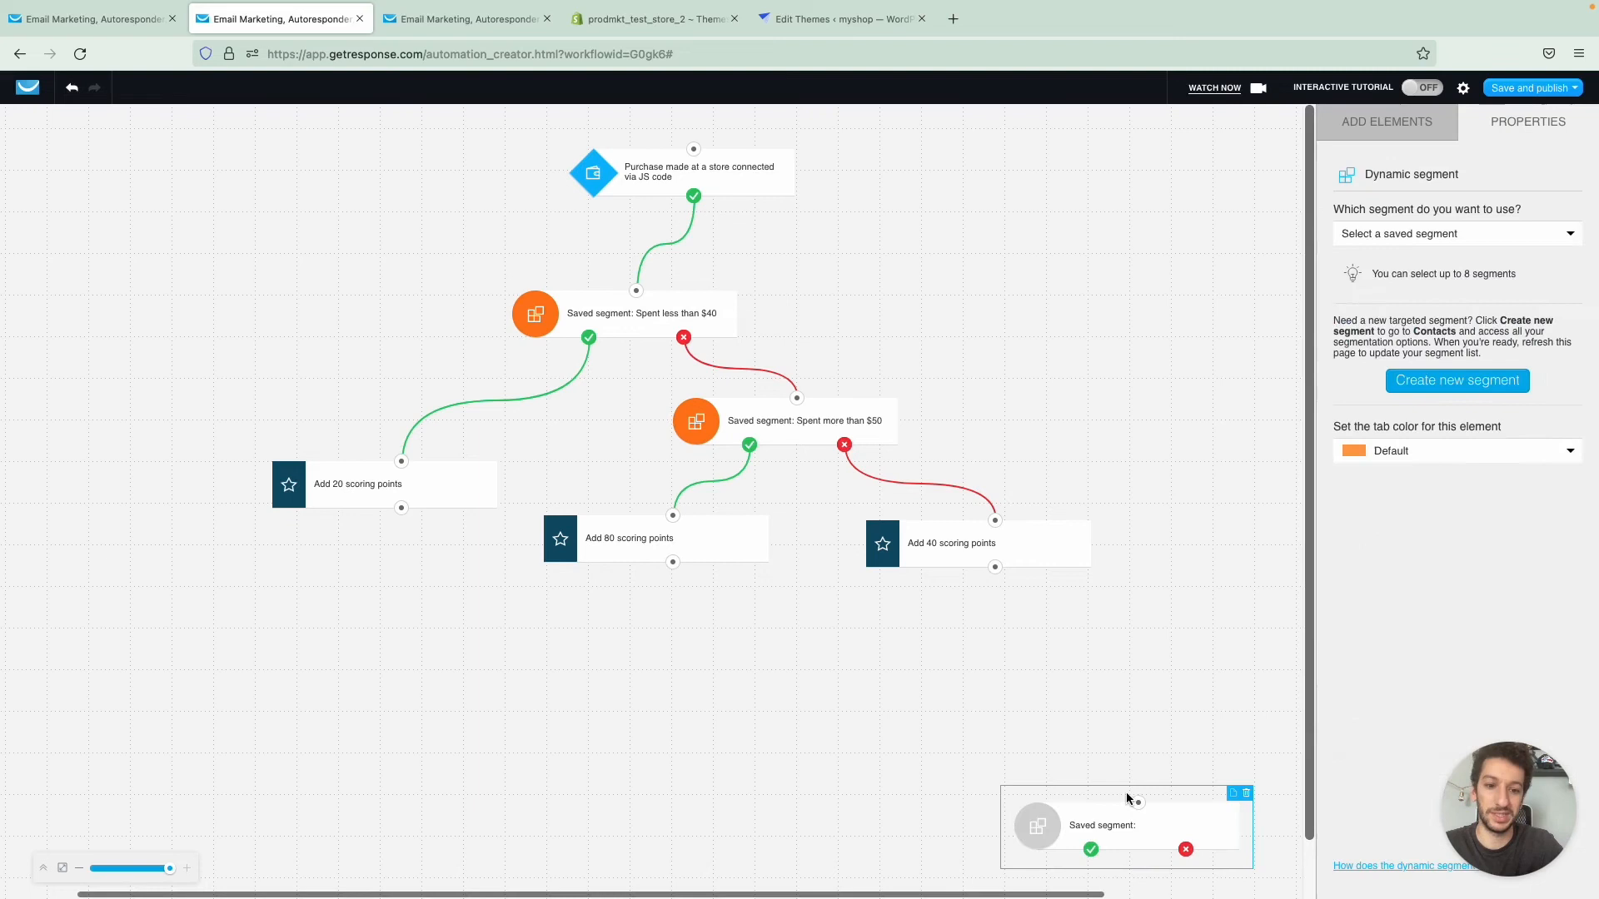
{"action": "left_click", "coordinate": [1247, 794]}
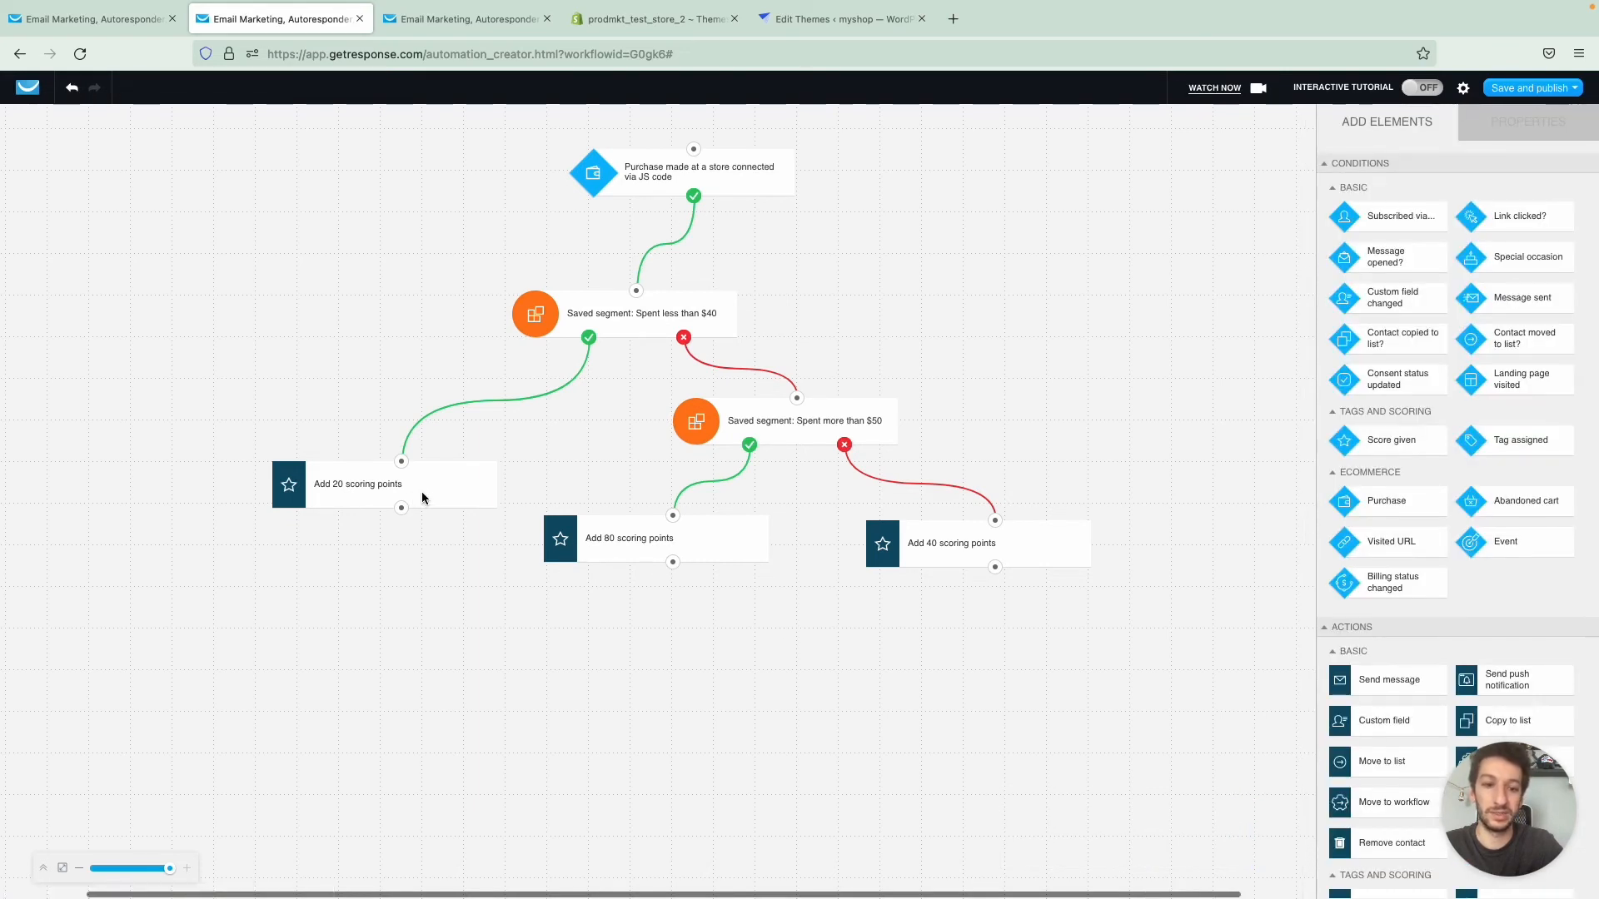
{"action": "scroll", "coordinate": [1356, 643], "scroll_direction": "down", "scroll_amount": 5}
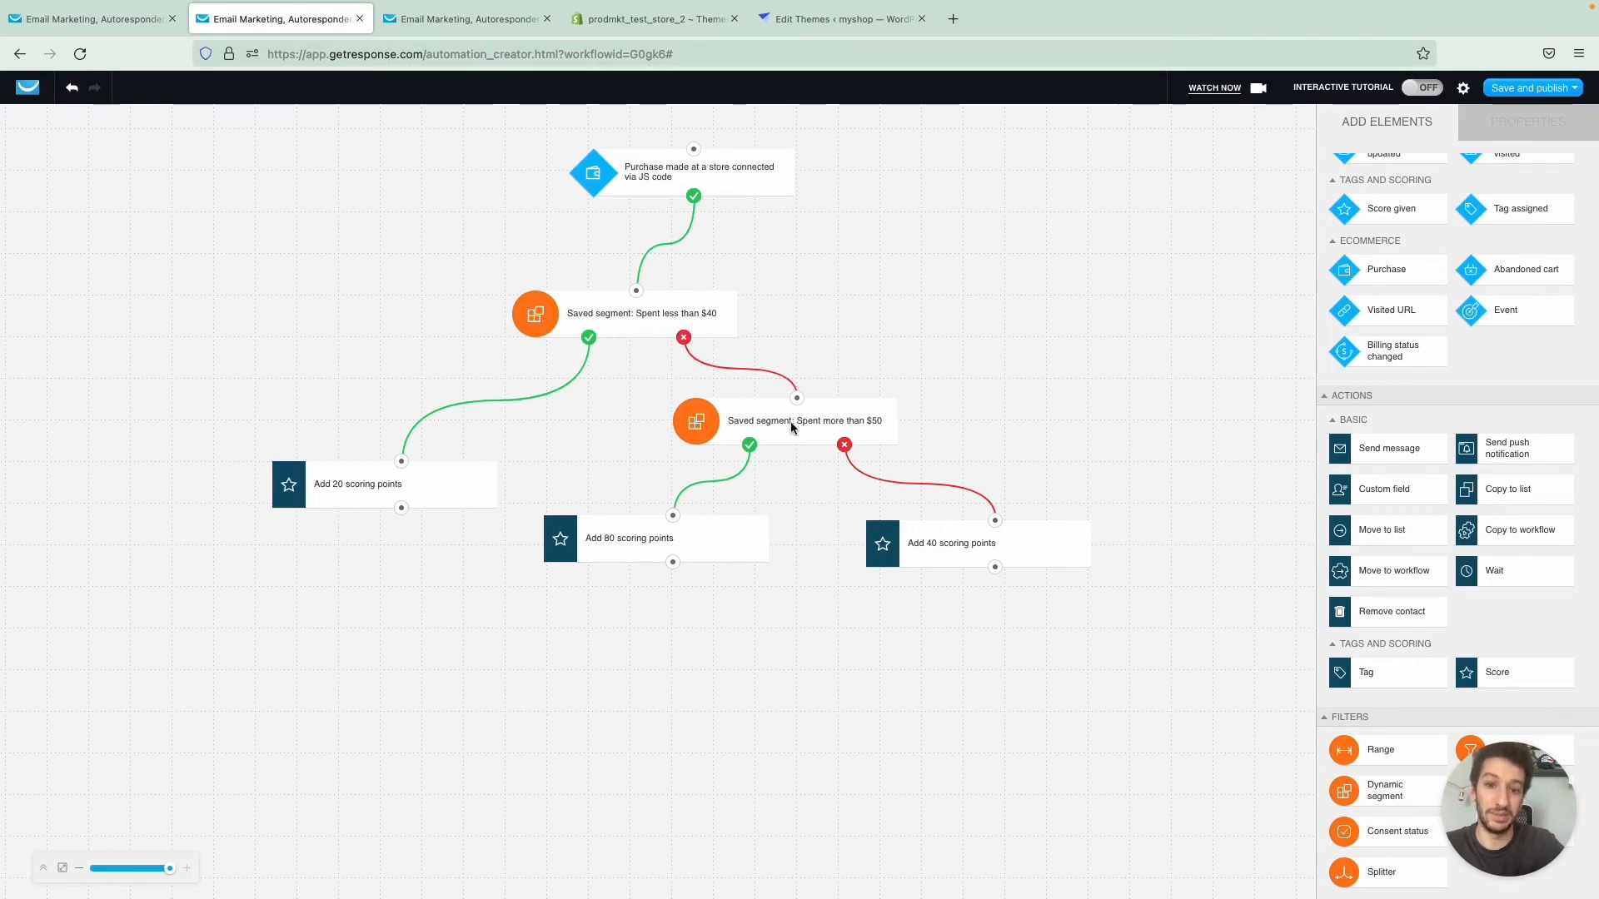
- Inspect the Spent more than $50 segment filter and the Add 40 scoring points action
{"action": "left_click", "coordinate": [776, 448]}
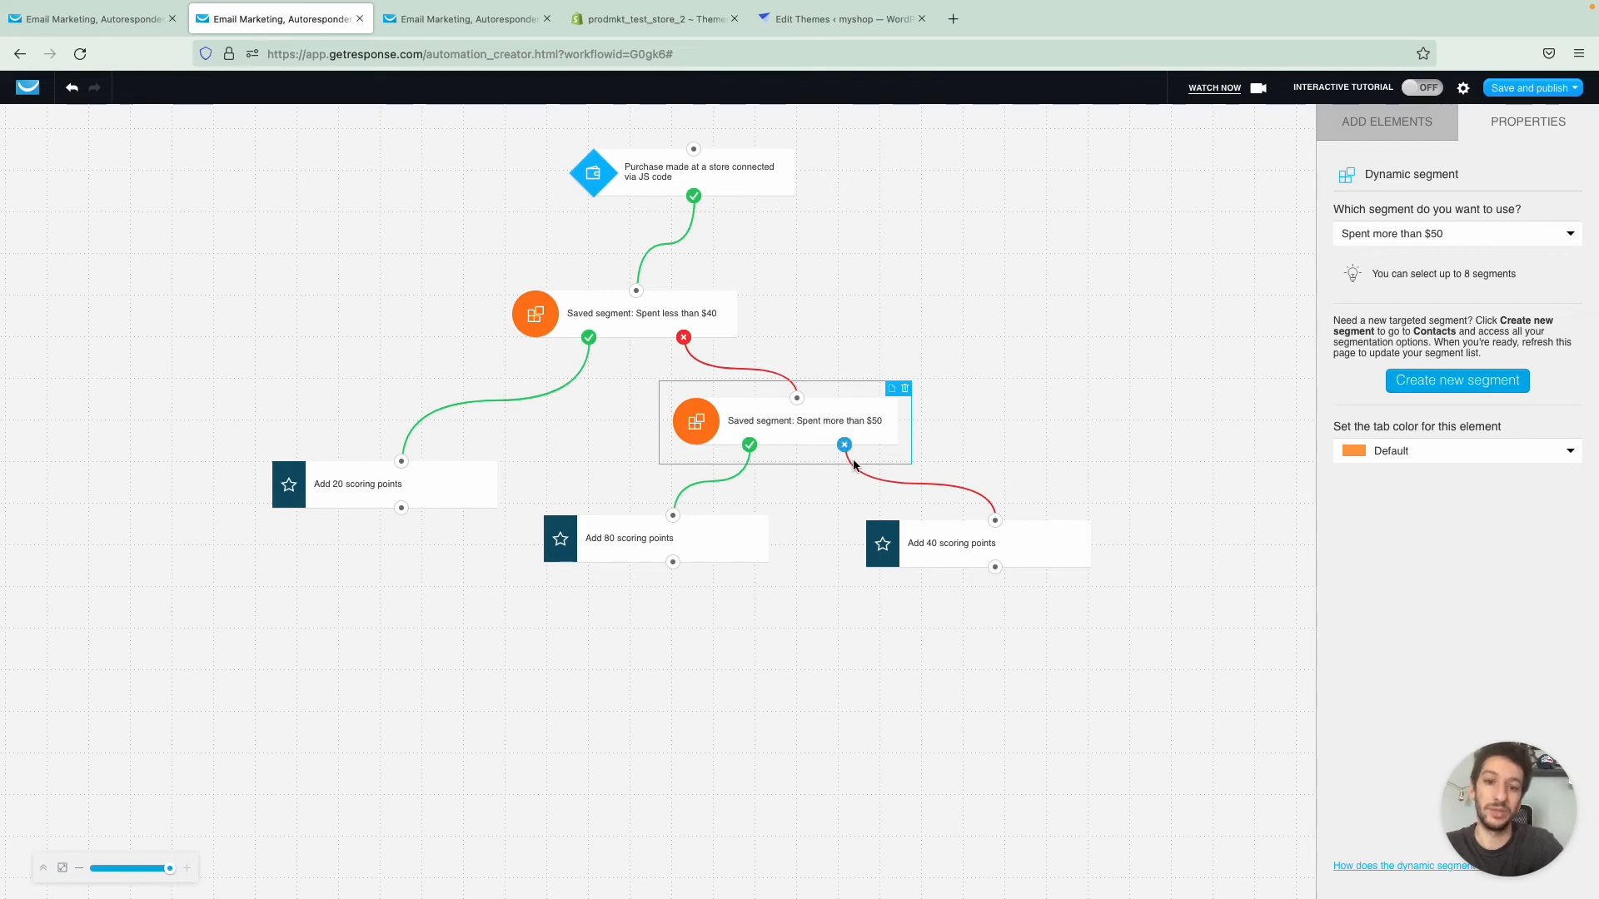
{"action": "left_click", "coordinate": [936, 559]}
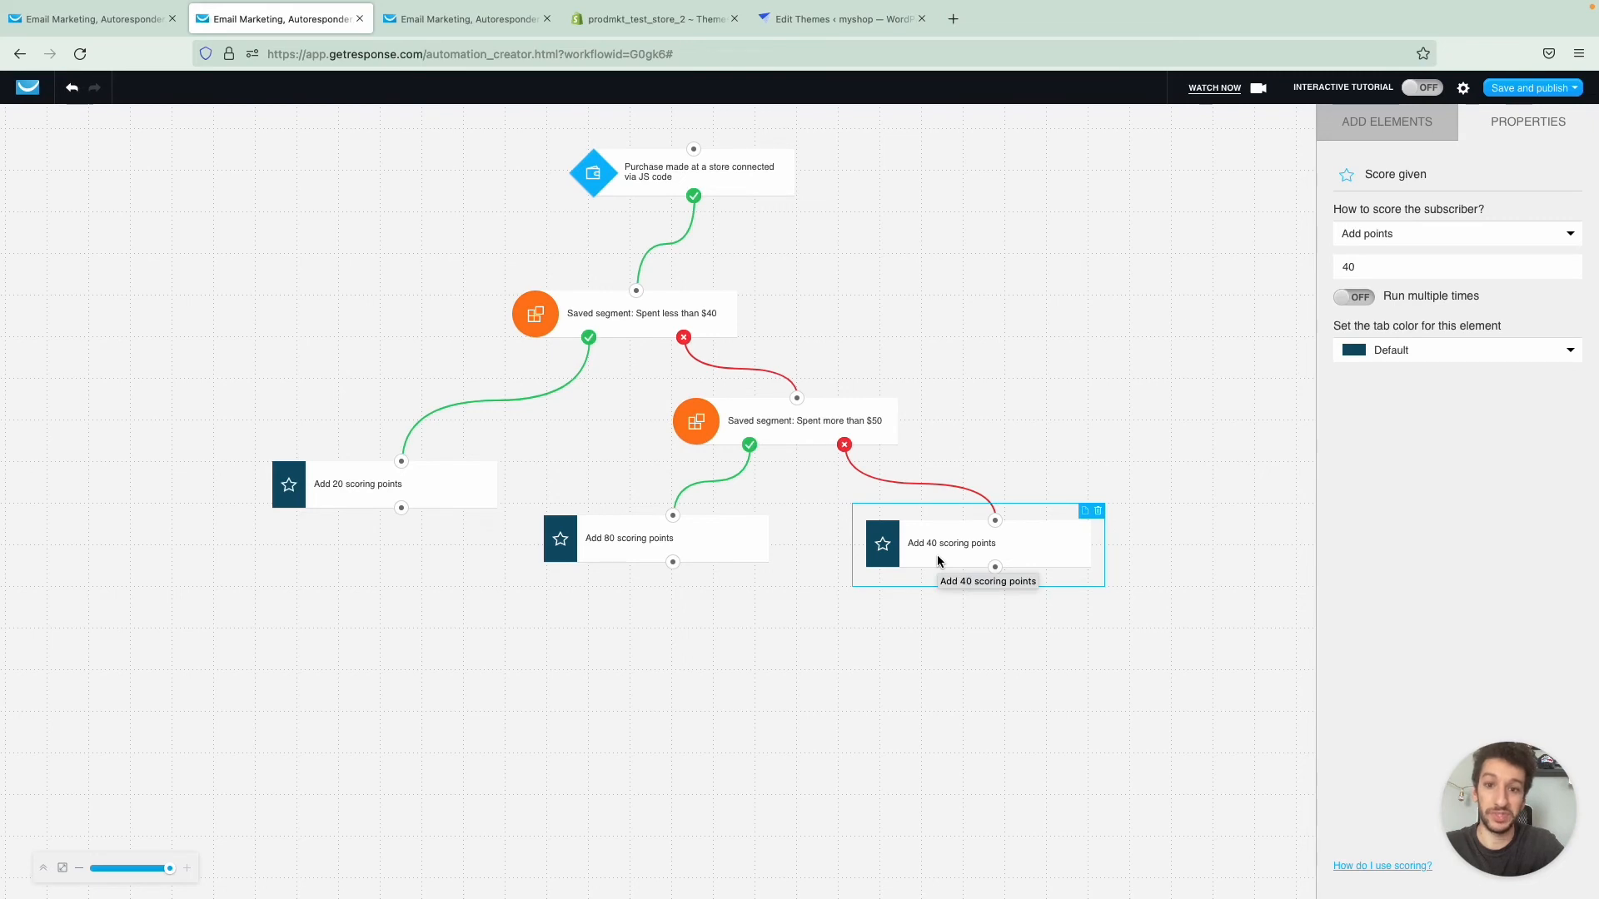
{"action": "left_click", "coordinate": [1106, 330]}
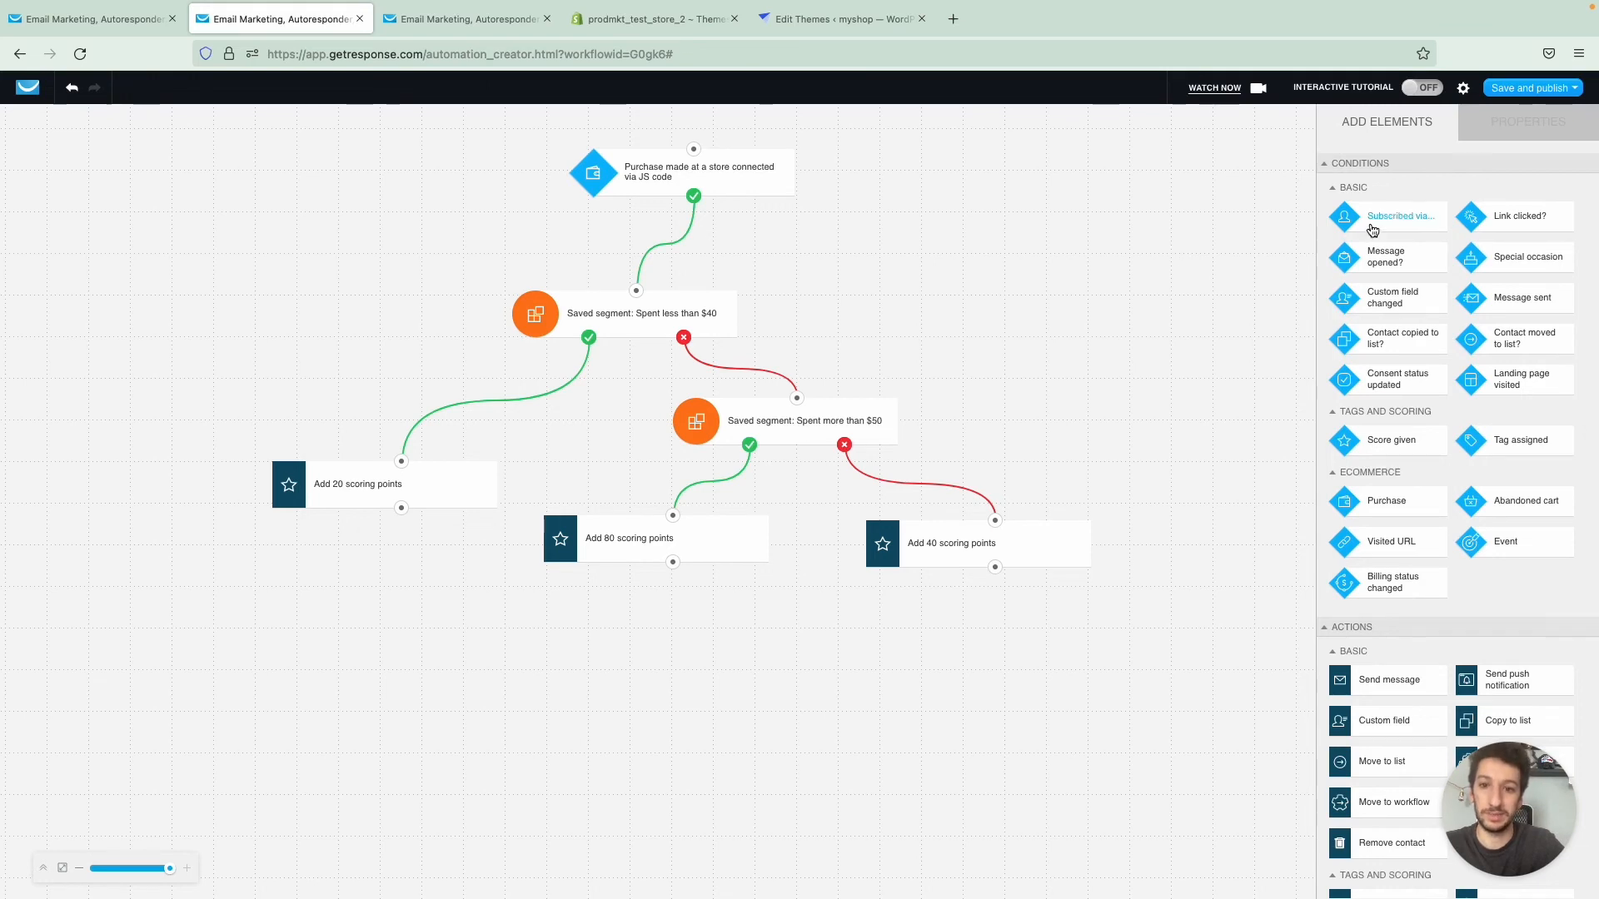
- Add a Subscribed via condition beside the Purchase condition and connect its positive output to the Spent less than $40 filter
{"action": "left_click_drag", "start_coordinate": [1386, 218], "coordinate": [979, 186]}
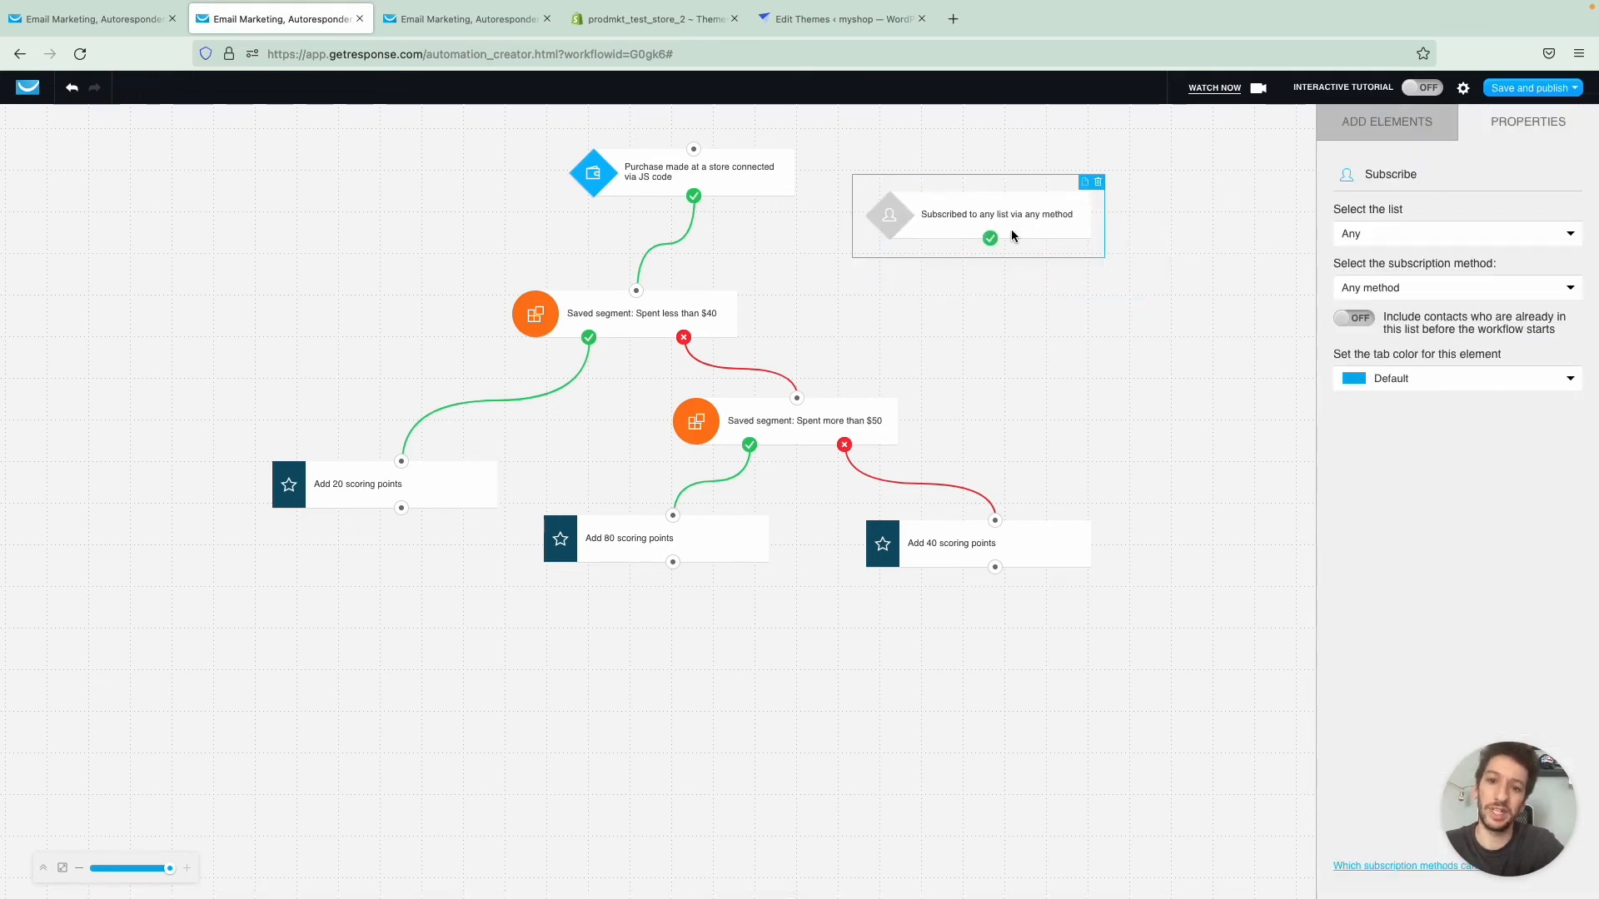
{"action": "left_click_drag", "start_coordinate": [990, 203], "coordinate": [637, 292]}
{"action": "left_click", "coordinate": [910, 192]}
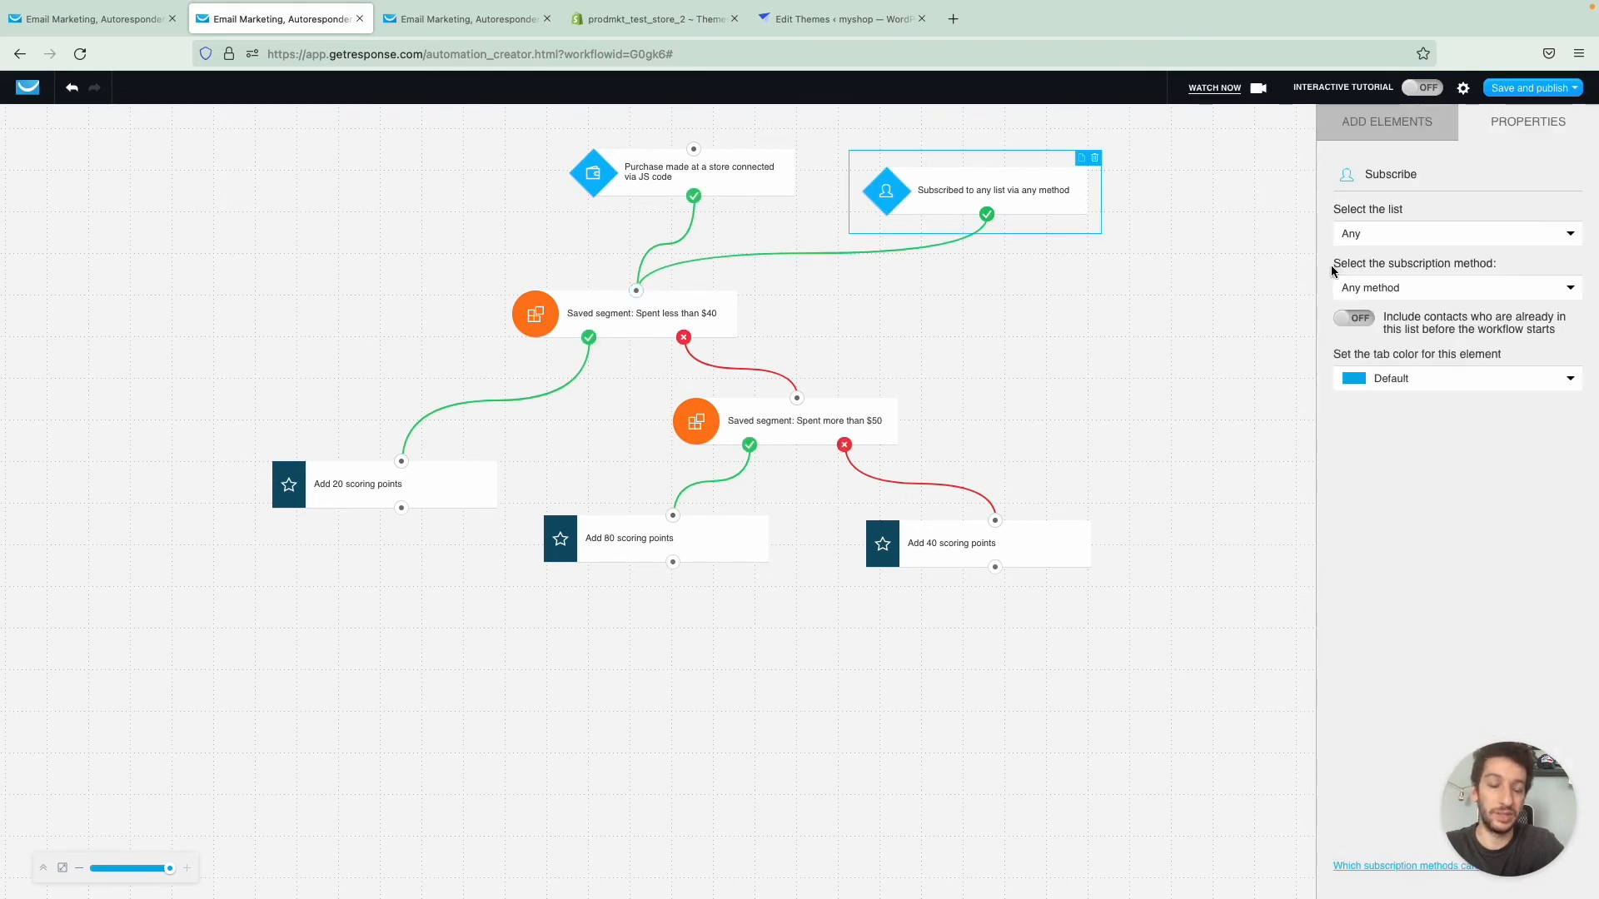
- Limit the subscription condition to the Chat prospects list with any method, include contacts already in the list, and adjust its position
{"action": "left_click", "coordinate": [1373, 235]}
{"action": "left_click", "coordinate": [1369, 273]}
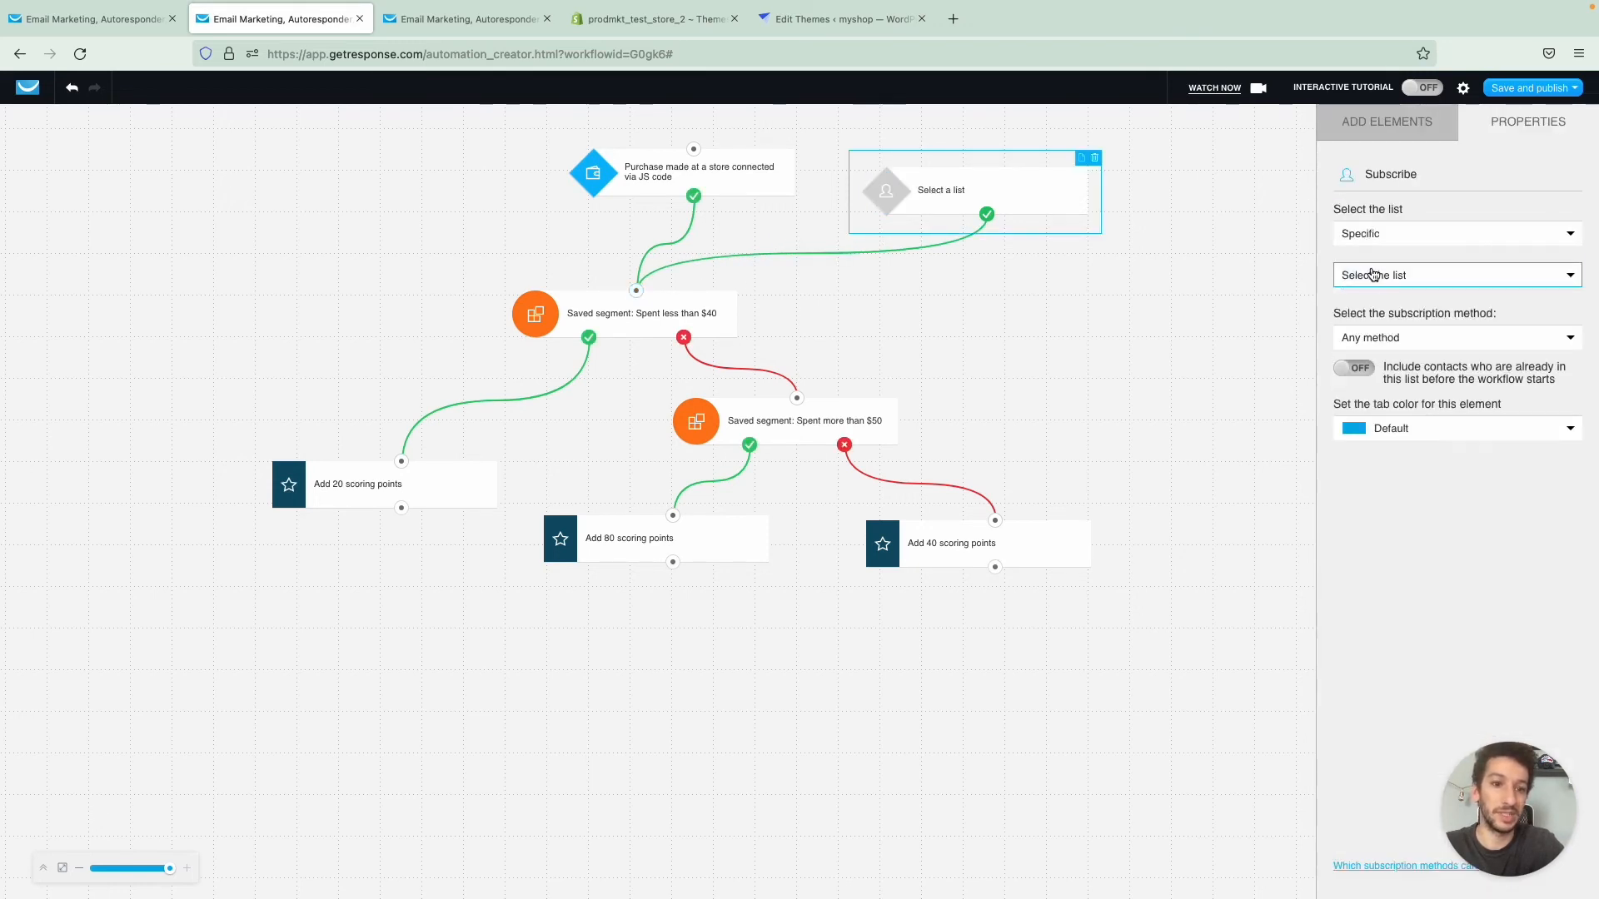
{"action": "left_click", "coordinate": [1385, 284]}
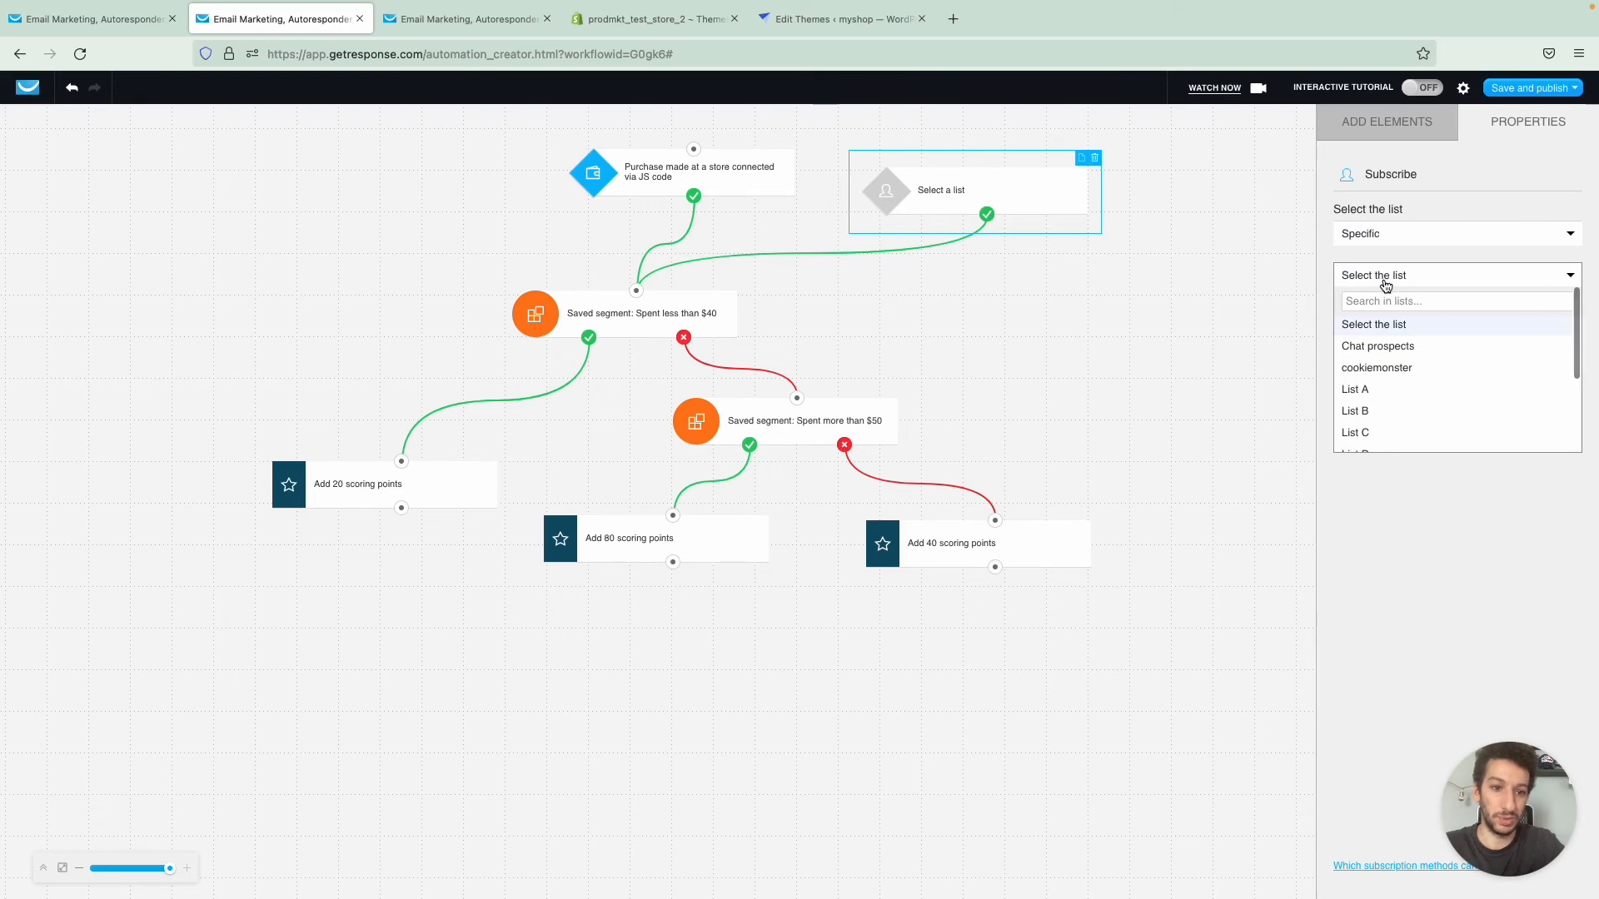
{"action": "left_click", "coordinate": [1412, 353]}
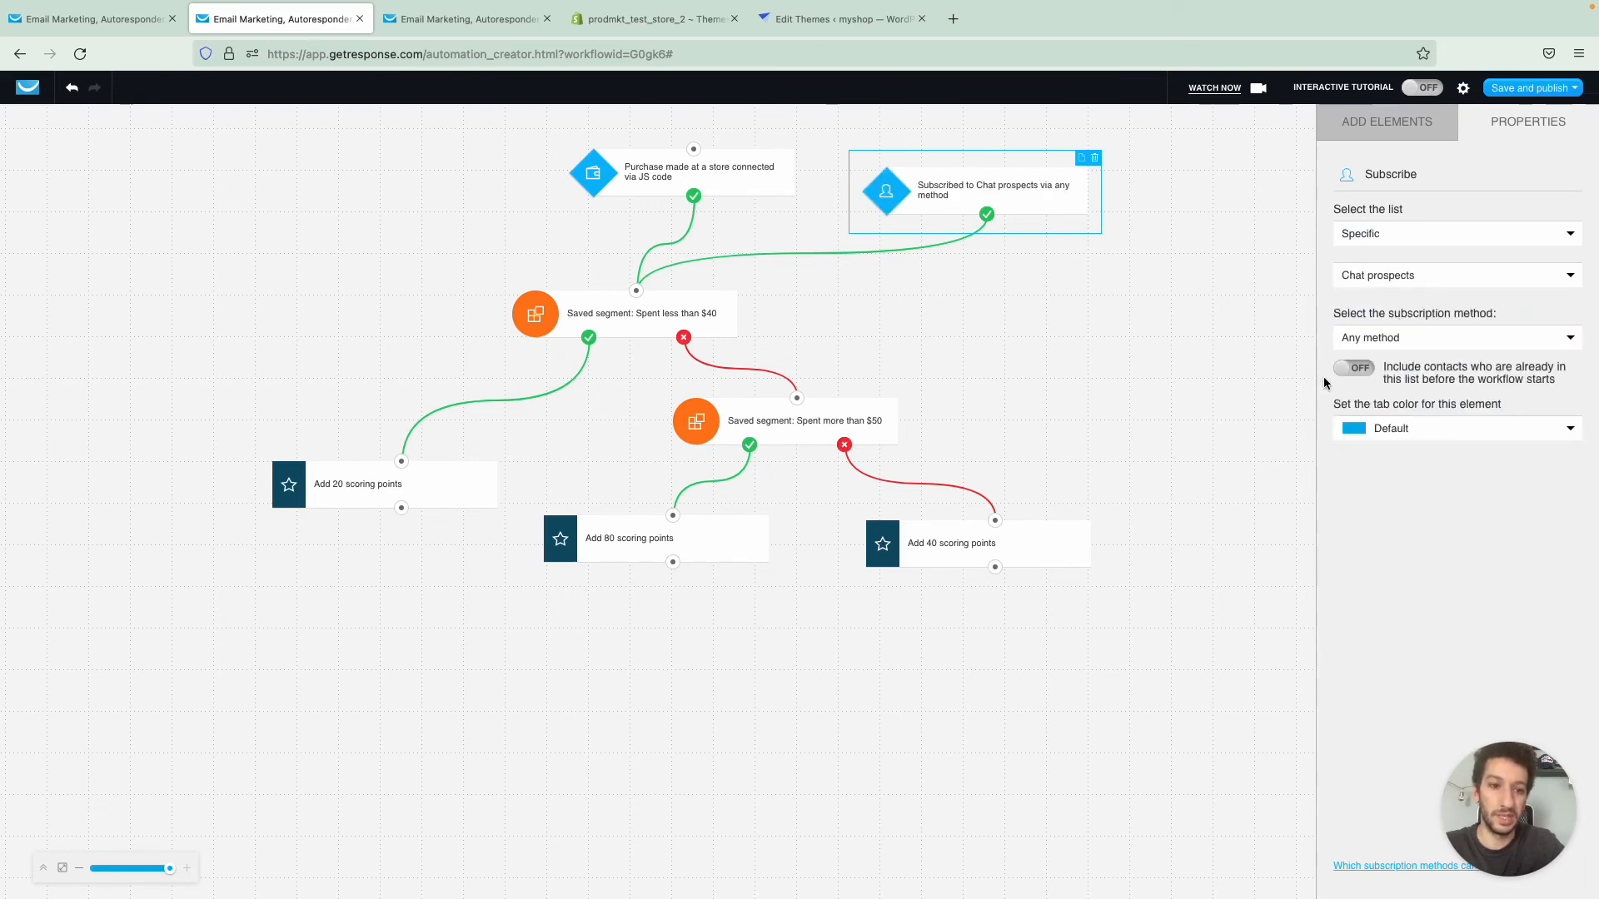
{"action": "left_click", "coordinate": [1359, 373]}
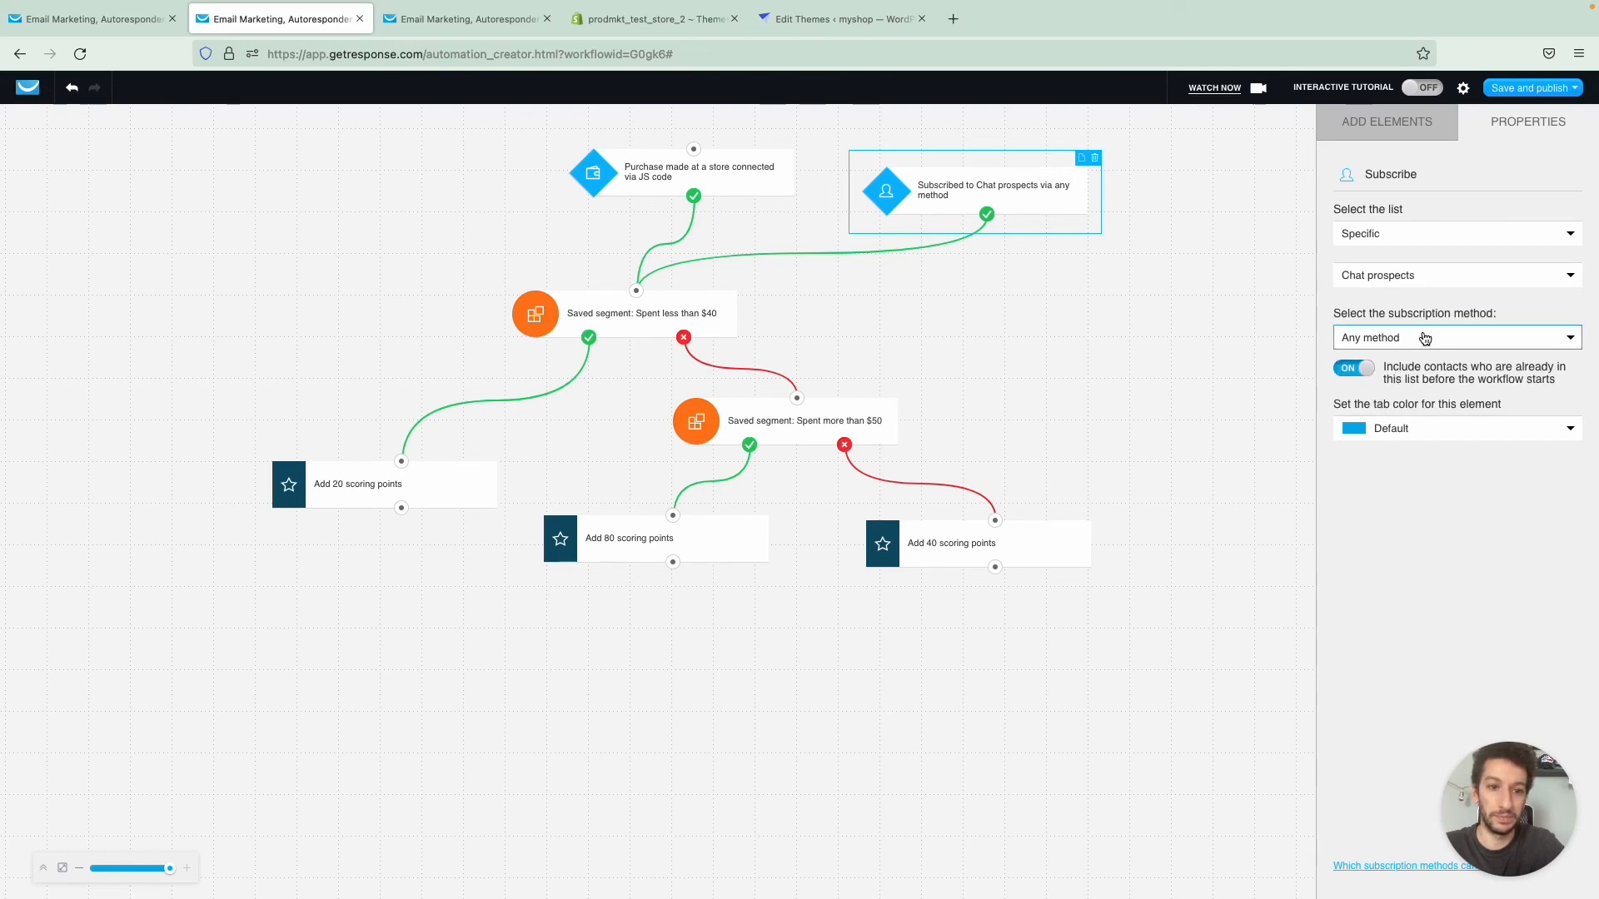
{"action": "left_click", "coordinate": [1420, 339]}
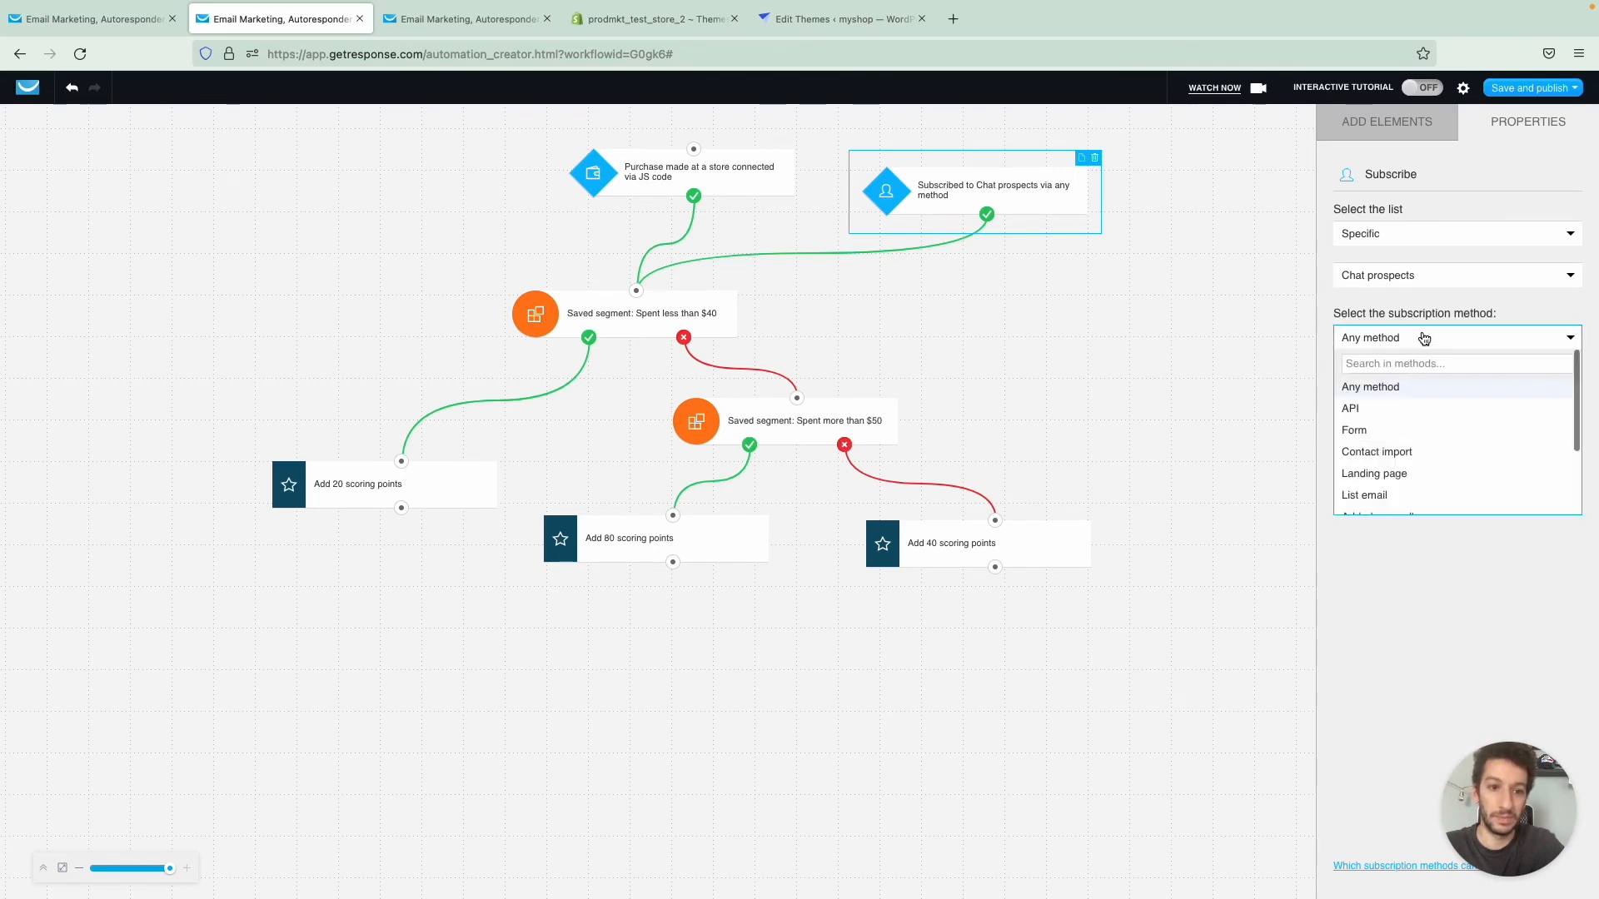
{"action": "left_click", "coordinate": [1407, 388]}
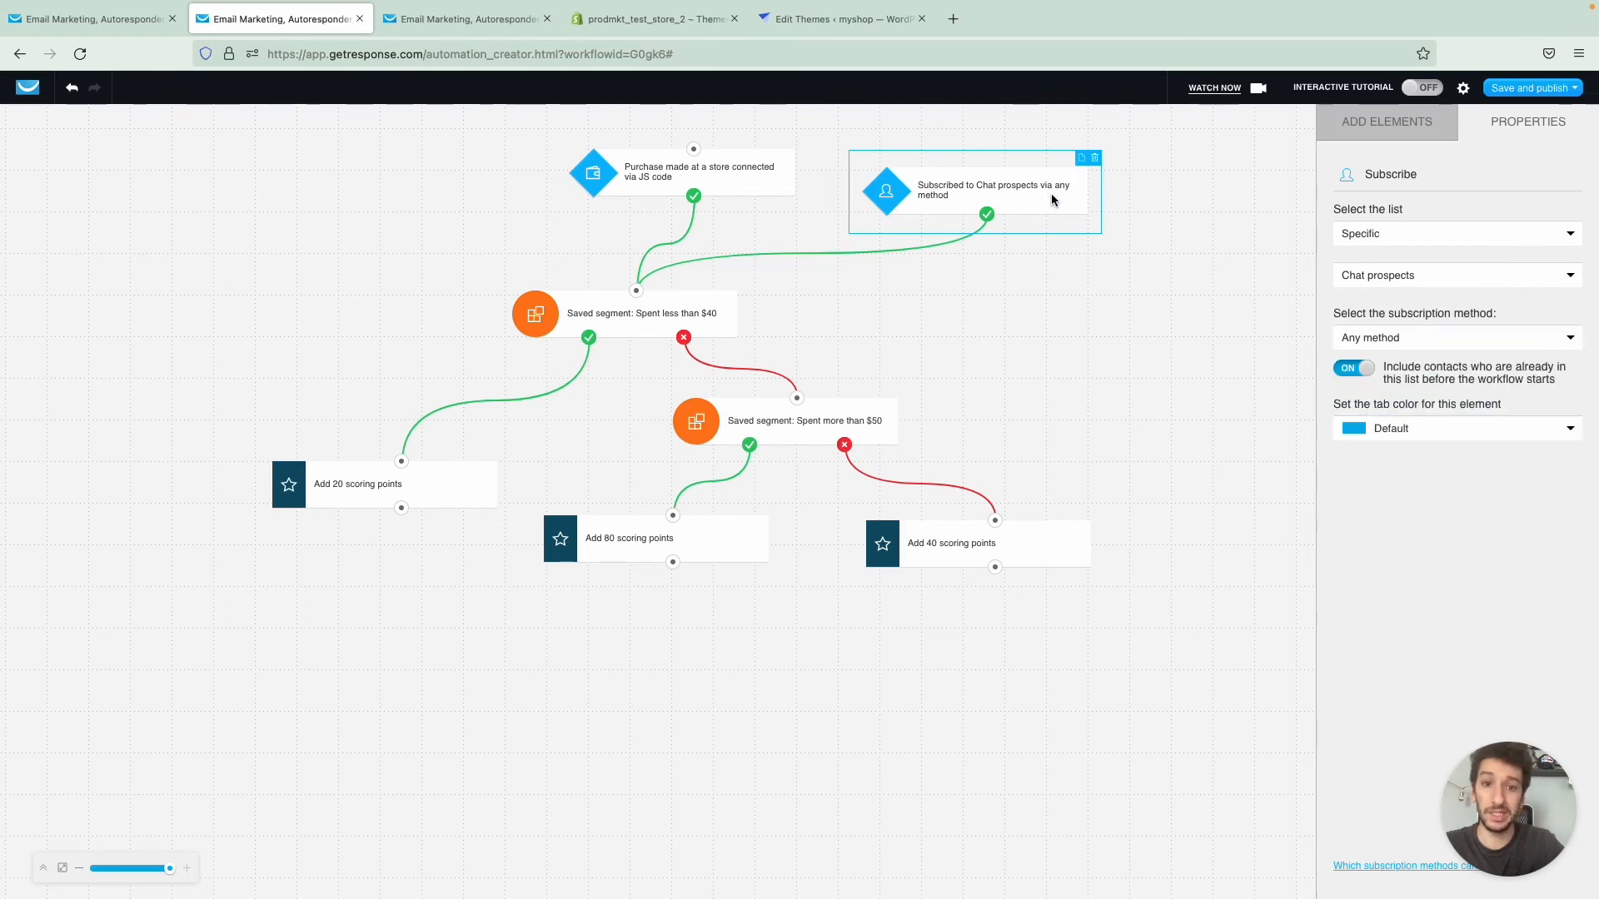
{"action": "left_click_drag", "start_coordinate": [1051, 193], "coordinate": [1047, 175]}
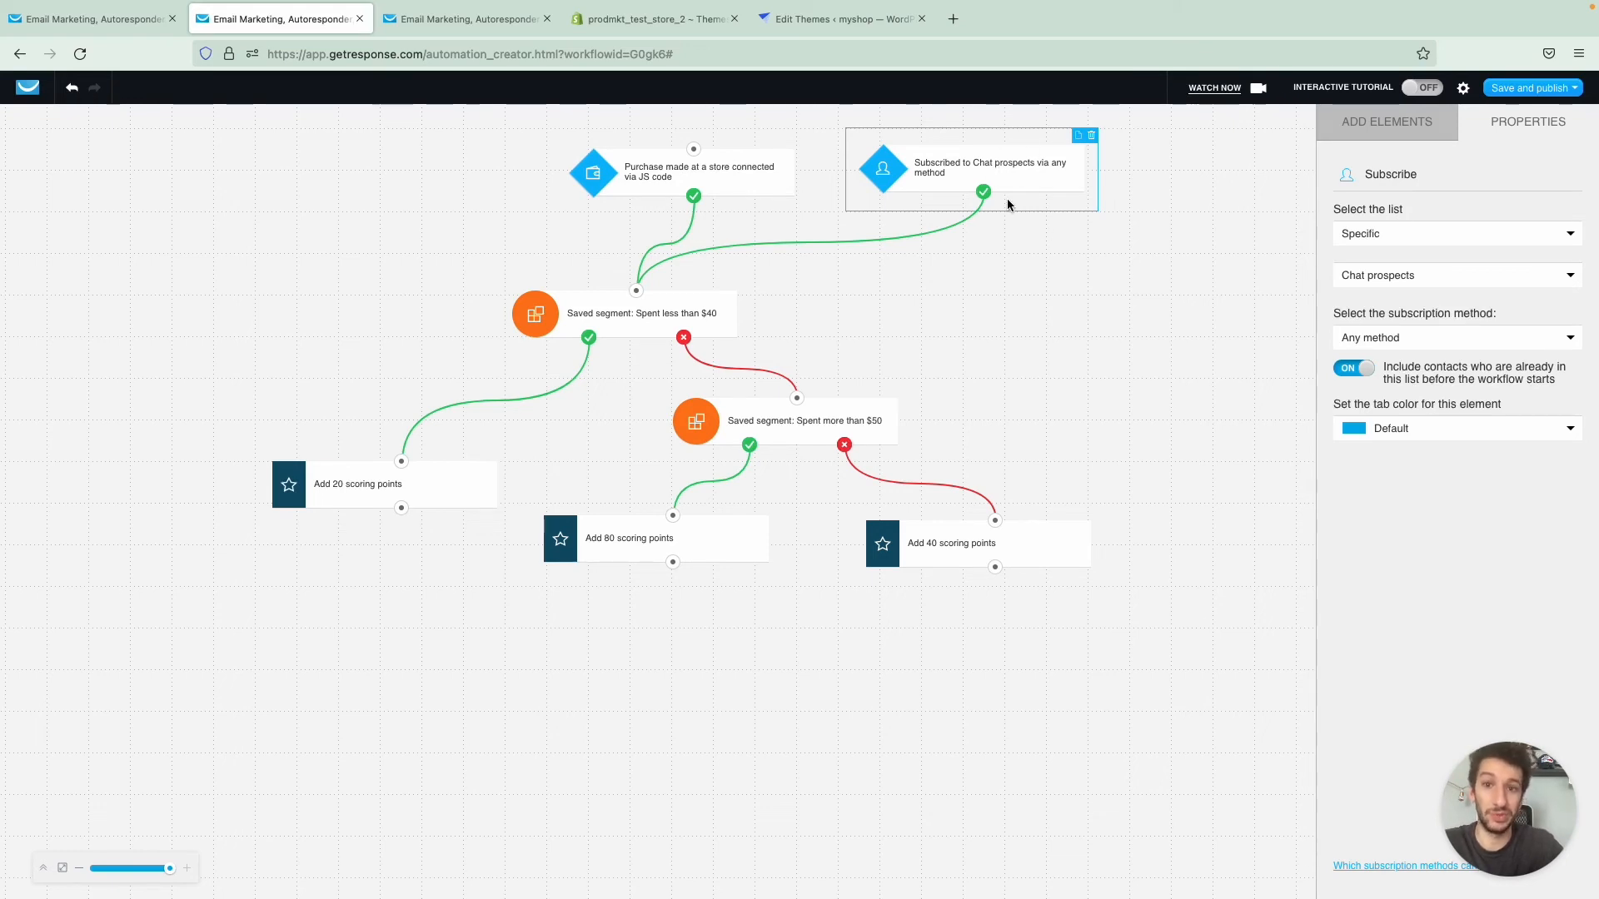
{"action": "left_click_drag", "start_coordinate": [972, 169], "coordinate": [958, 168]}
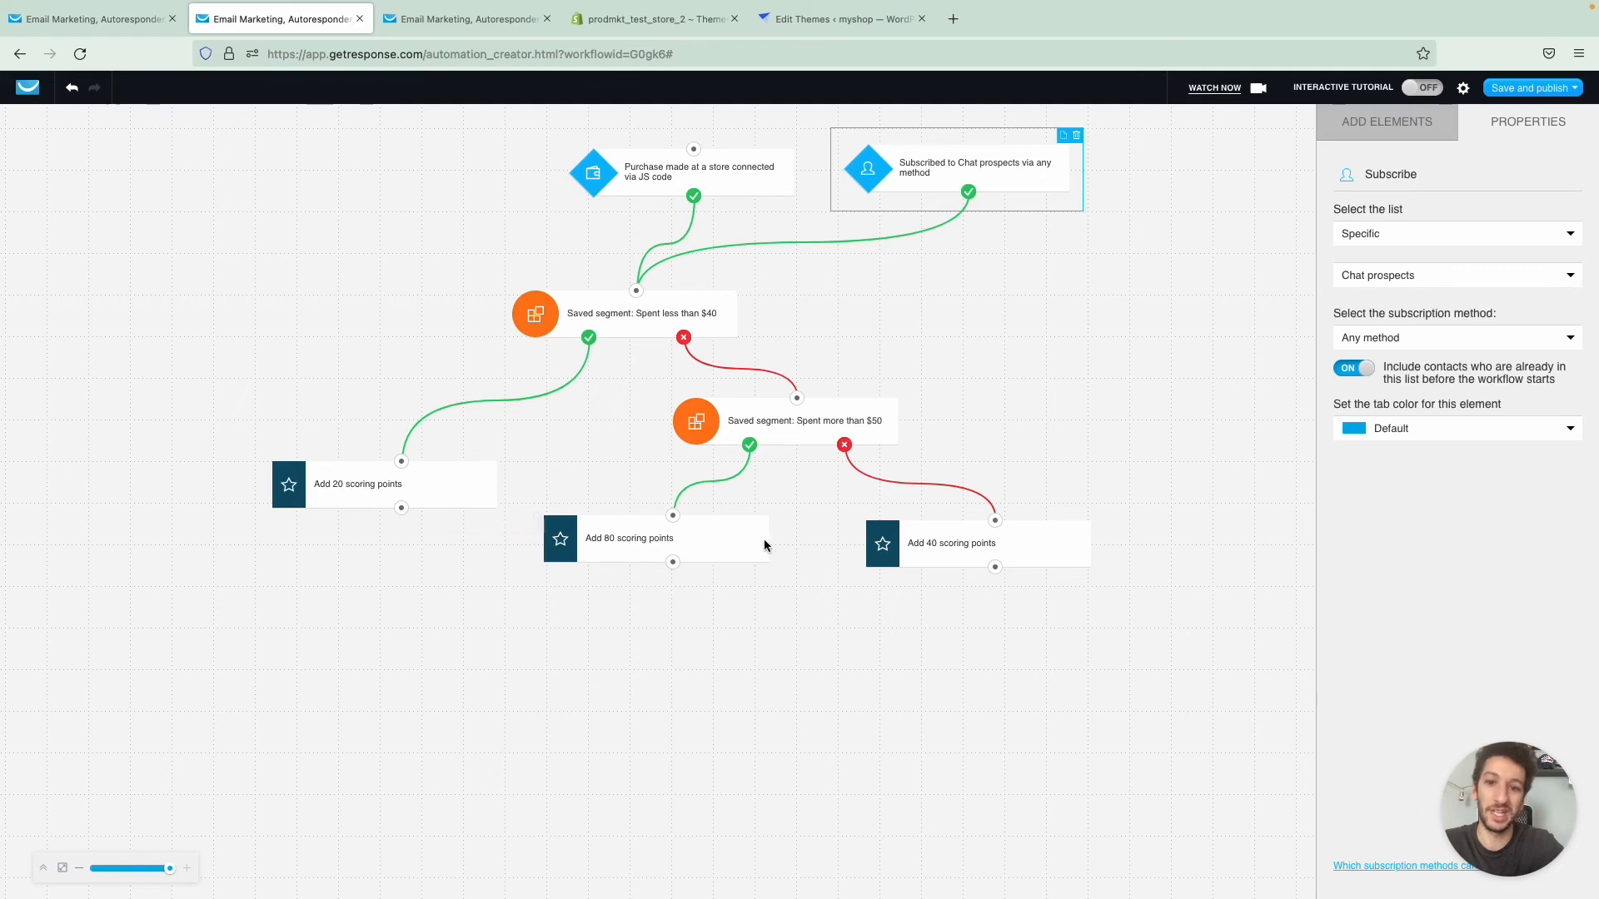
- Check the save and publish options, and delete the Chat prospects subscription condition
{"action": "left_click", "coordinate": [1529, 87]}
{"action": "left_click", "coordinate": [1516, 167]}
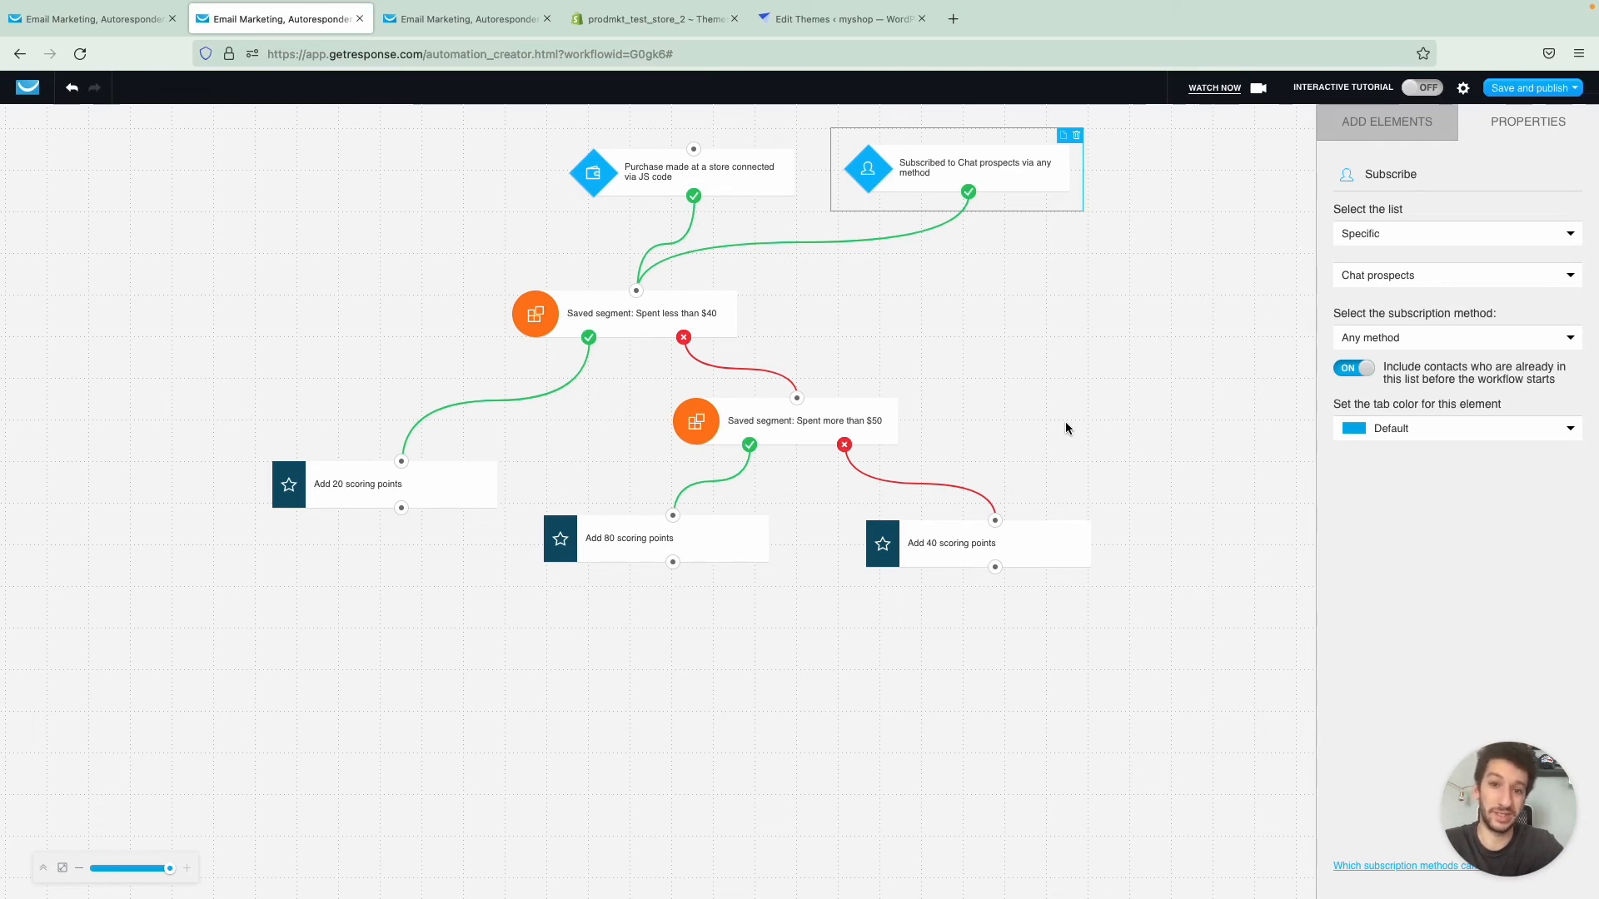
{"action": "left_click", "coordinate": [1077, 136]}
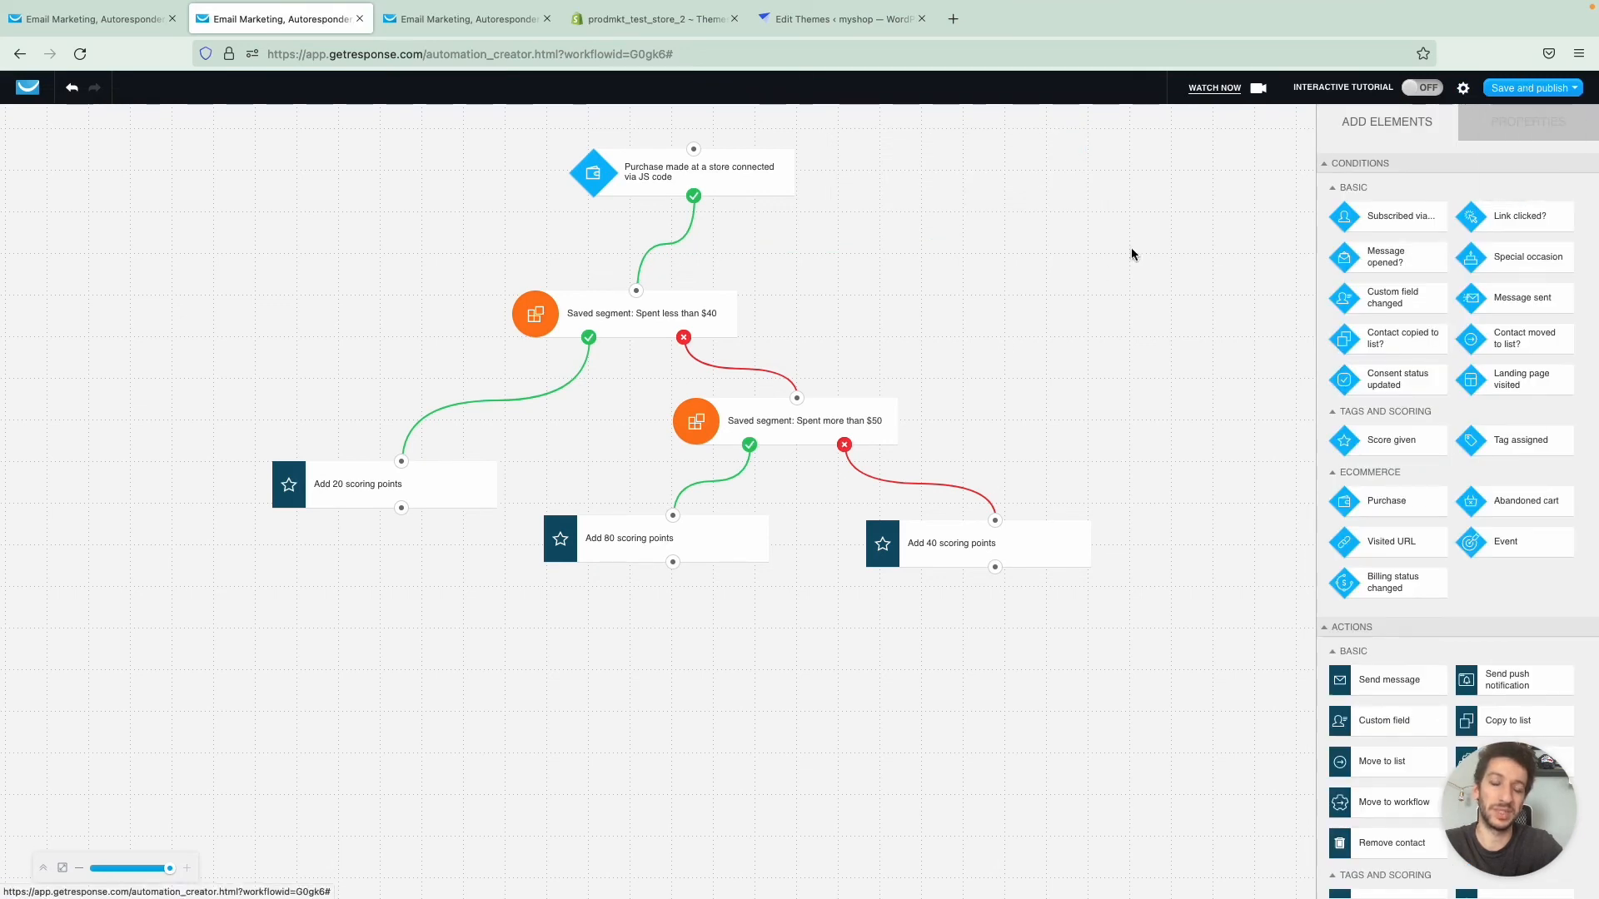
- Review the starting Purchase condition again and close the Score based on purchase workflow without saving
{"action": "left_click", "coordinate": [762, 178]}
{"action": "left_click", "coordinate": [911, 209]}
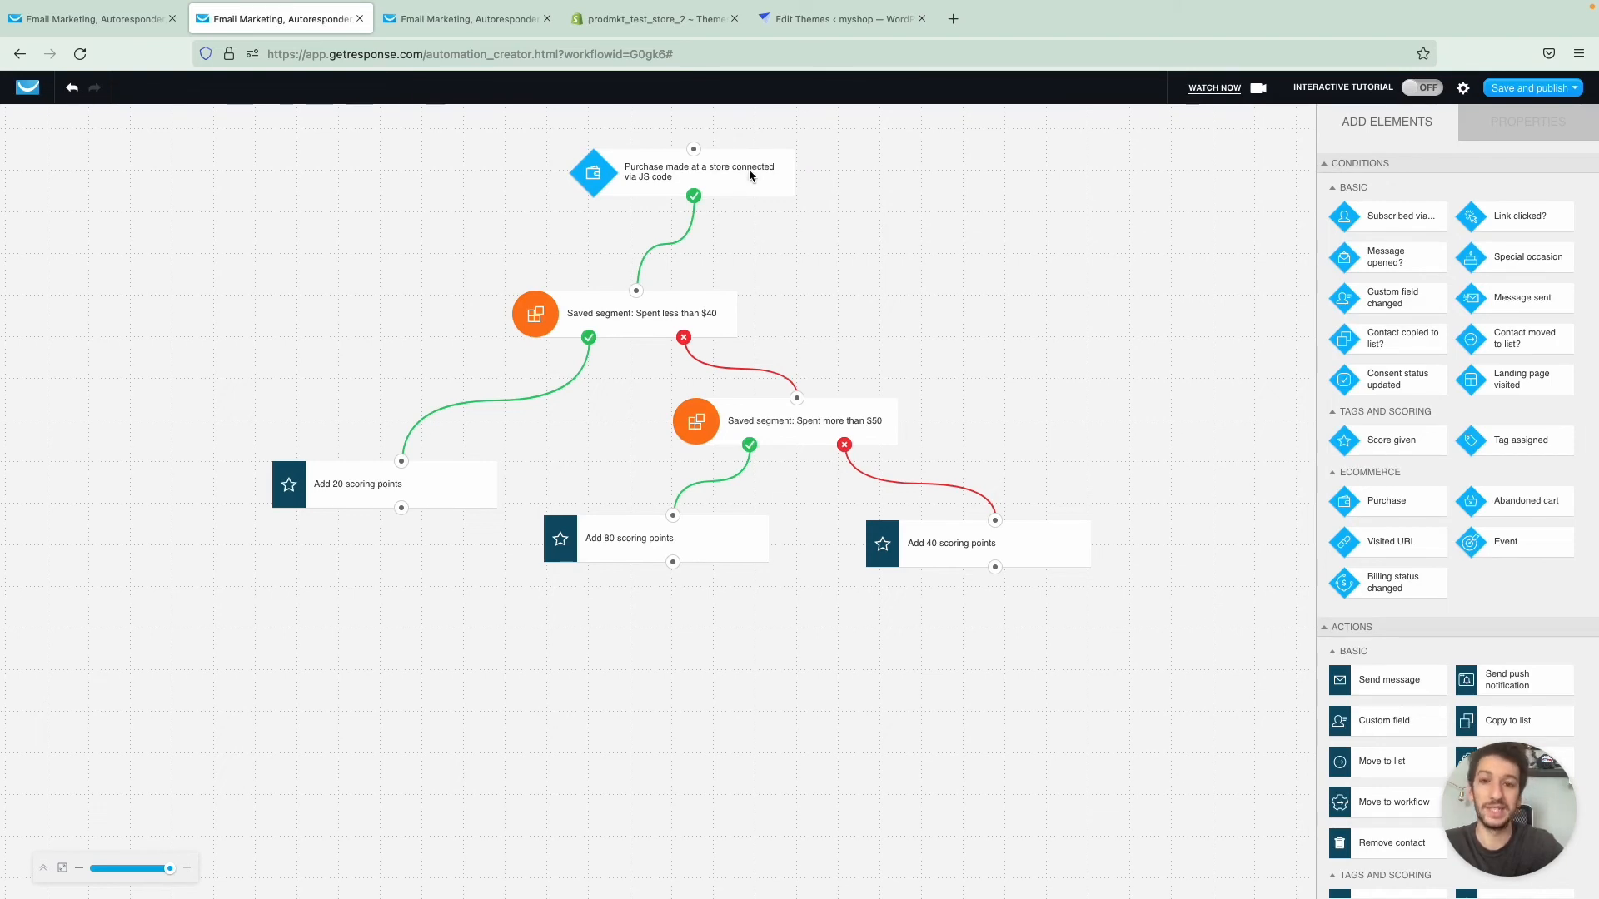
{"action": "left_click", "coordinate": [702, 186]}
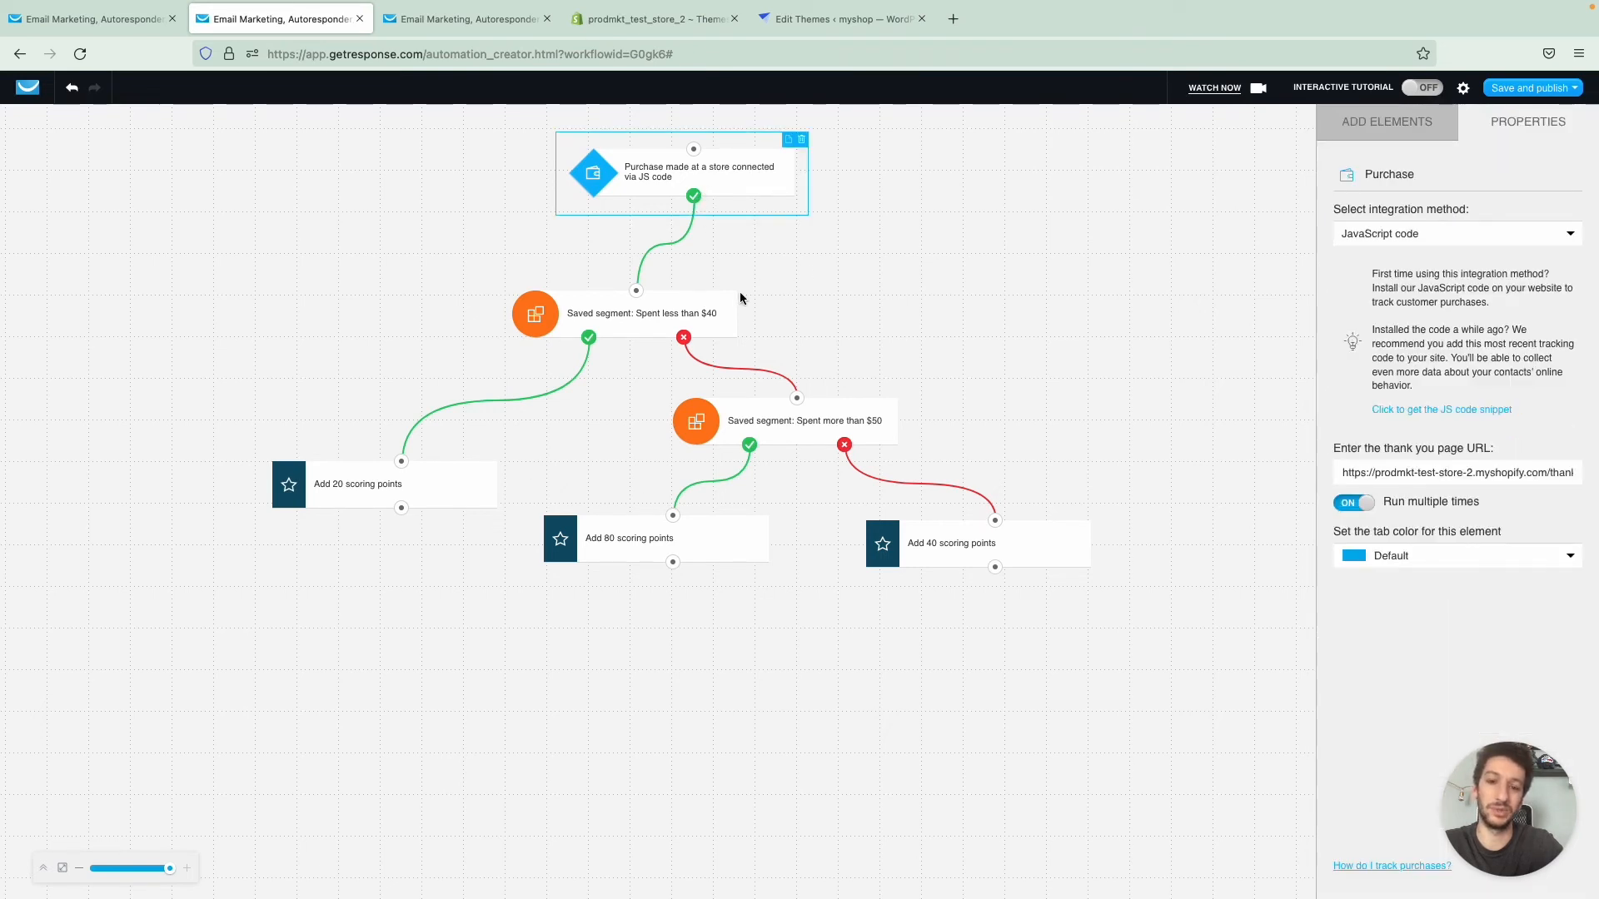
{"action": "left_click", "coordinate": [962, 207]}
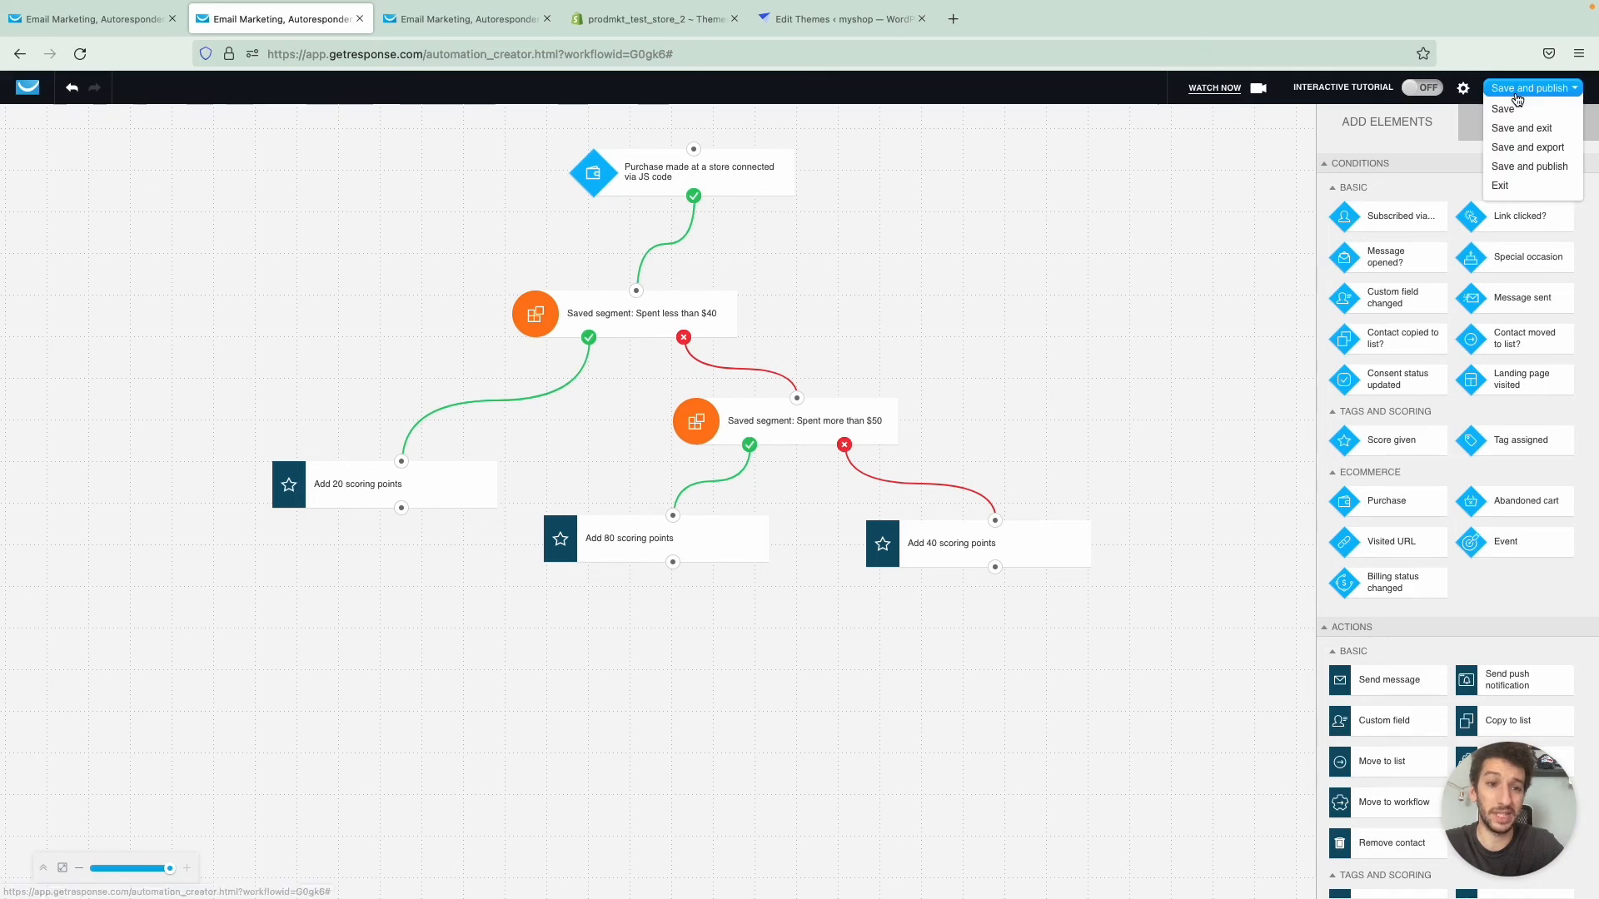
{"action": "left_click", "coordinate": [360, 18]}
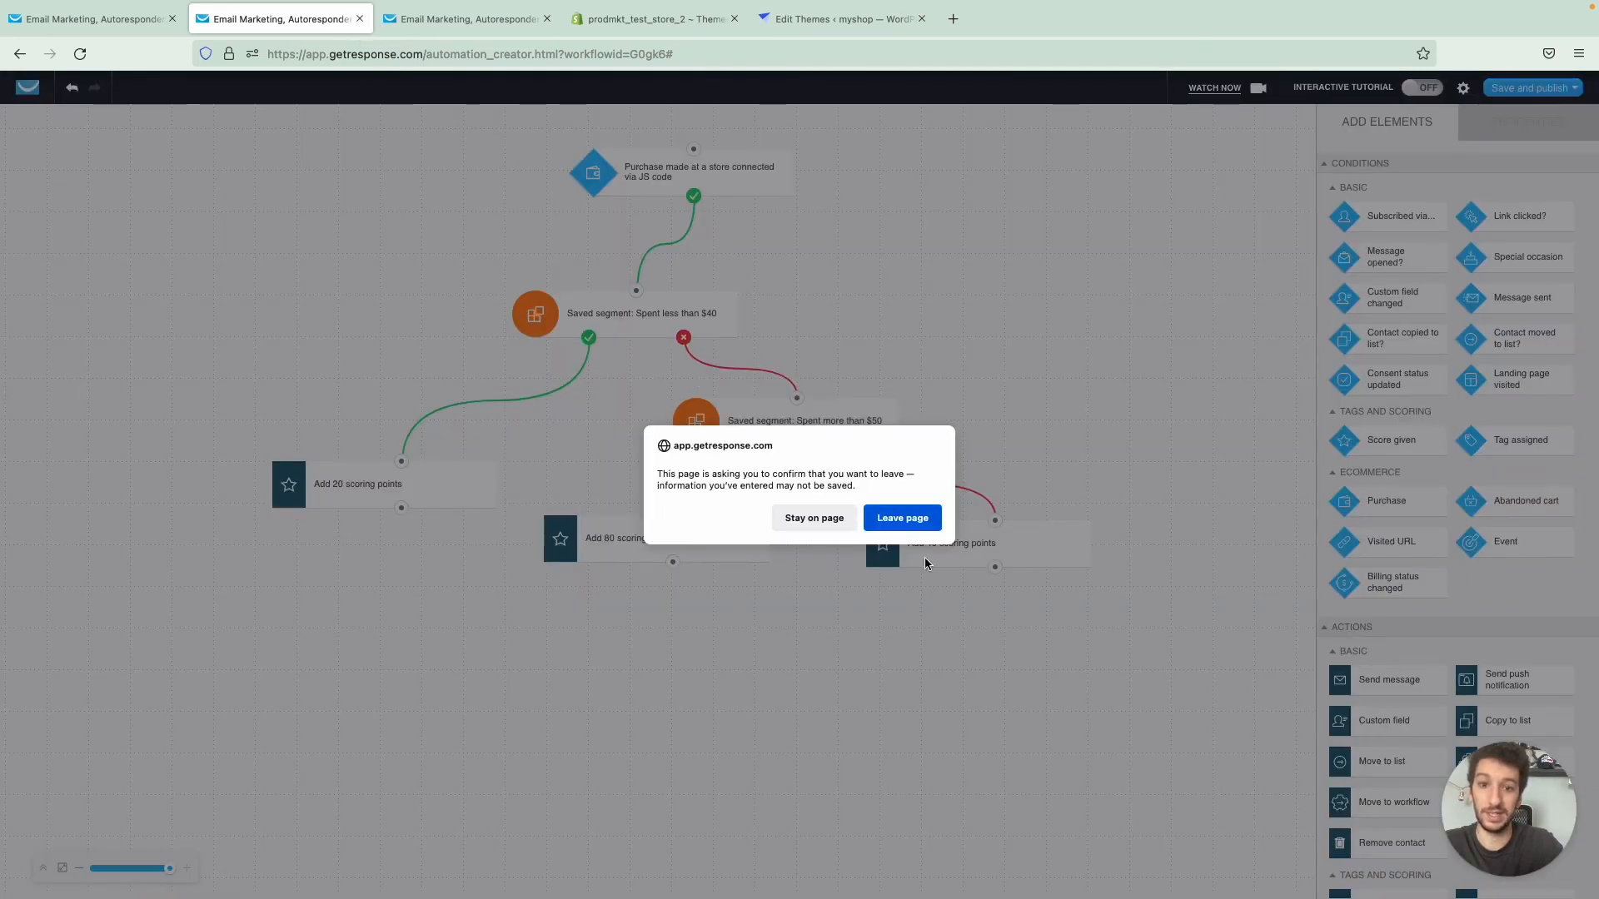
{"action": "left_click", "coordinate": [902, 516]}
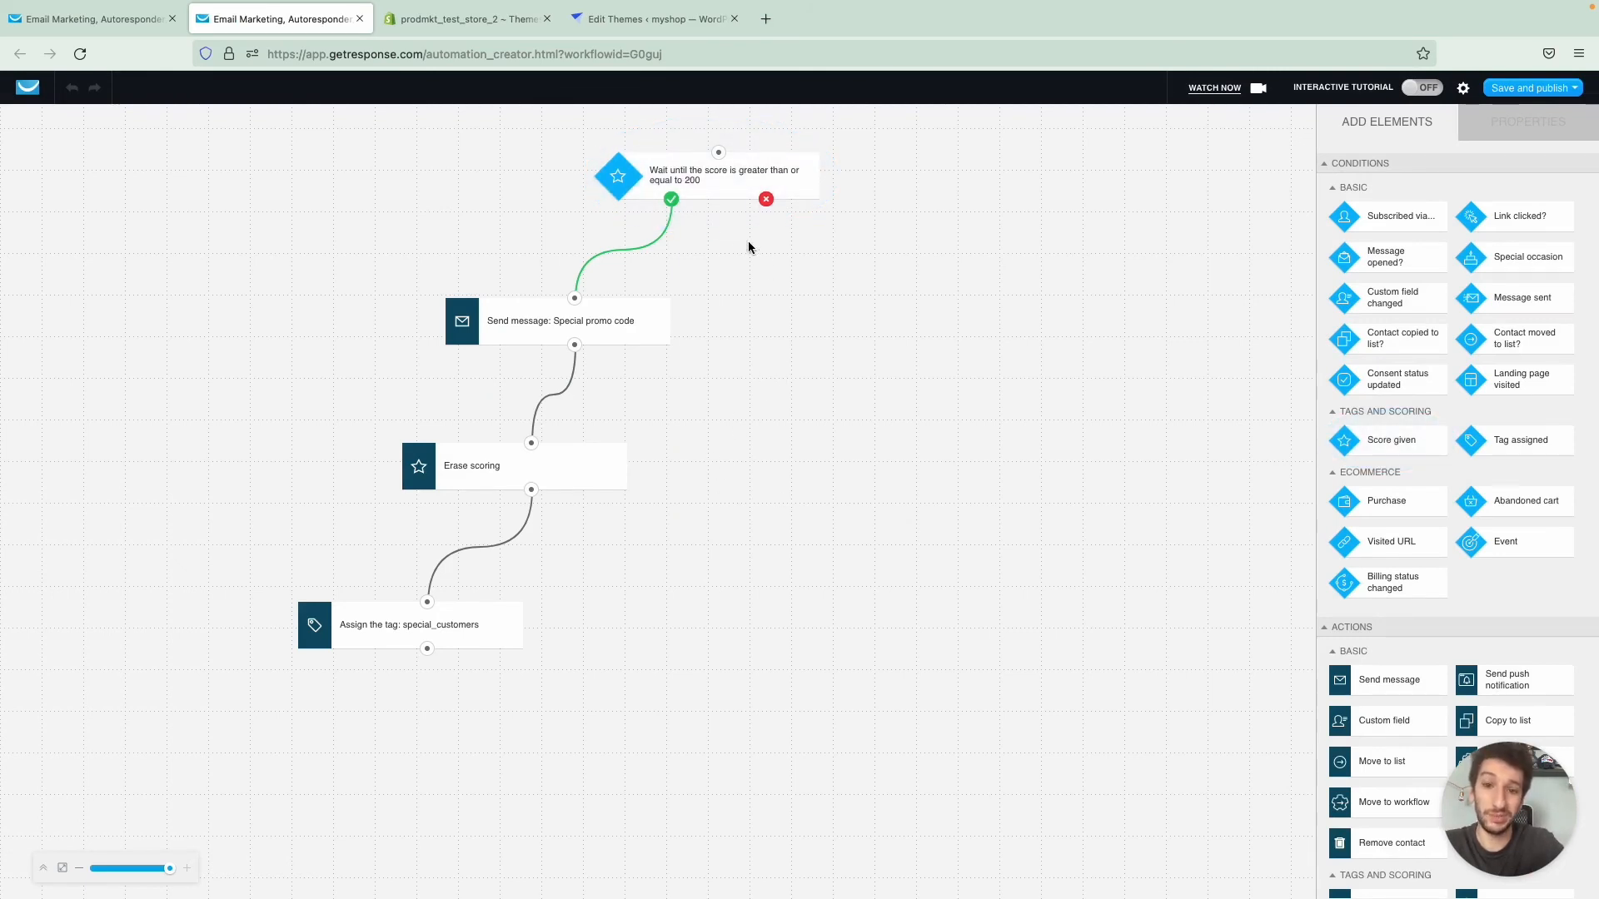
- Inspect the promo workflow's score condition, Special promo code message, Erase scoring action and special_customers tag action
{"action": "left_click", "coordinate": [726, 192]}
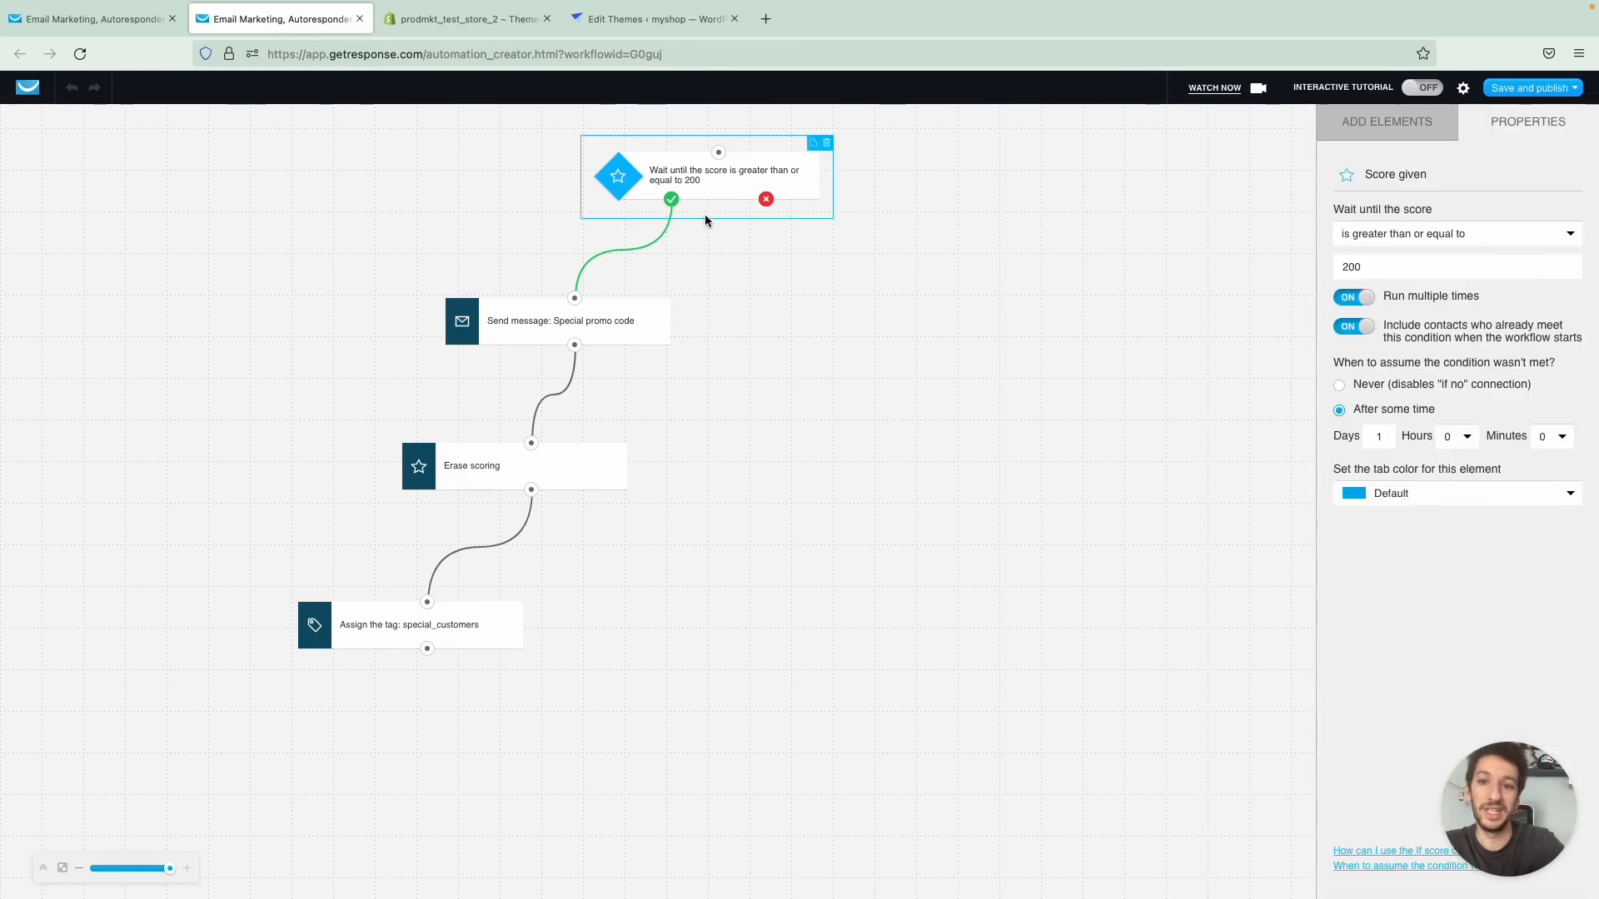
{"action": "left_click", "coordinate": [631, 326]}
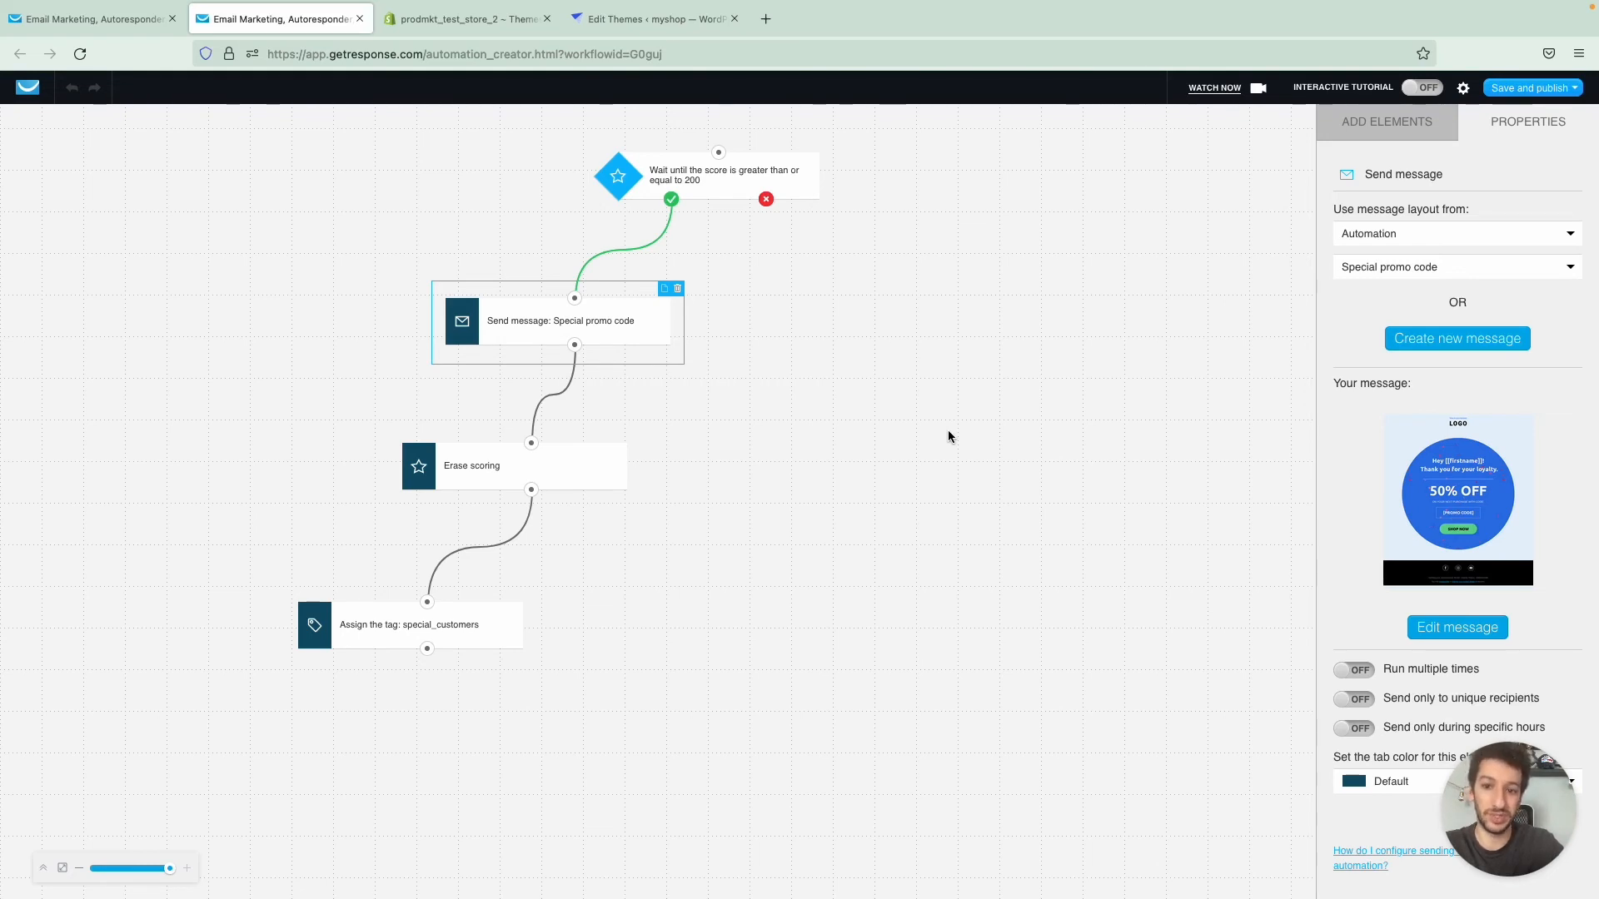
{"action": "left_click", "coordinate": [587, 483]}
{"action": "left_click", "coordinate": [494, 621]}
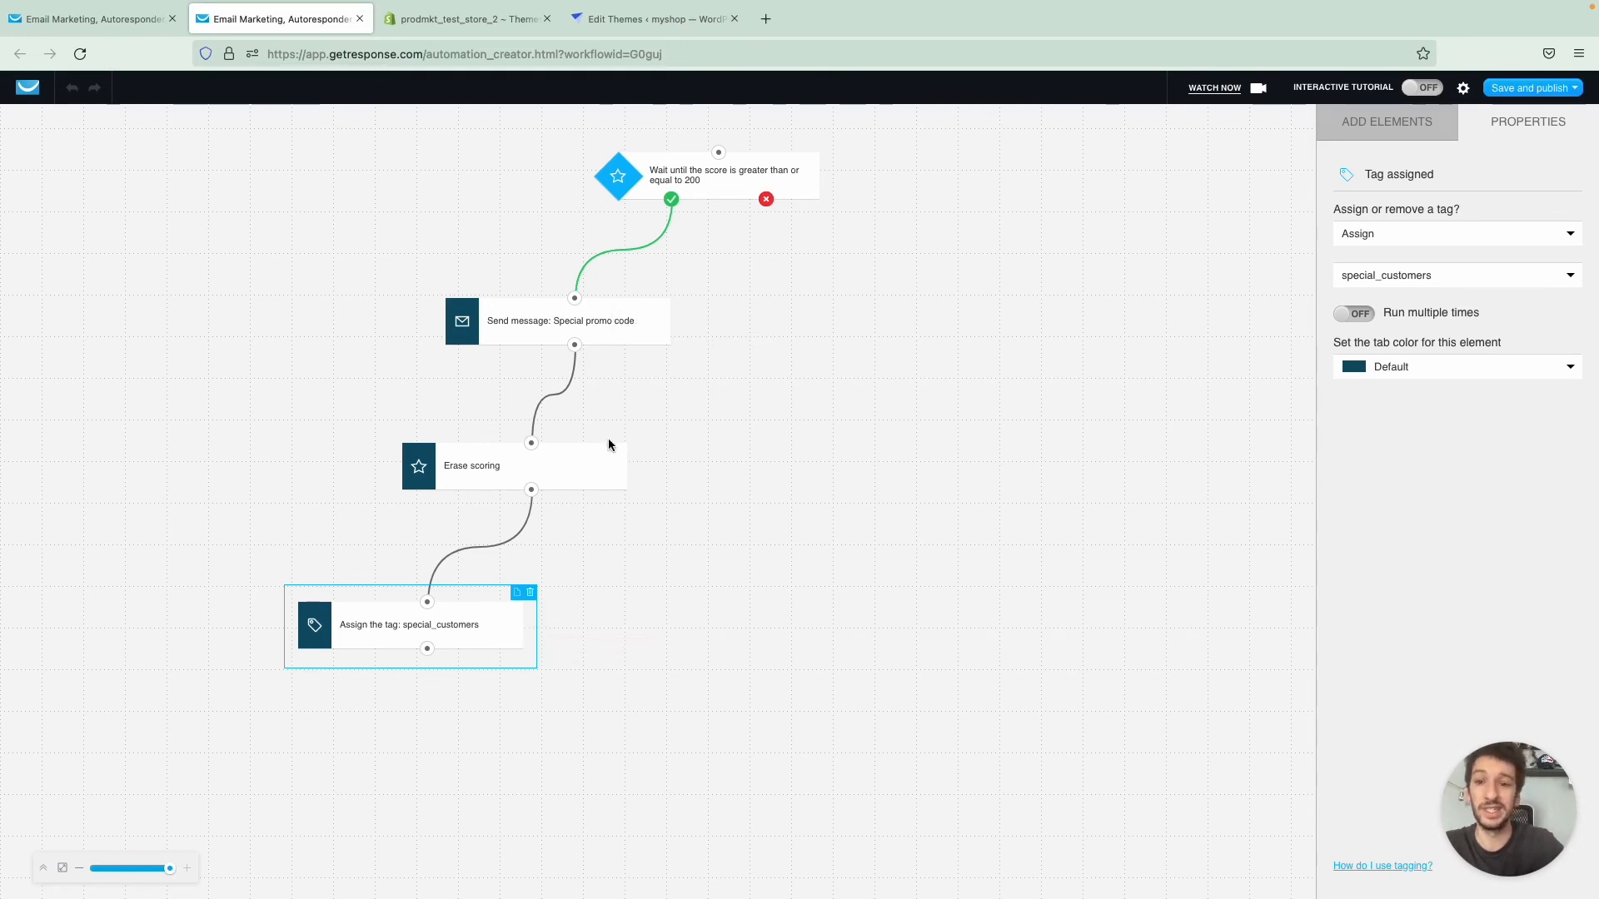
{"action": "left_click", "coordinate": [571, 475]}
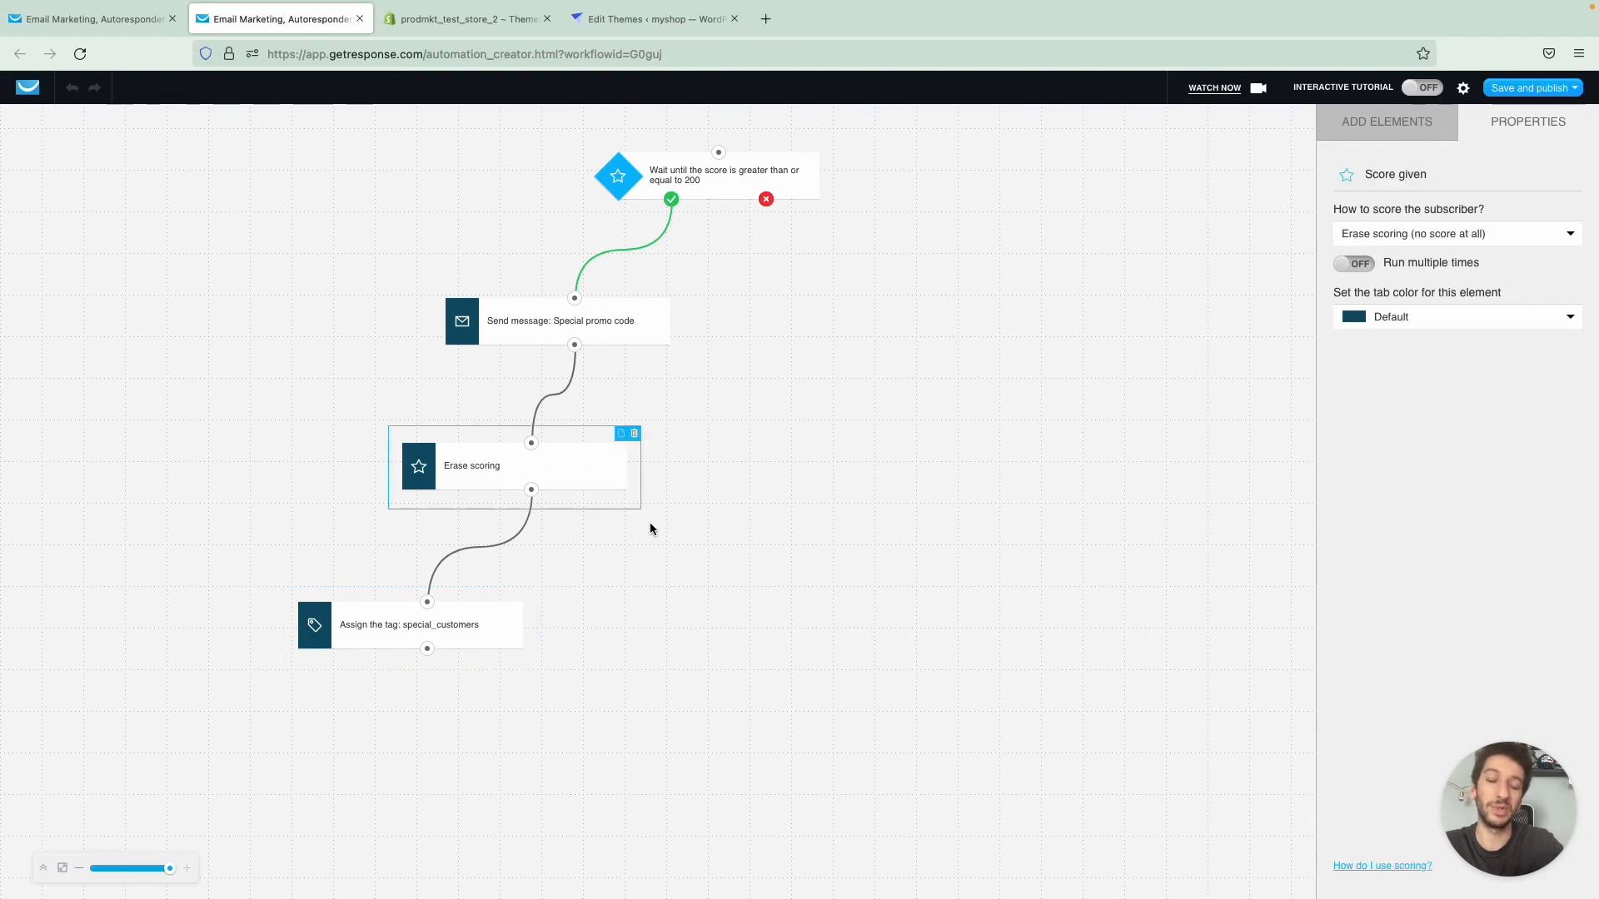
{"action": "left_click", "coordinate": [710, 194]}
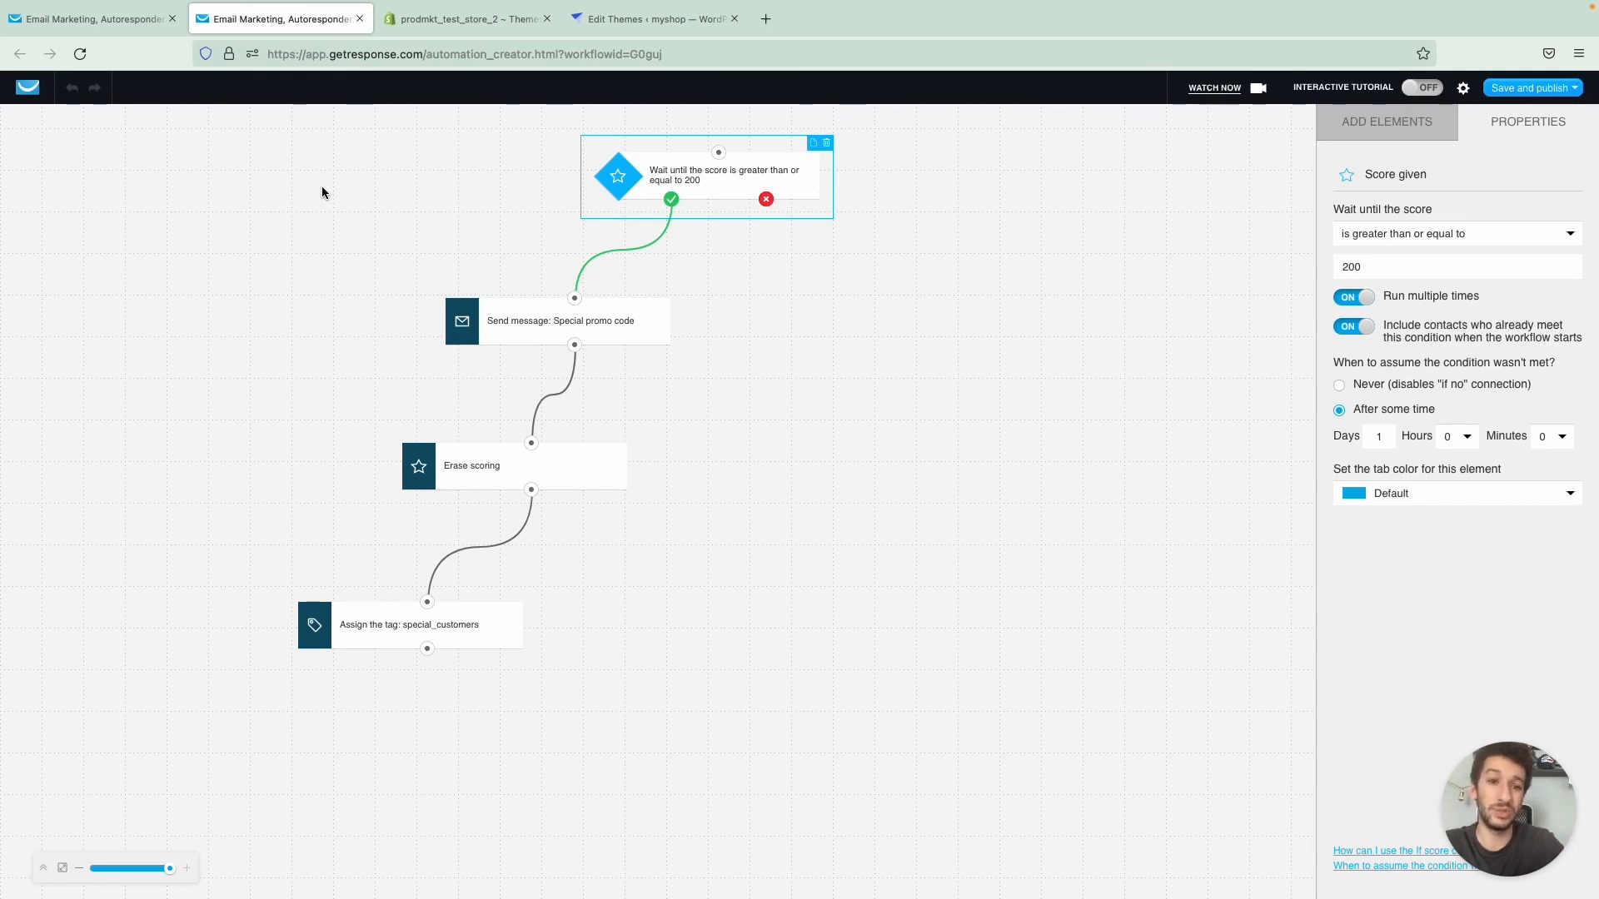
- Close the Promo based on score workflow without saving and return to the workflow list
{"action": "left_click", "coordinate": [359, 18]}
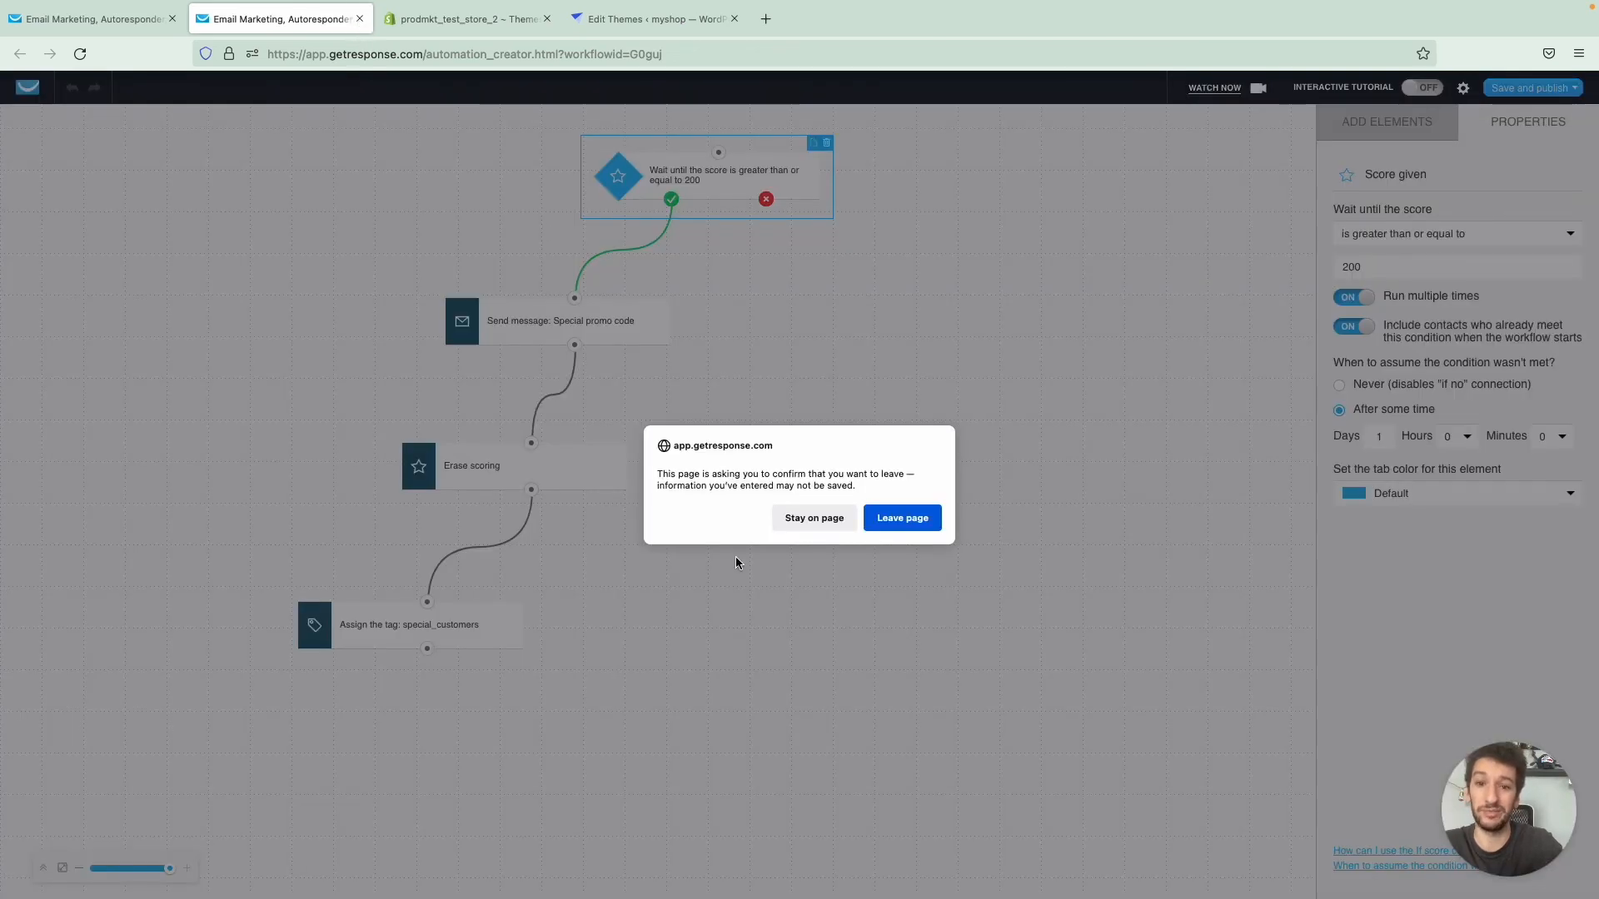
{"action": "left_click", "coordinate": [900, 517]}
{"action": "left_click", "coordinate": [142, 20]}
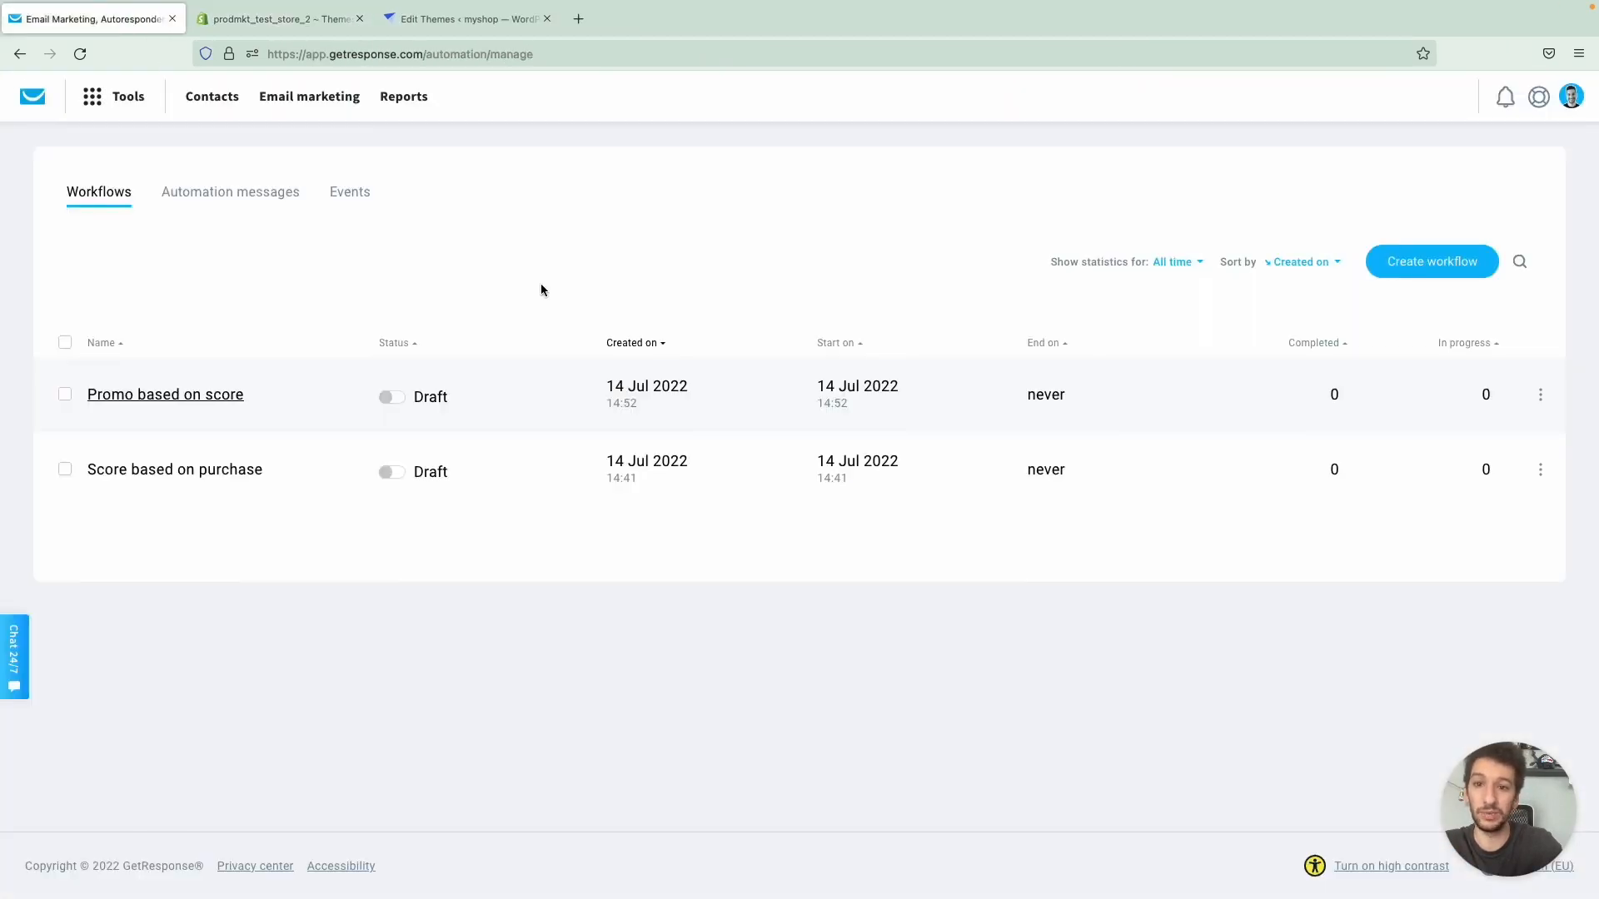
- Browse the workflow templates for online courses, abandoned cart and post-purchase, and return to the workflow list
{"action": "left_click", "coordinate": [1400, 262]}
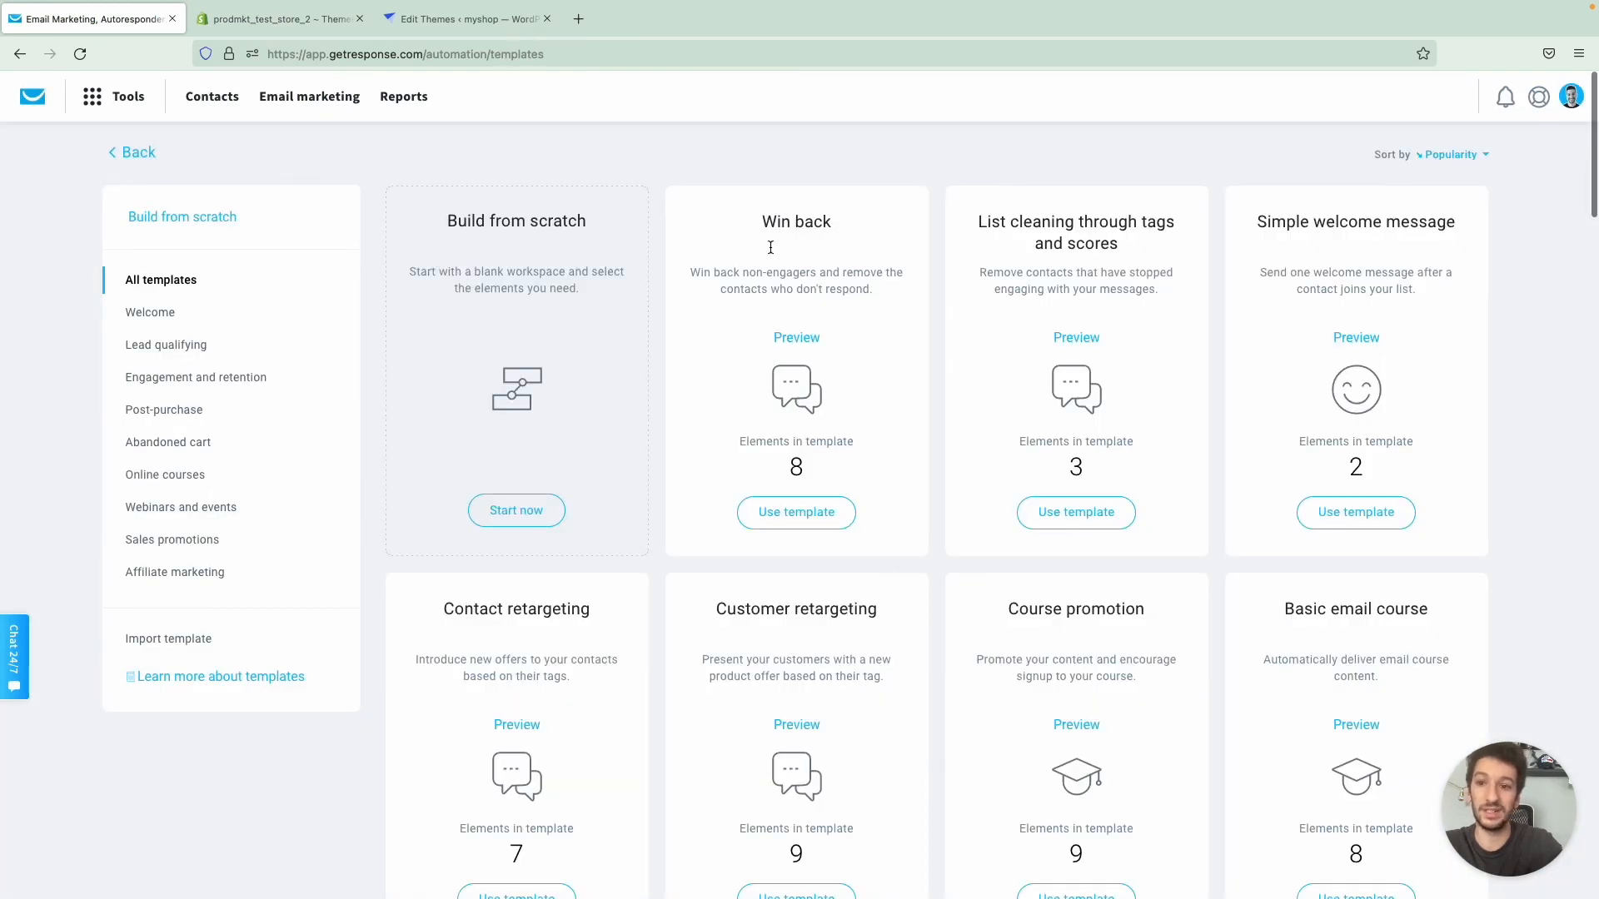
{"action": "left_click", "coordinate": [188, 476]}
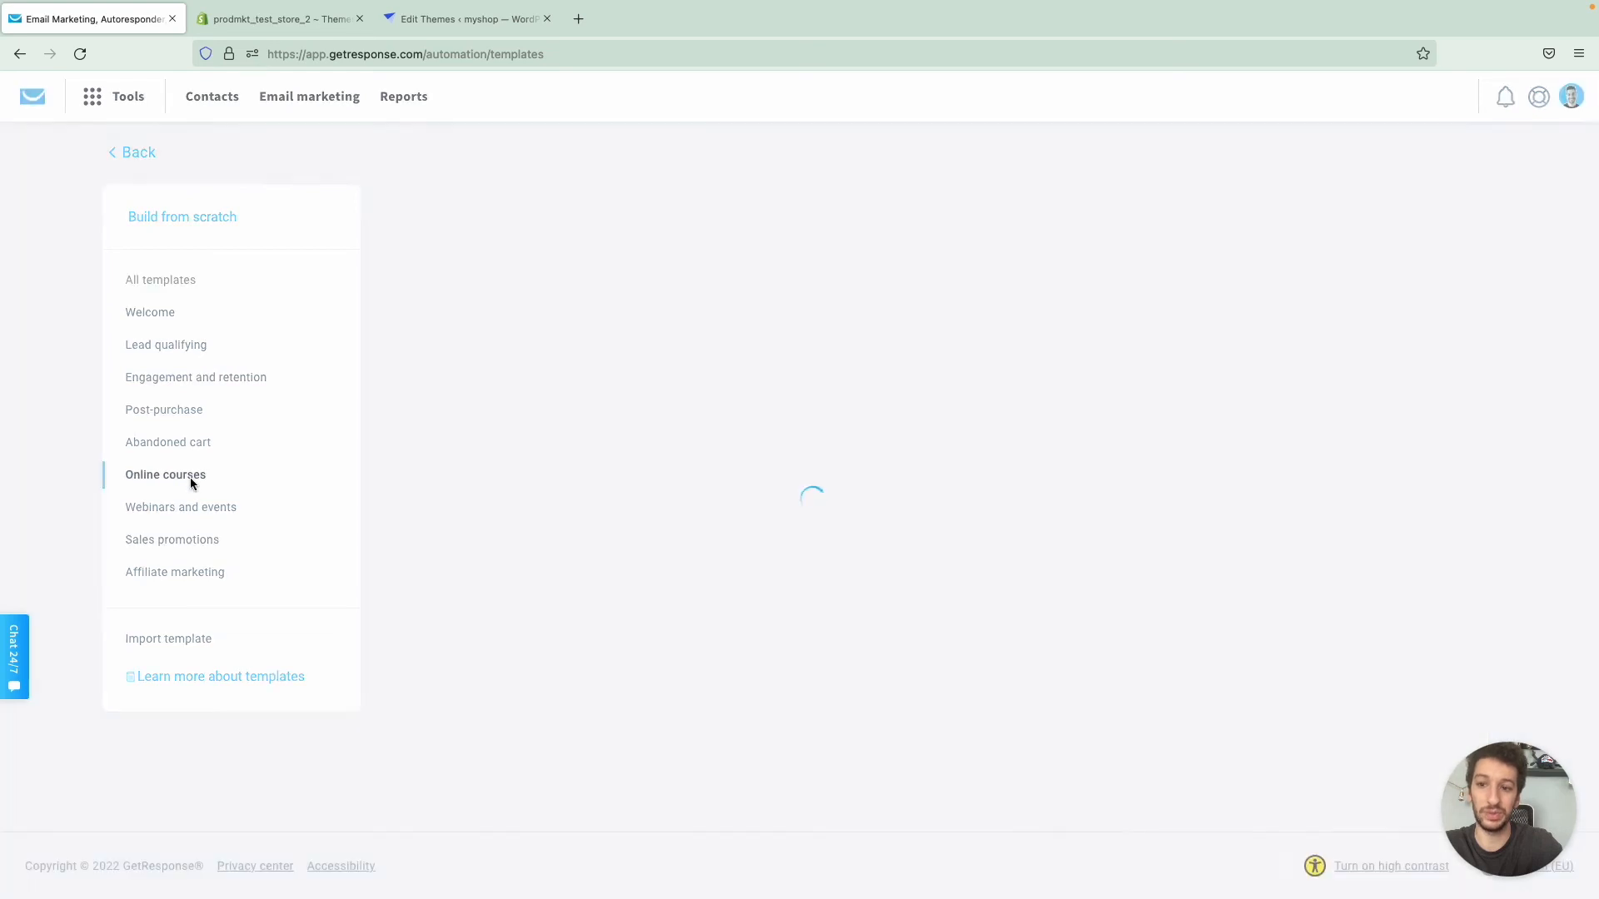
{"action": "left_click", "coordinate": [191, 450]}
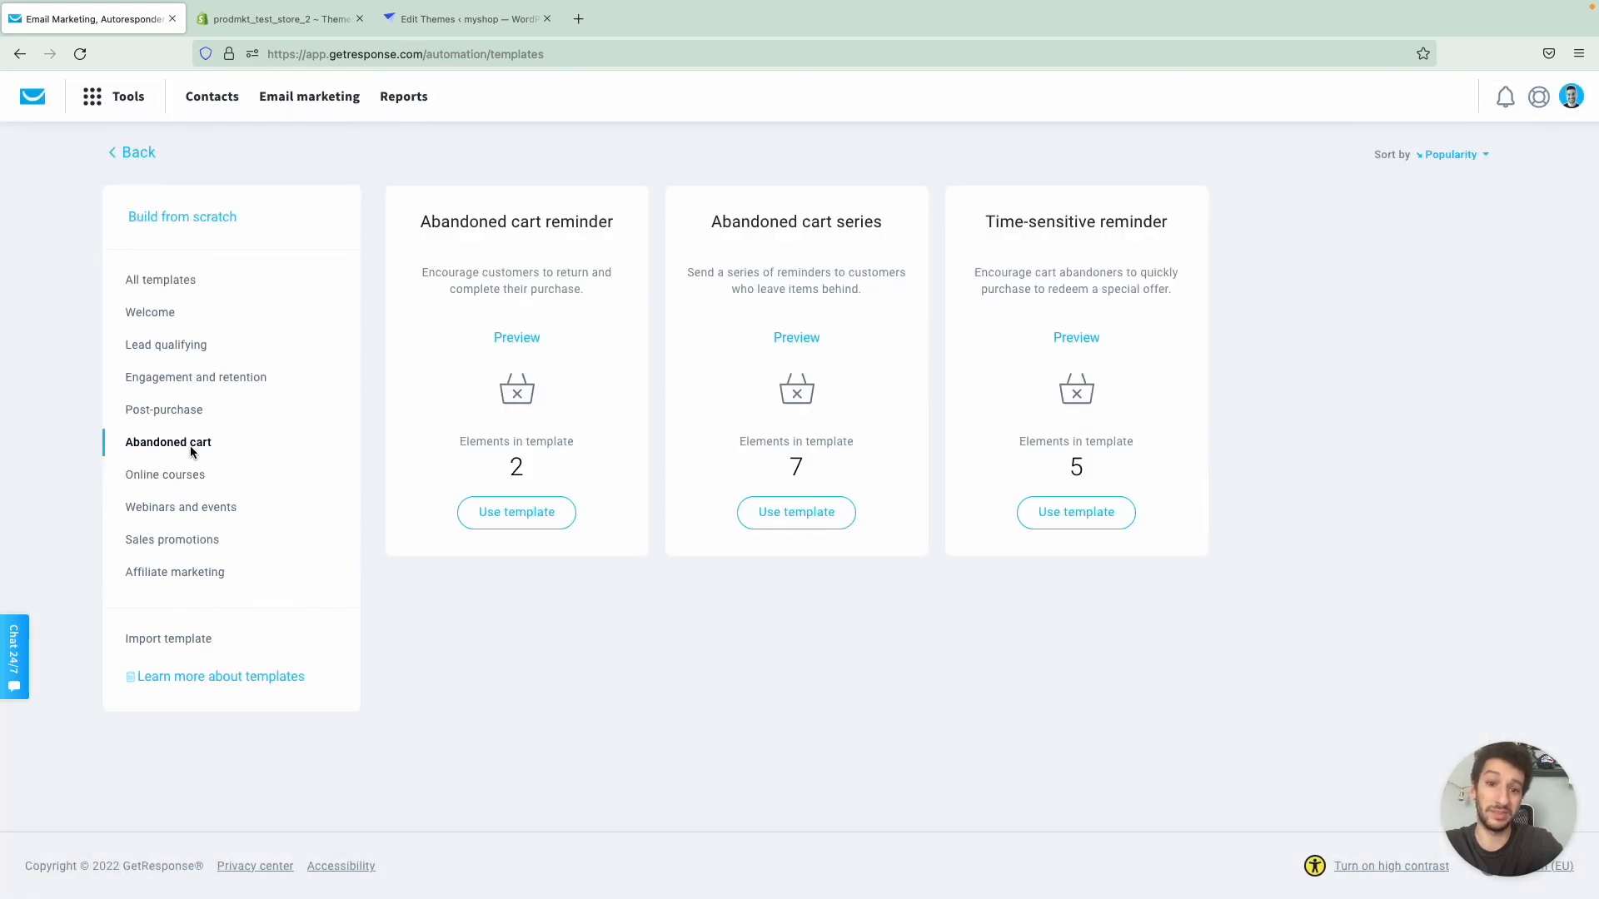
{"action": "left_click", "coordinate": [180, 413]}
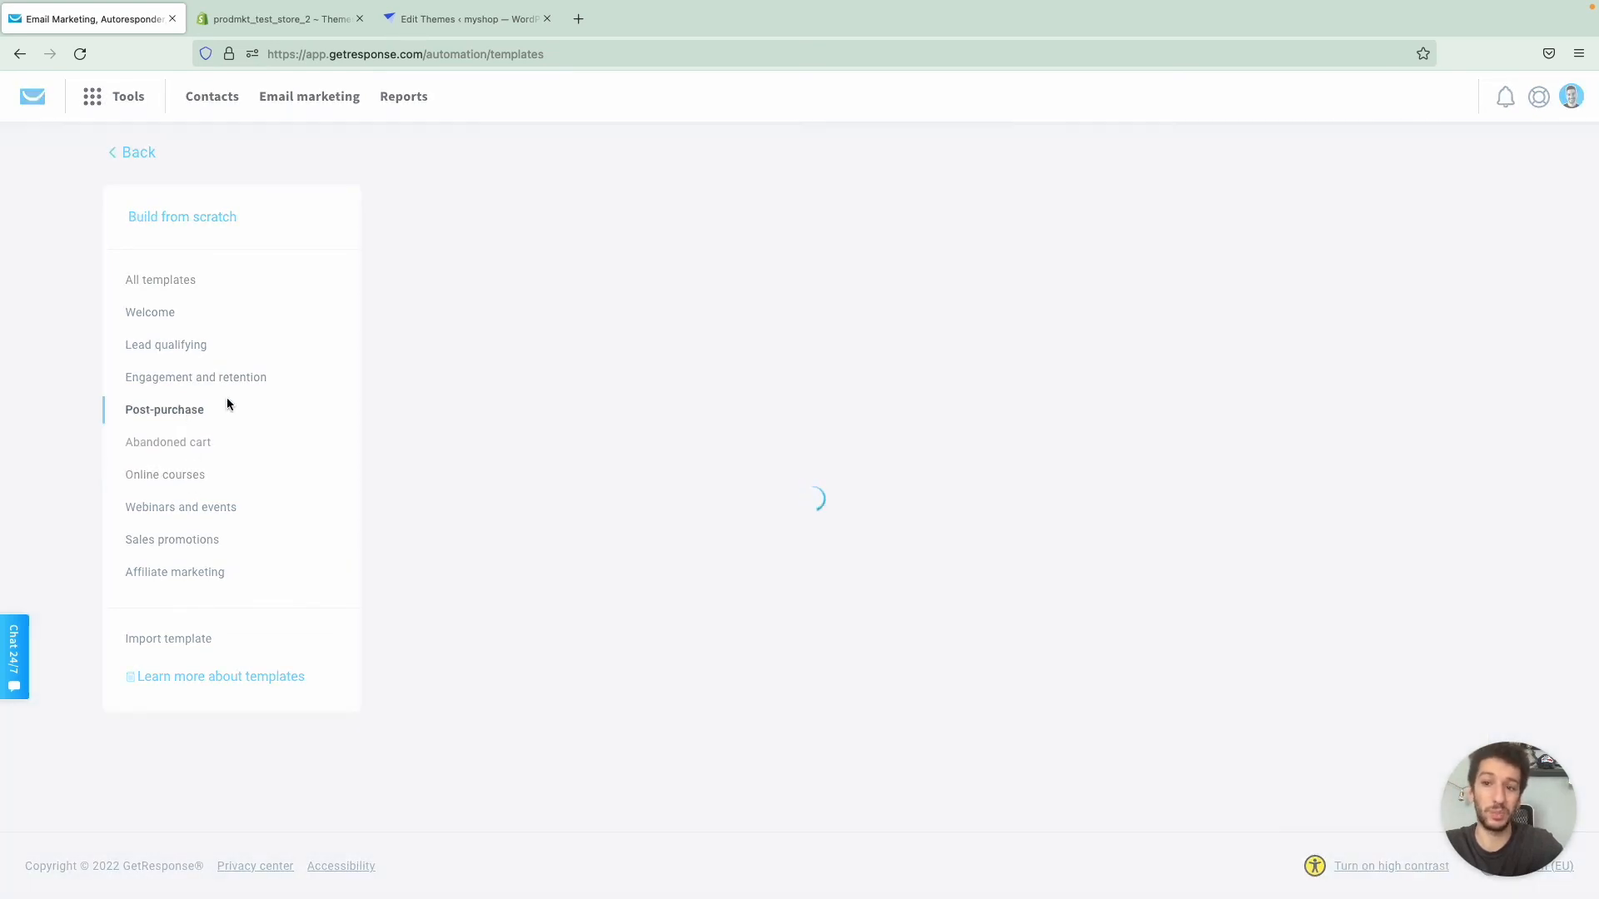
{"action": "left_click", "coordinate": [135, 154]}
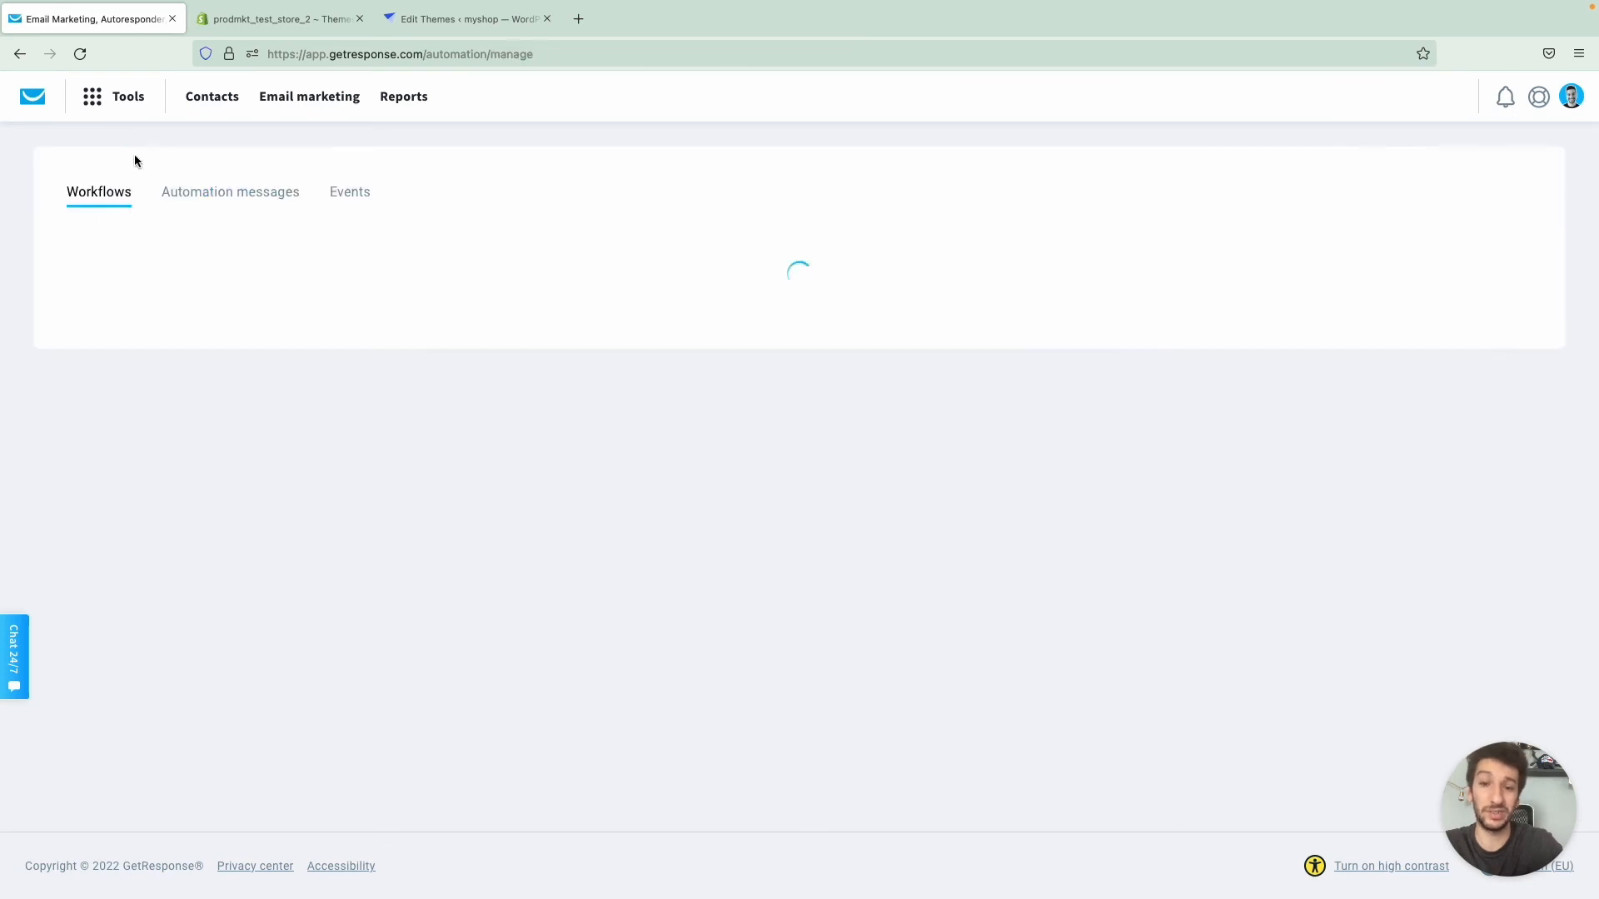
{"action": "middle_click", "coordinate": [189, 194]}
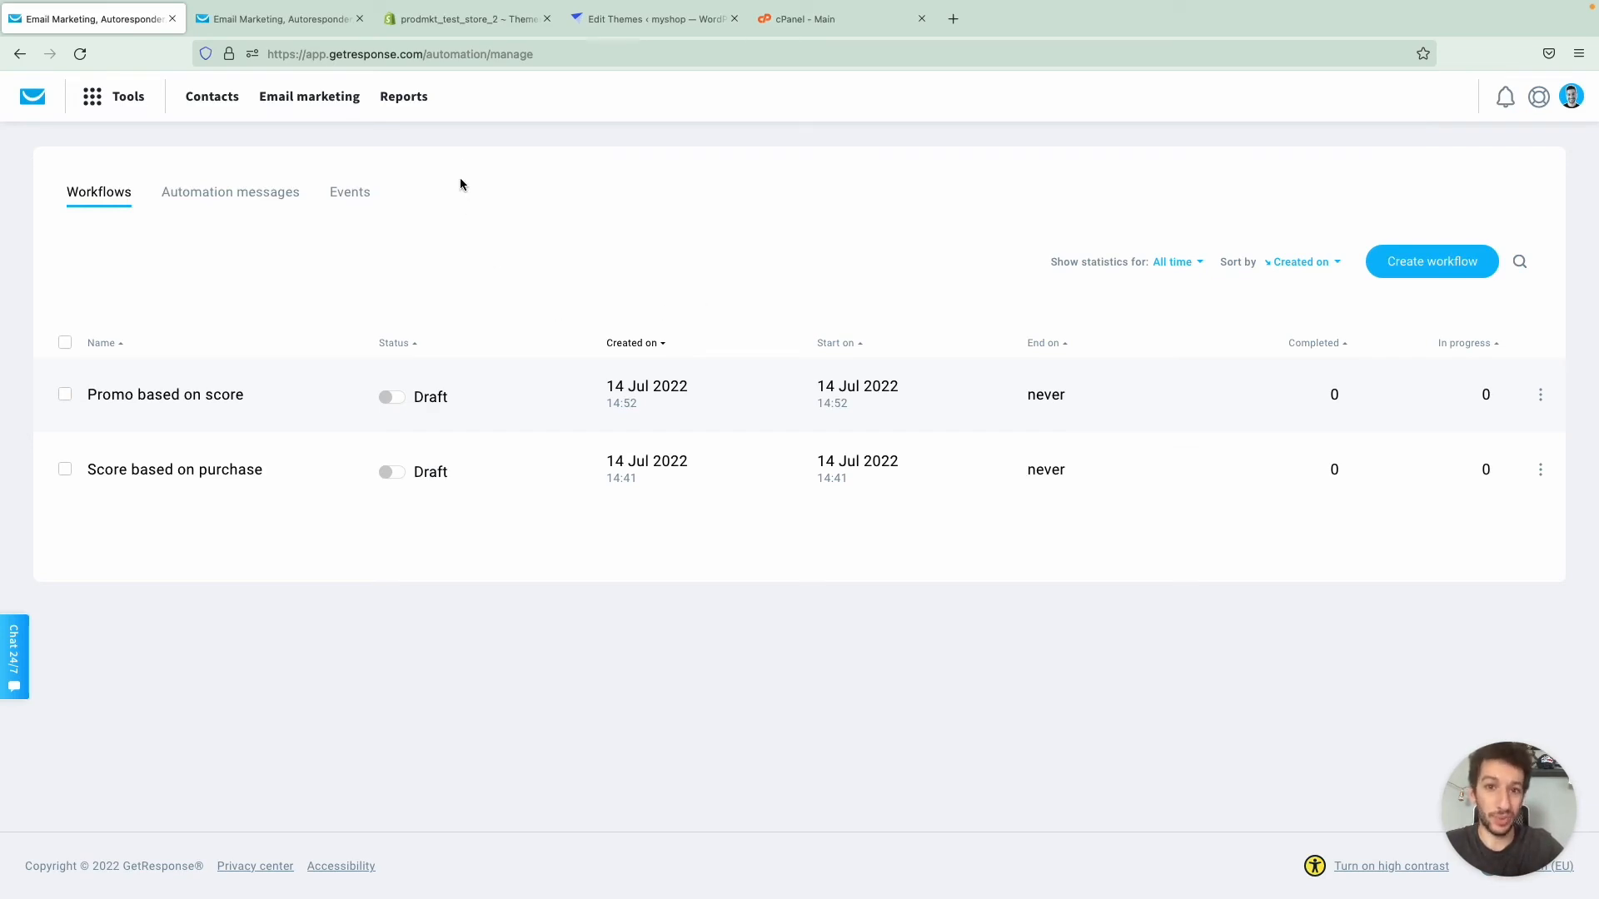
- Open the Ecommerce report and review its general performance, orders and revenue over time, and order history
{"action": "left_click", "coordinate": [399, 95]}
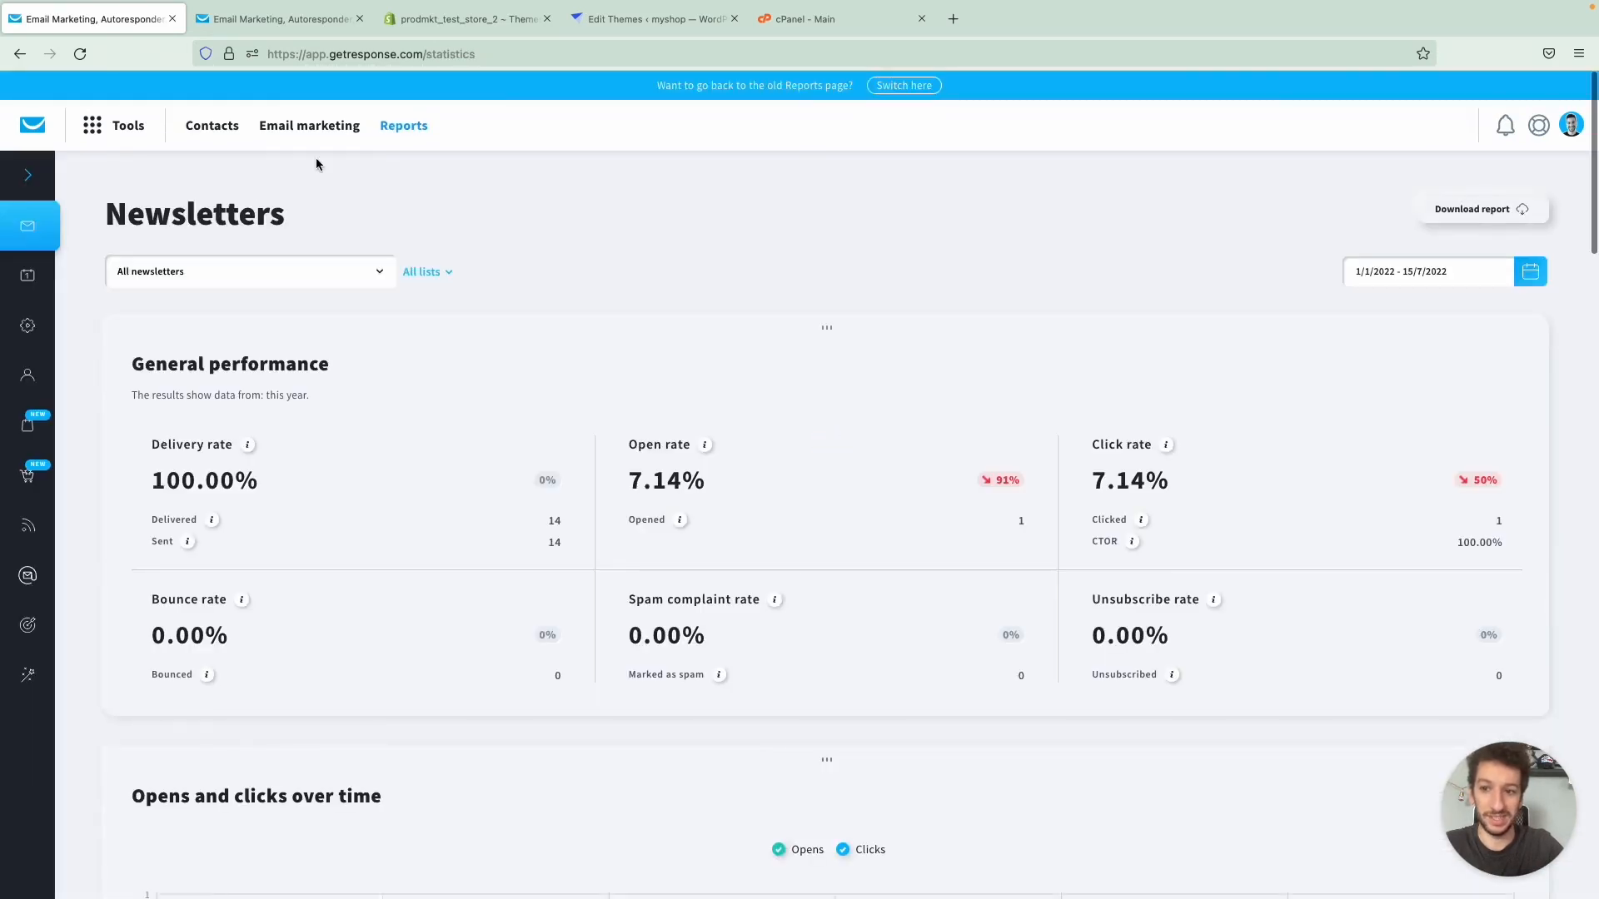
{"action": "left_click", "coordinate": [37, 429]}
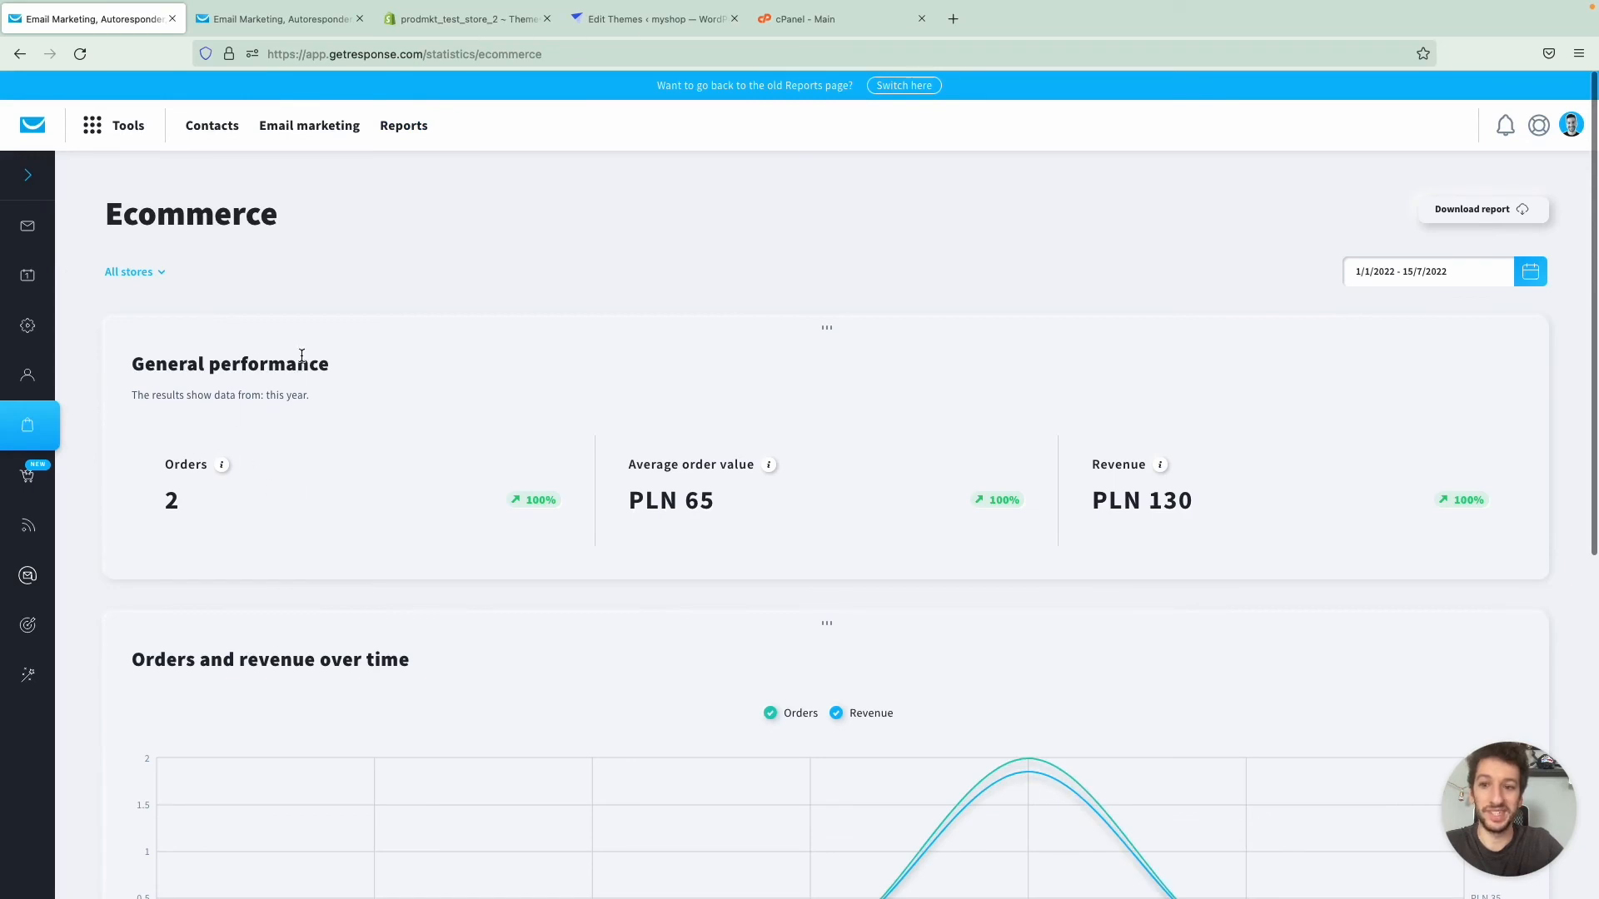
{"action": "scroll", "coordinate": [594, 372], "scroll_direction": "down", "scroll_amount": 5}
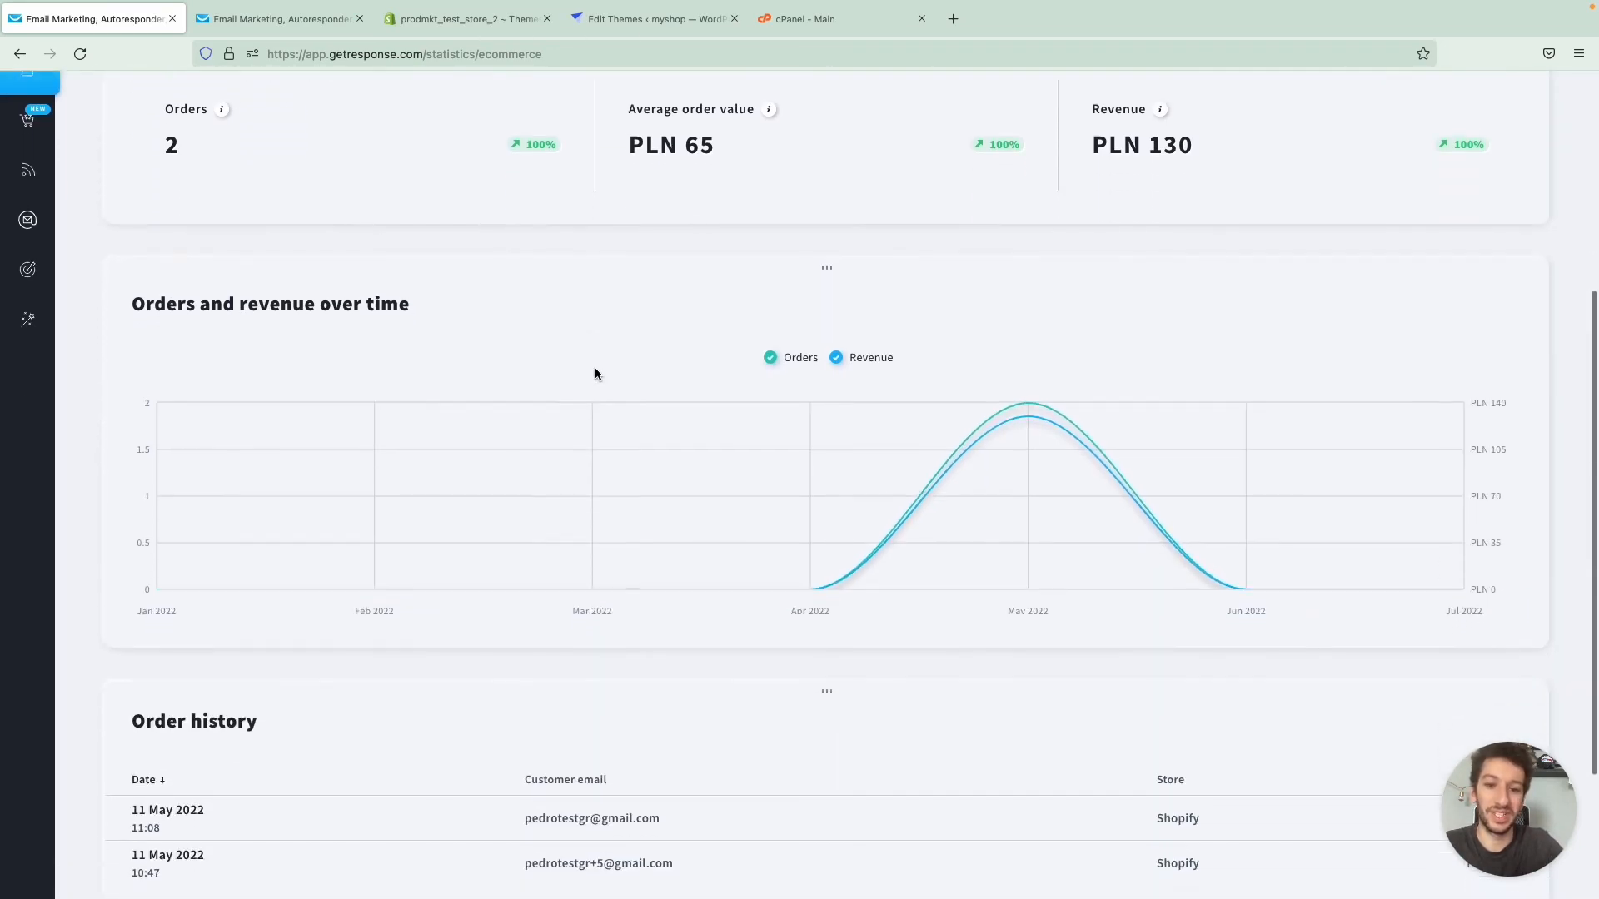
{"action": "scroll", "coordinate": [595, 372], "scroll_direction": "down", "scroll_amount": 1}
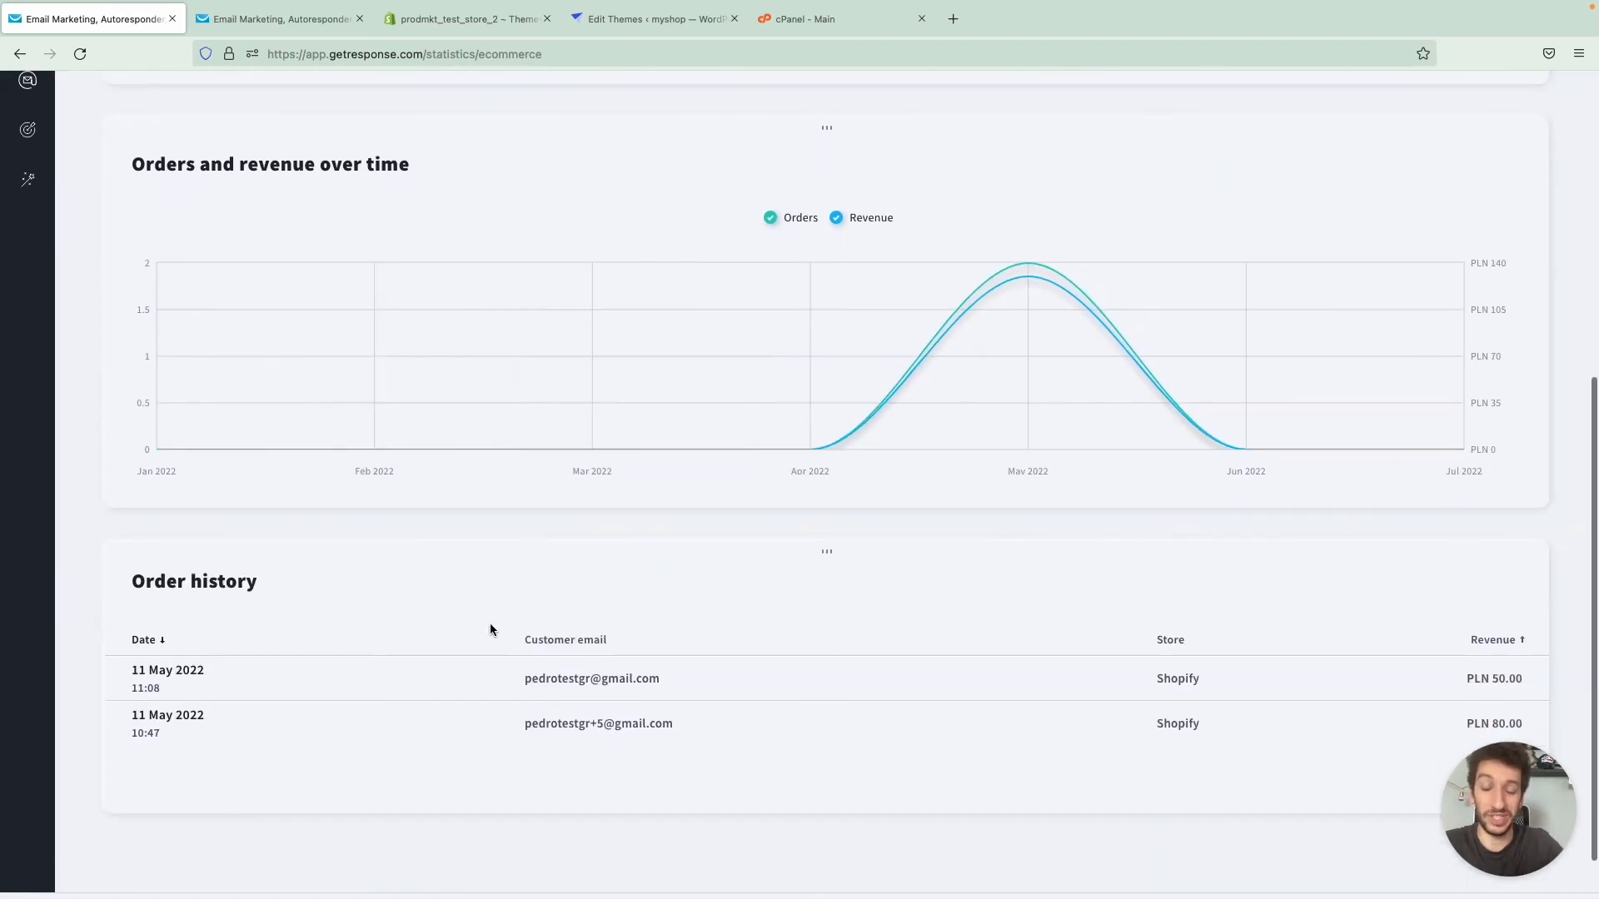
{"action": "scroll", "coordinate": [490, 624], "scroll_direction": "up", "scroll_amount": 5}
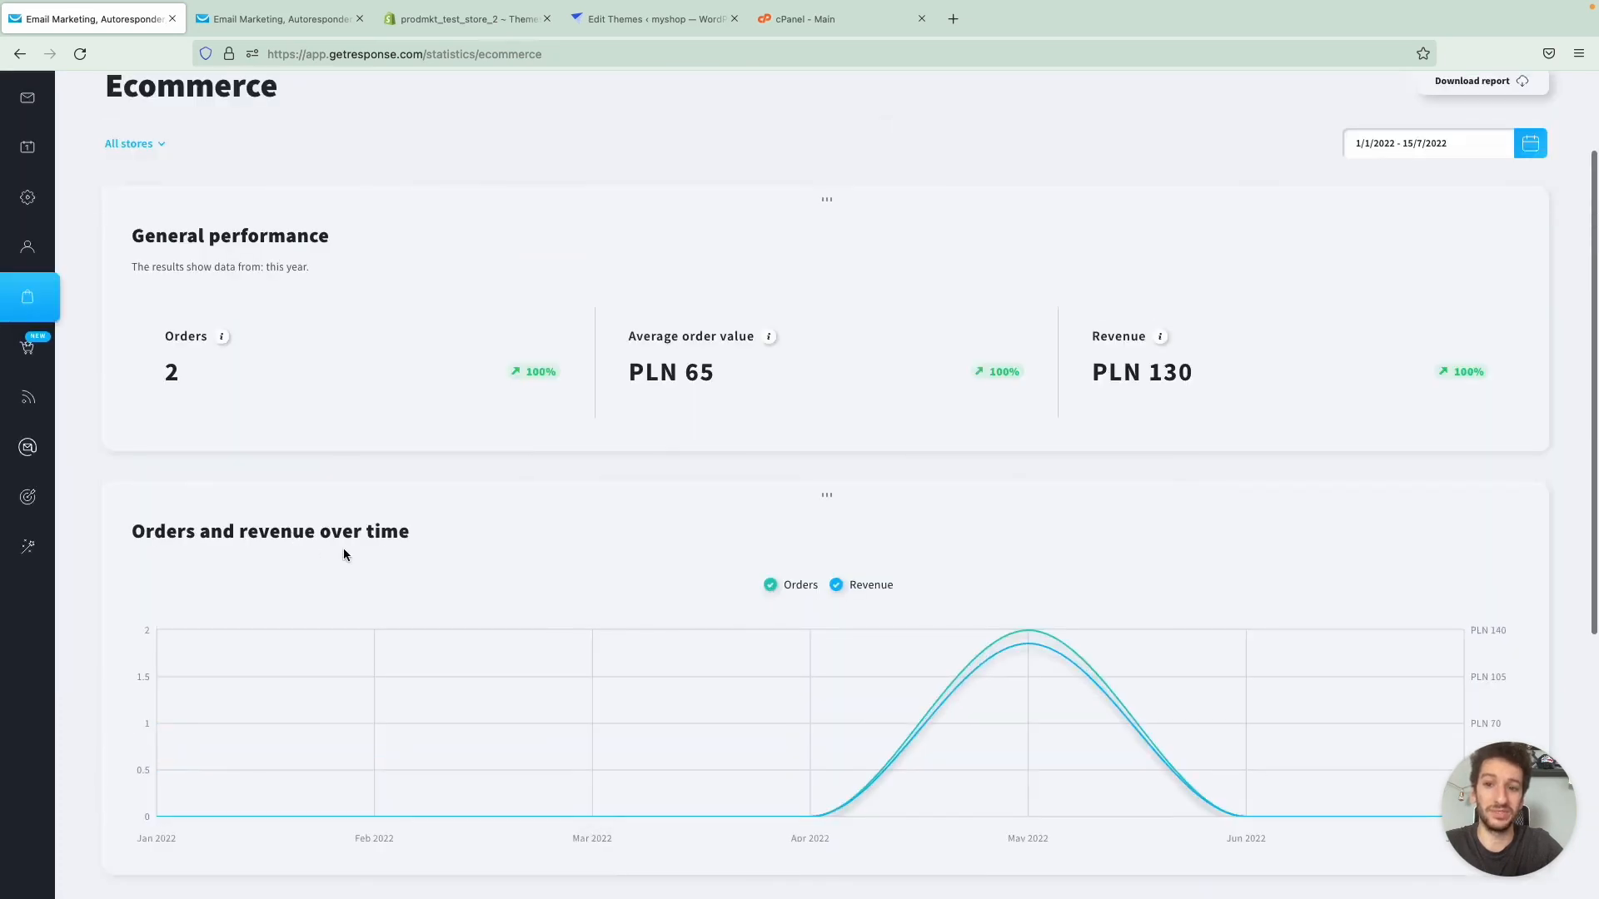
{"action": "scroll", "coordinate": [1226, 556], "scroll_direction": "up", "scroll_amount": 2}
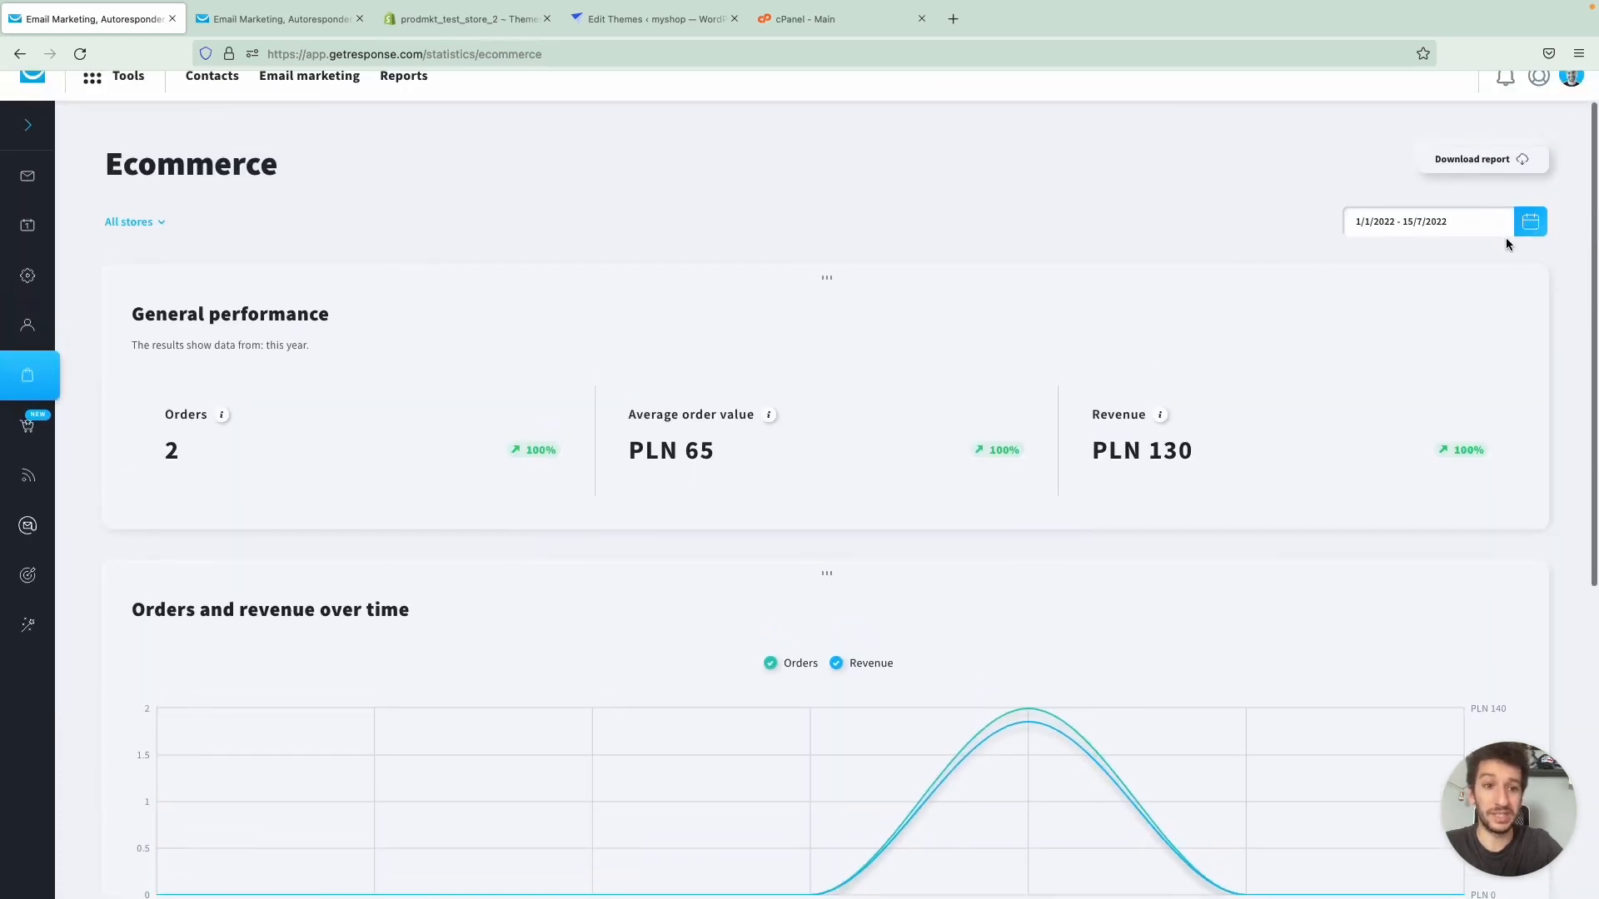
- Check the Ecommerce report's date range options without changing them, and review the revenue chart and order history again
{"action": "left_click", "coordinate": [1535, 231]}
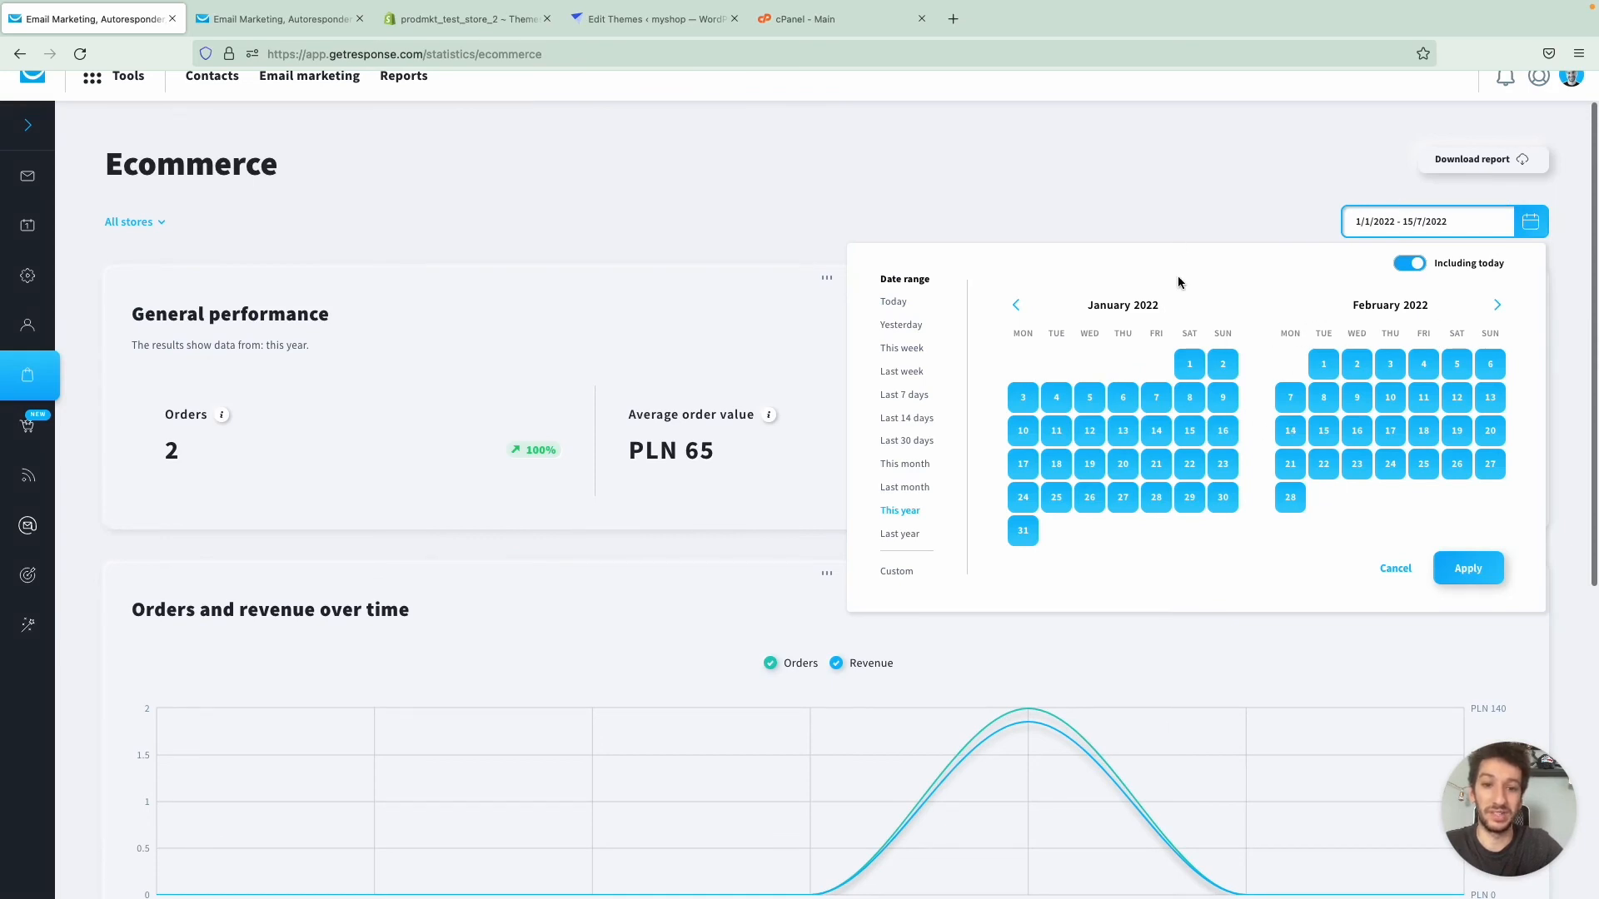
{"action": "left_click", "coordinate": [1166, 192]}
{"action": "scroll", "coordinate": [1166, 192], "scroll_direction": "up", "scroll_amount": 1}
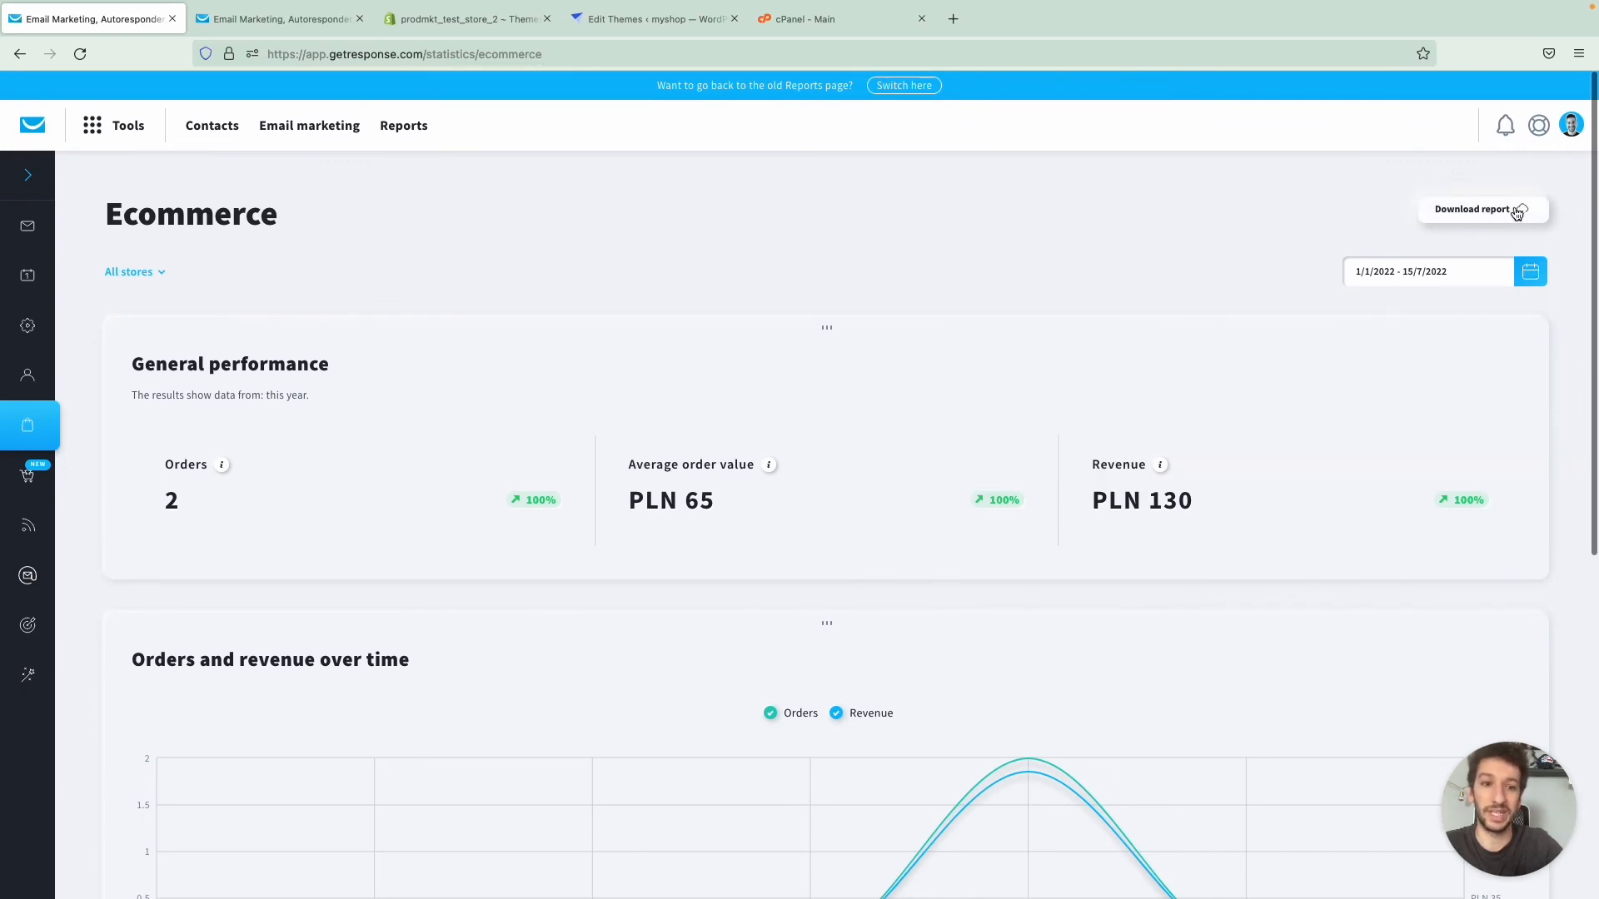
{"action": "scroll", "coordinate": [1046, 250], "scroll_direction": "down", "scroll_amount": 10}
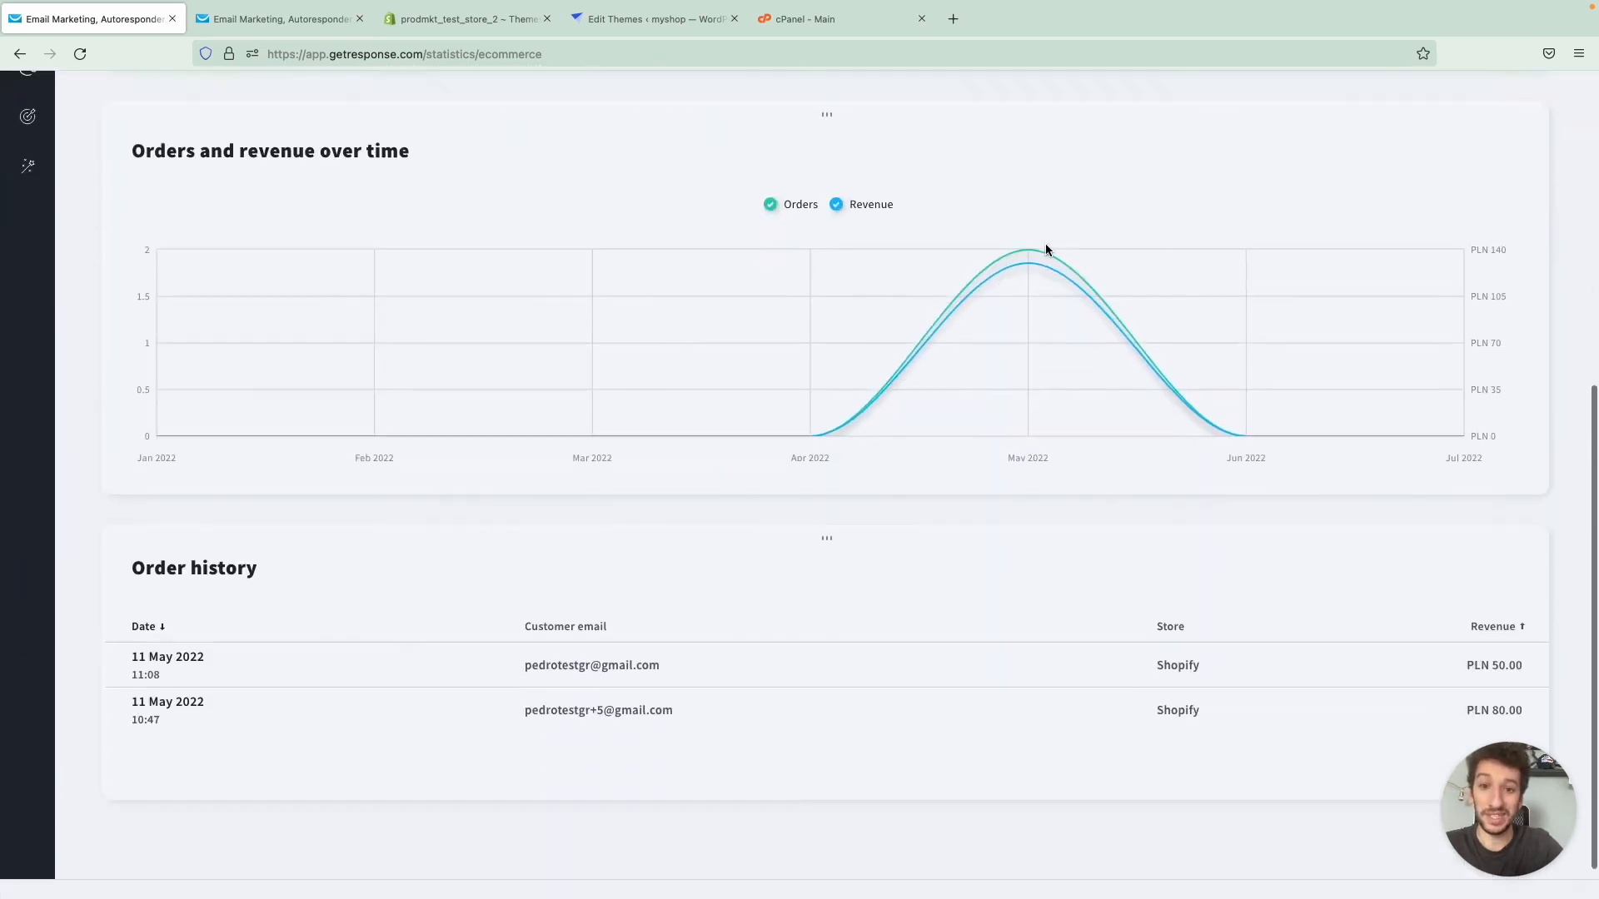
{"action": "scroll", "coordinate": [1046, 250], "scroll_direction": "up", "scroll_amount": 10}
{"action": "scroll", "coordinate": [1045, 245], "scroll_direction": "up", "scroll_amount": 1}
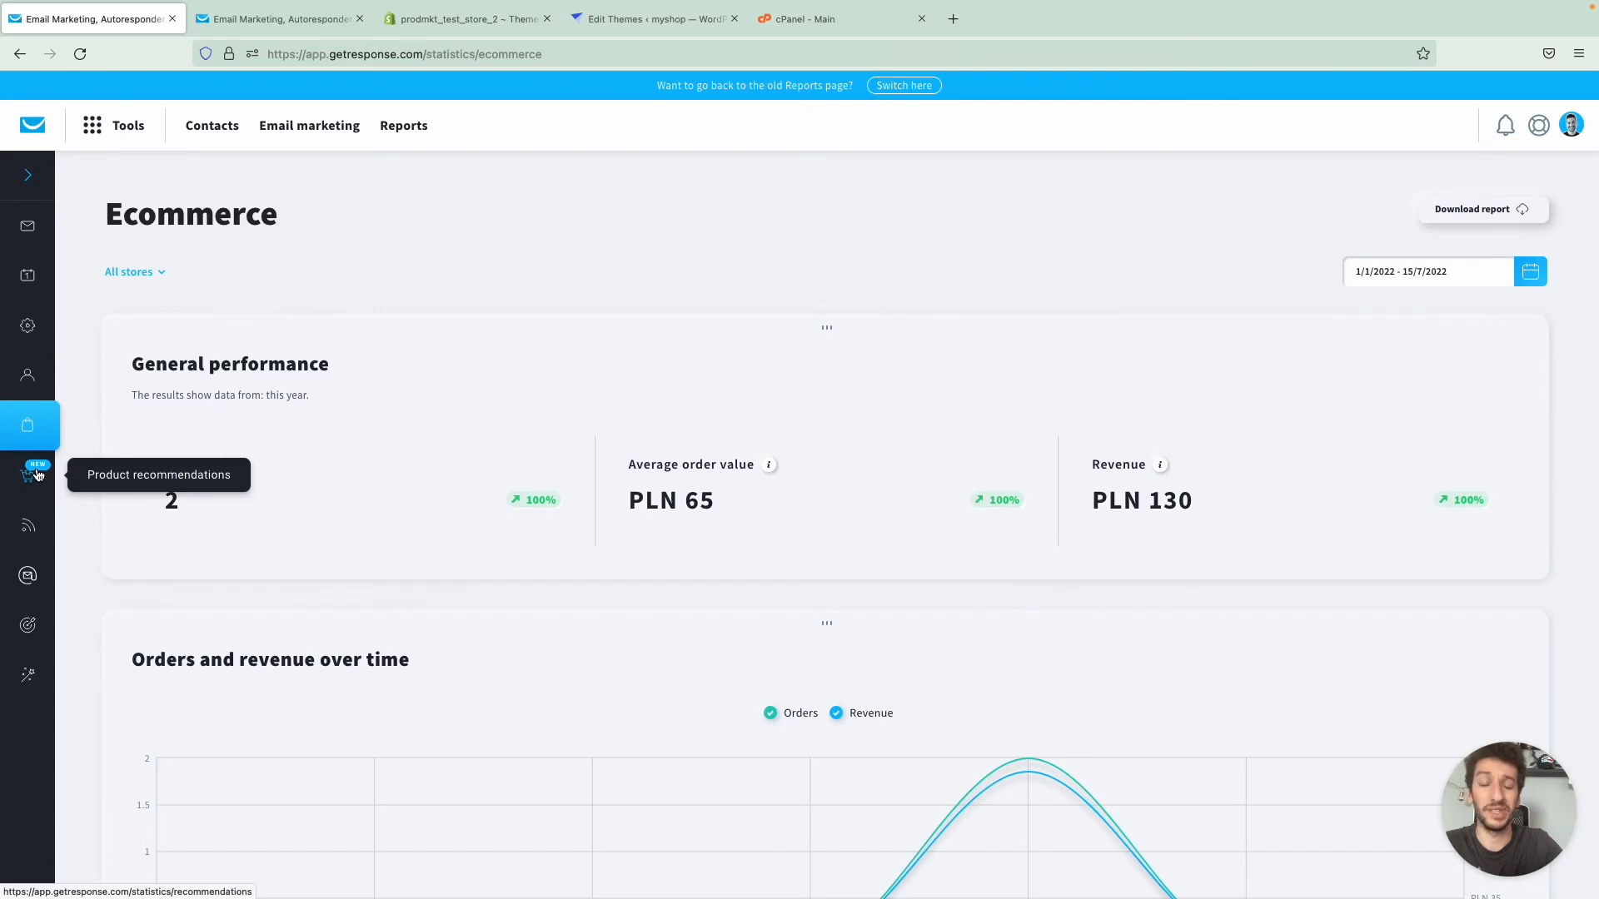
{"action": "scroll", "coordinate": [367, 364], "scroll_direction": "down", "scroll_amount": 5}
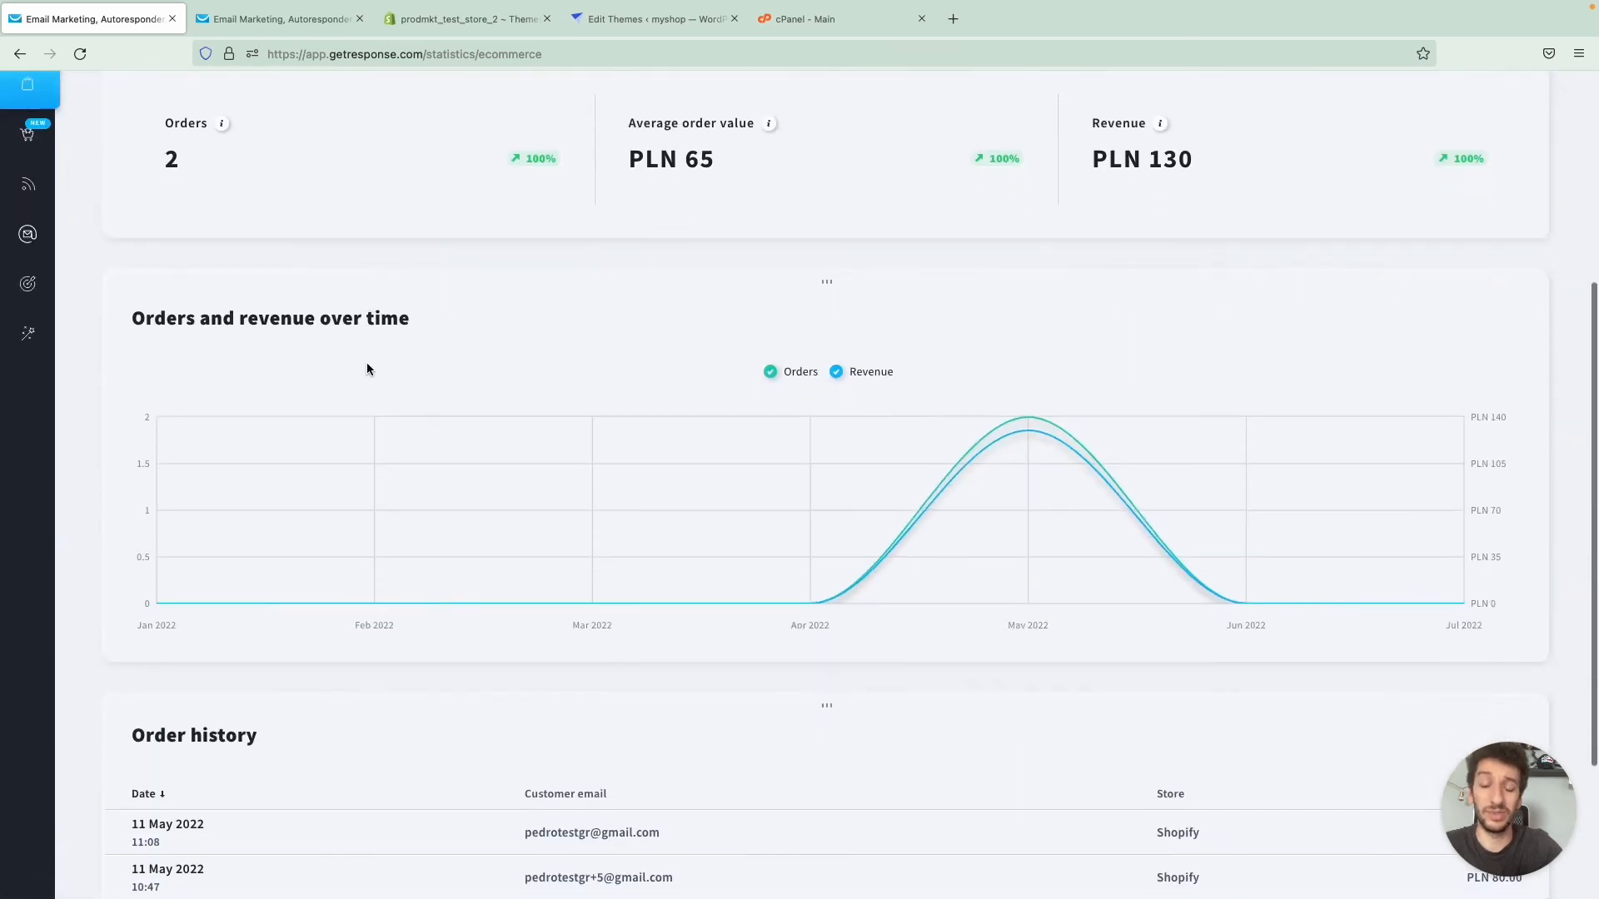
{"action": "scroll", "coordinate": [368, 353], "scroll_direction": "up", "scroll_amount": 3}
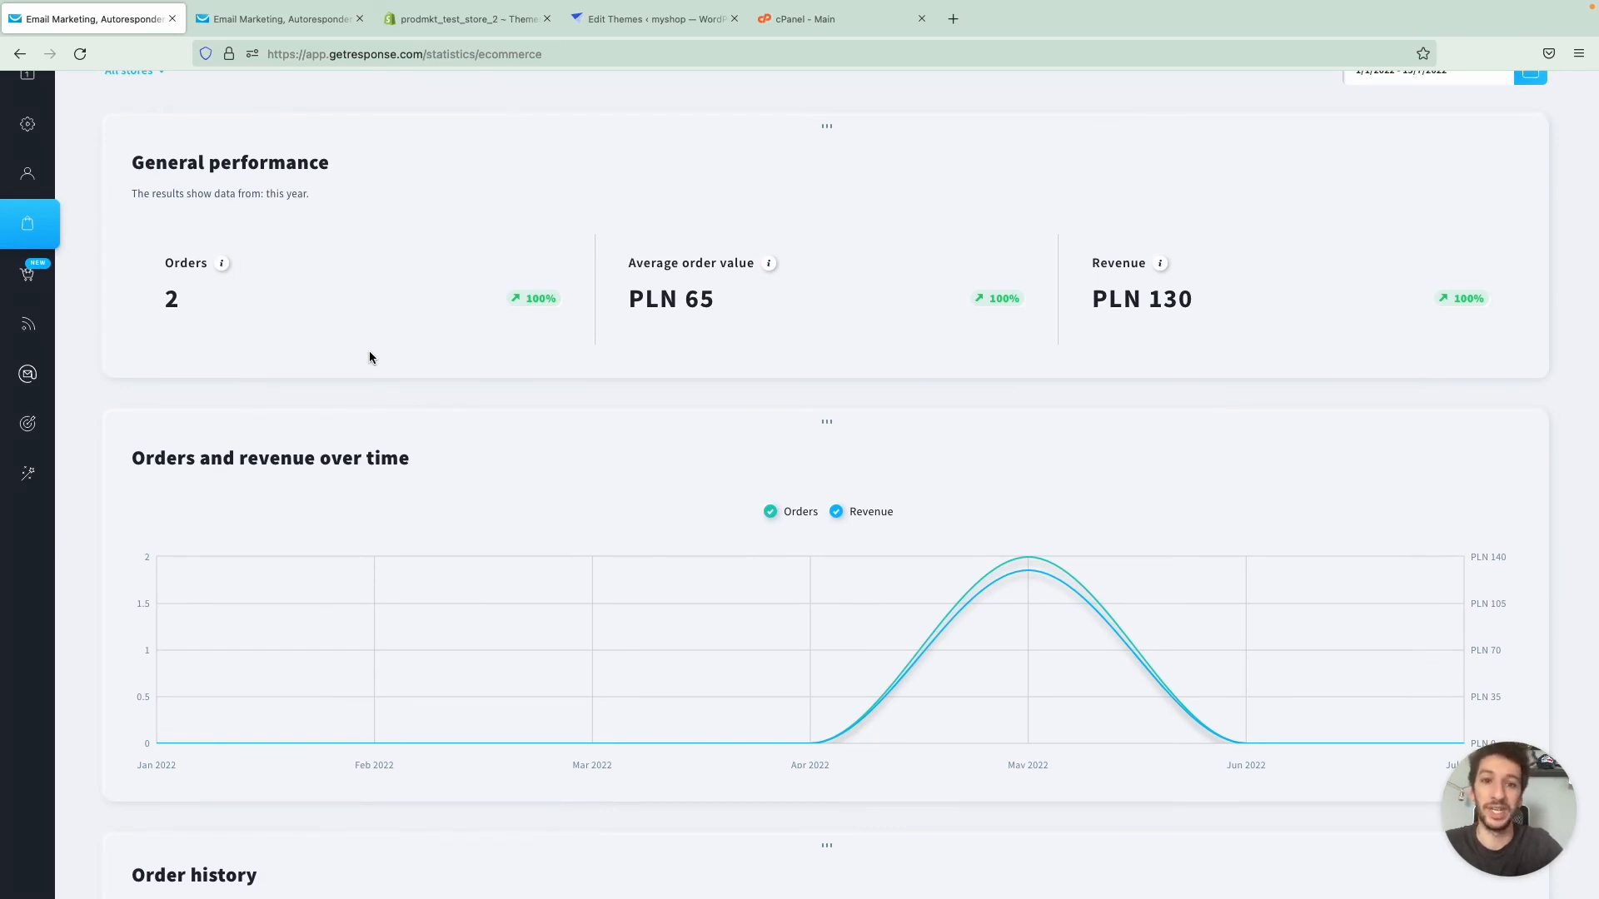
{"action": "scroll", "coordinate": [369, 352], "scroll_direction": "up", "scroll_amount": 3}
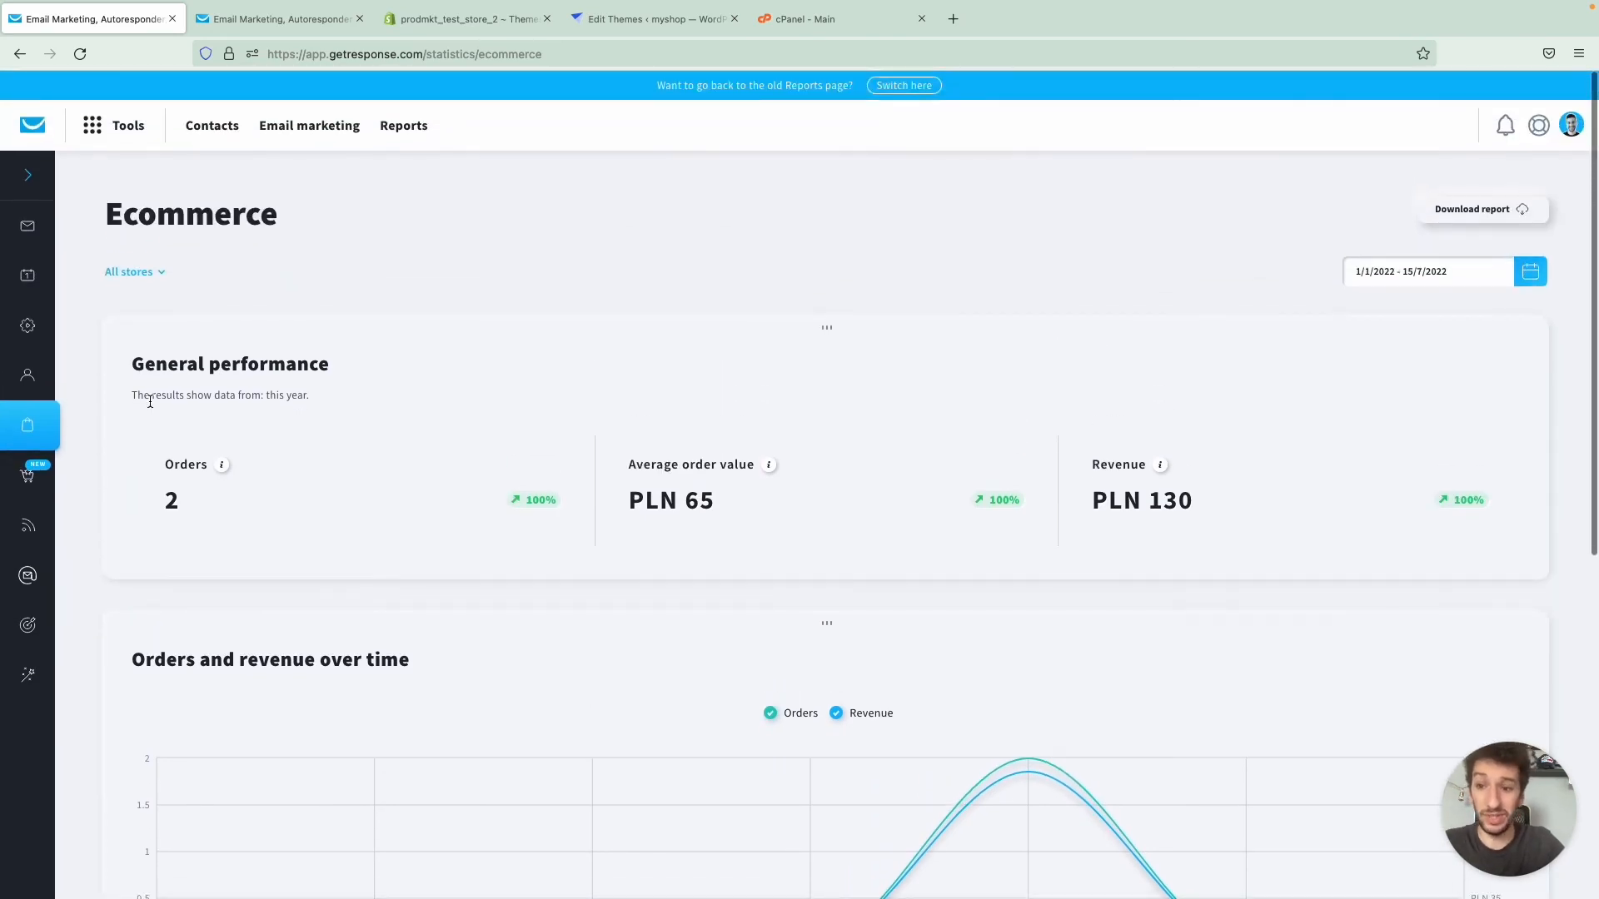
- Open the Product recommendations report and examine its performance, revenue over time, and top recommended, clicked, carted and ordered products
{"action": "left_click", "coordinate": [40, 484]}
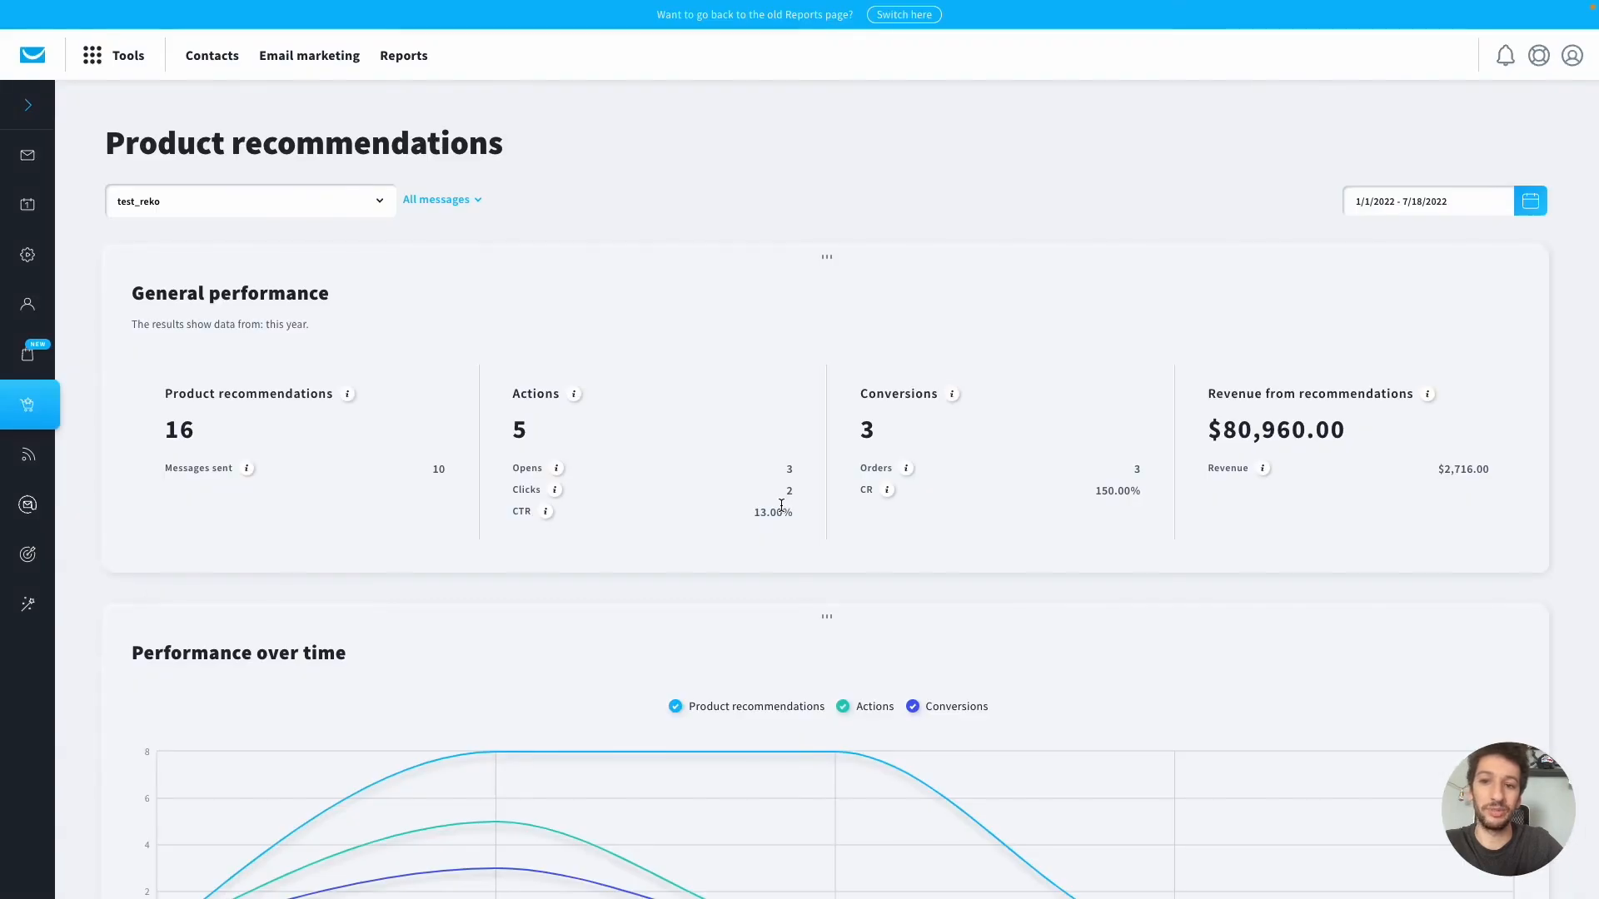
{"action": "scroll", "coordinate": [781, 505], "scroll_direction": "down", "scroll_amount": 4}
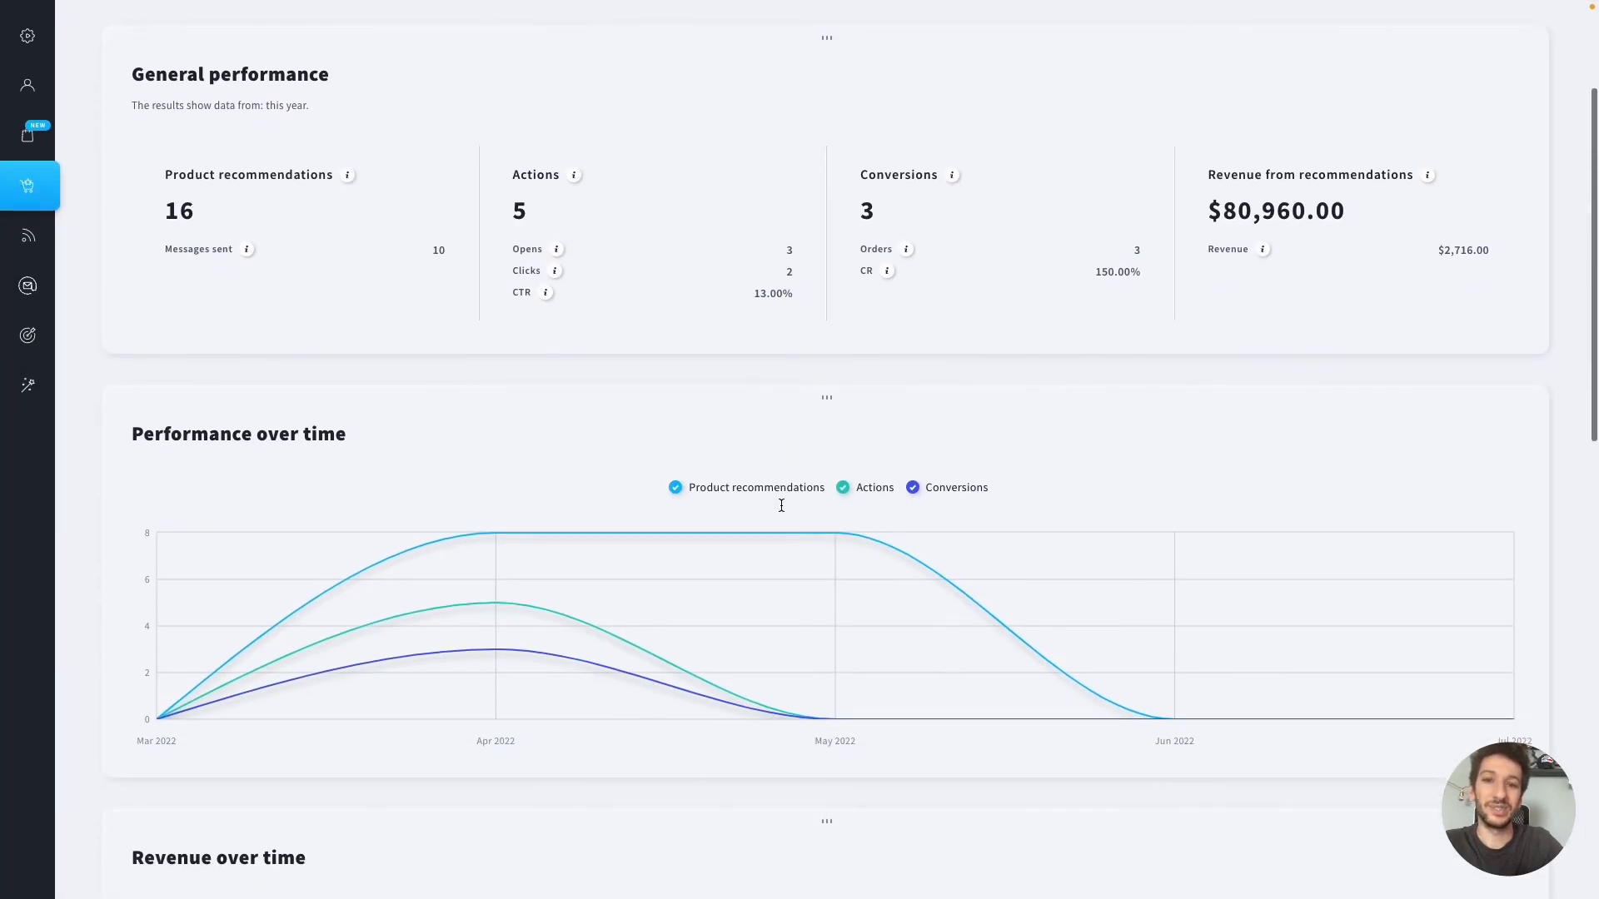
{"action": "scroll", "coordinate": [781, 510], "scroll_direction": "down", "scroll_amount": 4}
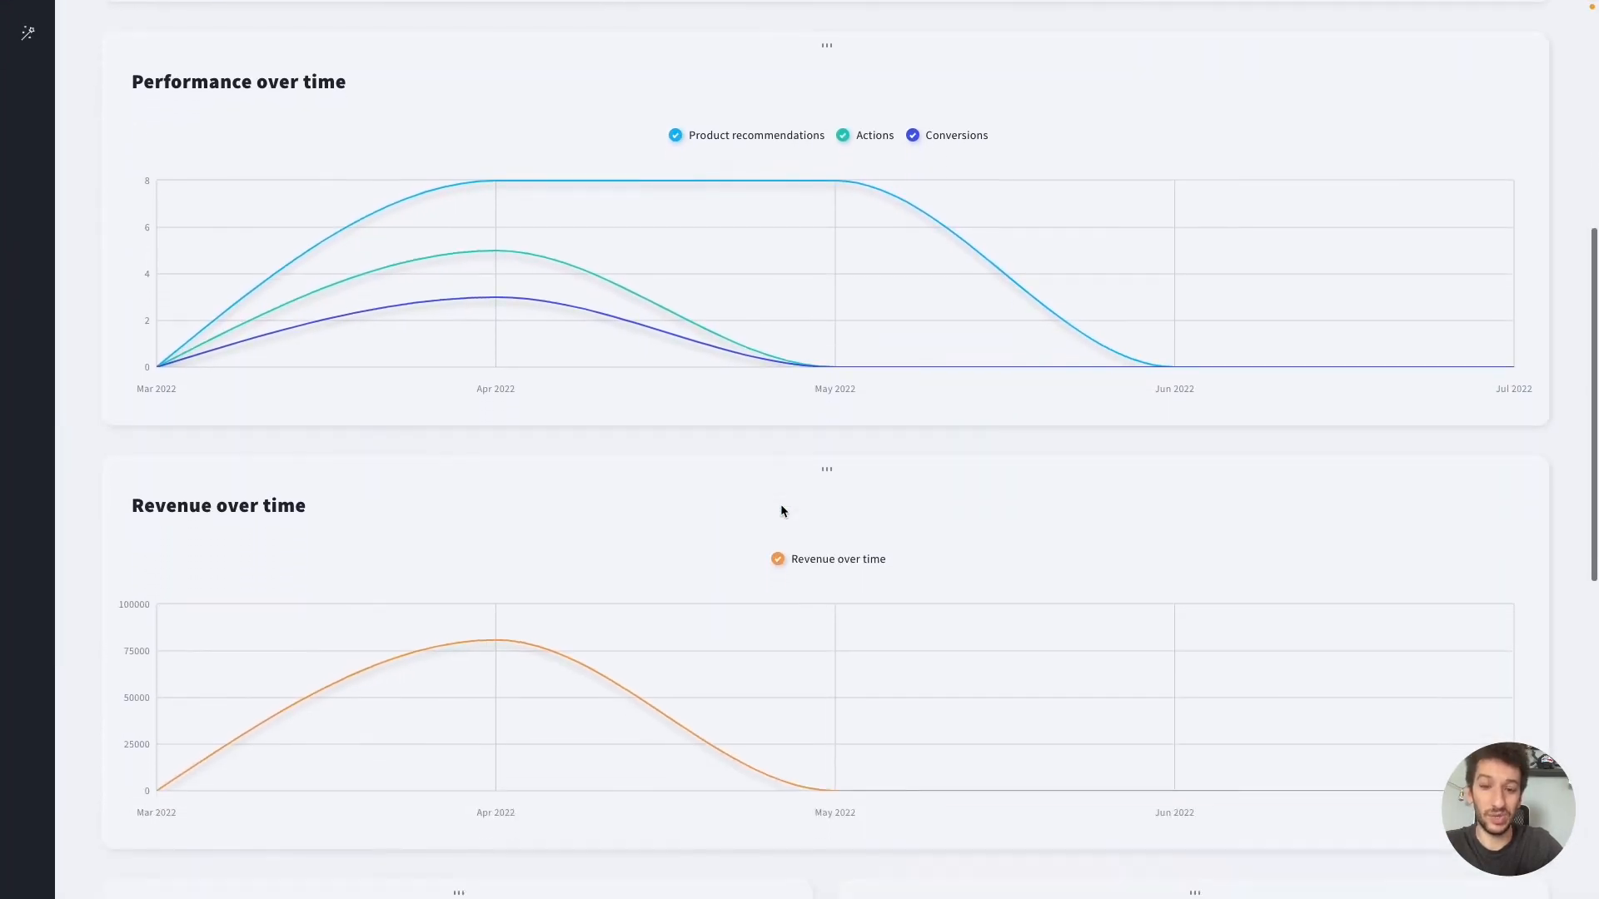
{"action": "scroll", "coordinate": [782, 510], "scroll_direction": "down", "scroll_amount": 6}
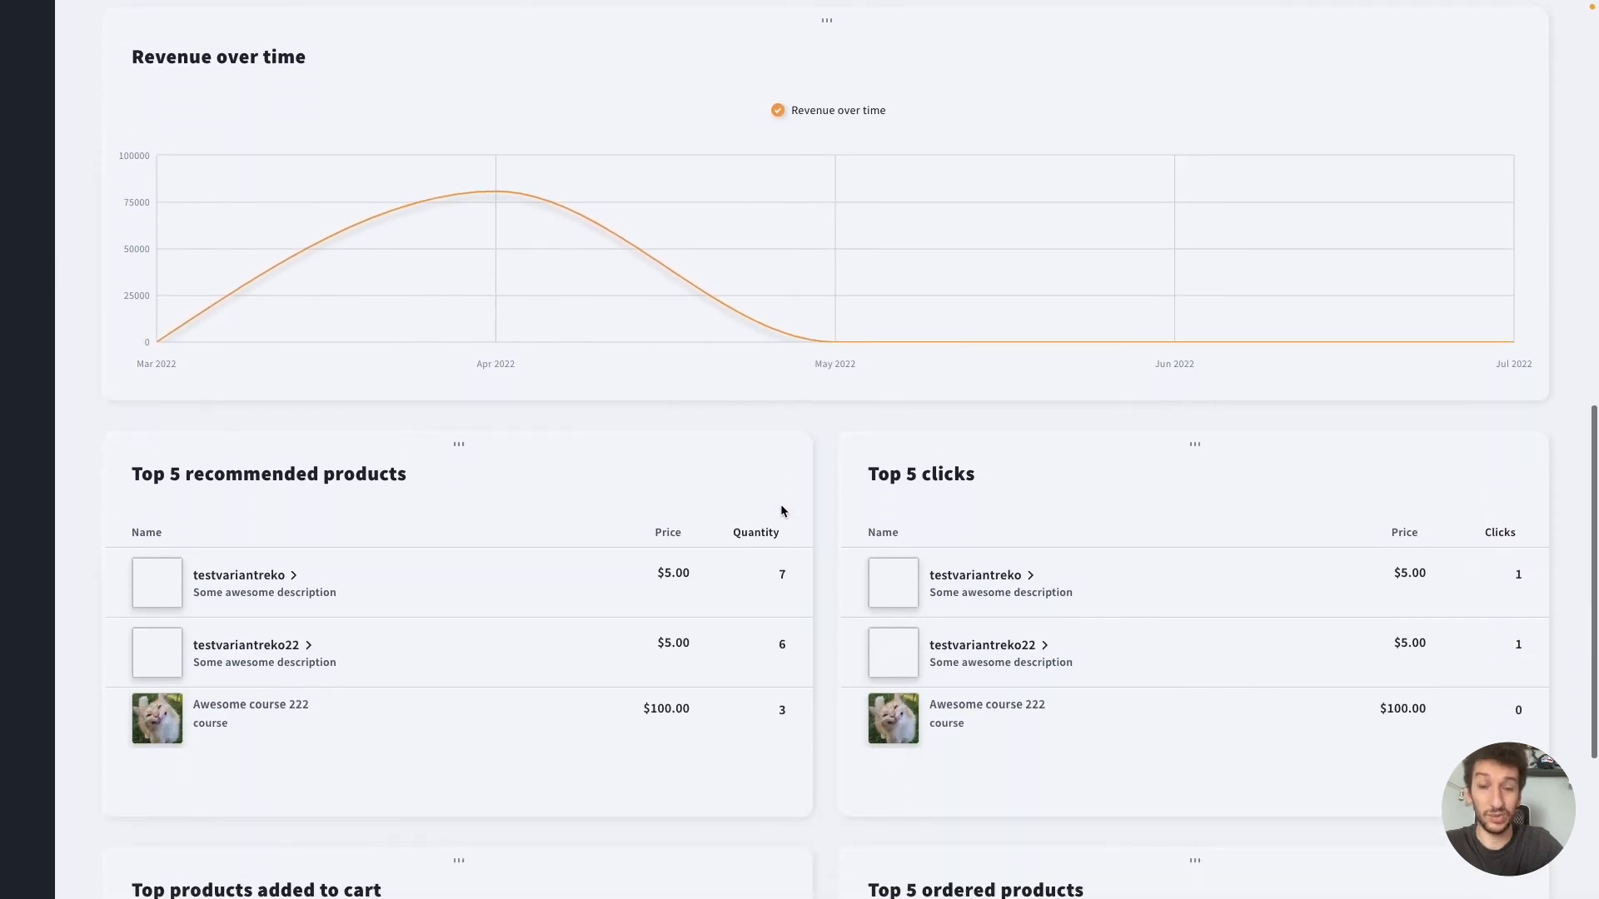
{"action": "scroll", "coordinate": [781, 507], "scroll_direction": "down", "scroll_amount": 3}
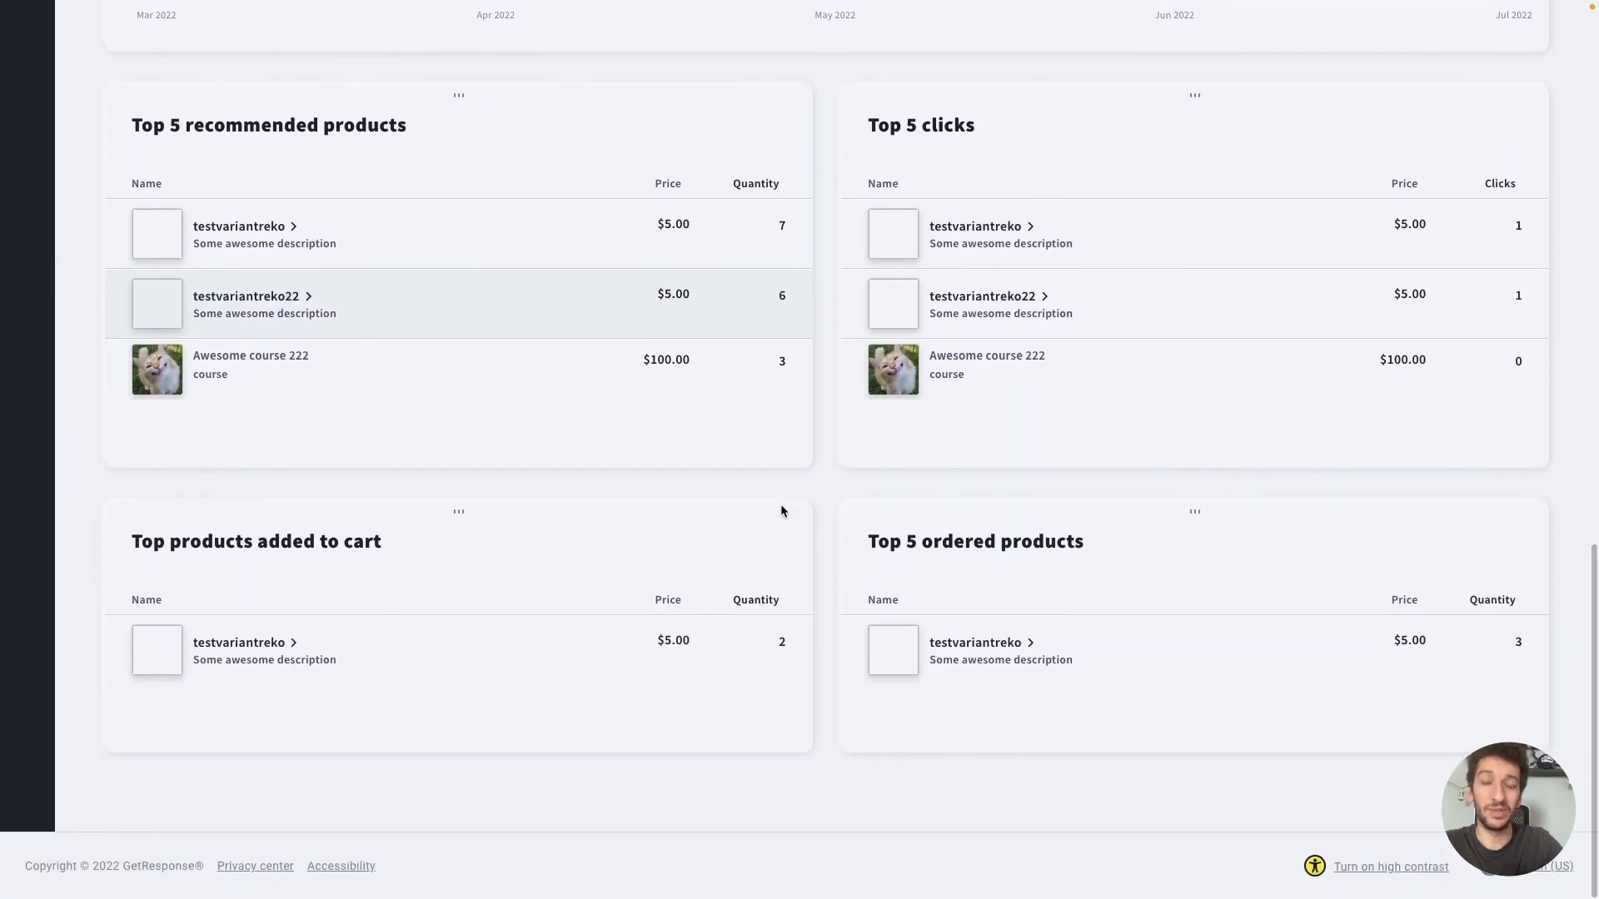
{"action": "scroll", "coordinate": [782, 508], "scroll_direction": "up", "scroll_amount": 7}
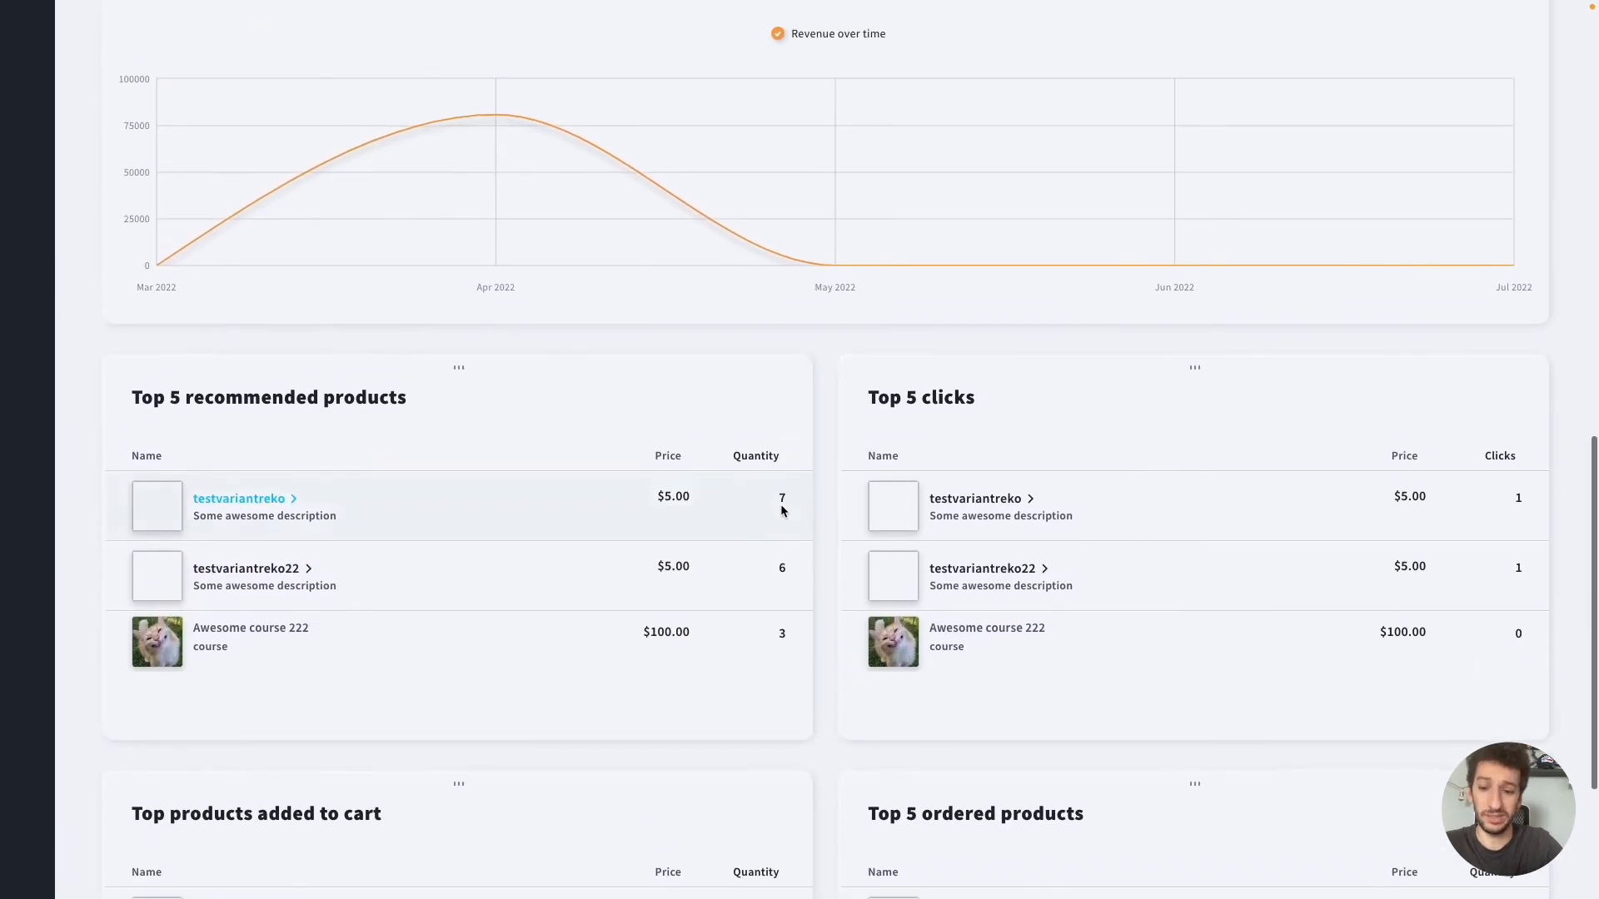
{"action": "scroll", "coordinate": [781, 510], "scroll_direction": "up", "scroll_amount": 4}
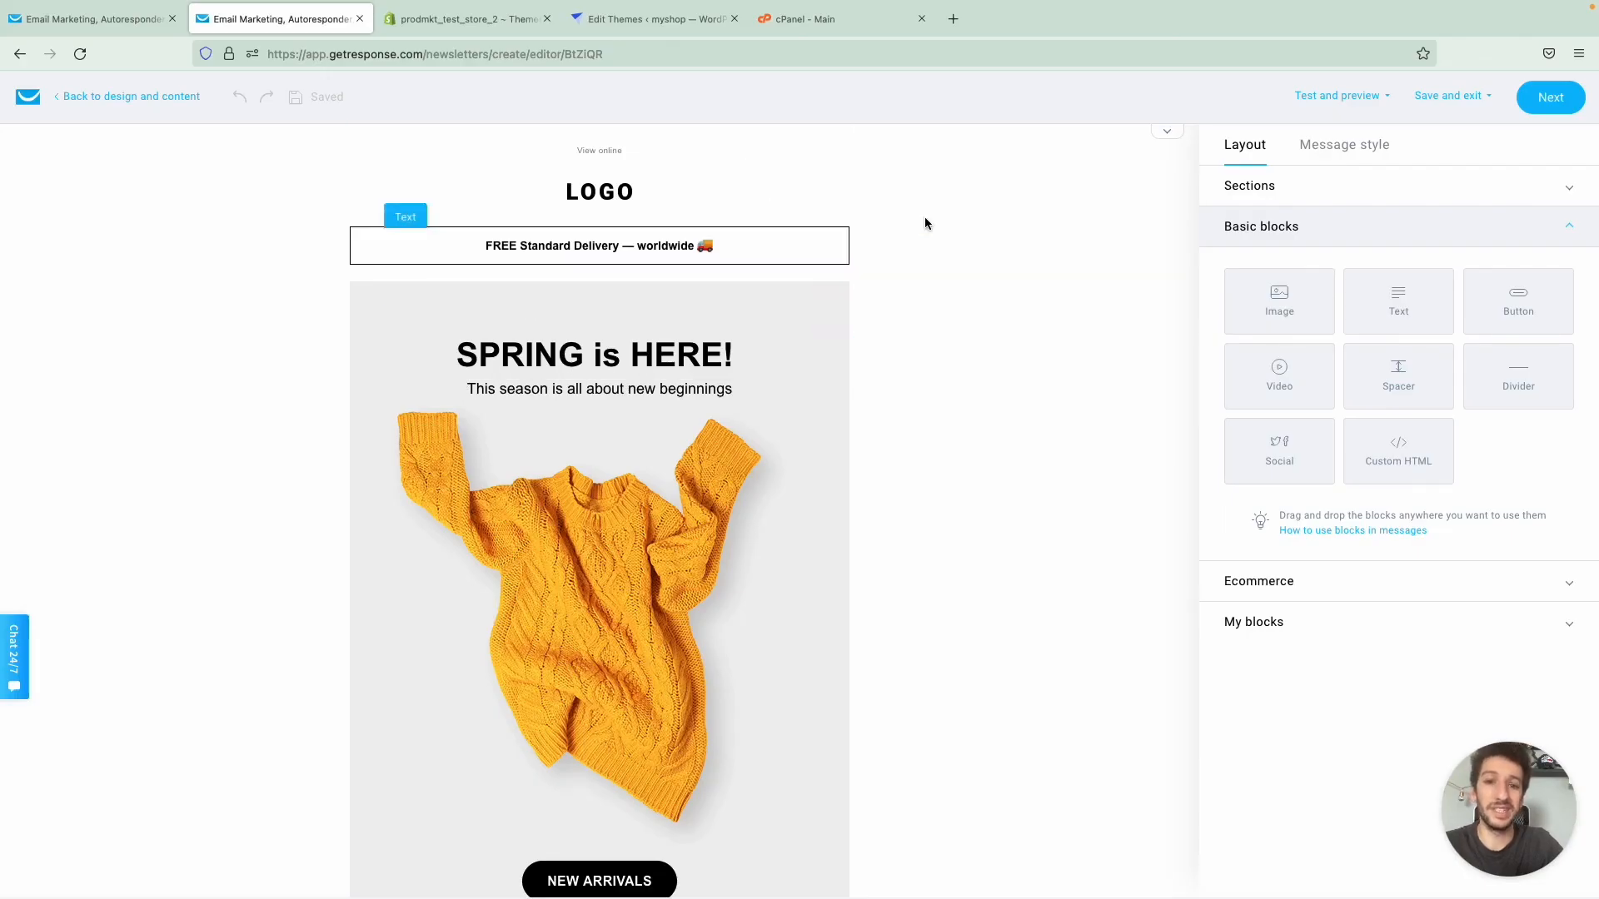
- Add a Recommended products block to the newsletter between the yellow sweater image and the NEW ARRIVALS button
{"action": "scroll", "coordinate": [957, 225], "scroll_direction": "down", "scroll_amount": 1}
{"action": "scroll", "coordinate": [956, 224], "scroll_direction": "down", "scroll_amount": 2}
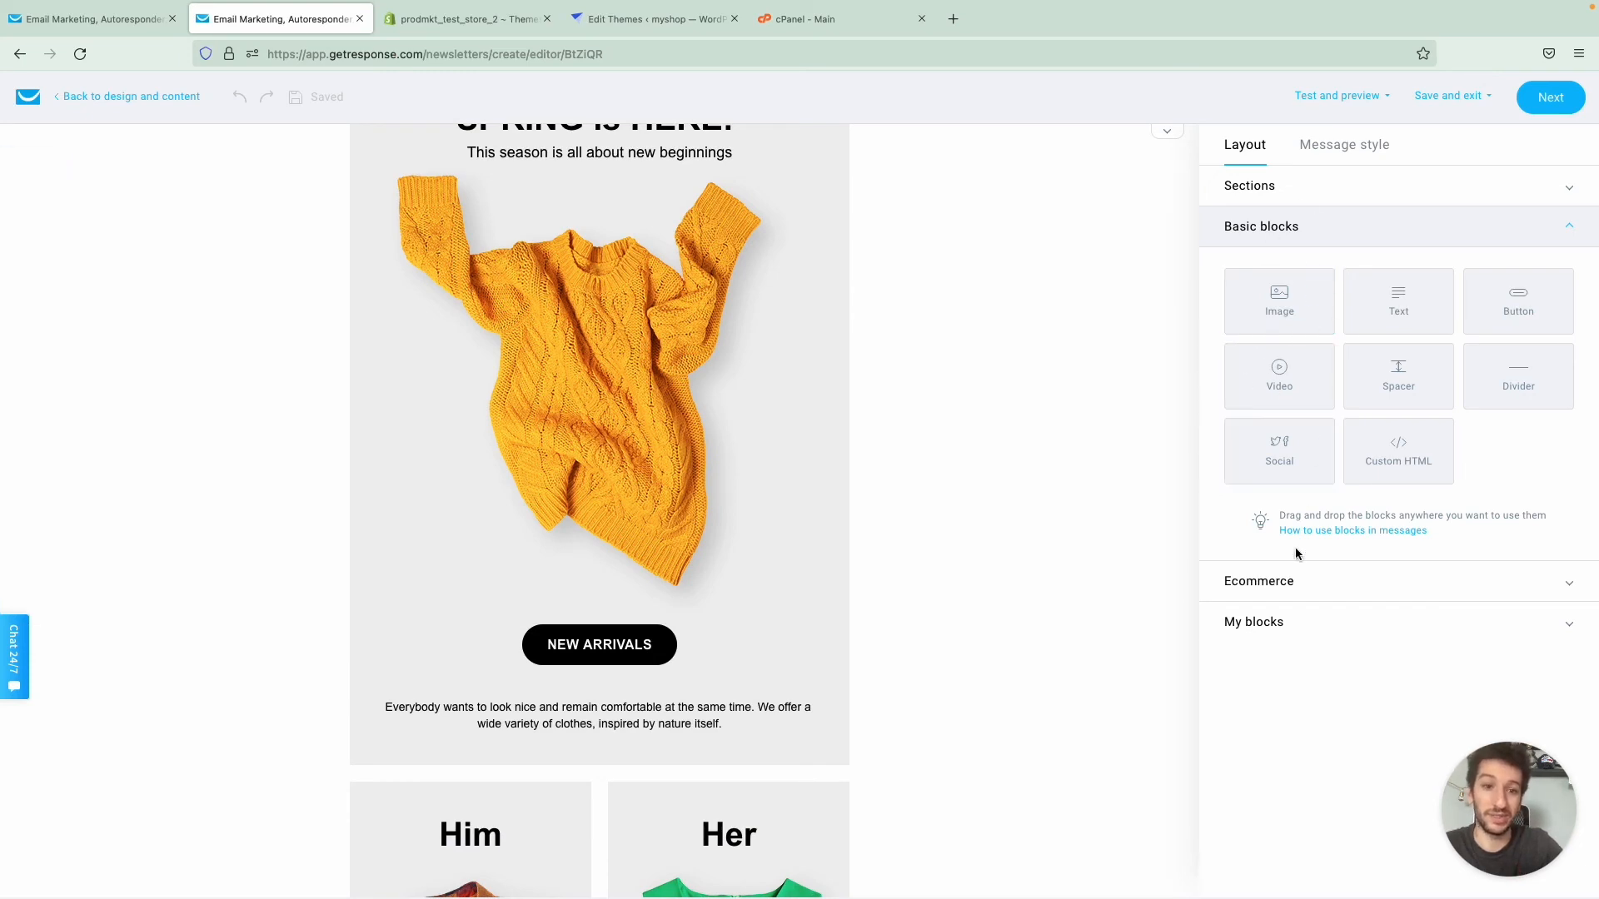
{"action": "left_click", "coordinate": [1281, 581]}
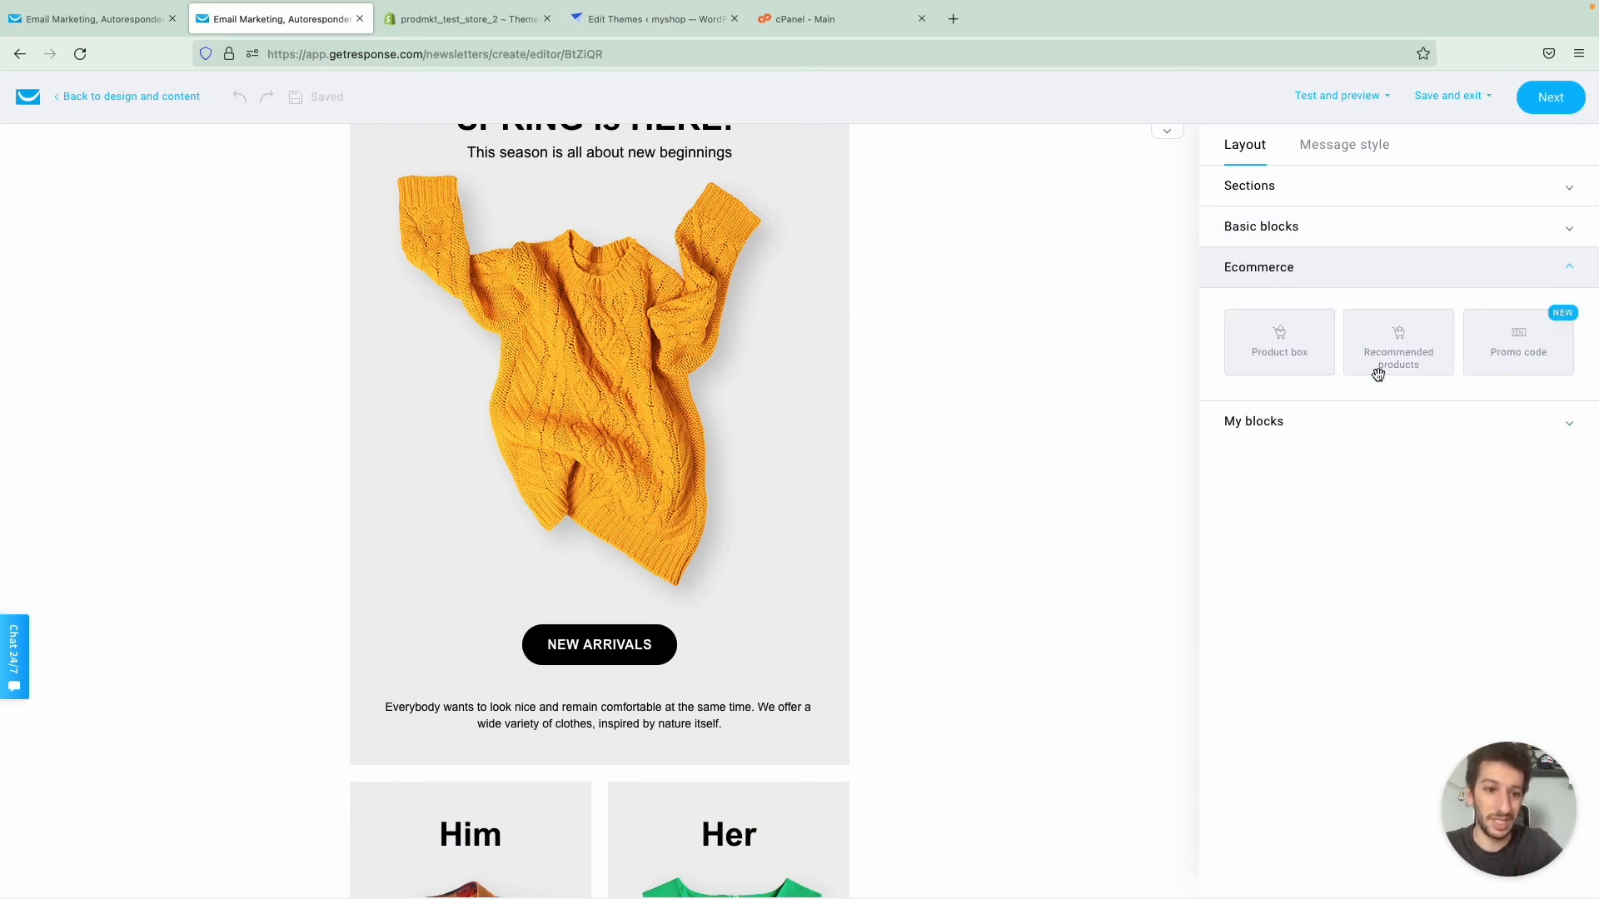
{"action": "left_click_drag", "start_coordinate": [1402, 350], "coordinate": [671, 693]}
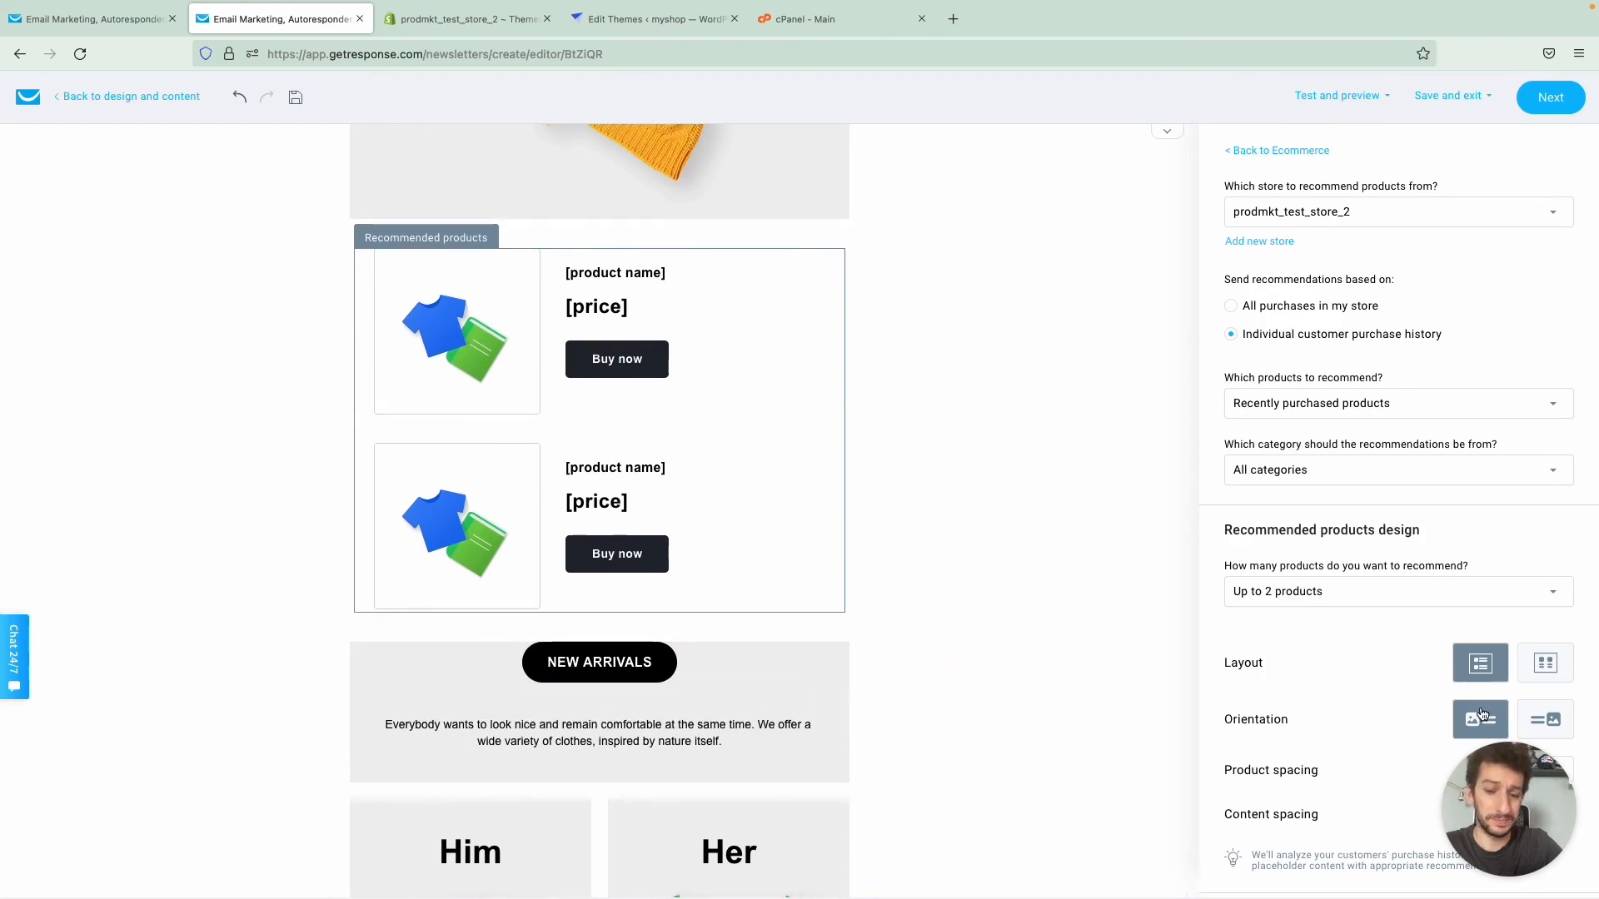
- Arrange the recommended products side by side and move their section between the NEW ARRIVALS text and the Him and Her section
{"action": "left_click", "coordinate": [1541, 679]}
{"action": "scroll", "coordinate": [925, 497], "scroll_direction": "up", "scroll_amount": 2}
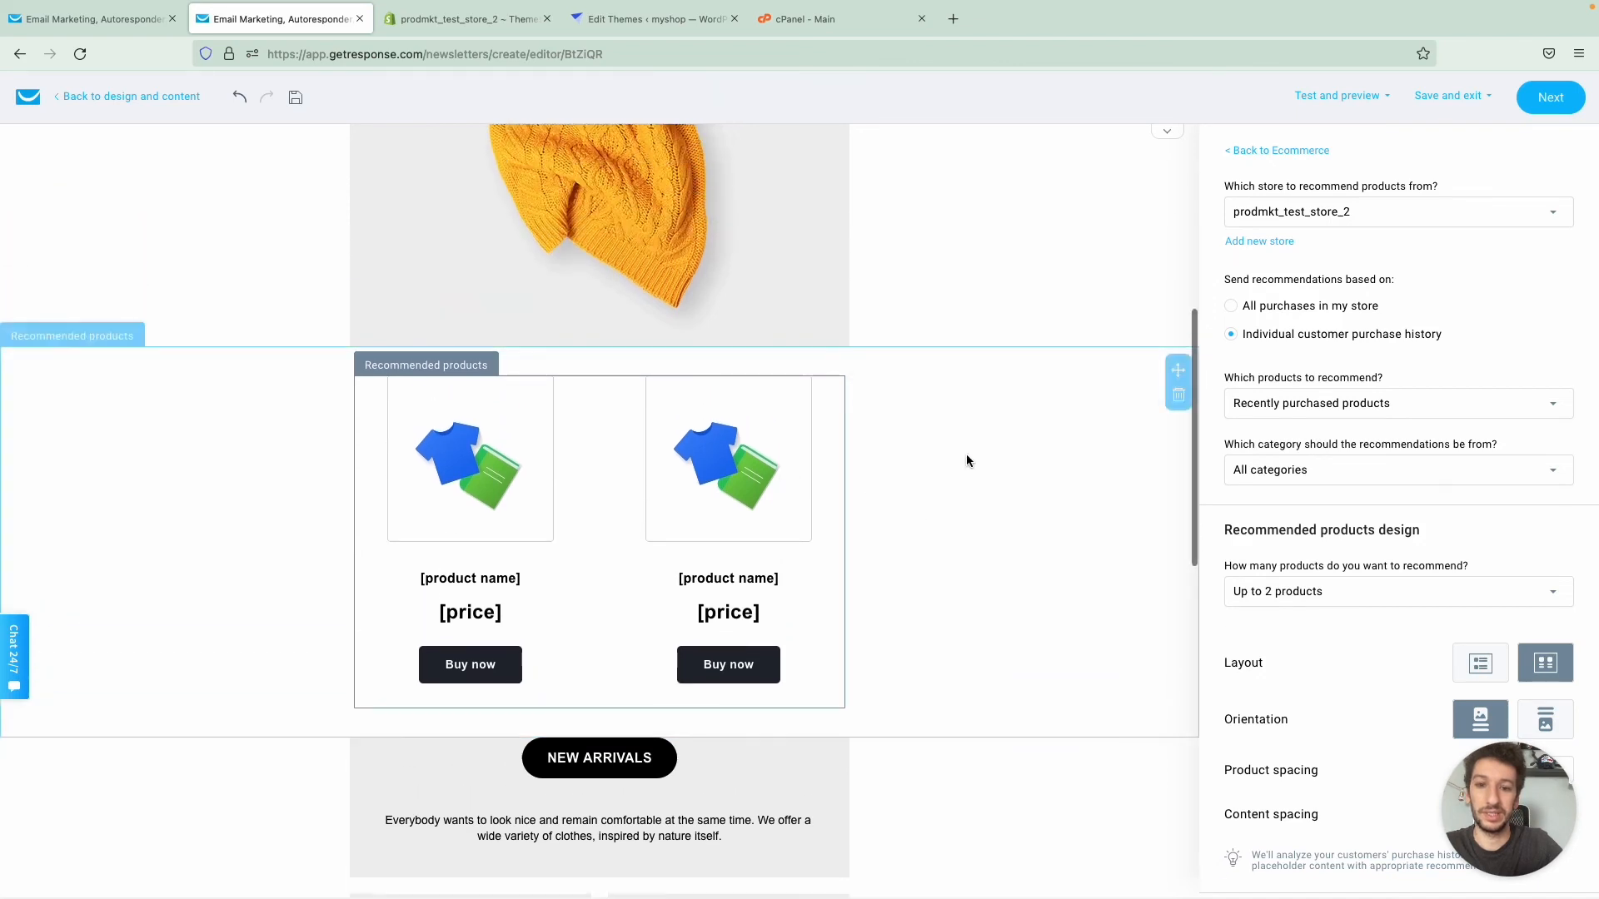
{"action": "left_click_drag", "start_coordinate": [1178, 370], "coordinate": [921, 642]}
{"action": "scroll", "coordinate": [988, 507], "scroll_direction": "down", "scroll_amount": 3}
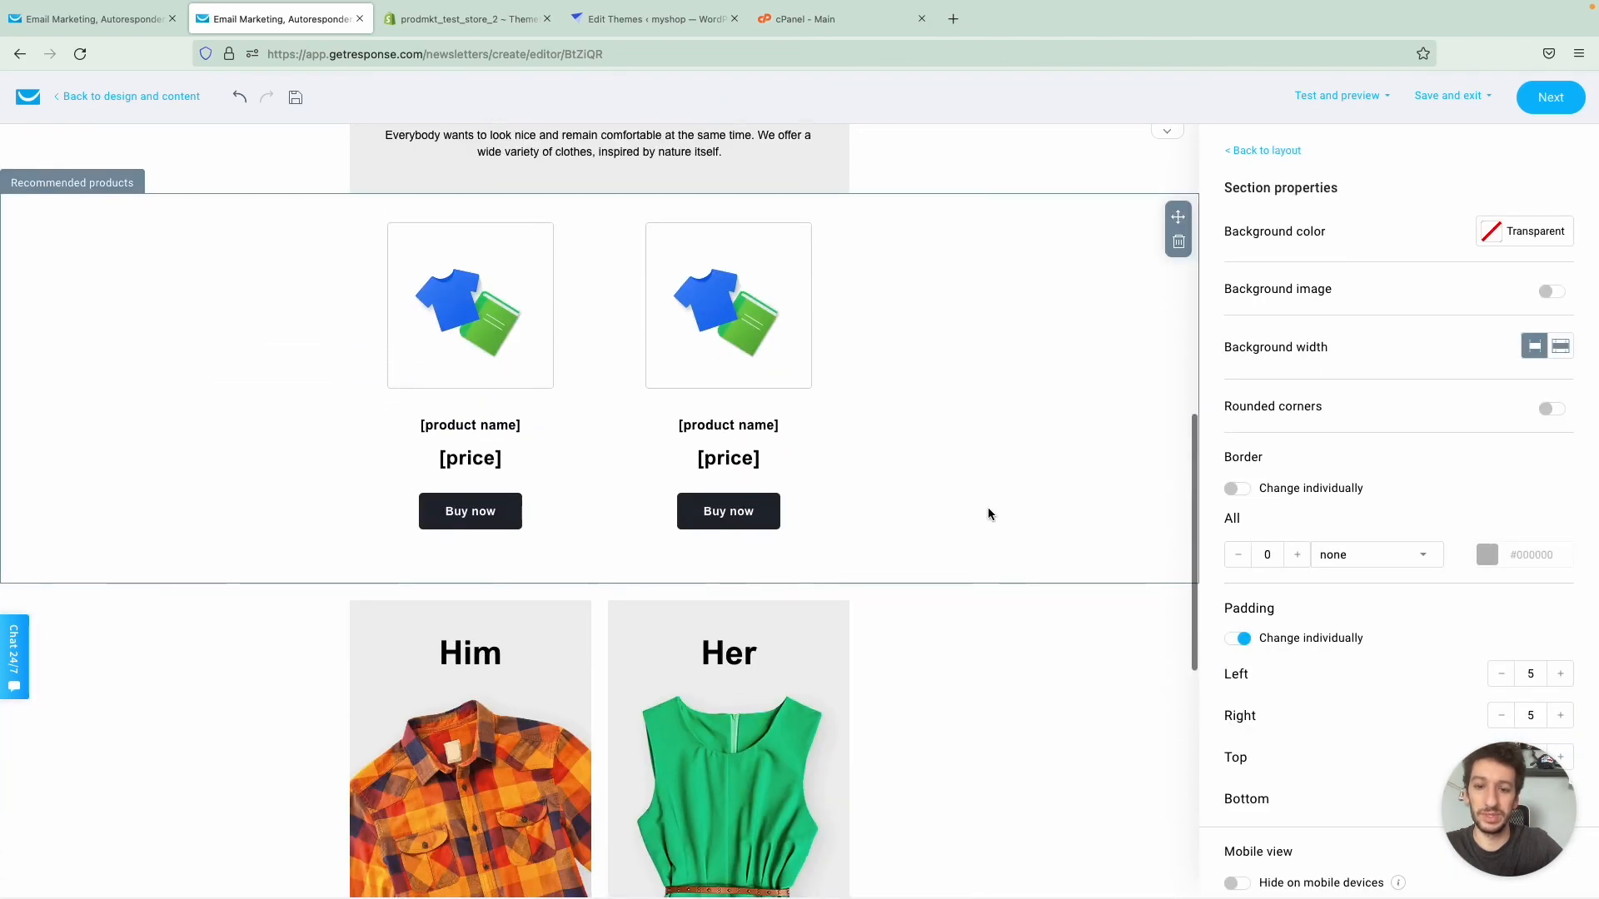
{"action": "scroll", "coordinate": [988, 507], "scroll_direction": "up", "scroll_amount": 1}
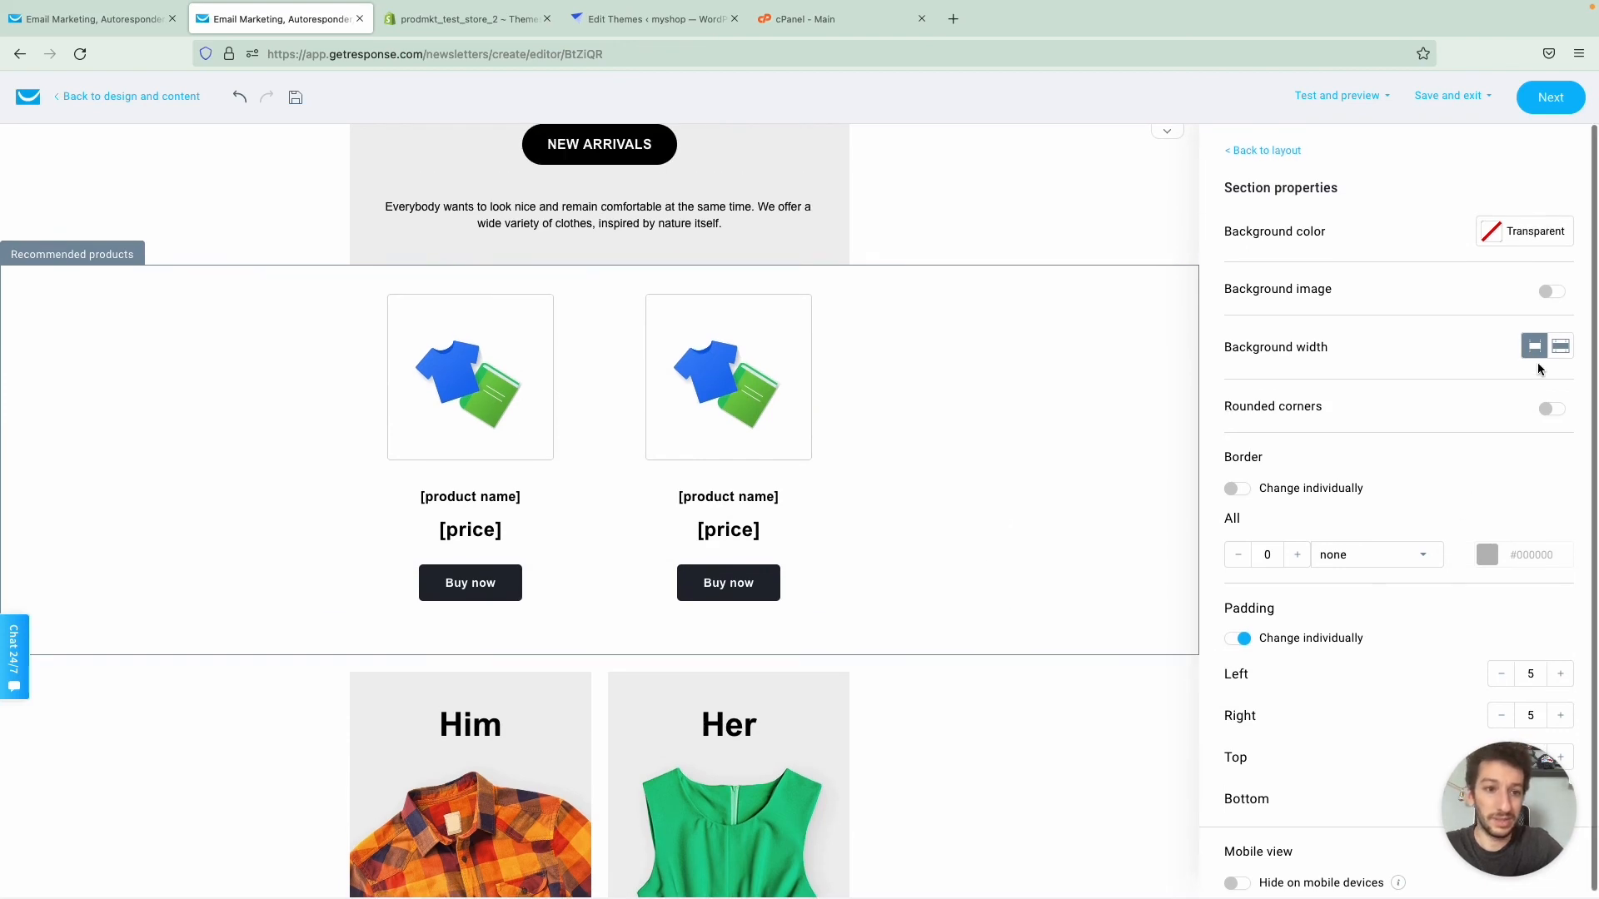
- Match the Recommended products section to the NEW ARRIVALS section by setting its background color to #F0F0F0
{"action": "left_click", "coordinate": [1496, 236]}
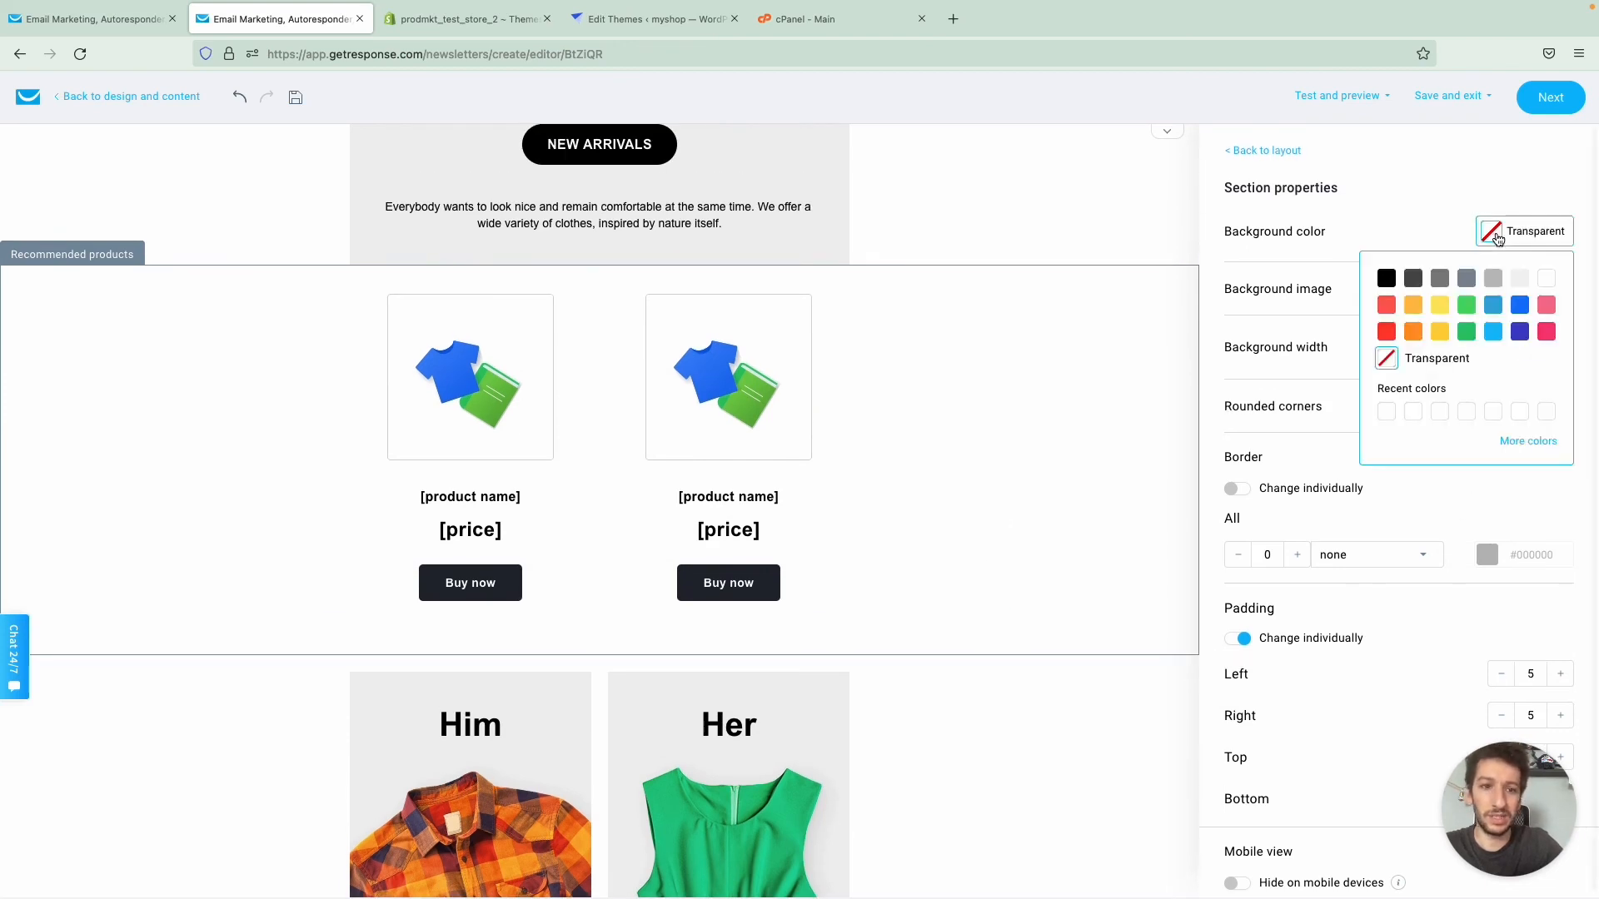
{"action": "left_click", "coordinate": [925, 208]}
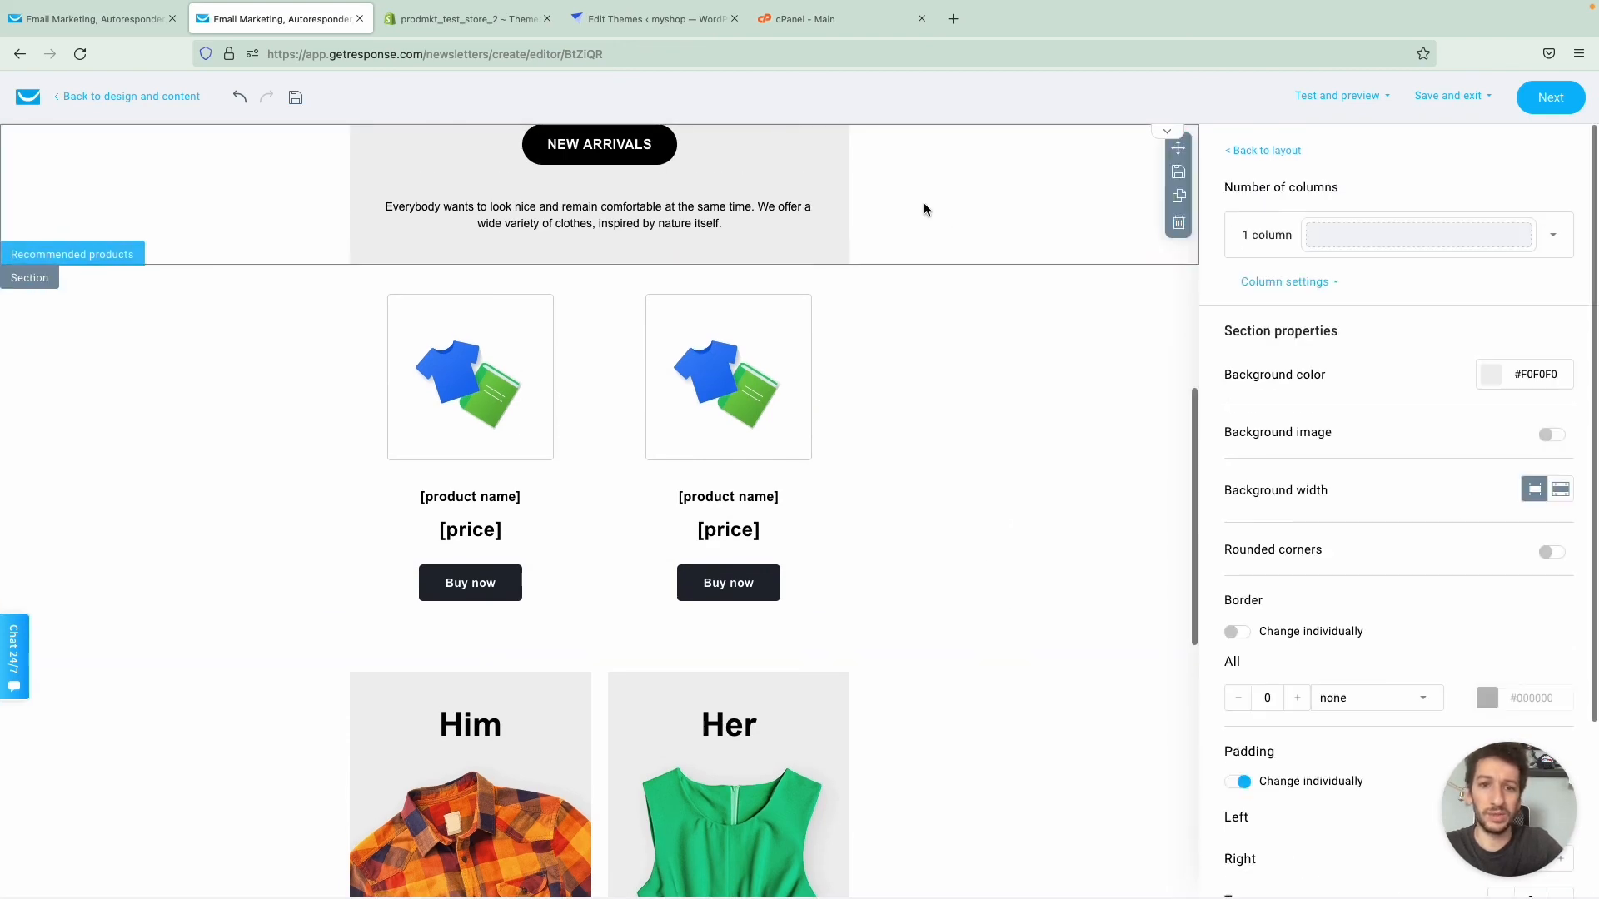
{"action": "left_click", "coordinate": [1540, 379]}
{"action": "double_click", "coordinate": [1545, 381]}
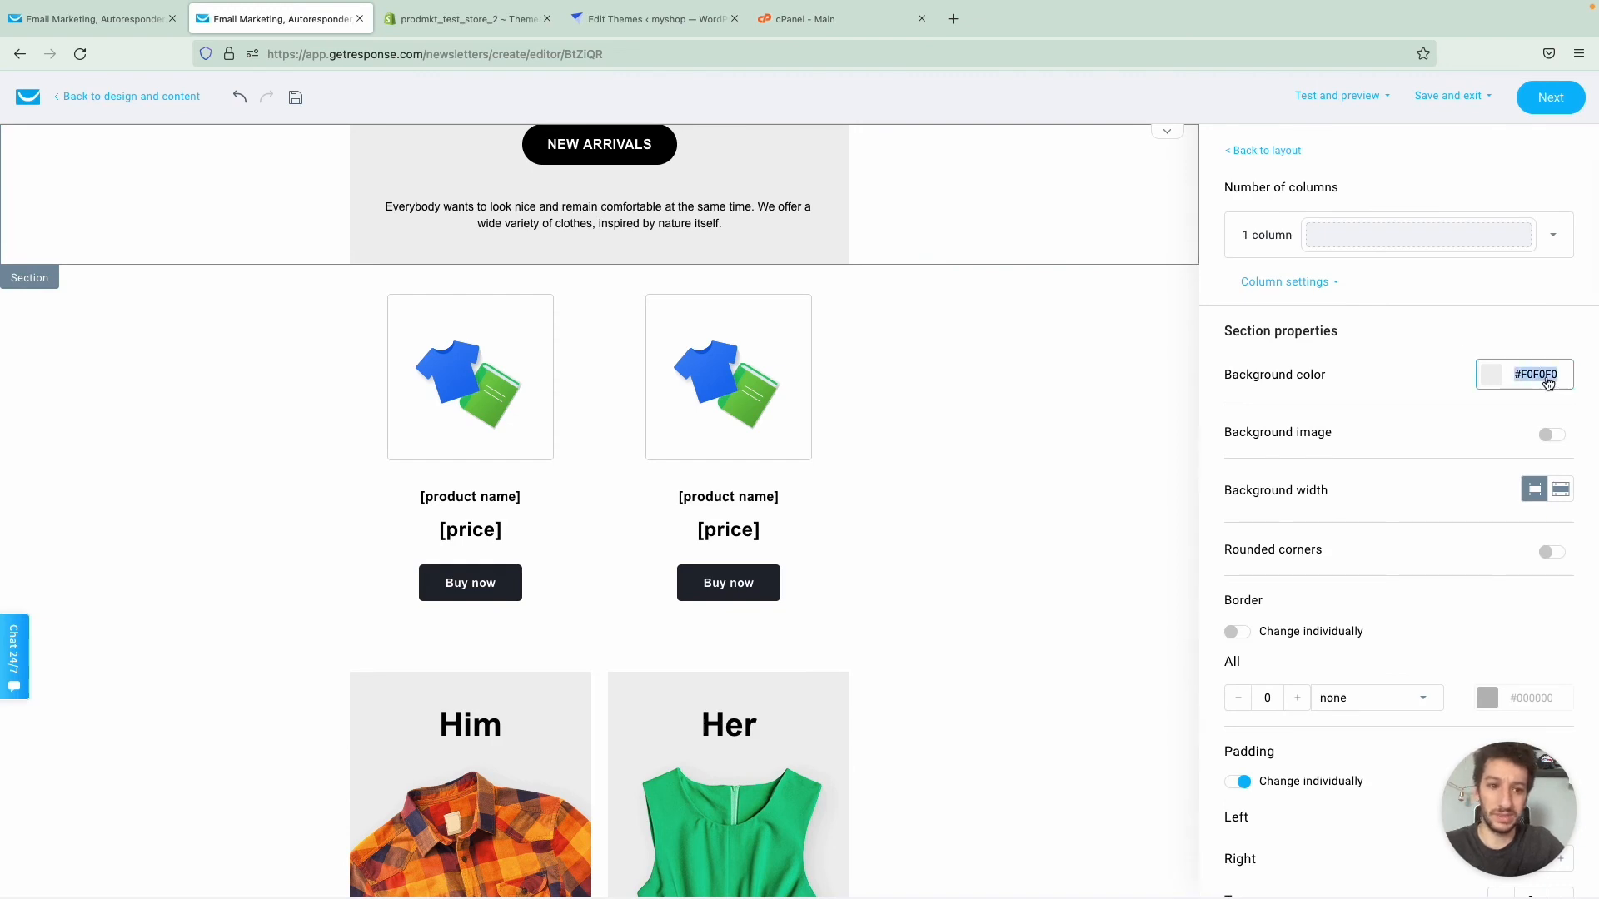
{"action": "left_click", "coordinate": [863, 419]}
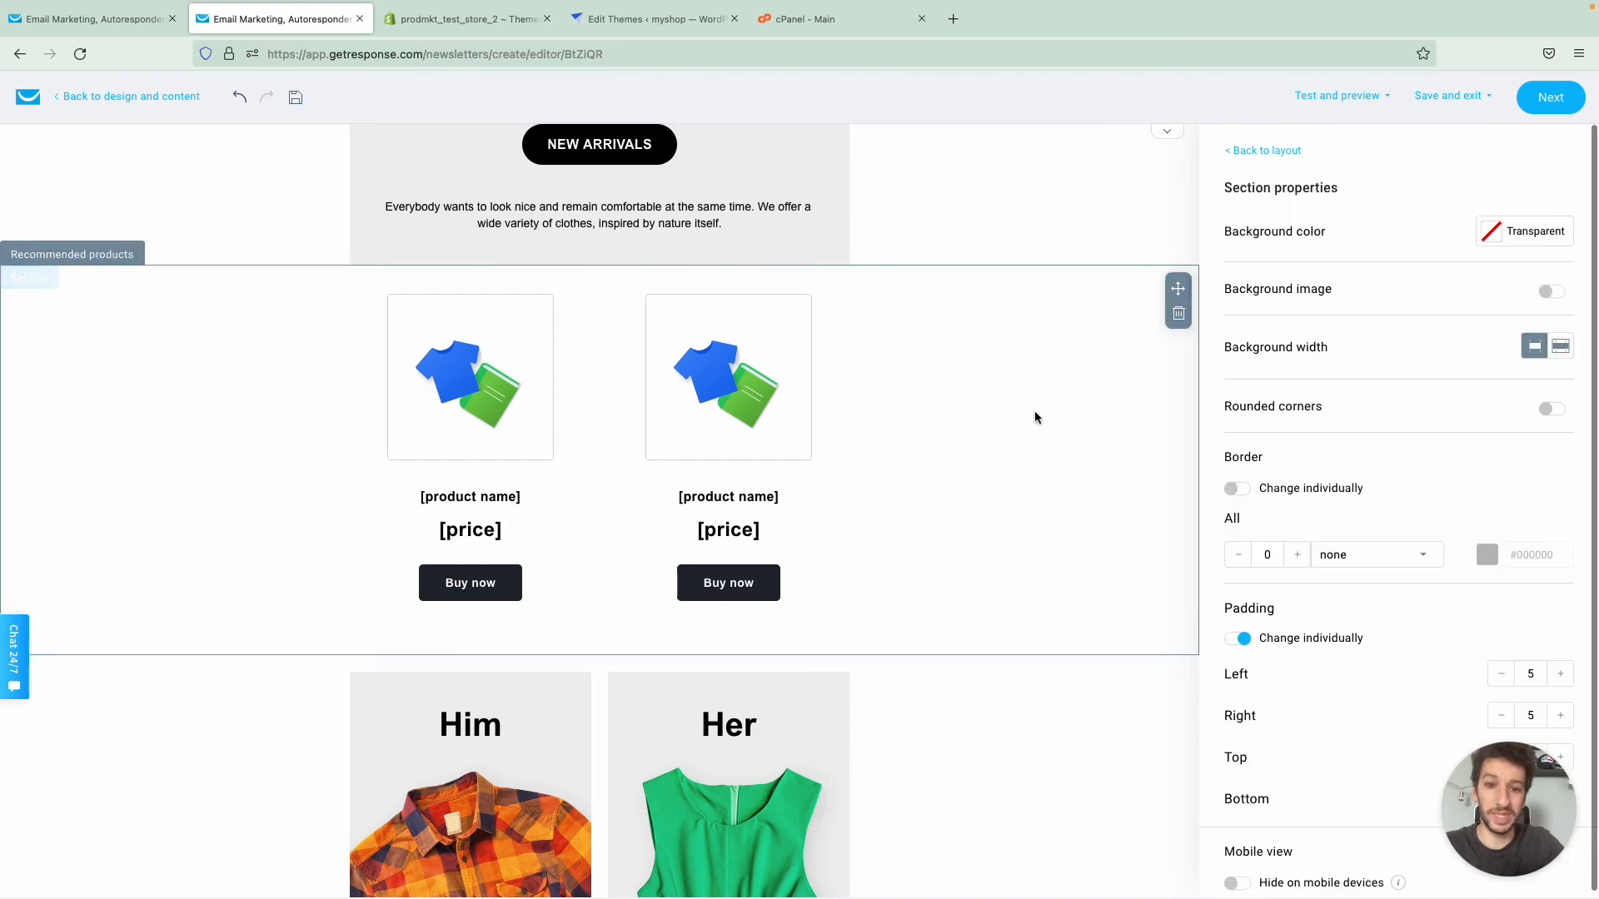
{"action": "left_click", "coordinate": [1497, 242]}
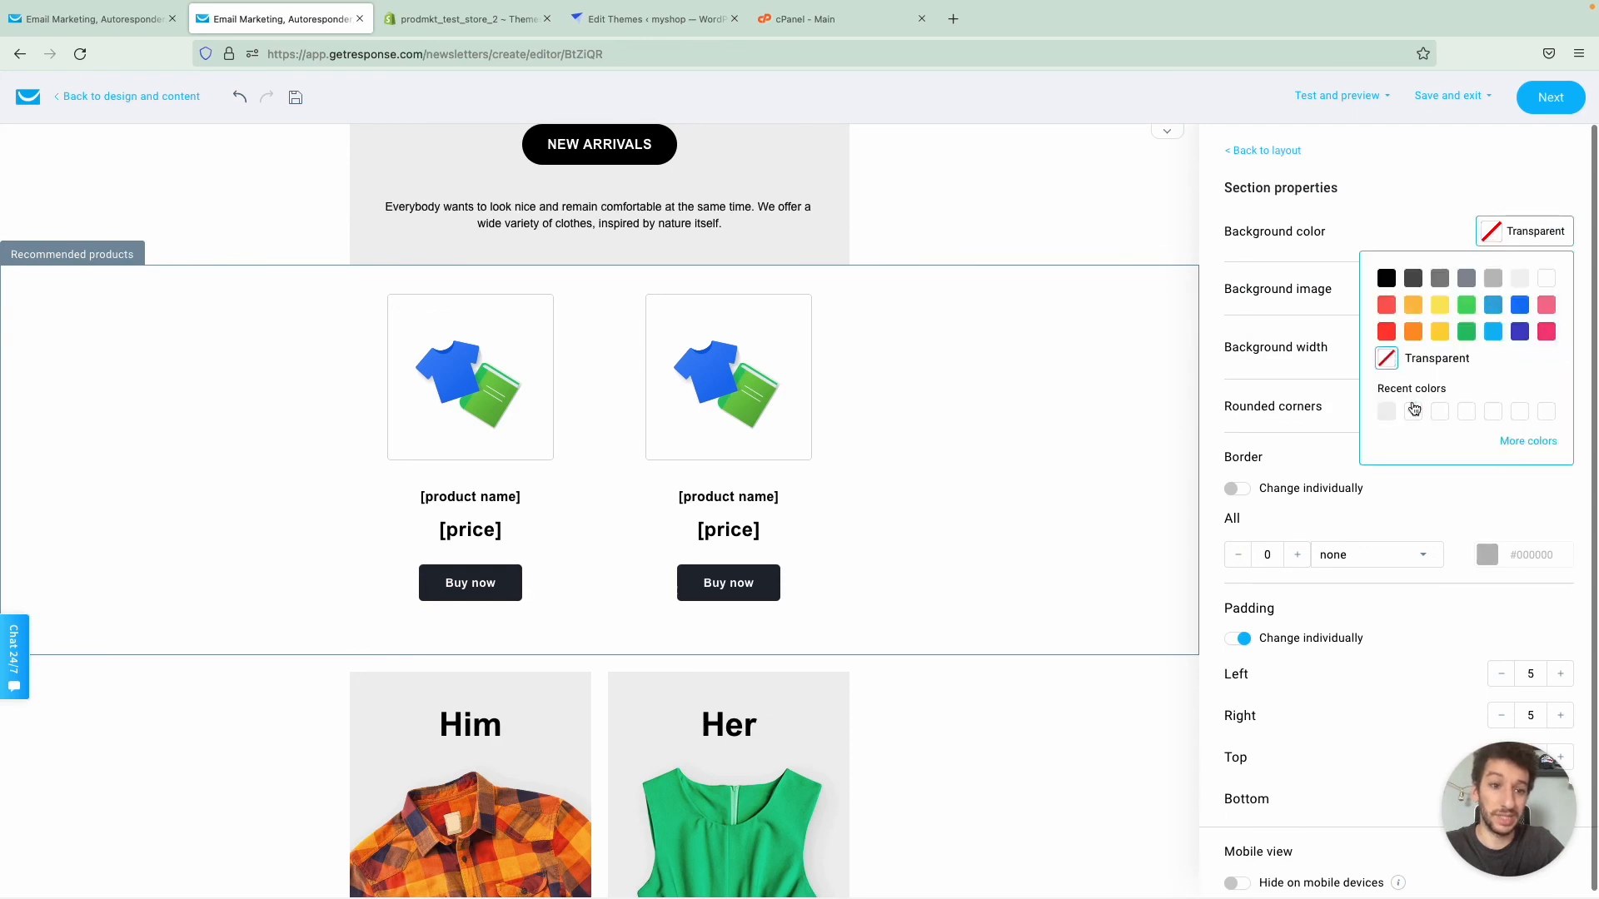
{"action": "left_click", "coordinate": [1387, 413]}
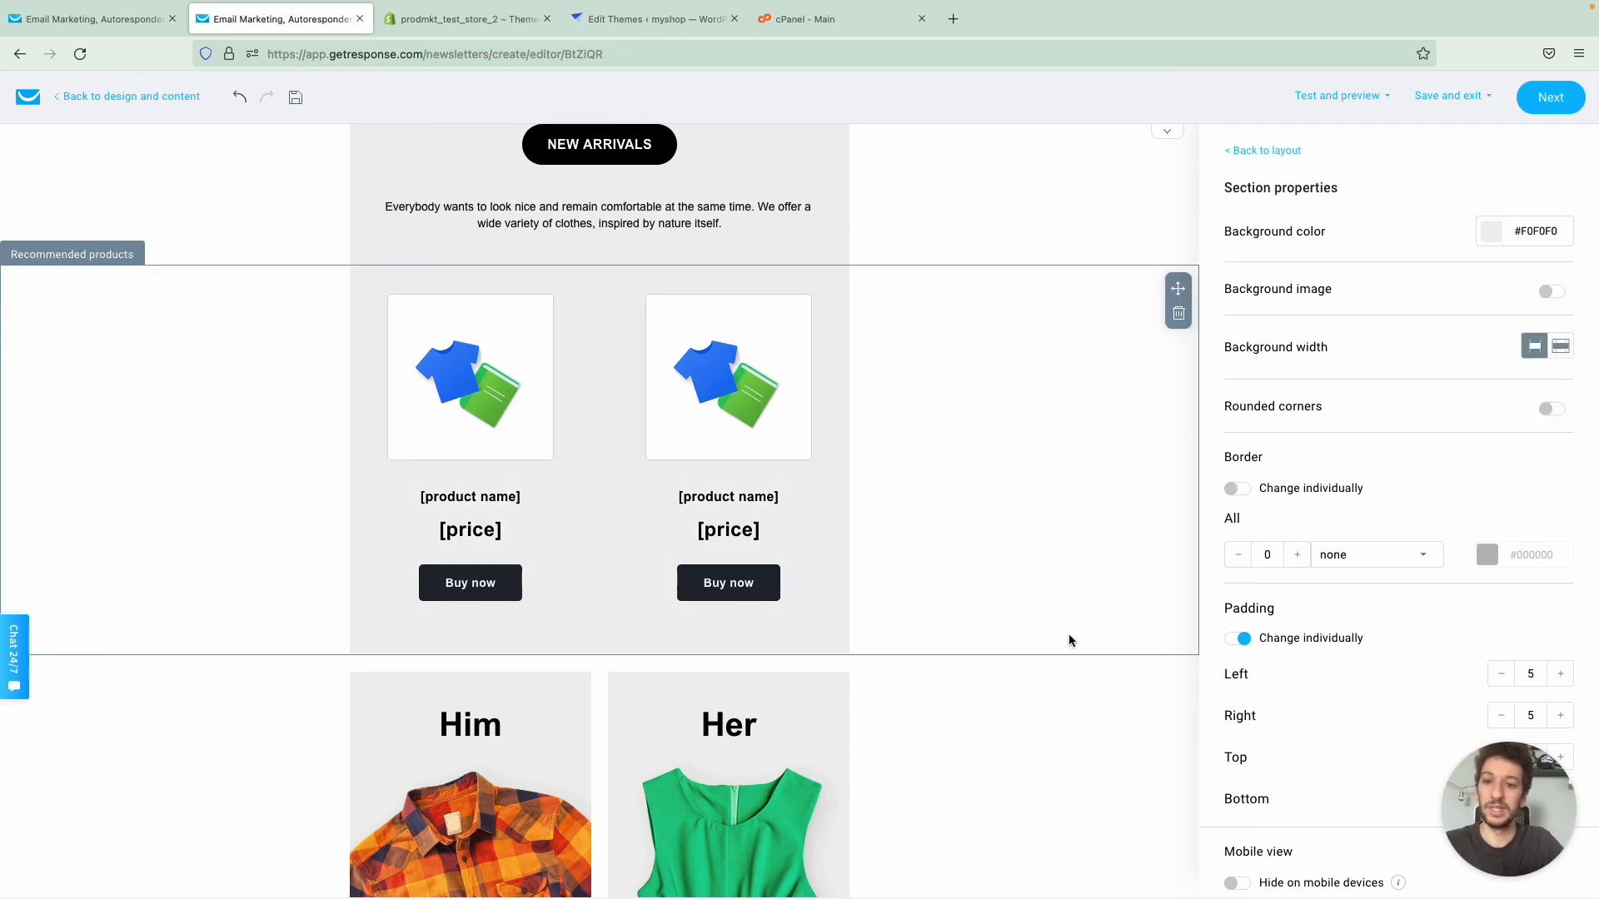
{"action": "left_click", "coordinate": [1062, 711]}
{"action": "scroll", "coordinate": [856, 577], "scroll_direction": "up", "scroll_amount": 2}
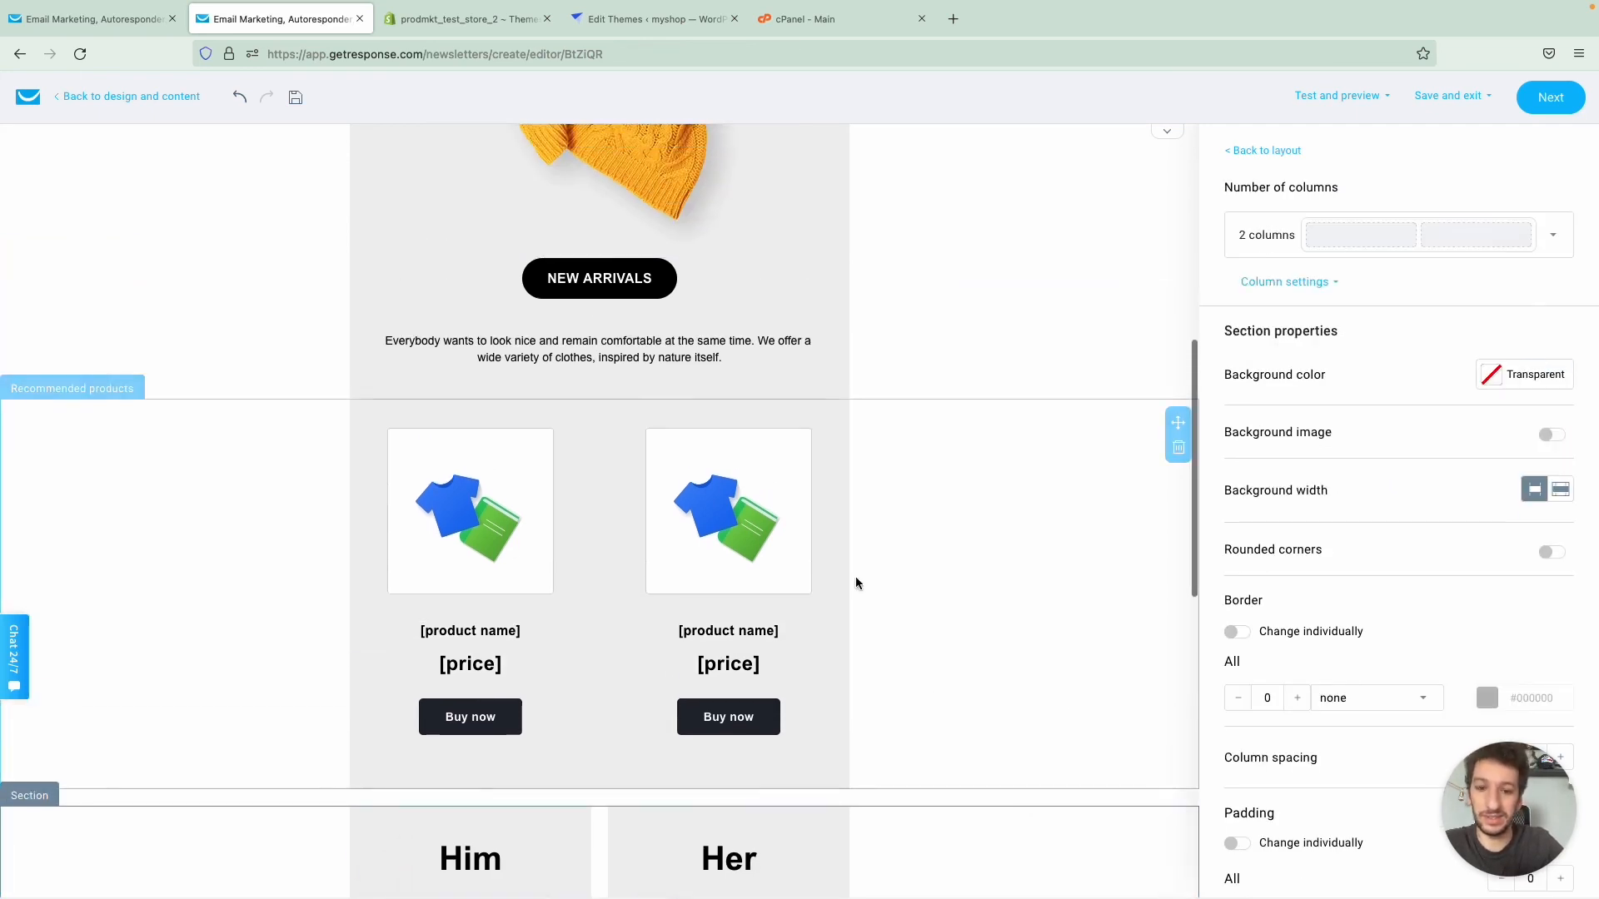
- Base the recommended products on all purchases in the store and keep Top-selling products as the recommended type
{"action": "left_click", "coordinate": [856, 577]}
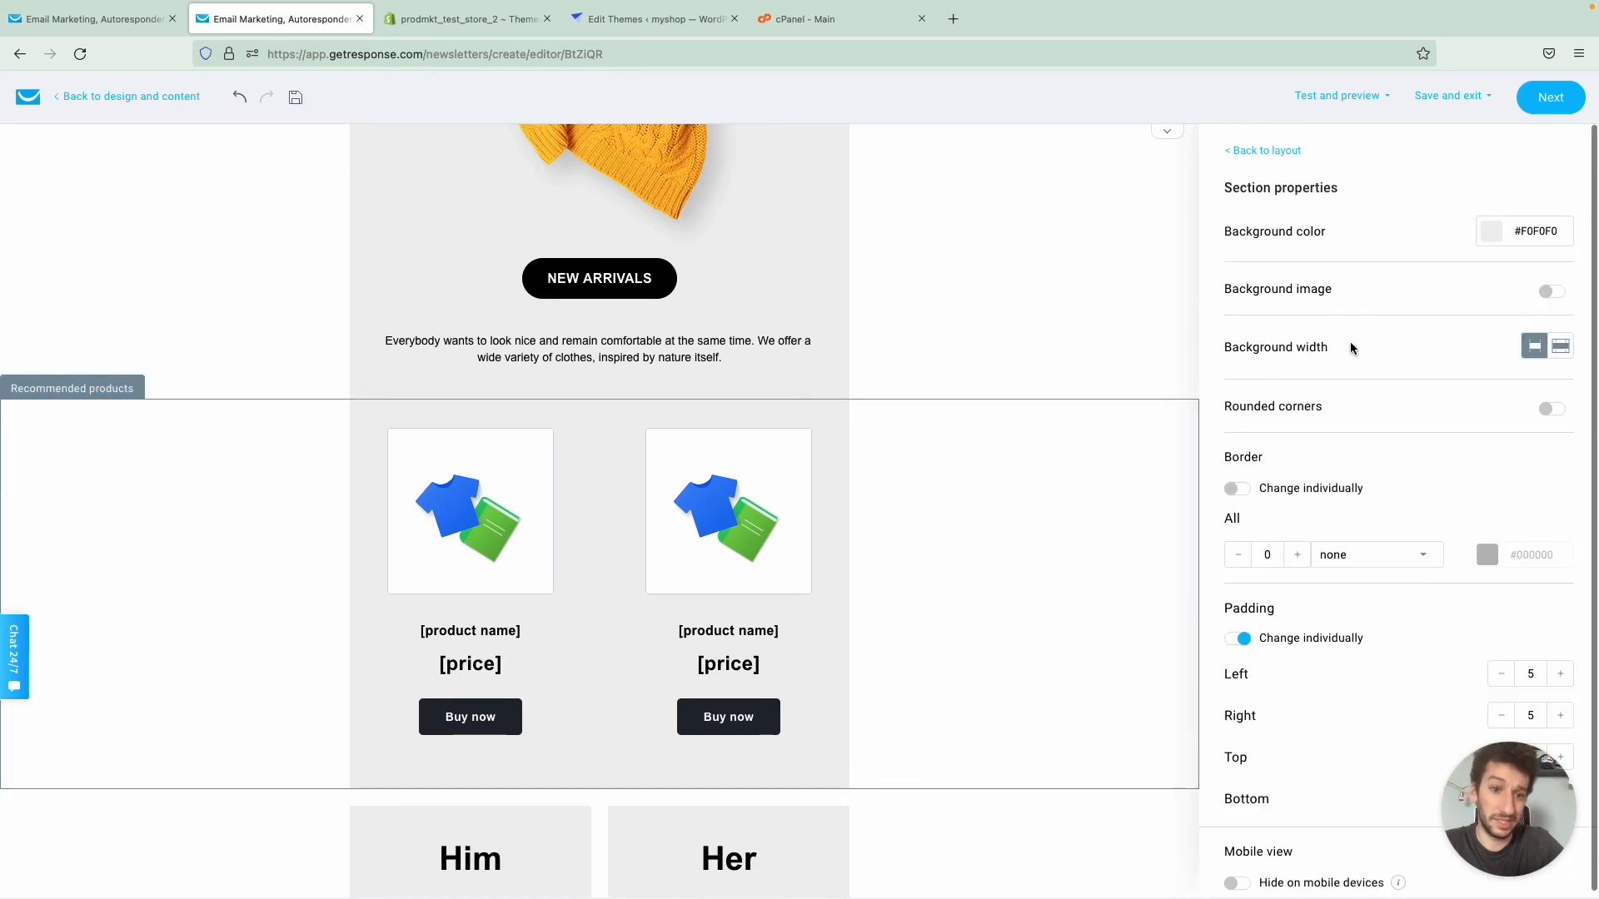
{"action": "left_click", "coordinate": [843, 584]}
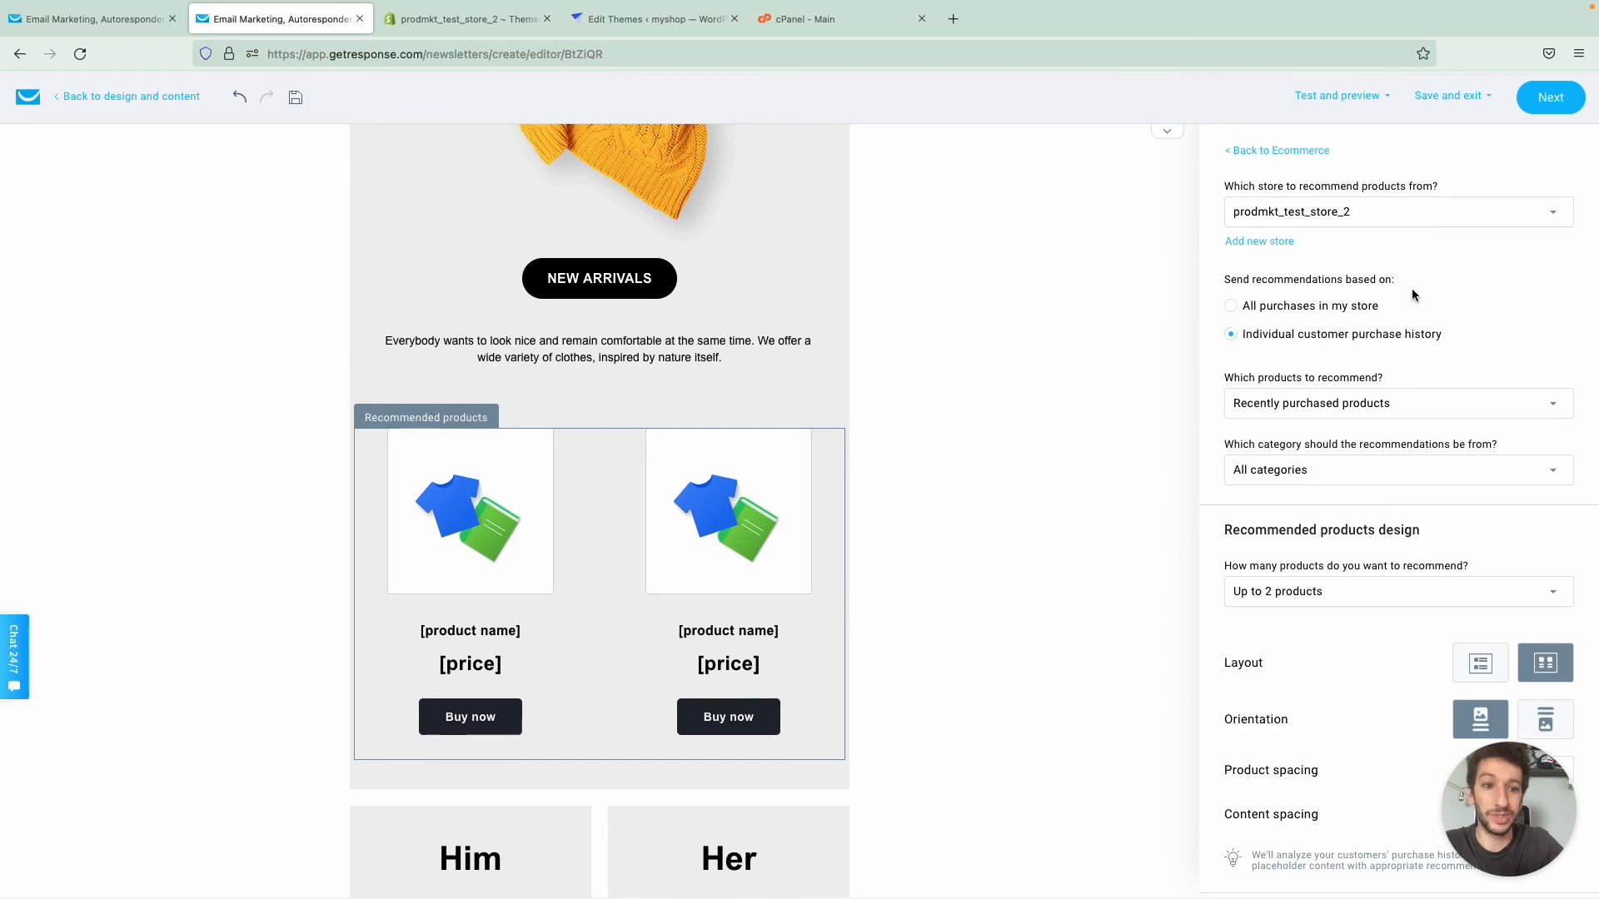
{"action": "scroll", "coordinate": [1411, 288], "scroll_direction": "down", "scroll_amount": 1}
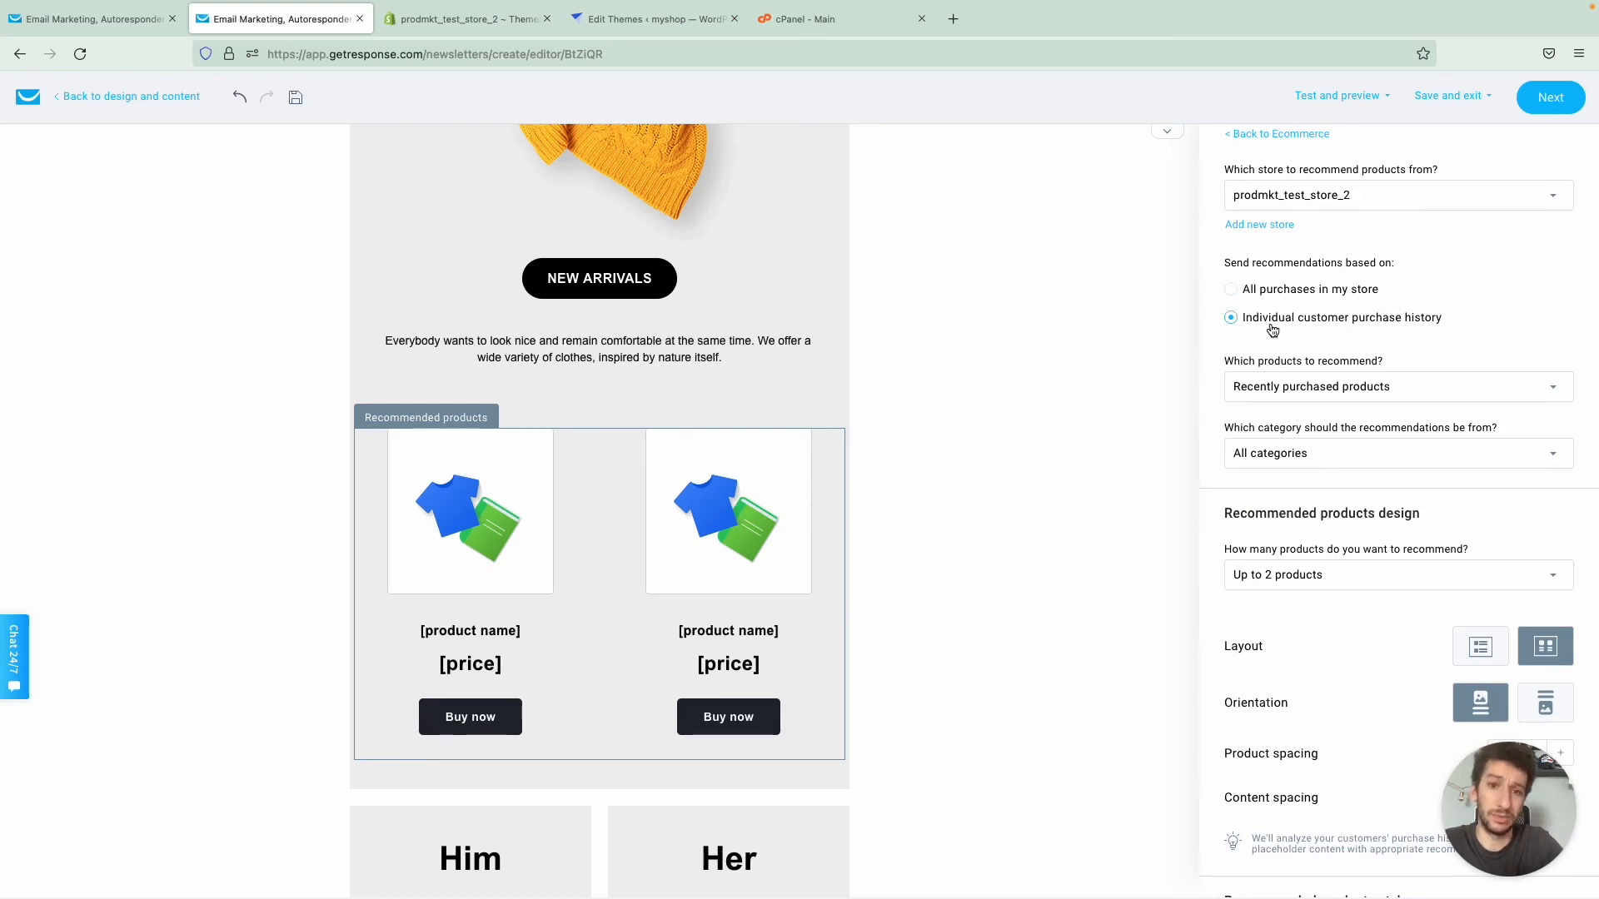
{"action": "left_click", "coordinate": [1271, 291]}
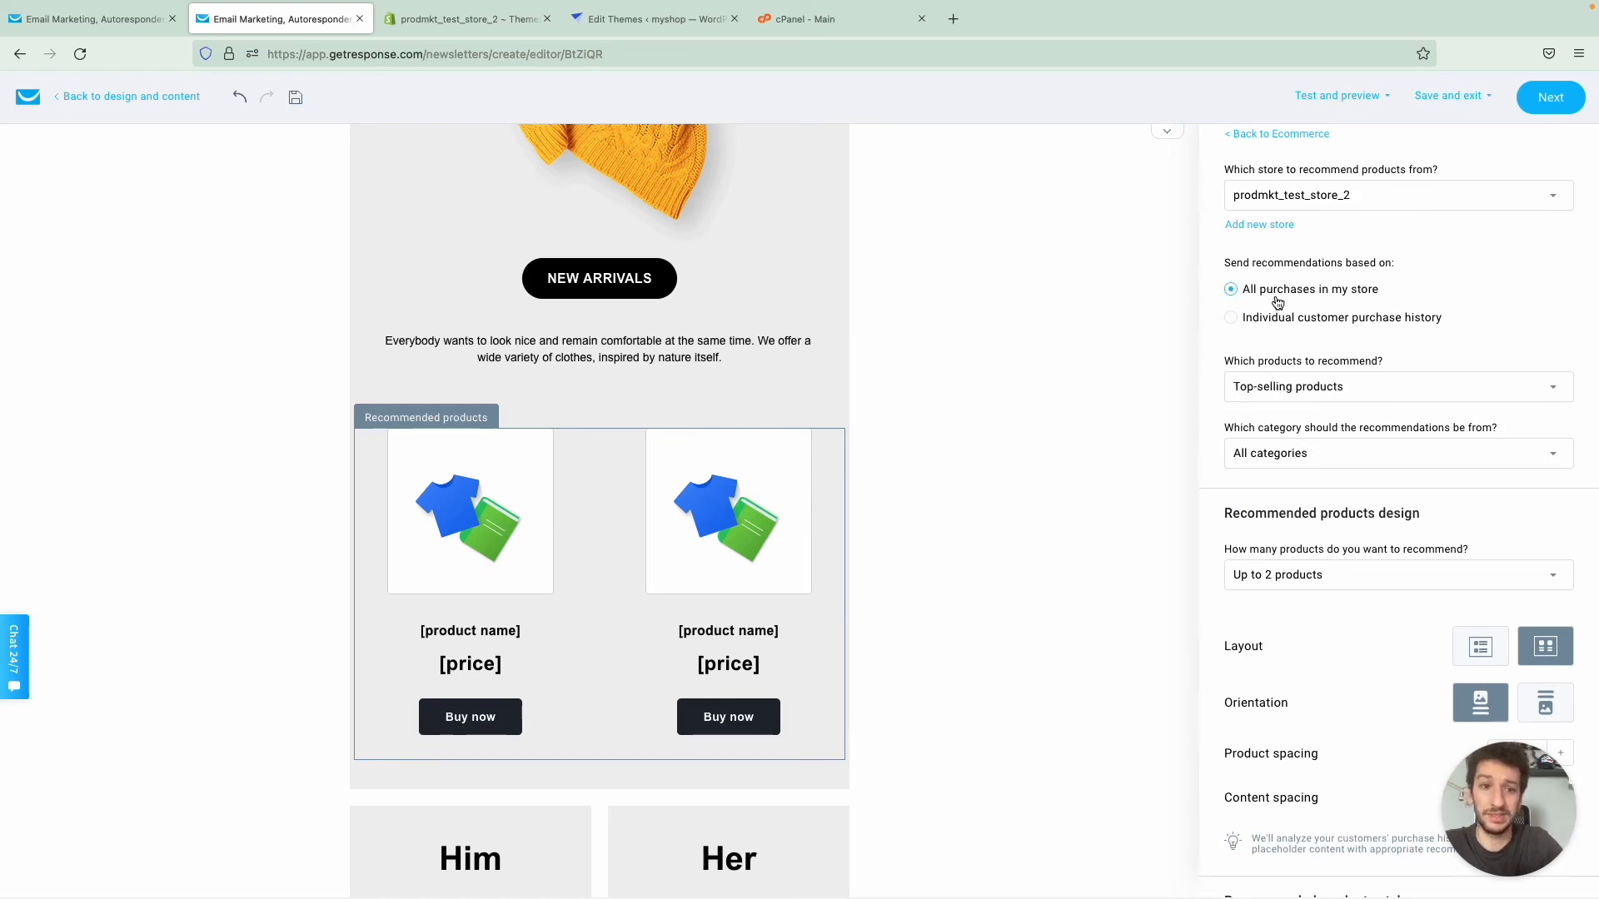
{"action": "left_click", "coordinate": [1302, 385]}
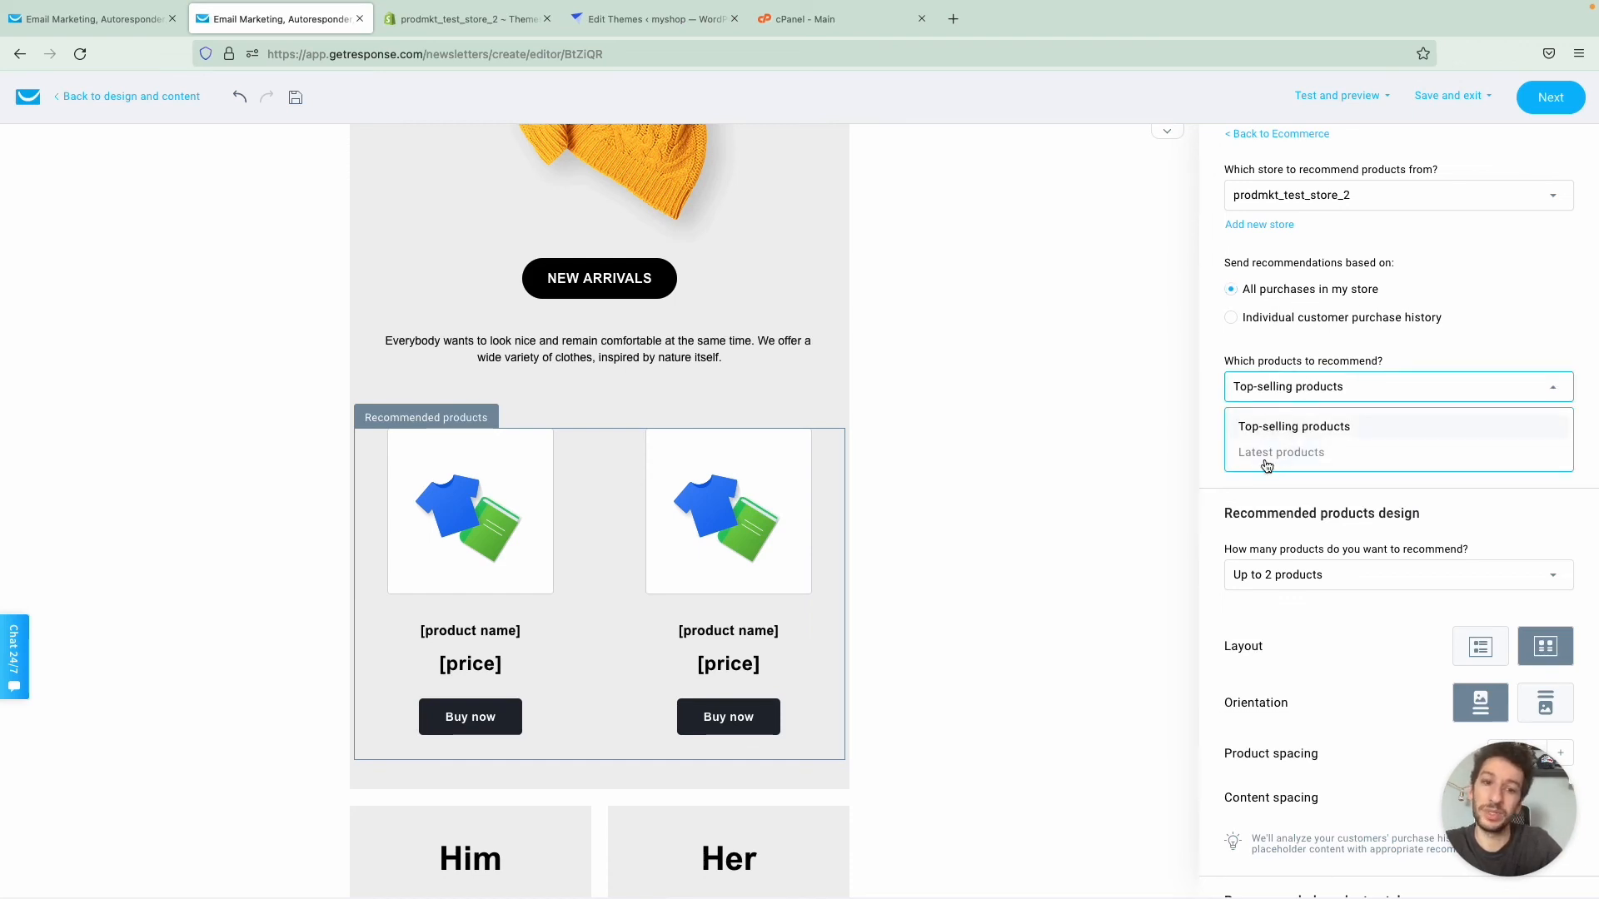
{"action": "left_click", "coordinate": [1284, 363]}
- Check the product quantity choices and the block's layout and style settings, and look over the newsletter around the recommendations
{"action": "scroll", "coordinate": [1287, 370], "scroll_direction": "down", "scroll_amount": 1}
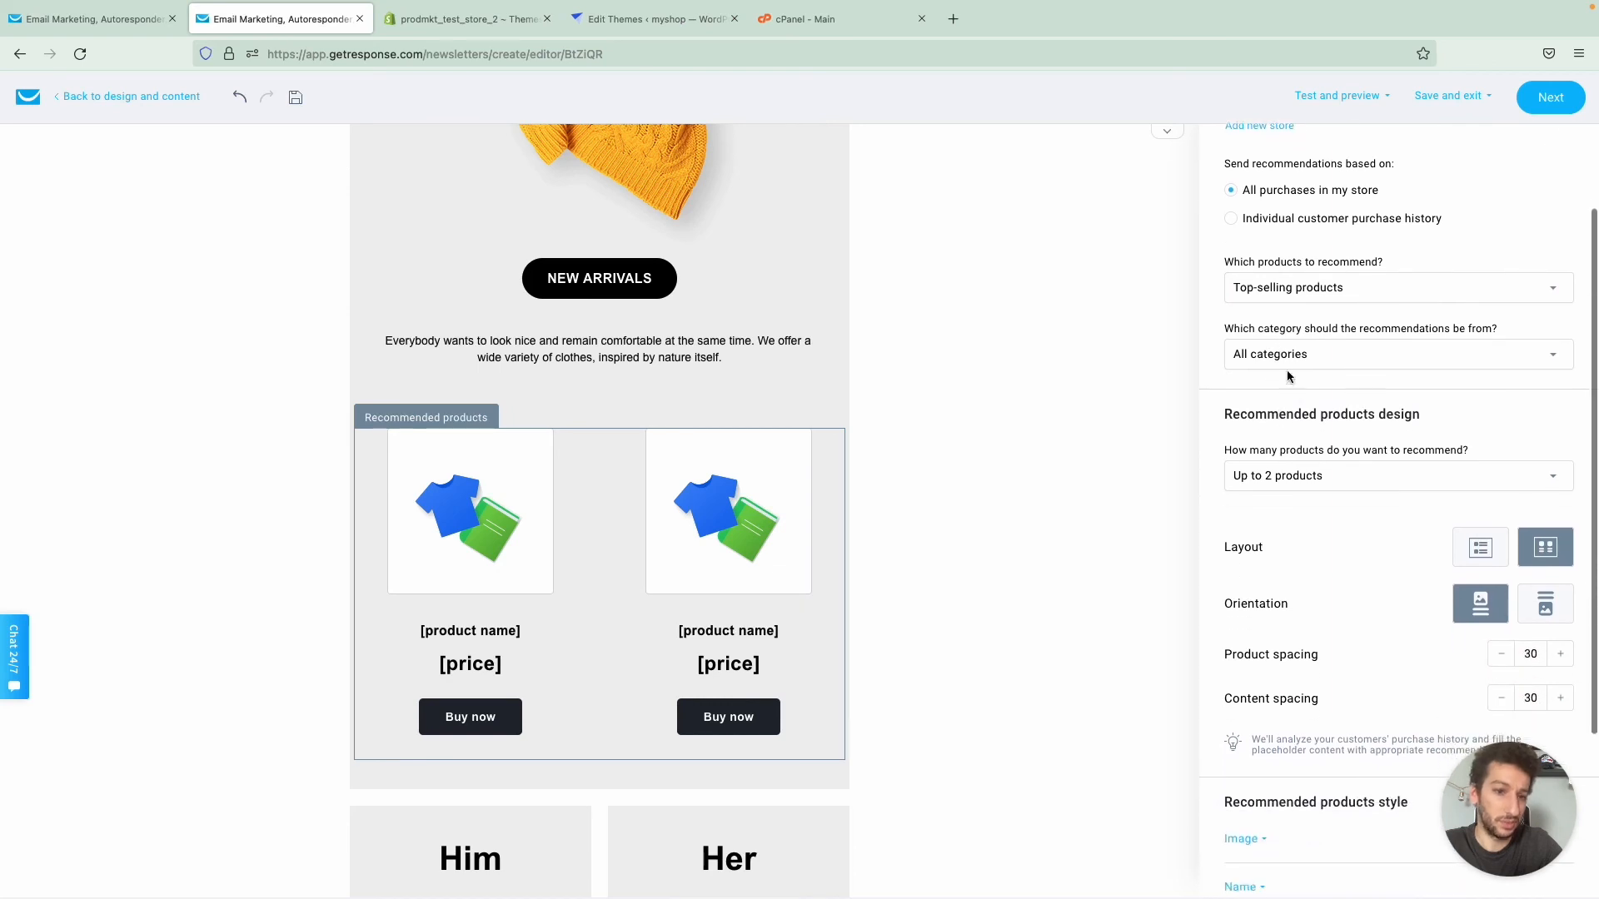
{"action": "scroll", "coordinate": [1295, 358], "scroll_direction": "down", "scroll_amount": 1}
{"action": "left_click", "coordinate": [1307, 441]}
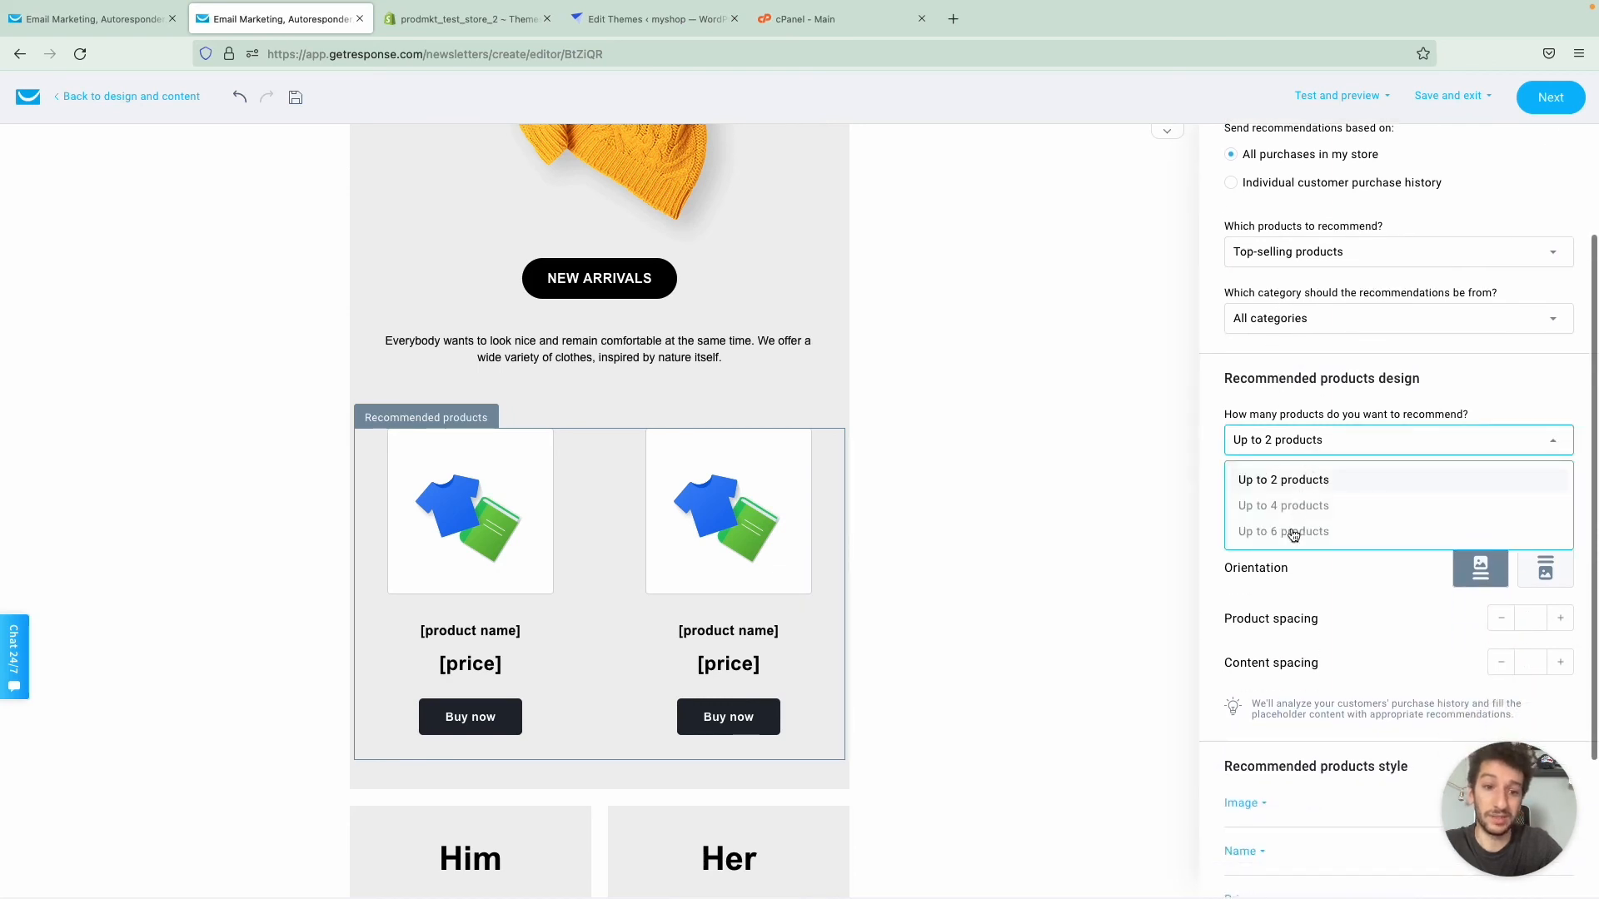
{"action": "left_click", "coordinate": [1317, 413]}
{"action": "scroll", "coordinate": [1303, 473], "scroll_direction": "down", "scroll_amount": 2}
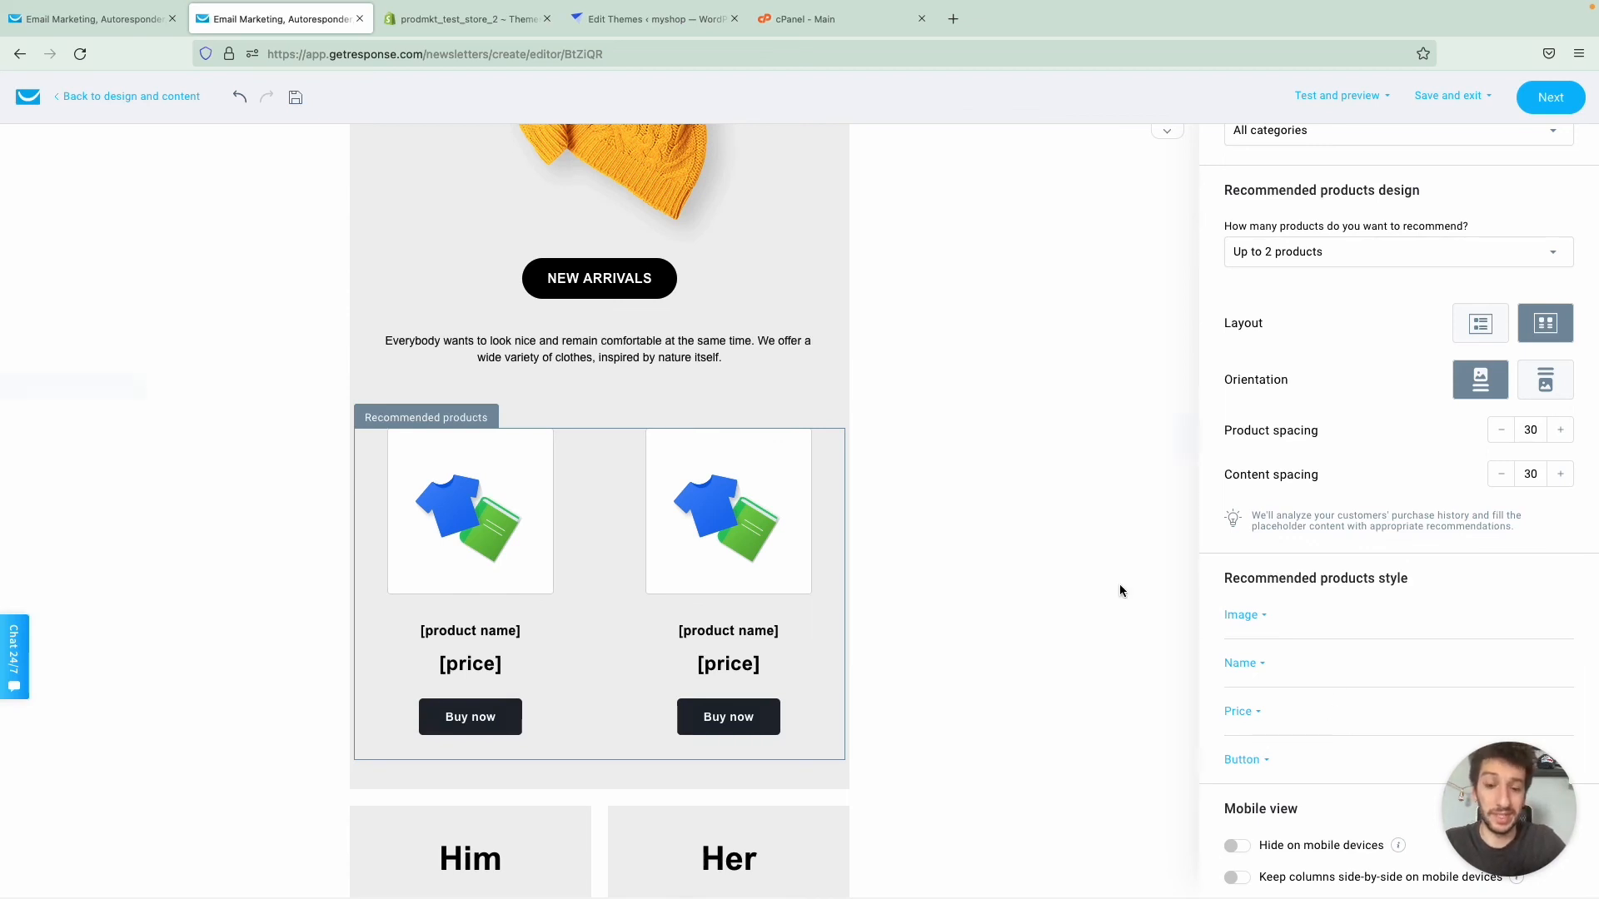
{"action": "scroll", "coordinate": [1119, 591], "scroll_direction": "up", "scroll_amount": 5}
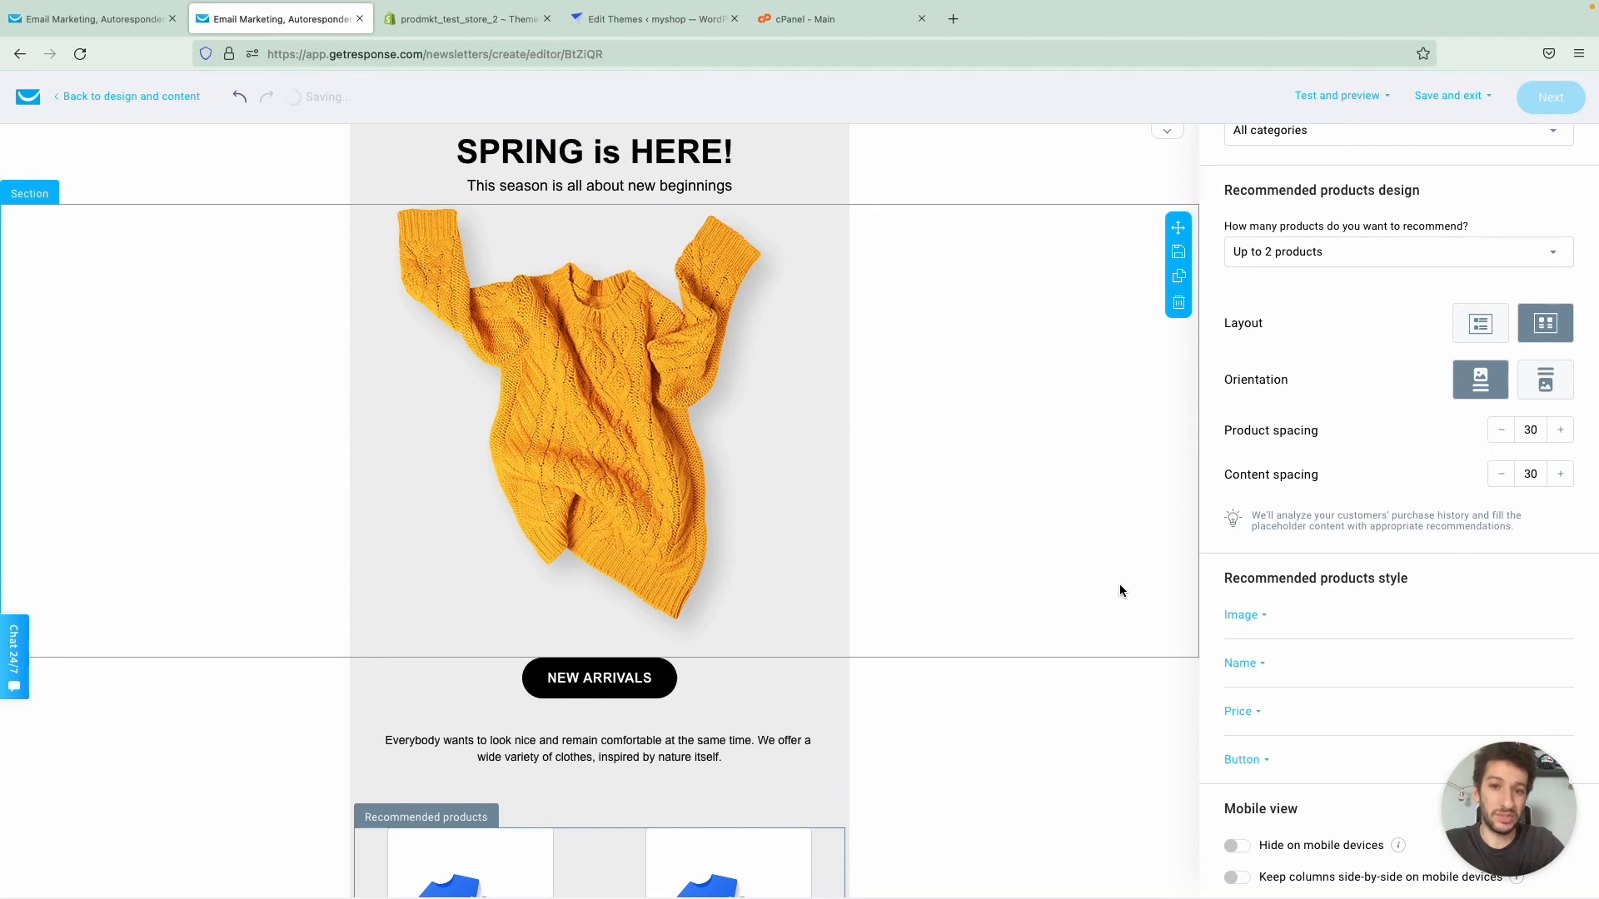
{"action": "scroll", "coordinate": [1119, 590], "scroll_direction": "down", "scroll_amount": 1}
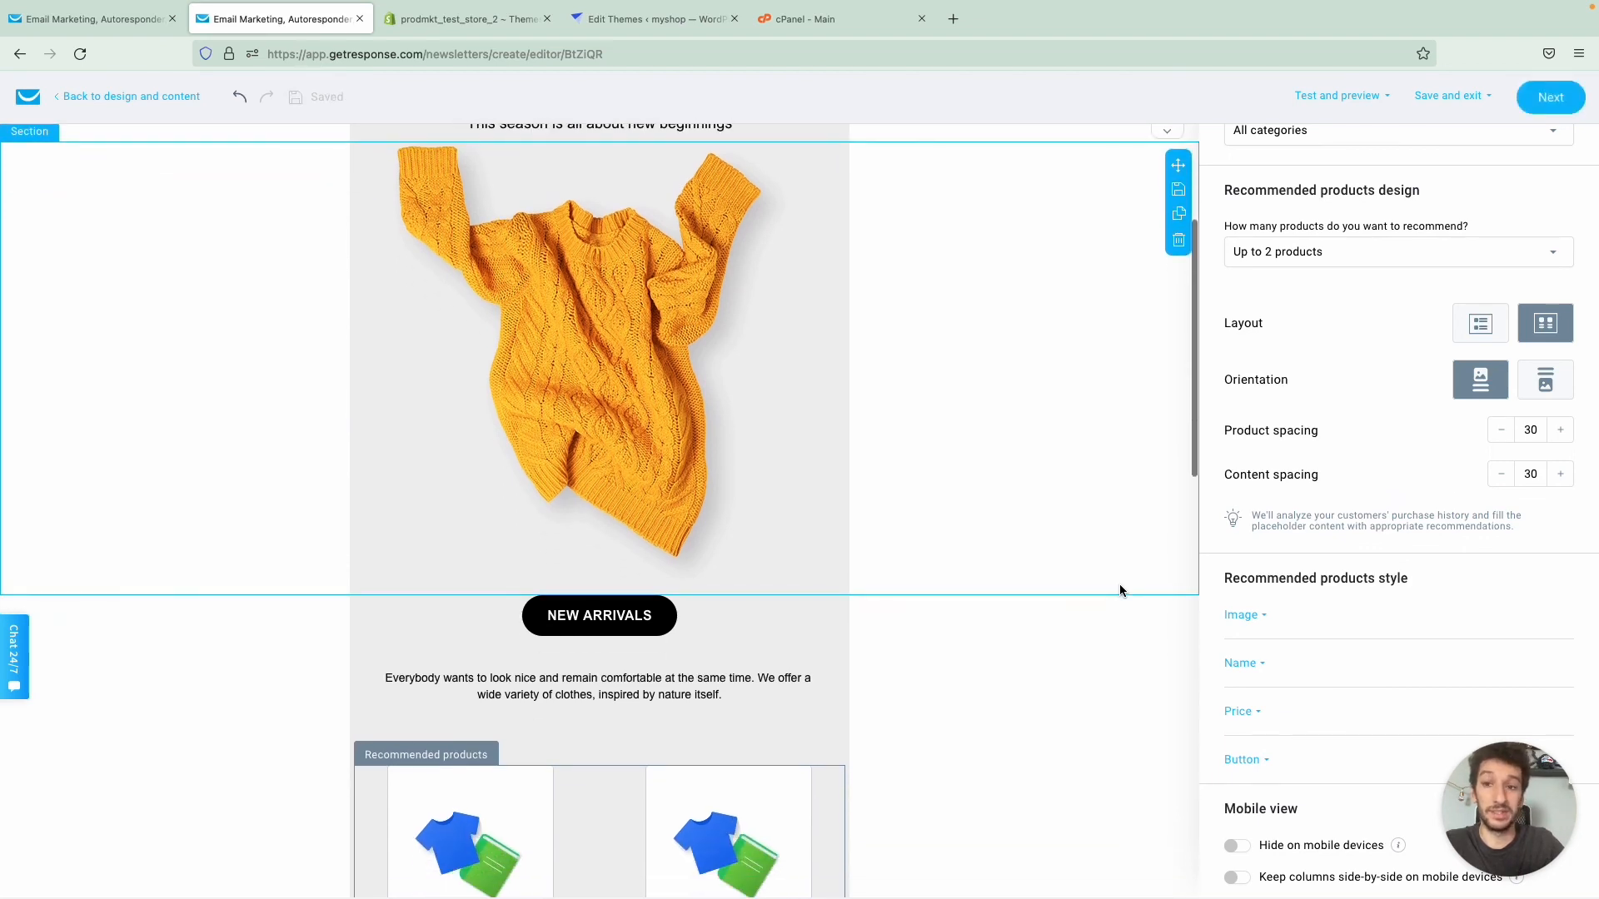
- Open the Web push notifications sites list and view the notification prompt on the myshop test website
{"action": "key", "text": "ctrl+shift+Tab"}
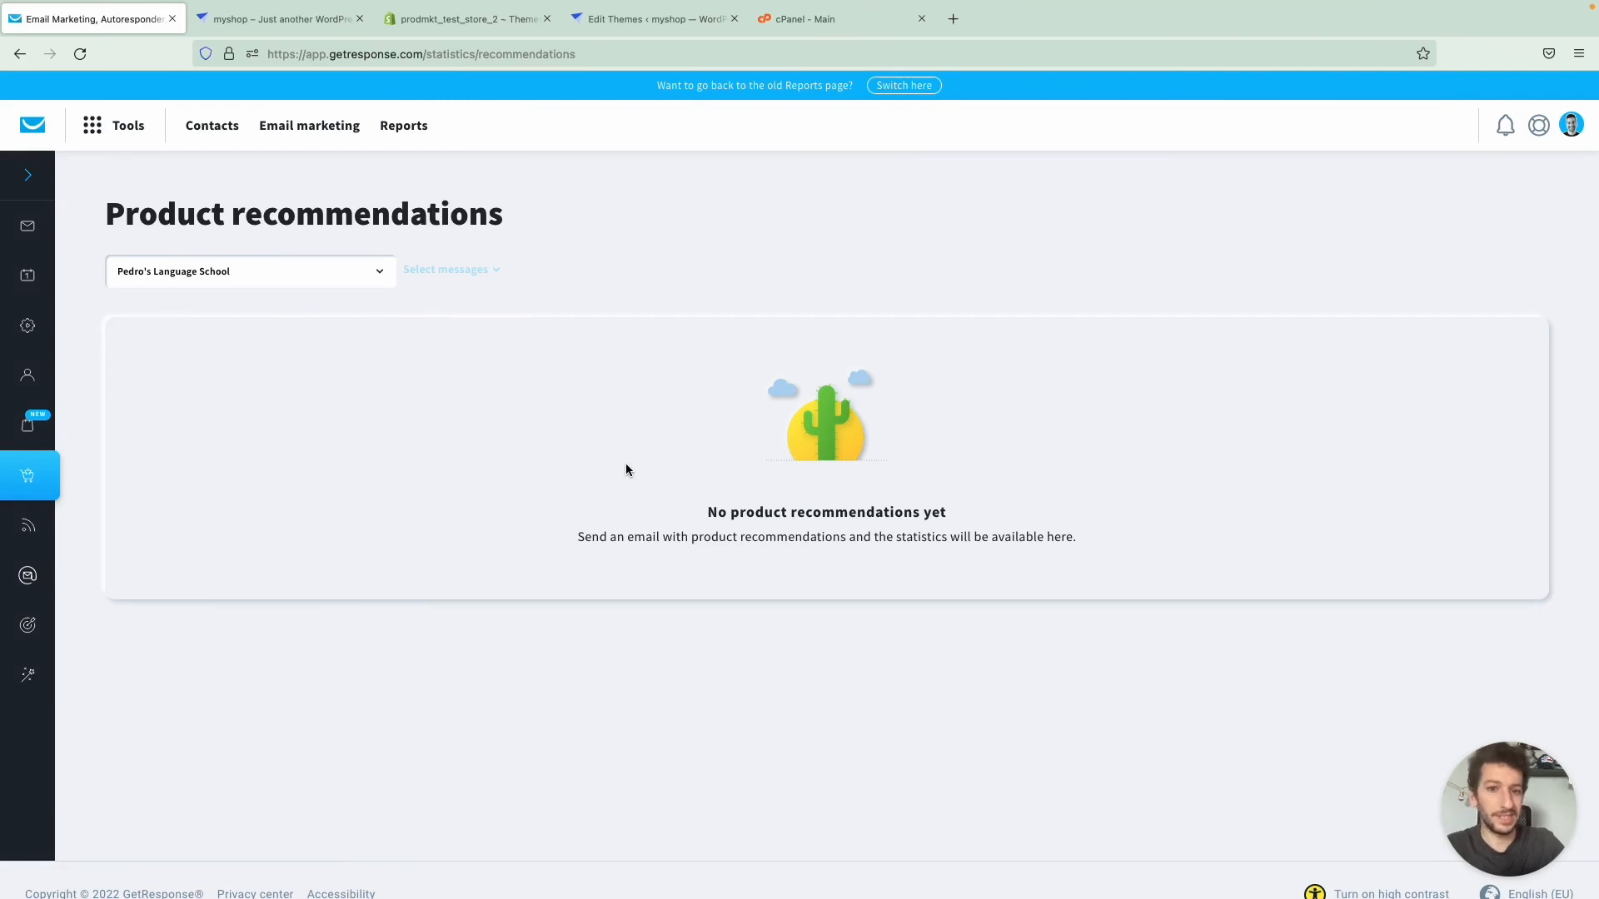
{"action": "left_click", "coordinate": [31, 125]}
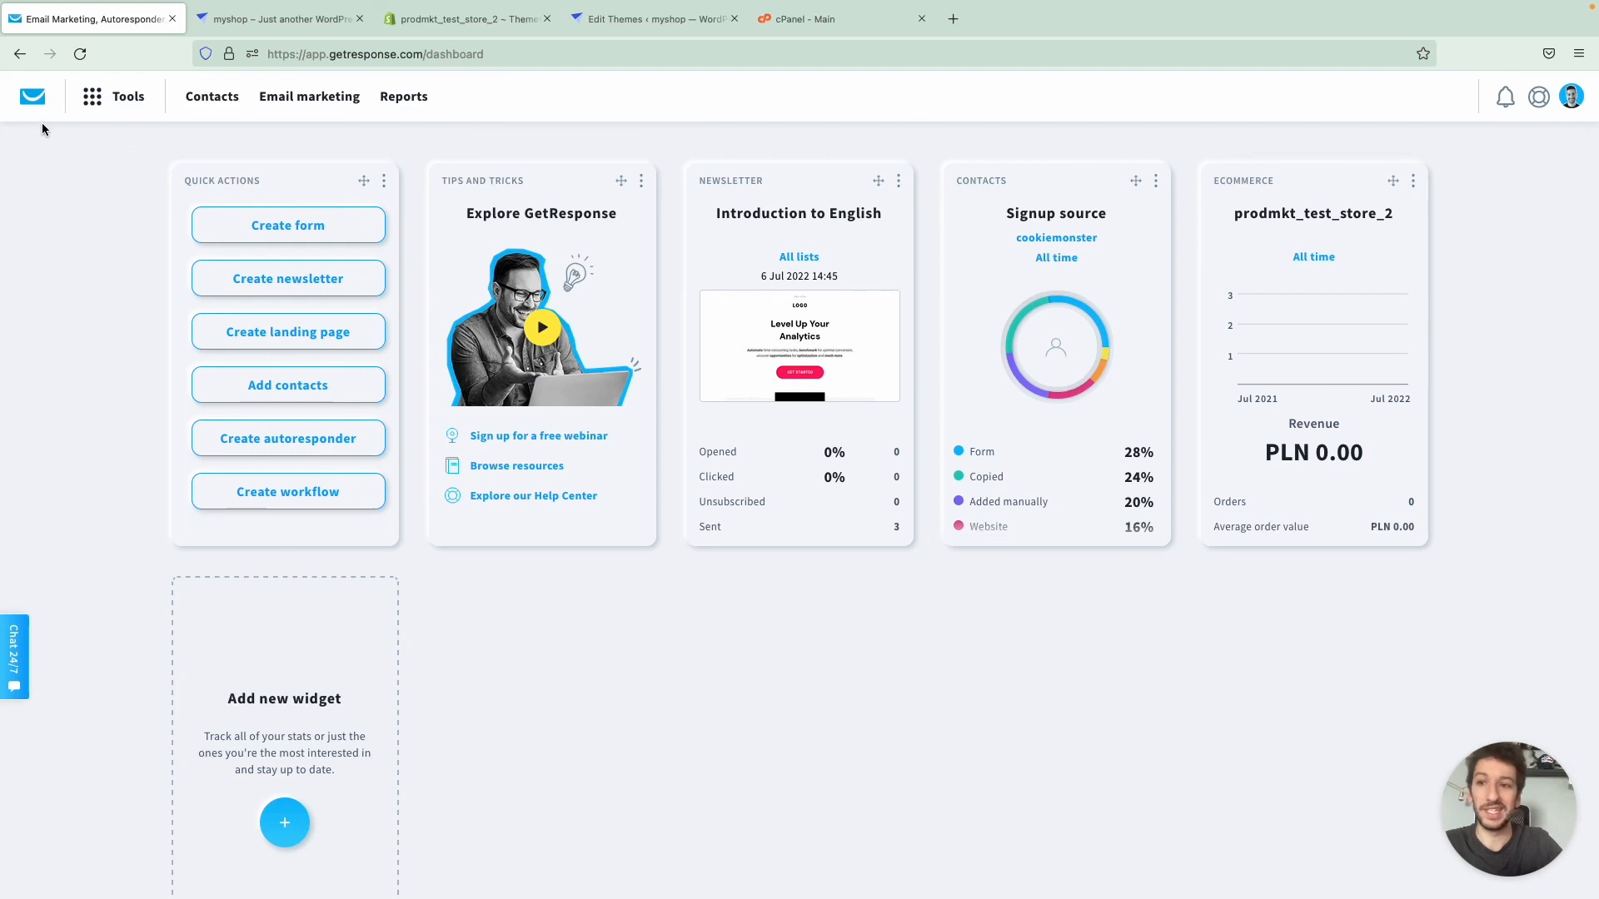
{"action": "left_click", "coordinate": [88, 107]}
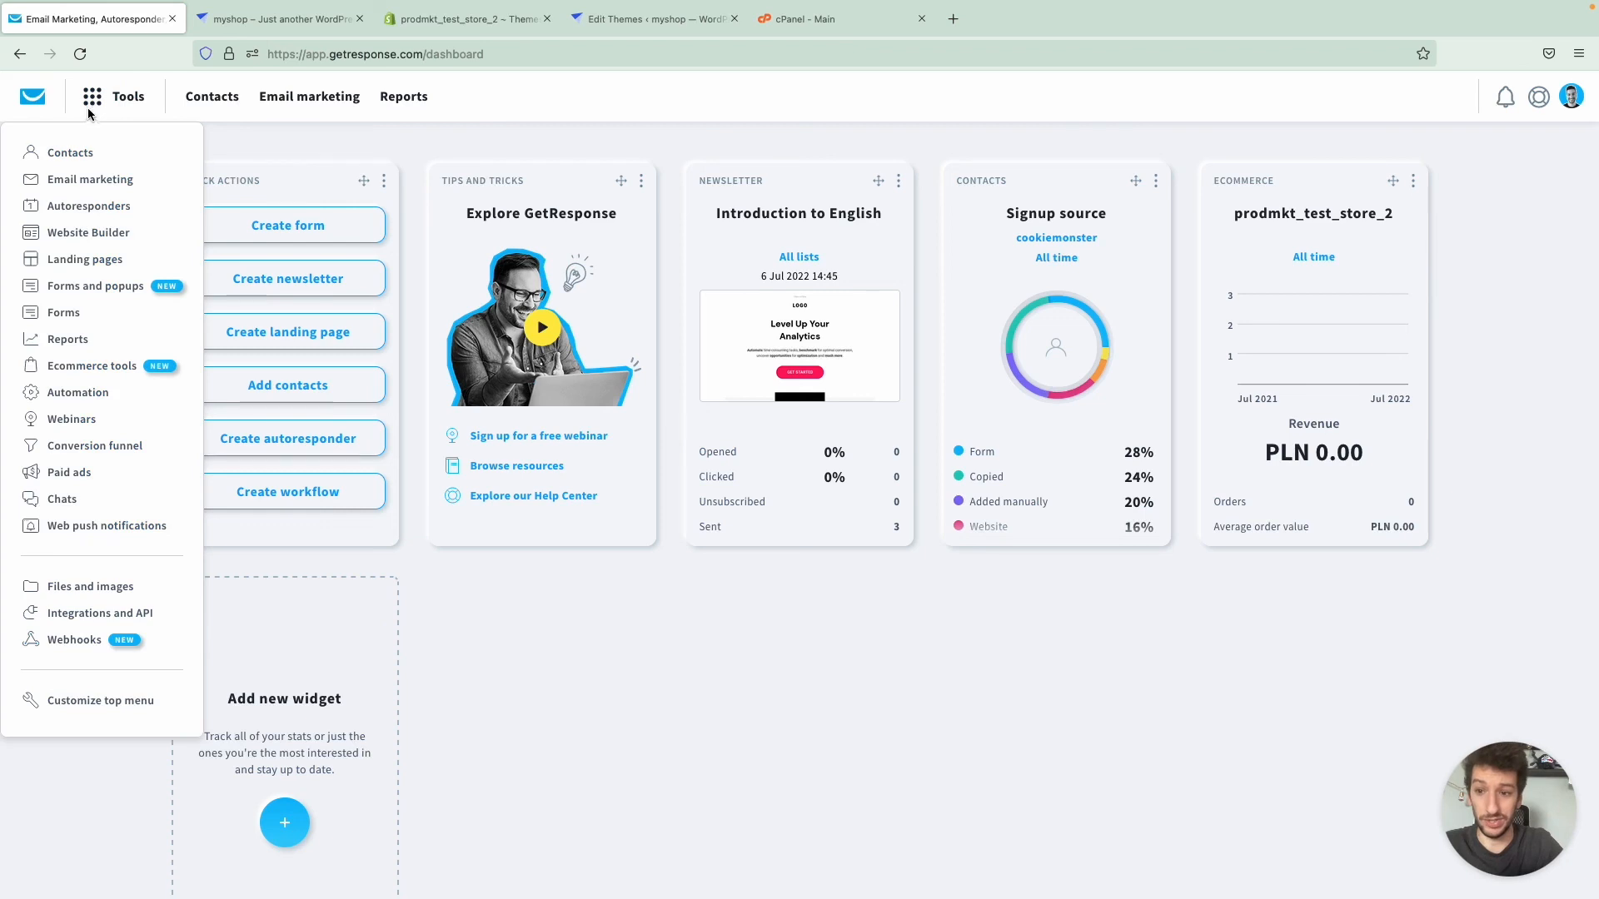
{"action": "left_click", "coordinate": [101, 523]}
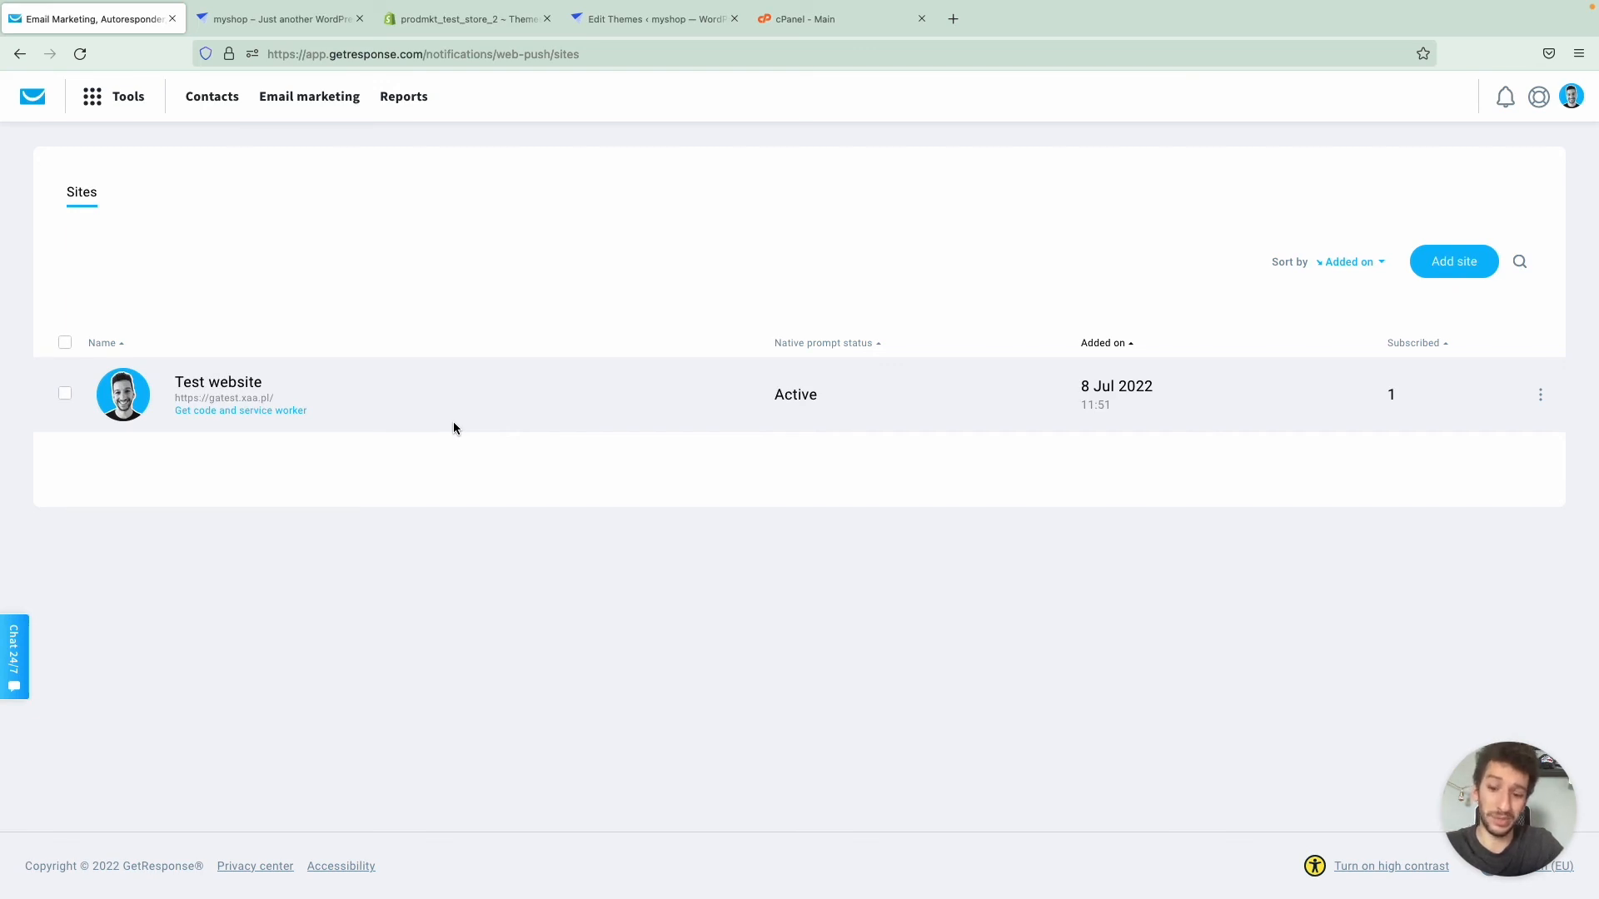
{"action": "key", "text": "ctrl+Tab"}
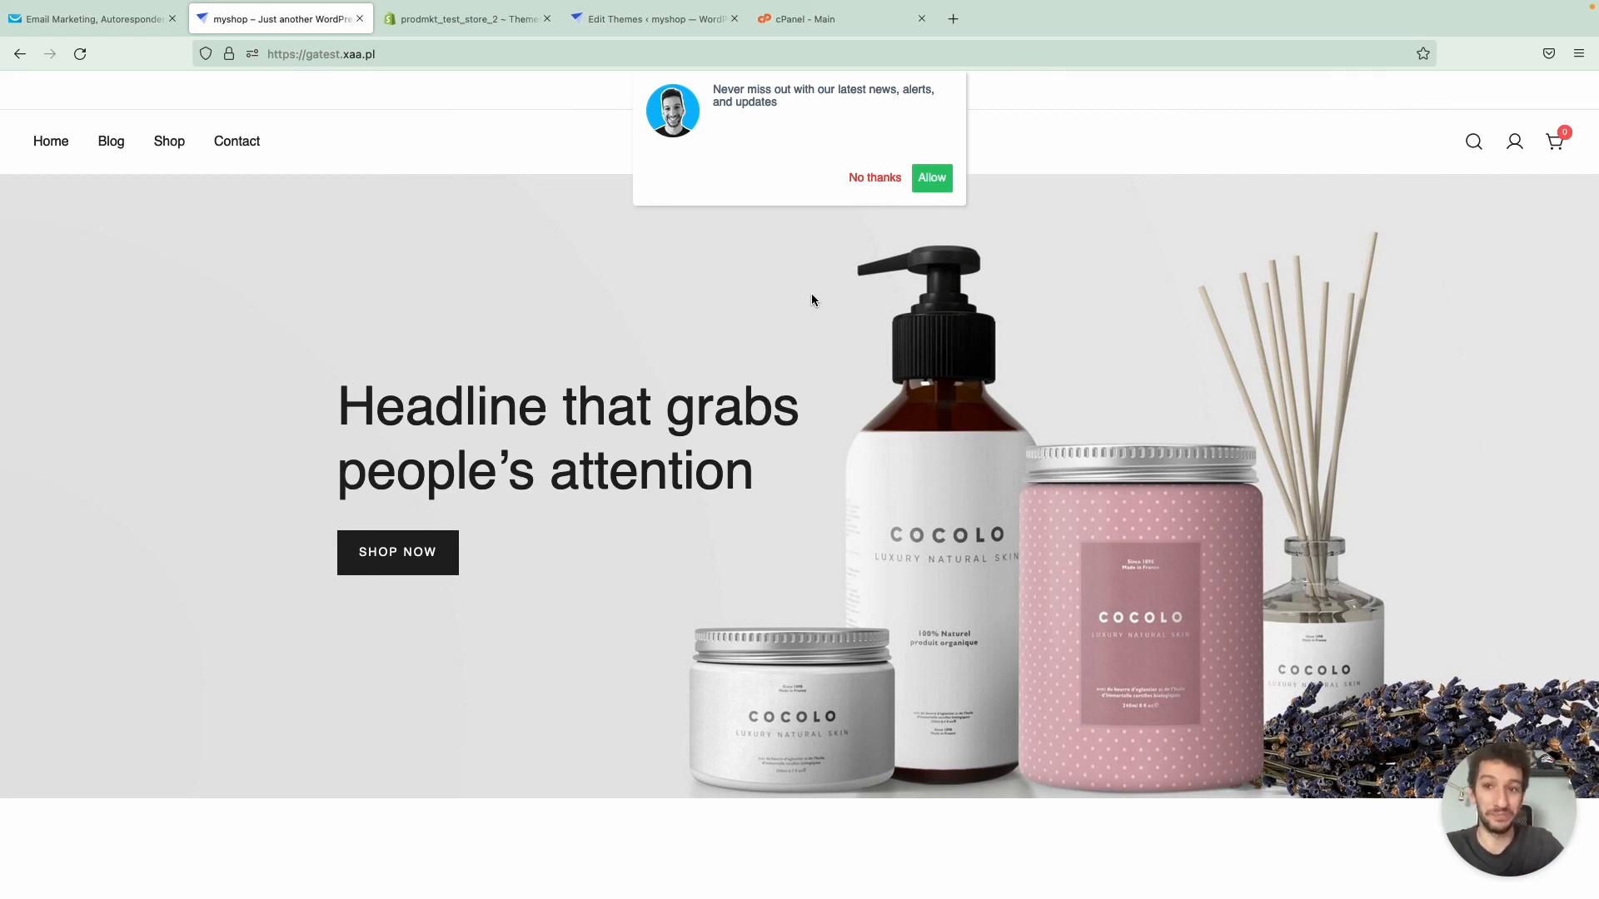
{"action": "key", "text": "ctrl+shift+Tab"}
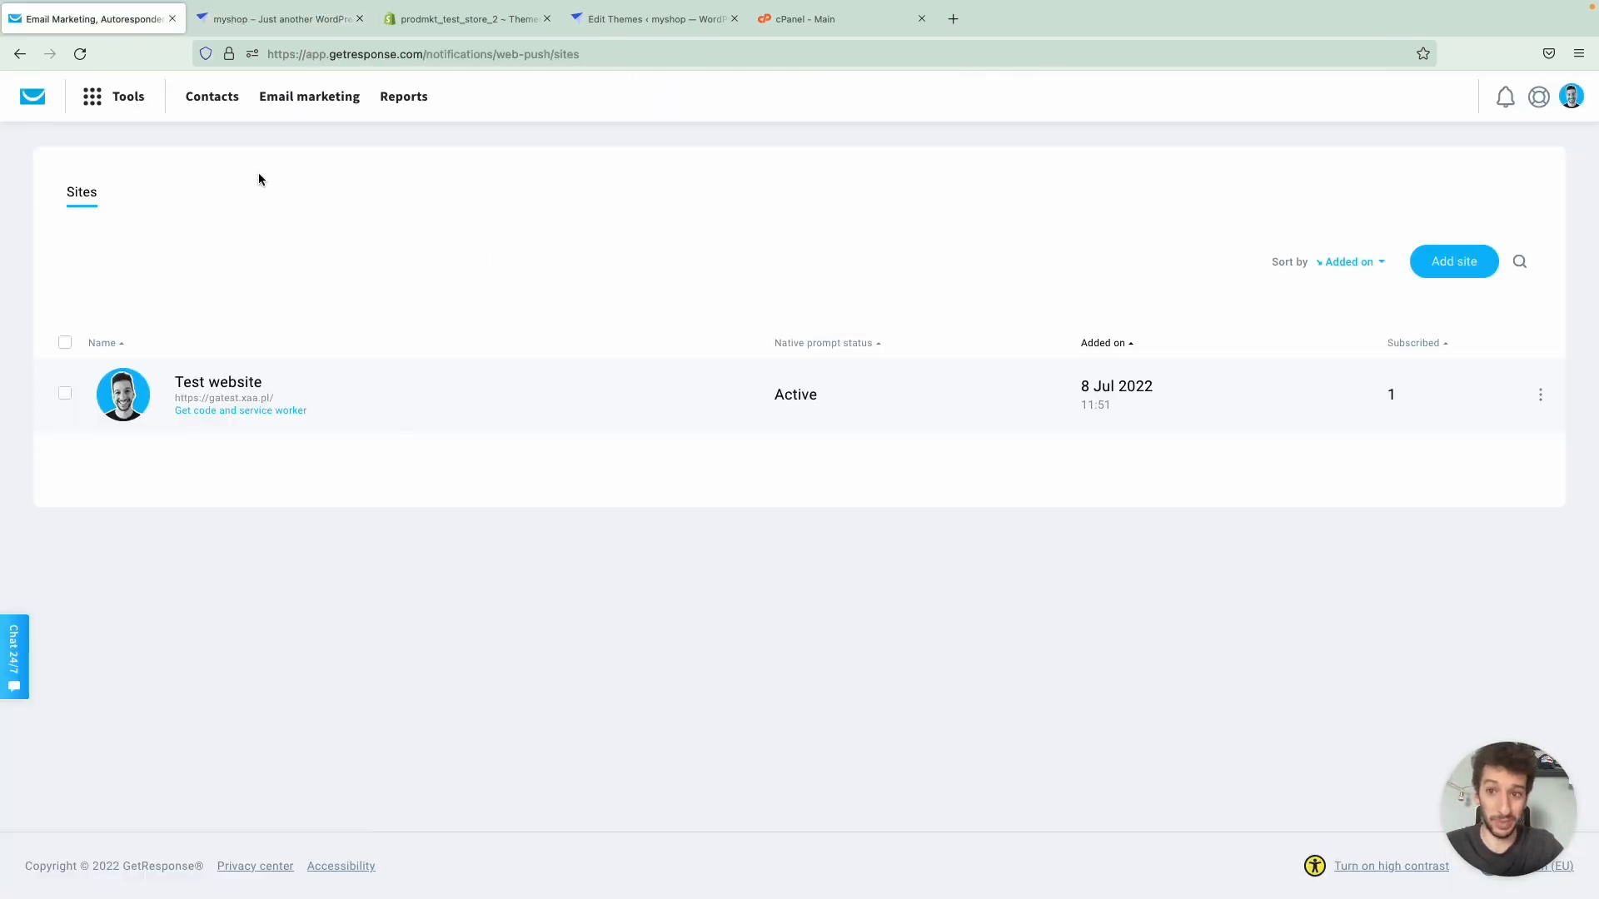
- Review the Chats availability and chat window appearance settings, and copy the code for installing Chats on a website
{"action": "left_click", "coordinate": [128, 96]}
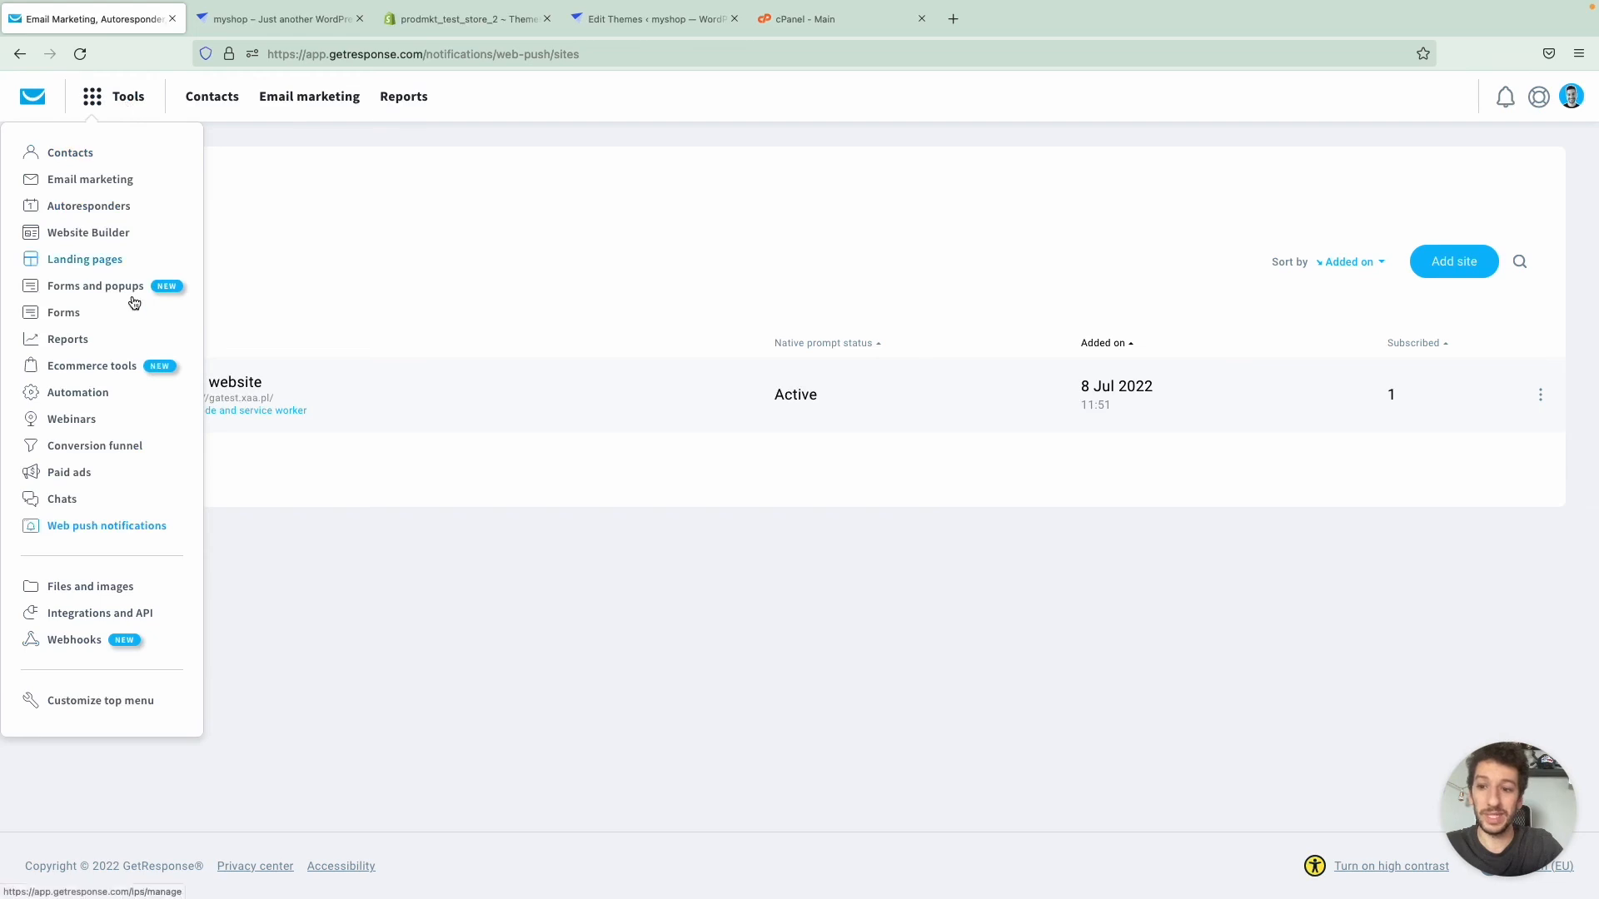
{"action": "left_click", "coordinate": [86, 499]}
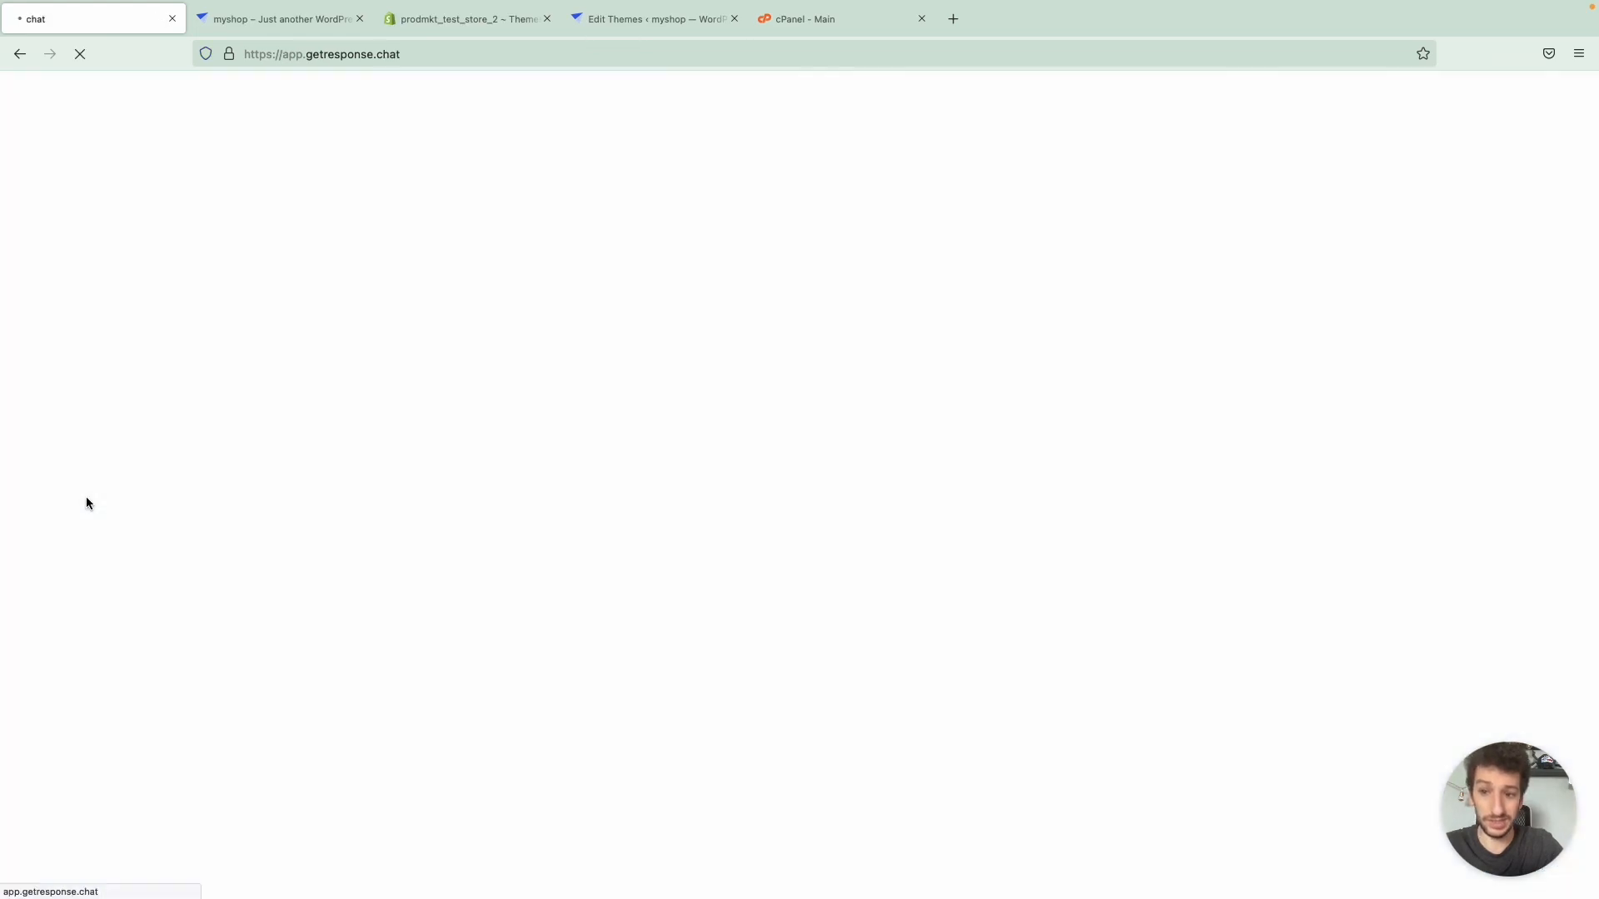
{"action": "left_click", "coordinate": [578, 230]}
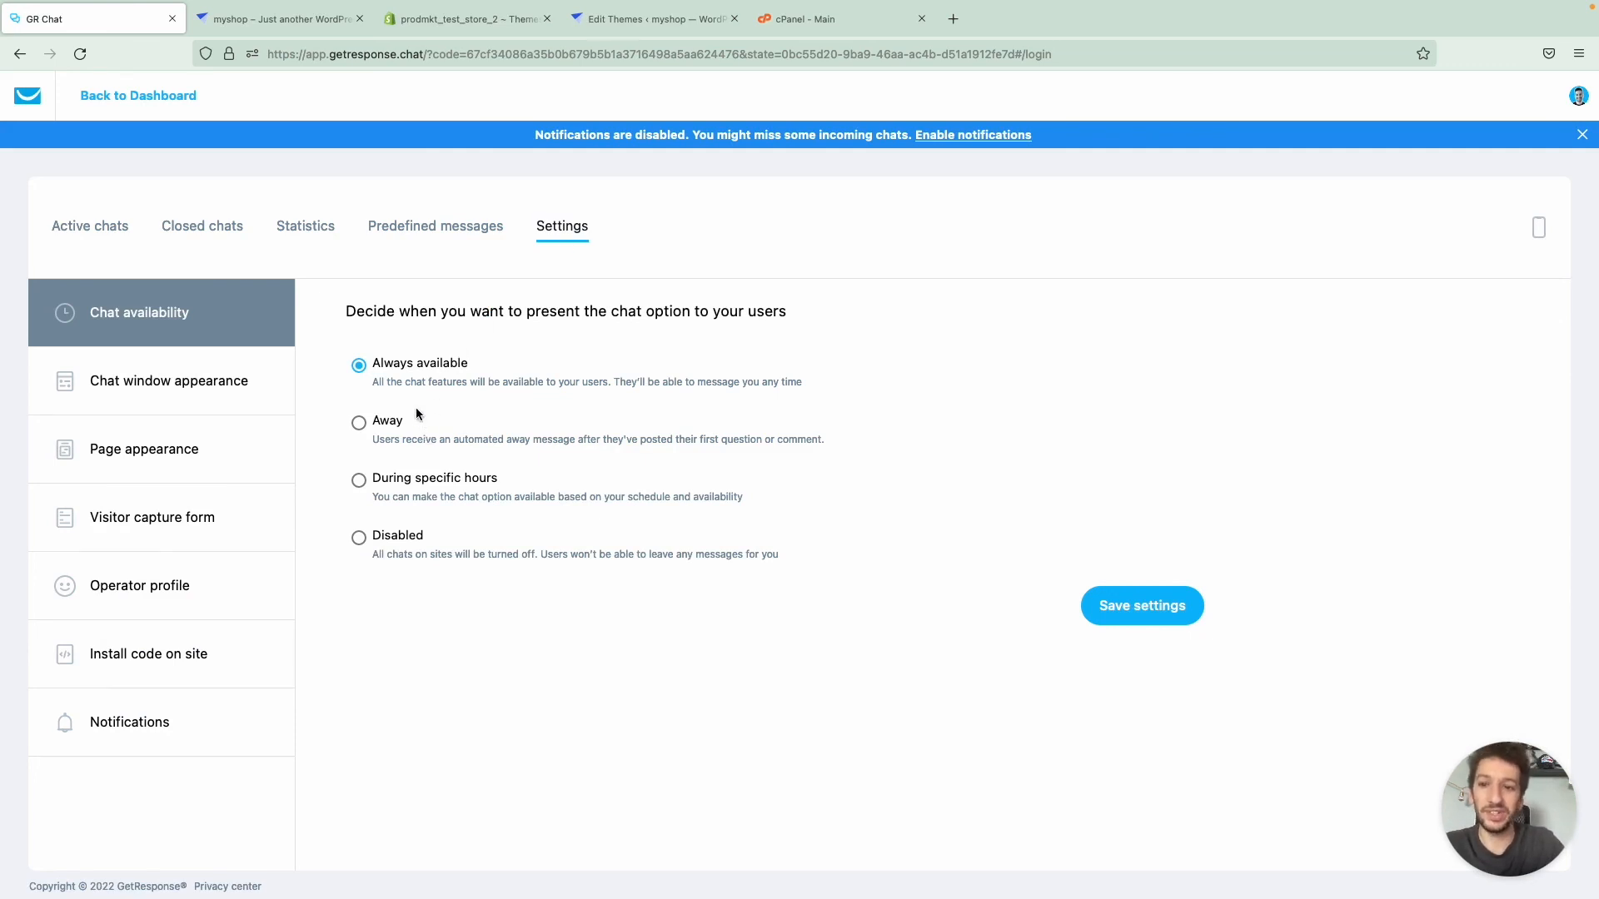
{"action": "left_click", "coordinate": [190, 414]}
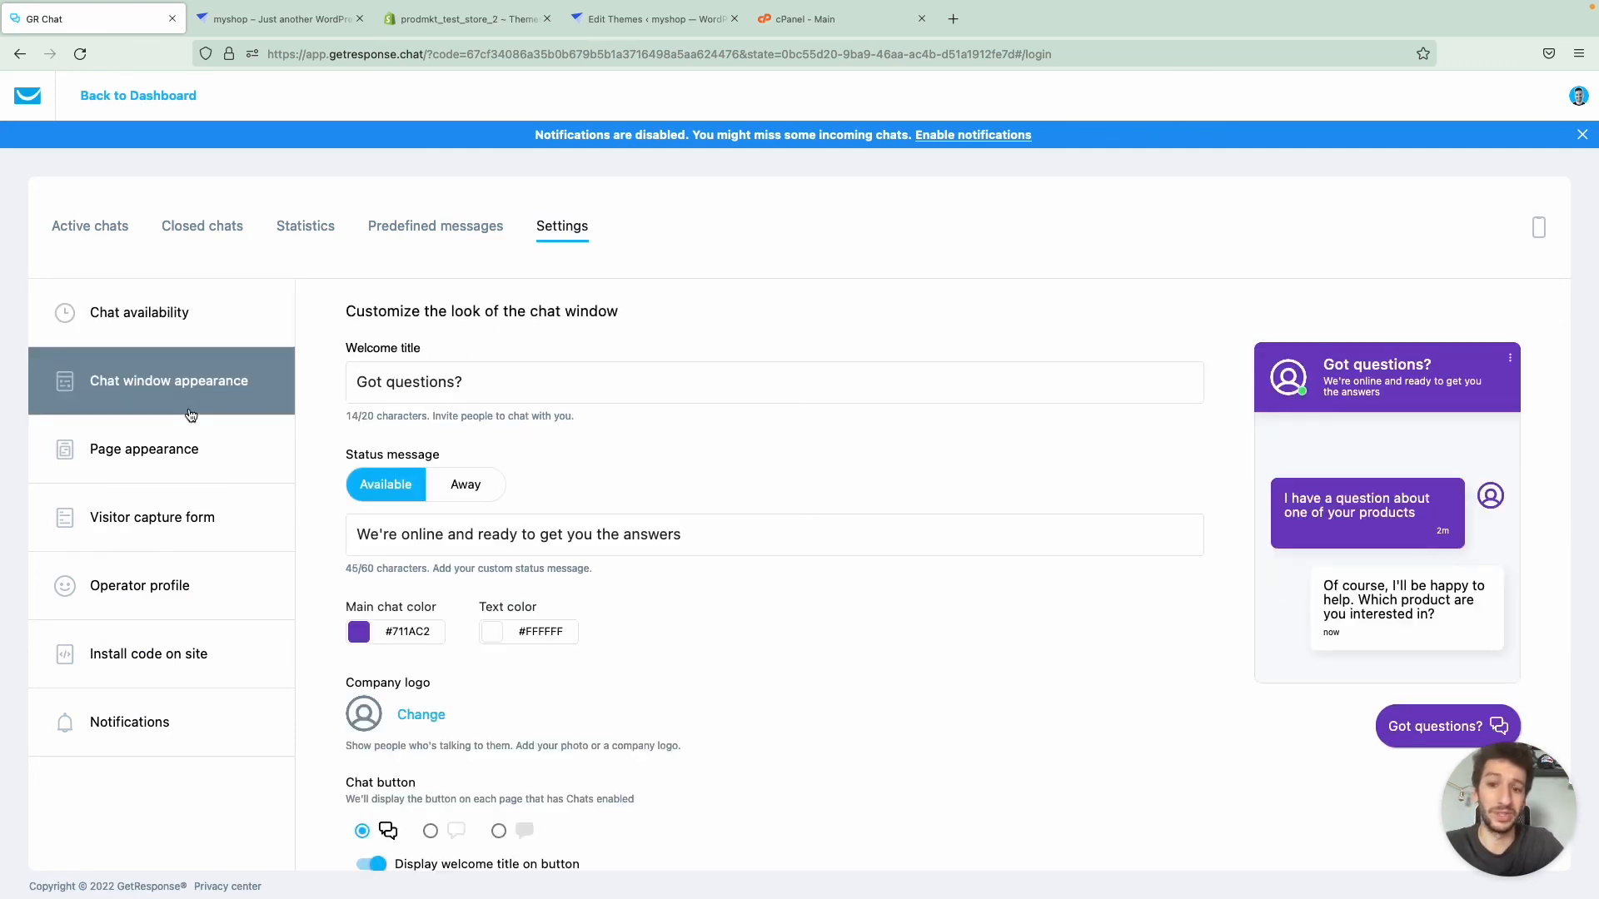
{"action": "scroll", "coordinate": [364, 421], "scroll_direction": "down", "scroll_amount": 2}
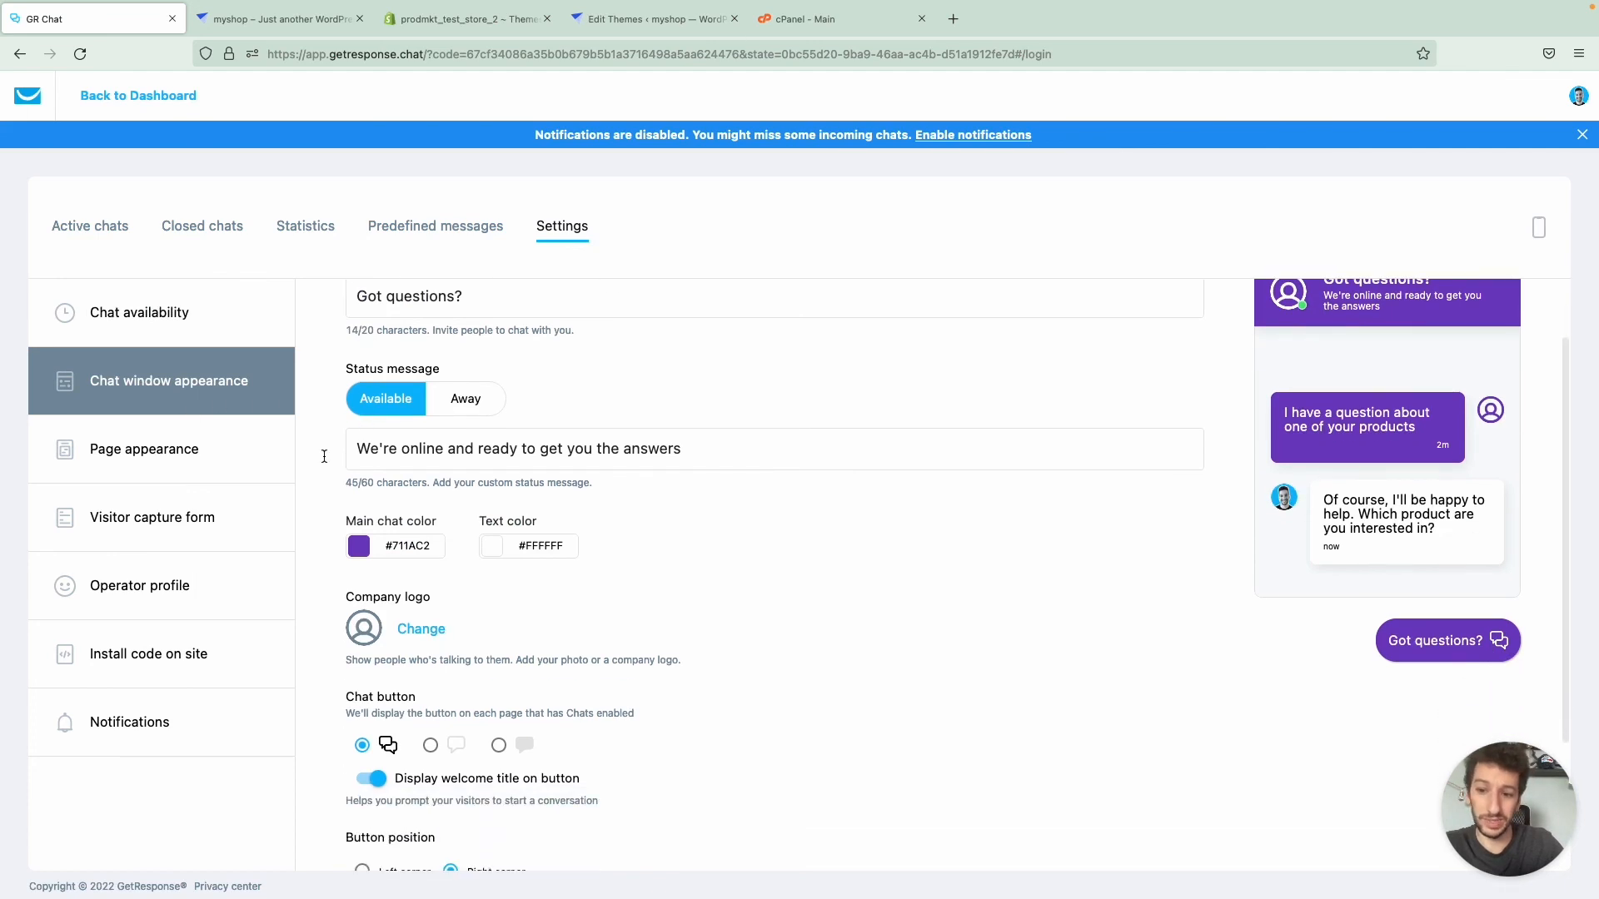
{"action": "left_click", "coordinate": [140, 656]}
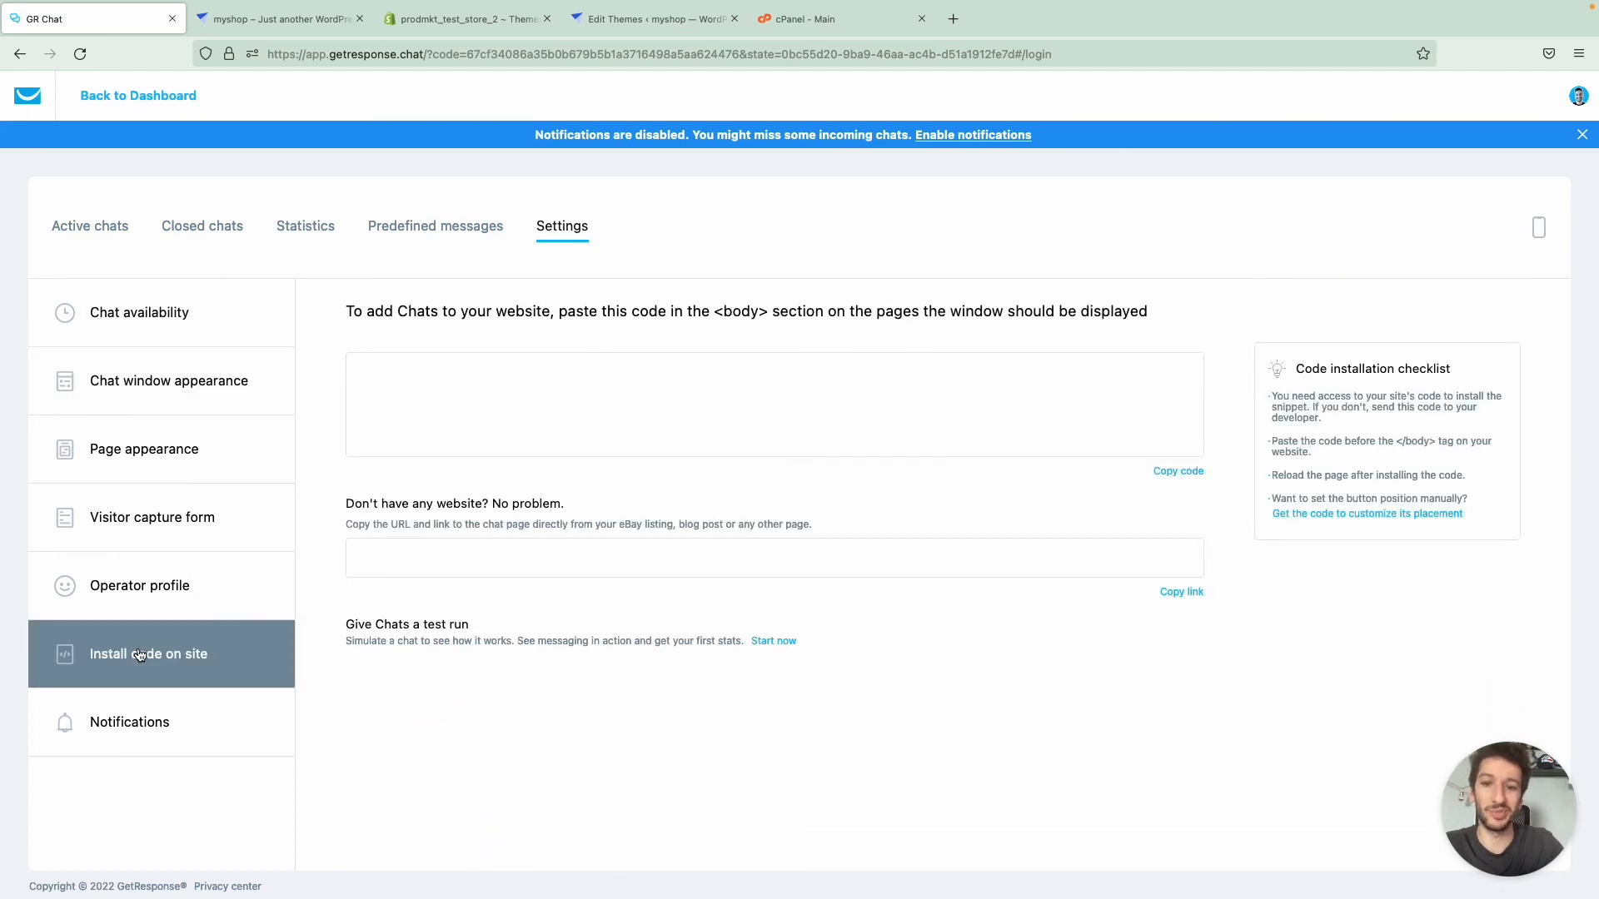
{"action": "left_click", "coordinate": [1170, 485]}
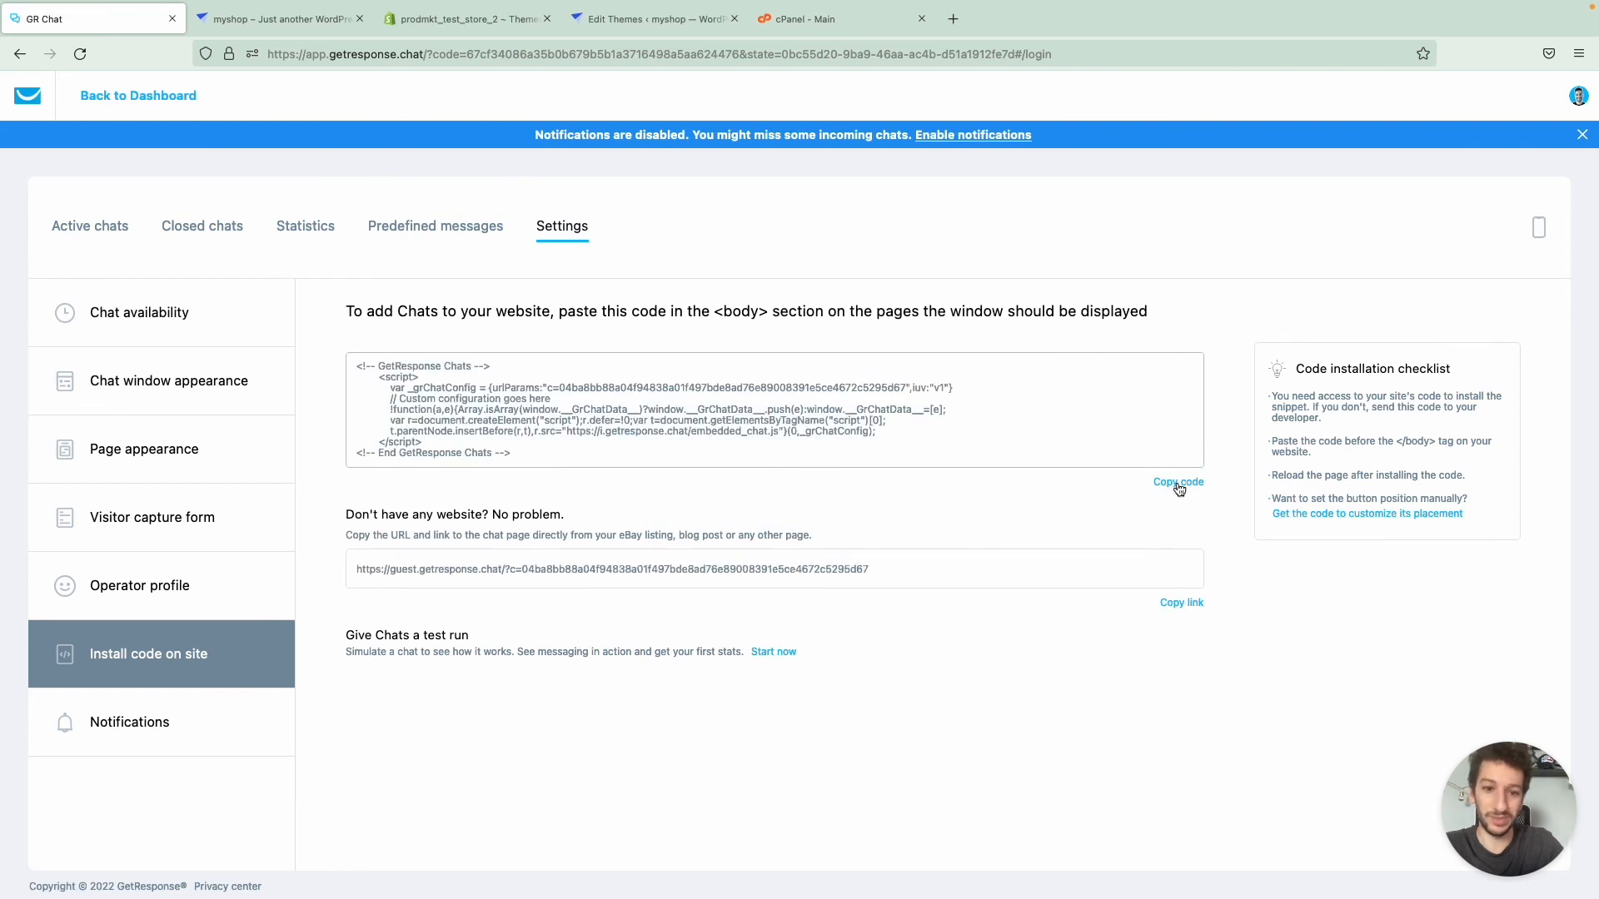
- Switch to the Shopify admin, open the Sense theme's code editor, and look through theme.liquid
{"action": "key", "text": "ctrl+Tab"}
{"action": "key", "text": "ctrl+Tab"}
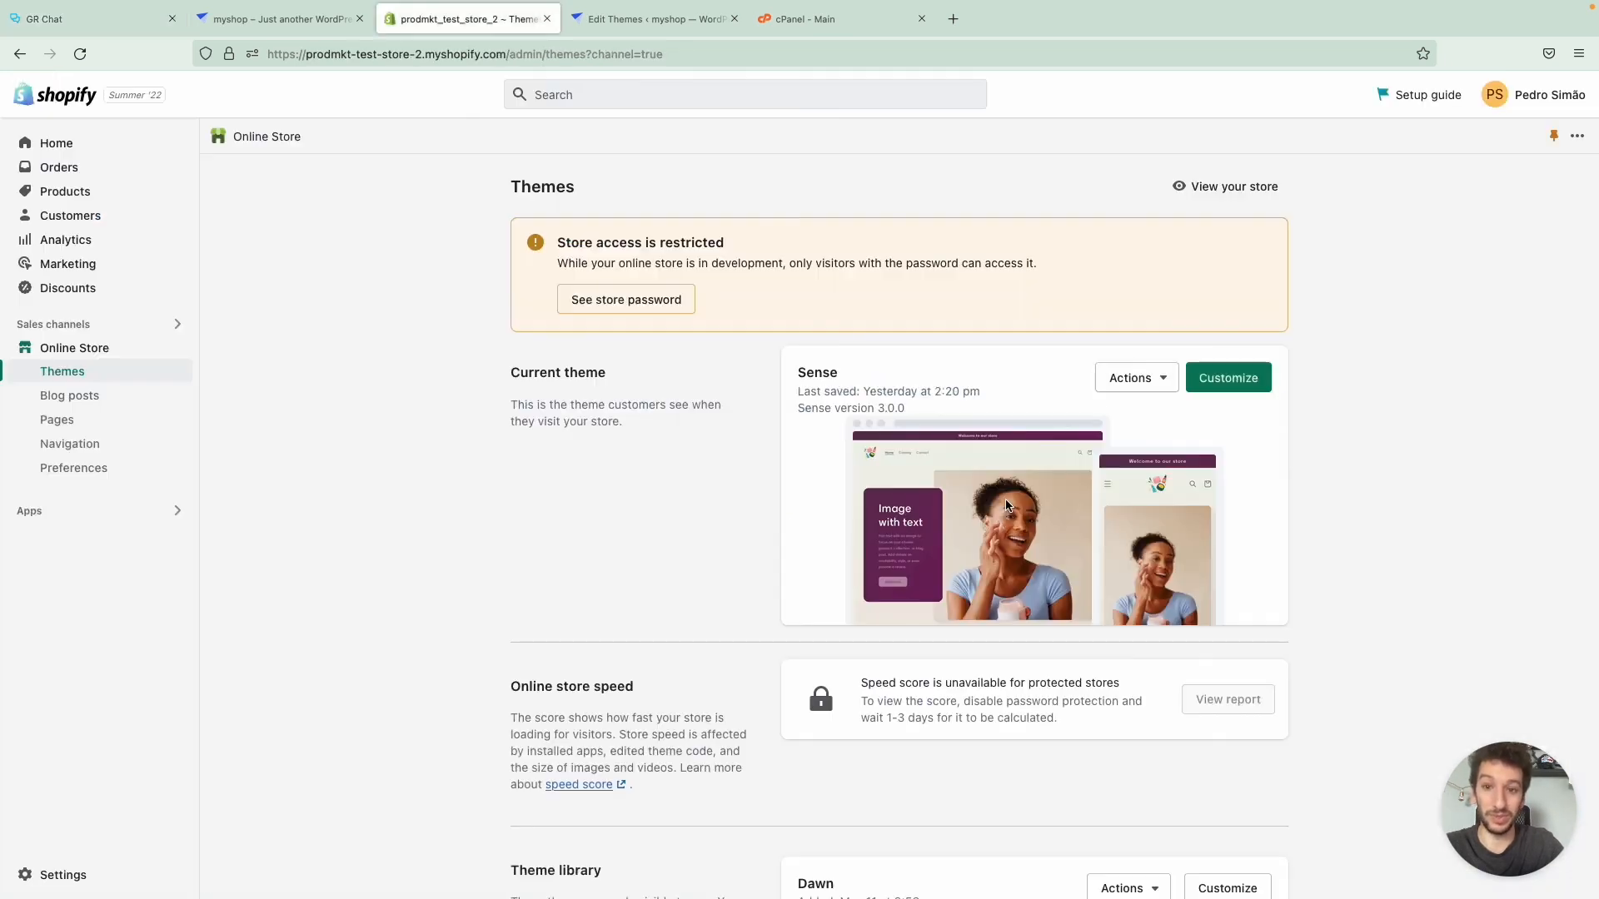
{"action": "left_click", "coordinate": [1239, 381]}
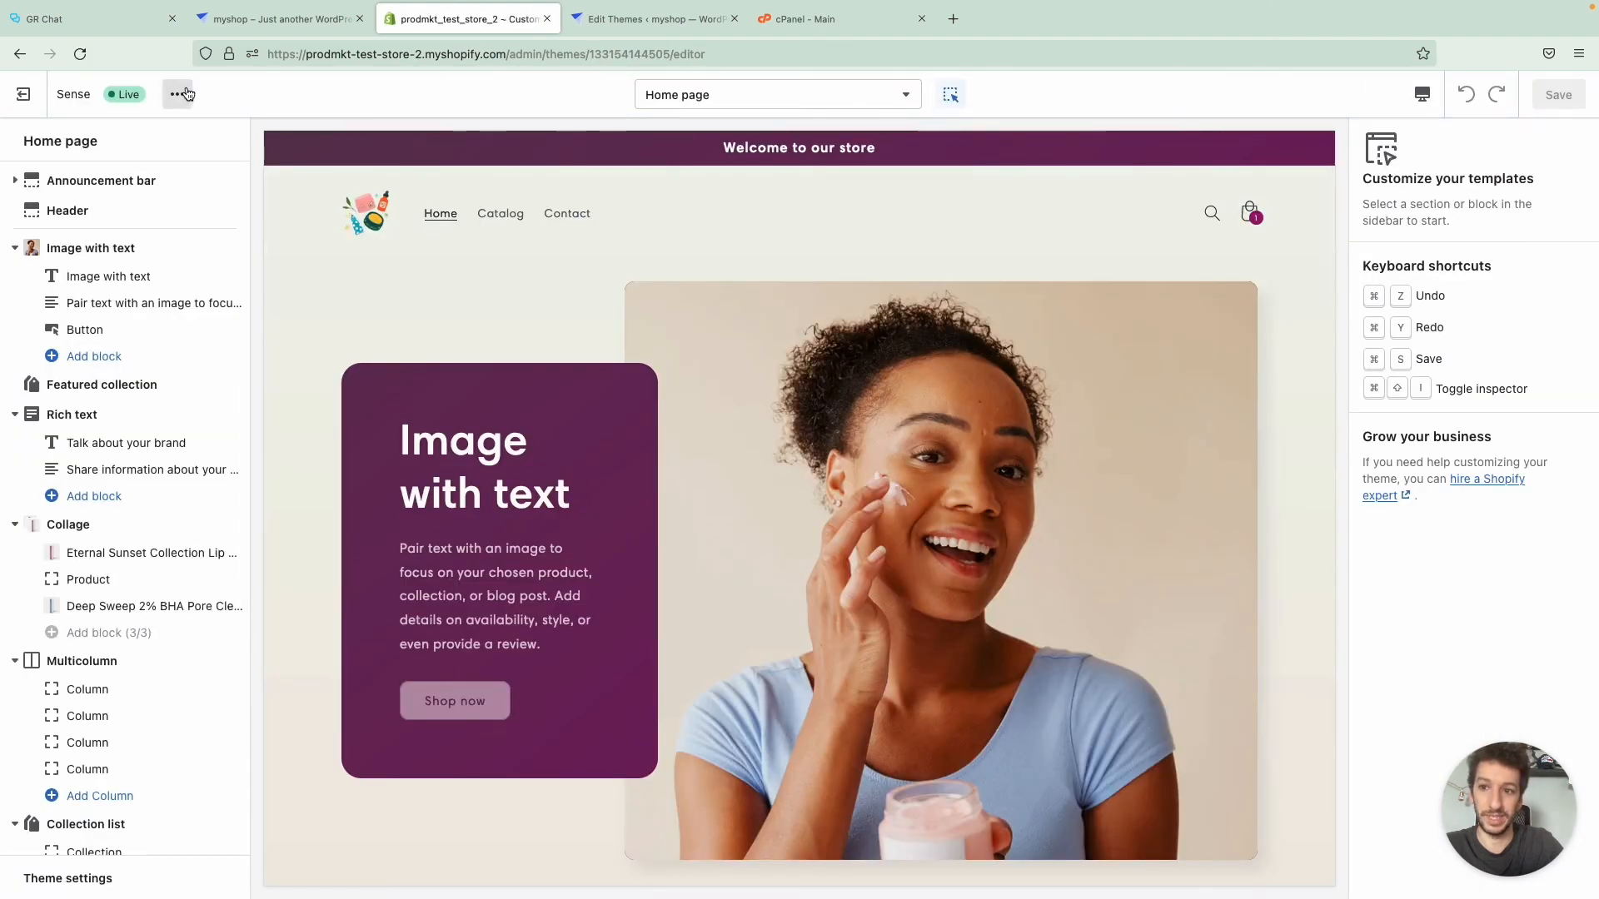
{"action": "left_click", "coordinate": [184, 94]}
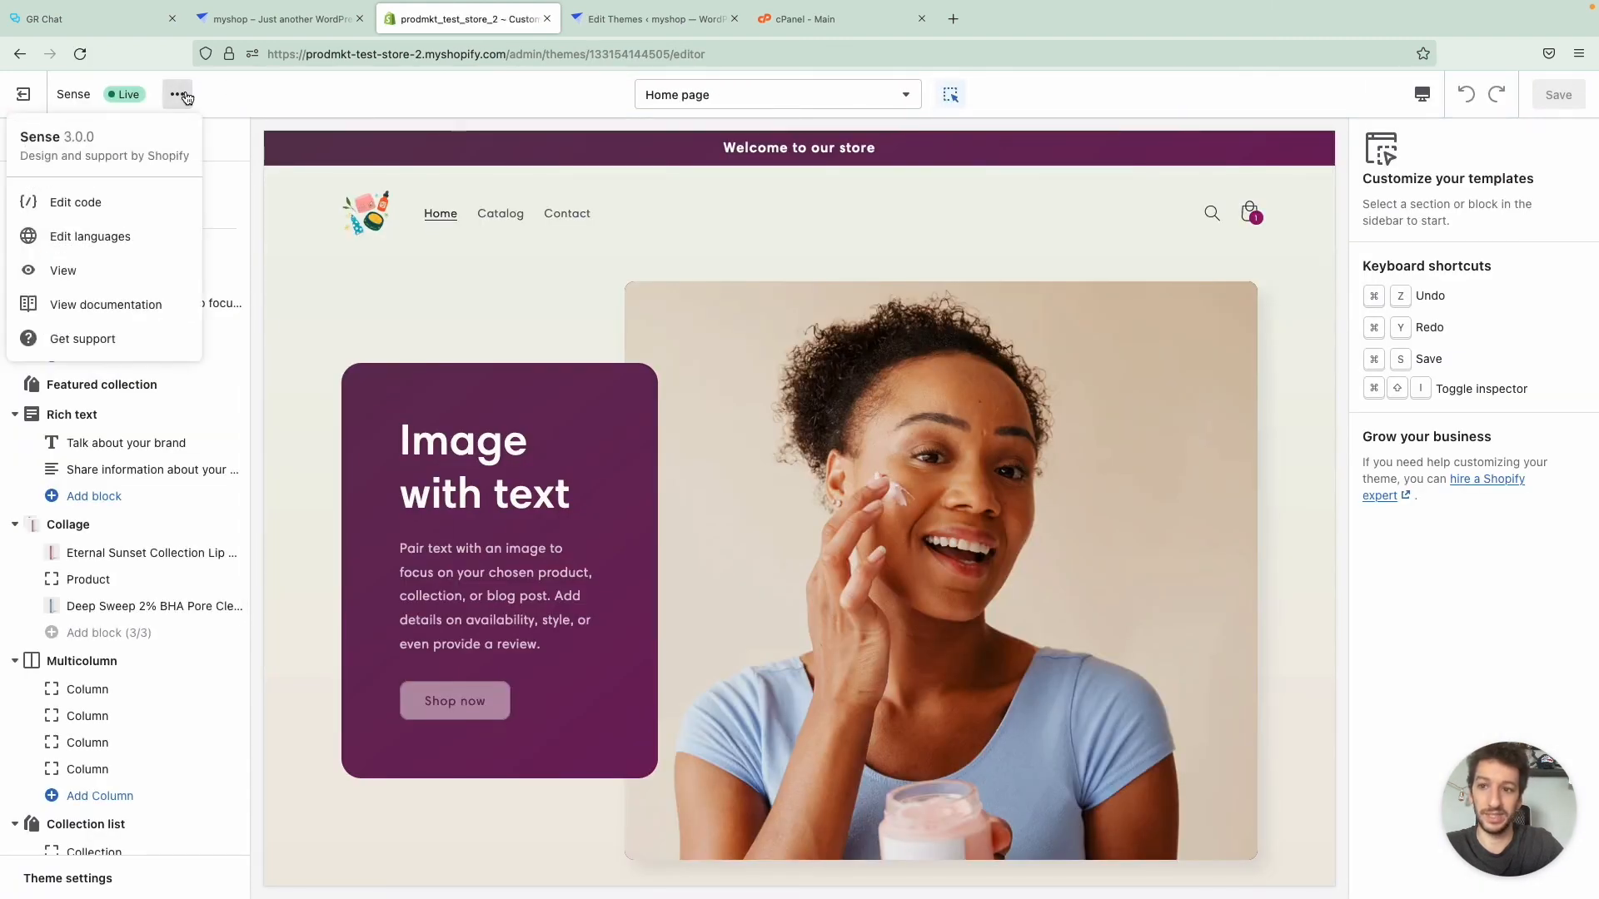
{"action": "left_click", "coordinate": [121, 206]}
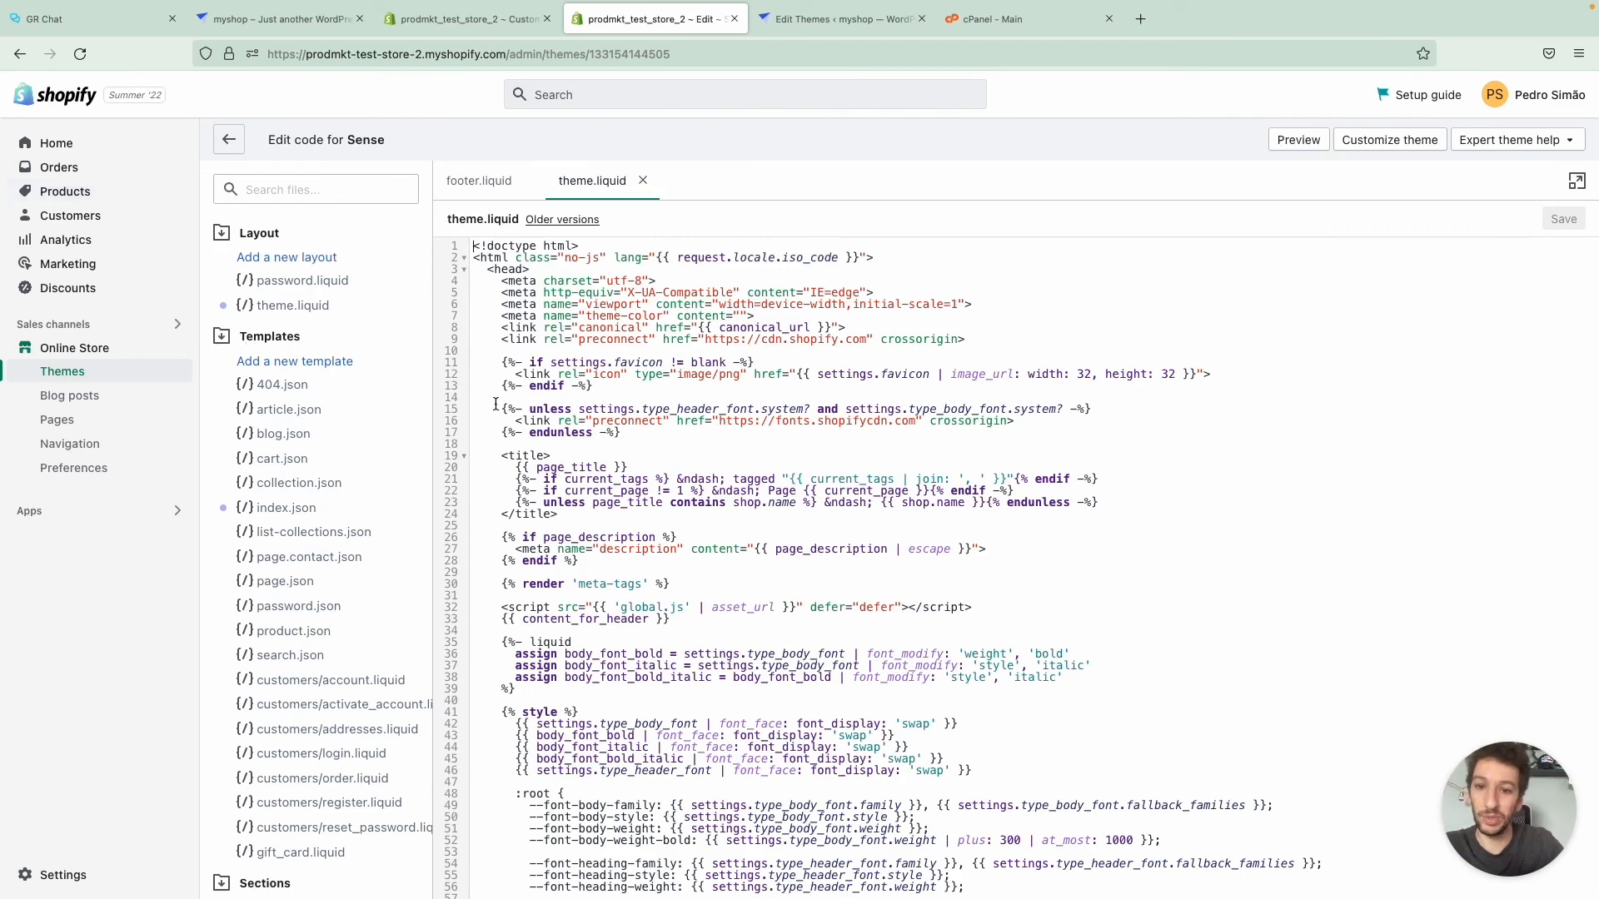
{"action": "scroll", "coordinate": [576, 476], "scroll_direction": "down", "scroll_amount": 1}
{"action": "scroll", "coordinate": [576, 475], "scroll_direction": "down", "scroll_amount": 5}
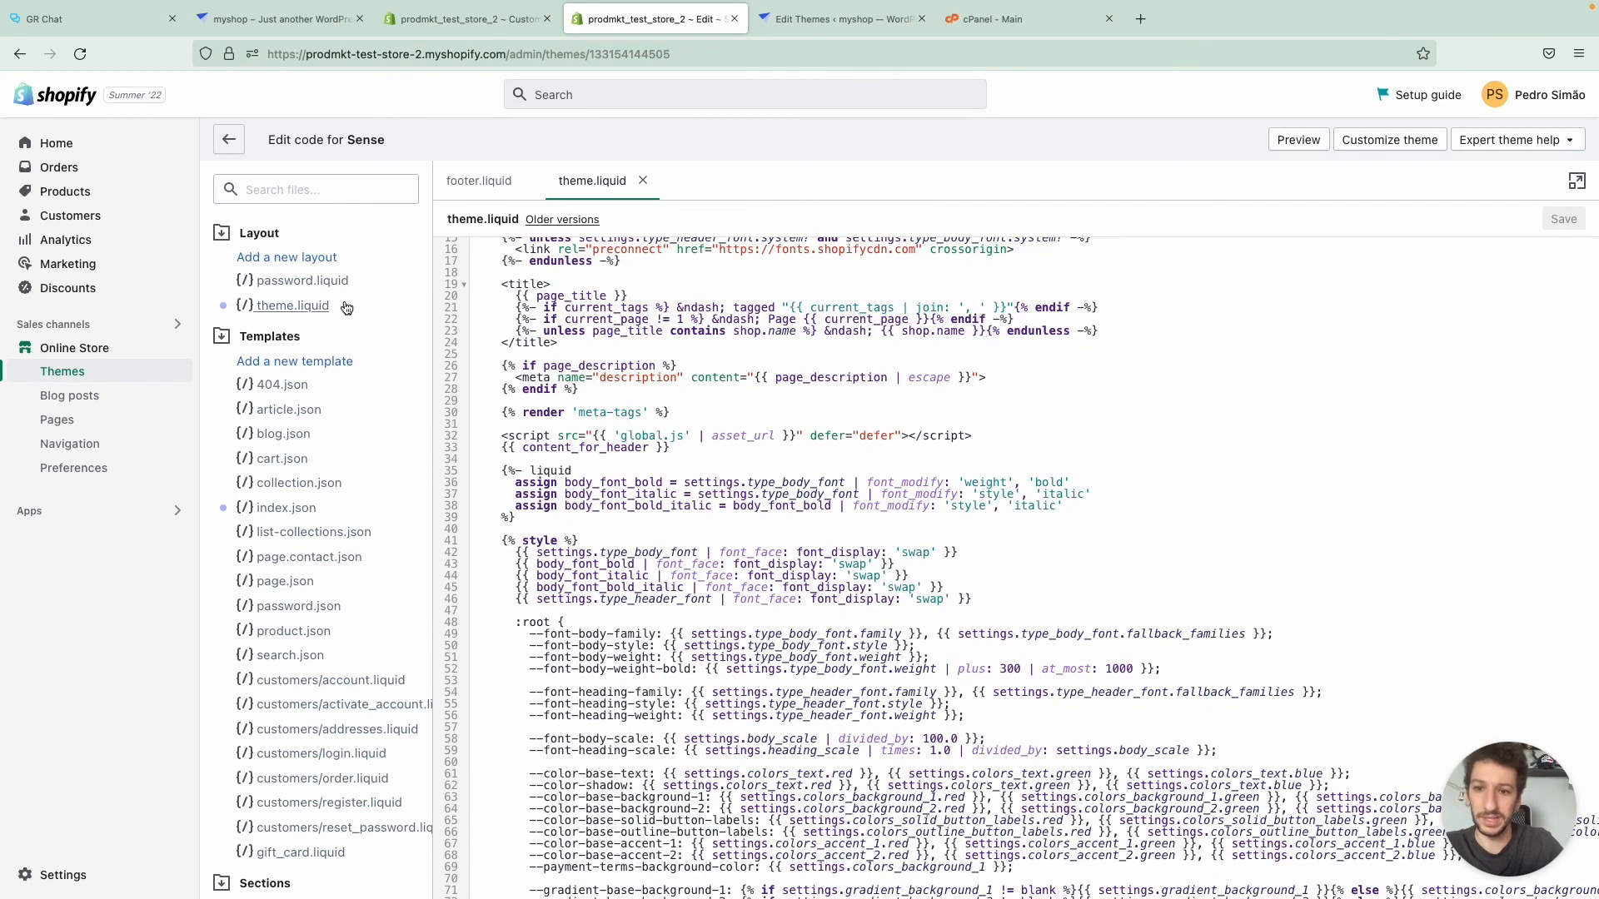
- Open theme.liquid in the Sense theme's code and search it for "<body"
{"action": "left_click", "coordinate": [293, 305]}
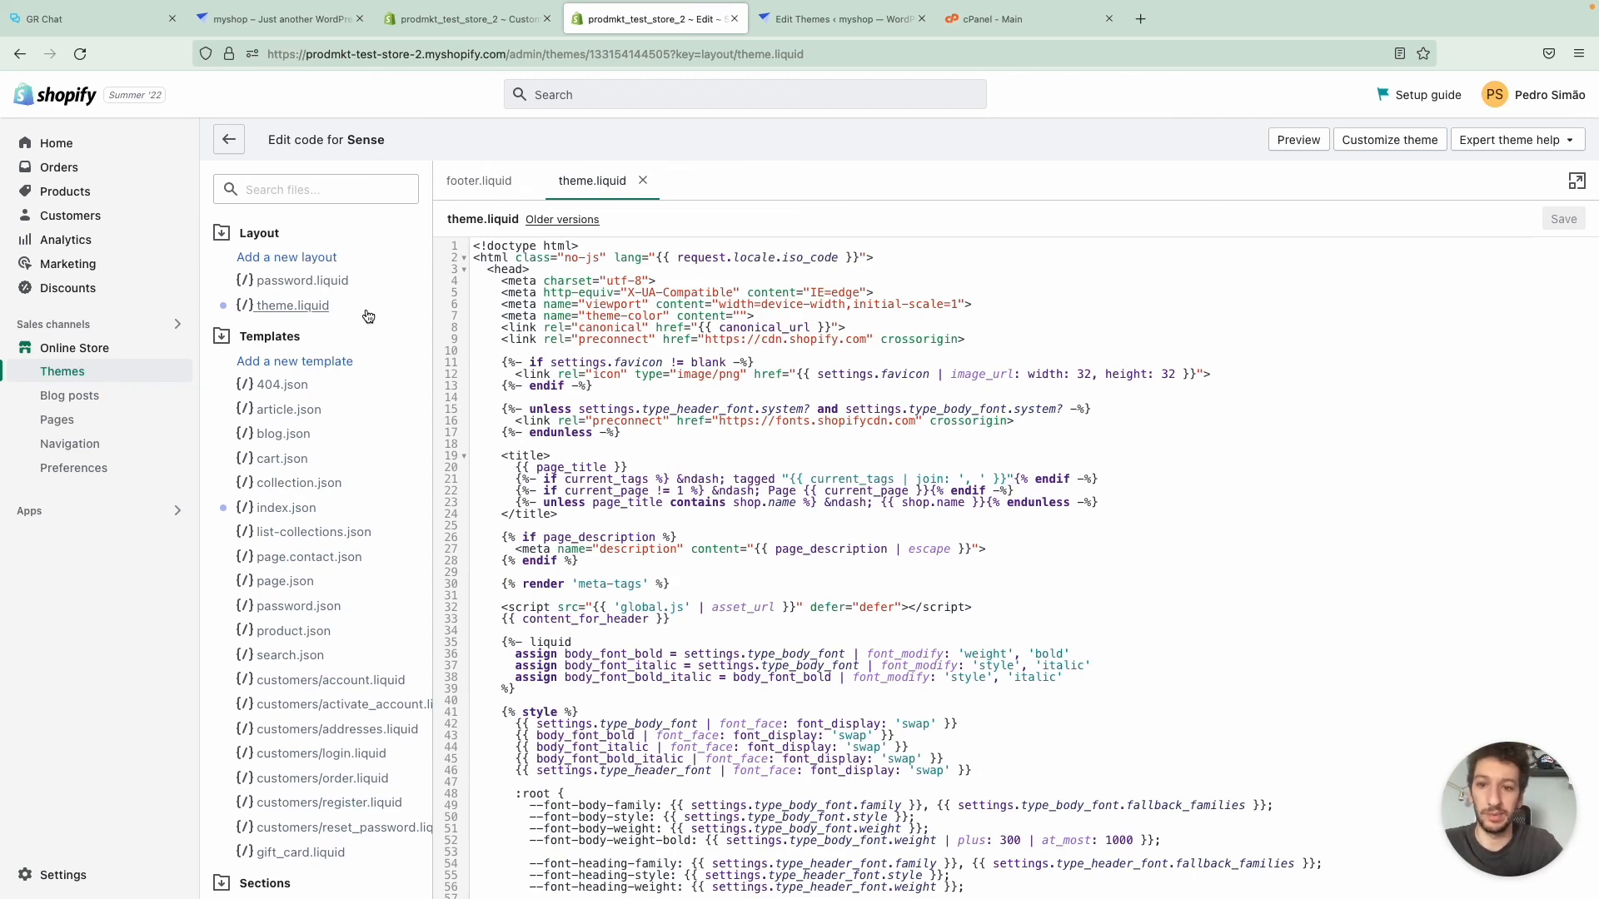
{"action": "key", "text": "ctrl+f"}
{"action": "type", "text": "<body"}
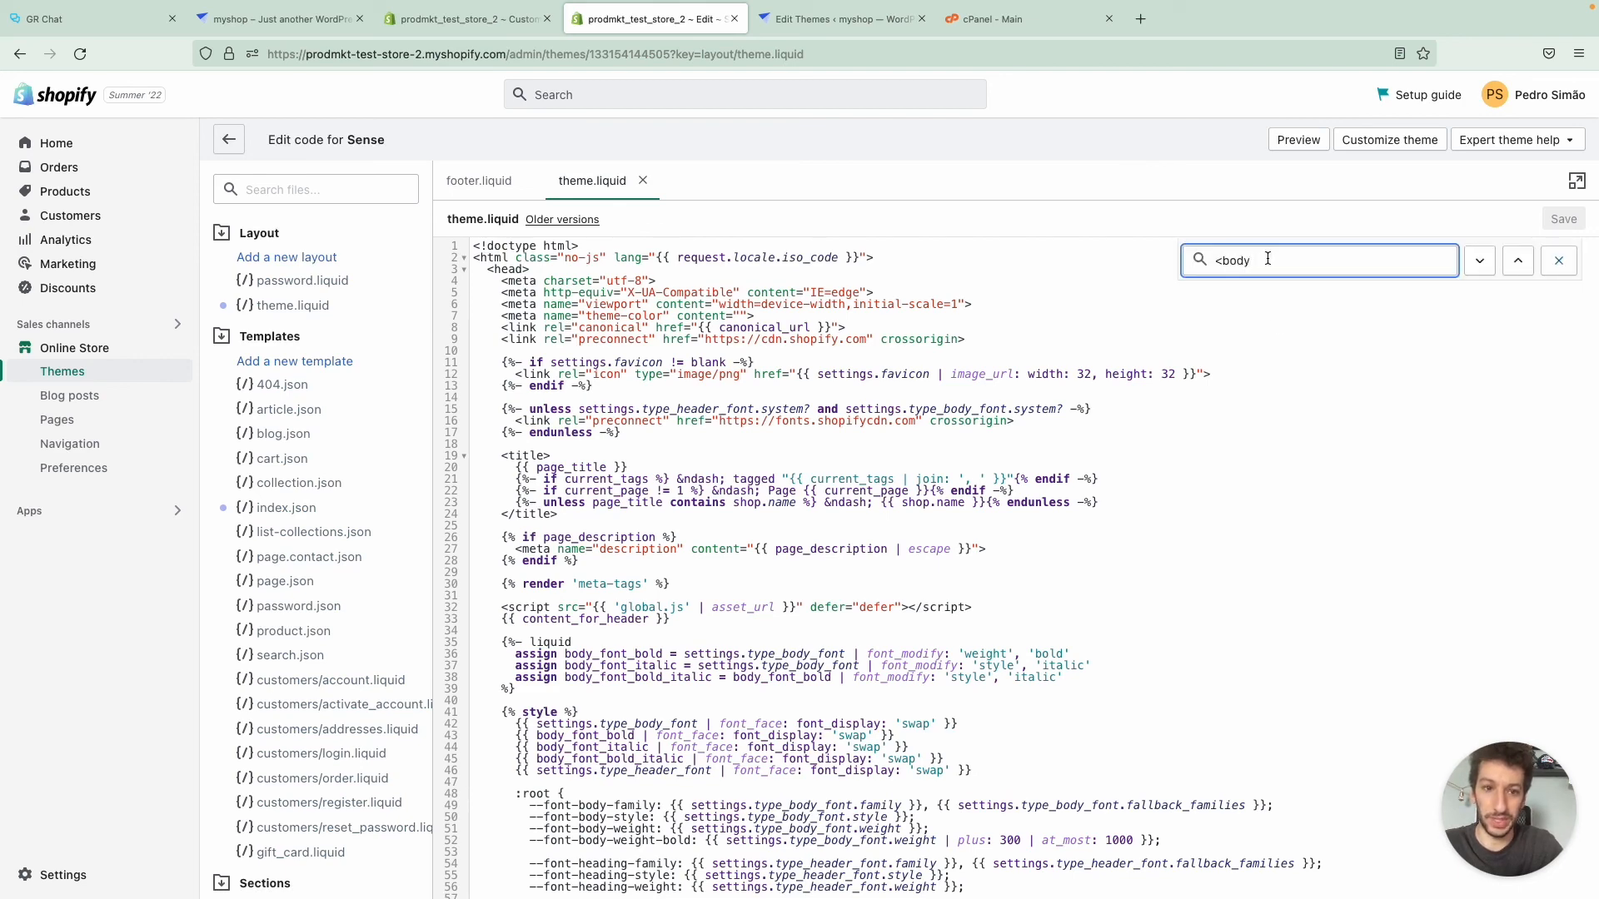
{"action": "key", "text": "Return"}
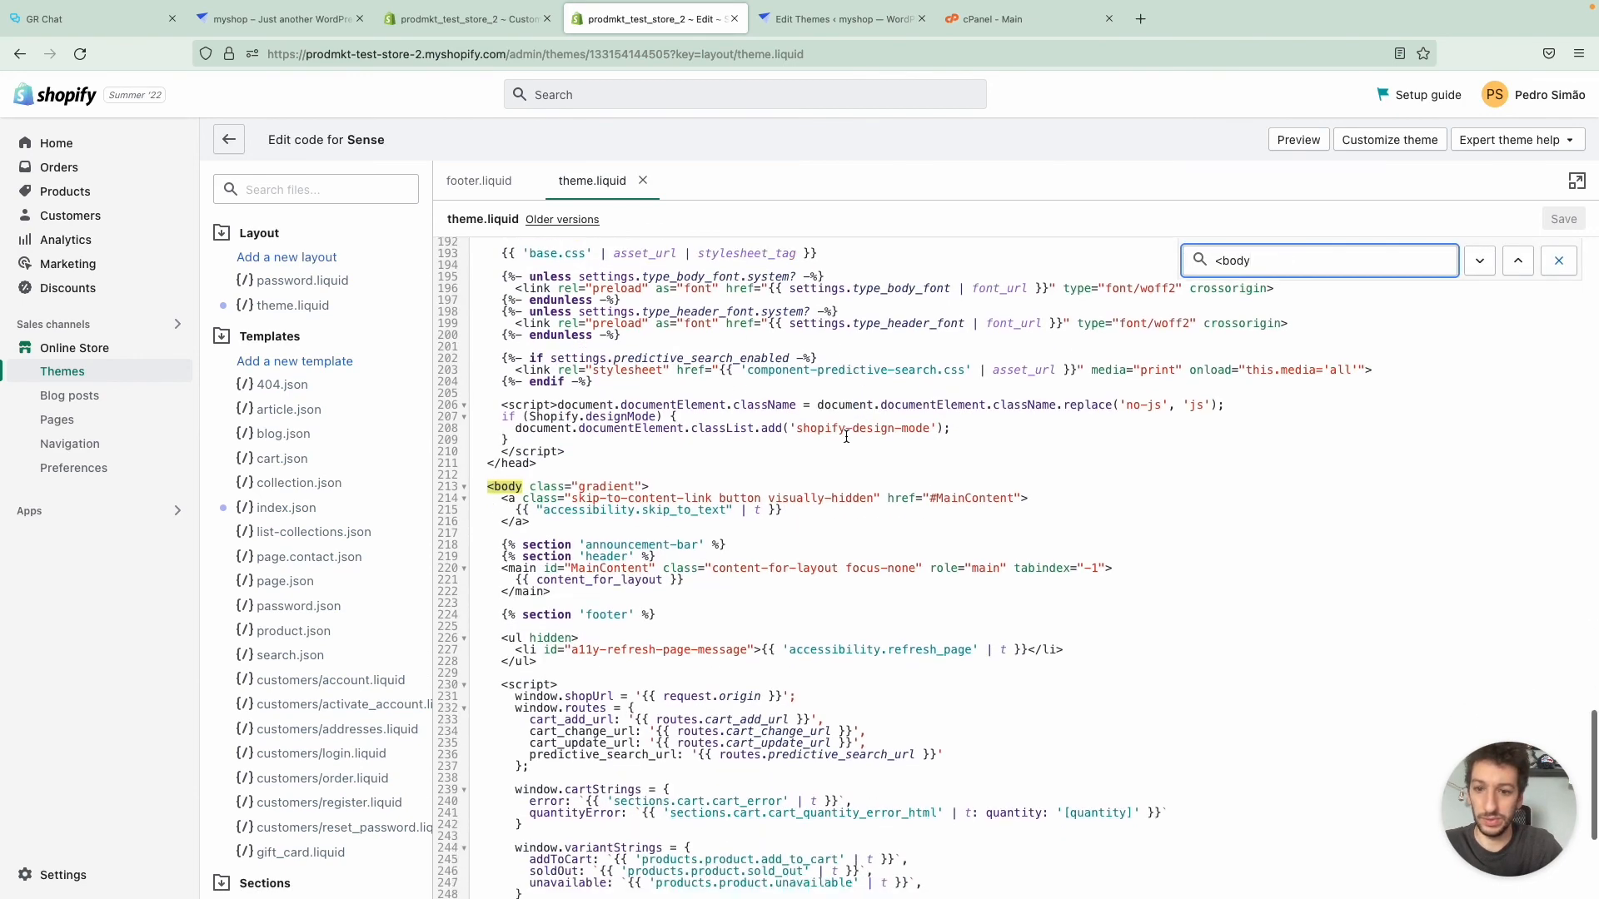
- Paste the copied GetResponse Chats code just before the closing </body> tag in theme.liquid and save the file
{"action": "scroll", "coordinate": [846, 437], "scroll_direction": "down", "scroll_amount": 3}
{"action": "scroll", "coordinate": [699, 427], "scroll_direction": "down", "scroll_amount": 3}
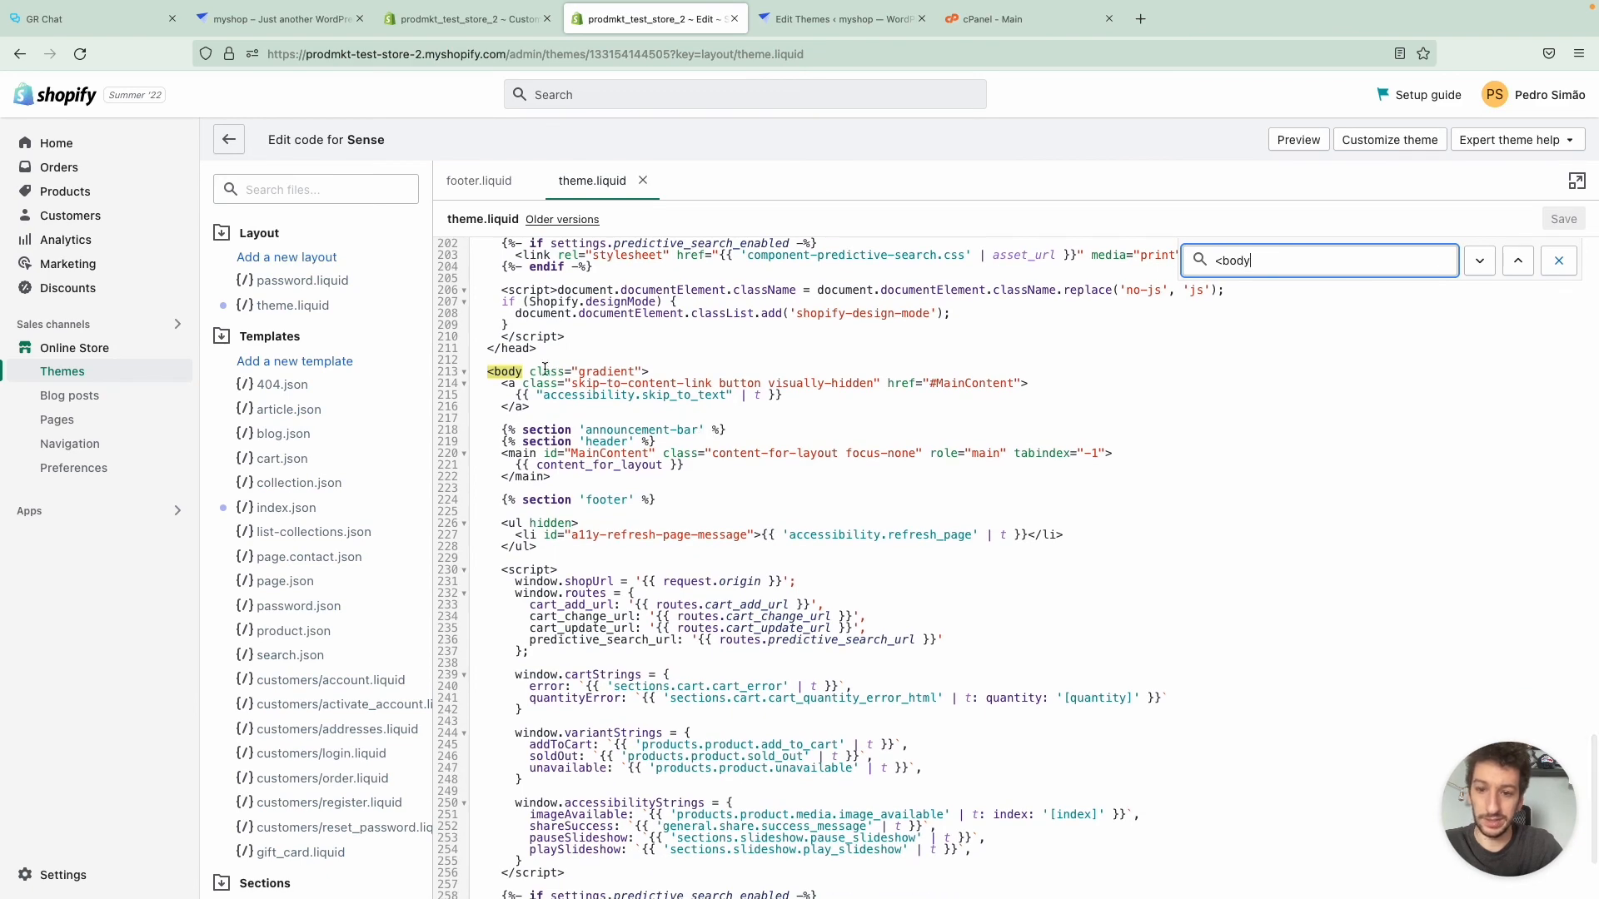
{"action": "scroll", "coordinate": [550, 383], "scroll_direction": "down", "scroll_amount": 4}
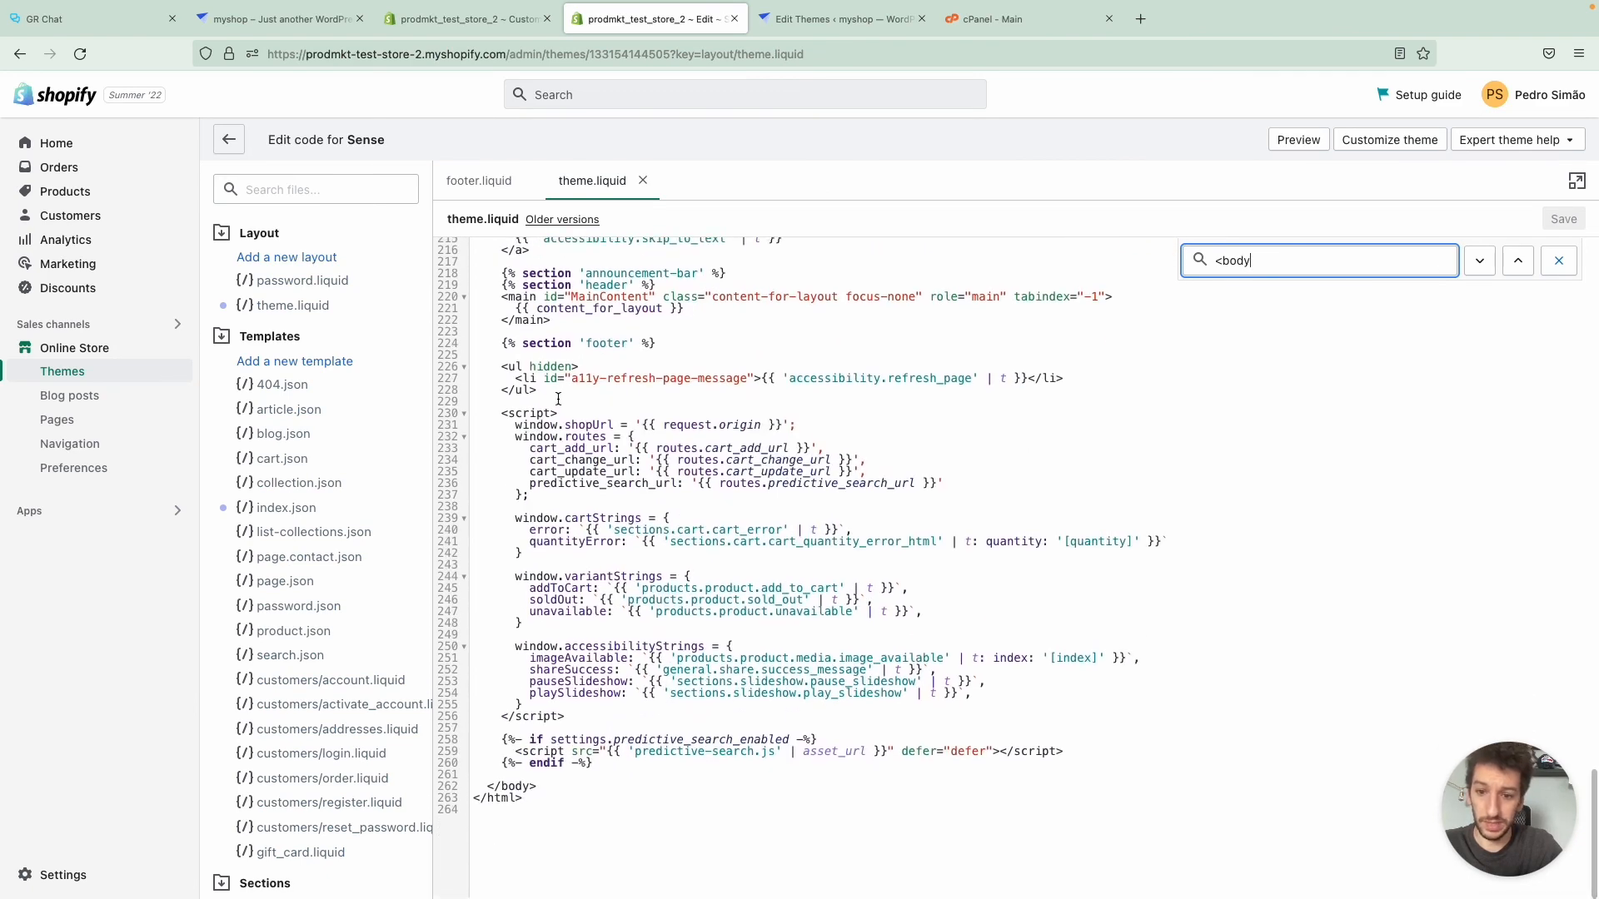
{"action": "left_click", "coordinate": [615, 764]}
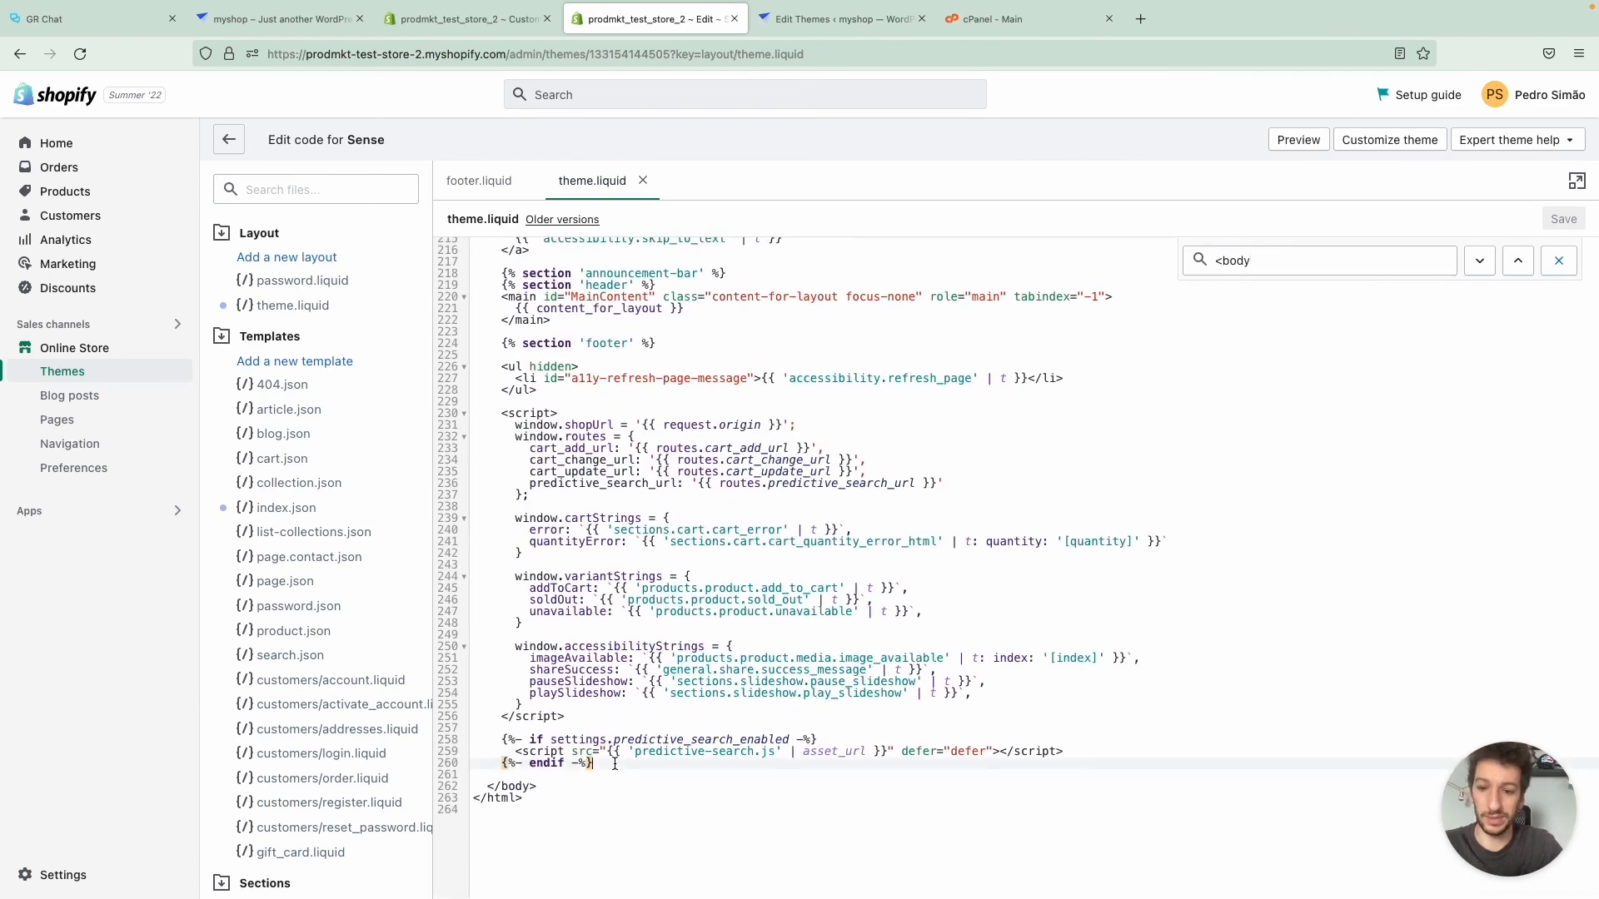
{"action": "key", "text": "Return"}
{"action": "key", "text": "Return"}
{"action": "key", "text": "ctrl+v"}
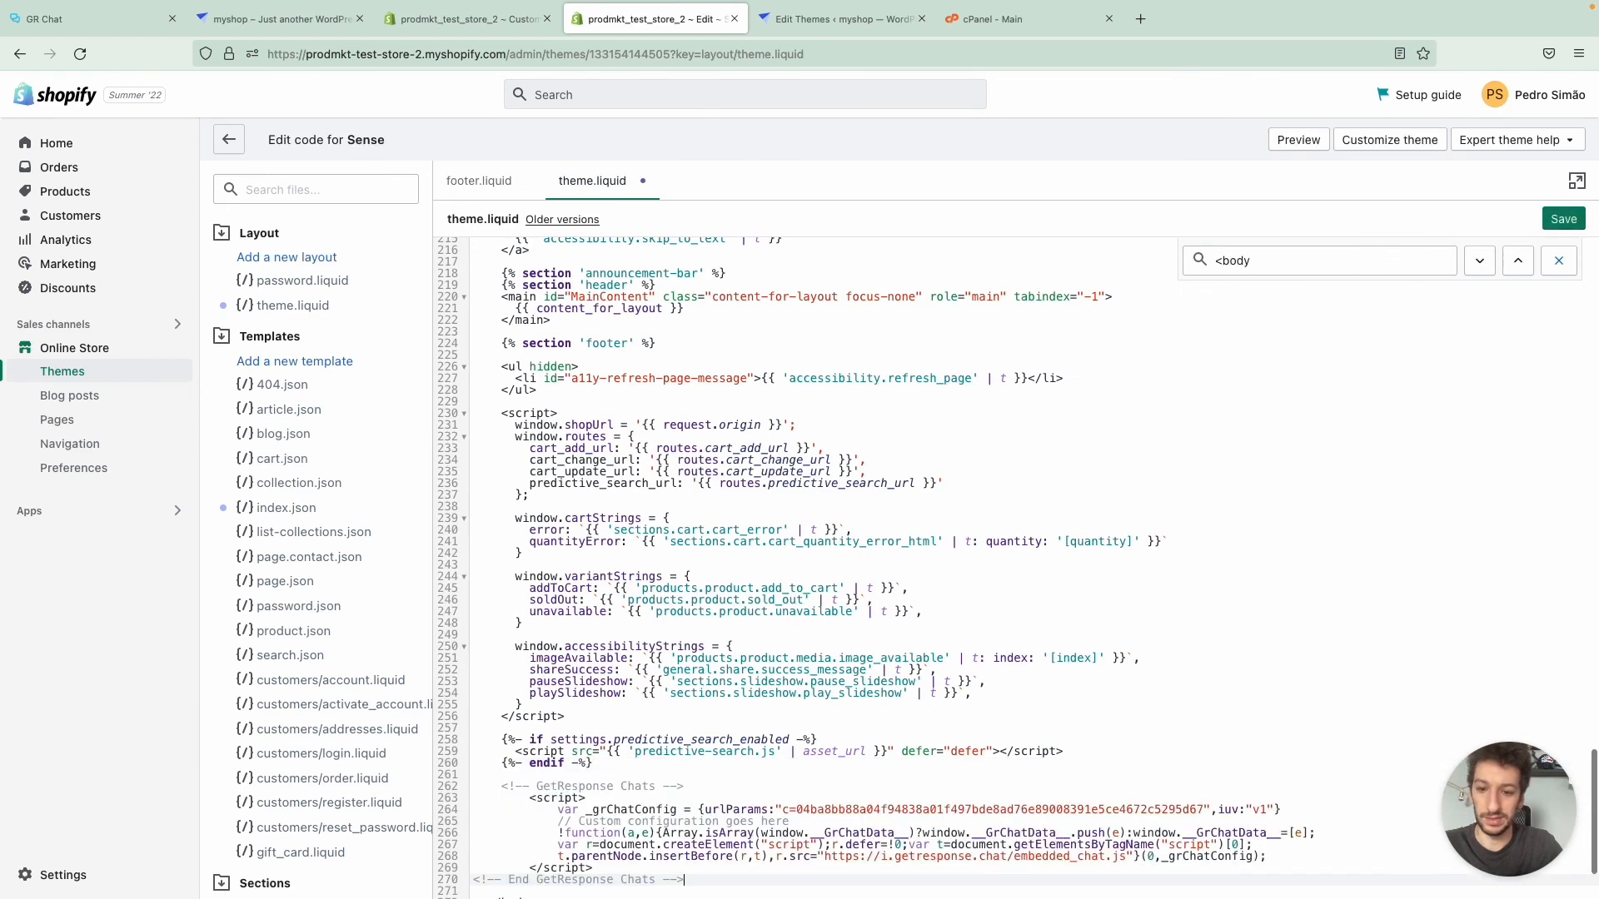
{"action": "scroll", "coordinate": [1360, 350], "scroll_direction": "down", "scroll_amount": 3}
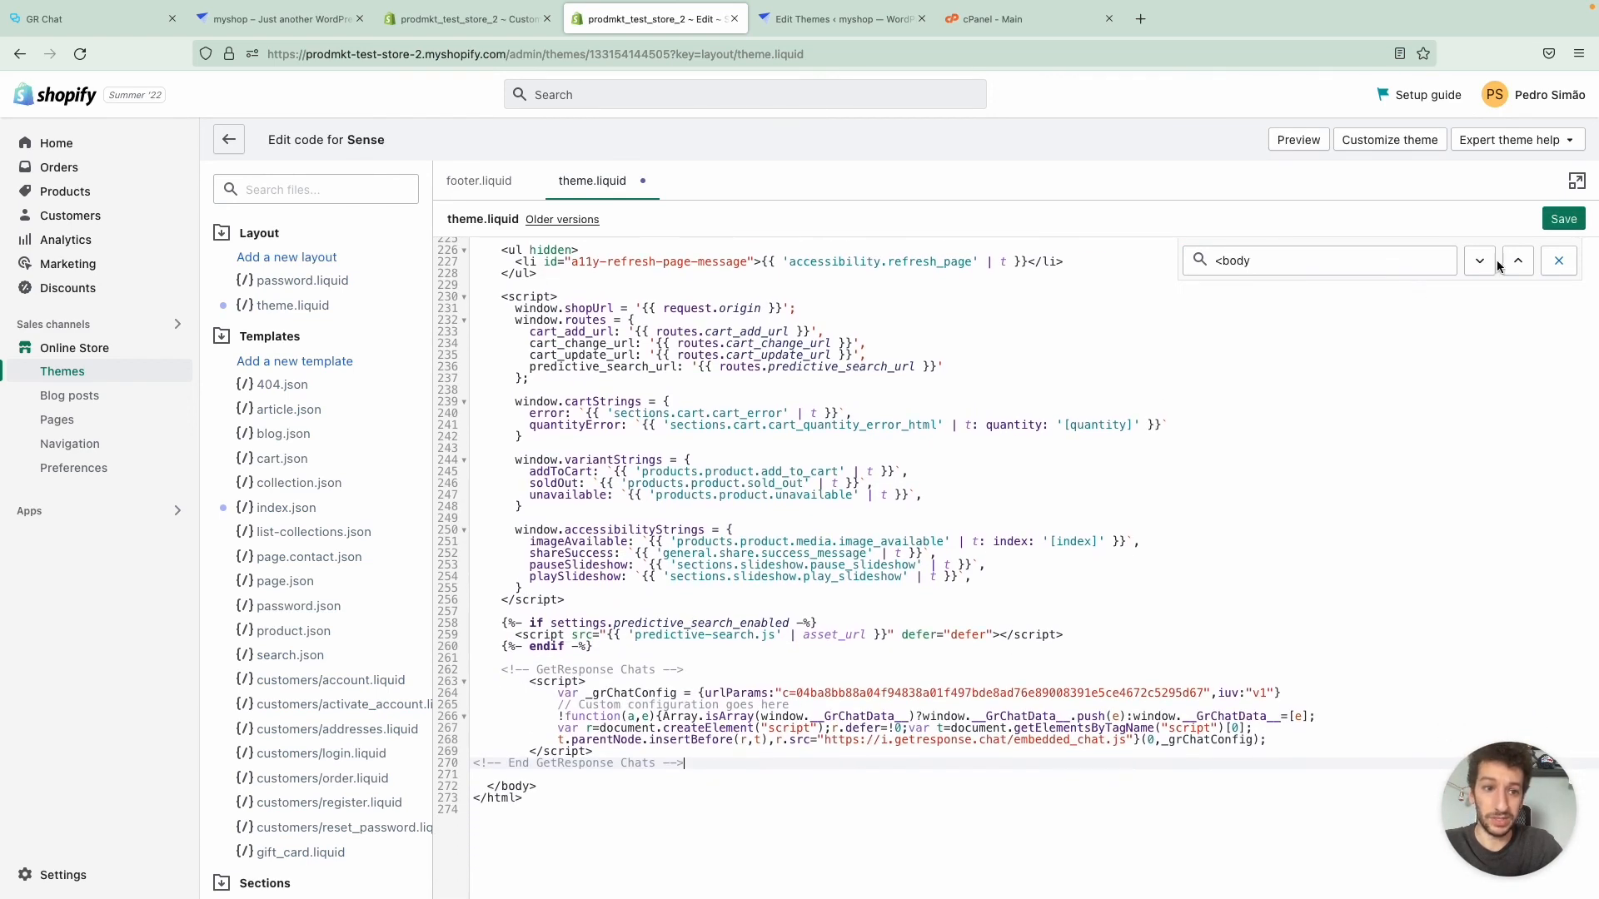
{"action": "left_click", "coordinate": [1555, 220]}
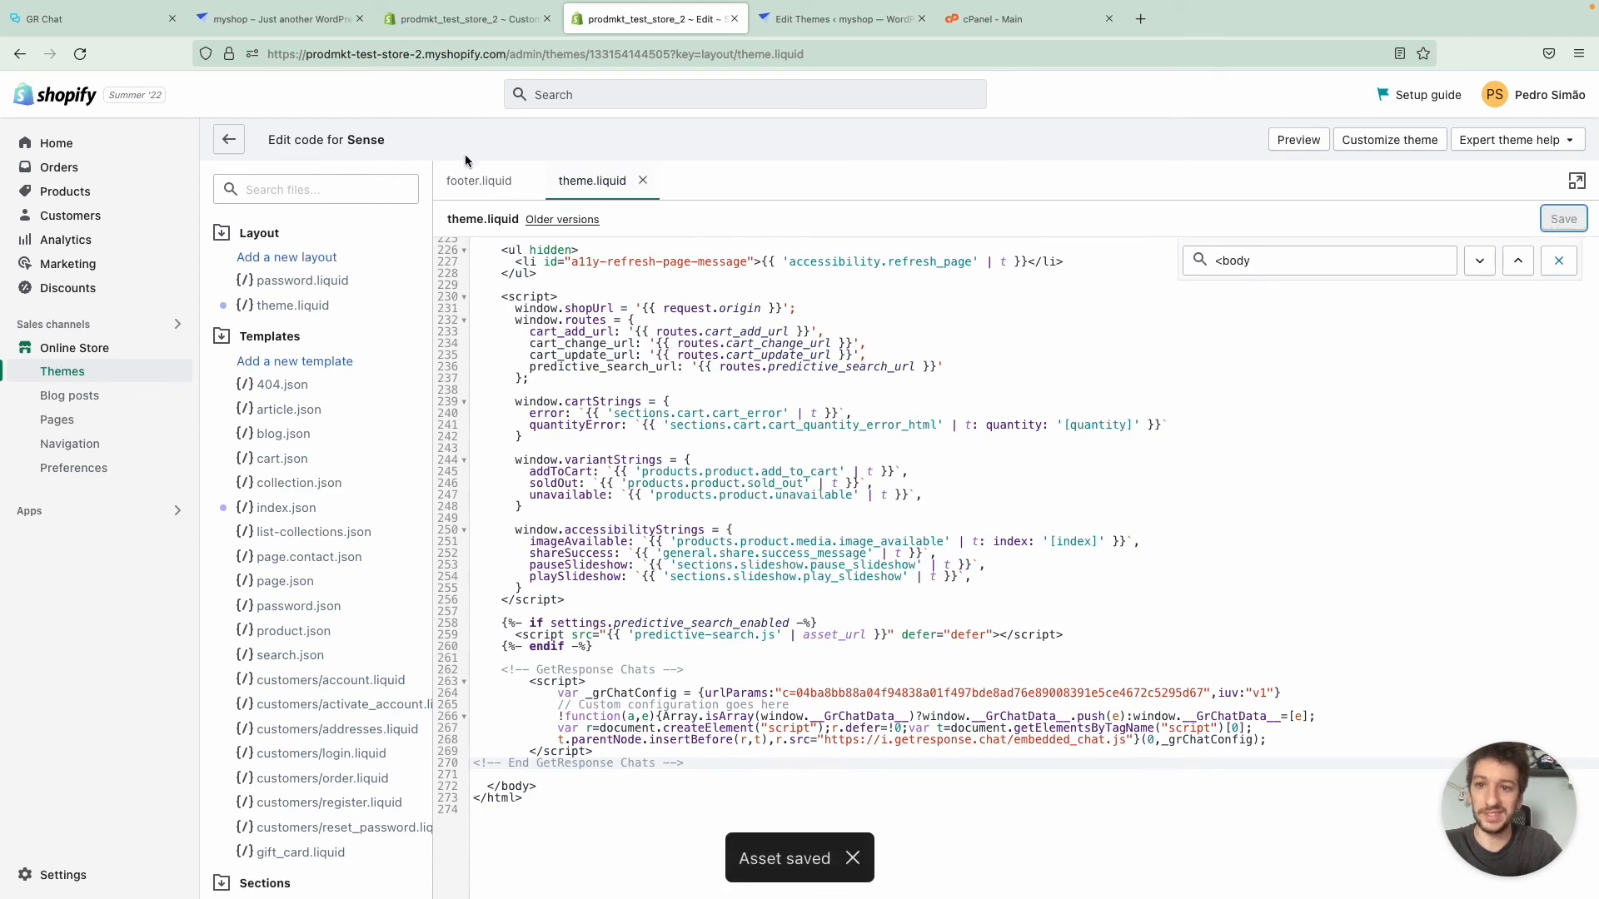
- Open the Sense theme in the customizer and test the "Got questions?" chat window on the home page preview, closing it again
{"action": "left_click", "coordinate": [231, 140]}
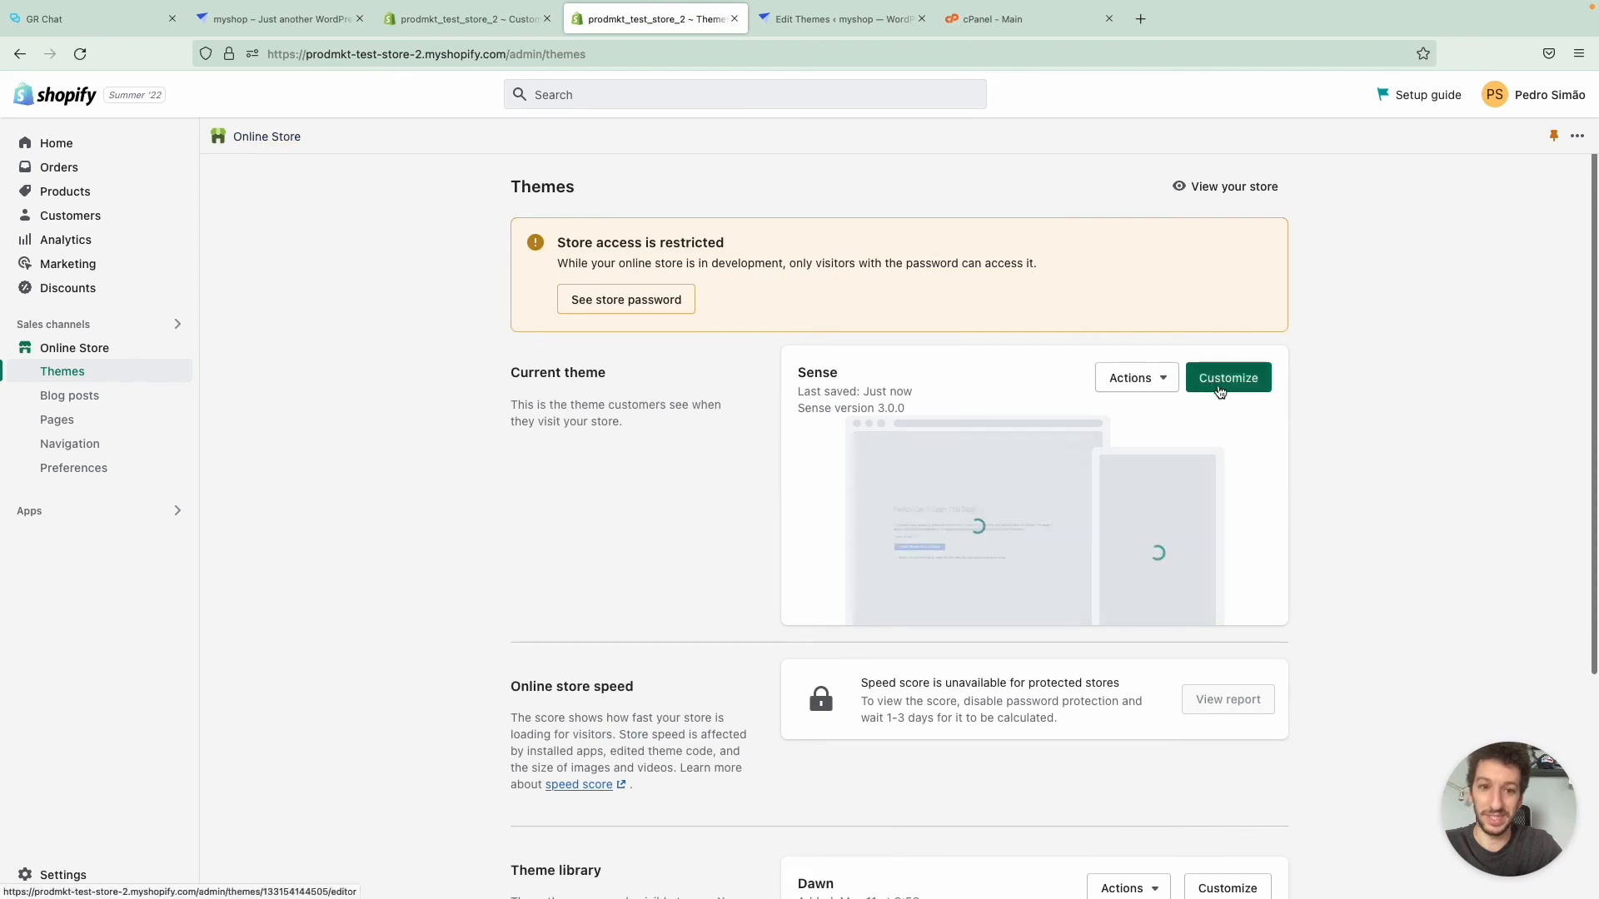
{"action": "left_click", "coordinate": [1218, 383]}
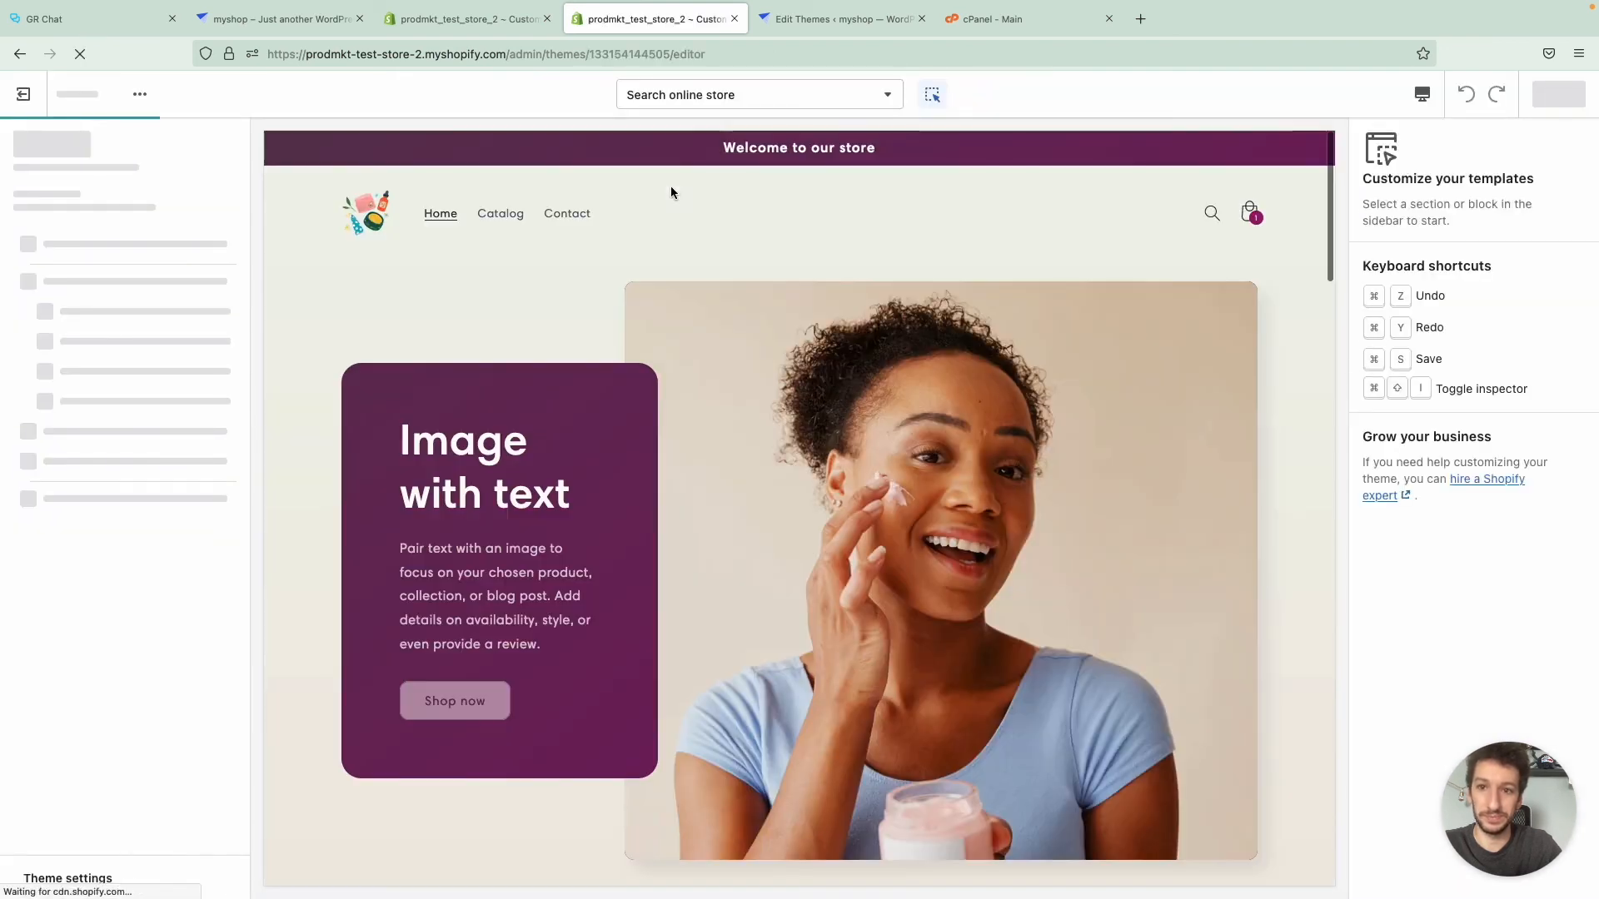
{"action": "scroll", "coordinate": [881, 369], "scroll_direction": "down", "scroll_amount": 10}
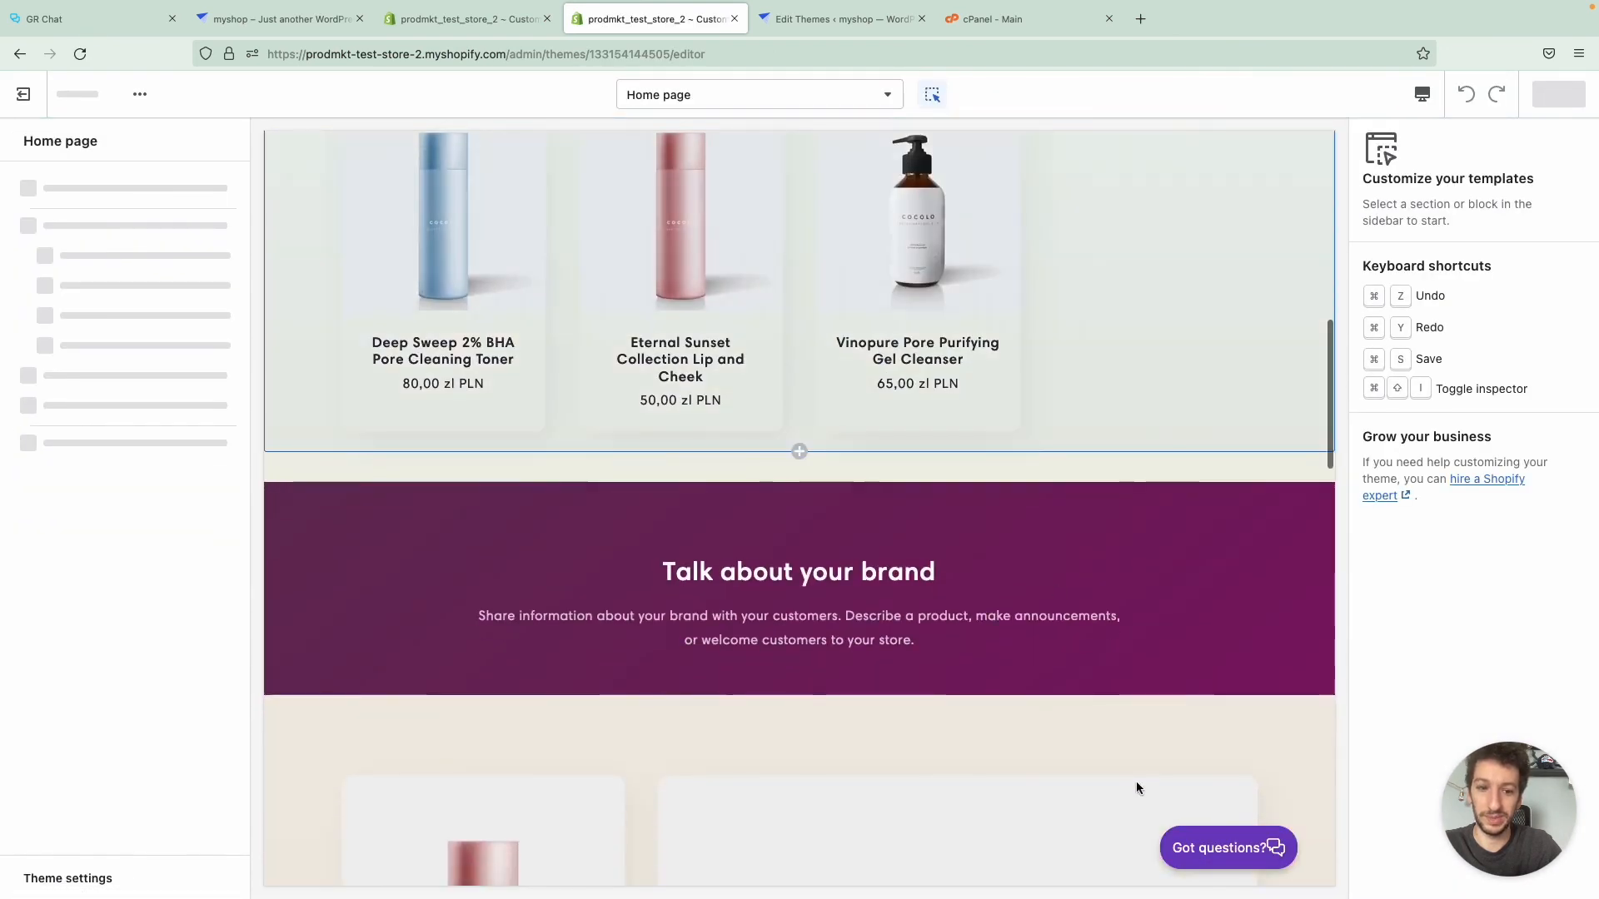
{"action": "left_click", "coordinate": [1247, 857]}
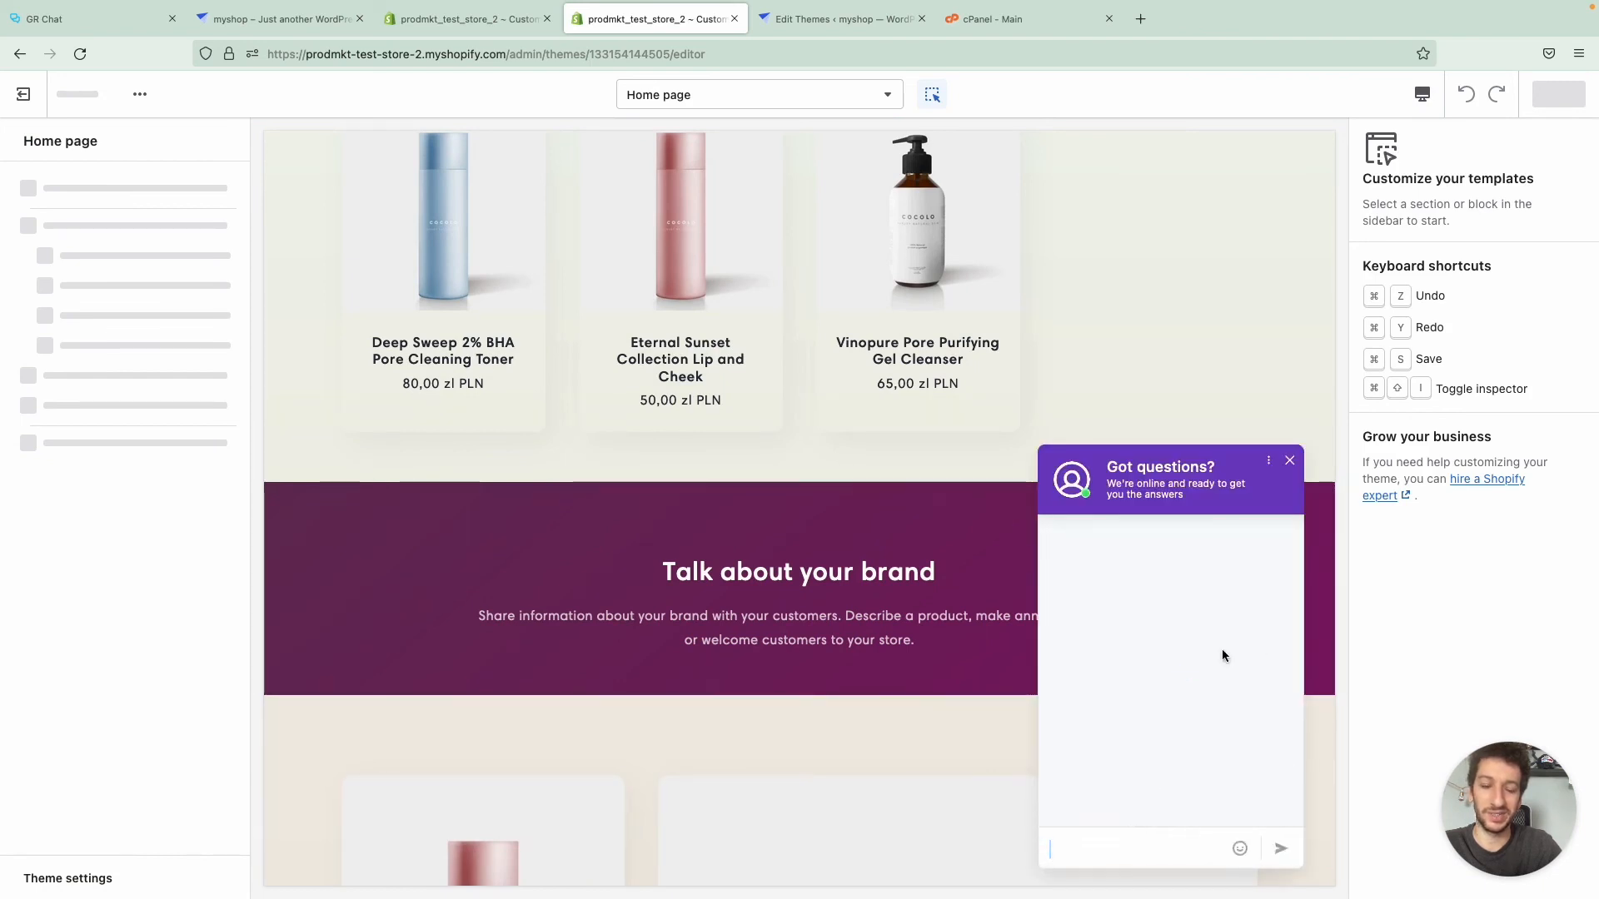
{"action": "left_click", "coordinate": [1290, 461]}
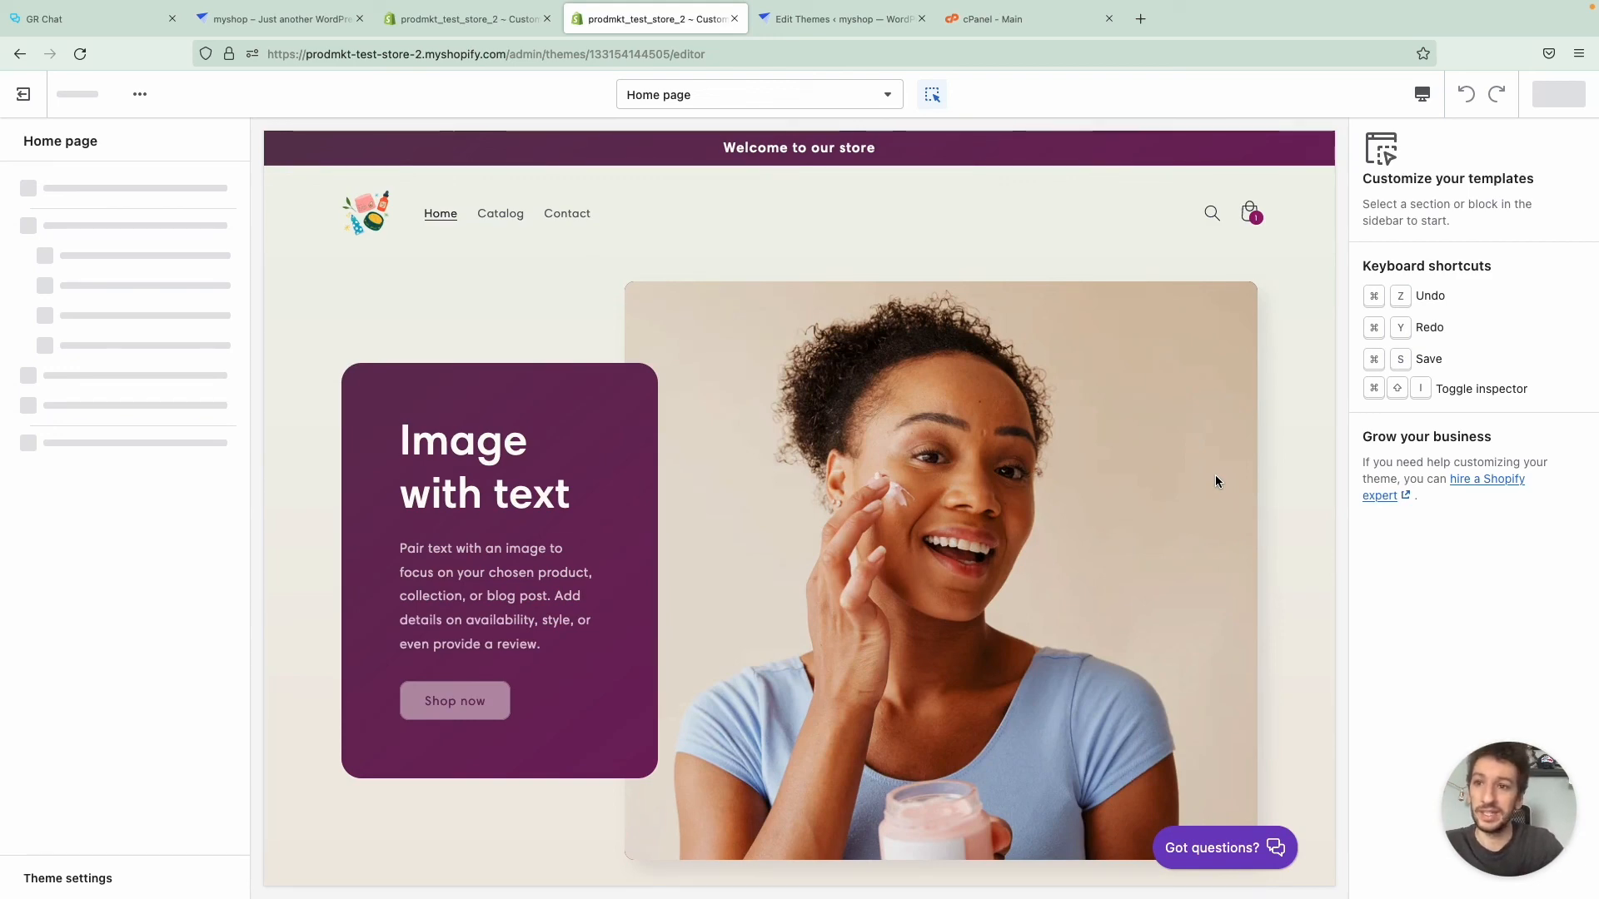
- Switch to GetResponse, return from Chats to the dashboard and open the Website Builder creator
{"action": "key", "text": "super+1"}
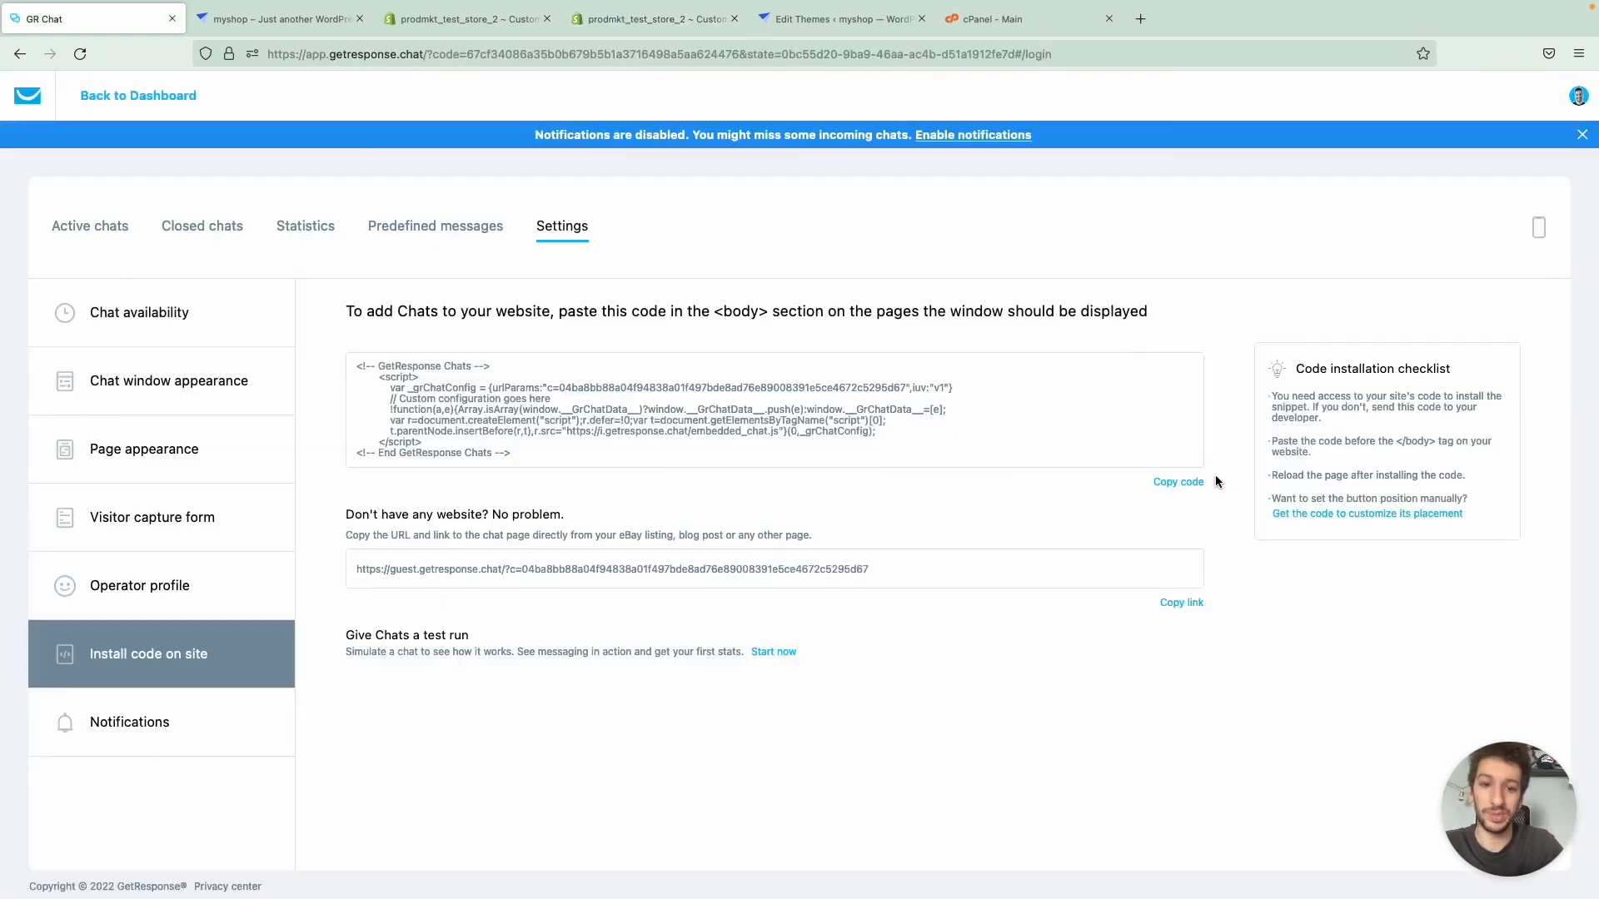
{"action": "left_click", "coordinate": [32, 99]}
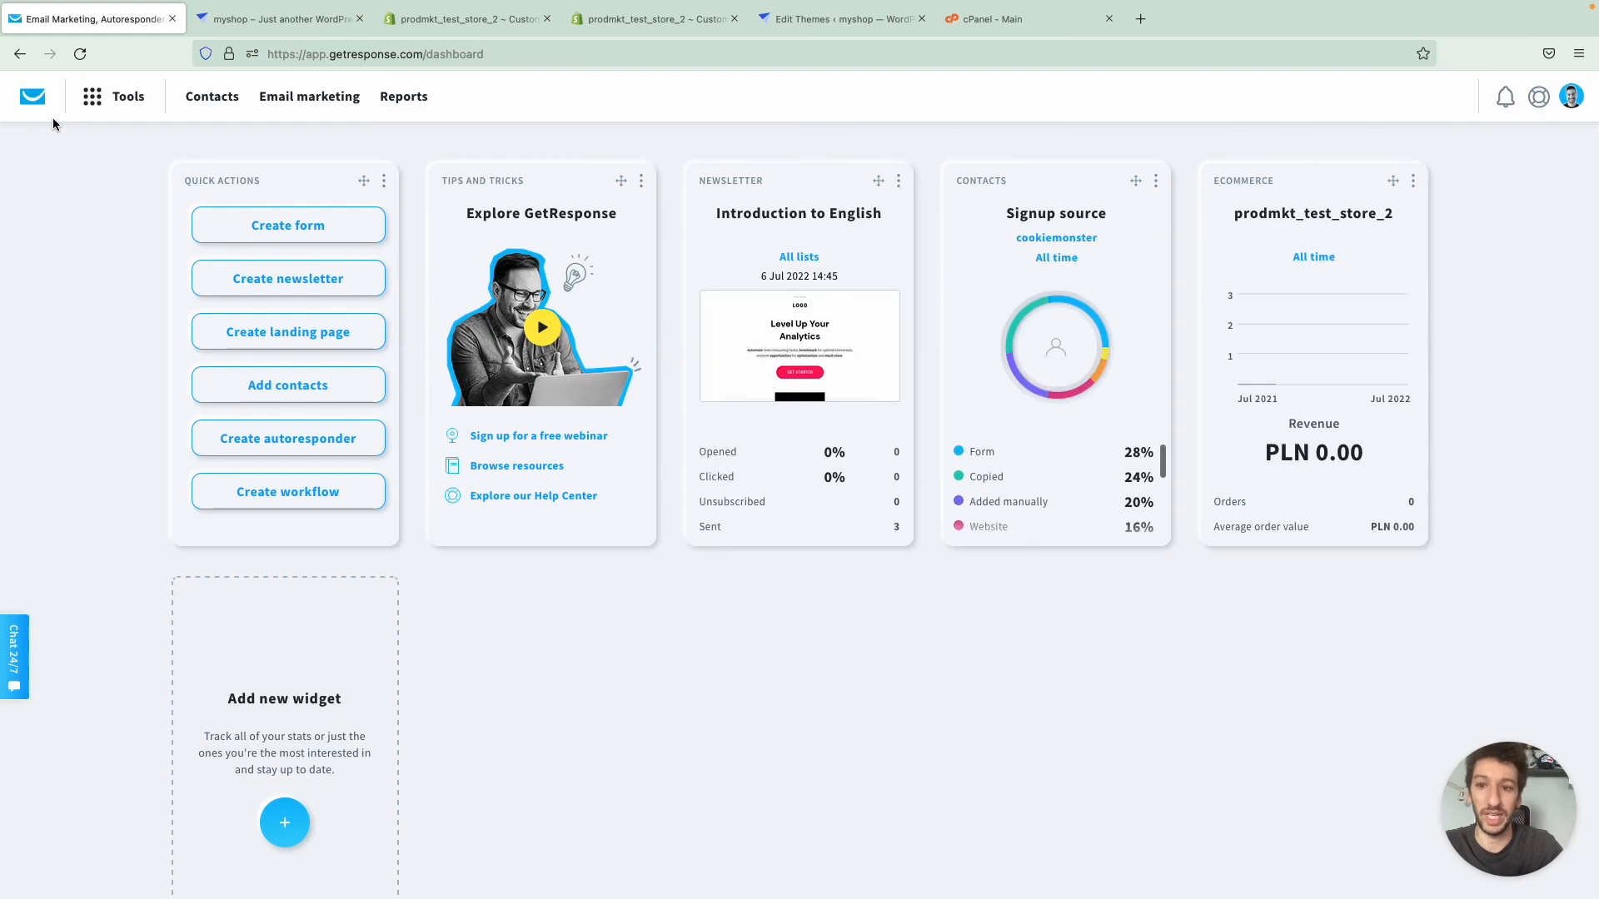
{"action": "left_click", "coordinate": [109, 105]}
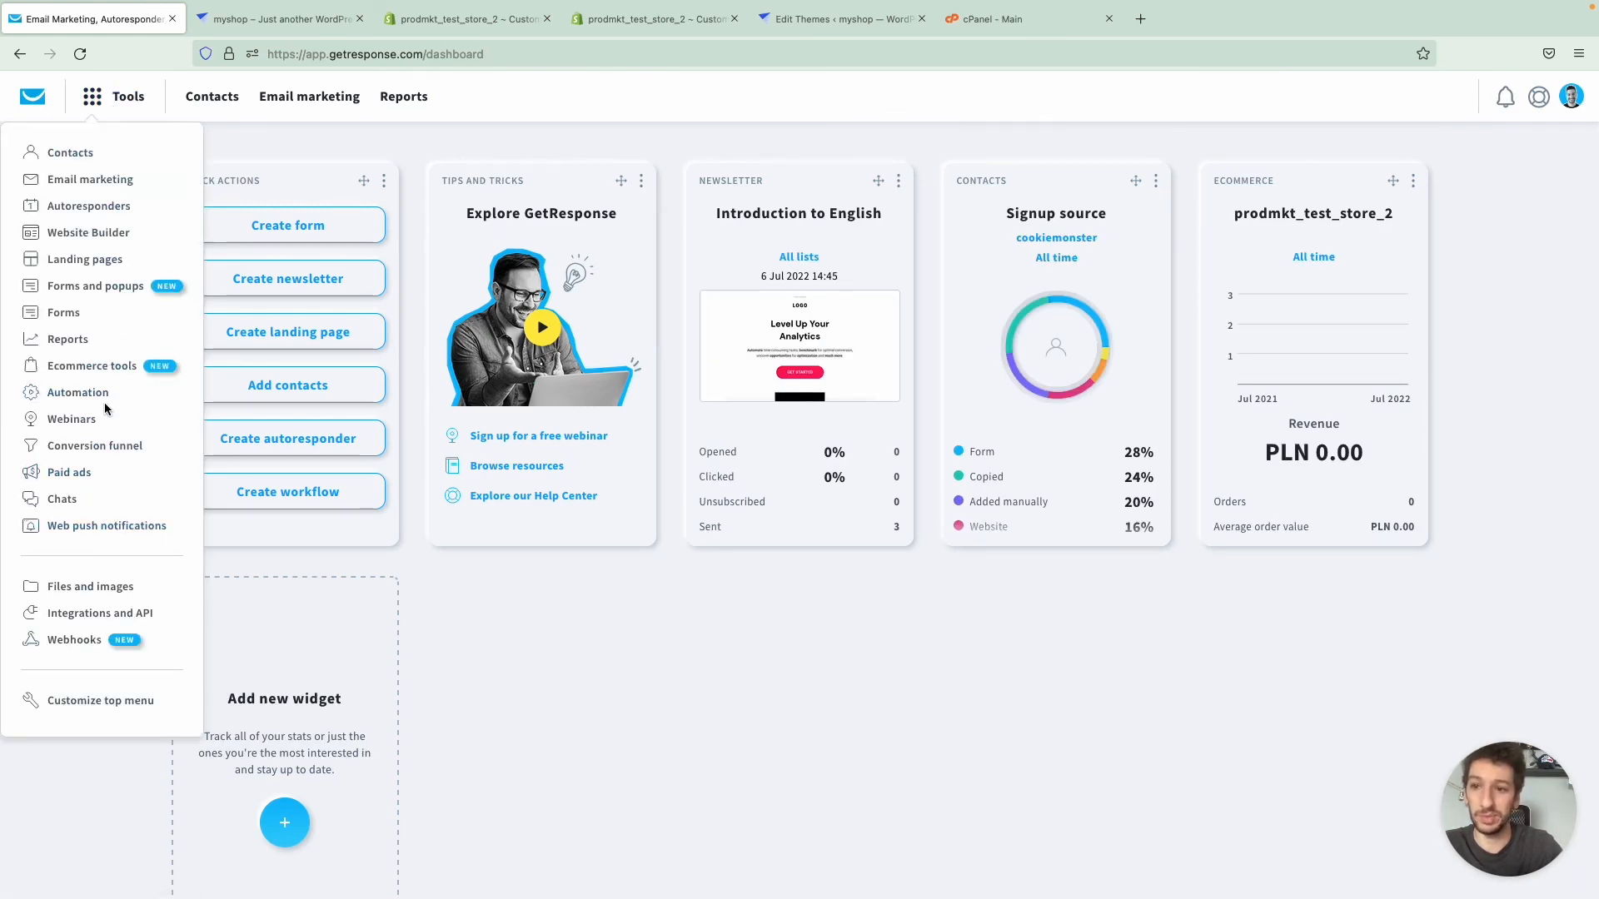
{"action": "left_click", "coordinate": [114, 234]}
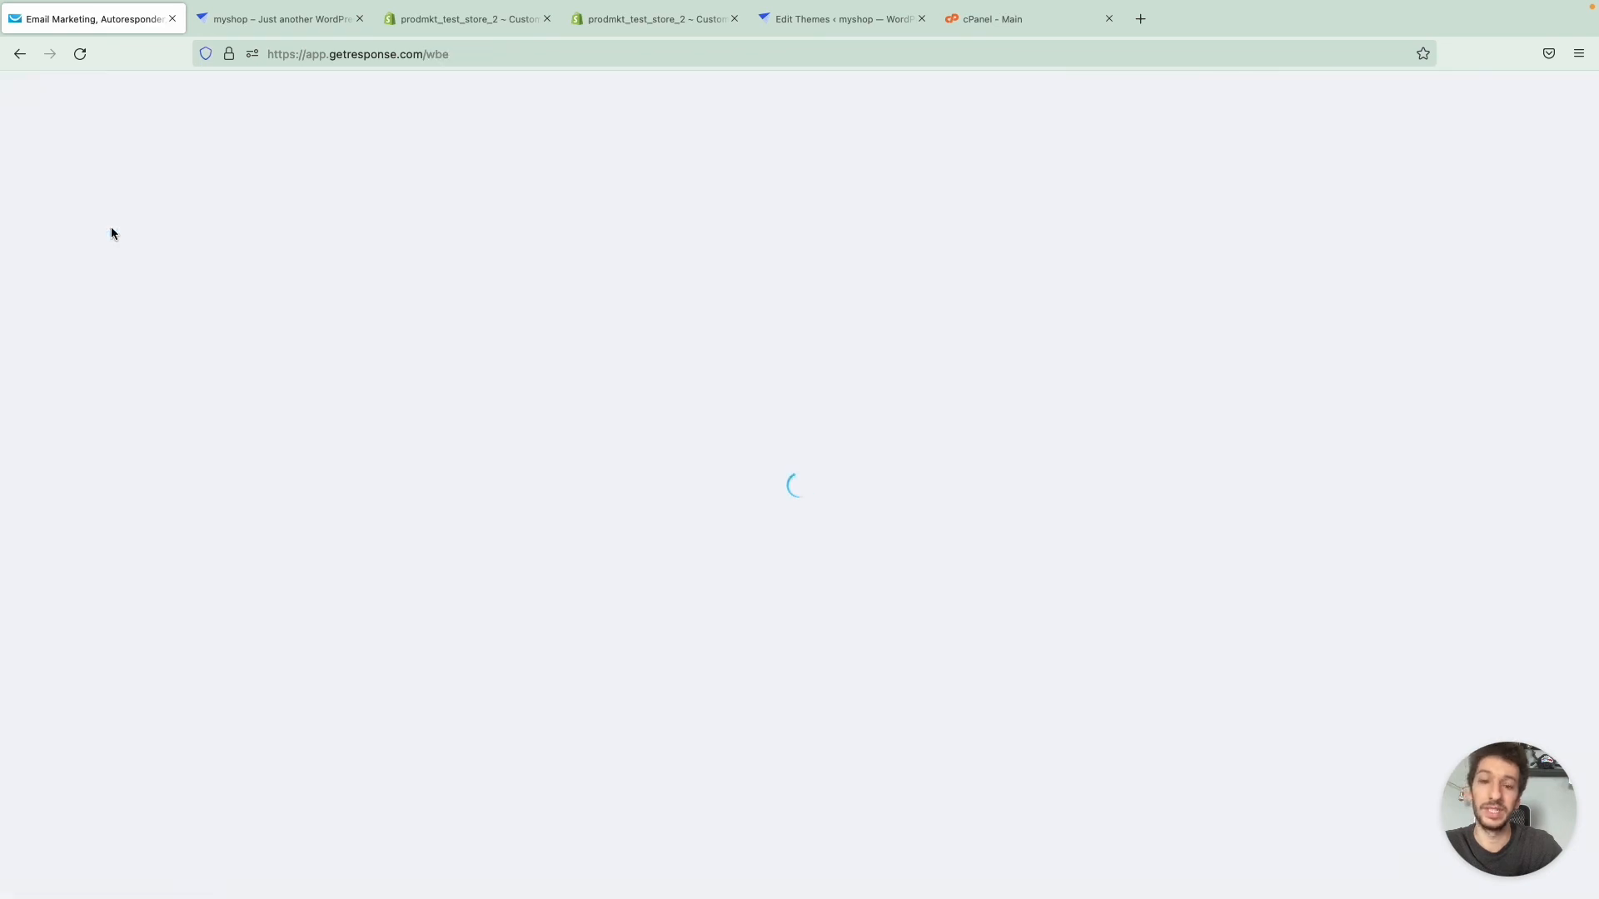
{"action": "left_click", "coordinate": [1422, 262]}
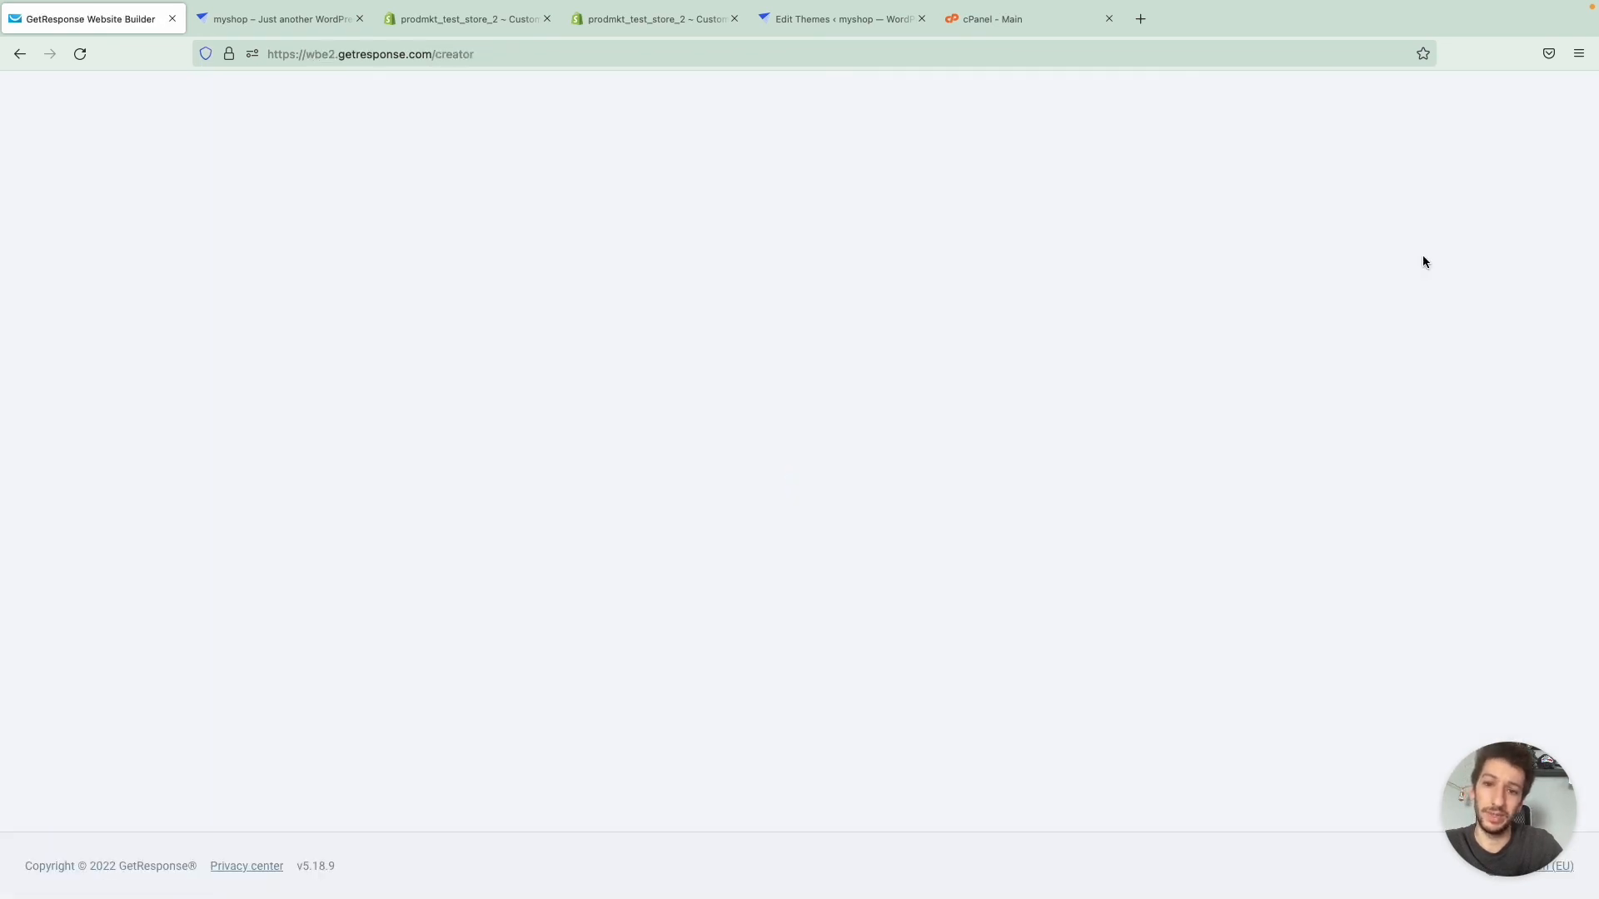